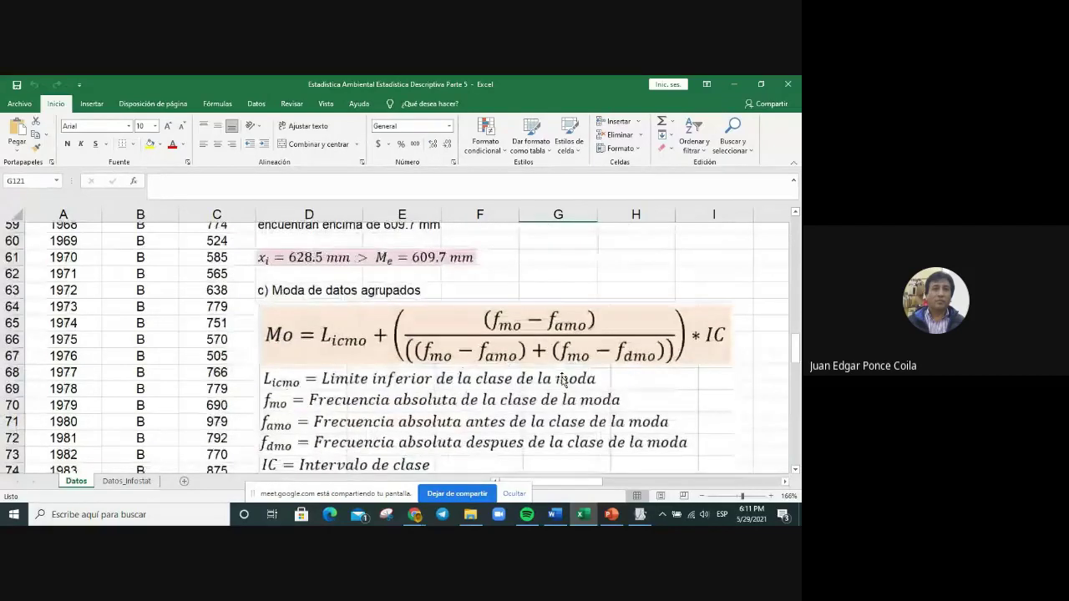
Step: Below the mean deviation result, enter the heading "Medidas de Posicion" in D125 and the subheading "a) Cuartiles" in D126
{"action": "scroll", "coordinate": [564, 380], "scroll_direction": "down", "scroll_amount": 2}
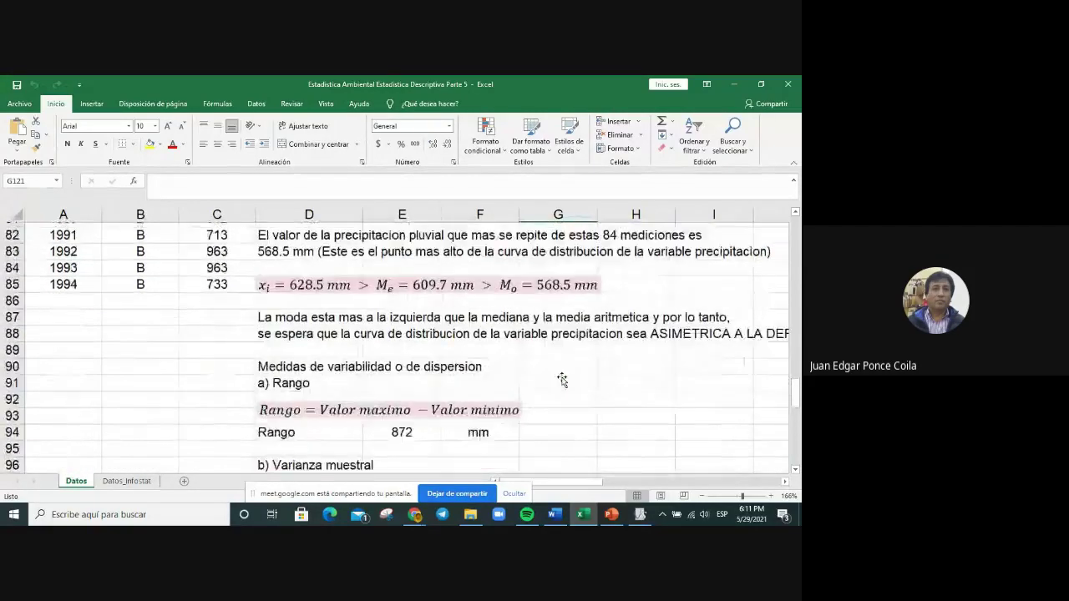
{"action": "scroll", "coordinate": [375, 323], "scroll_direction": "down", "scroll_amount": 13}
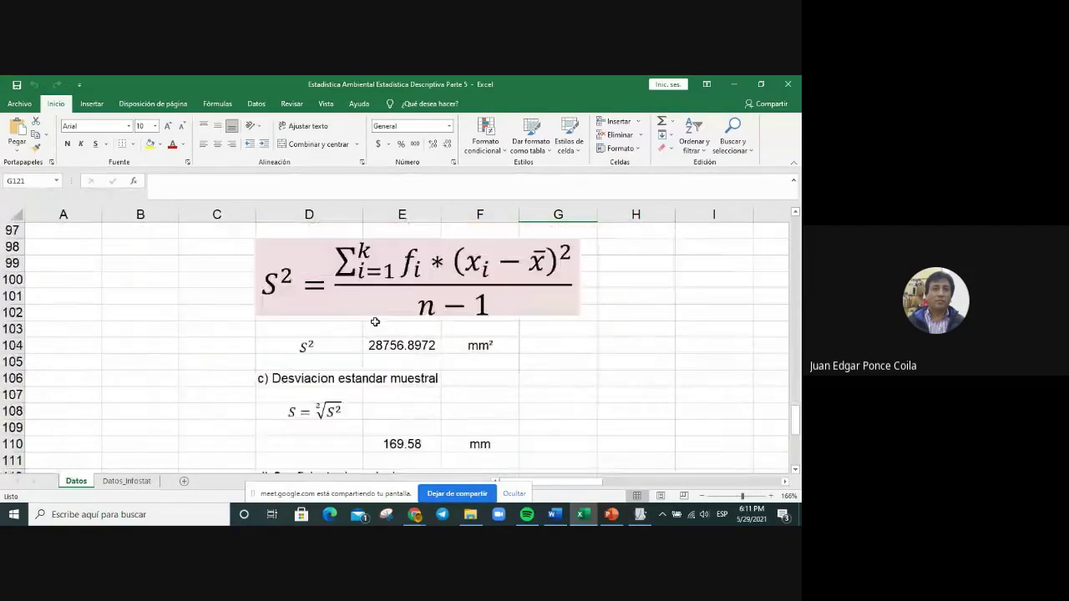
{"action": "scroll", "coordinate": [375, 325], "scroll_direction": "up", "scroll_amount": 2}
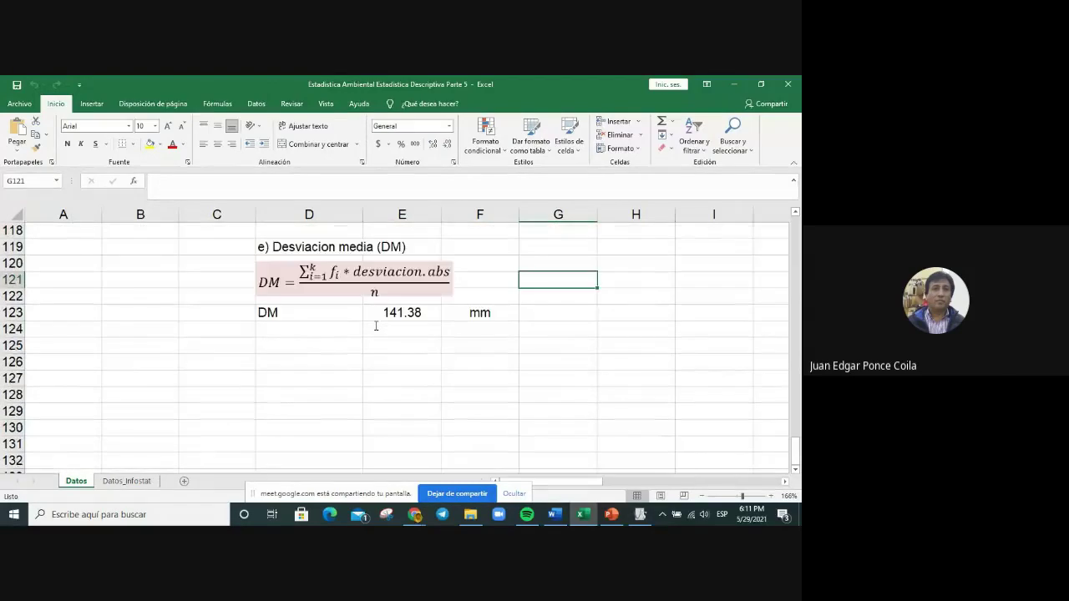
{"action": "left_click", "coordinate": [321, 347]}
{"action": "type", "text": "Med"}
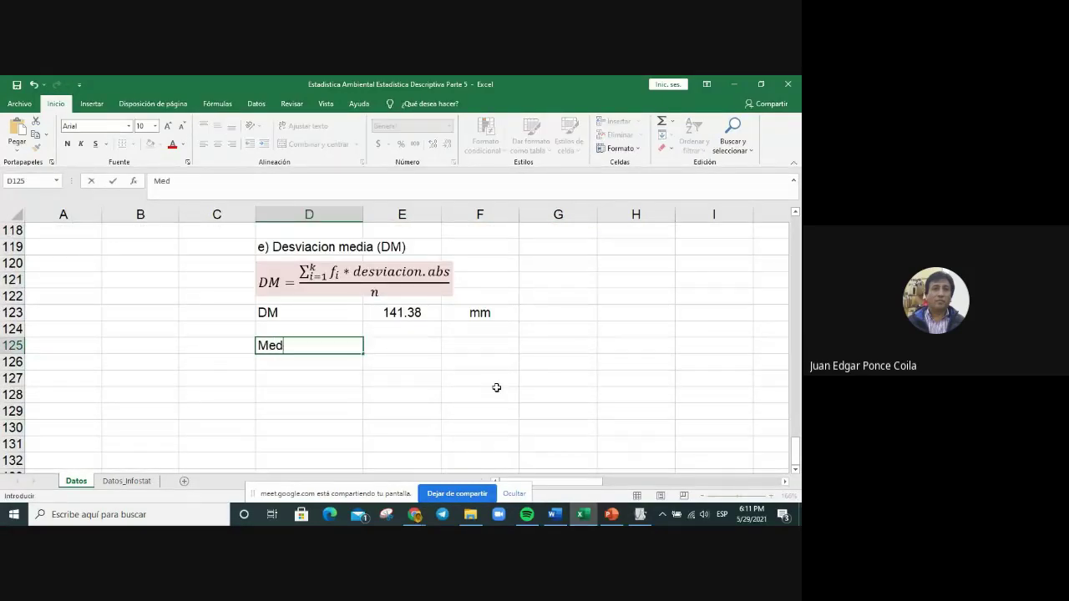
{"action": "type", "text": "idas de Posicion"}
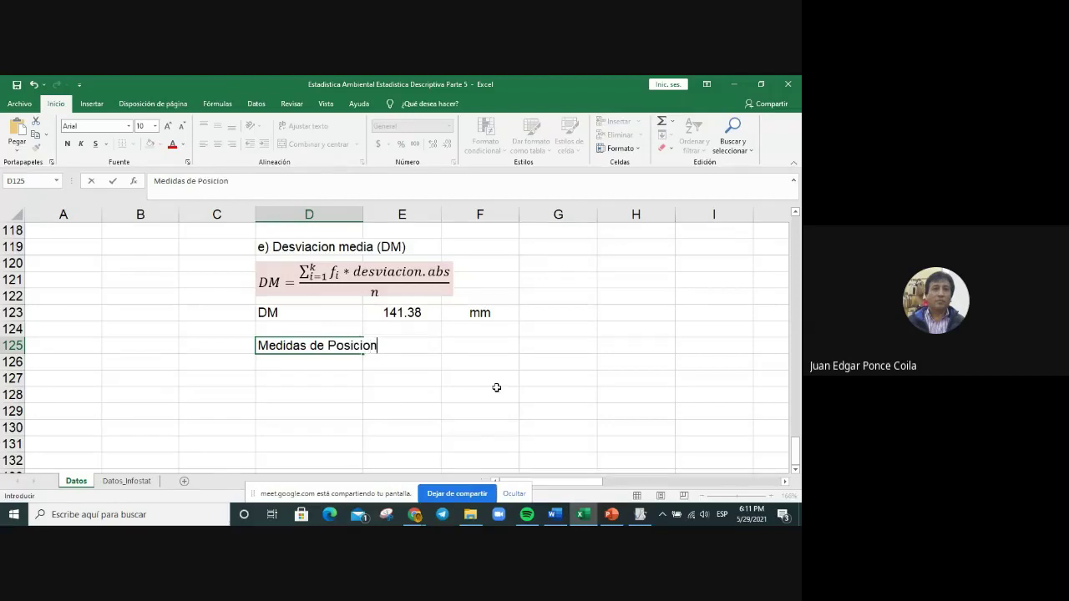
{"action": "key", "text": "Return"}
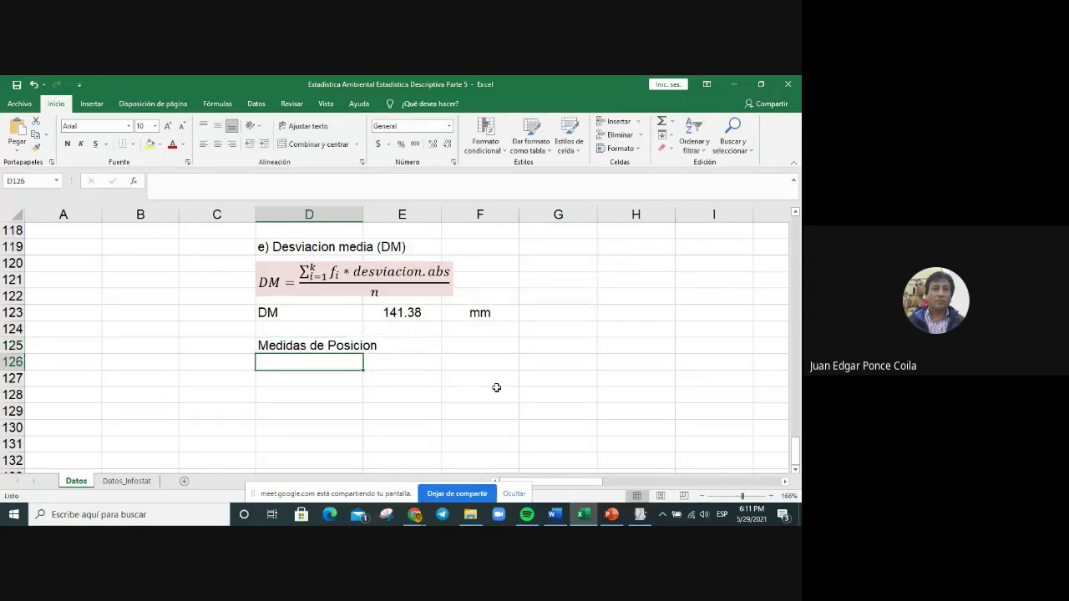
{"action": "type", "text": "a) "}
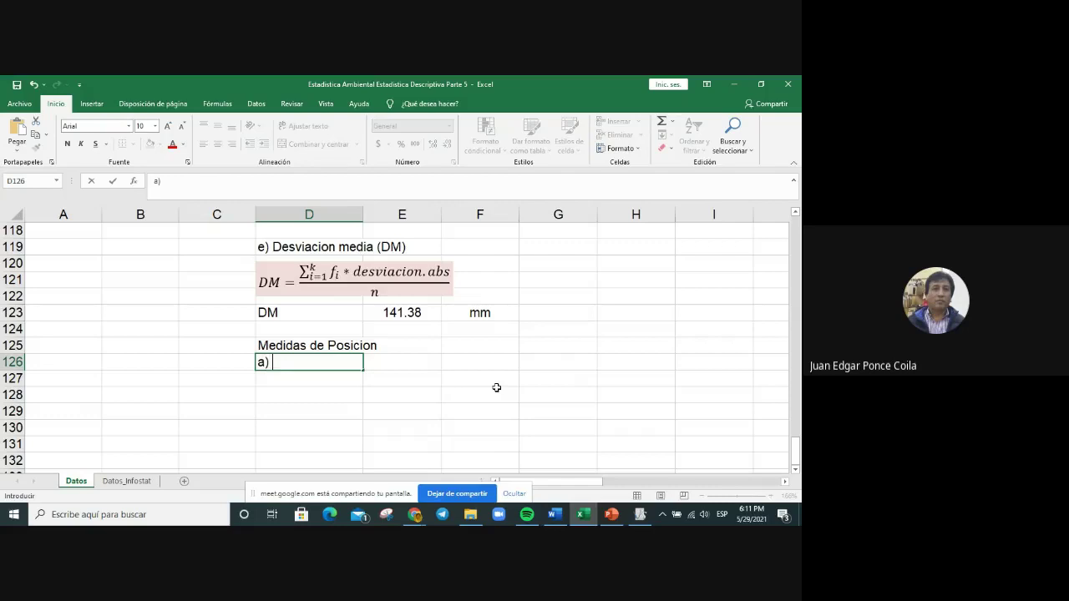
{"action": "type", "text": "Cuartiles"}
{"action": "left_click", "coordinate": [461, 379]}
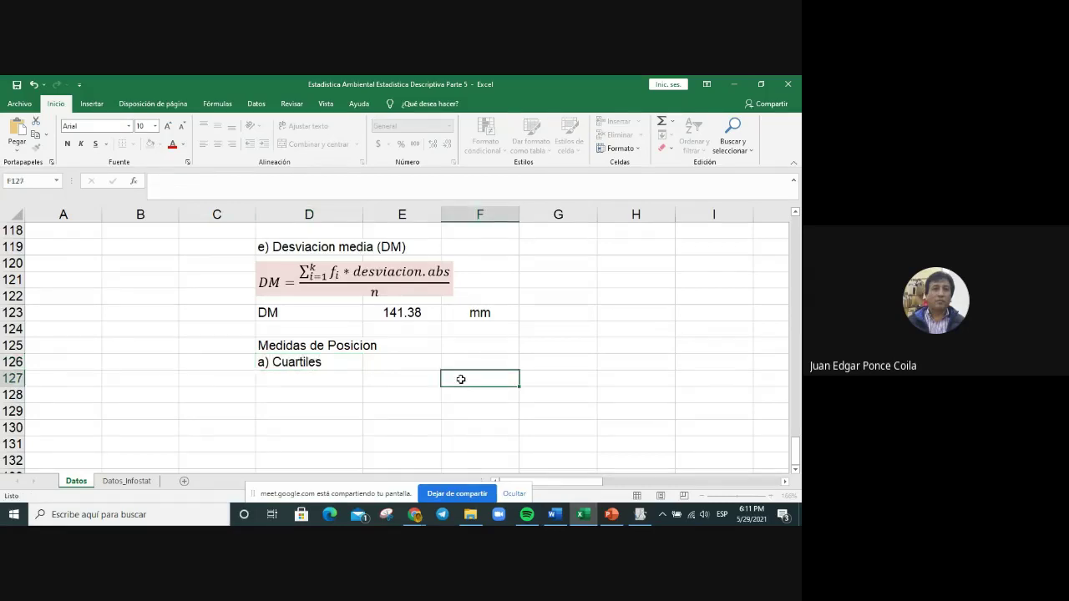
Step: Start the quartile definition in D127 with "Son los valores de la variable aleatoria que dividen el"
{"action": "left_click", "coordinate": [314, 366]}
{"action": "left_click", "coordinate": [361, 380]}
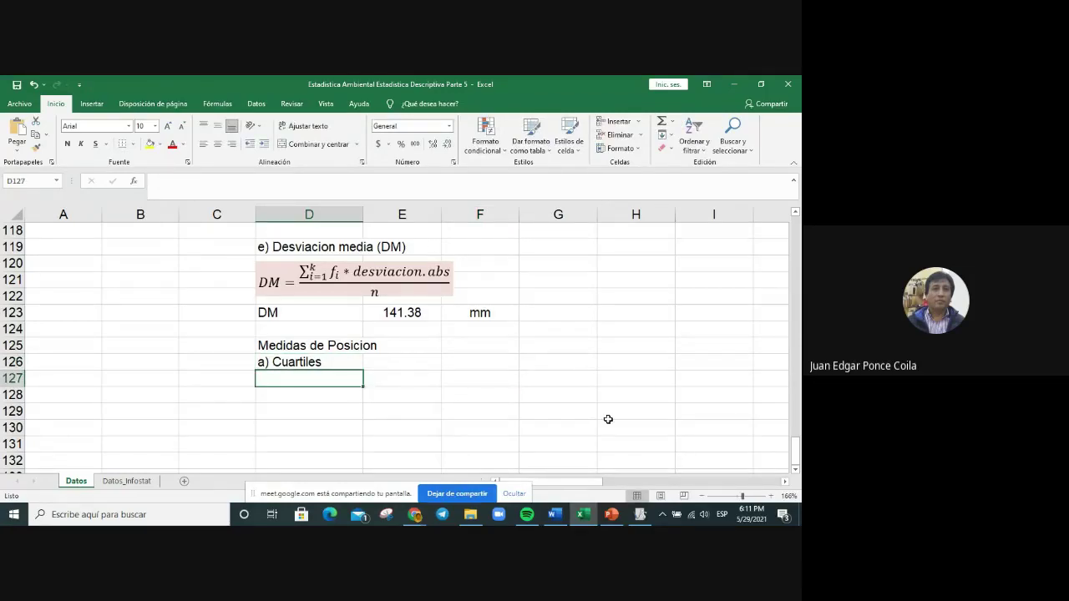
{"action": "type", "text": "Son "}
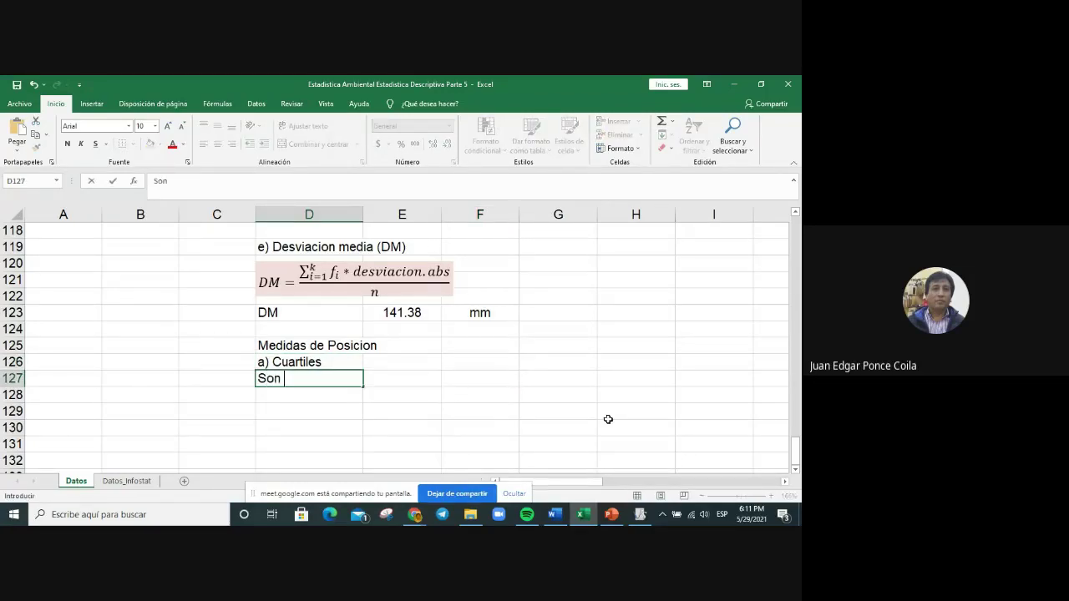
{"action": "type", "text": "los b"}
{"action": "key", "text": "BackSpace"}
{"action": "type", "text": "valores de "}
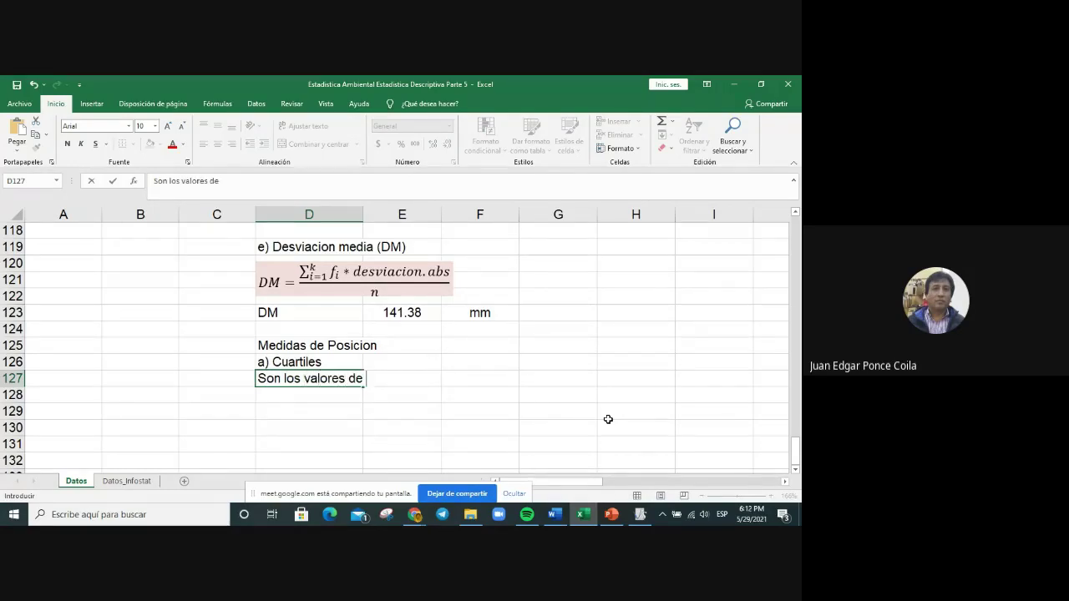
{"action": "type", "text": "la variable "}
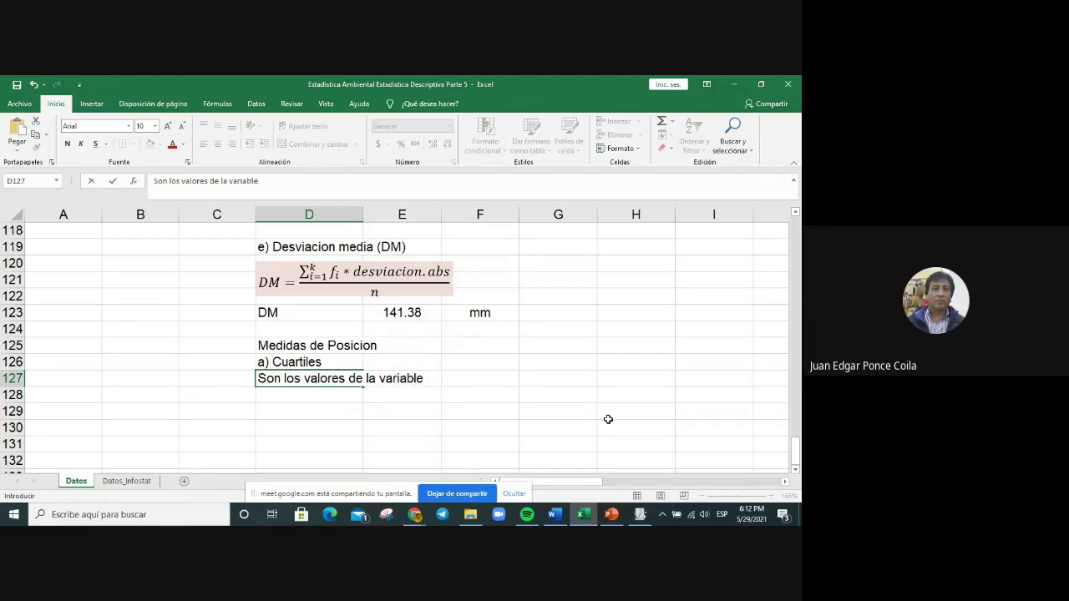
{"action": "type", "text": "aleatoria que div"}
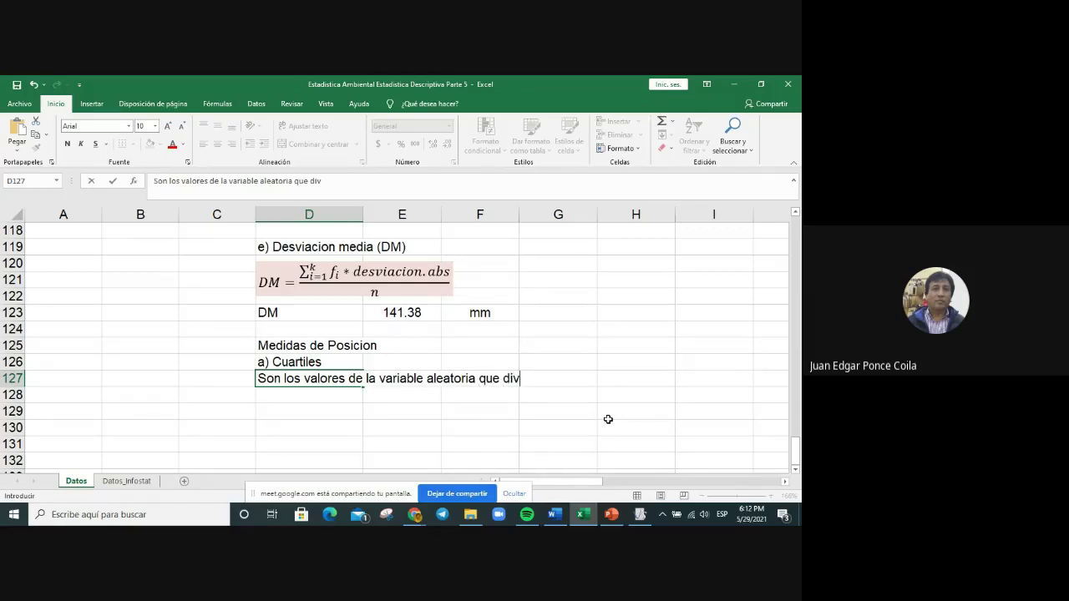
{"action": "type", "text": "iden el"}
{"action": "key", "text": "Return"}
Step: Continue the quartile definition in D128 with "conjunto de datos en 4 partes iguales, una vez que estos"
{"action": "type", "text": "conjunto"}
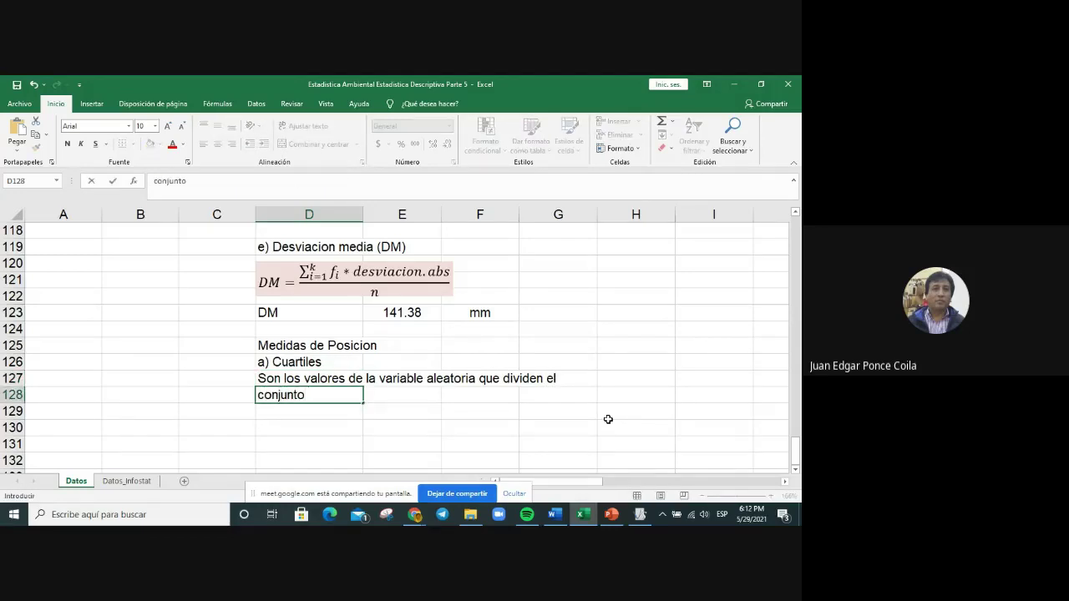
{"action": "type", "text": " de datos en 4 "}
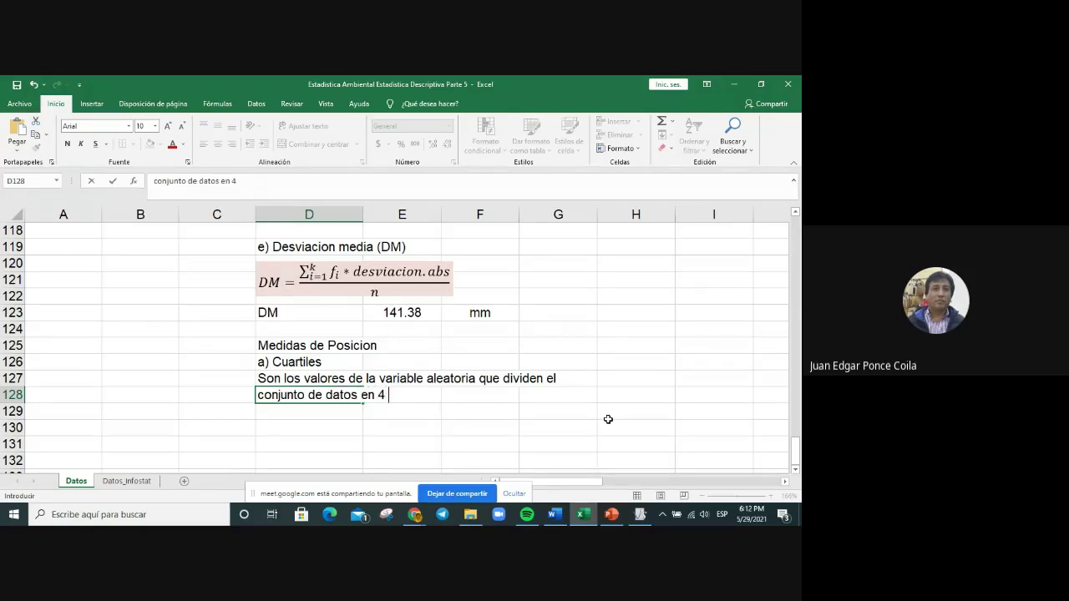
{"action": "type", "text": "partes iguale"}
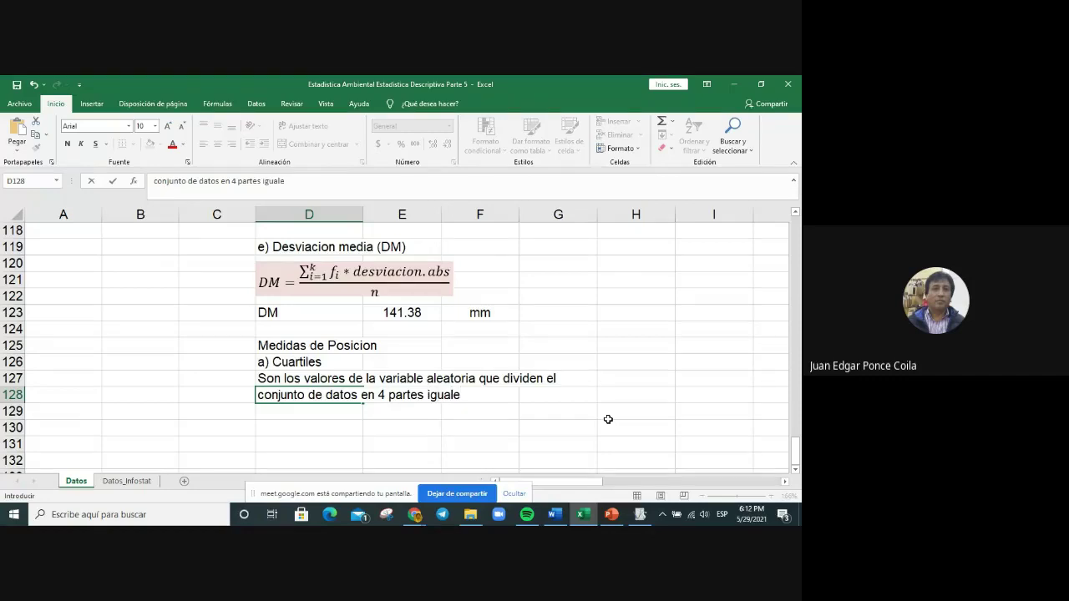
{"action": "type", "text": "s,"}
{"action": "type", "text": "una vez q"}
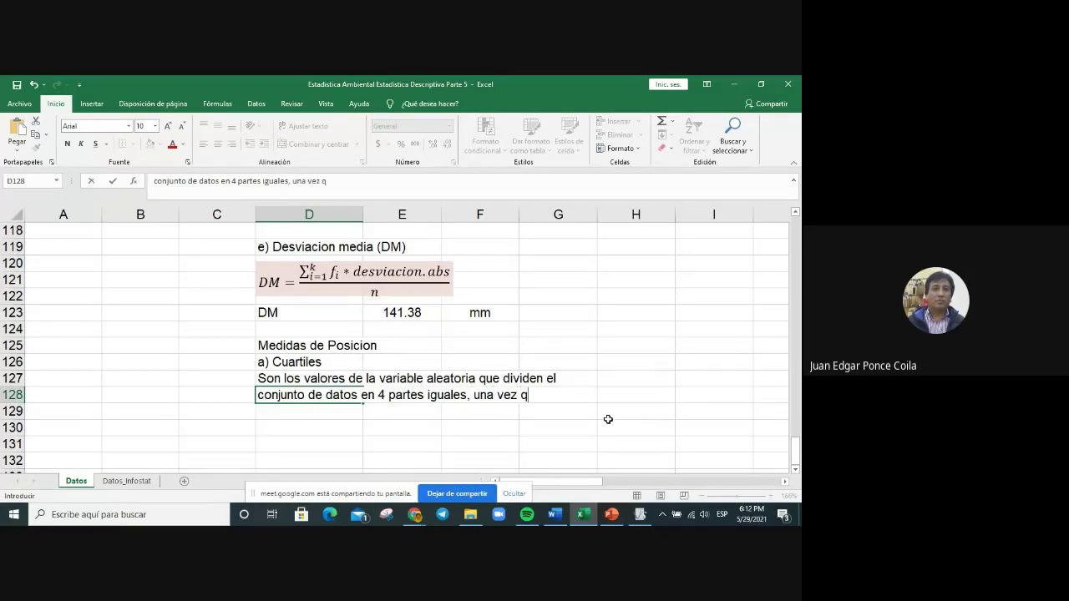
{"action": "type", "text": "ue estos"}
{"action": "key", "text": "Return"}
Step: Complete the quartile definition in D129 with "son ordenados en forma ascendente"
{"action": "type", "text": "son"}
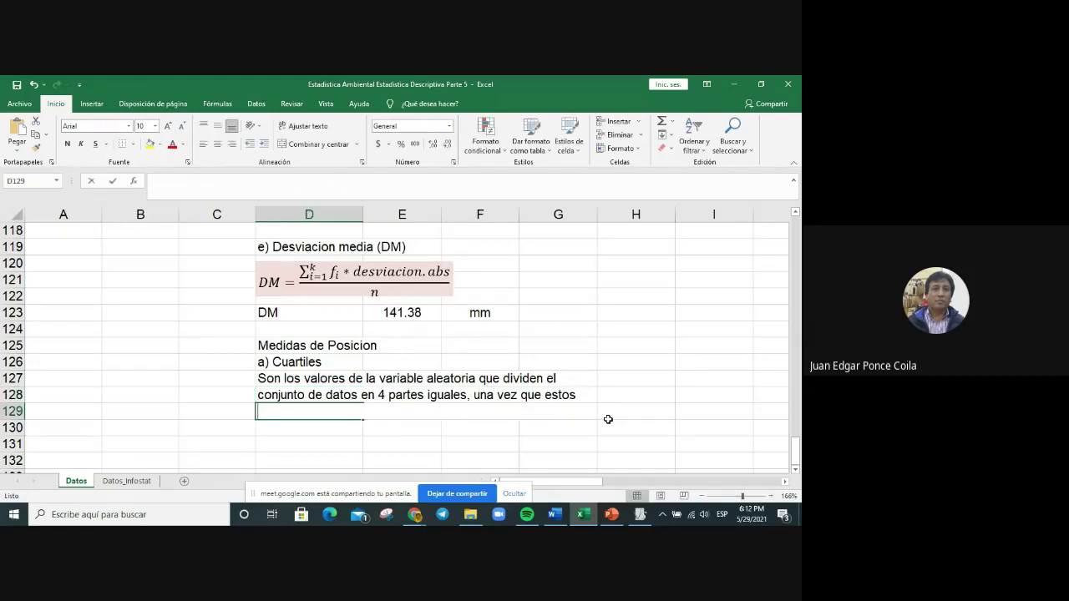
{"action": "type", "text": " o"}
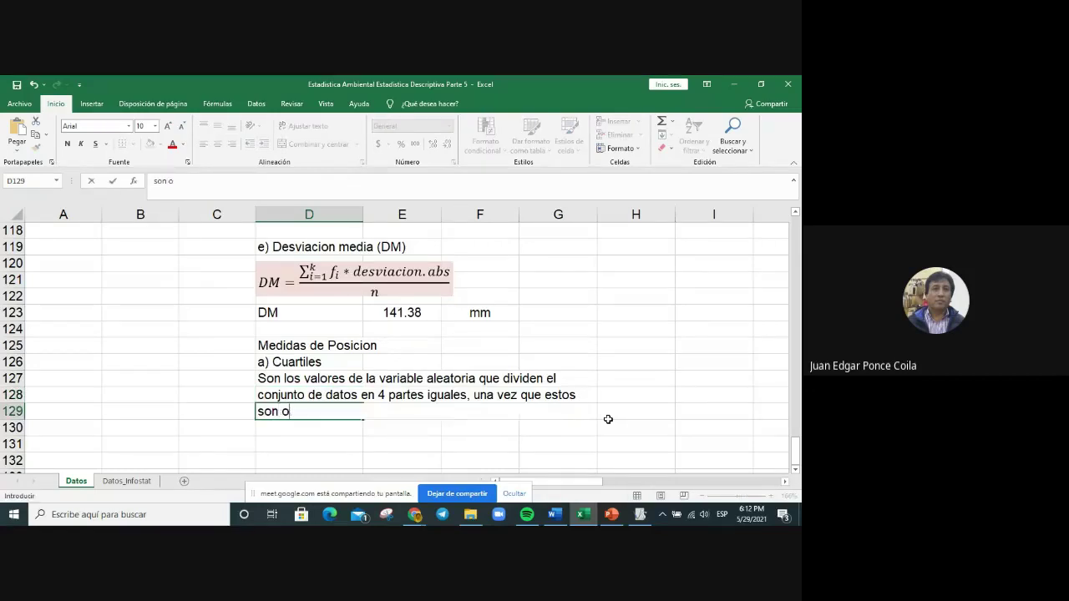
{"action": "type", "text": "rdenados en"}
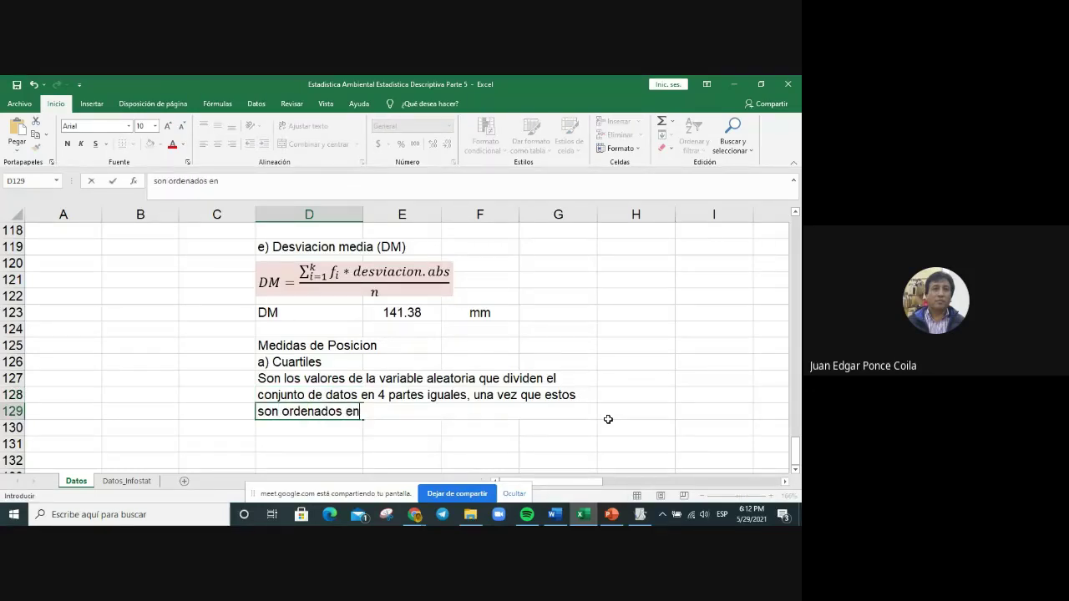
{"action": "type", "text": " formas"}
{"action": "key", "text": "BackSpace"}
{"action": "type", "text": "ascendente"}
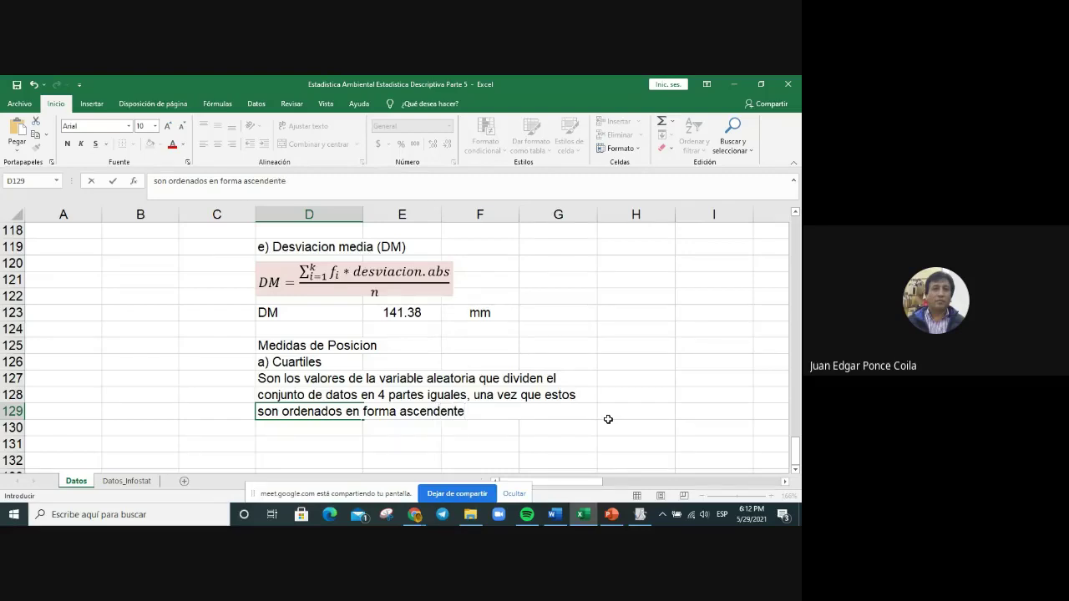
{"action": "key", "text": "Return"}
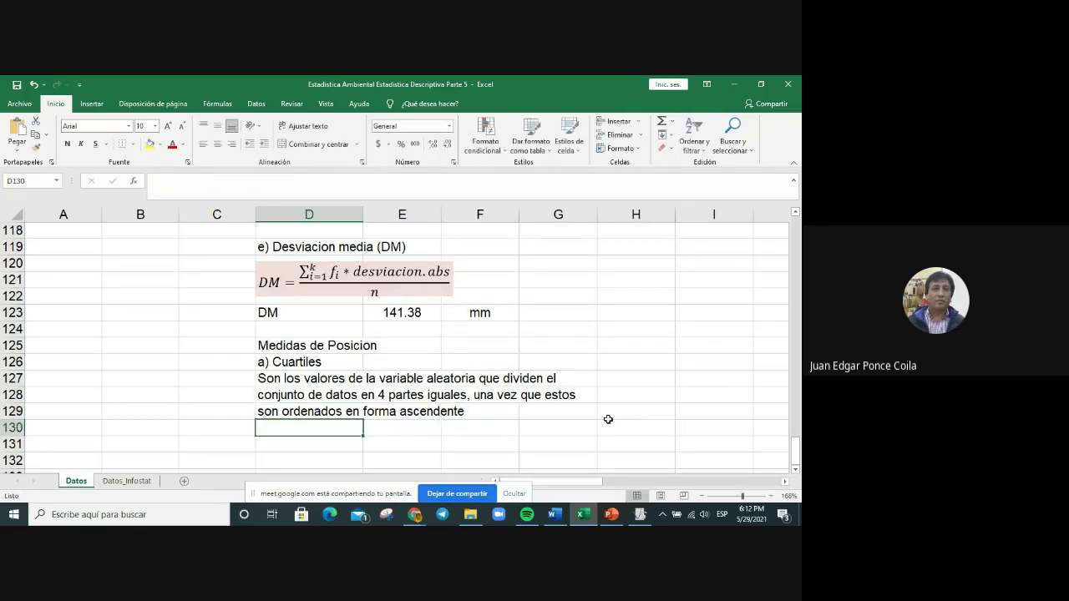
Step: Enter the percentage range "0 - 25%" in D131, leaving one blank row below the definition
{"action": "scroll", "coordinate": [506, 434], "scroll_direction": "down", "scroll_amount": 1}
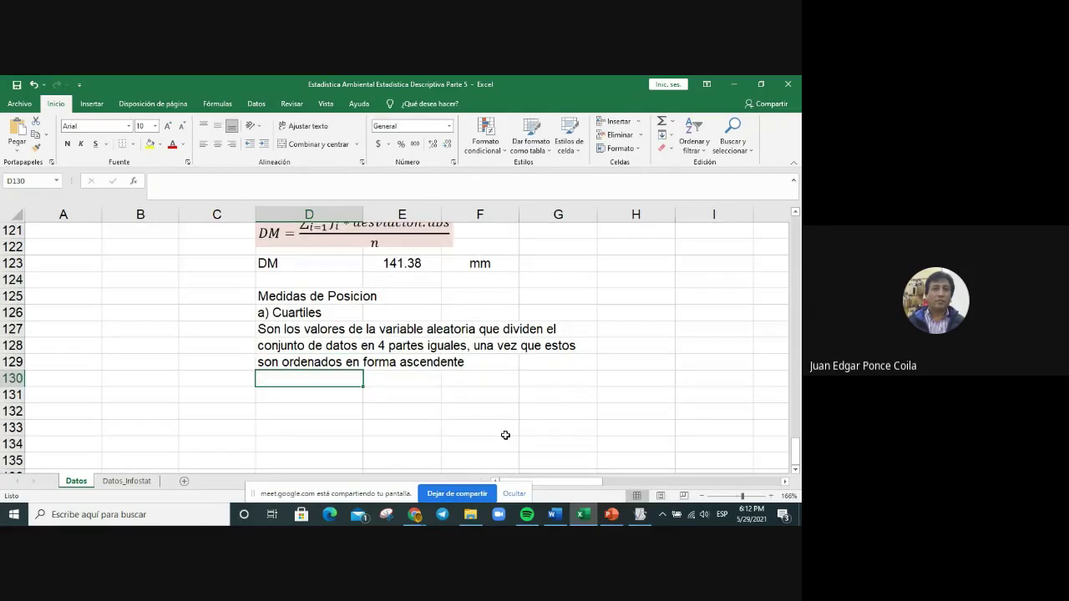
{"action": "left_click", "coordinate": [315, 409]}
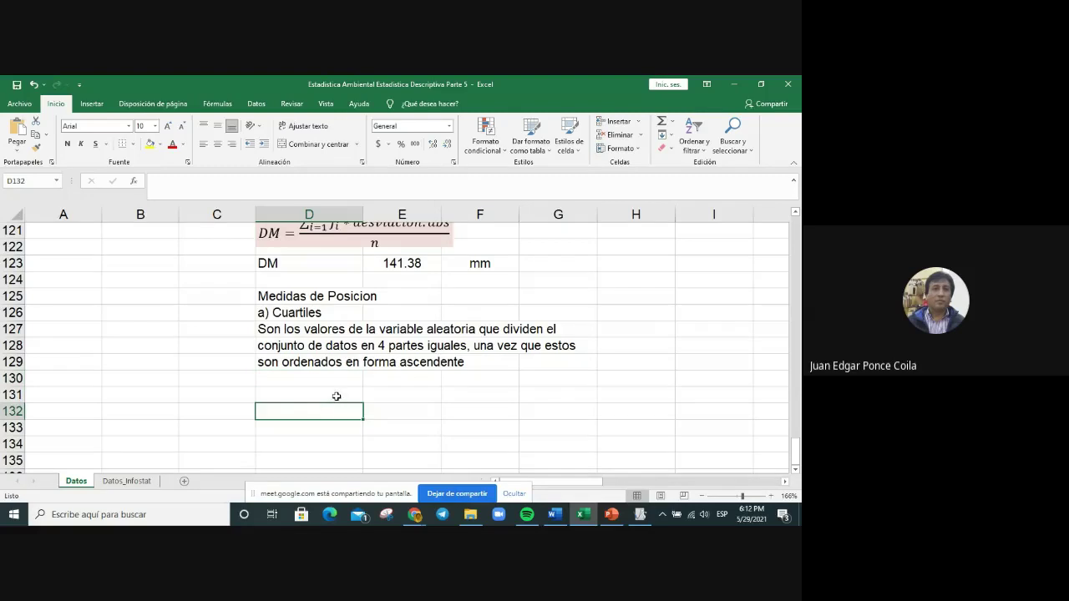
{"action": "left_click", "coordinate": [337, 396]}
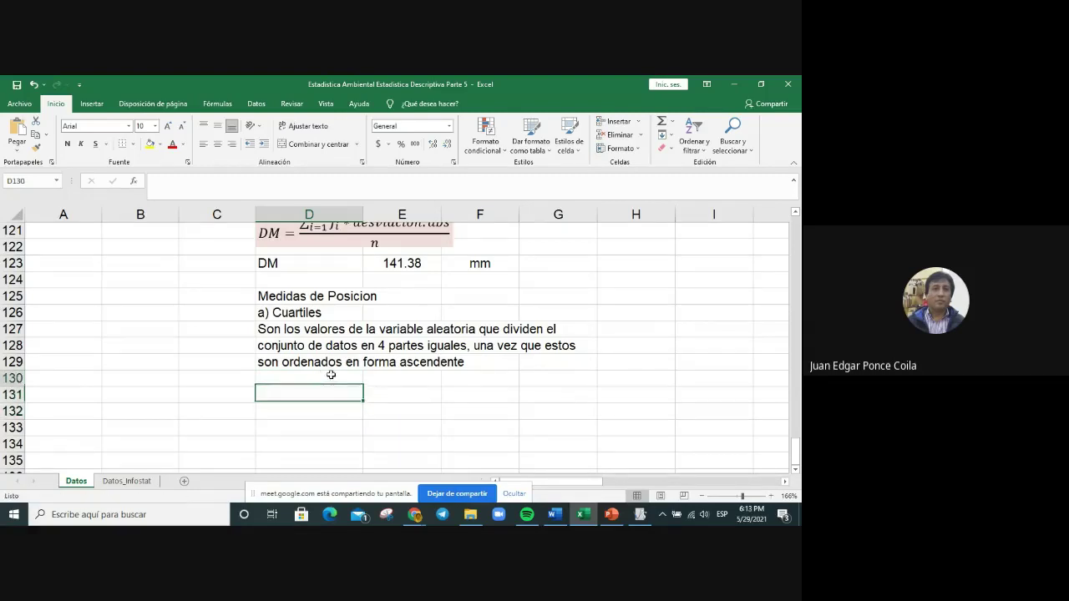
{"action": "left_click", "coordinate": [331, 375]}
{"action": "left_click", "coordinate": [353, 396]}
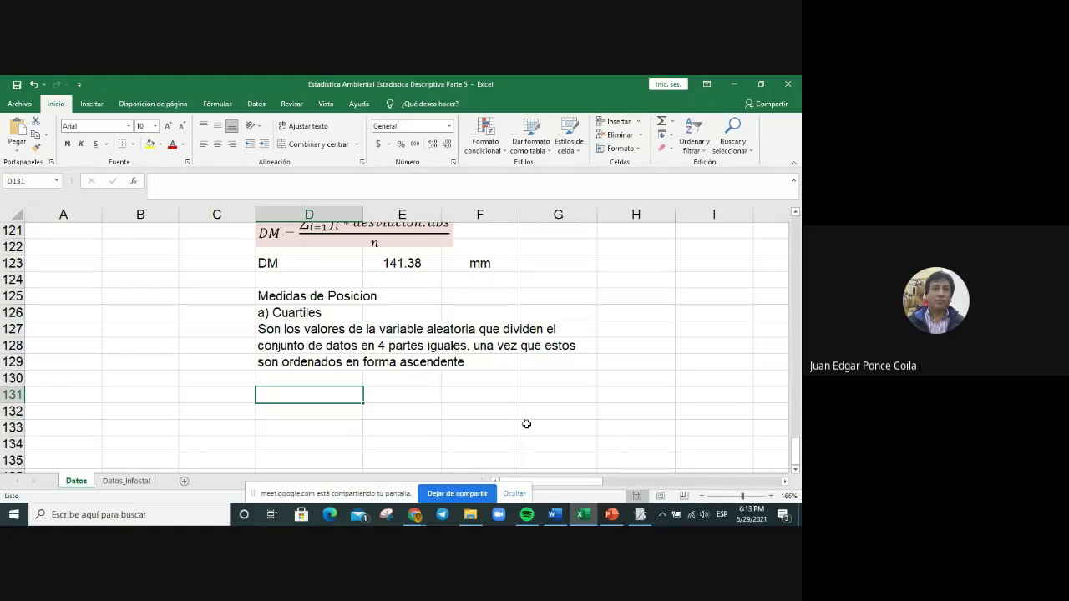
{"action": "type", "text": "=%"}
{"action": "key", "text": "BackSpace"}
{"action": "key", "text": "BackSpace"}
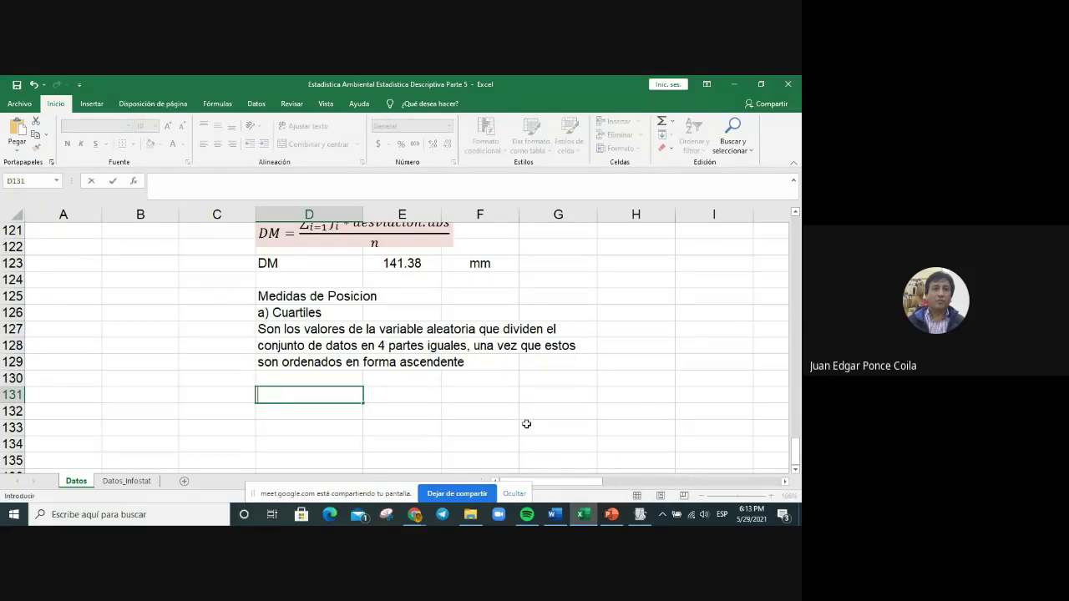
{"action": "type", "text": "%"}
{"action": "key", "text": "BackSpace"}
{"action": "type", "text": "0"}
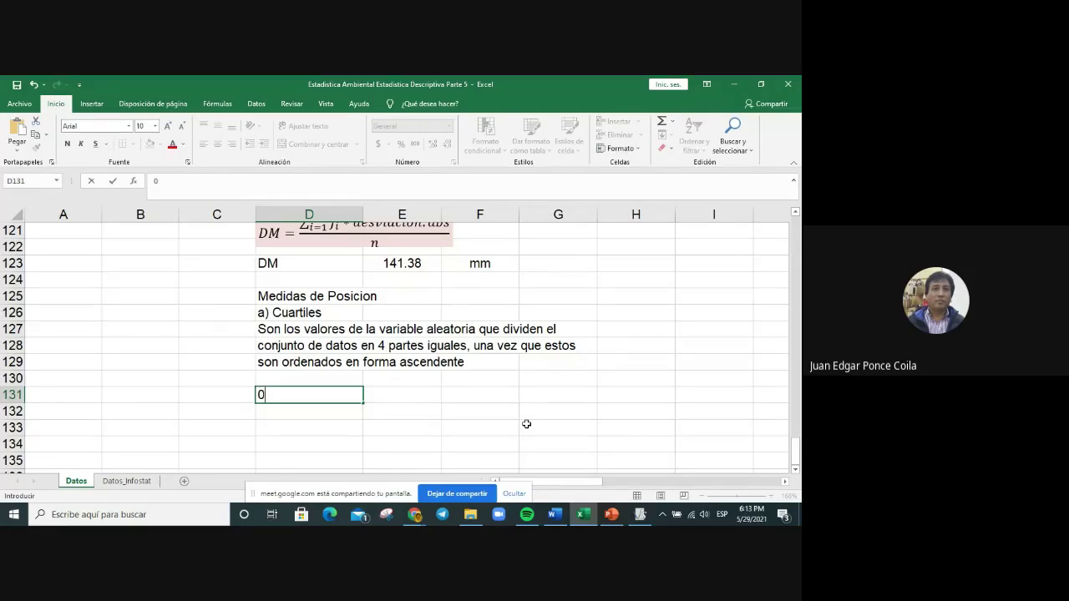
{"action": "type", "text": " - 25%"}
{"action": "key", "text": "Tab"}
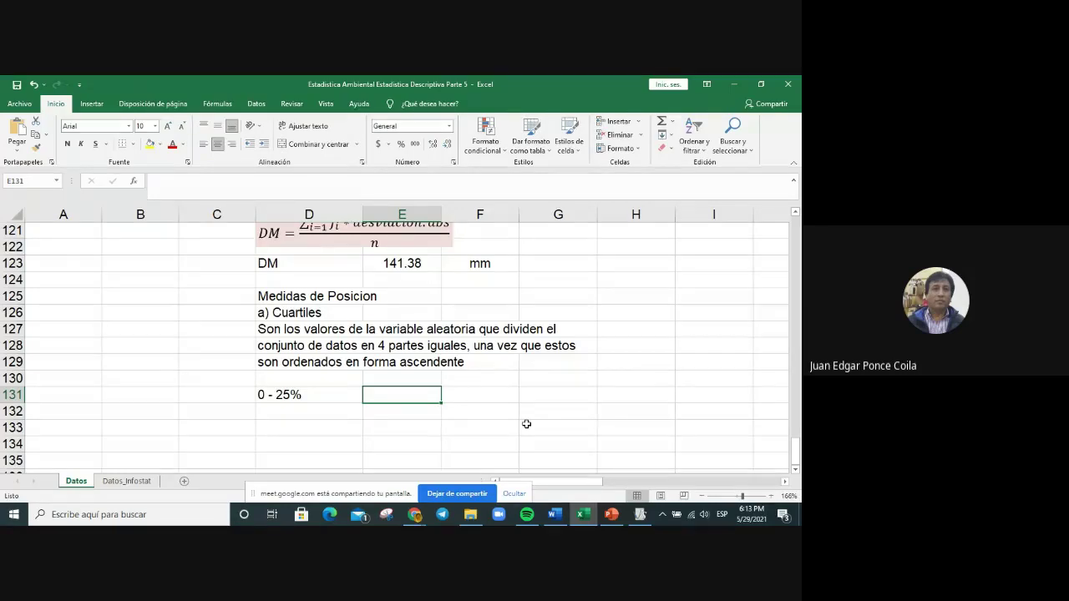
Step: Label the 0 - 25% range as "primer cuartil" in E131
{"action": "type", "text": "primer"}
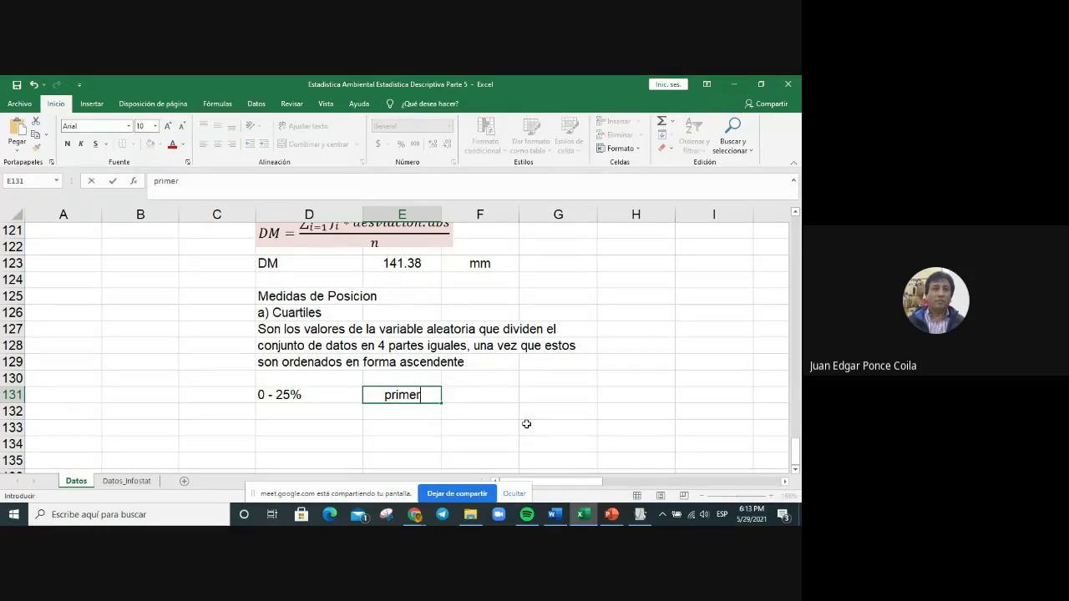
{"action": "type", "text": " cuartil"}
{"action": "key", "text": "Return"}
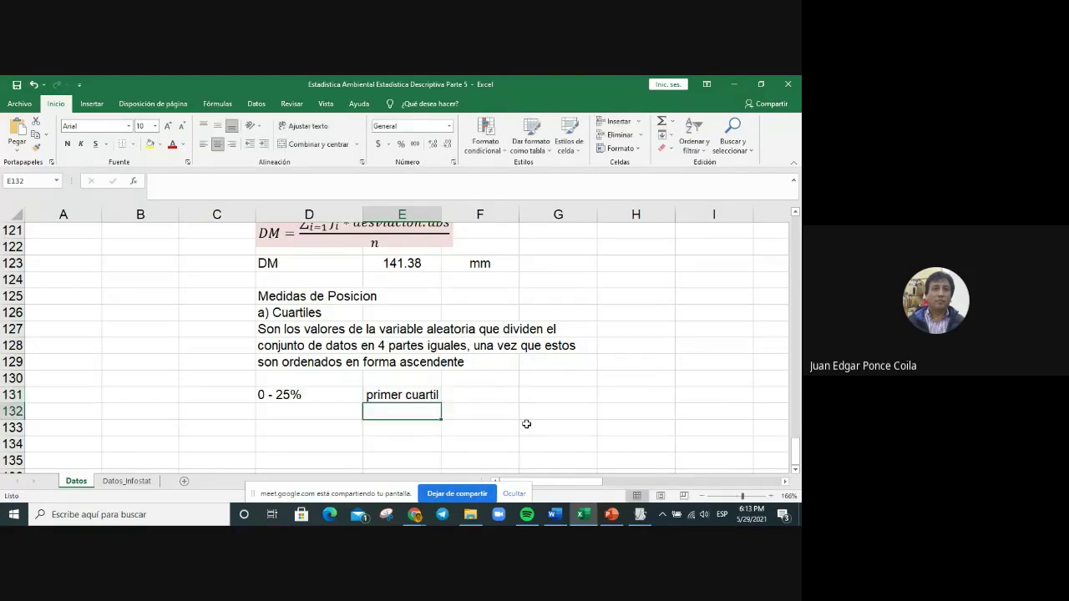
Step: Enter the percentage range "0 - 50%" in D132, directly below the first quartile's range
{"action": "left_click", "coordinate": [406, 398]}
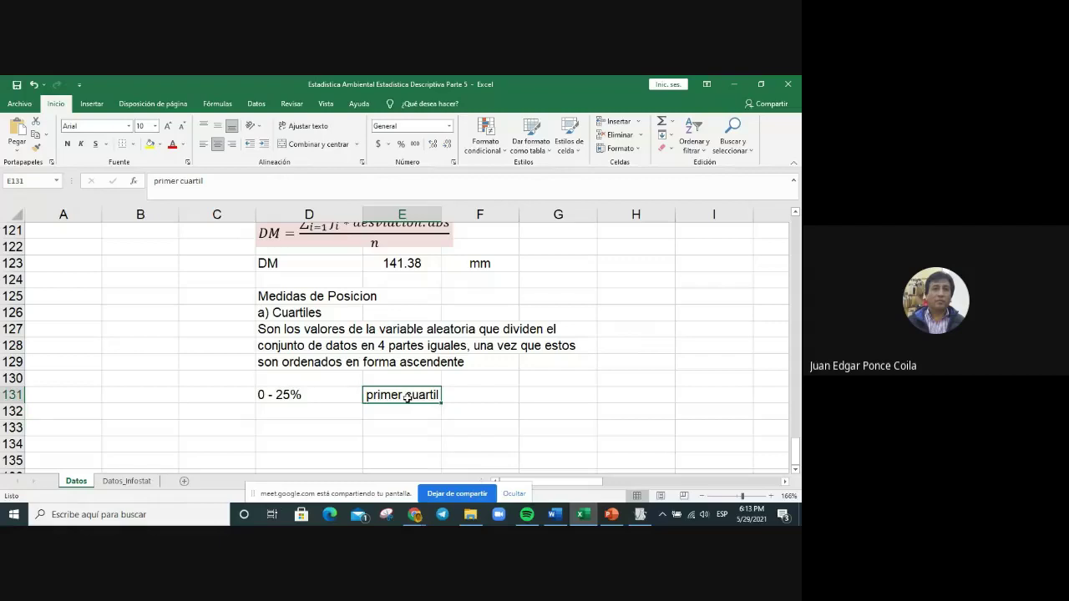
{"action": "left_click", "coordinate": [324, 395]}
{"action": "left_click", "coordinate": [316, 412]}
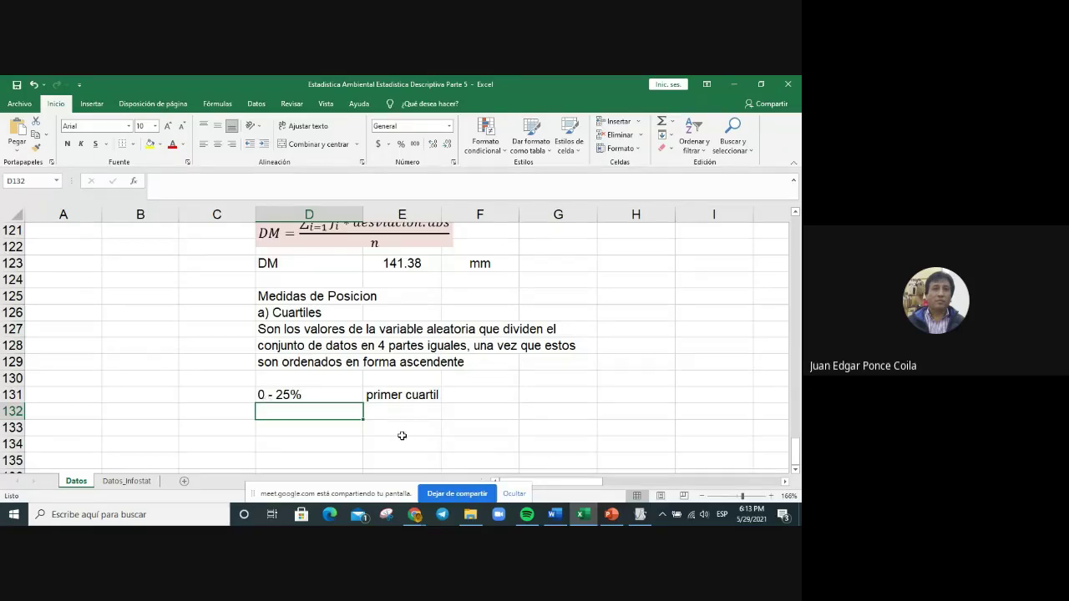
{"action": "type", "text": "0"}
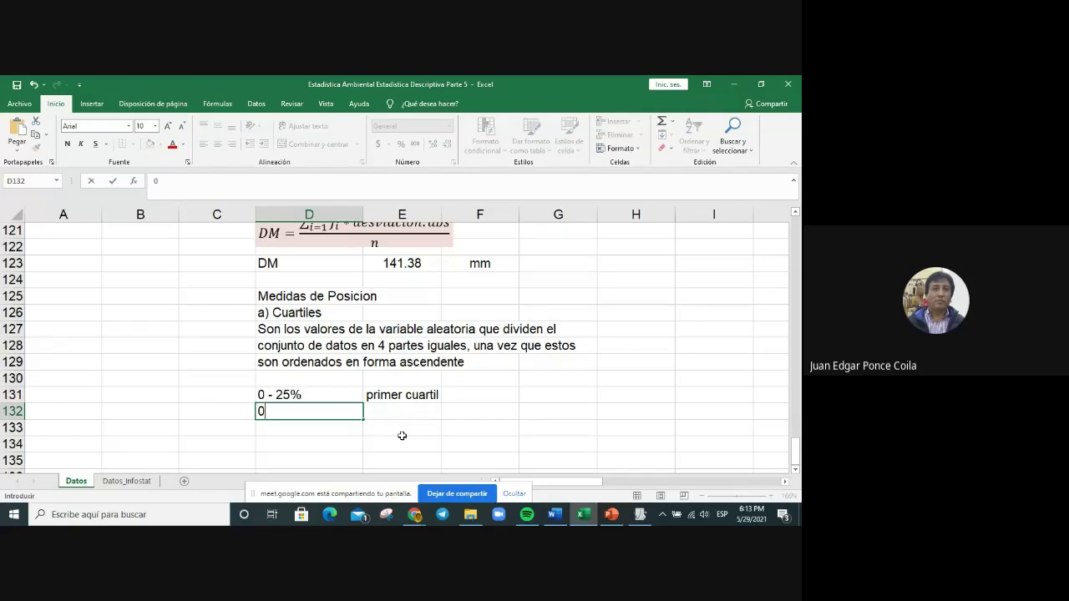
{"action": "type", "text": " - 50%"}
{"action": "key", "text": "Tab"}
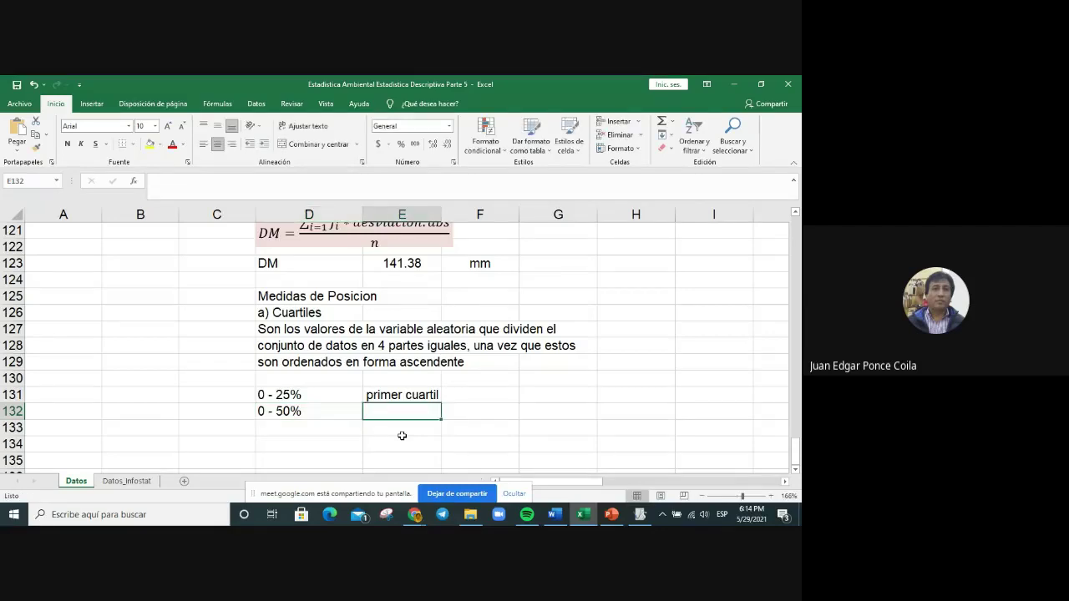
Step: Label the 0 - 50% range as "segundo cuartil" in E132 and left-align cells E131:E133
{"action": "type", "text": "segundo"}
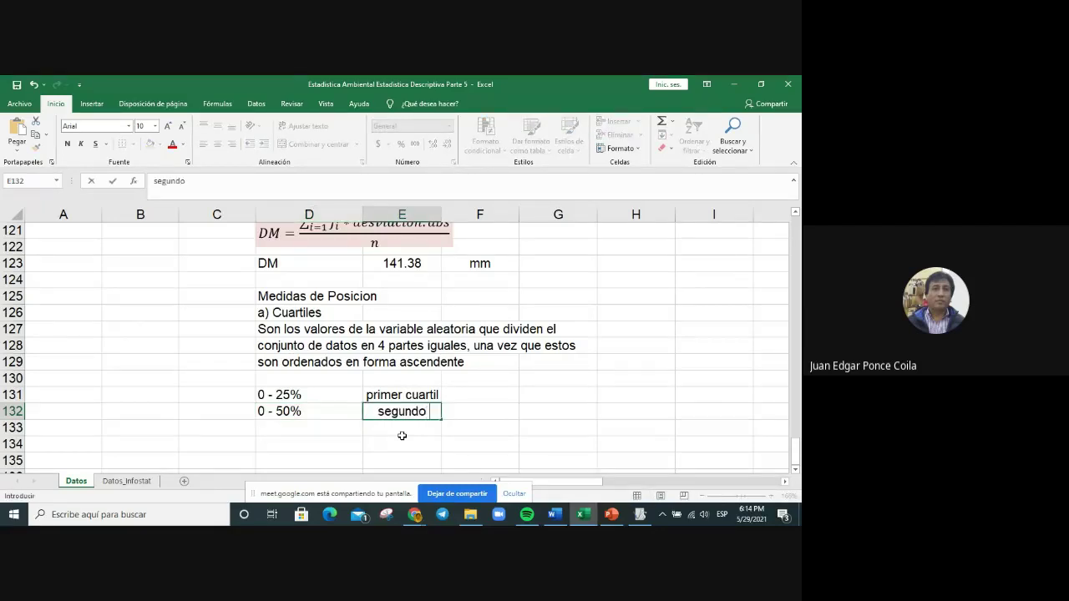
{"action": "type", "text": " cratil"}
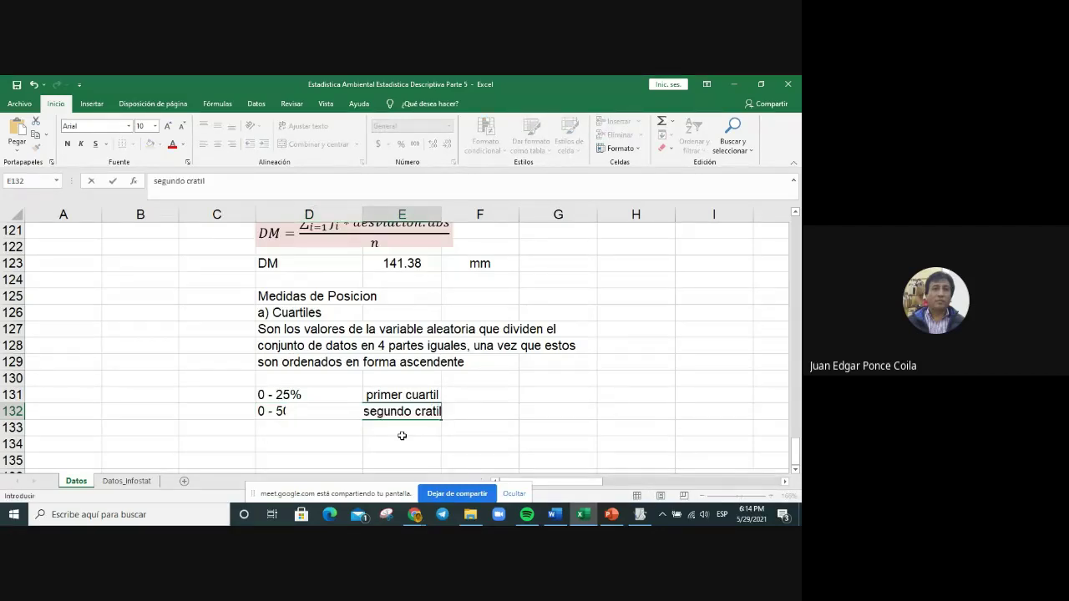
{"action": "key", "text": "BackSpace"}
{"action": "key", "text": "BackSpace"}
{"action": "key", "text": "BackSpace"}
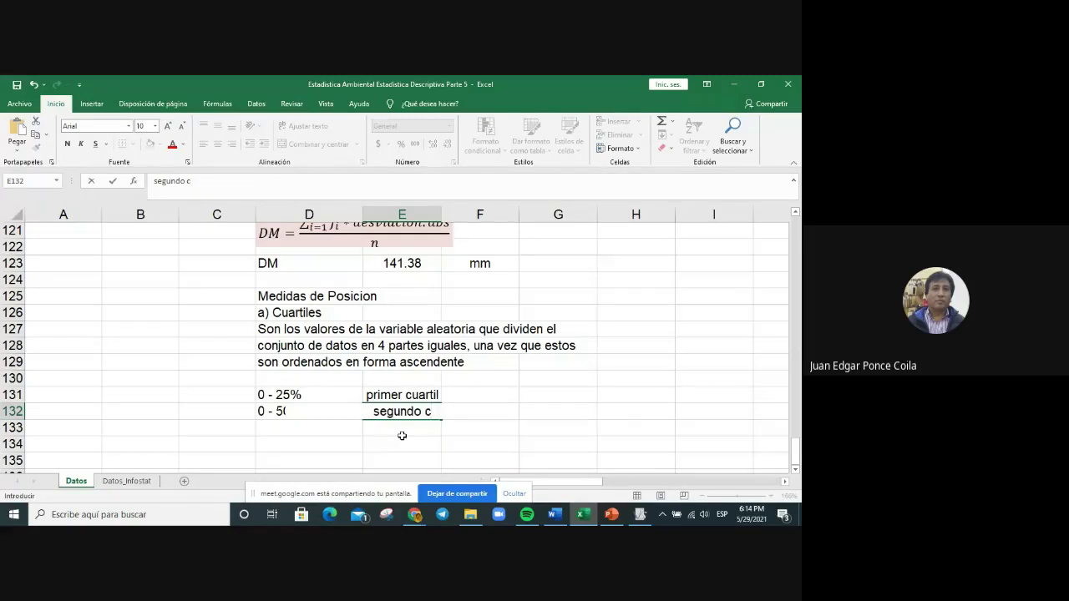
{"action": "type", "text": "uartil"}
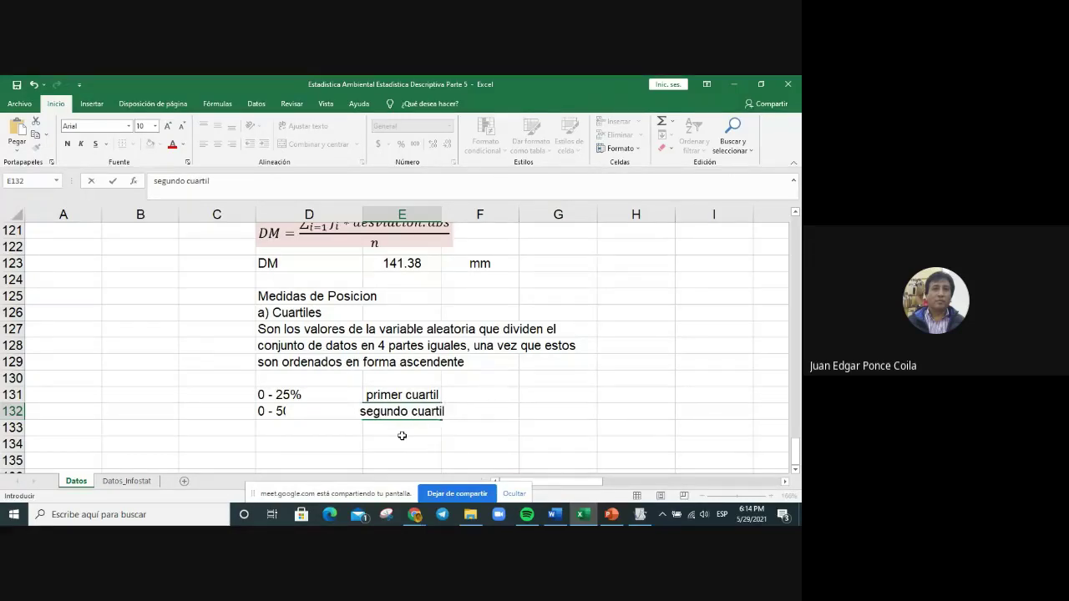
{"action": "key", "text": "Return"}
{"action": "left_click_drag", "start_coordinate": [403, 387], "coordinate": [403, 427]}
{"action": "left_click", "coordinate": [204, 144]}
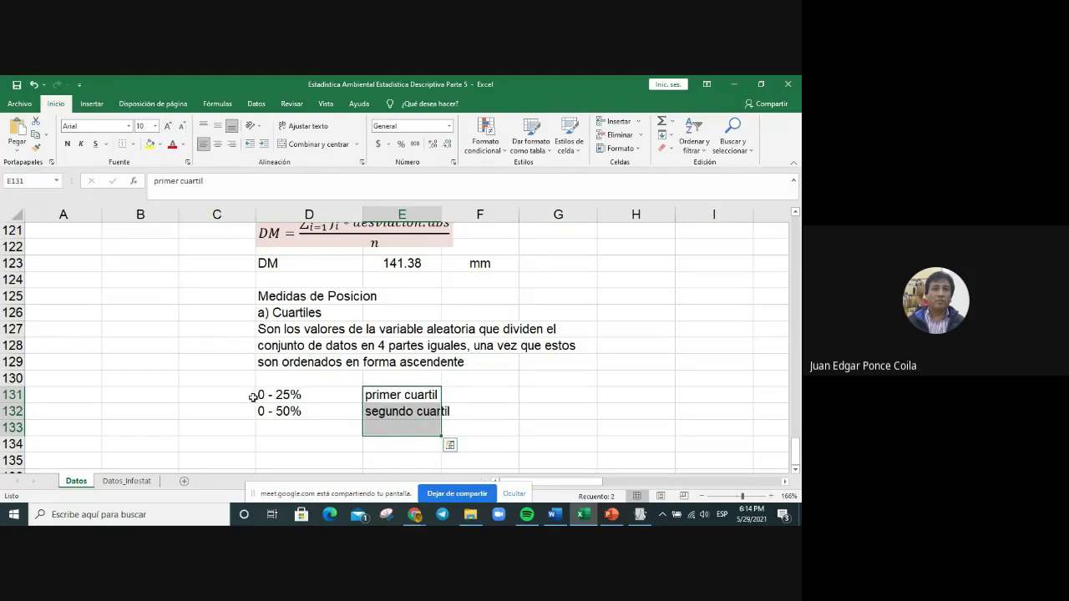
Step: Enter the percentage range "0 - 75%" in D133 and label it "tercer cuartil" in E133
{"action": "left_click", "coordinate": [294, 426]}
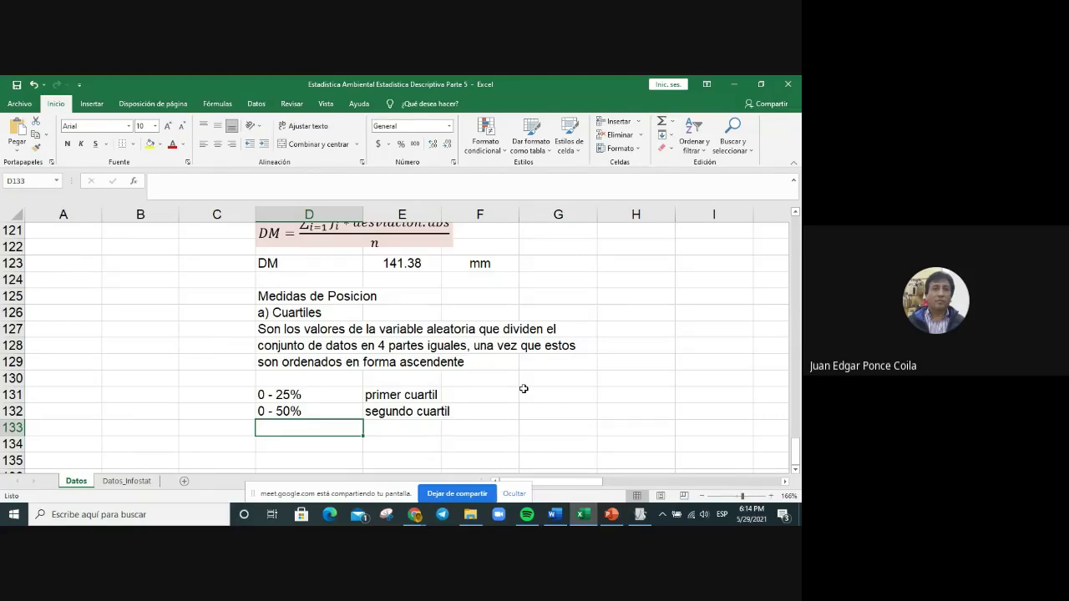
{"action": "type", "text": "0"}
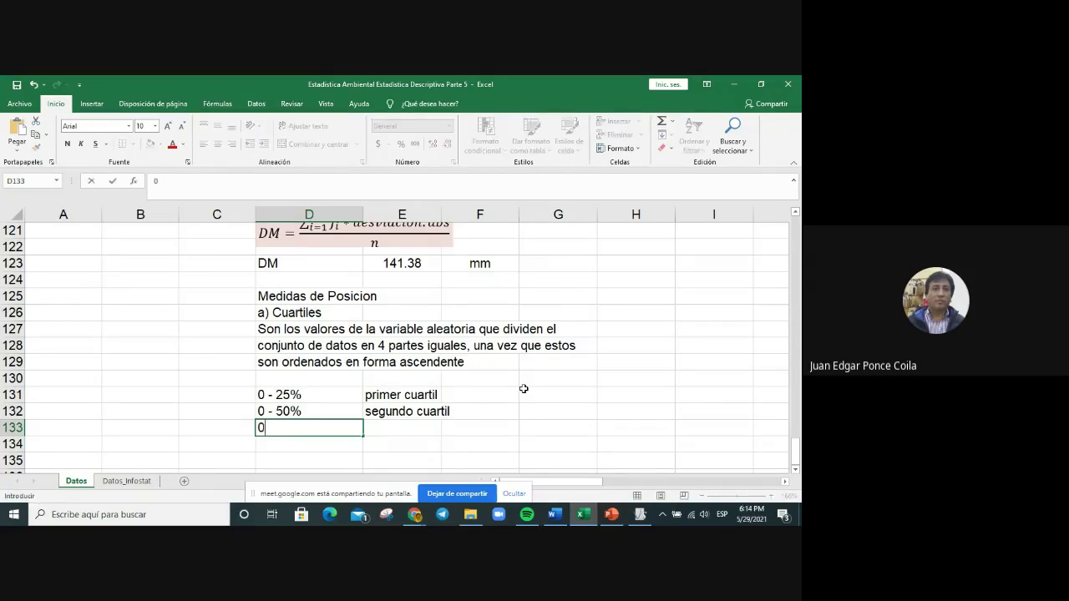
{"action": "type", "text": " - 75%"}
{"action": "key", "text": "Tab"}
{"action": "type", "text": "terc"}
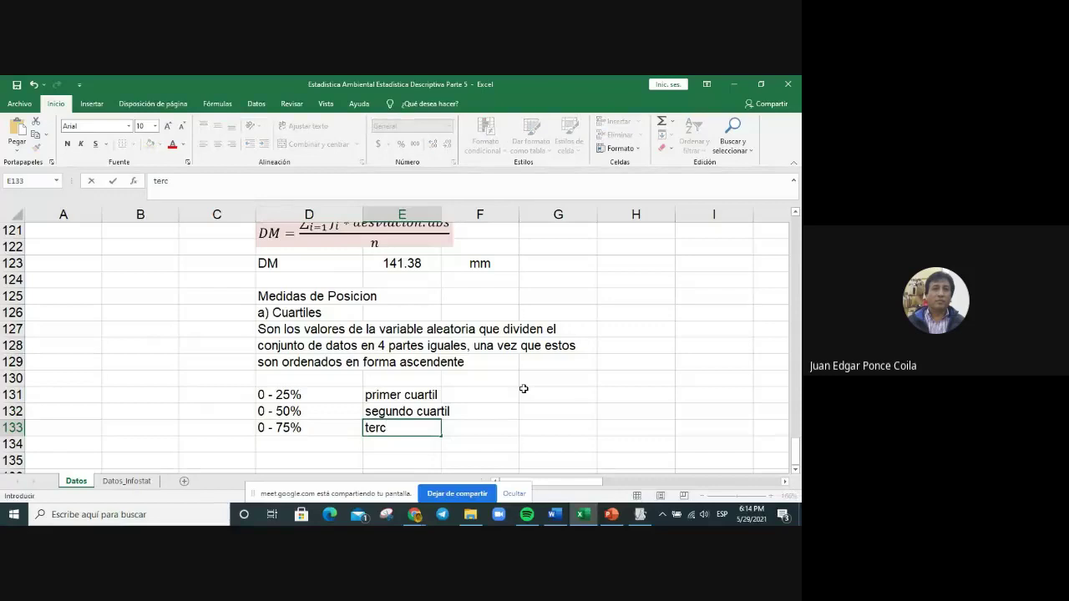
{"action": "type", "text": "er cuartil"}
{"action": "key", "text": "Return"}
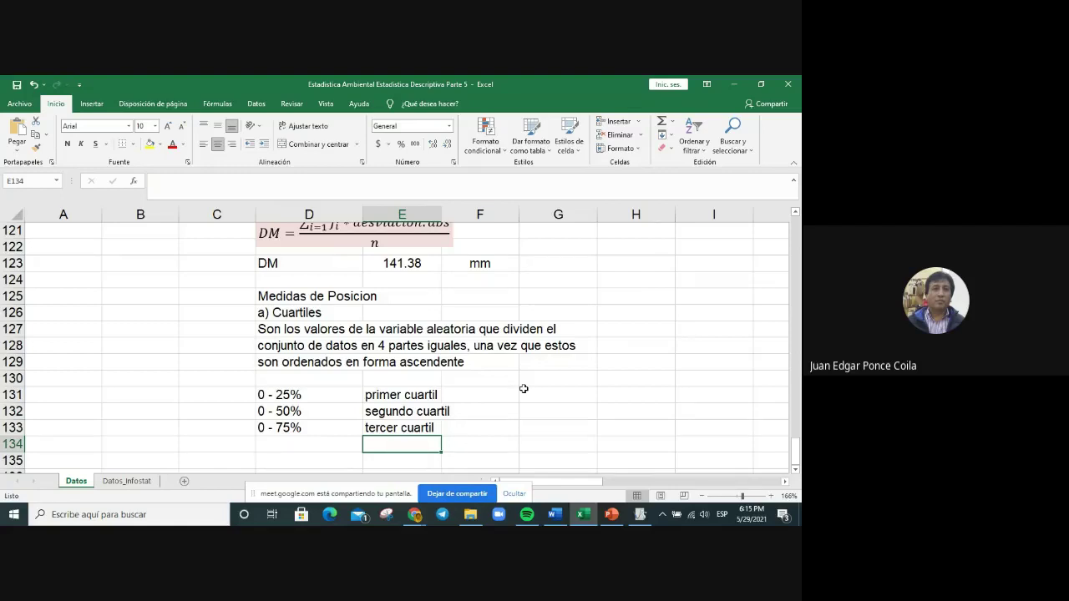
Step: Enter the quartile symbols Q1, Q2 and Q3 in F131:F133, beside the quartile names
{"action": "key", "text": "Up"}
{"action": "key", "text": "Right"}
{"action": "key", "text": "Right"}
{"action": "key", "text": "Up"}
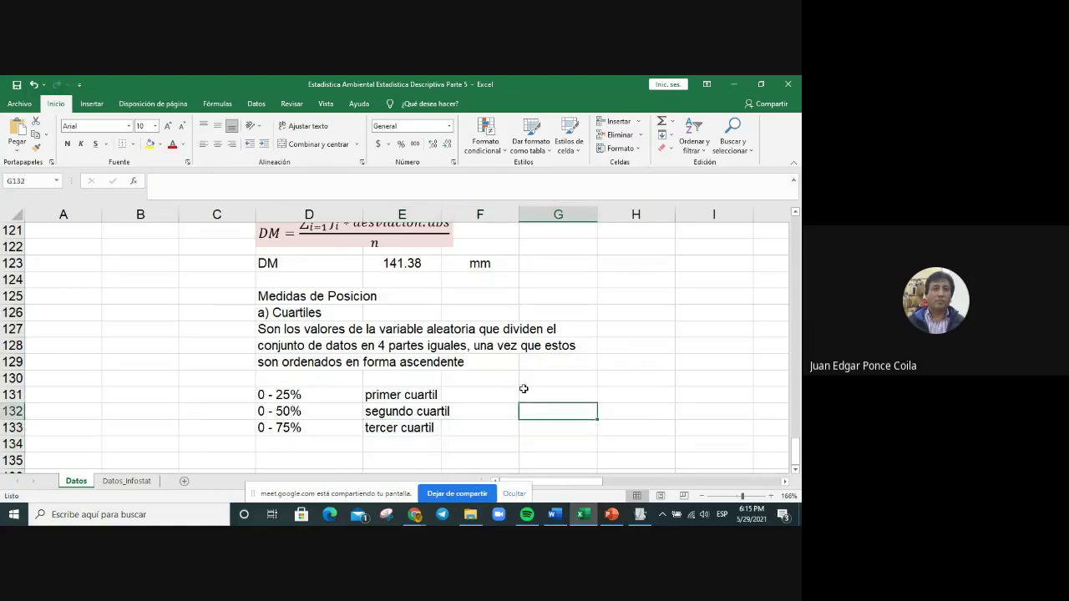
{"action": "key", "text": "Left"}
{"action": "key", "text": "Left"}
{"action": "key", "text": "Up"}
{"action": "key", "text": "Left"}
{"action": "key", "text": "Right"}
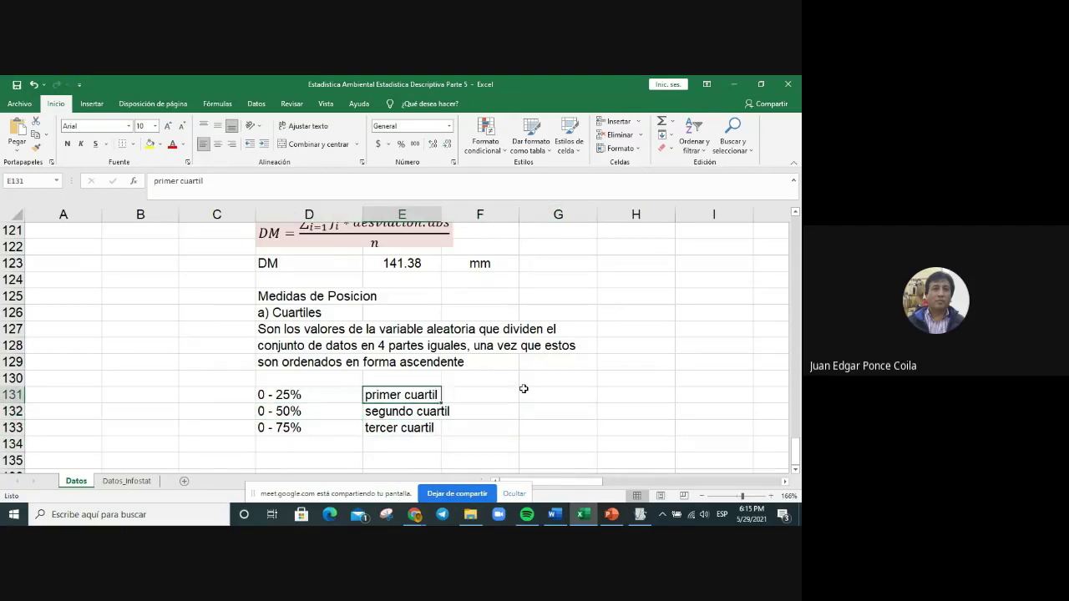
{"action": "key", "text": "Right"}
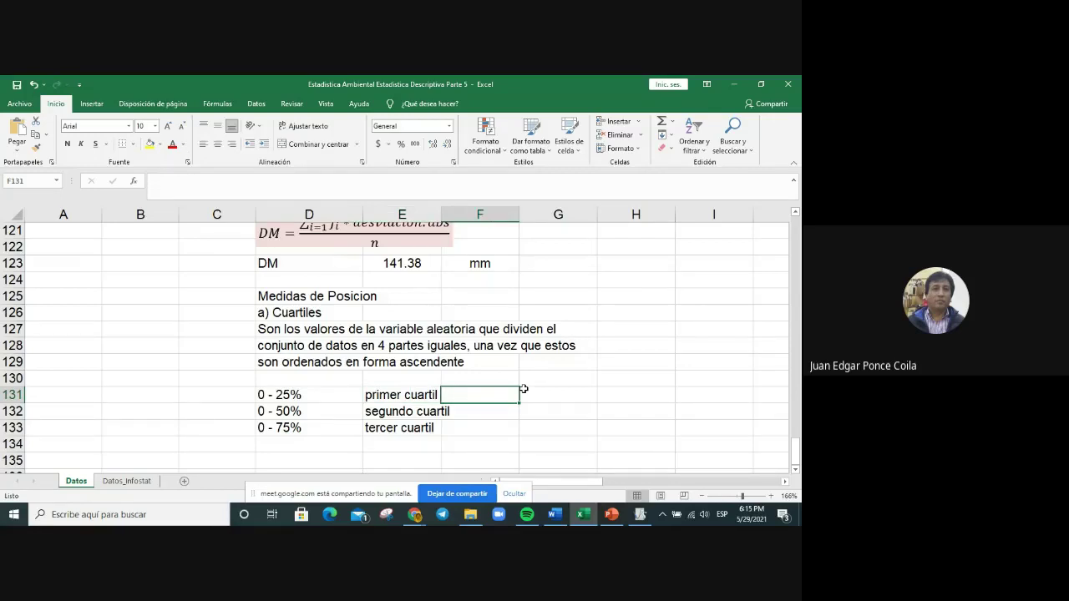
{"action": "type", "text": "Q1"}
{"action": "key", "text": "Return"}
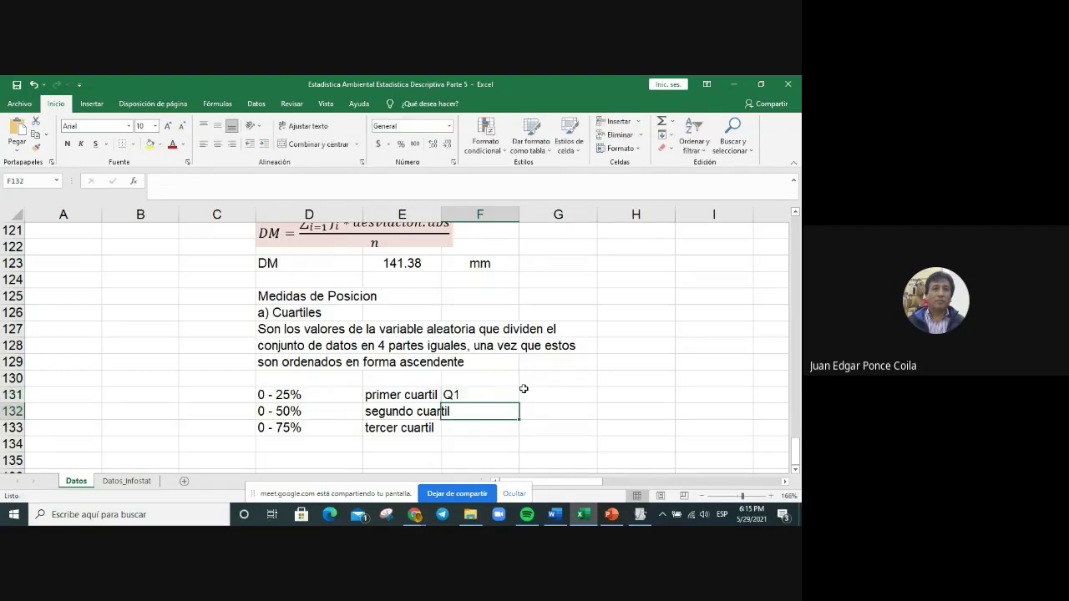
{"action": "type", "text": "G"}
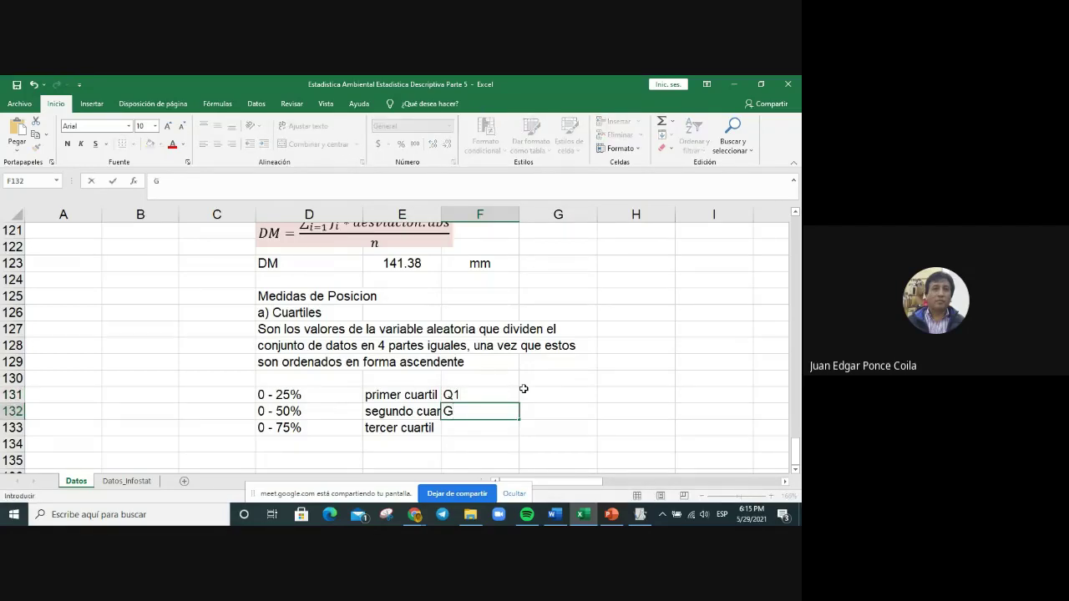
{"action": "key", "text": "BackSpace"}
{"action": "type", "text": "Q2"}
{"action": "key", "text": "Return"}
{"action": "type", "text": "Q3"}
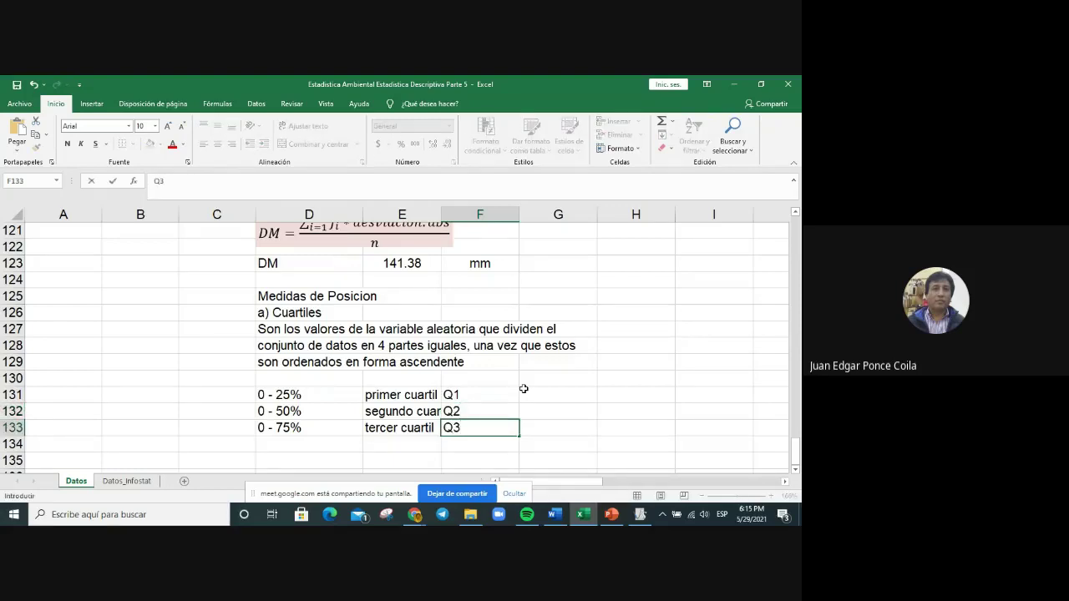
{"action": "key", "text": "Return"}
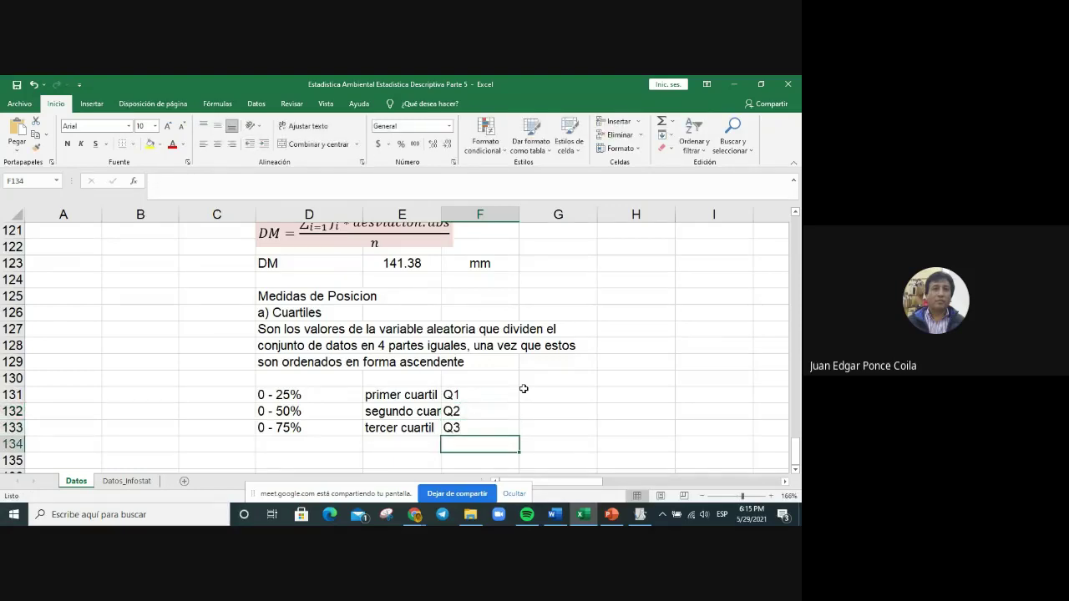
Step: Insert a blank equation and place it below the quartile ranges, around row 136 across columns D to F
{"action": "scroll", "coordinate": [524, 389], "scroll_direction": "down", "scroll_amount": 1}
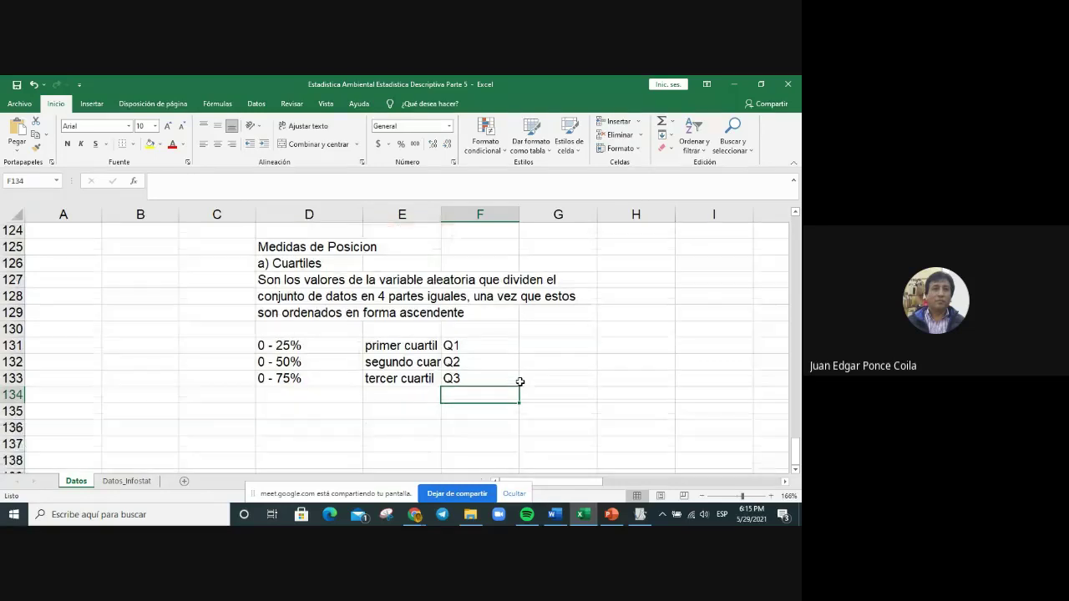
{"action": "left_click", "coordinate": [412, 349]}
{"action": "left_click", "coordinate": [357, 399]}
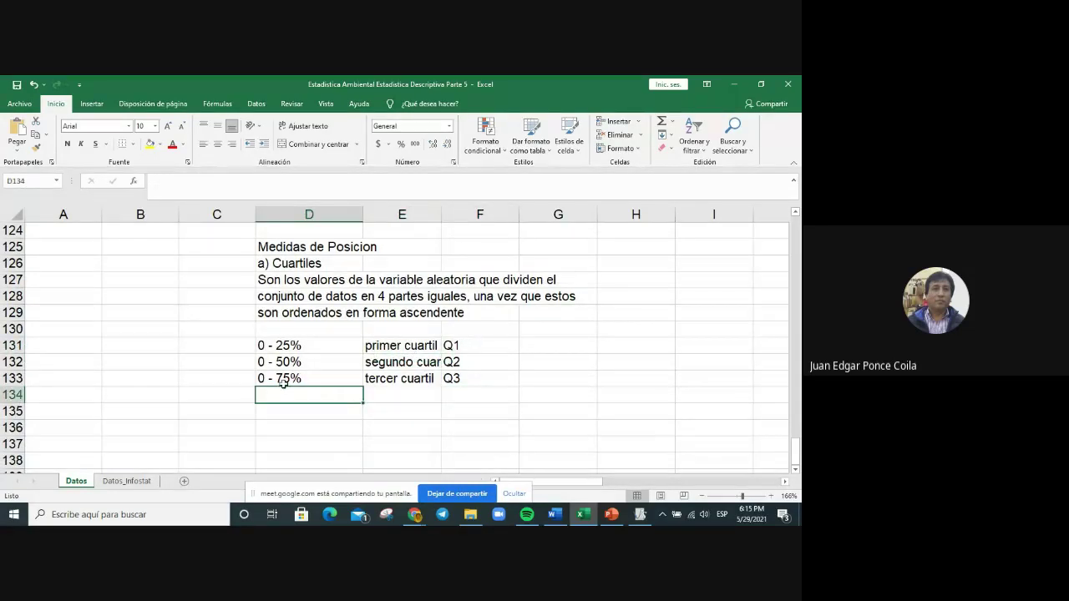
{"action": "left_click", "coordinate": [312, 416]}
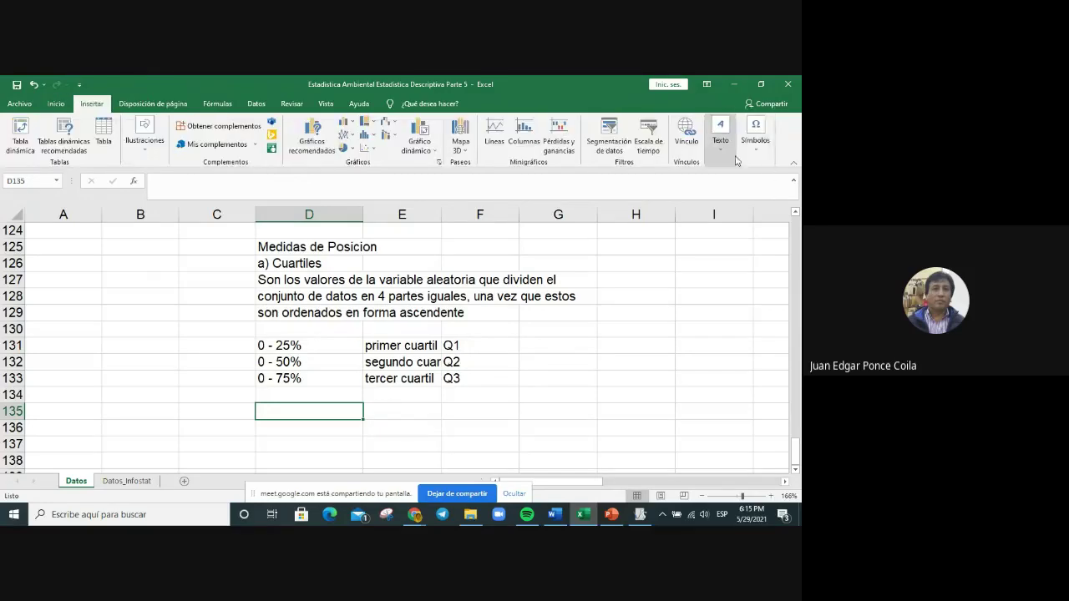
{"action": "left_click", "coordinate": [756, 151]}
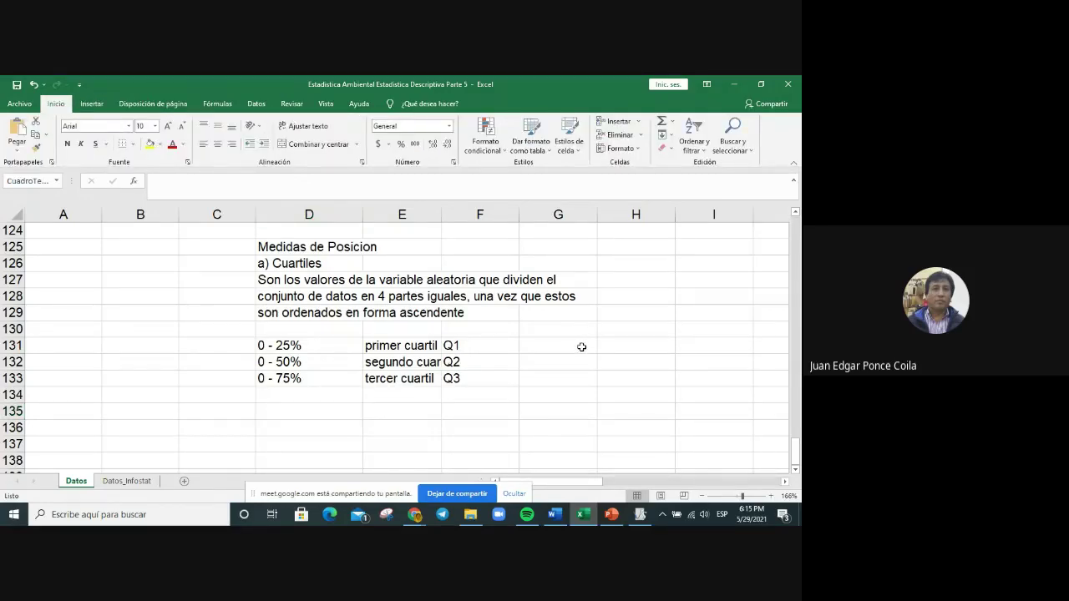
{"action": "left_click_drag", "start_coordinate": [417, 301], "coordinate": [396, 414]}
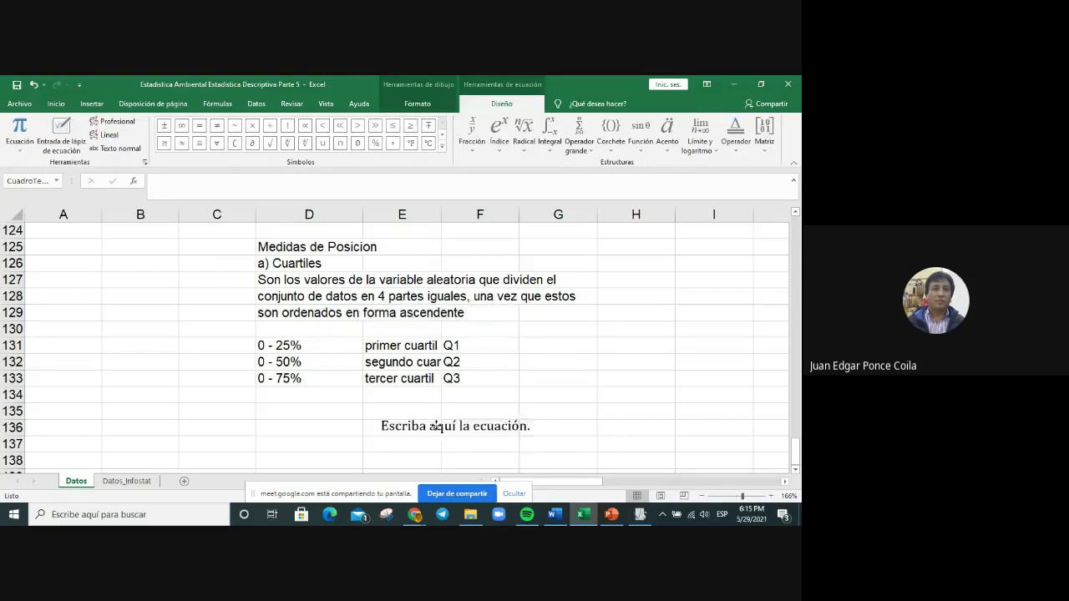
Step: Begin the equation with Q and the subscript 1, followed by an equals sign
{"action": "left_click", "coordinate": [391, 422]}
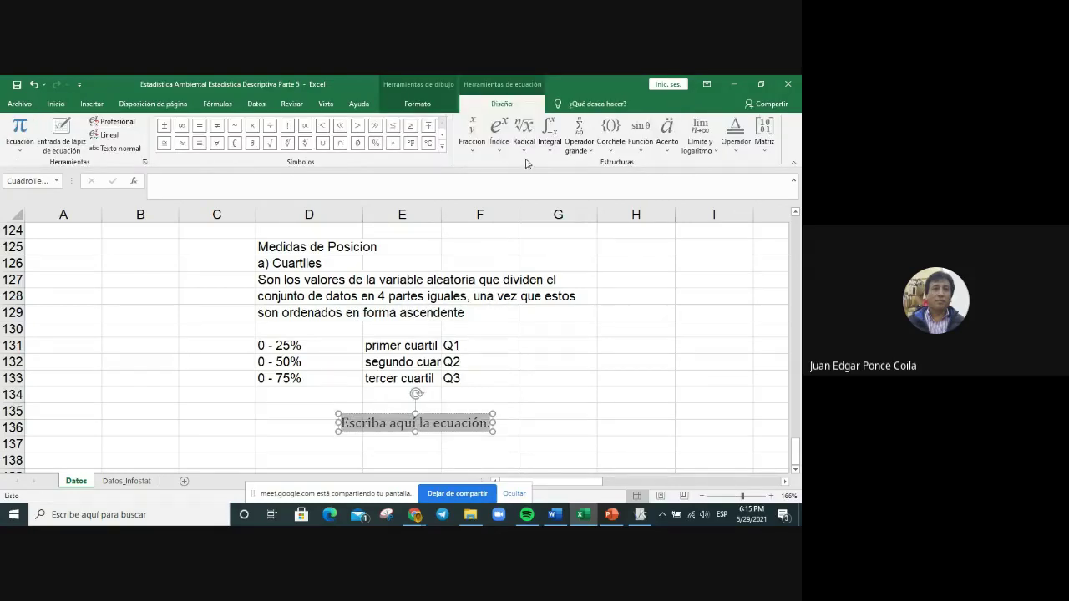
{"action": "left_click", "coordinate": [499, 132]}
{"action": "left_click", "coordinate": [548, 219]}
{"action": "left_click", "coordinate": [348, 422]}
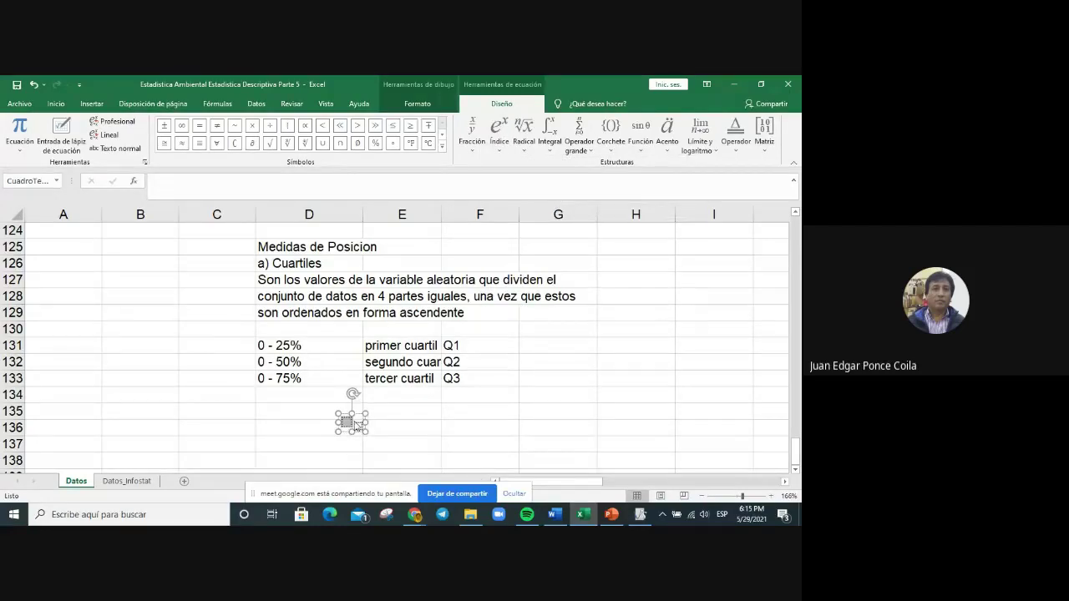
{"action": "type", "text": "Q"}
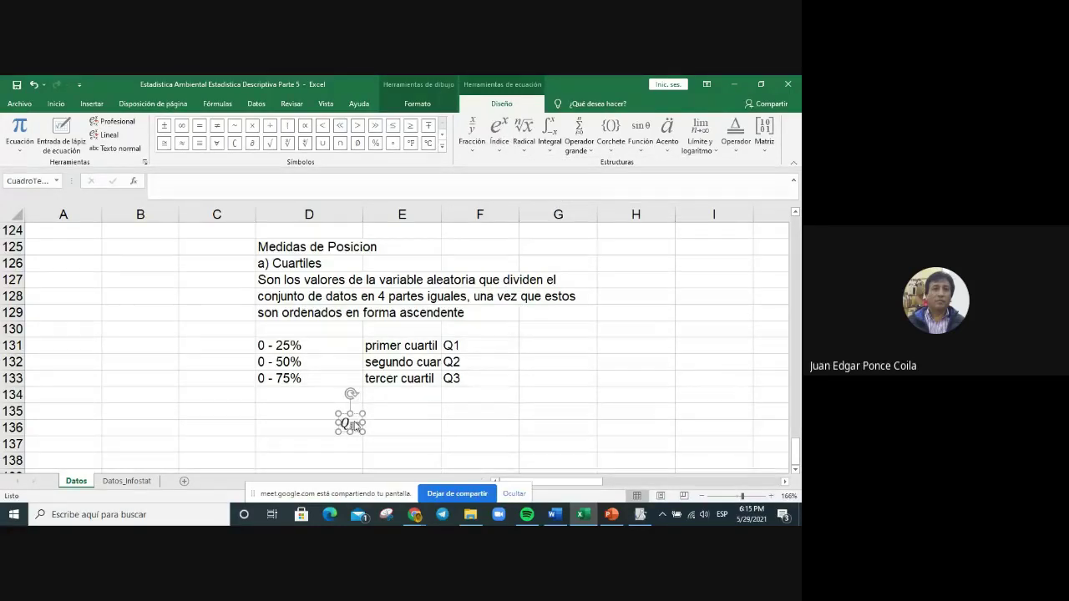
{"action": "left_click", "coordinate": [354, 423]}
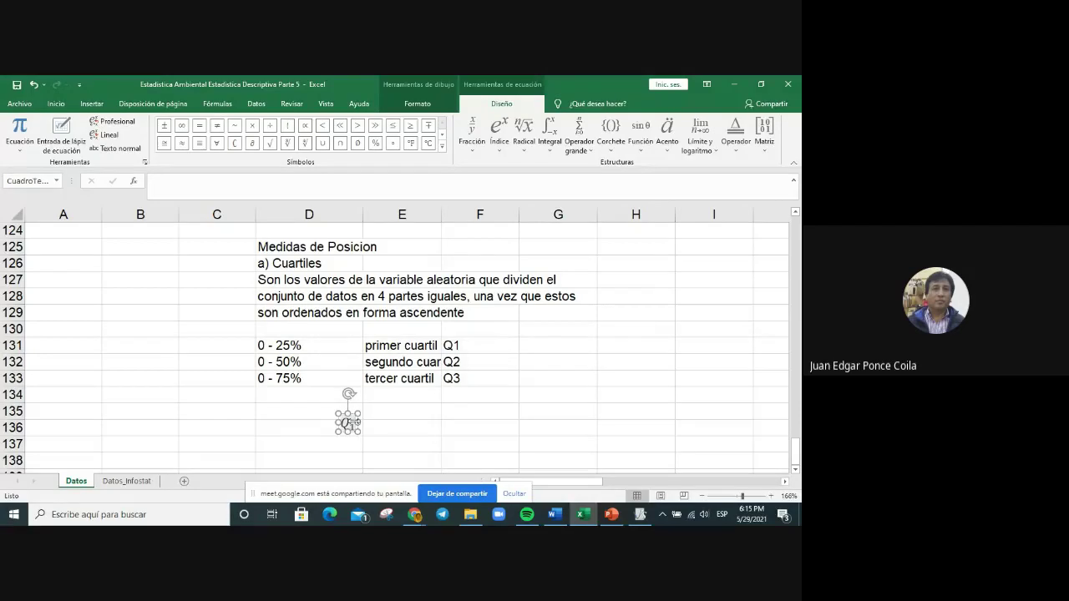
{"action": "type", "text": "1"}
{"action": "key", "text": "Right"}
{"action": "type", "text": "="}
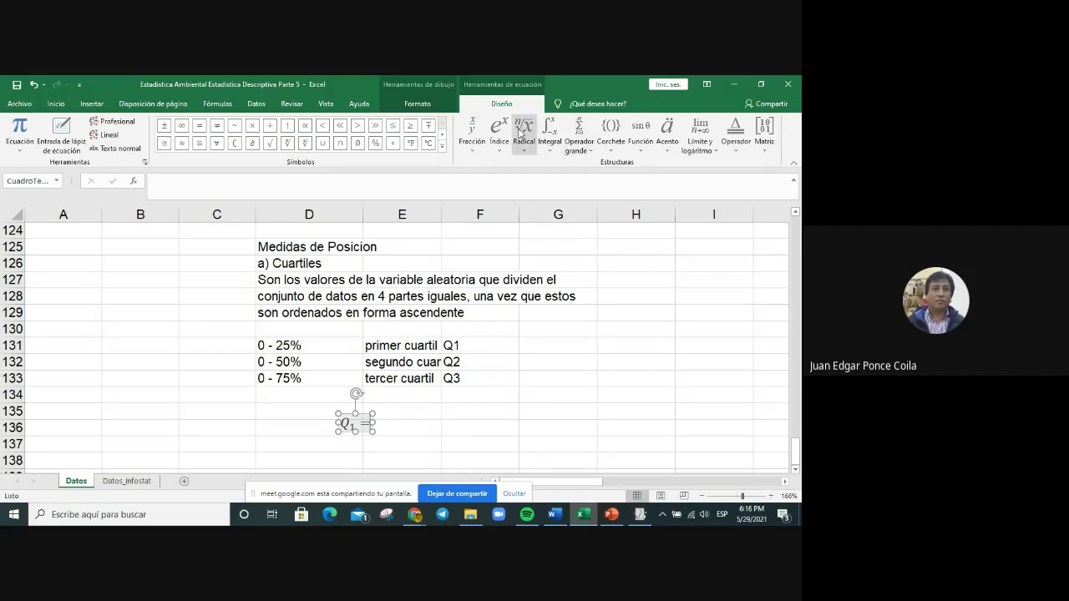
Step: Add the lower limit term after the equals sign as "Linf" with the subscript "clase de Q1"
{"action": "left_click", "coordinate": [500, 149]}
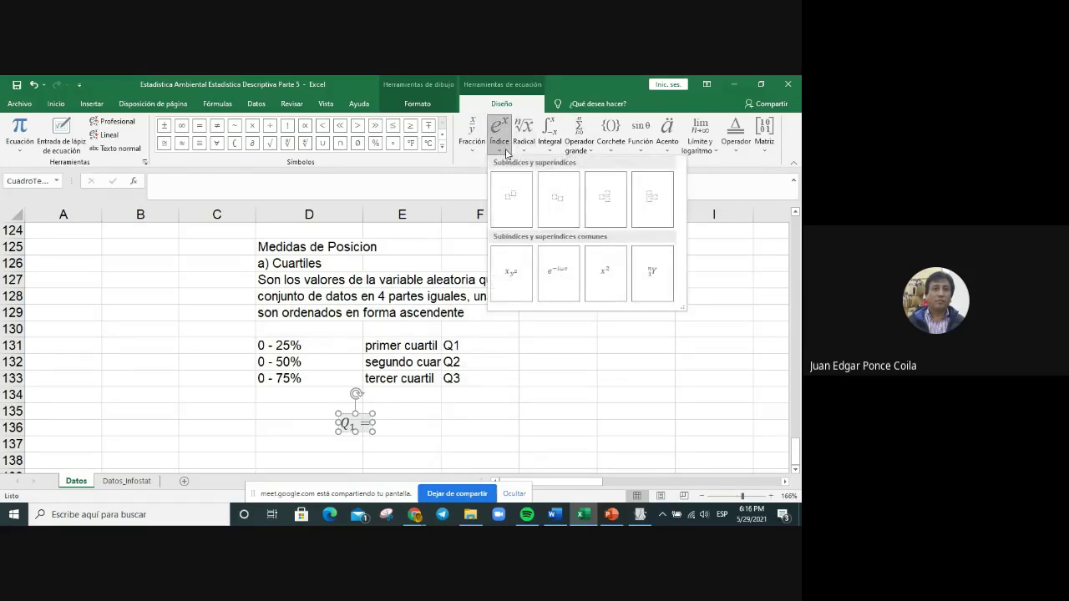
{"action": "left_click", "coordinate": [557, 199]}
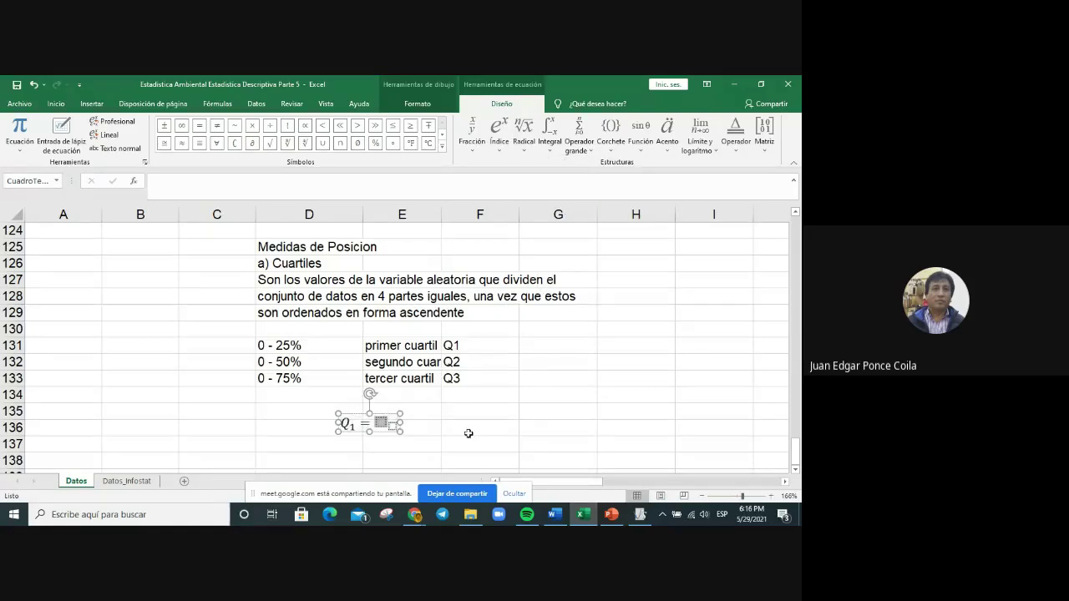
{"action": "type", "text": "L"}
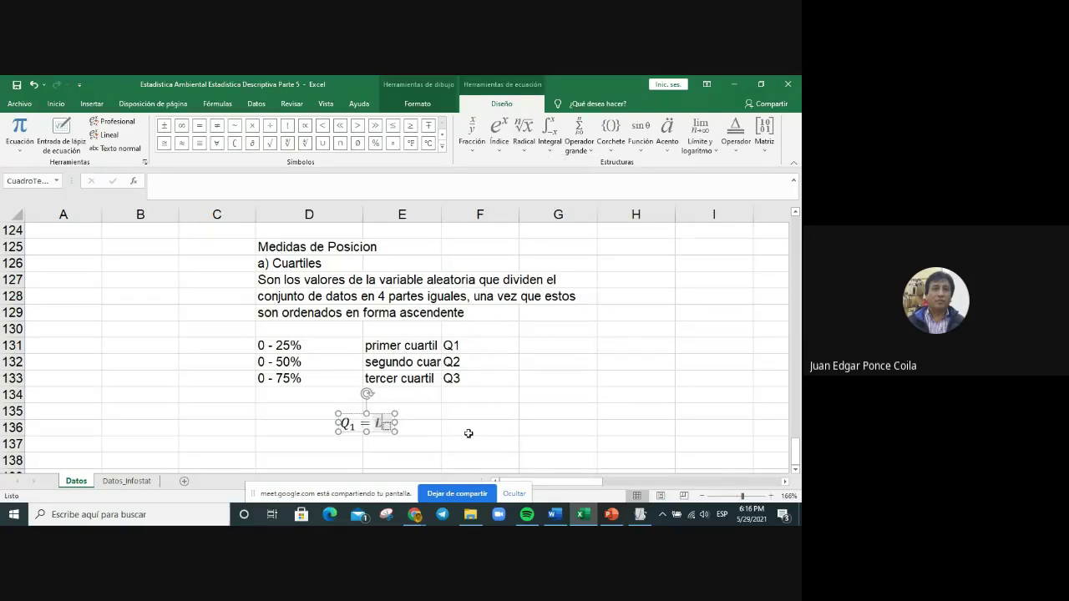
{"action": "type", "text": "inf"}
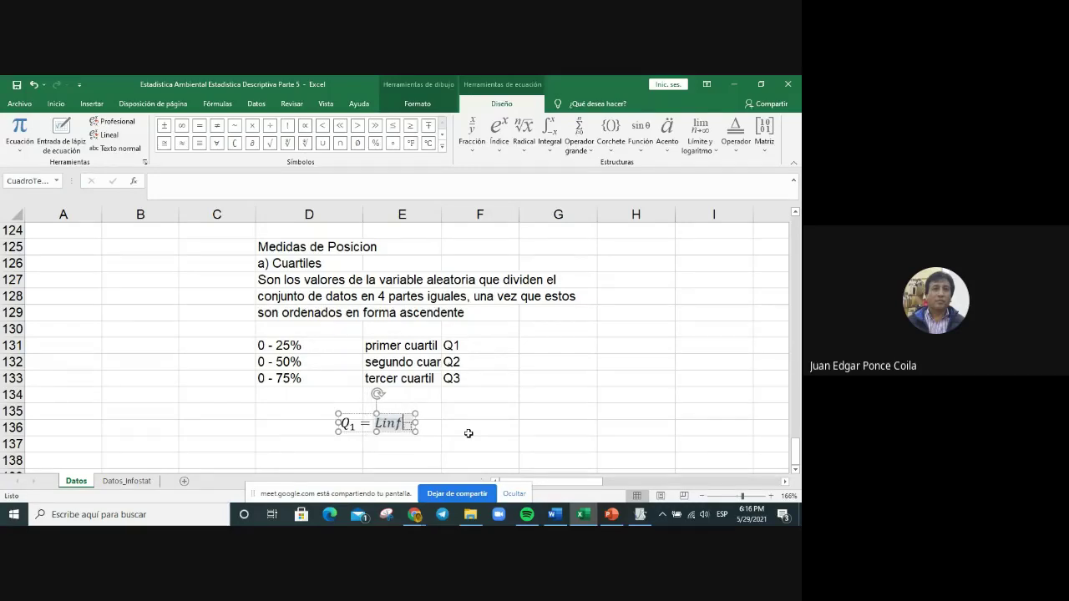
{"action": "key", "text": "Right"}
{"action": "type", "text": "cl"}
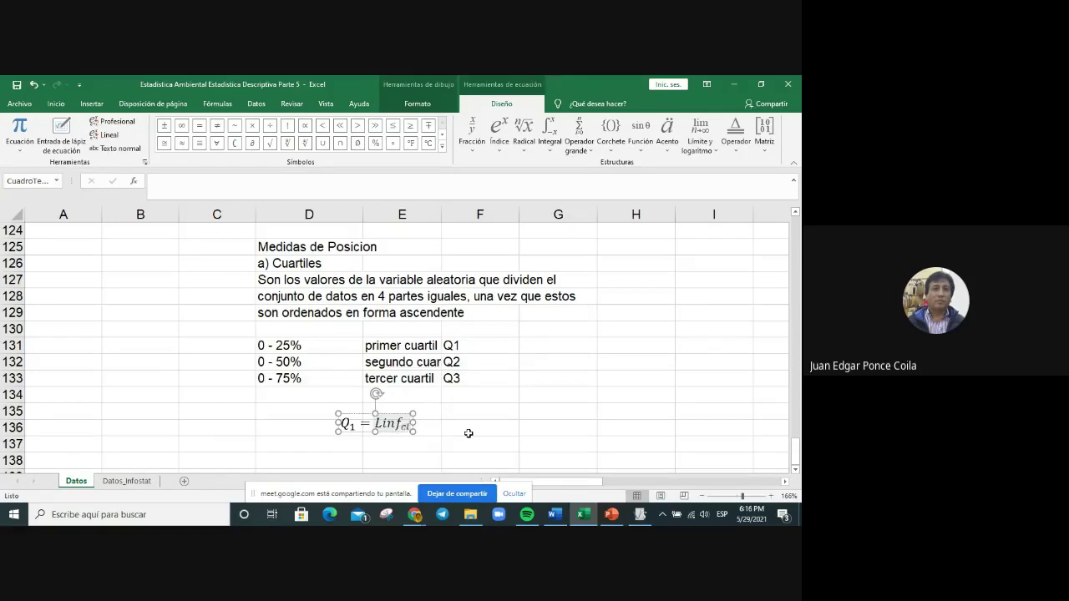
{"action": "type", "text": "ase d"}
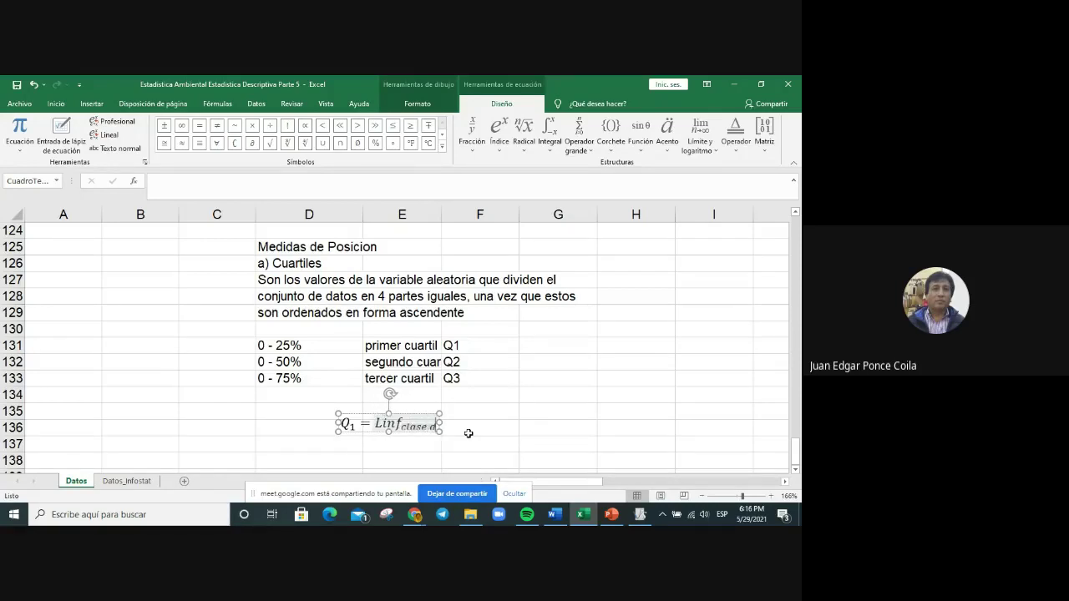
{"action": "type", "text": "el"}
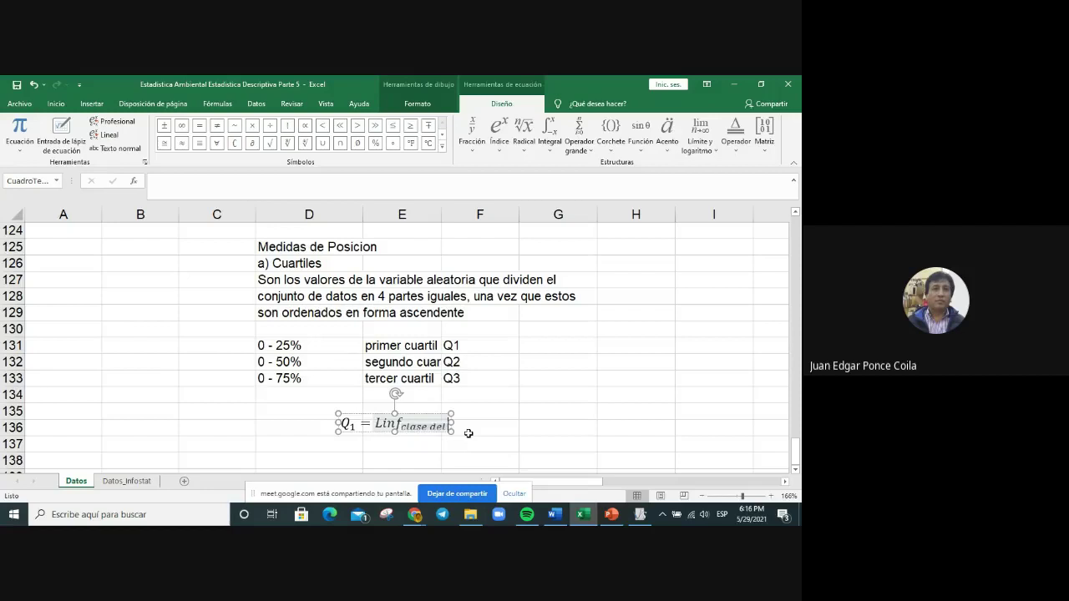
{"action": "key", "text": "BackSpace"}
{"action": "type", "text": "Q"}
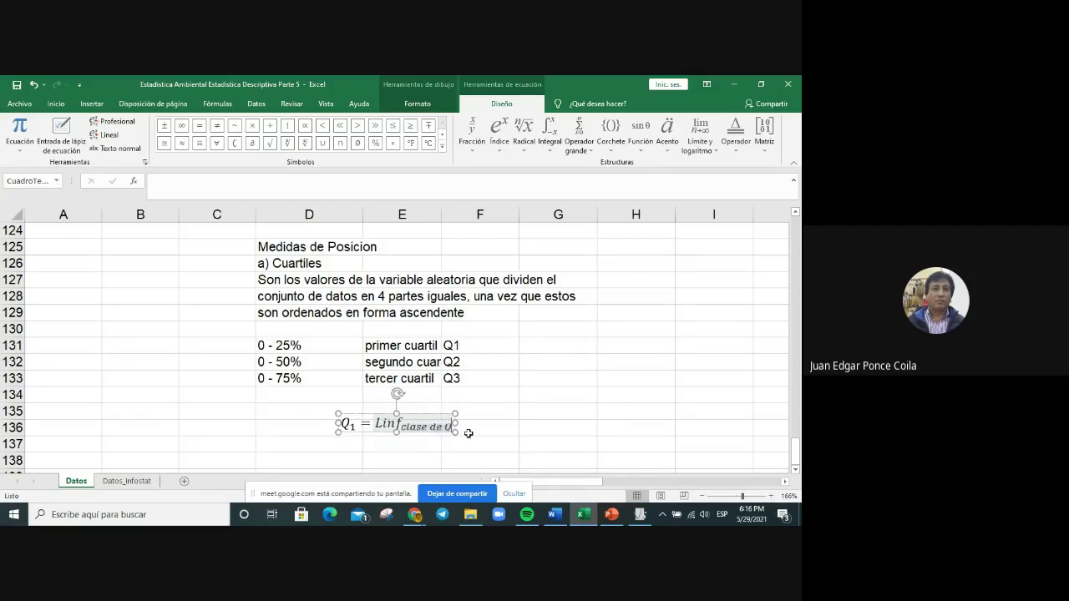
{"action": "type", "text": "1"}
{"action": "key", "text": "Right"}
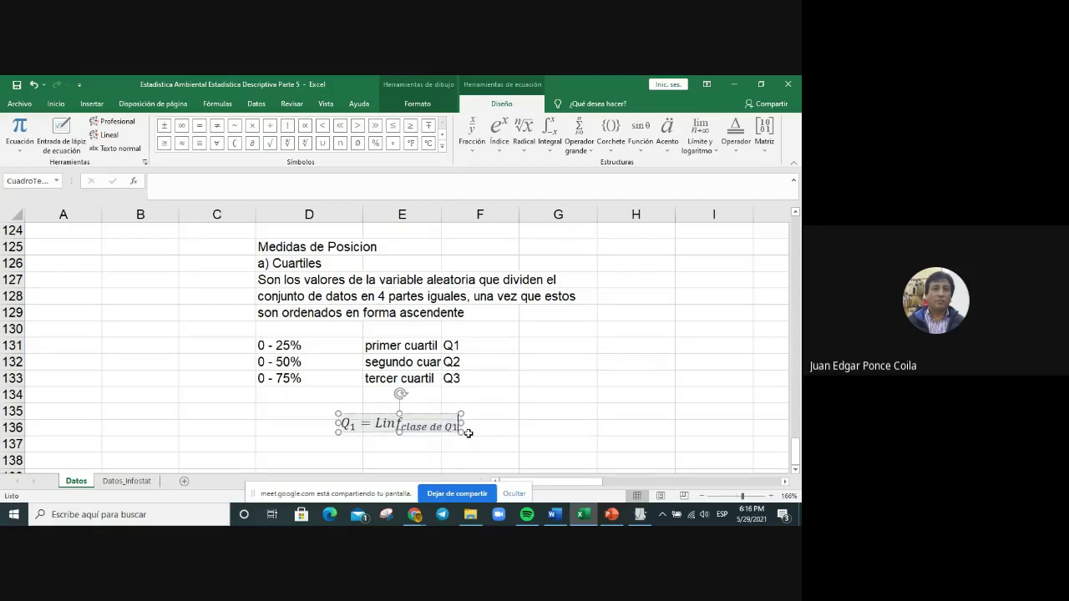
Step: Extend the Q1 equation with a plus sign, two opening parentheses and an empty stacked fraction
{"action": "type", "text": "+ "}
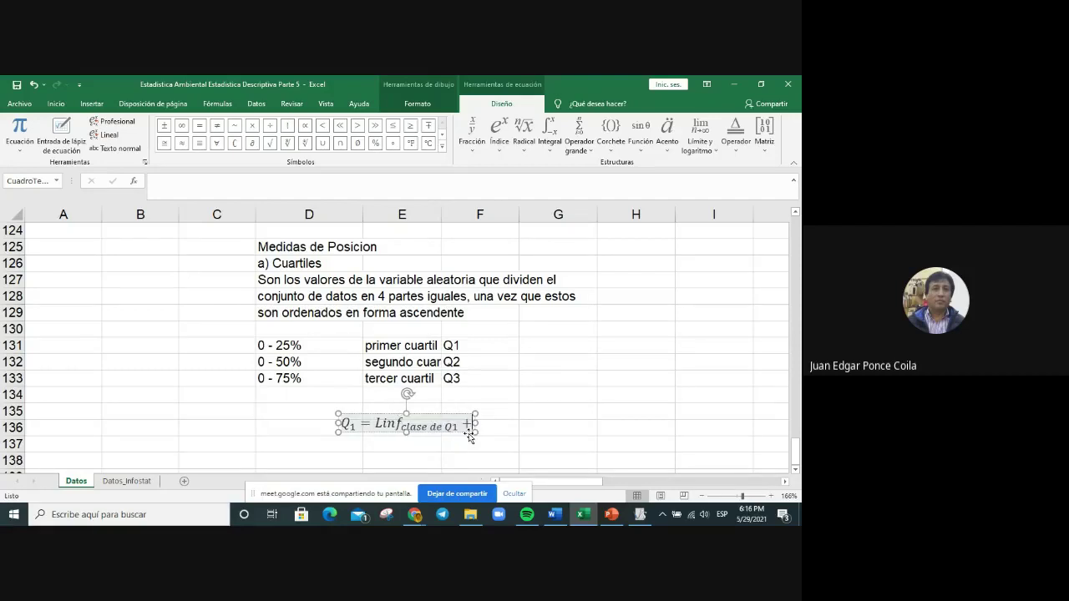
{"action": "type", "text": "(("}
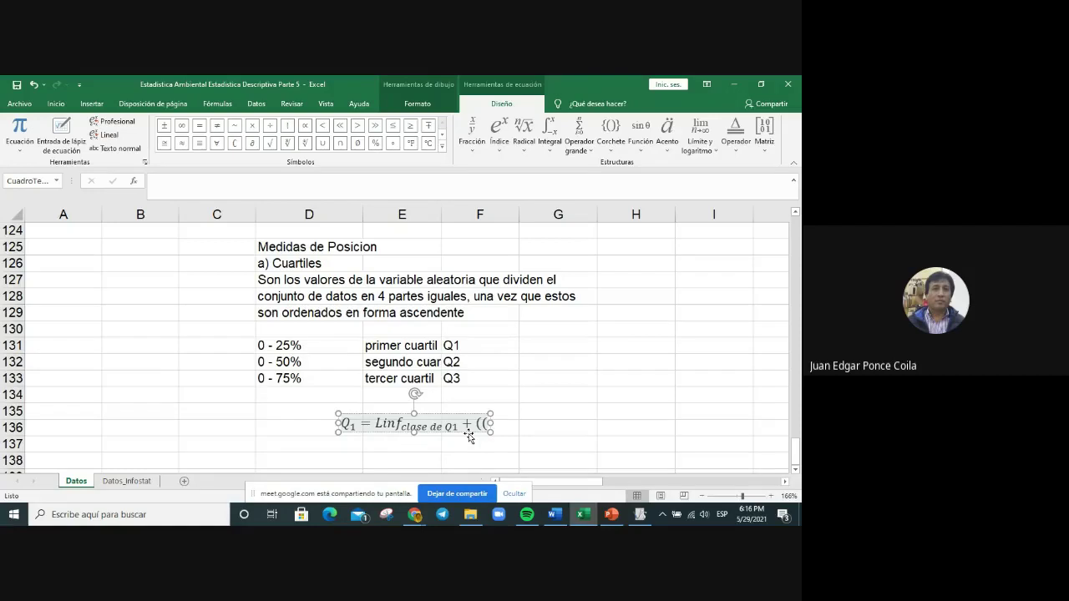
{"action": "type", "text": "n"}
{"action": "key", "text": "BackSpace"}
{"action": "left_click", "coordinate": [483, 125]}
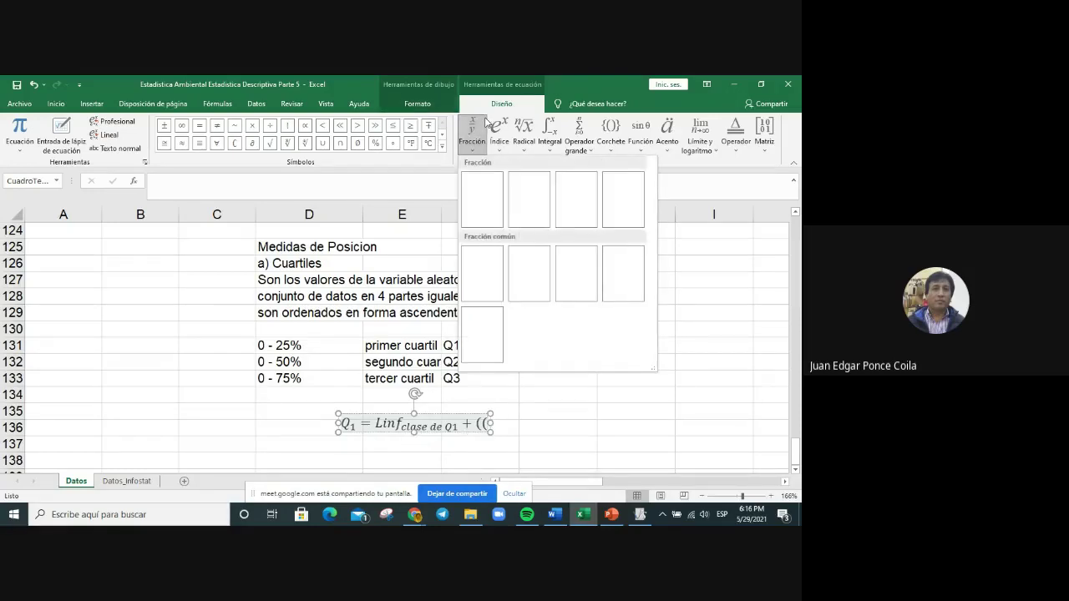
{"action": "left_click", "coordinate": [485, 200]}
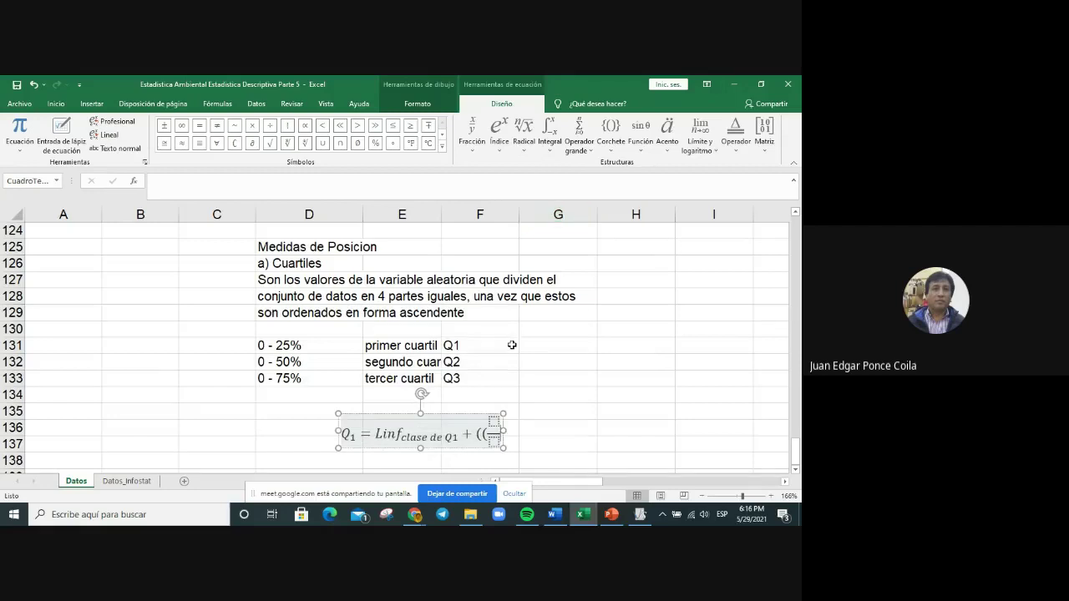
Step: Fill the fraction with n over 4, close its parenthesis and add a minus sign after it
{"action": "left_click", "coordinate": [494, 423]}
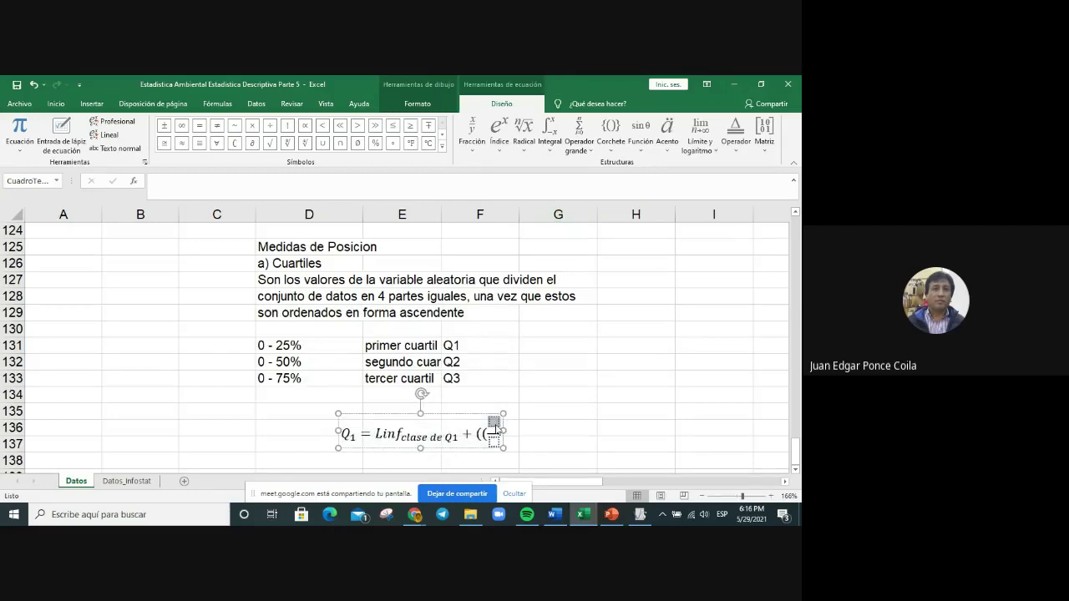
{"action": "type", "text": "n"}
{"action": "left_click", "coordinate": [495, 436]}
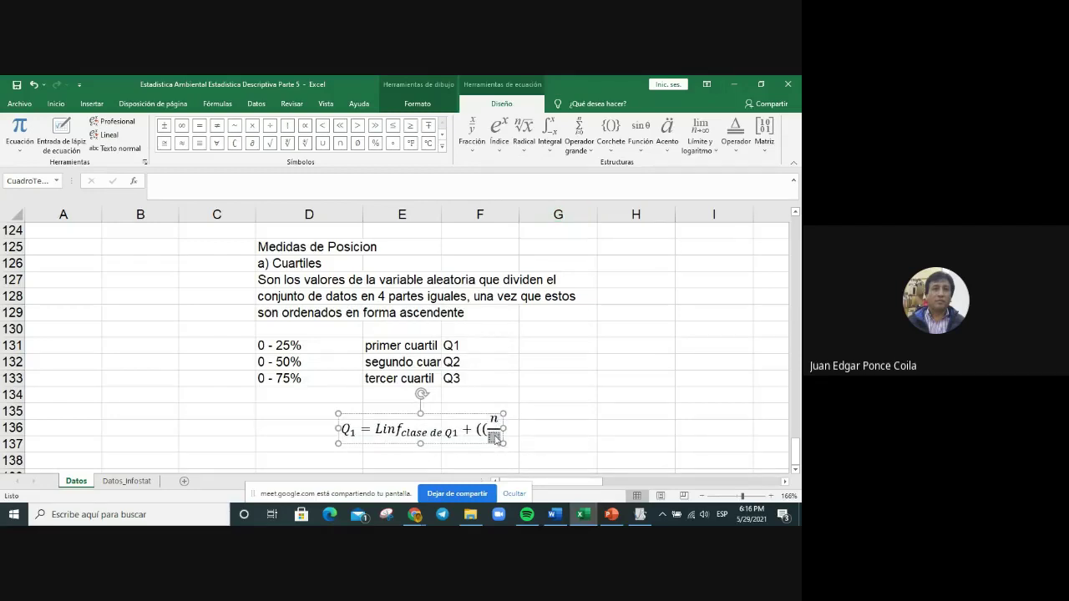
{"action": "type", "text": "4"}
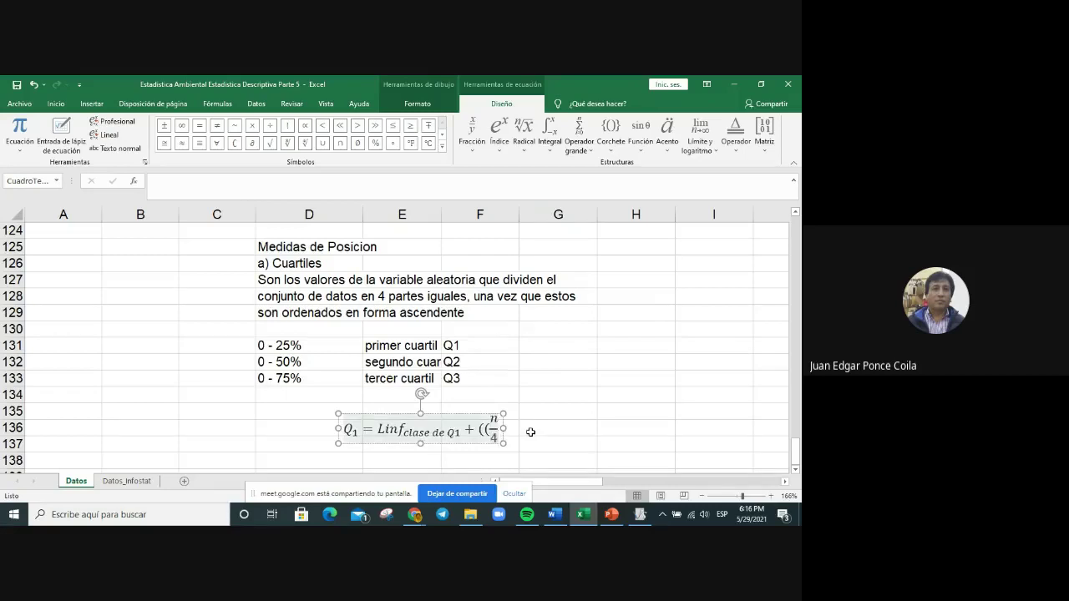
{"action": "key", "text": "Escape"}
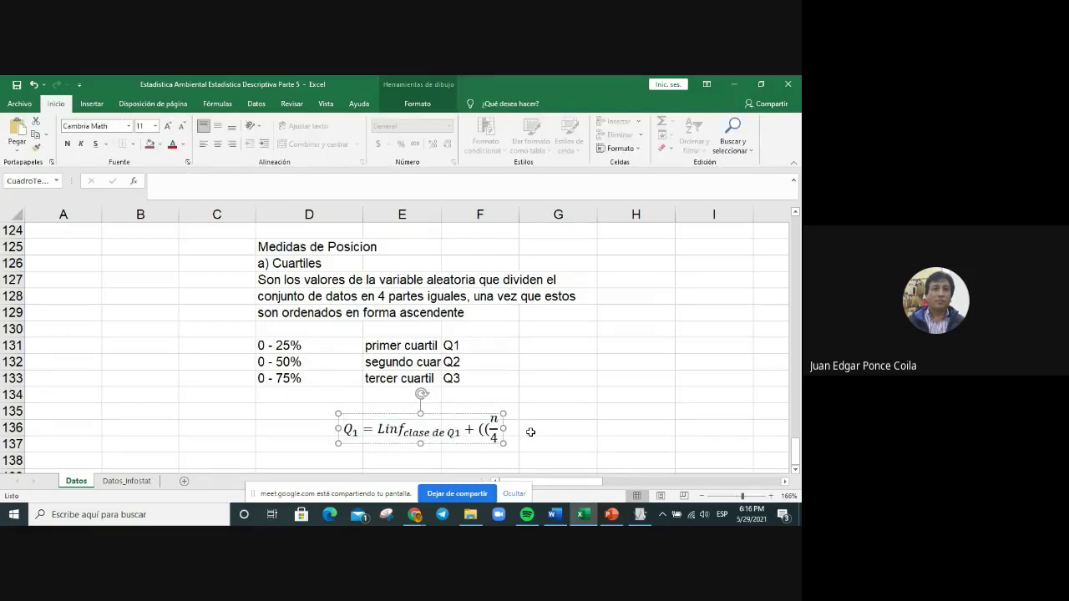
{"action": "key", "text": "Return"}
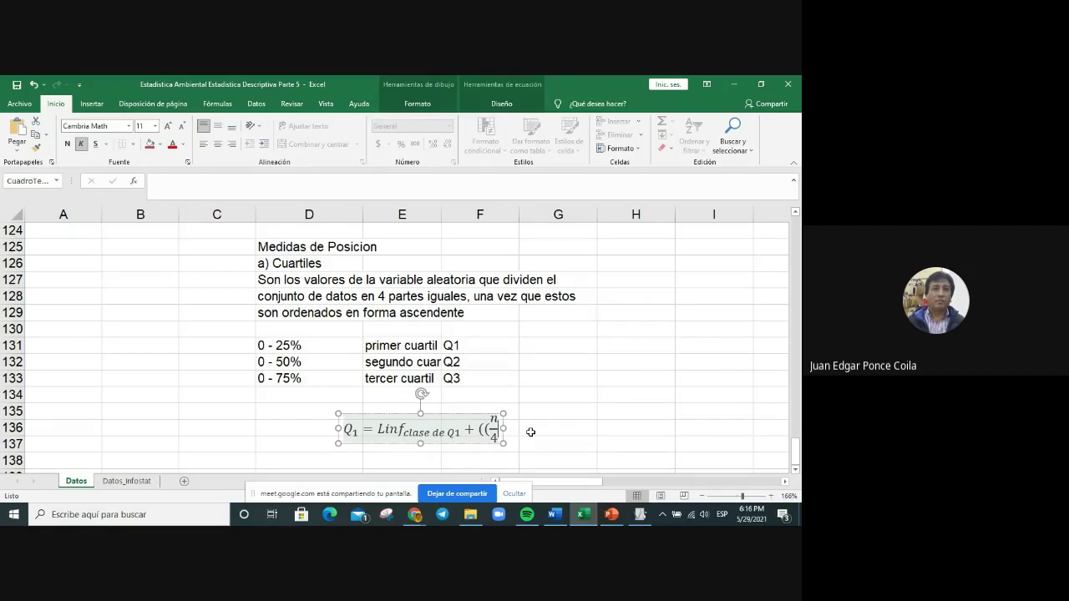
{"action": "type", "text": ")"}
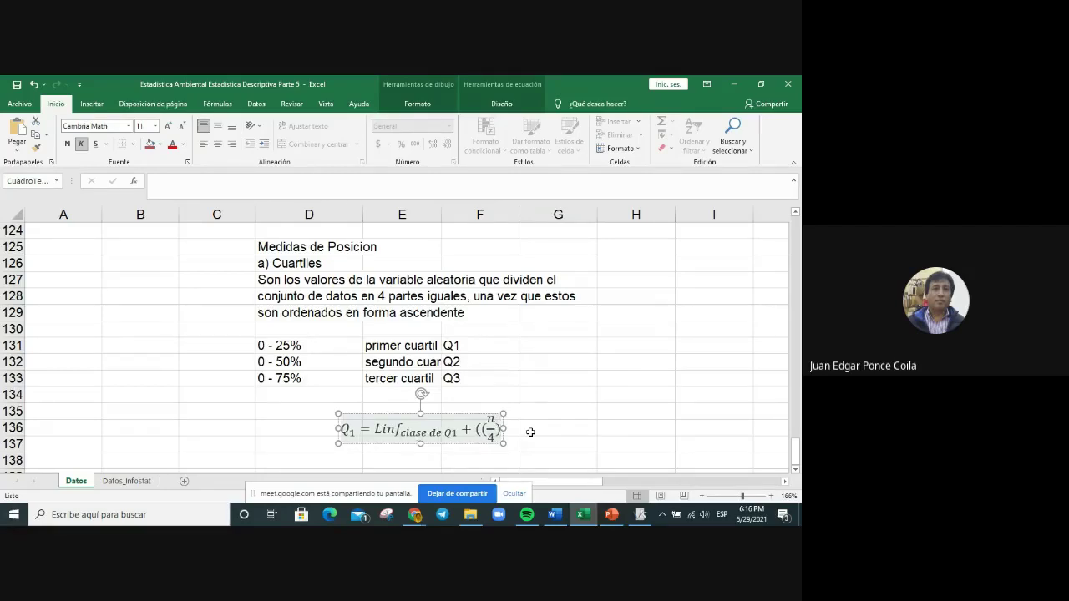
{"action": "type", "text": "-"}
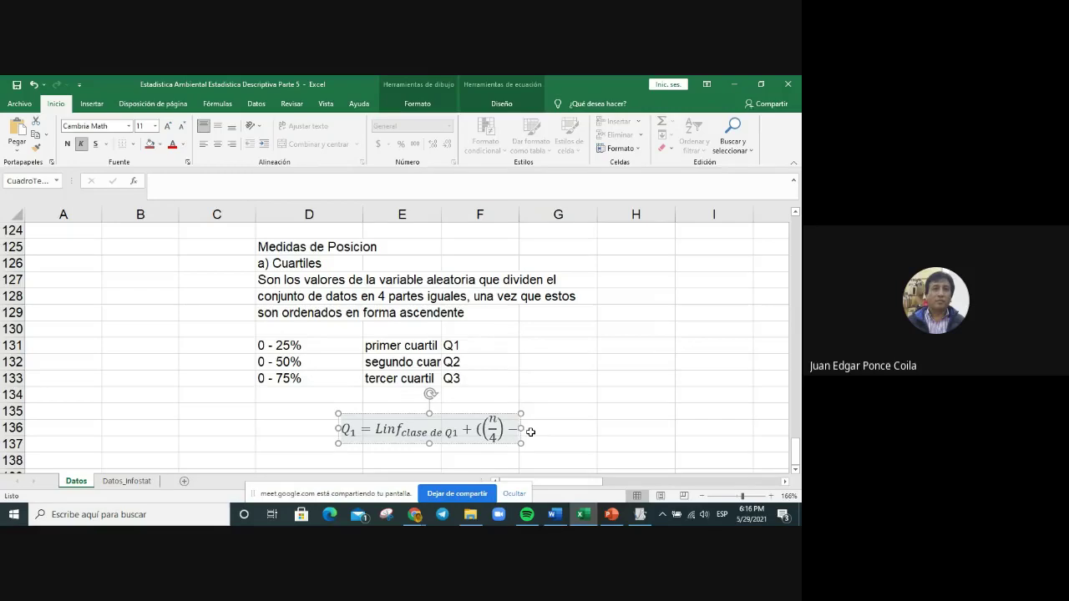
{"action": "type", "text": "F"}
{"action": "key", "text": "BackSpace"}
{"action": "type", "text": "f"}
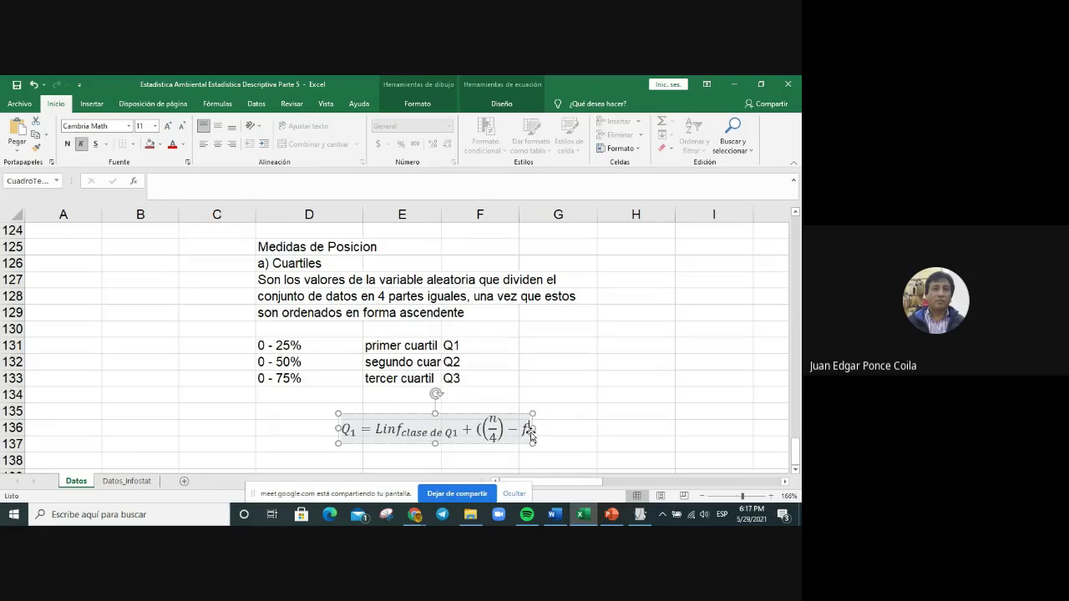
{"action": "type", "text": "a"}
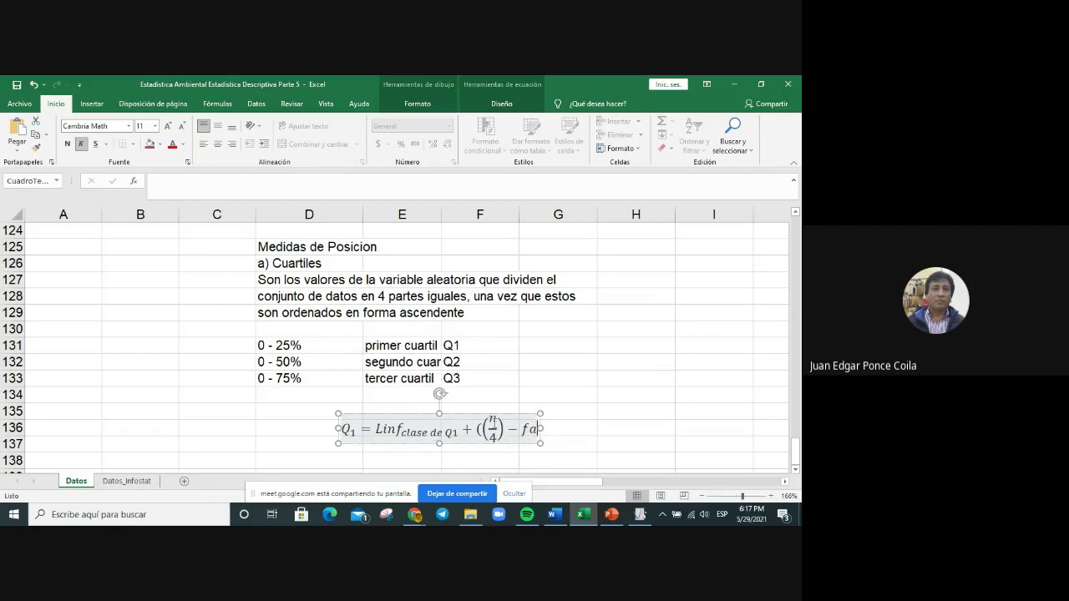
{"action": "left_click", "coordinate": [797, 259]}
{"action": "scroll", "coordinate": [796, 259], "scroll_direction": "up", "scroll_amount": 16}
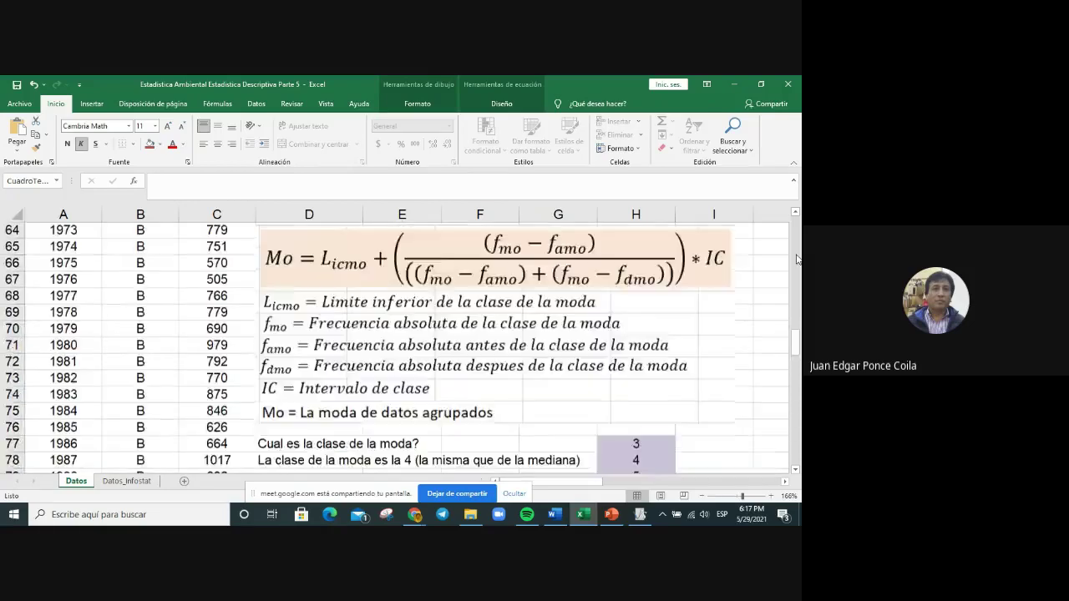
{"action": "scroll", "coordinate": [797, 259], "scroll_direction": "up", "scroll_amount": 10}
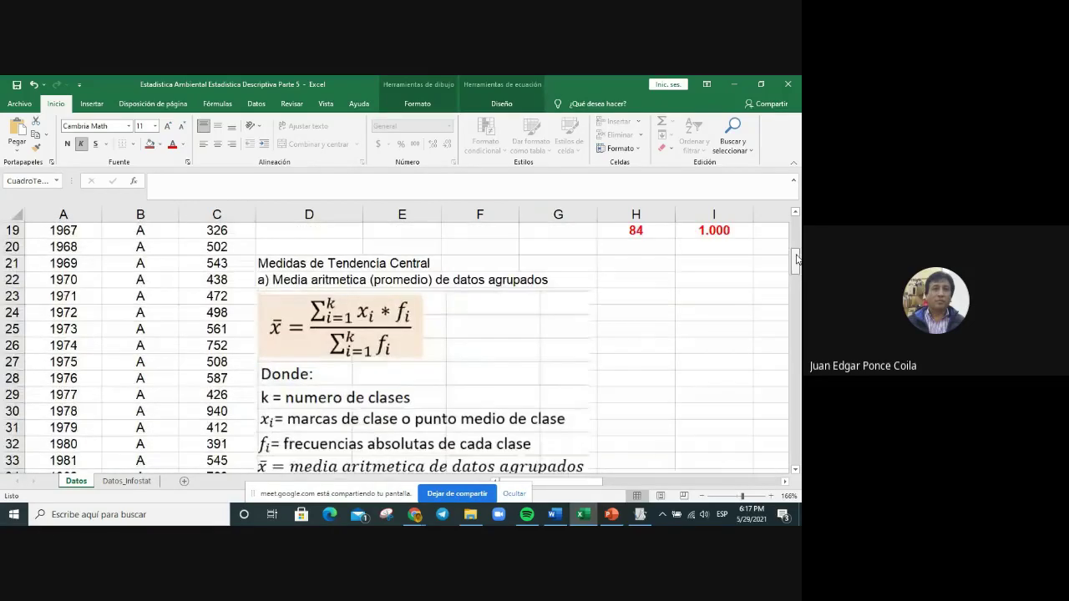
{"action": "left_click_drag", "start_coordinate": [797, 259], "coordinate": [634, 429]}
{"action": "scroll", "coordinate": [637, 427], "scroll_direction": "down", "scroll_amount": 2}
{"action": "scroll", "coordinate": [636, 428], "scroll_direction": "down", "scroll_amount": 5}
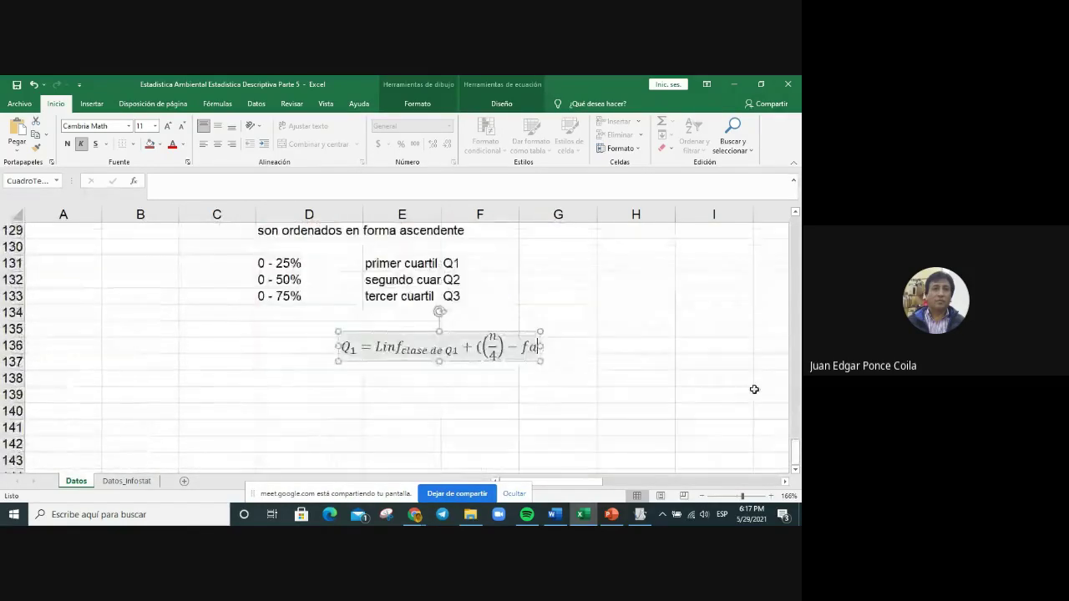
{"action": "type", "text": "b"}
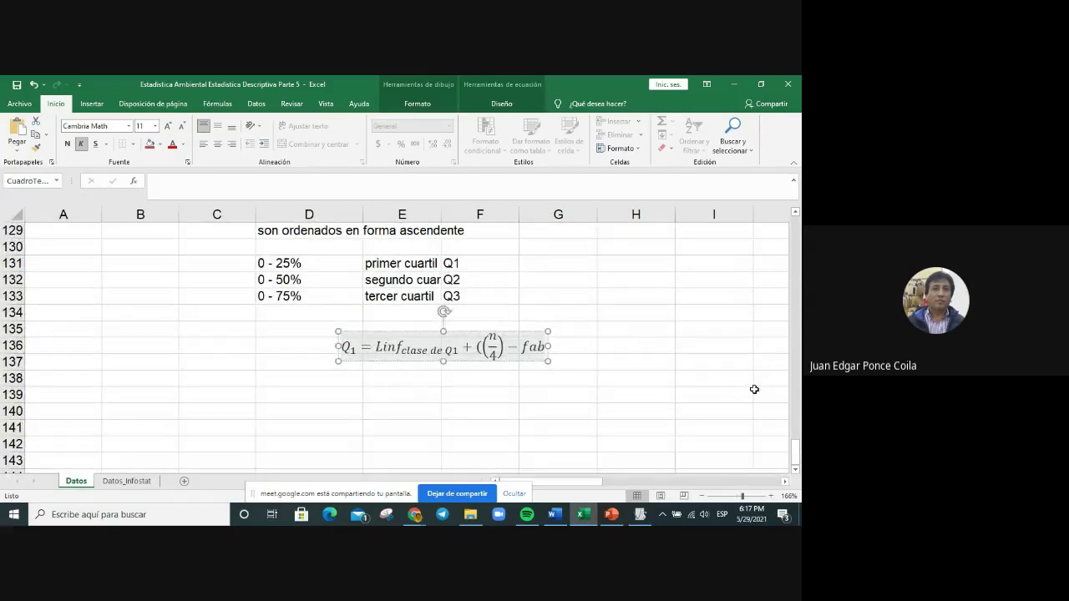
{"action": "key", "text": "BackSpace"}
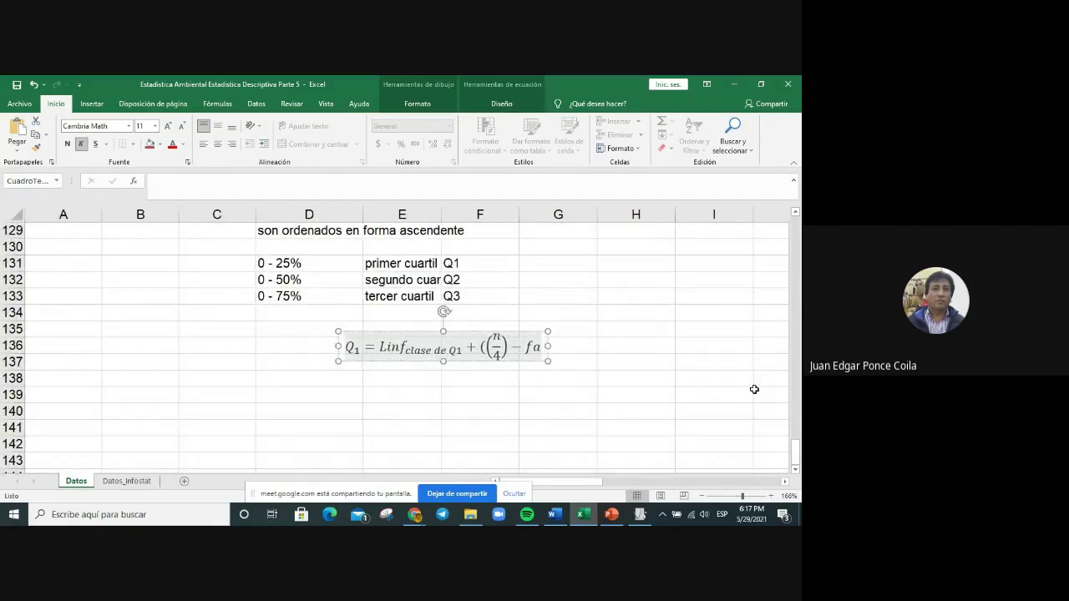
{"action": "type", "text": "a"}
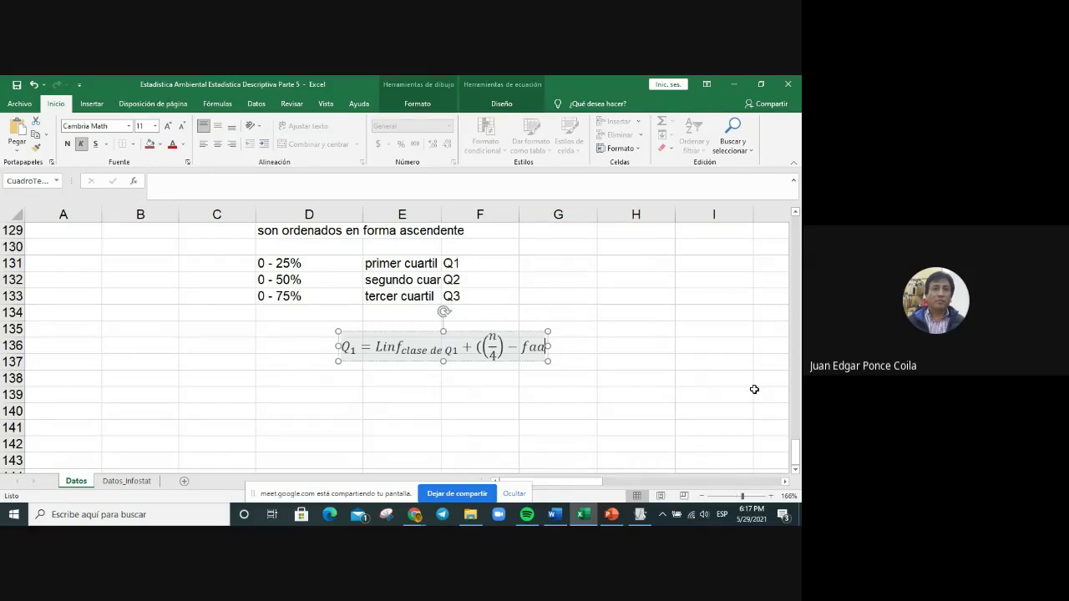
{"action": "key", "text": "BackSpace"}
{"action": "key", "text": "BackSpace"}
{"action": "key", "text": "BackSpace"}
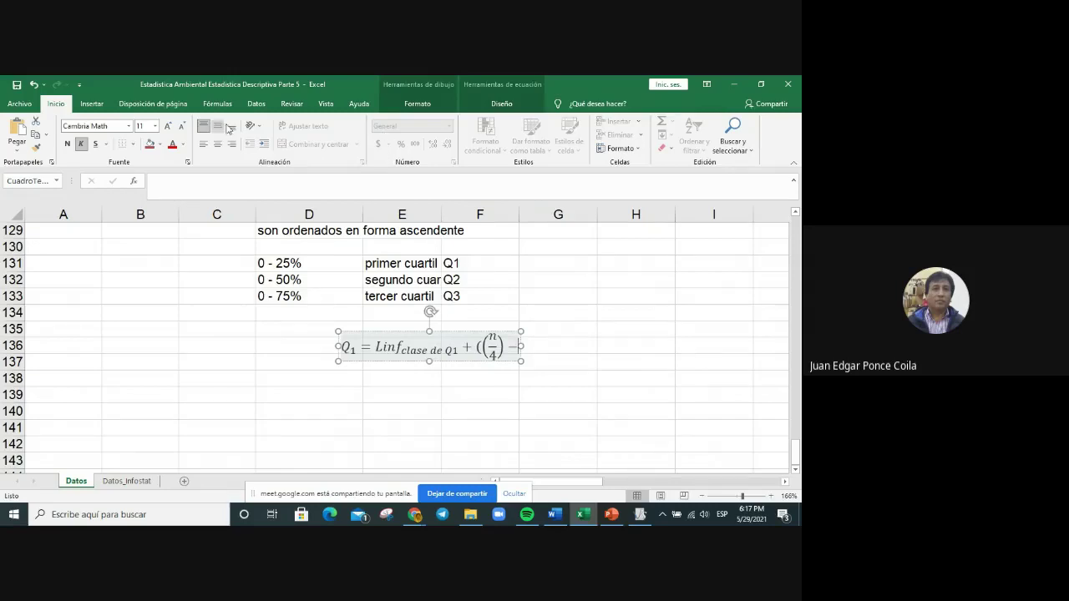
Step: Insert a subscript structure after the minus sign and enter "faa" as its base
{"action": "left_click", "coordinate": [419, 107]}
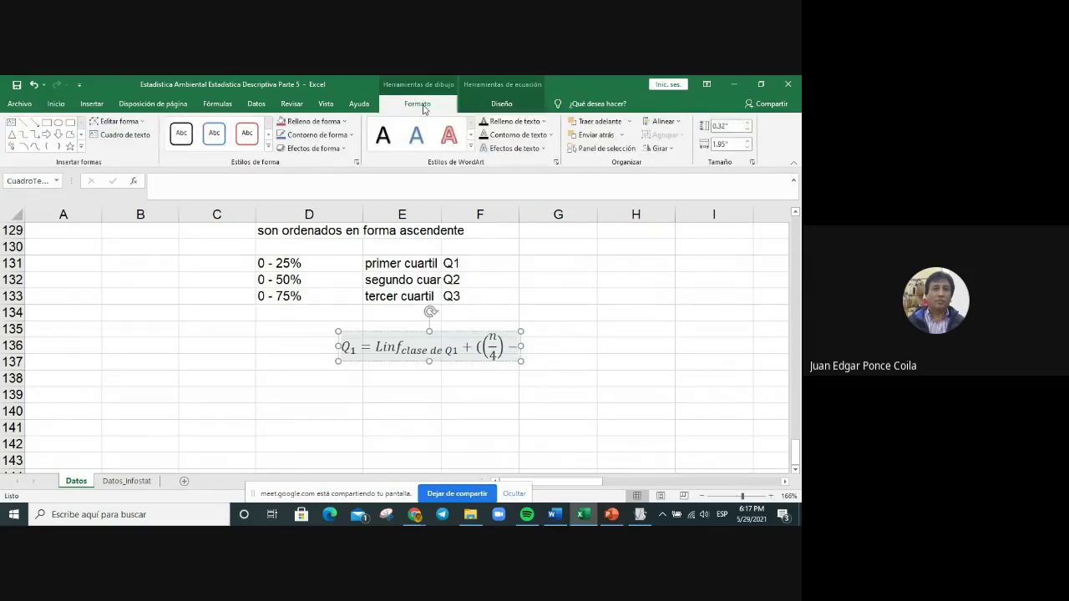
{"action": "left_click", "coordinate": [493, 106]}
{"action": "left_click", "coordinate": [500, 132]}
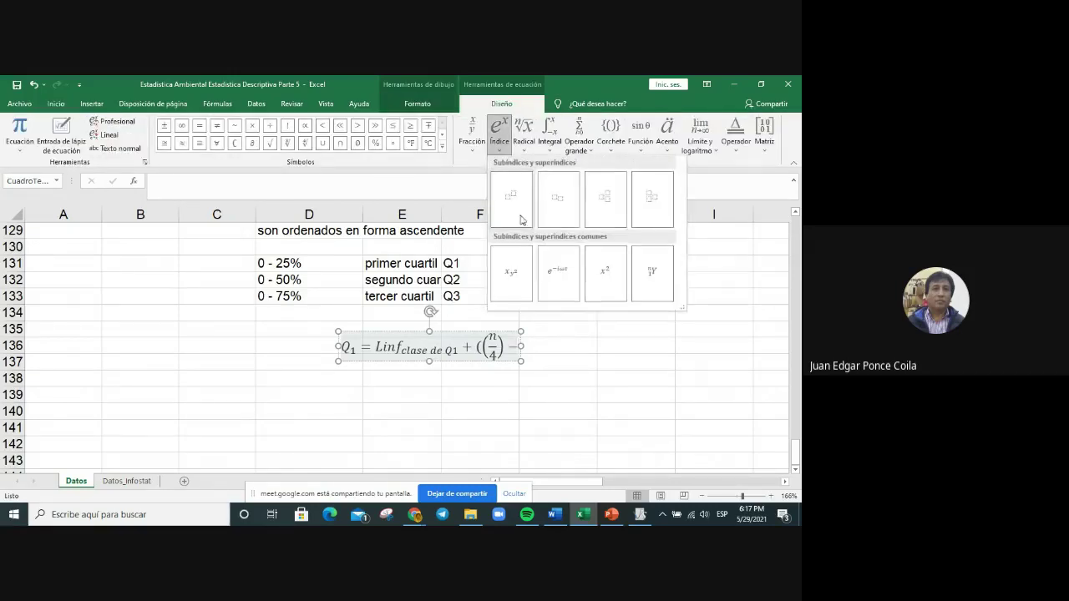
{"action": "left_click", "coordinate": [557, 213]}
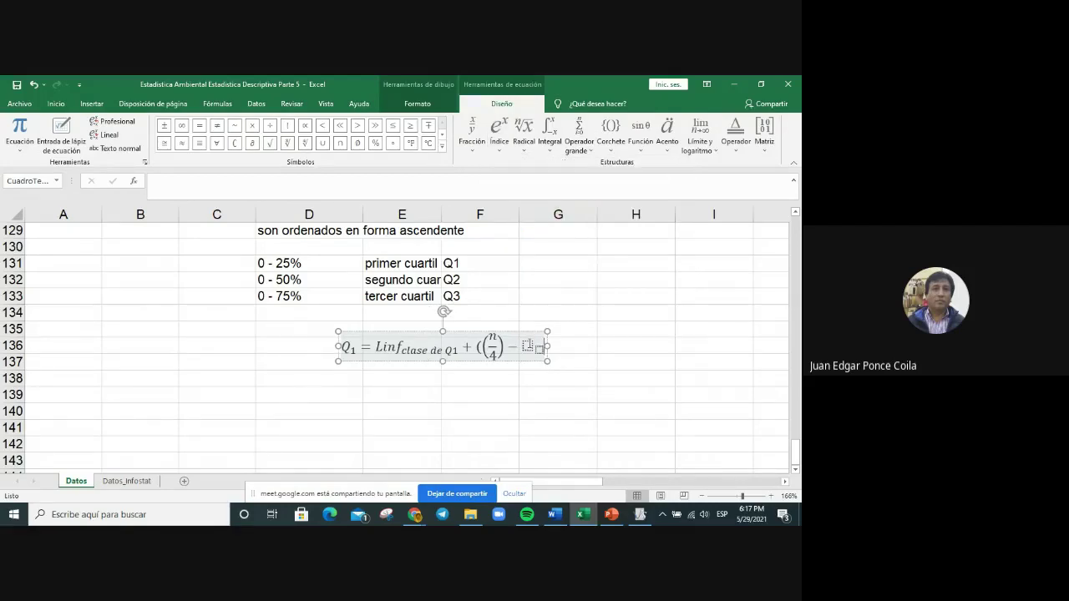
{"action": "left_click", "coordinate": [529, 347]}
{"action": "type", "text": "f"}
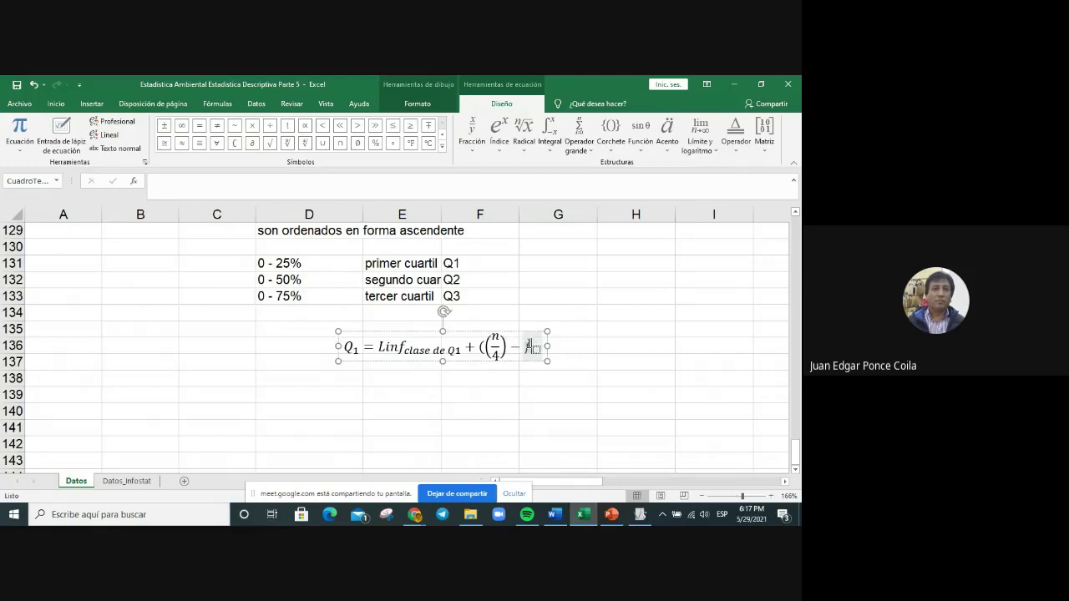
{"action": "type", "text": "aa"}
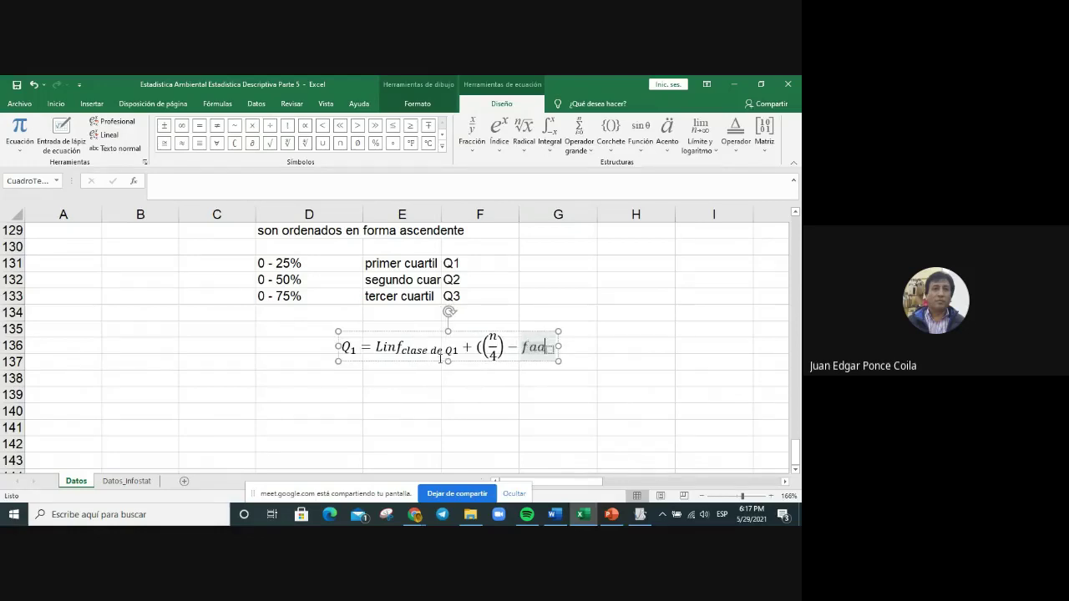
Step: Enter "antes de la clase Q1" as the subscript of the faa term
{"action": "key", "text": "Right"}
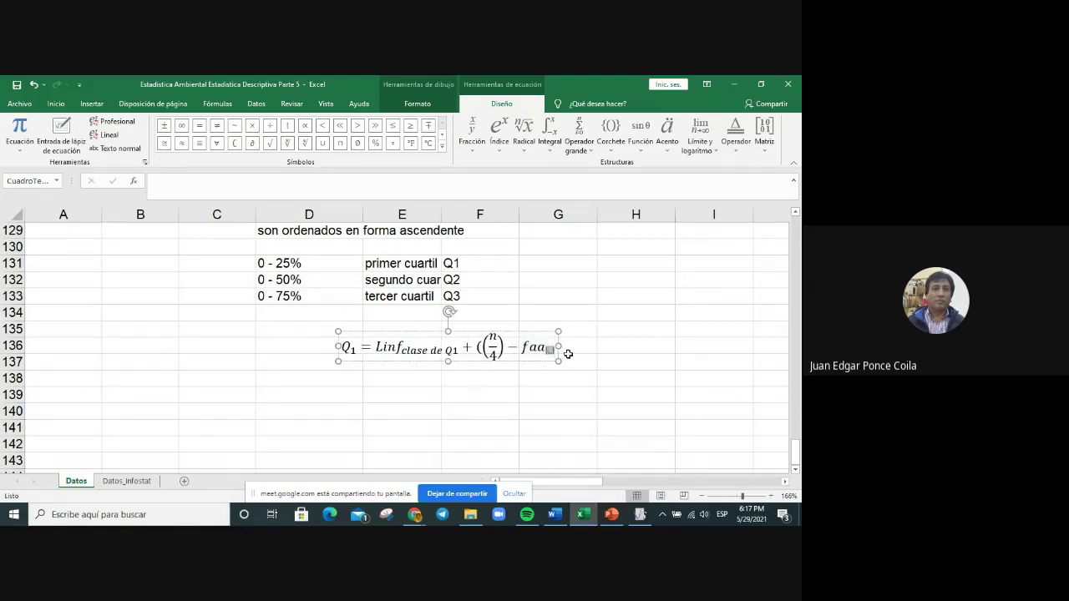
{"action": "type", "text": "au"}
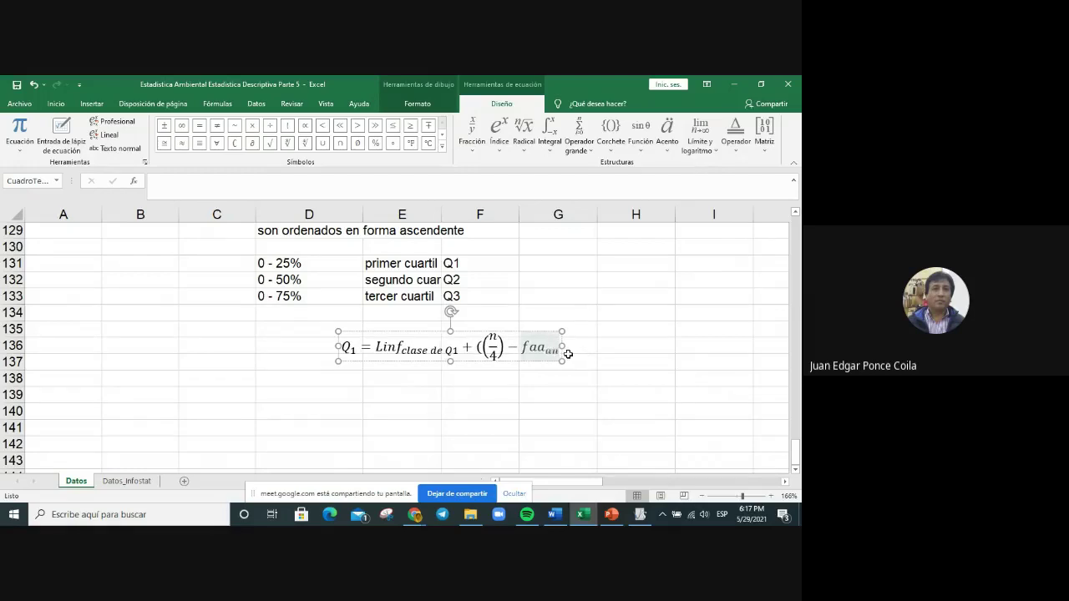
{"action": "type", "text": "terior"}
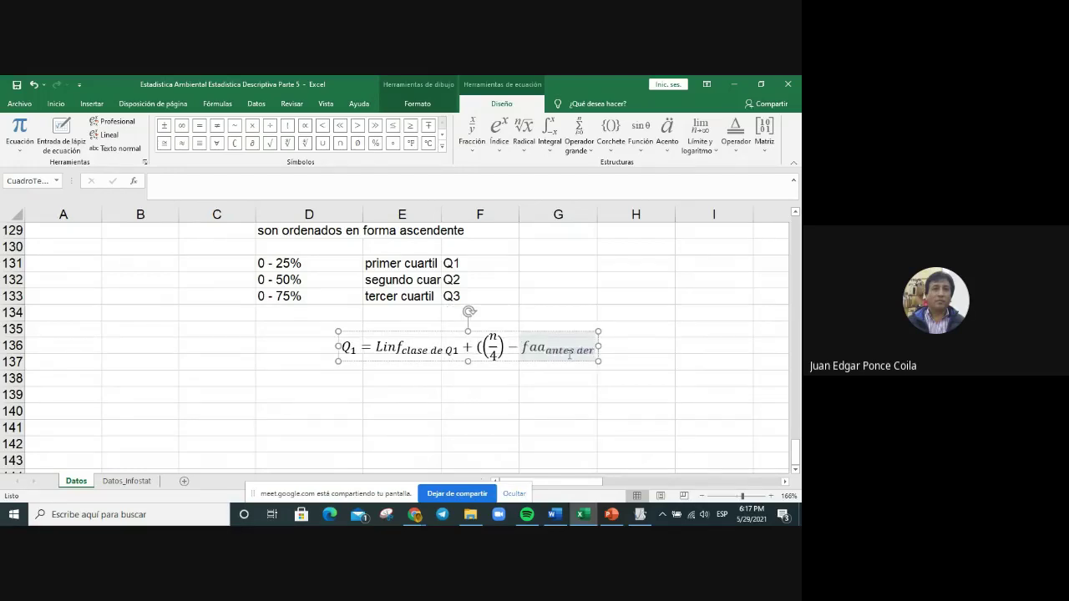
{"action": "key", "text": "BackSpace"}
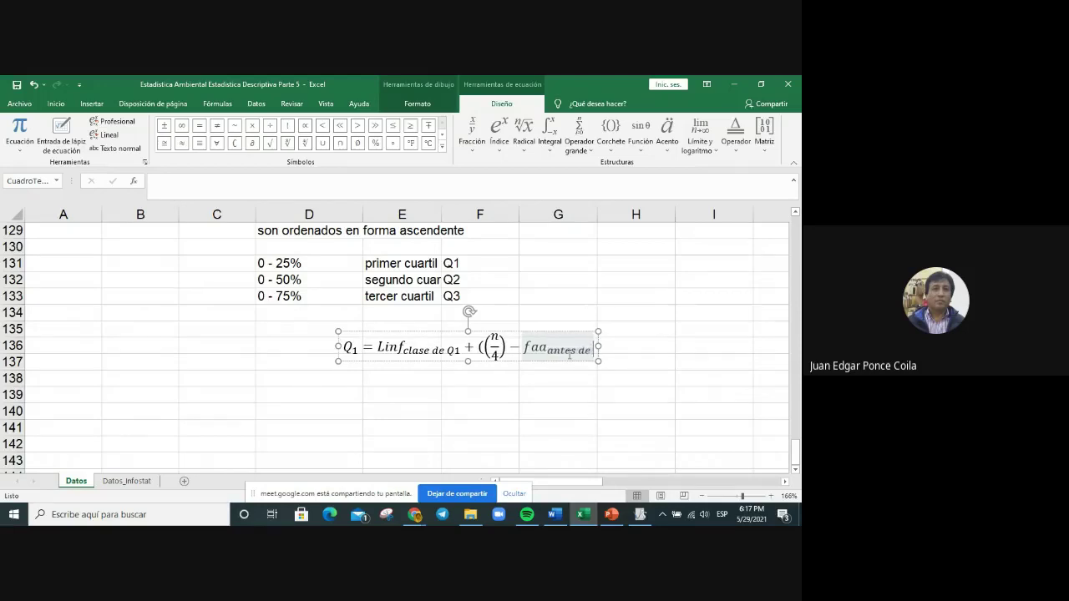
{"action": "type", "text": "la clase"}
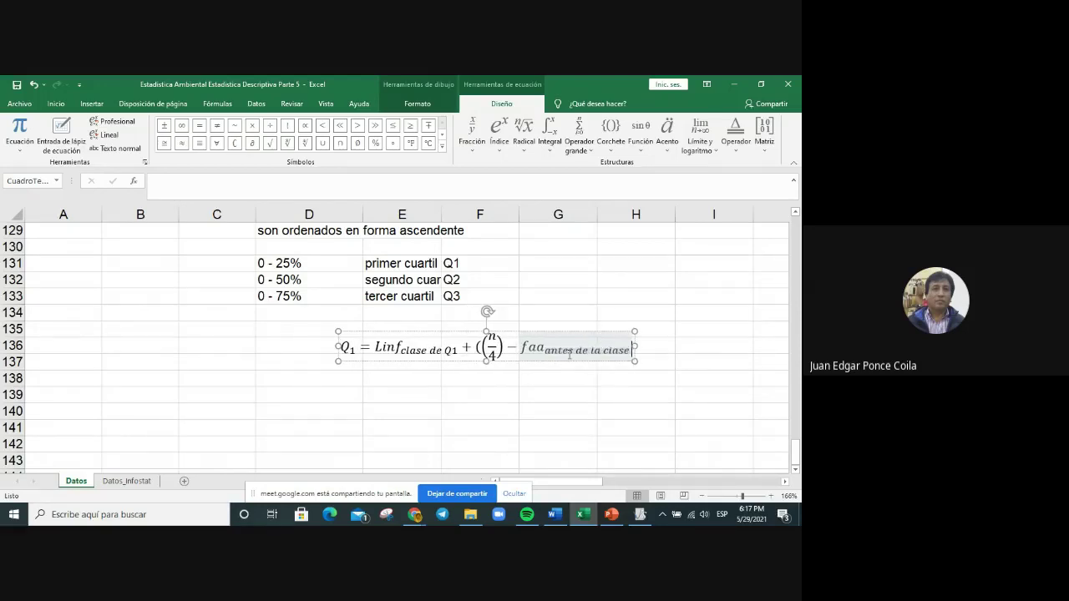
{"action": "type", "text": " Q"}
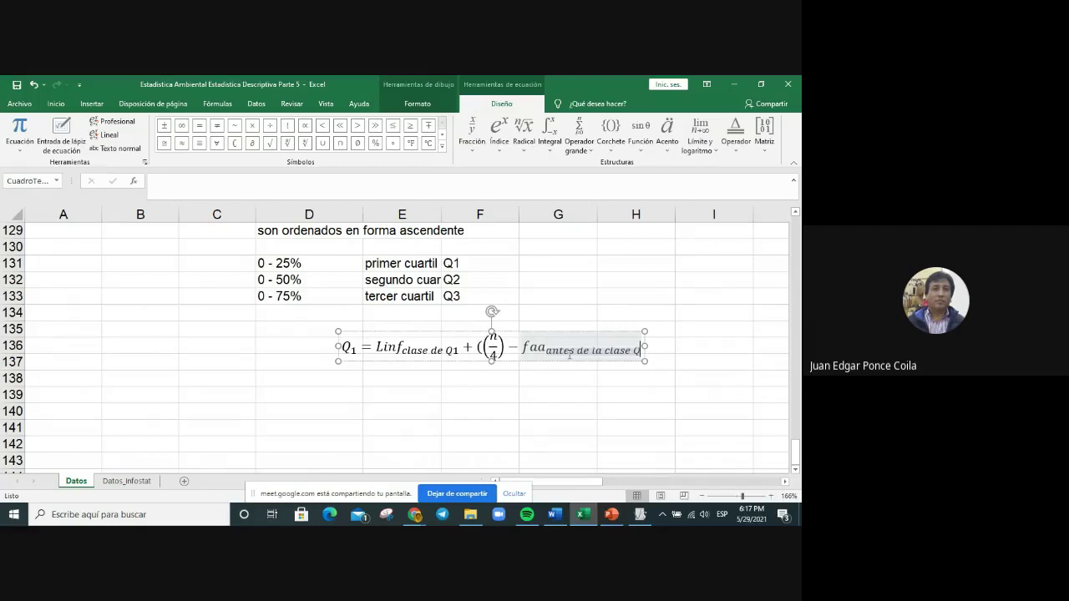
{"action": "type", "text": "1"}
{"action": "key", "text": "Right"}
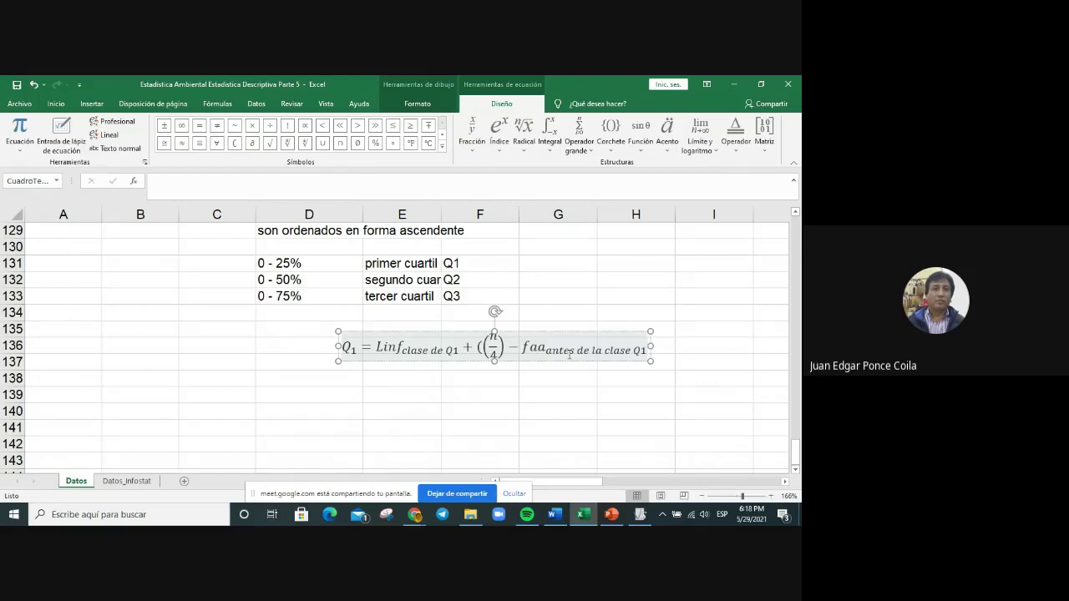
Step: Close the parenthesis after the faa term, add another opening parenthesis after the plus sign, and append a division slash at the equation's end
{"action": "type", "text": ")"}
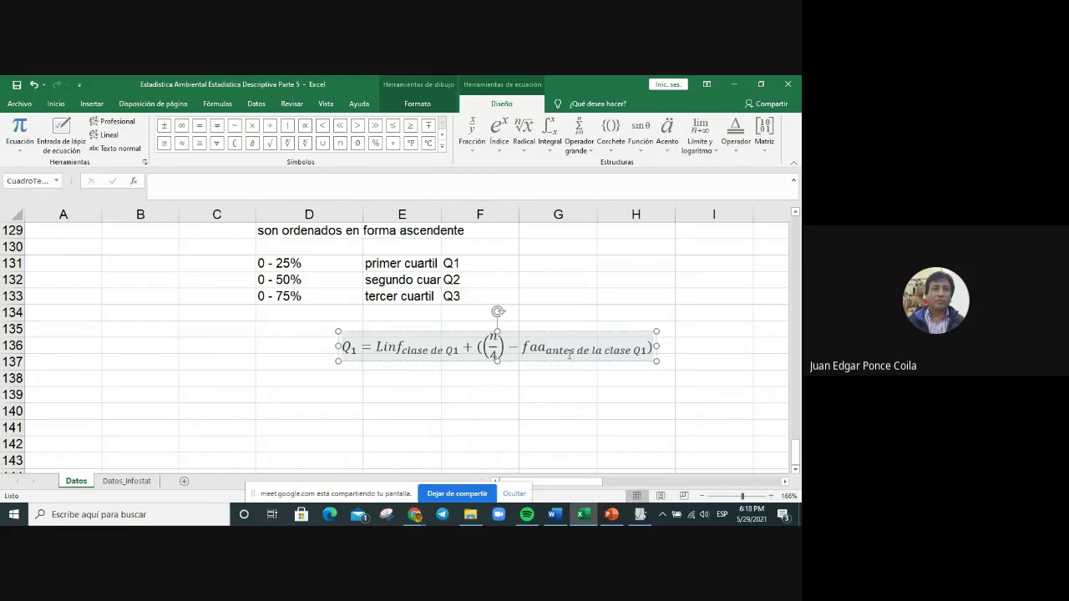
{"action": "left_click", "coordinate": [476, 345]}
{"action": "type", "text": "("}
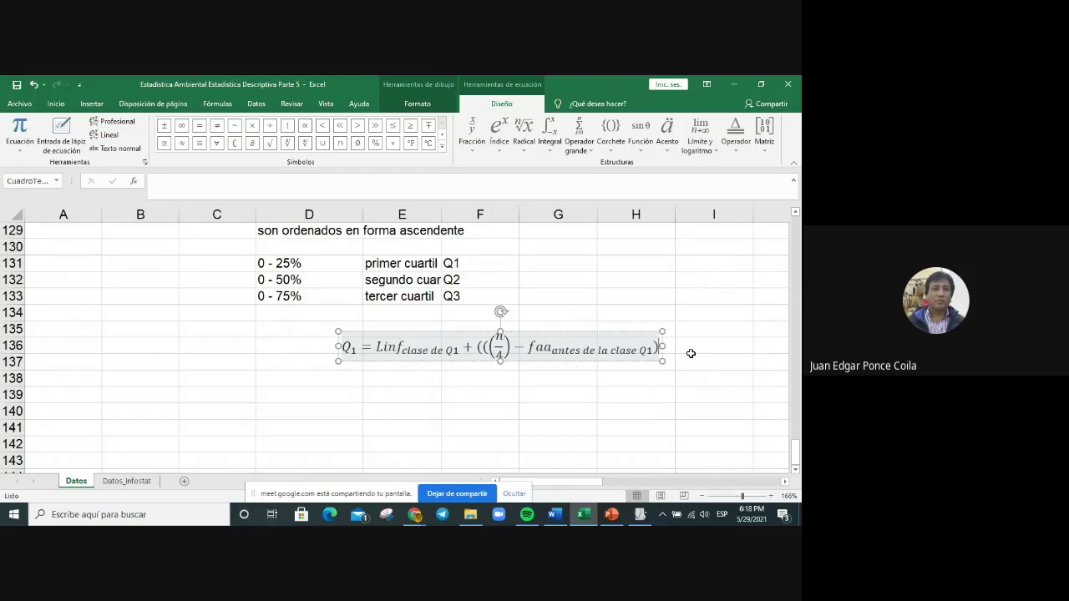
{"action": "type", "text": "/"}
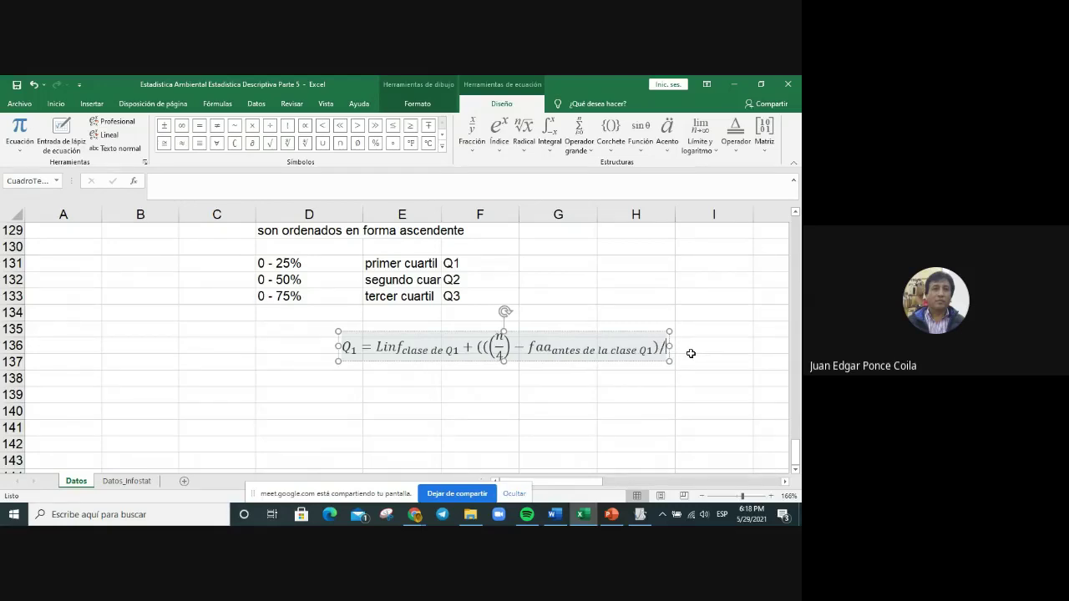
Step: Insert a subscript structure after the division slash and enter "fa" as its base
{"action": "left_click", "coordinate": [499, 133]}
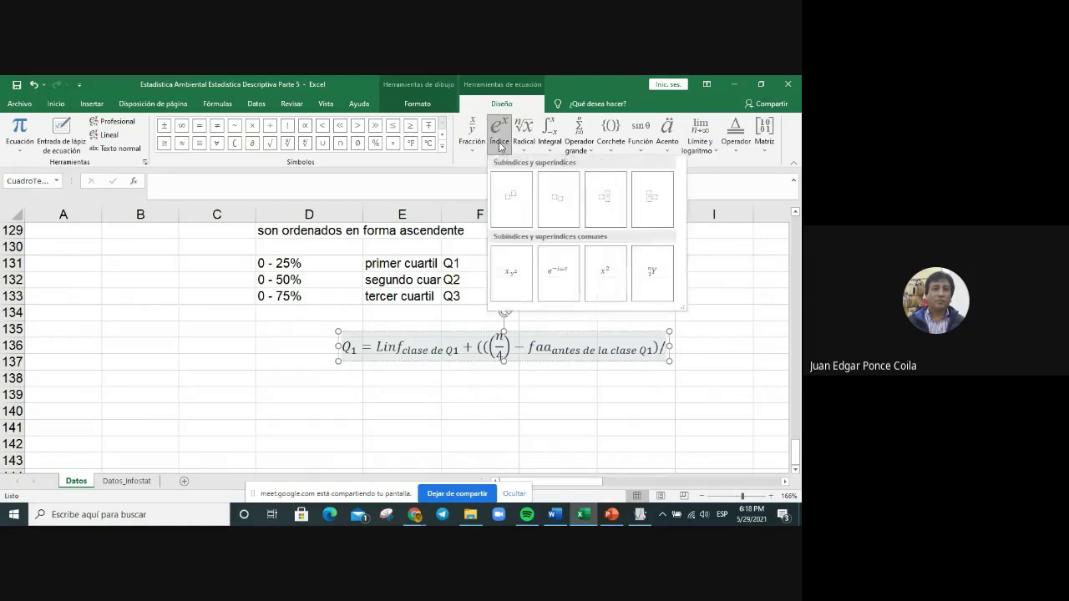
{"action": "left_click", "coordinate": [557, 194]}
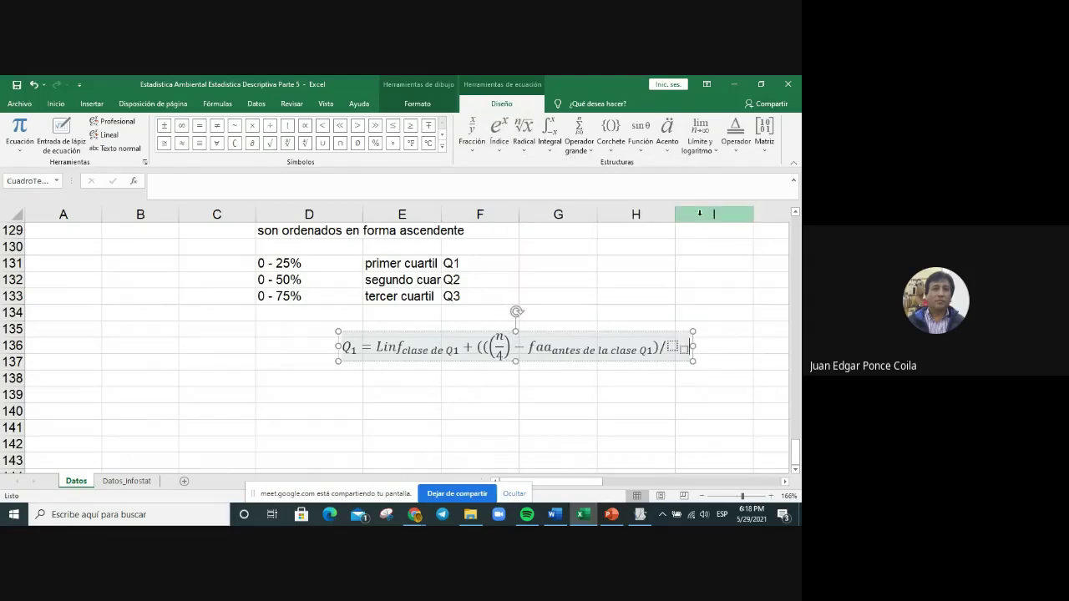
{"action": "left_click", "coordinate": [673, 347]}
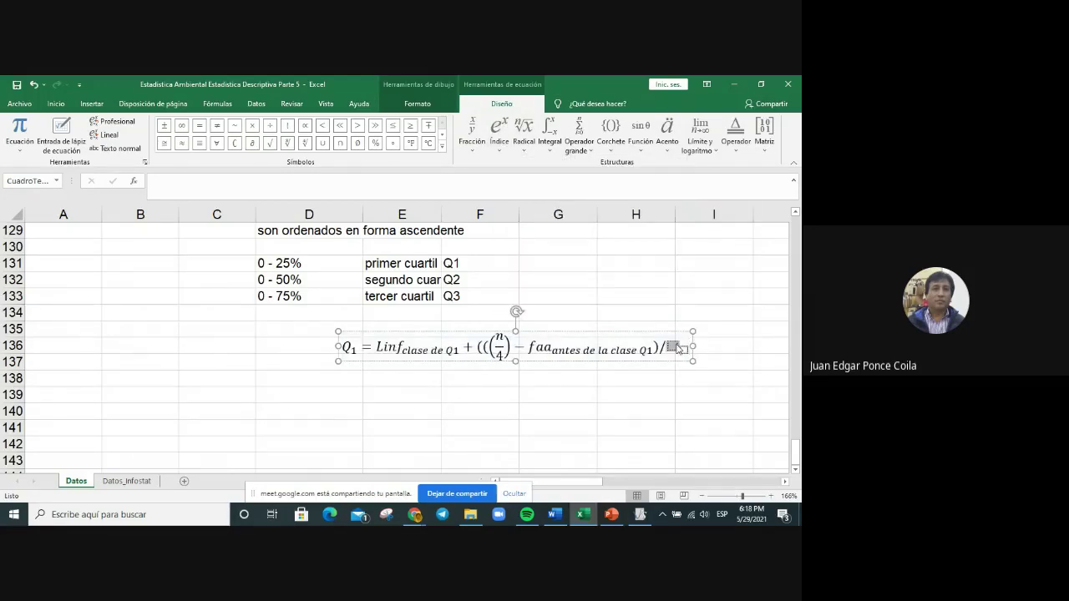
{"action": "type", "text": "f"}
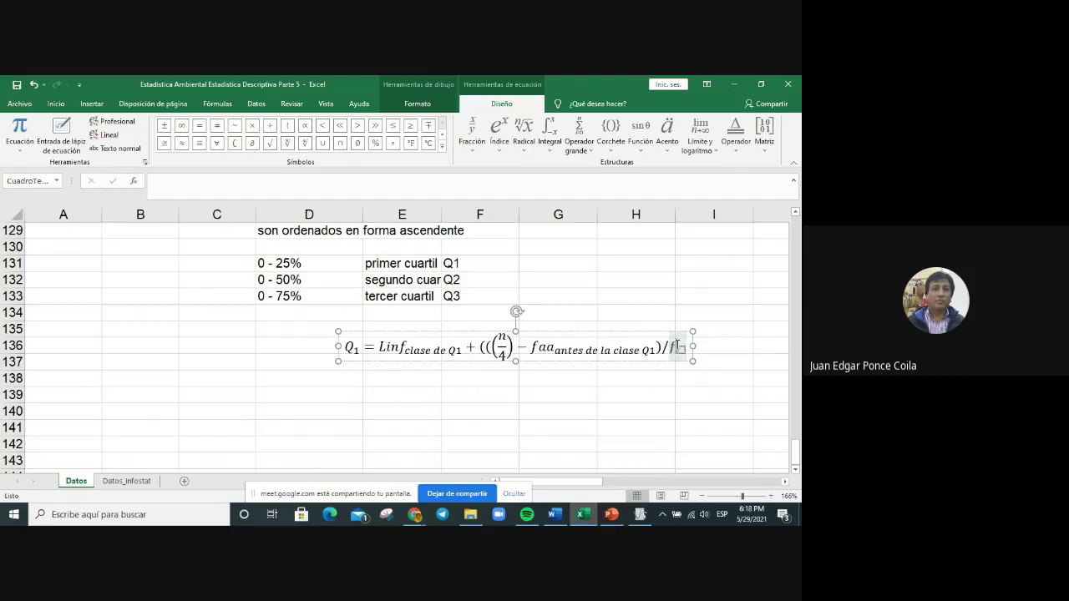
{"action": "type", "text": "a"}
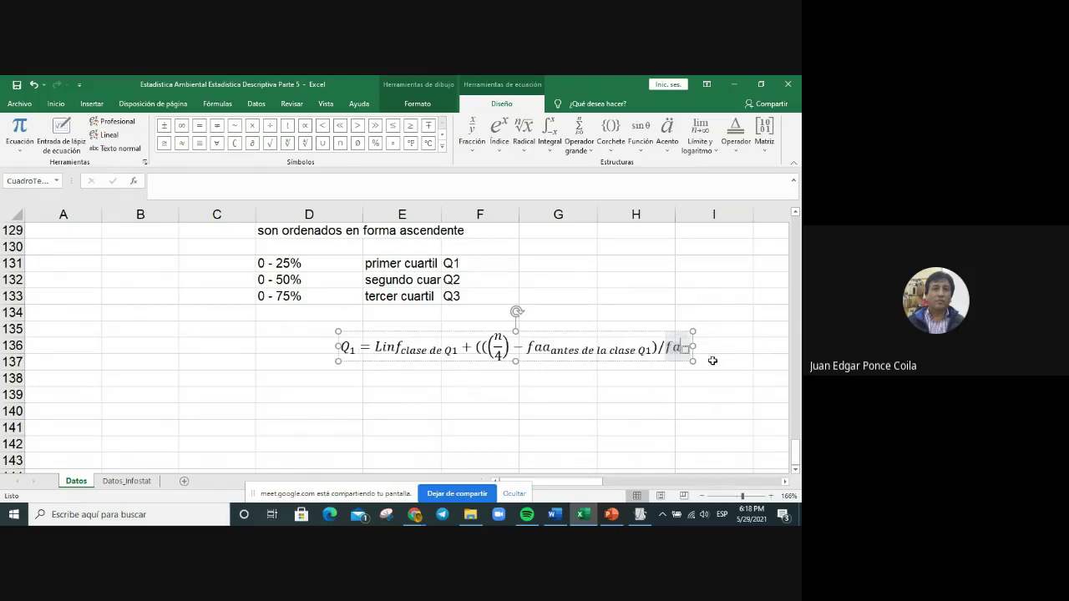
Step: Enter "clase de Q1" as the subscript of the fa term
{"action": "type", "text": "_"}
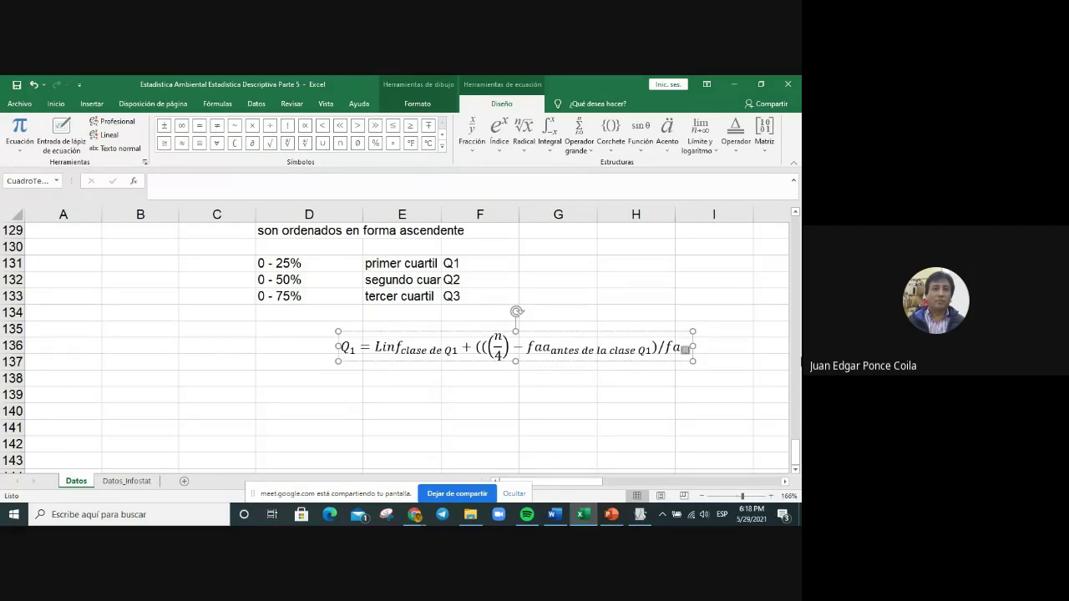
{"action": "type", "text": "c"}
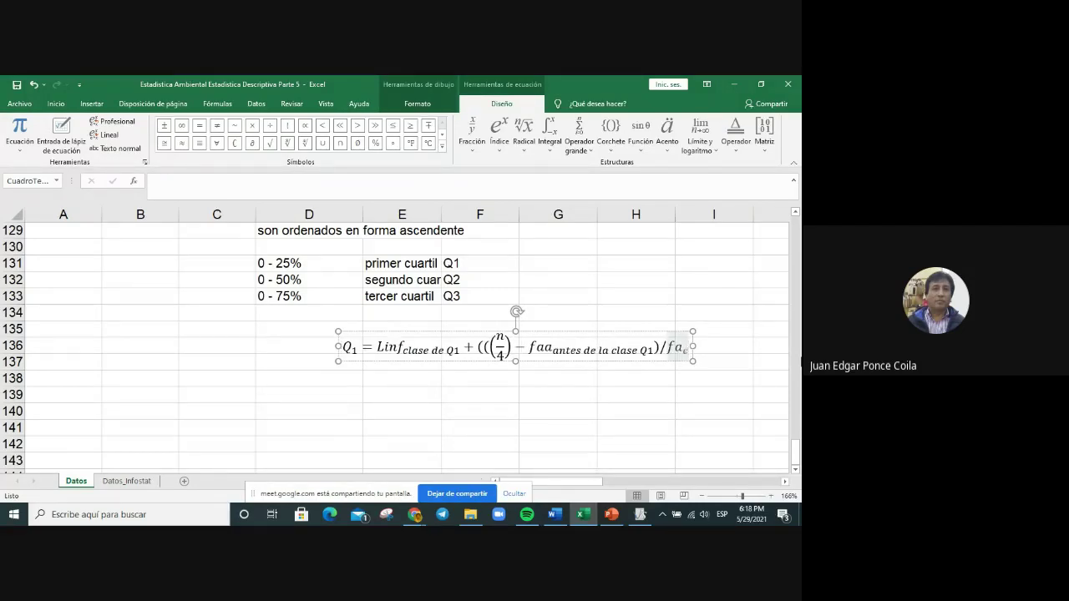
{"action": "type", "text": "lase"}
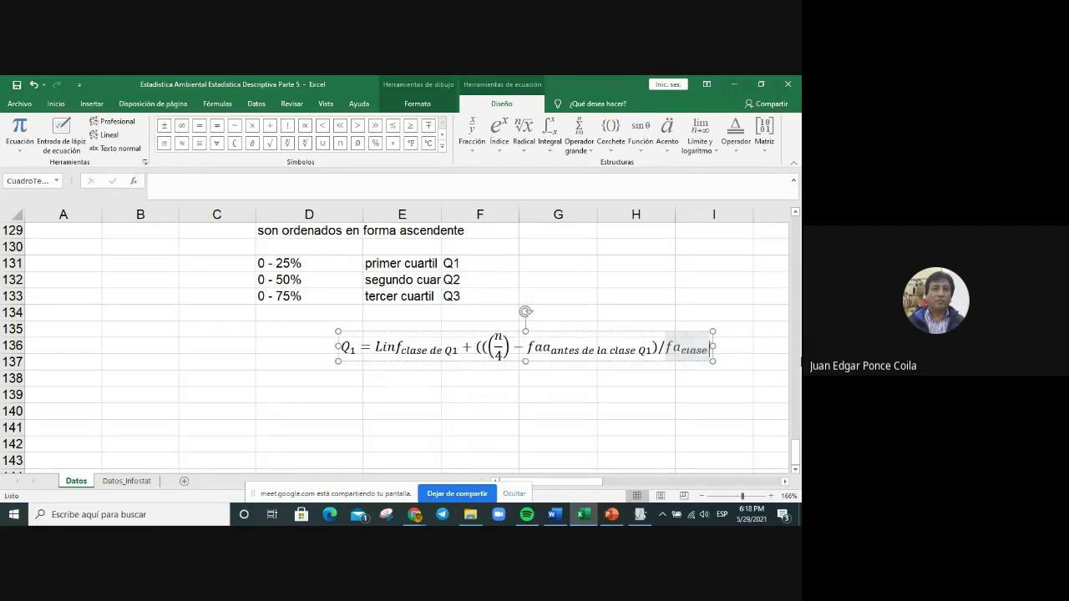
{"action": "type", "text": " de Q1"}
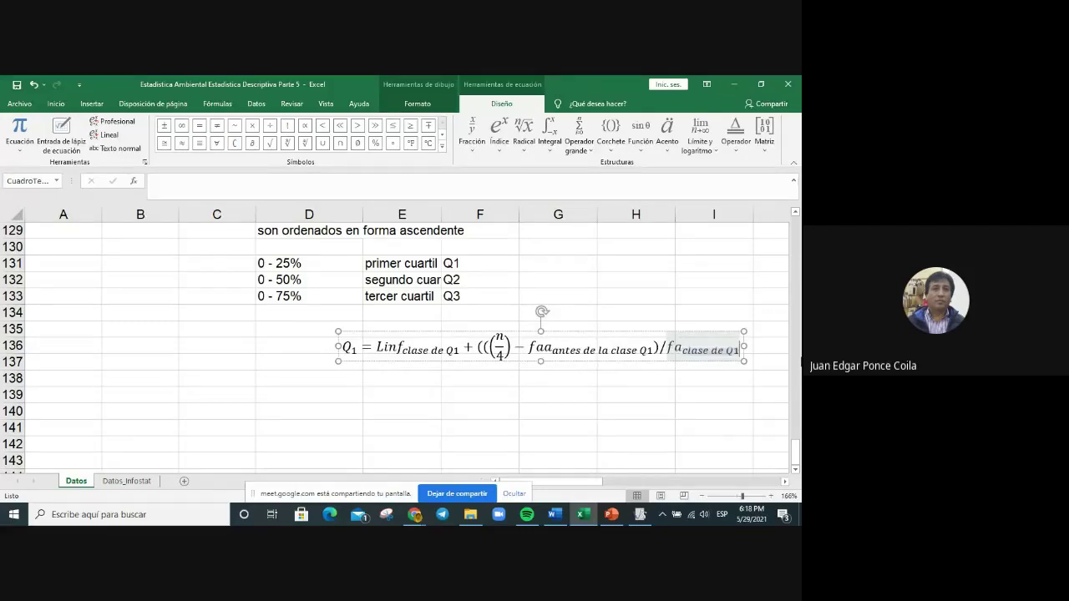
Step: Close the remaining parentheses so the division becomes a stacked fraction, and multiply the parenthesised expression by IC
{"action": "key", "text": "ctrl+a"}
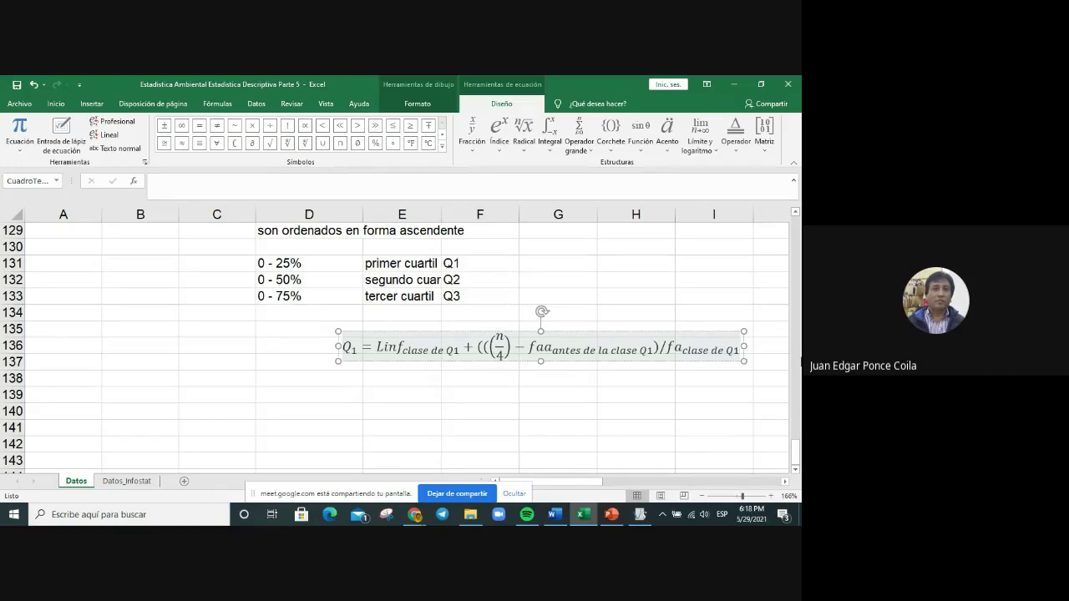
{"action": "key", "text": "ctrl+equal"}
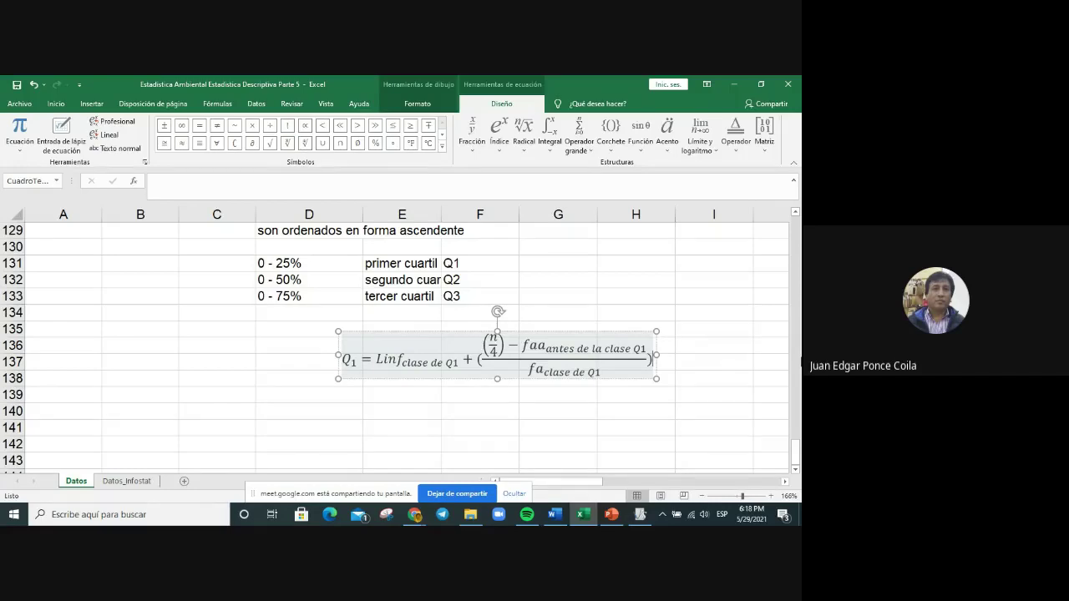
{"action": "type", "text": "*"}
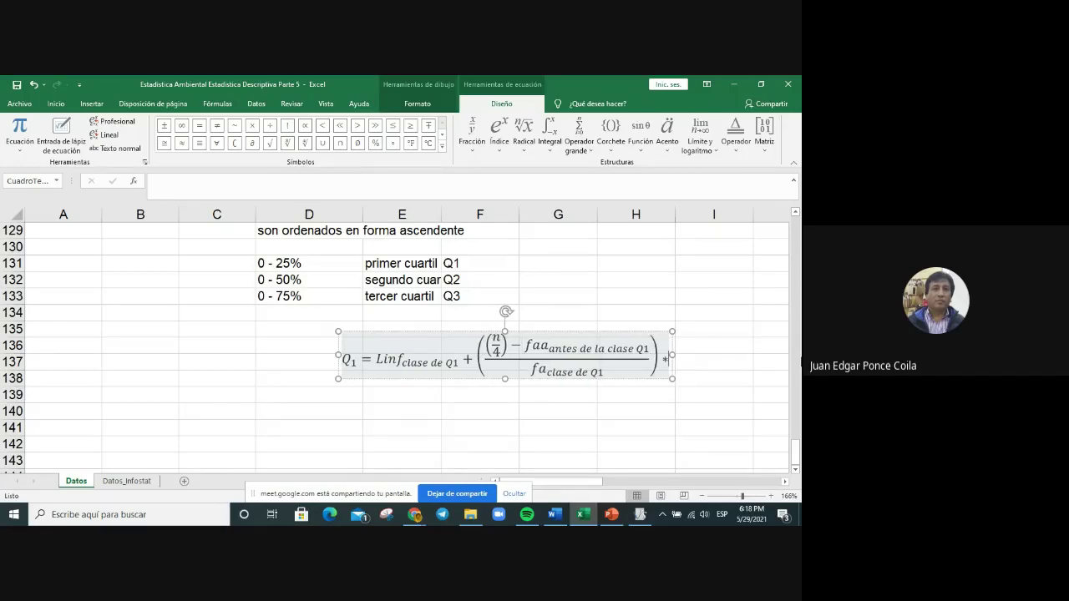
{"action": "type", "text": "I"}
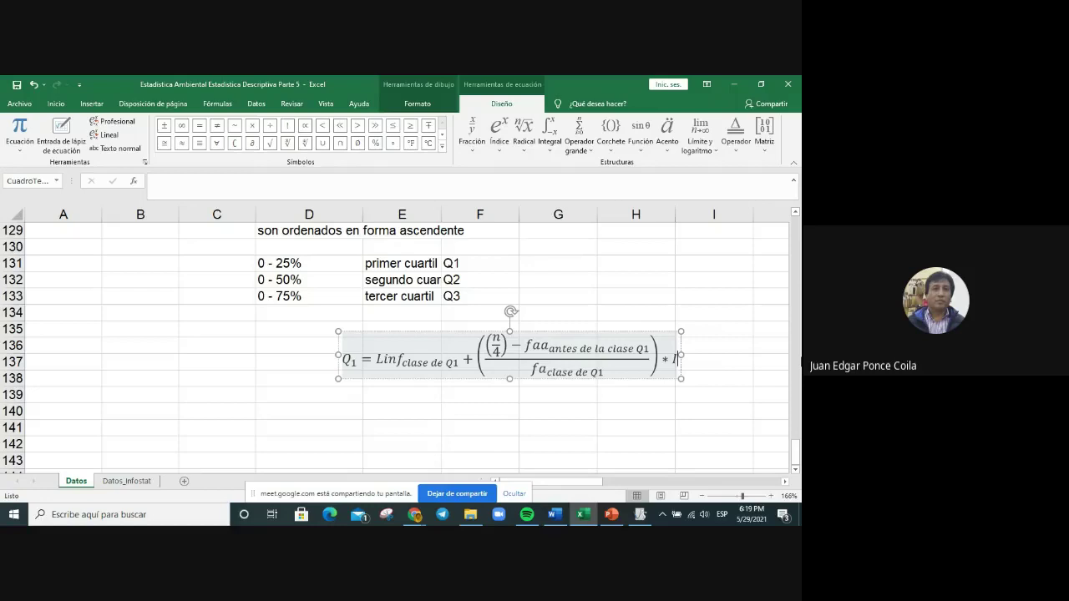
{"action": "type", "text": "IC"}
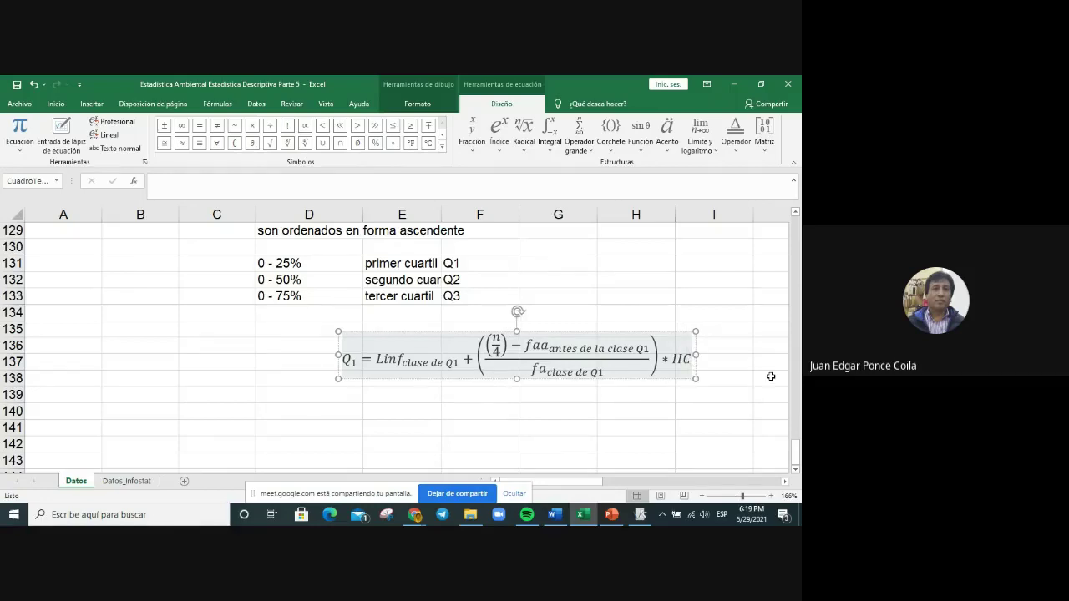
{"action": "key", "text": "BackSpace"}
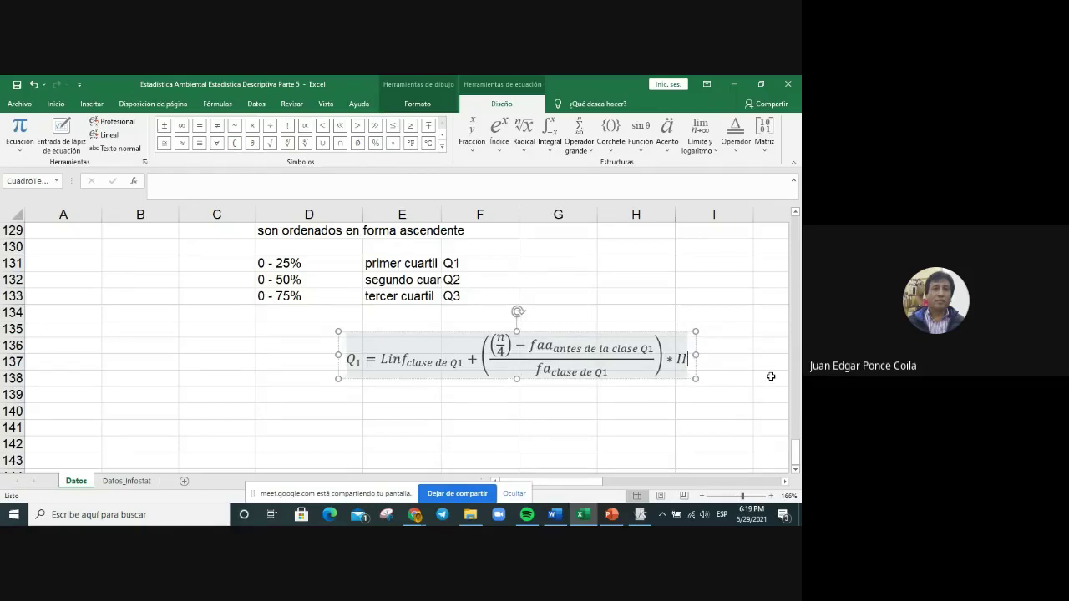
{"action": "key", "text": "BackSpace"}
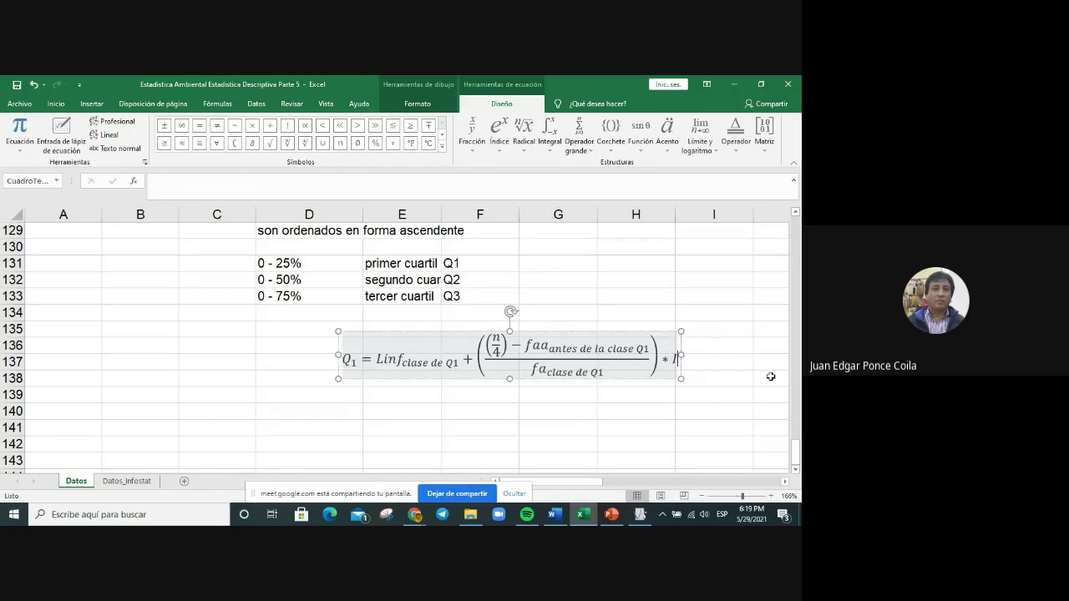
{"action": "type", "text": "C"}
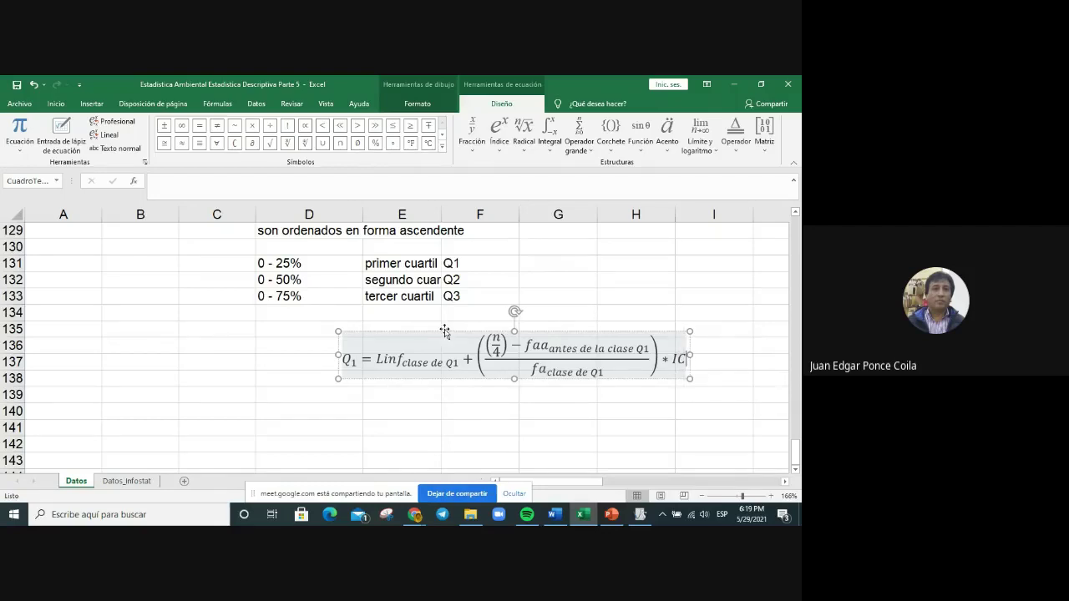
Step: Fill the Q1 equation's text box with a light red theme colour
{"action": "right_click", "coordinate": [445, 330]}
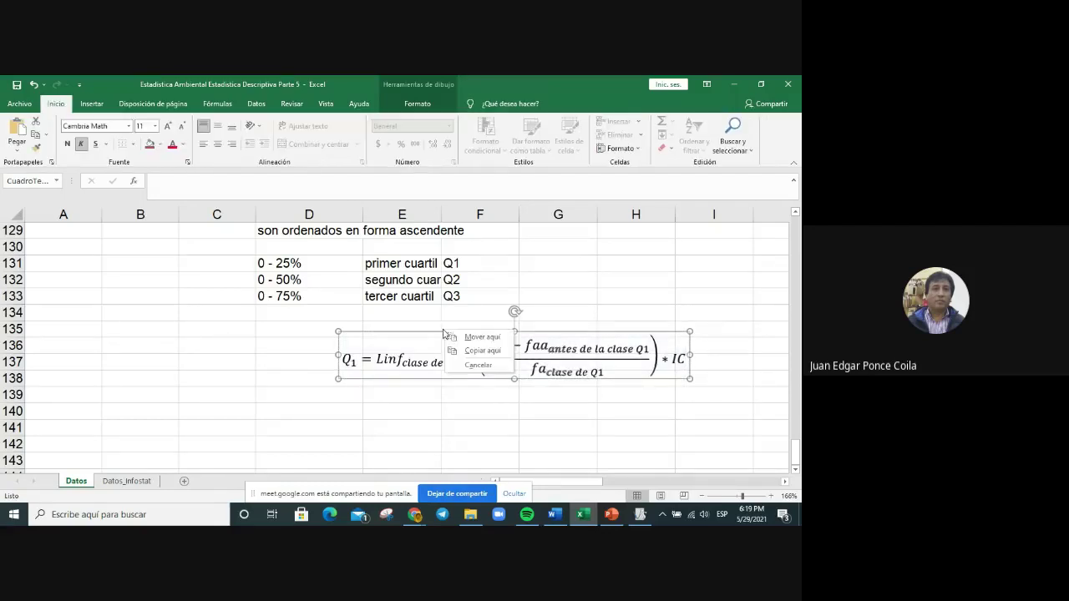
{"action": "key", "text": "Escape"}
{"action": "right_click", "coordinate": [434, 331]}
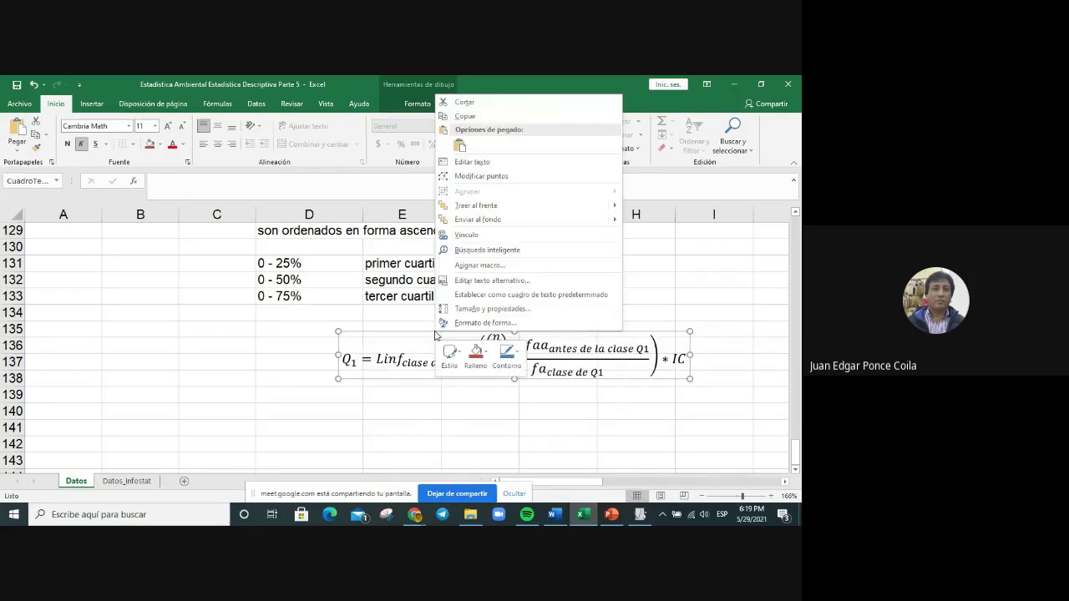
{"action": "left_click", "coordinate": [476, 354]}
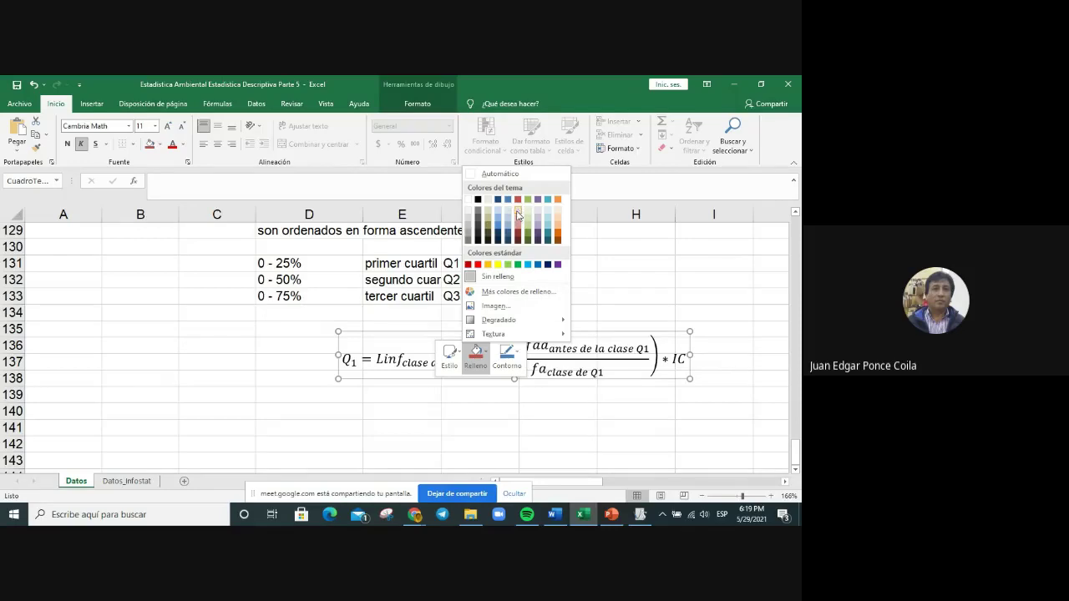
{"action": "left_click", "coordinate": [518, 215]}
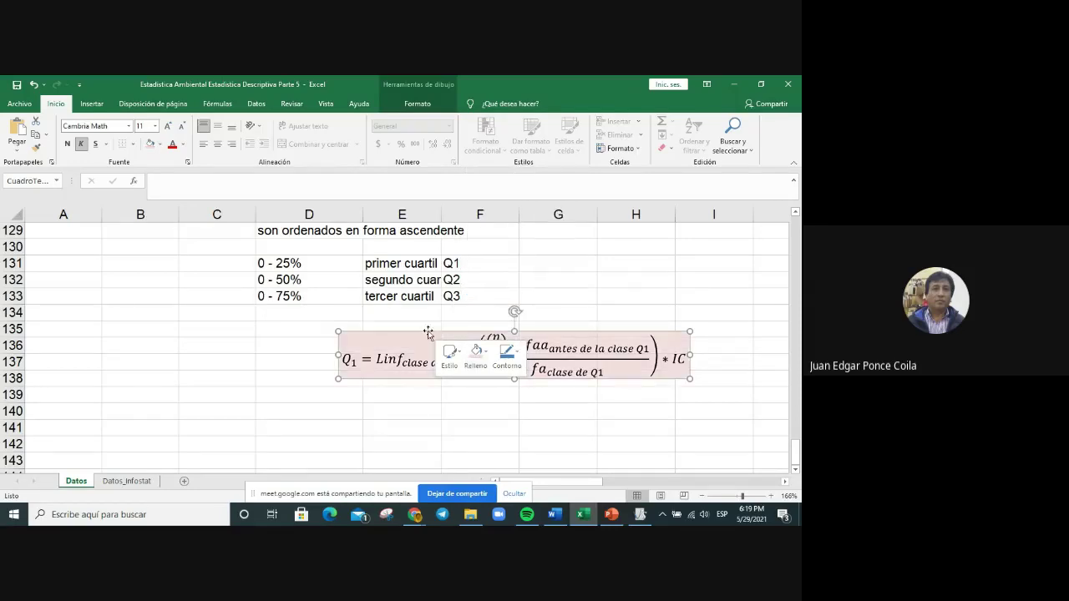
Step: Move the Q1 equation box directly under the quartile list, starting at column D in row 134, and deselect it
{"action": "left_click_drag", "start_coordinate": [424, 331], "coordinate": [344, 303]}
{"action": "scroll", "coordinate": [516, 297], "scroll_direction": "up", "scroll_amount": 2}
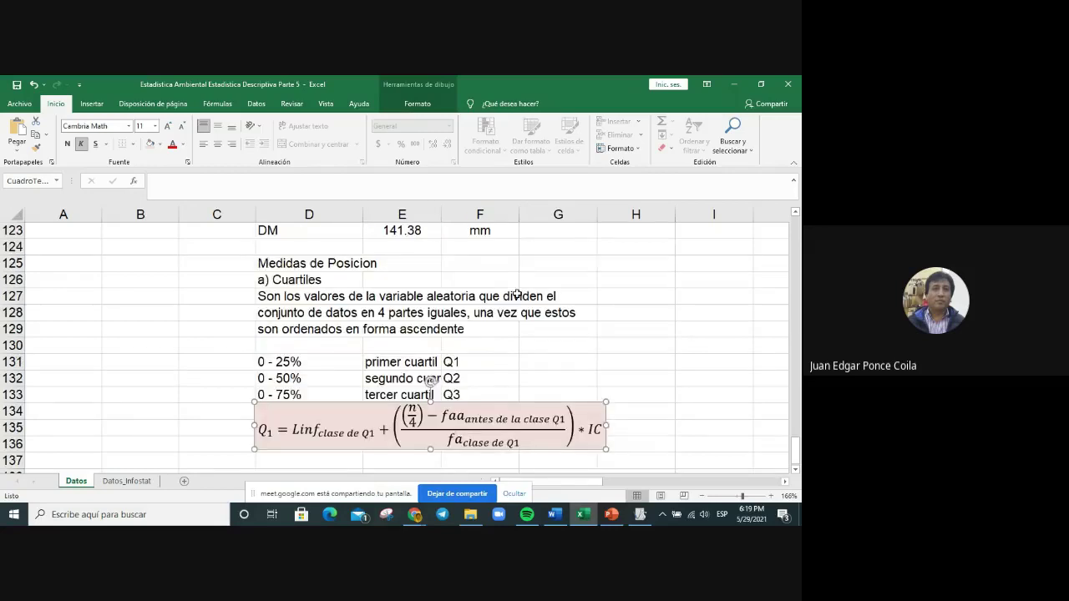
{"action": "scroll", "coordinate": [515, 296], "scroll_direction": "down", "scroll_amount": 2}
{"action": "left_click", "coordinate": [322, 376]}
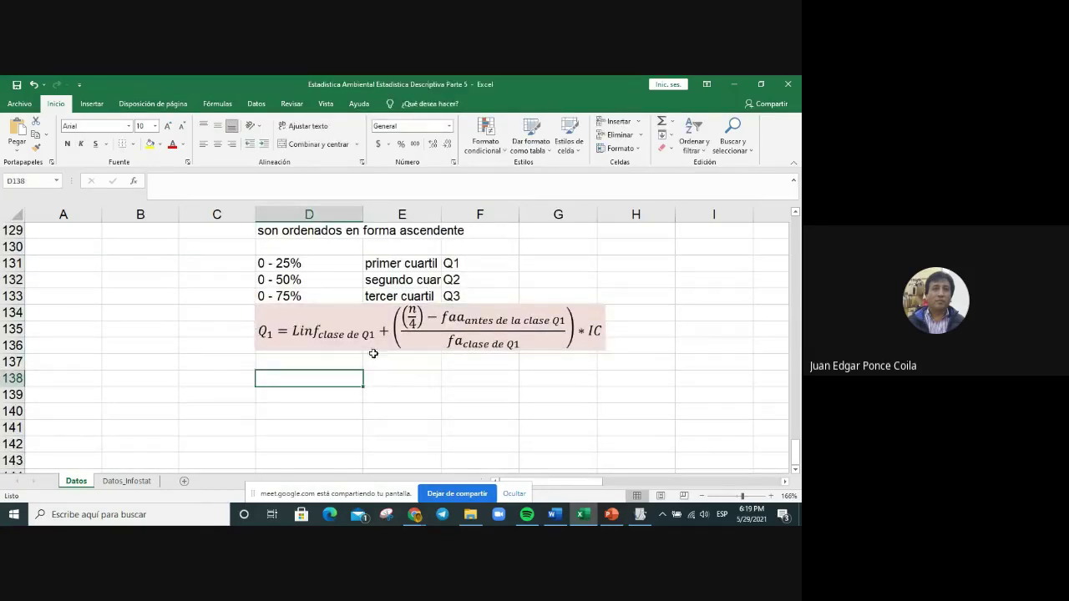
{"action": "left_click", "coordinate": [421, 363]}
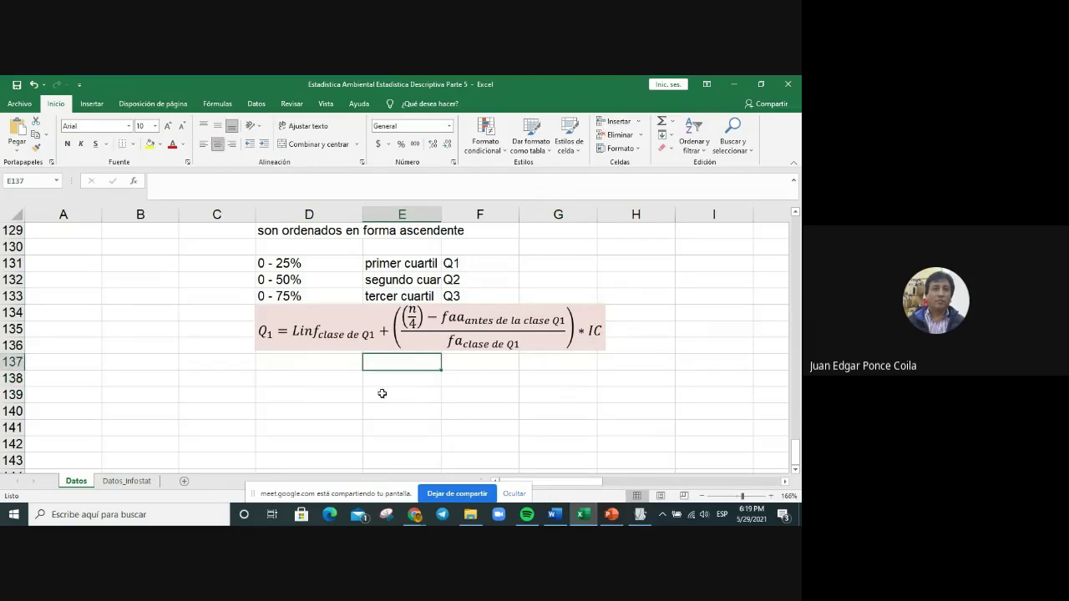
Step: Duplicate the Q1 equation box and place the copy below the original, aligned with column D from row 138
{"action": "left_click", "coordinate": [327, 332]}
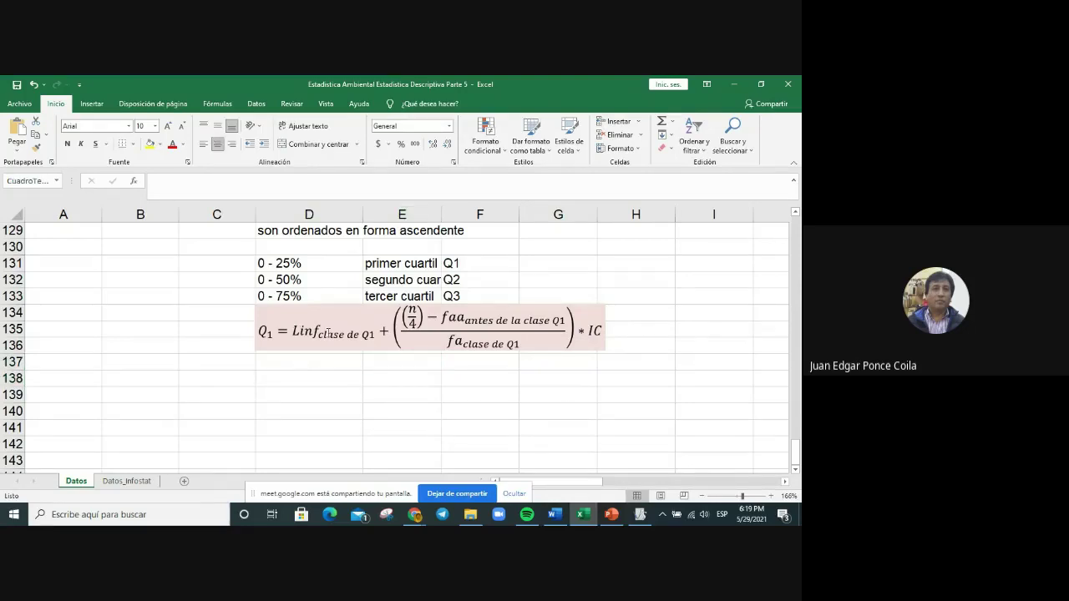
{"action": "right_click", "coordinate": [336, 307]}
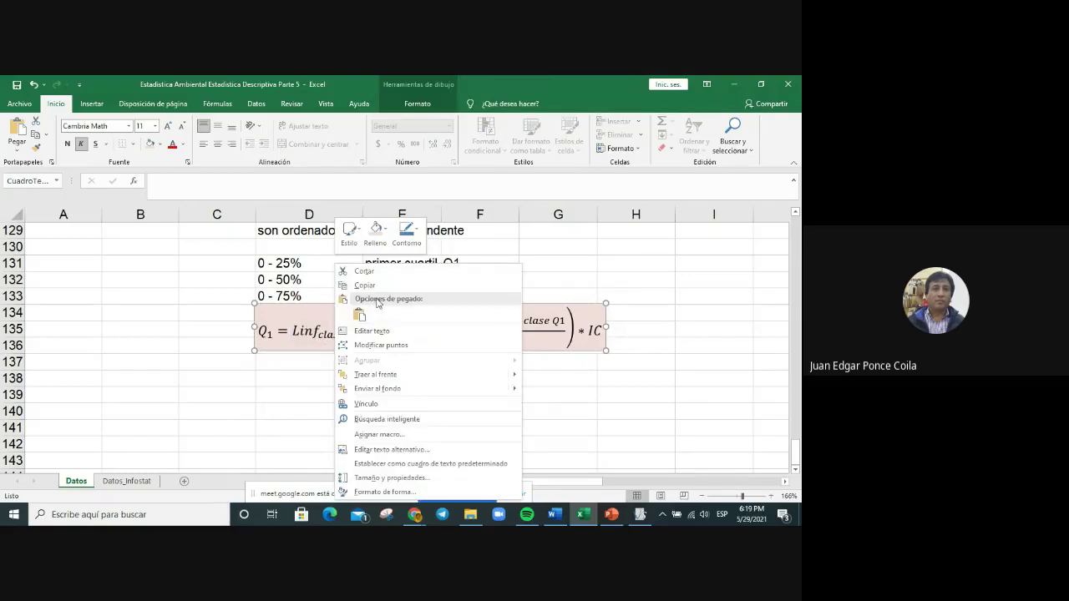
{"action": "left_click", "coordinate": [368, 285]}
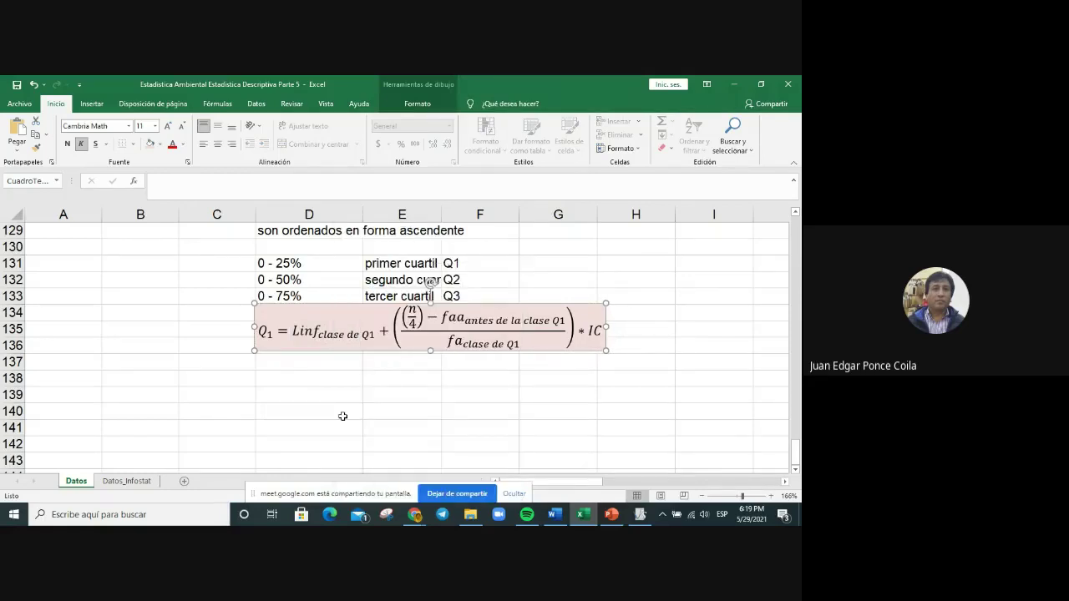
{"action": "key", "text": "ctrl+v"}
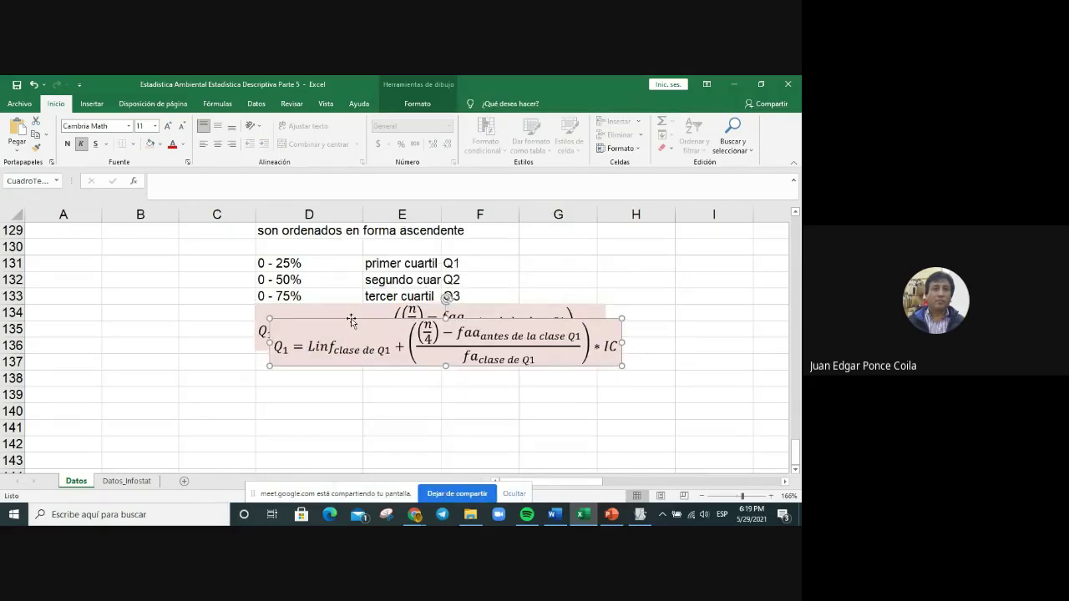
{"action": "left_click_drag", "start_coordinate": [351, 322], "coordinate": [334, 367]}
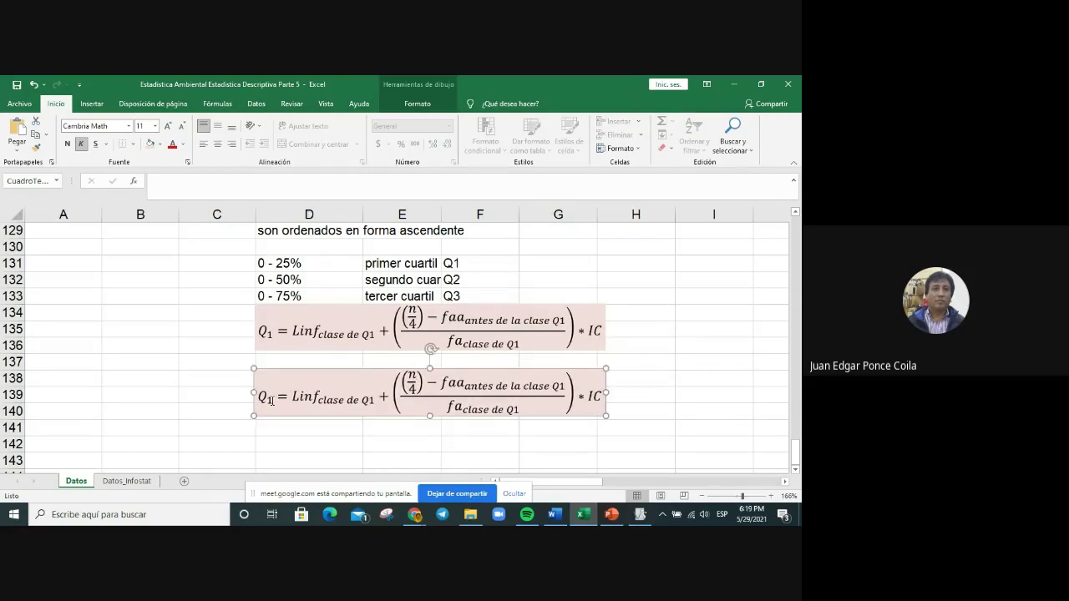
Step: Change the subscript of the leading Q in the copied equation to 2
{"action": "double_click", "coordinate": [274, 398]}
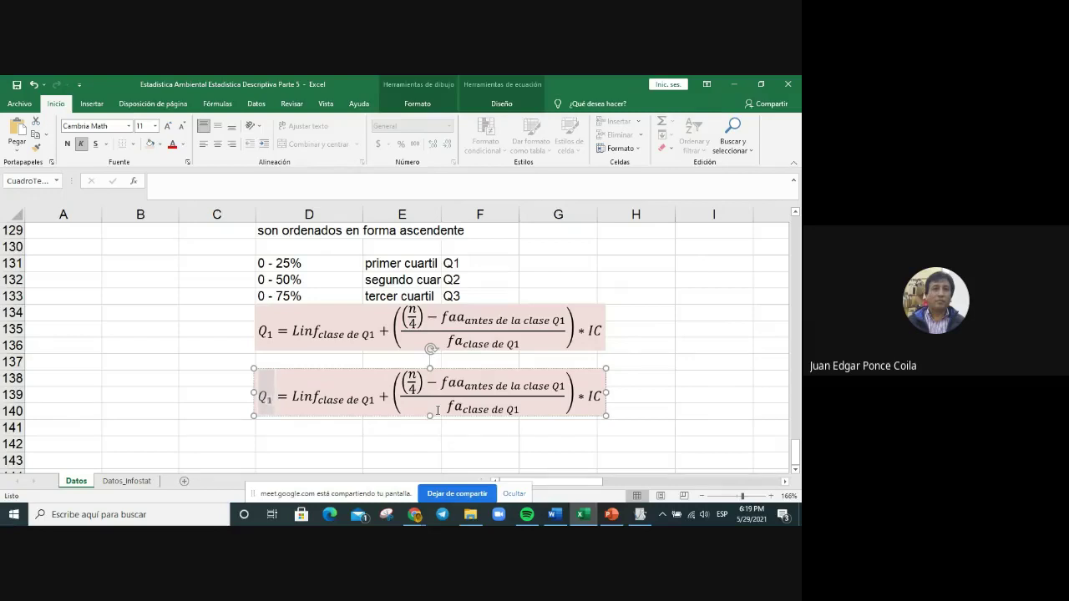
{"action": "type", "text": "2"}
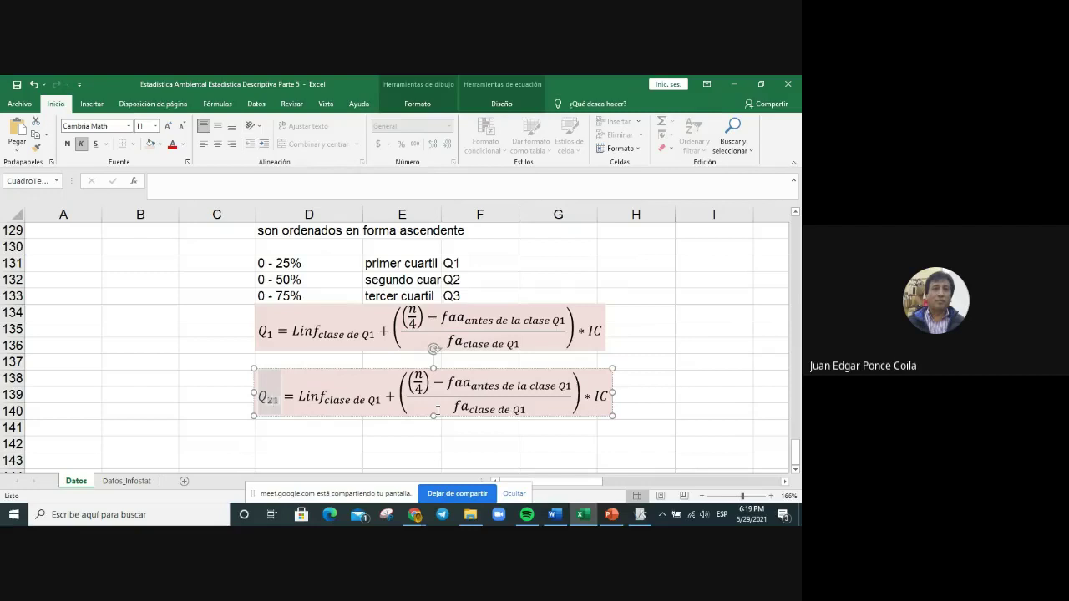
{"action": "key", "text": "Delete"}
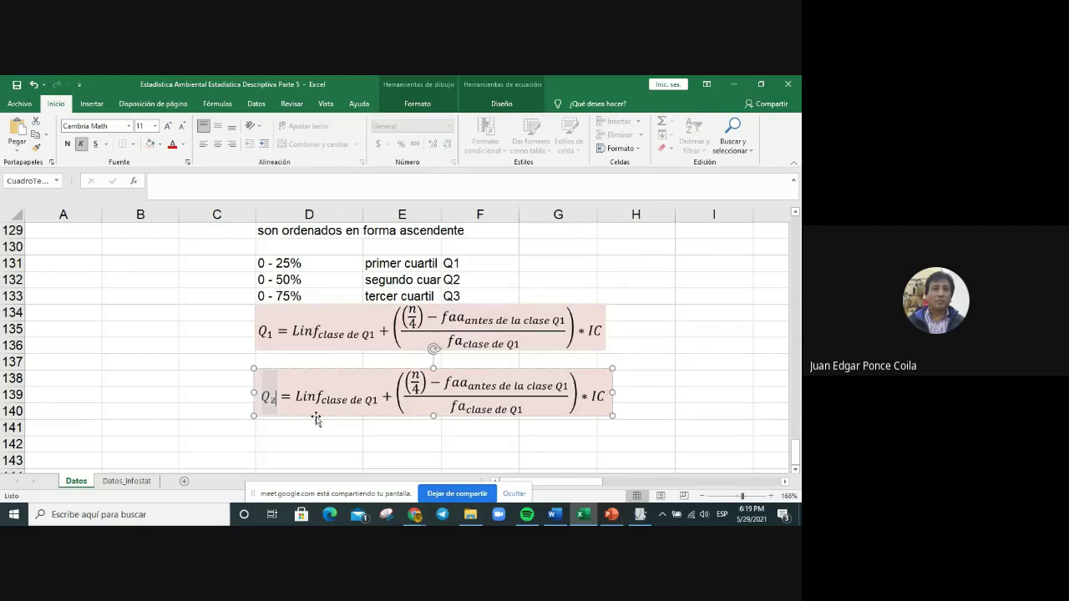
Step: In the copied equation, change the Linf subscript to "clase de Q2" and the denominator under n to 2
{"action": "double_click", "coordinate": [375, 397]}
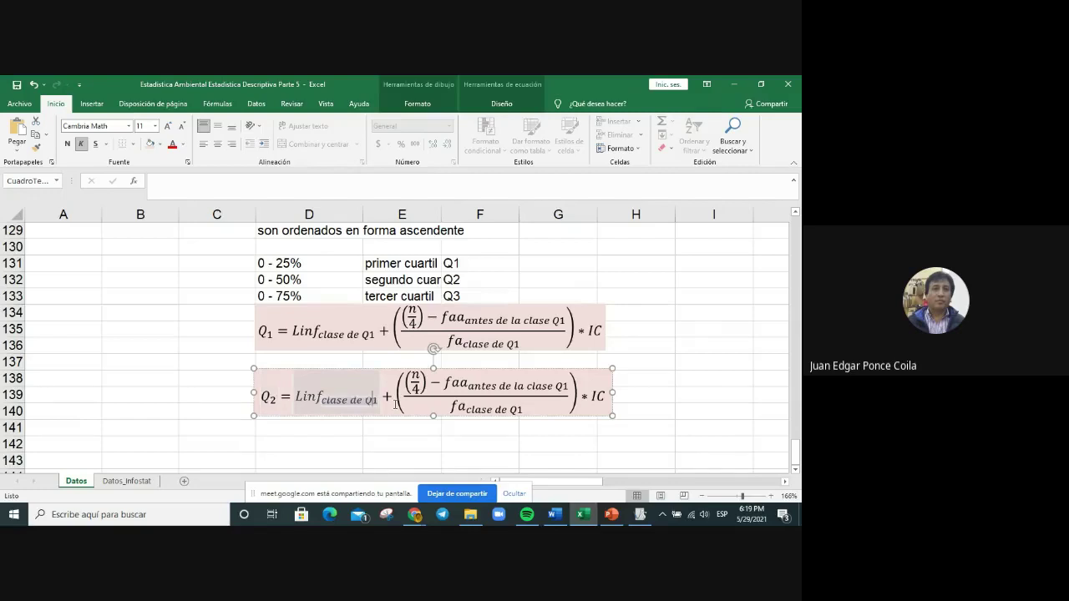
{"action": "type", "text": "2"}
{"action": "key", "text": "Delete"}
{"action": "left_click", "coordinate": [415, 388]}
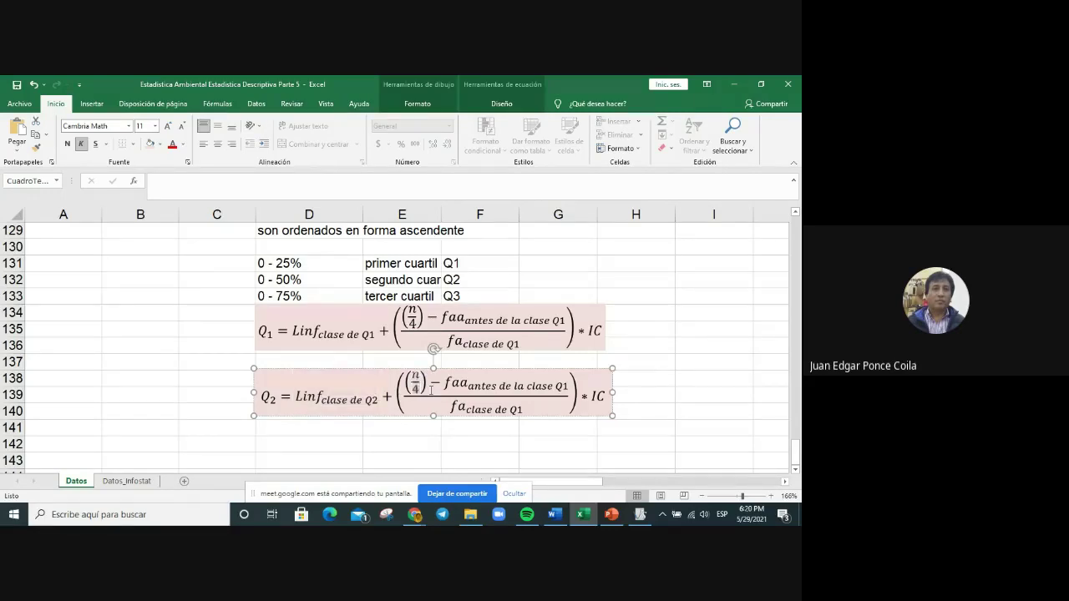
{"action": "type", "text": "2"}
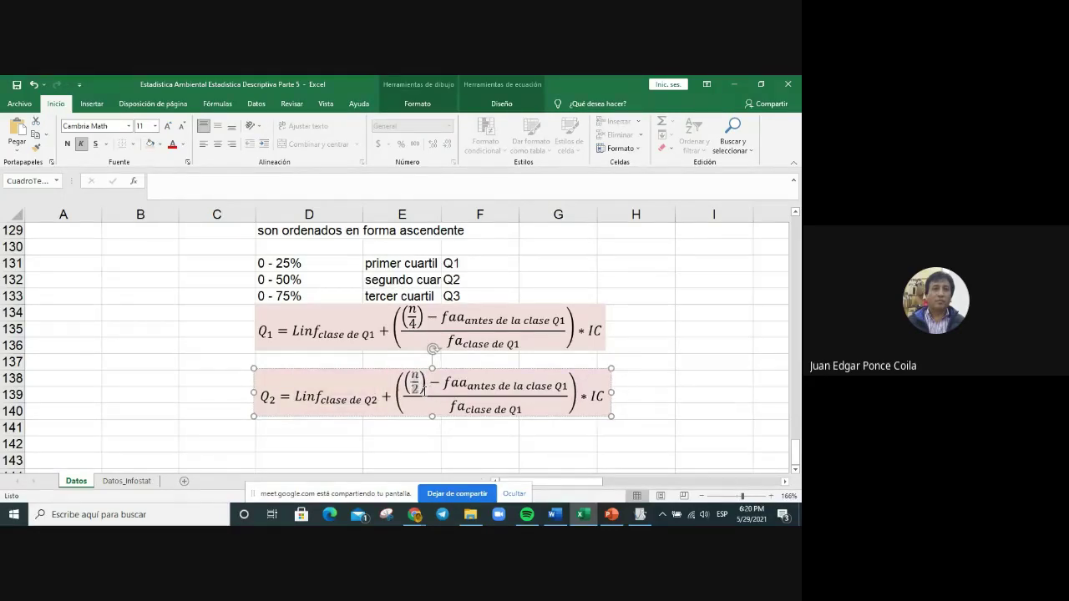
Step: In the Q2 equation, change the faa subscript to "antes de la clase Q2" and the fa subscript to "clase de Q2"
{"action": "double_click", "coordinate": [568, 388]}
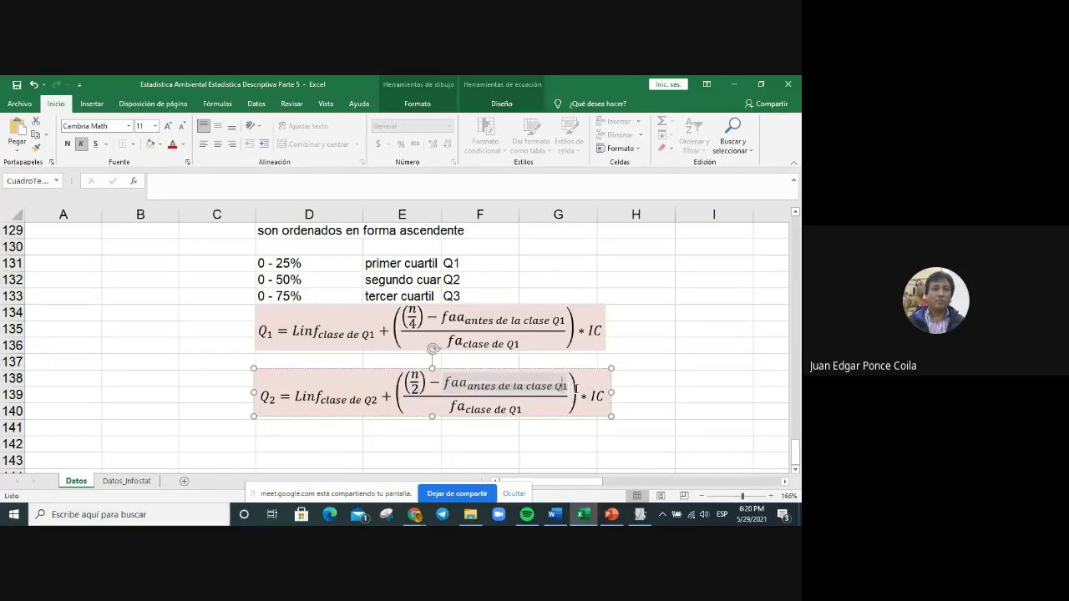
{"action": "type", "text": "2"}
{"action": "double_click", "coordinate": [520, 408]}
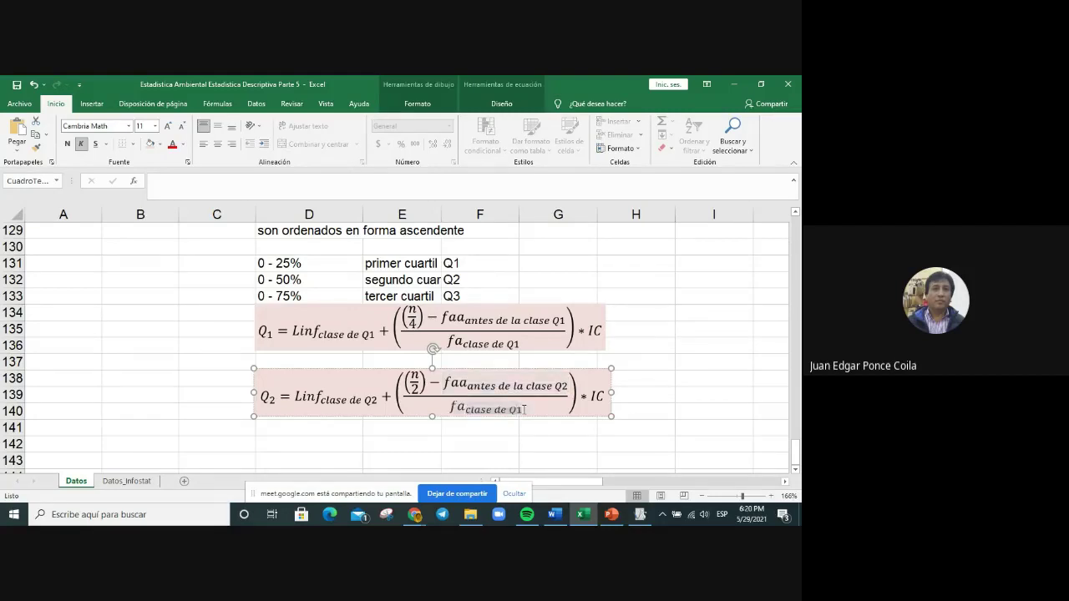
{"action": "key", "text": "BackSpace"}
{"action": "type", "text": "2"}
{"action": "left_click", "coordinate": [631, 365]}
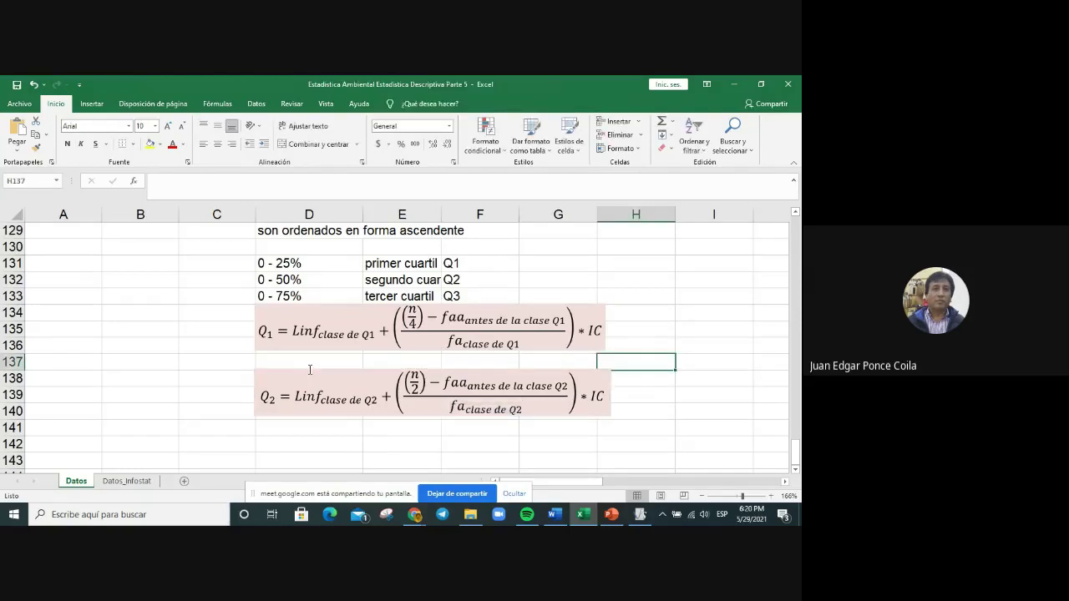
Step: Nudge the Q2 equation box down slightly, duplicate it and place the copy below, aligned with column D from row 142
{"action": "left_click", "coordinate": [324, 370]}
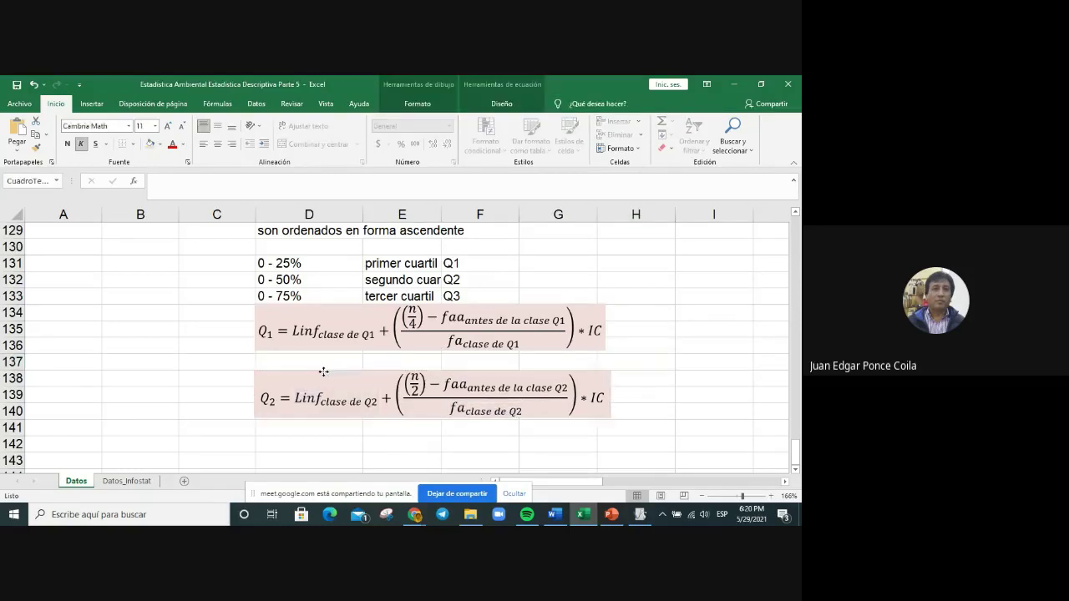
{"action": "left_click", "coordinate": [663, 375]}
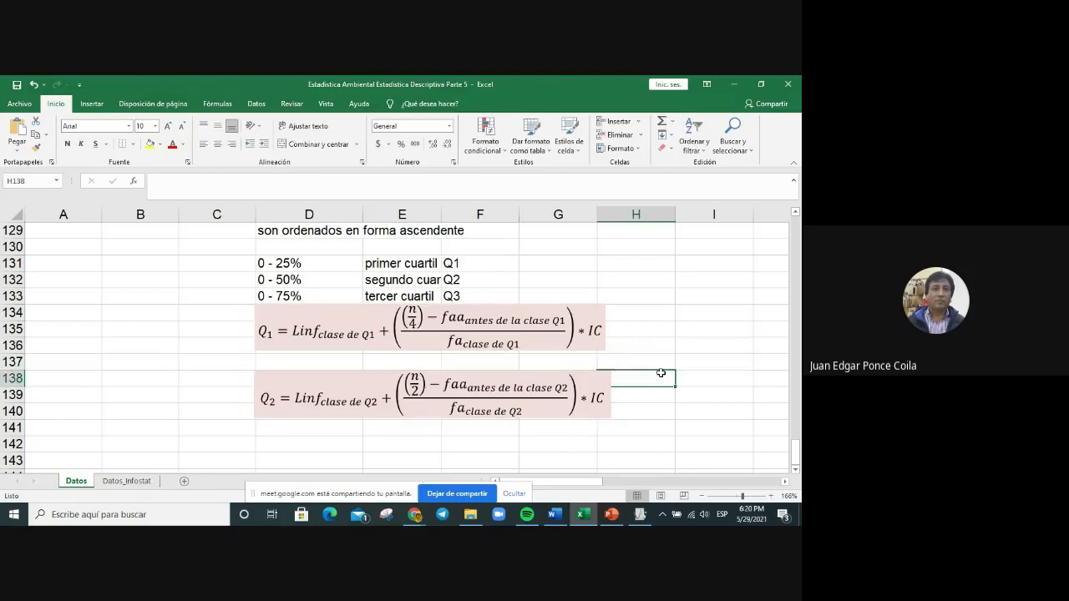
{"action": "left_click", "coordinate": [323, 370]}
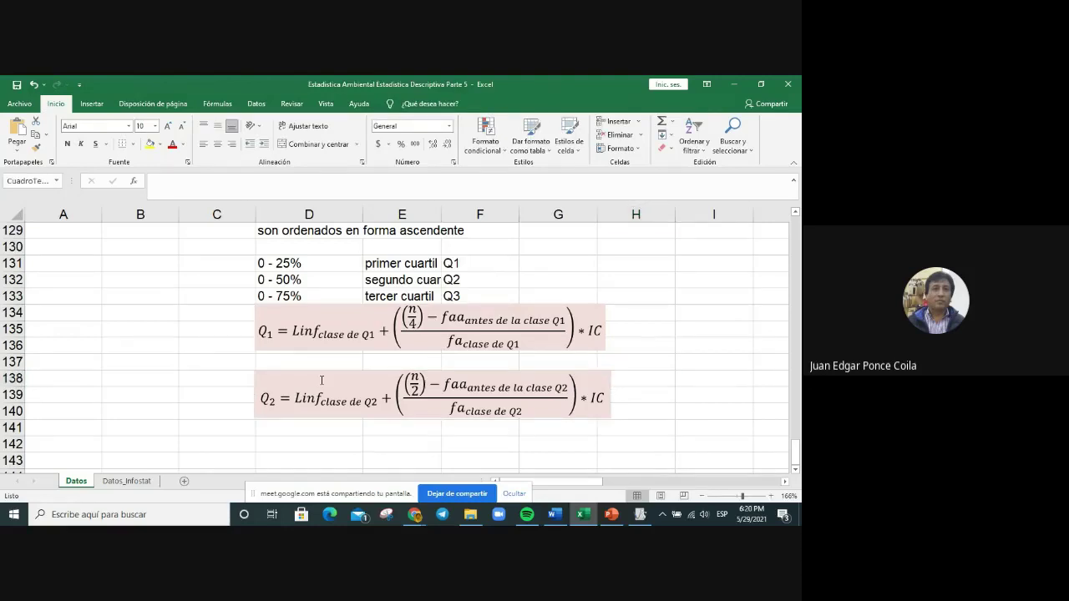
{"action": "right_click", "coordinate": [323, 370]}
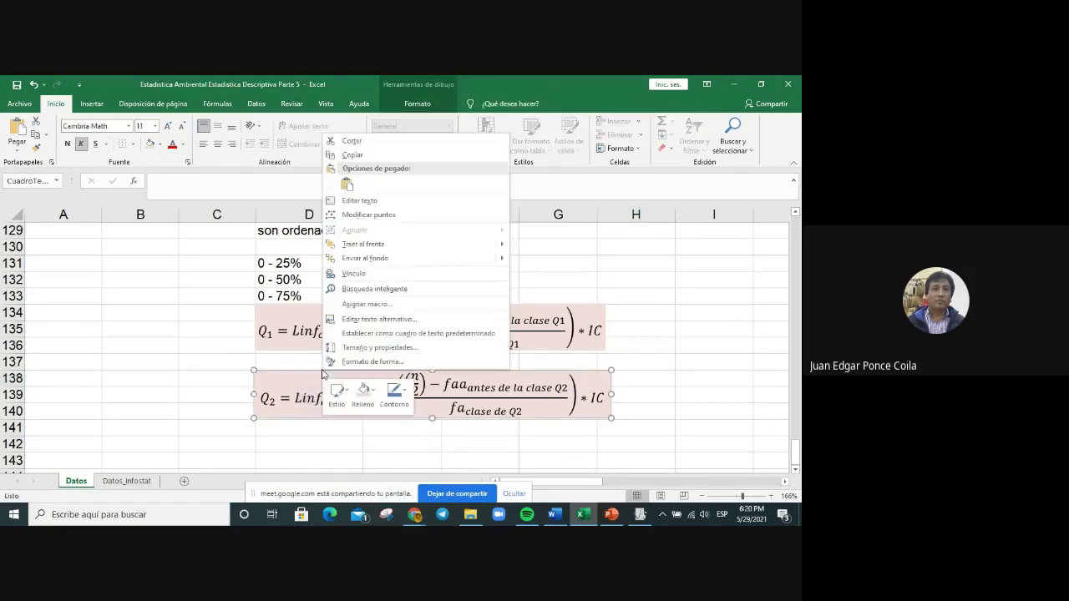
{"action": "left_click", "coordinate": [357, 157]}
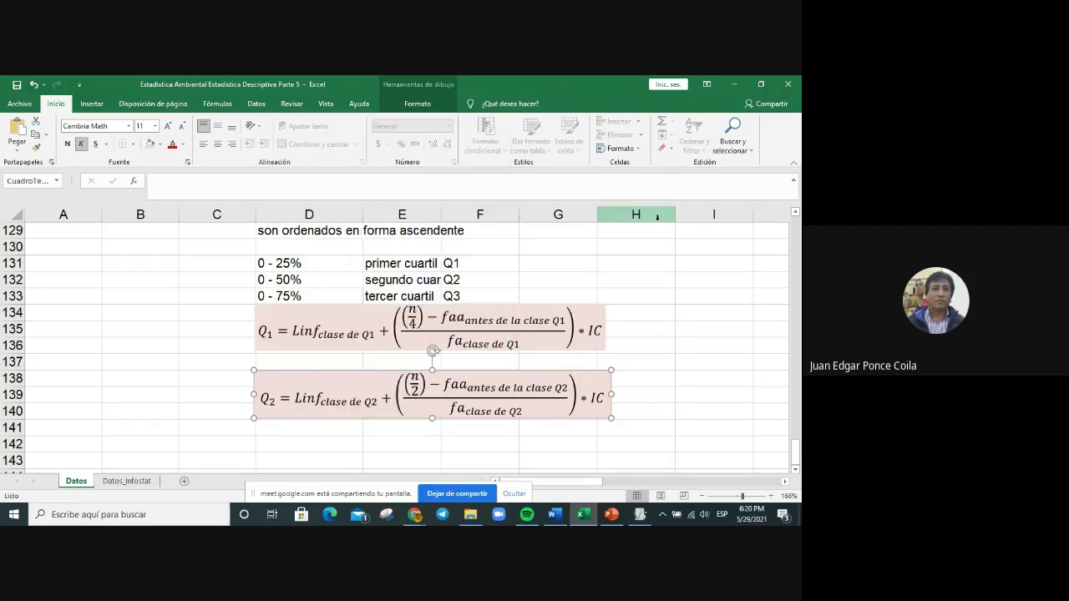
{"action": "key", "text": "ctrl+v"}
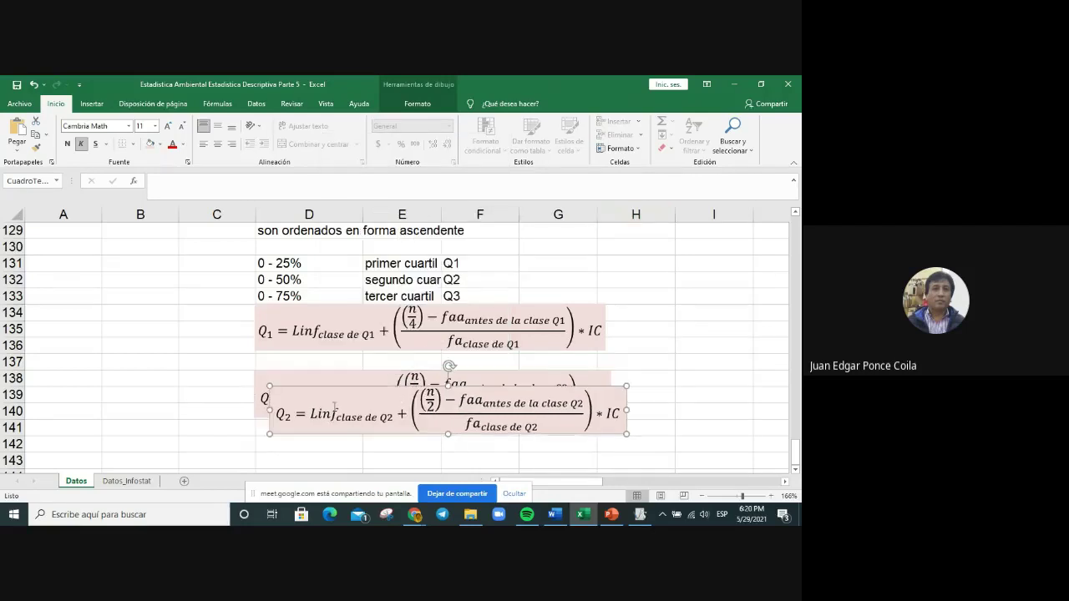
{"action": "scroll", "coordinate": [716, 381], "scroll_direction": "down", "scroll_amount": 1}
{"action": "scroll", "coordinate": [716, 381], "scroll_direction": "down", "scroll_amount": 1}
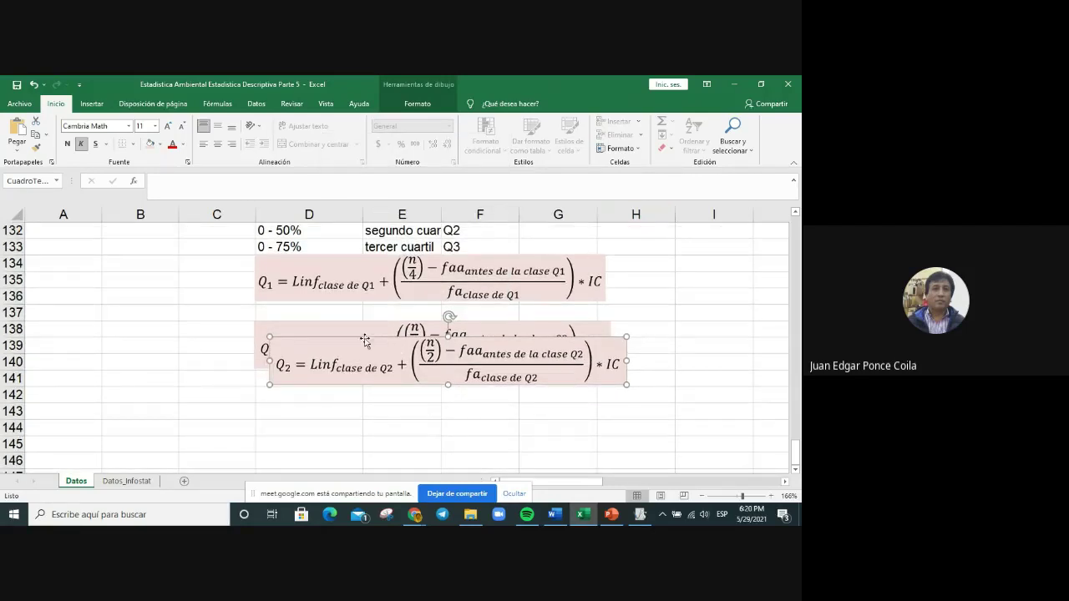
{"action": "left_click_drag", "start_coordinate": [364, 342], "coordinate": [348, 387]}
Step: In the lowest equation copy, change the leading Q subscript to 3 and the Linf subscript to "clase de Q3"
{"action": "left_click_drag", "start_coordinate": [264, 419], "coordinate": [276, 418]}
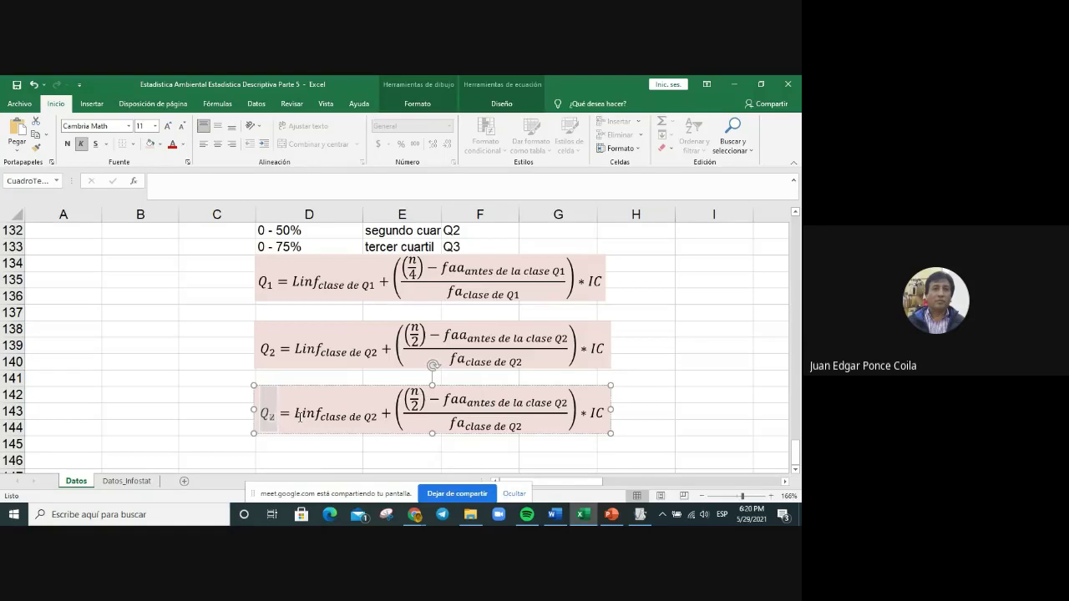
{"action": "type", "text": "3"}
{"action": "left_click_drag", "start_coordinate": [295, 415], "coordinate": [378, 415]}
{"action": "key", "text": "BackSpace"}
{"action": "type", "text": "3"}
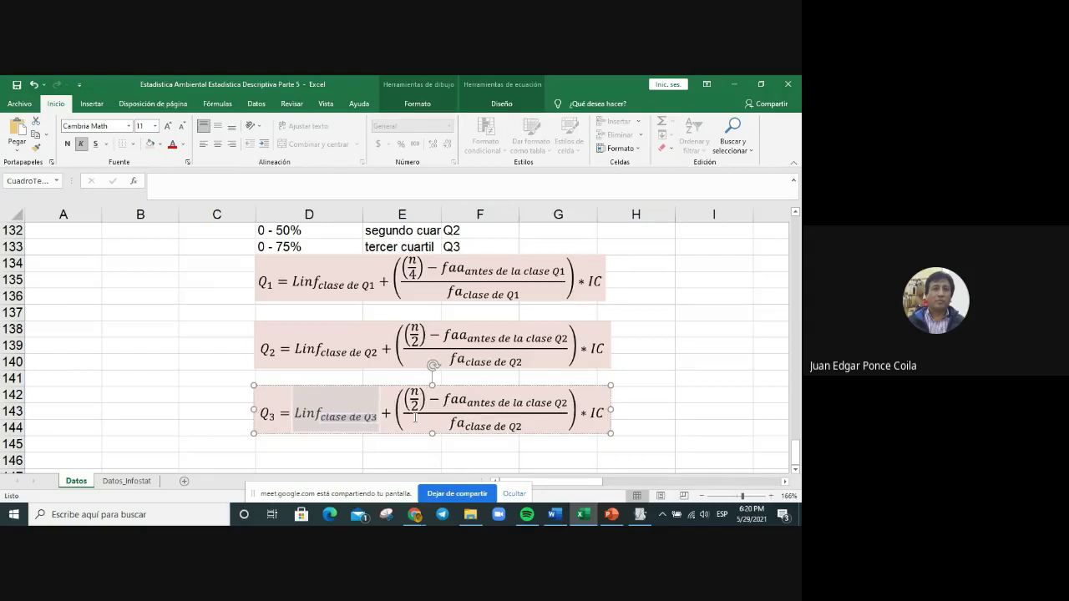
Step: Change the inner fraction of the Q3 equation to 3 * n over 4
{"action": "key", "text": "Escape"}
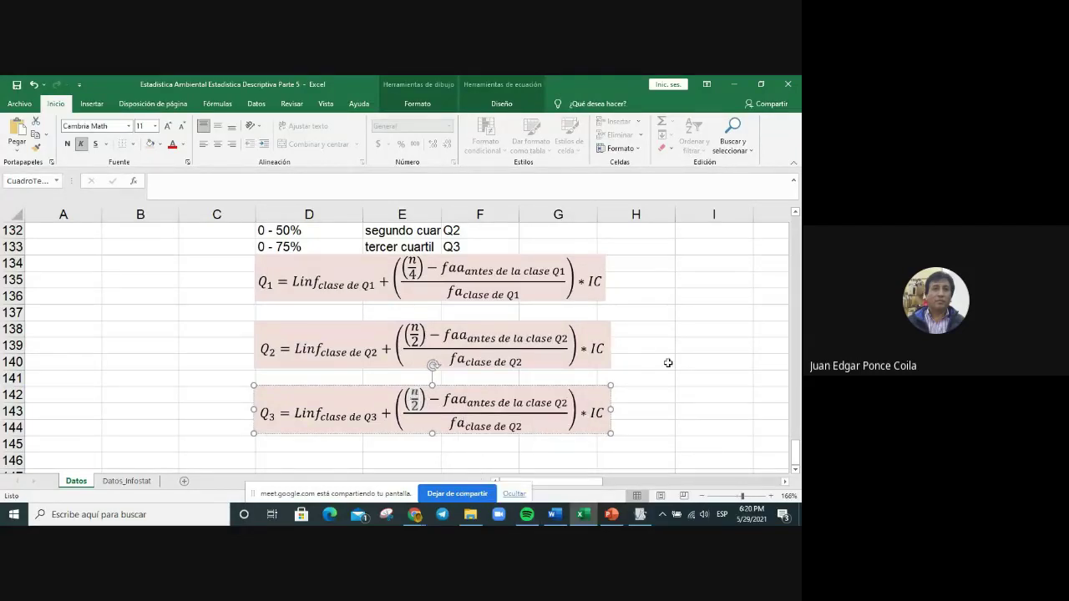
{"action": "type", "text": "3 "}
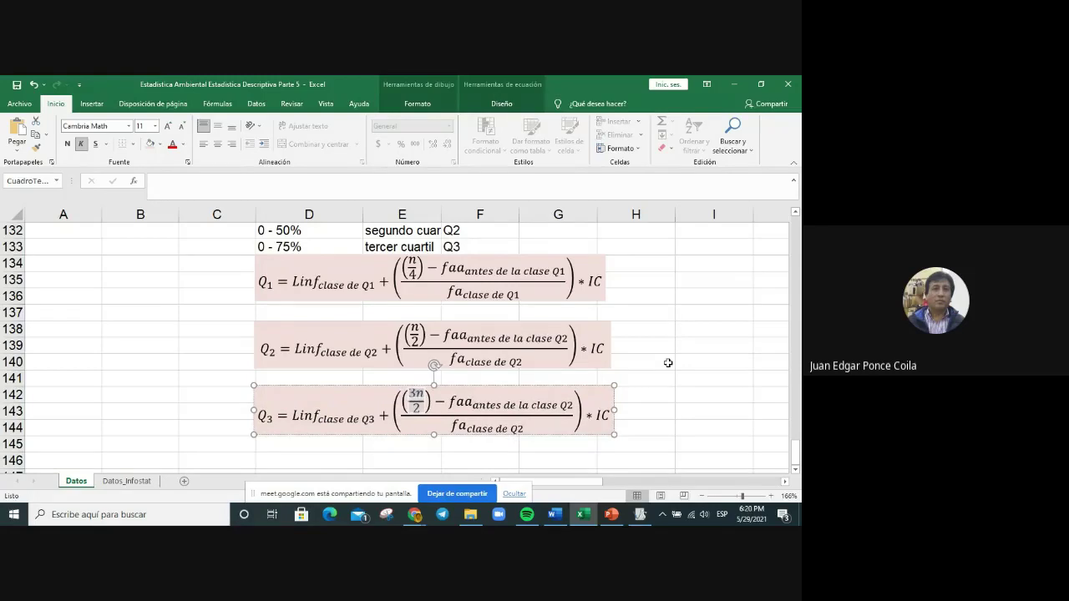
{"action": "type", "text": "*"}
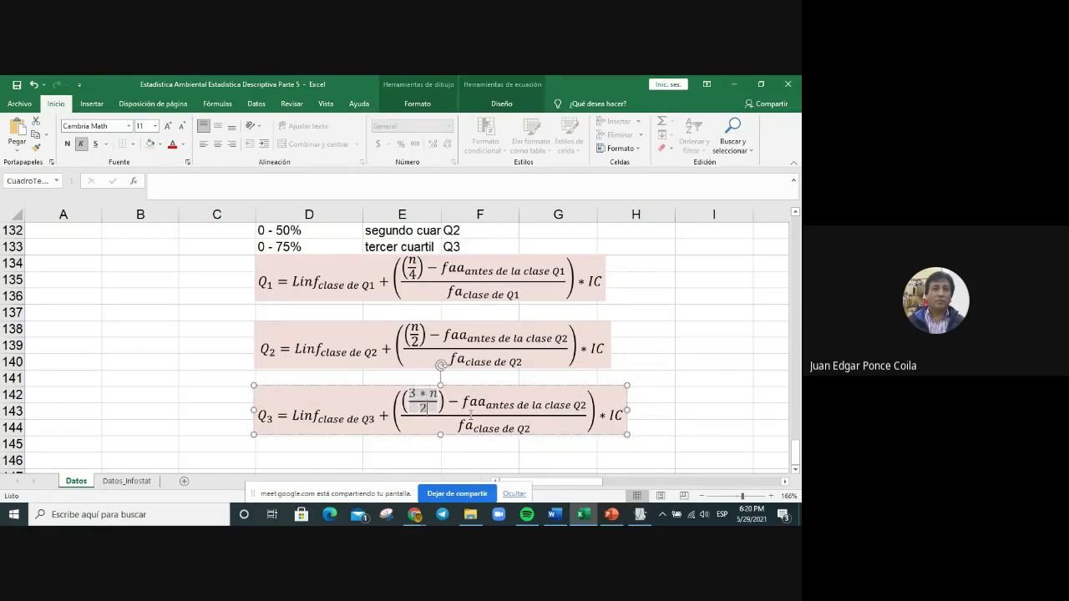
{"action": "key", "text": "BackSpace"}
{"action": "type", "text": "4"}
Step: In the Q3 equation, change the faa subscript to "antes de la clase Q3" and the fa subscript to "clase de Q3"
{"action": "double_click", "coordinate": [581, 405]}
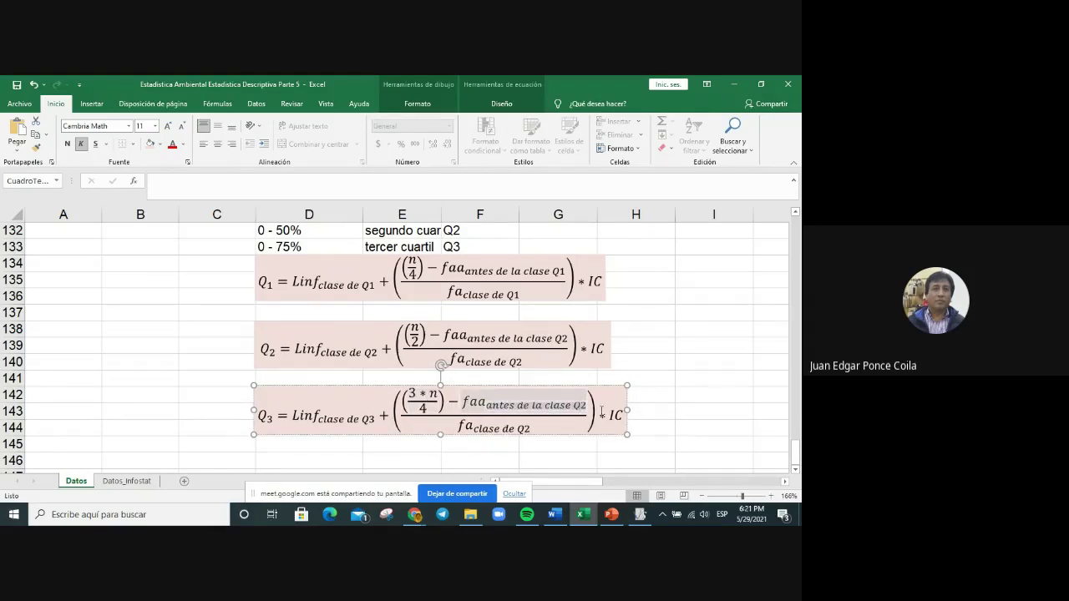
{"action": "type", "text": "3"}
{"action": "key", "text": "Delete"}
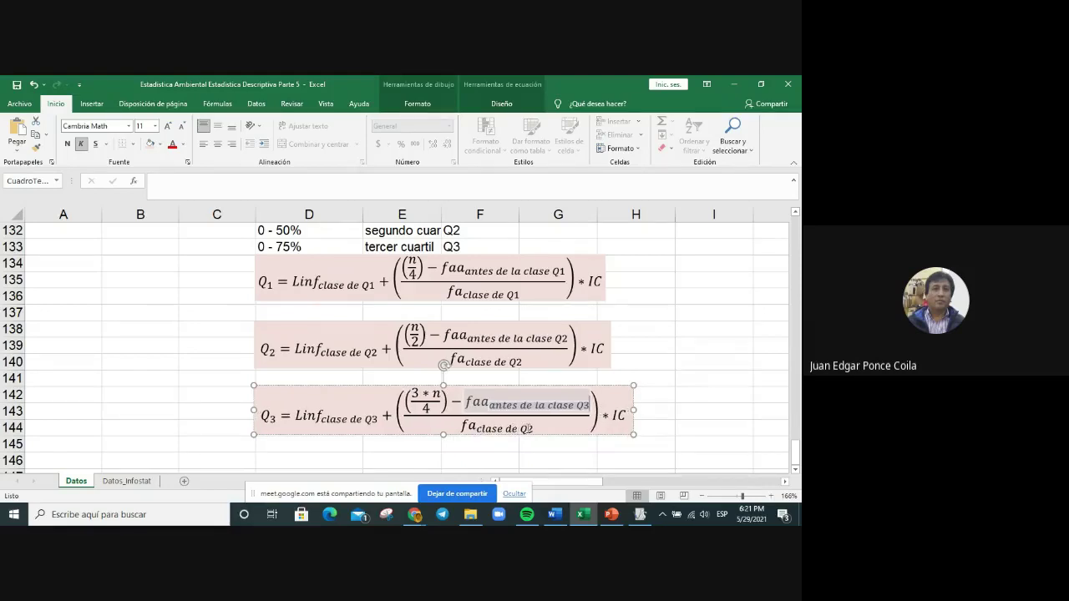
{"action": "left_click", "coordinate": [528, 429]}
{"action": "type", "text": "3"}
{"action": "key", "text": "Delete"}
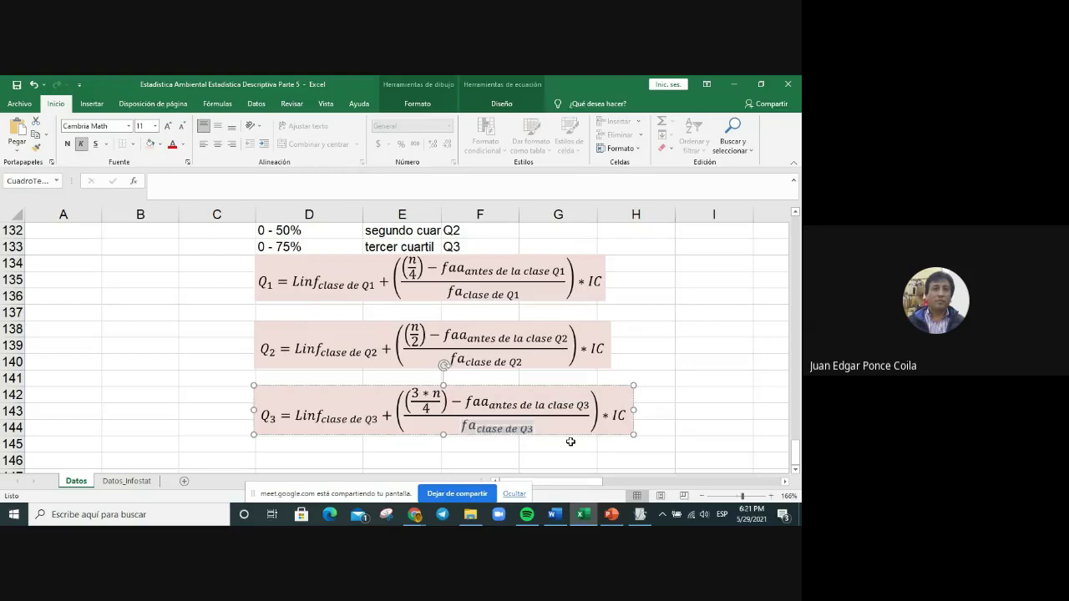
{"action": "left_click", "coordinate": [720, 342]}
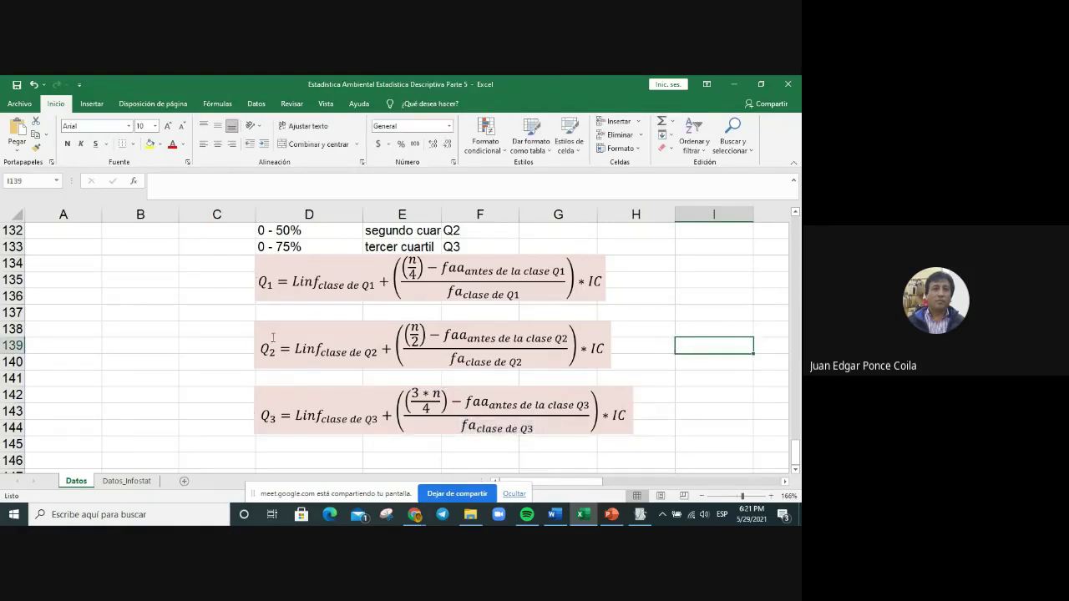
Step: Enter the question "¿Cuáles son las clases de los cuartiles?" in cell D146, below the Q3 equation
{"action": "scroll", "coordinate": [584, 341], "scroll_direction": "up", "scroll_amount": 3}
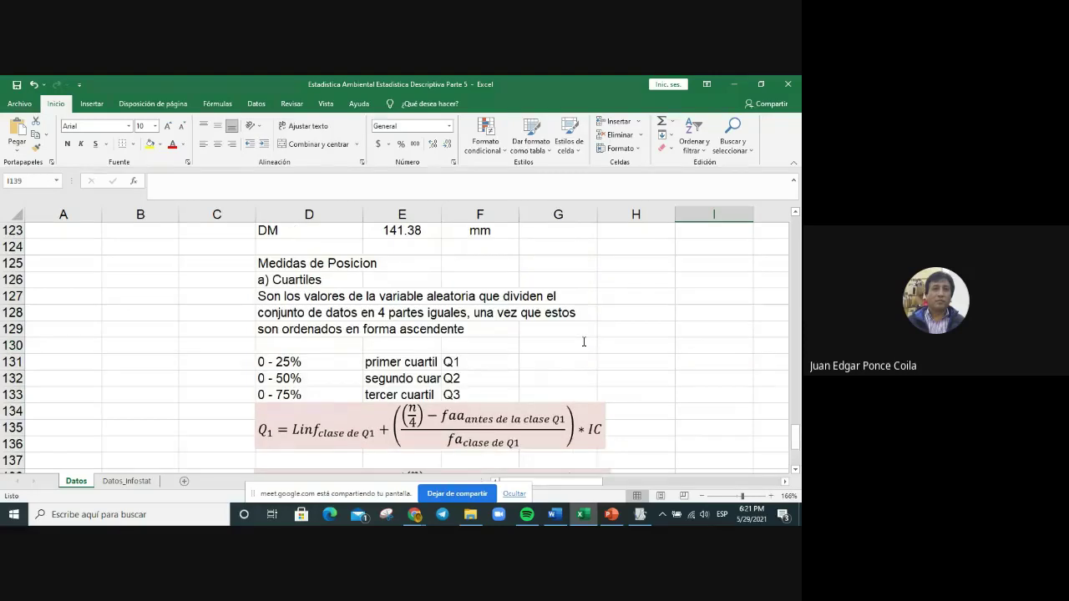
{"action": "scroll", "coordinate": [584, 342], "scroll_direction": "down", "scroll_amount": 1}
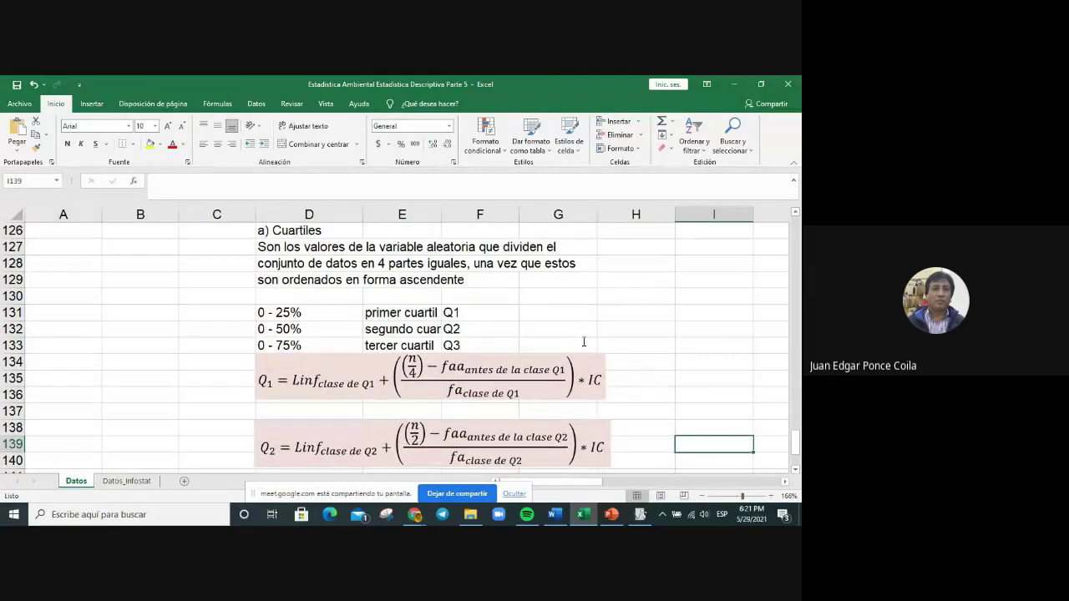
{"action": "scroll", "coordinate": [585, 341], "scroll_direction": "down", "scroll_amount": 2}
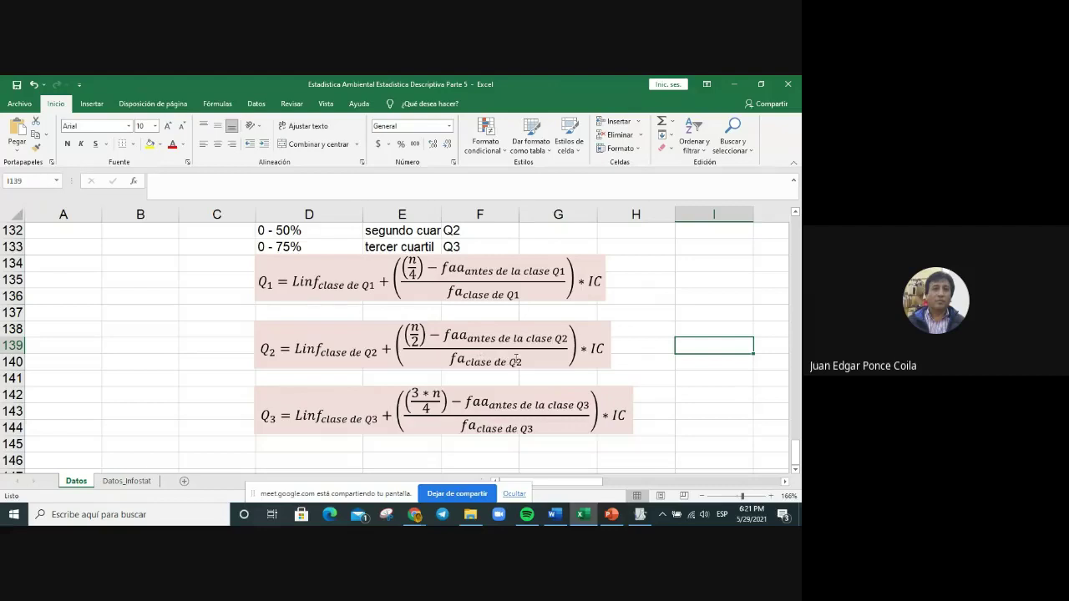
{"action": "scroll", "coordinate": [506, 368], "scroll_direction": "down", "scroll_amount": 1}
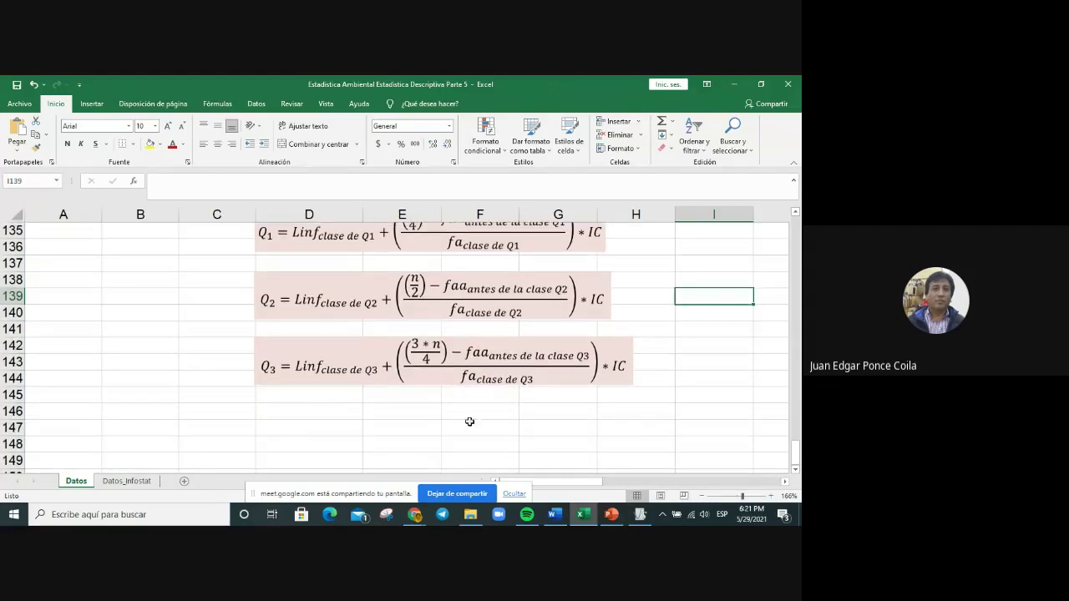
{"action": "left_click", "coordinate": [324, 409]}
{"action": "type", "text": "C"}
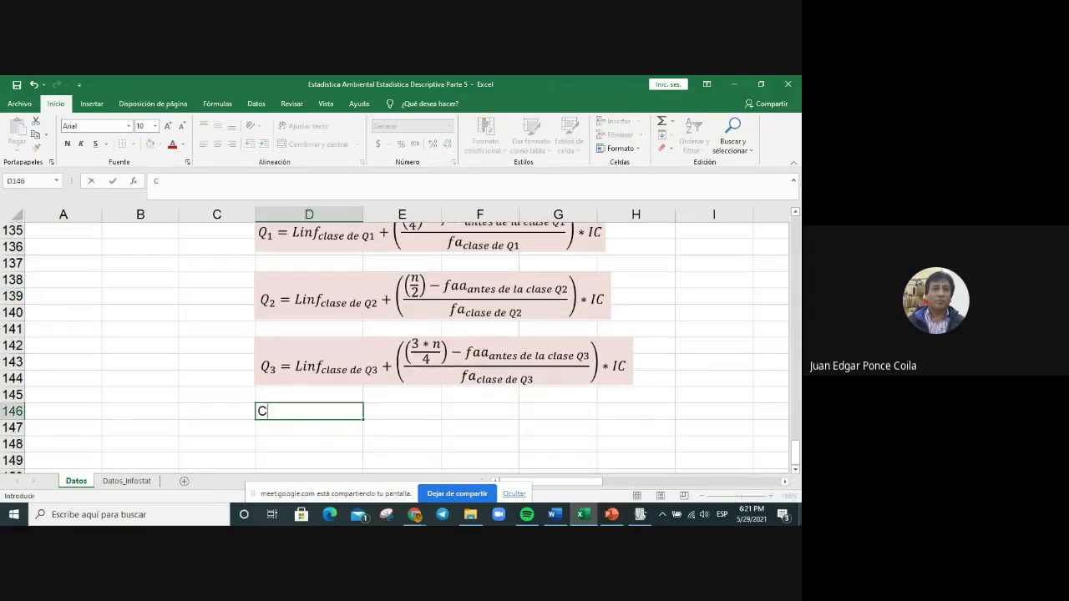
{"action": "key", "text": "BackSpace"}
{"action": "type", "text": "i"}
{"action": "type", "text": "¿"}
{"action": "type", "text": "Cuáles s"}
{"action": "type", "text": "on la"}
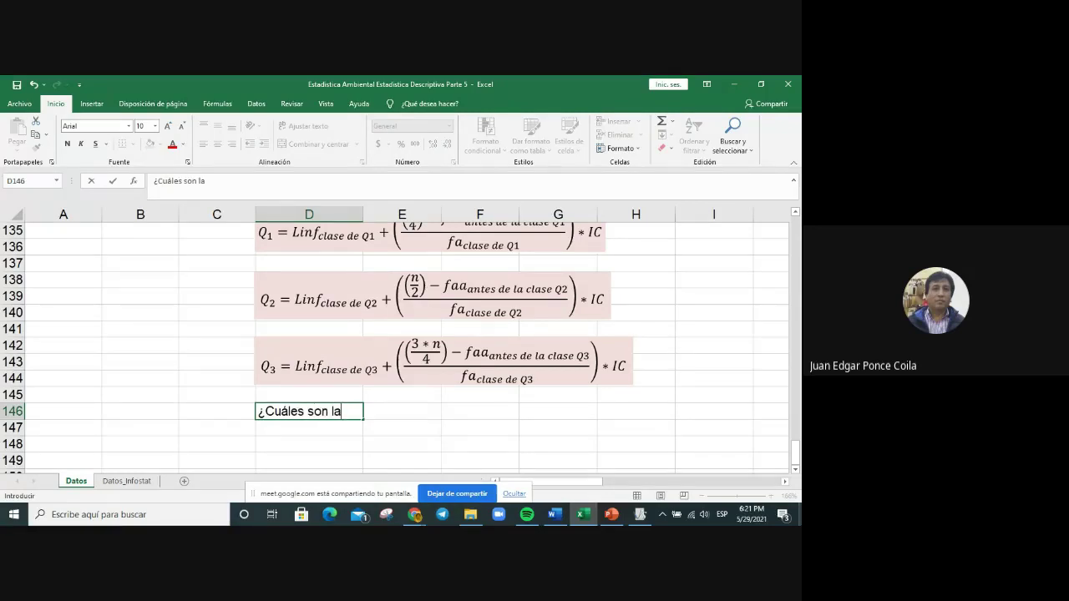
{"action": "type", "text": "s clases de los cuartiles"}
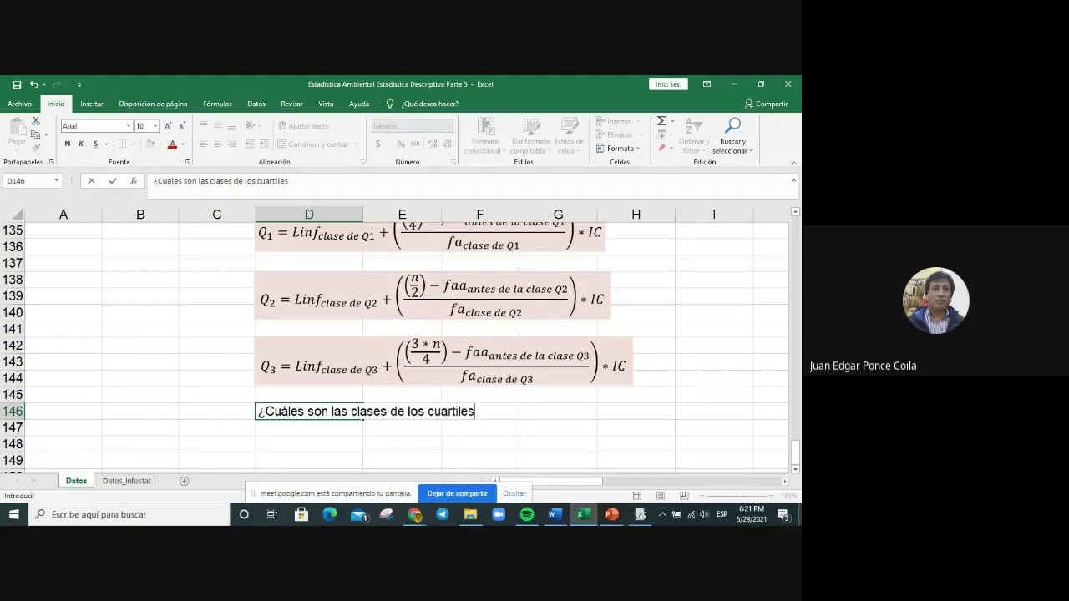
{"action": "type", "text": "?"}
{"action": "left_click", "coordinate": [648, 411]}
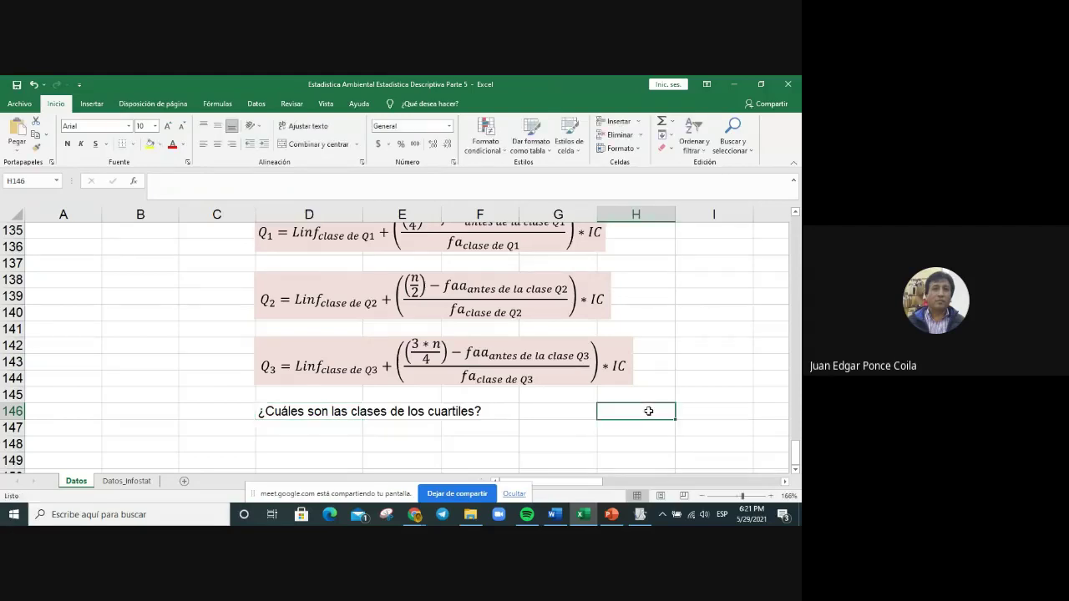
Step: Enter the labels "Clase de Q1", "Clase de Q2" and "Clase de Q3" in cells D147 to D149
{"action": "left_click", "coordinate": [306, 429]}
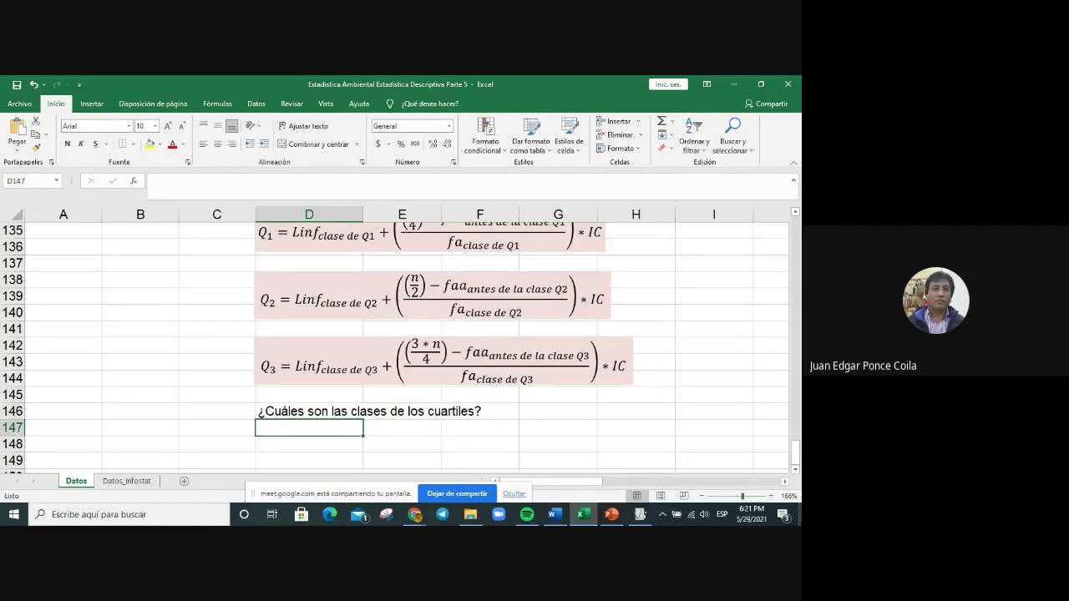
{"action": "type", "text": "Clase"}
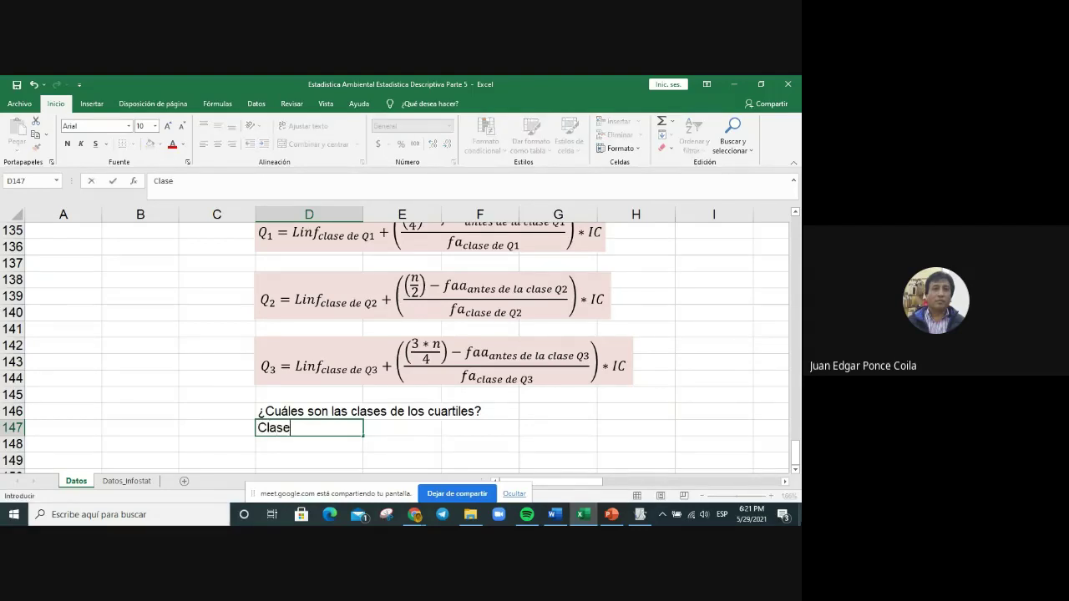
{"action": "type", "text": " de Q1"}
{"action": "key", "text": "Return"}
{"action": "type", "text": "Clase "}
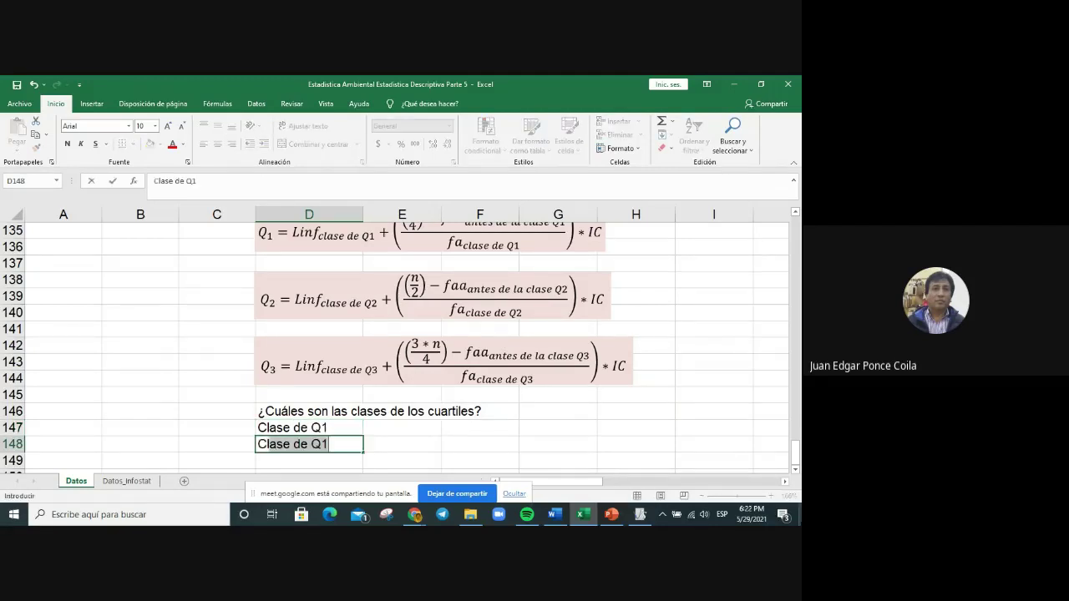
{"action": "type", "text": "de Q2"}
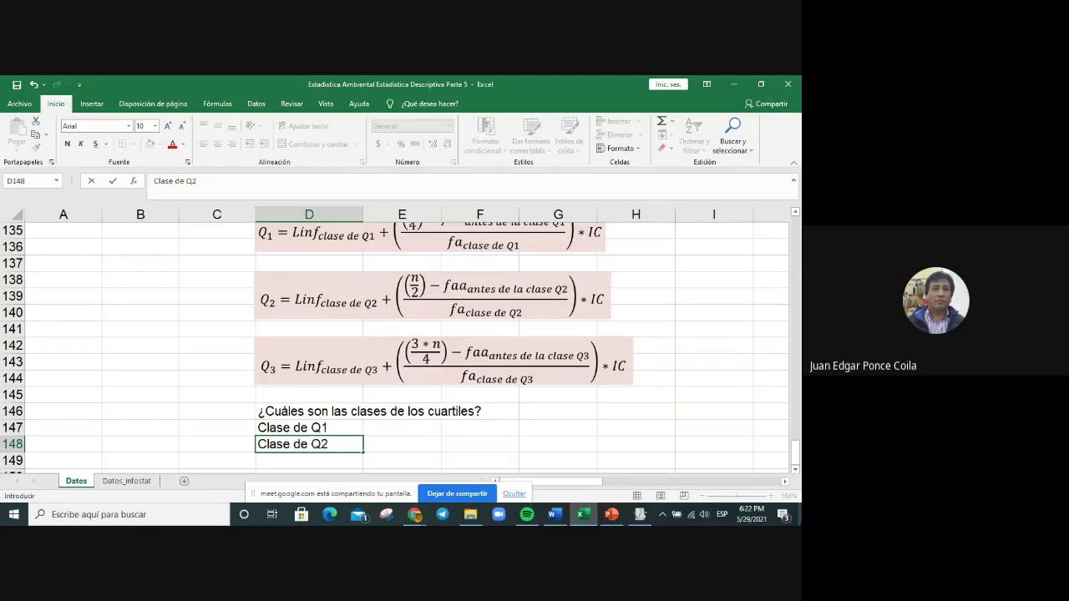
{"action": "key", "text": "Return"}
{"action": "type", "text": "Clase"}
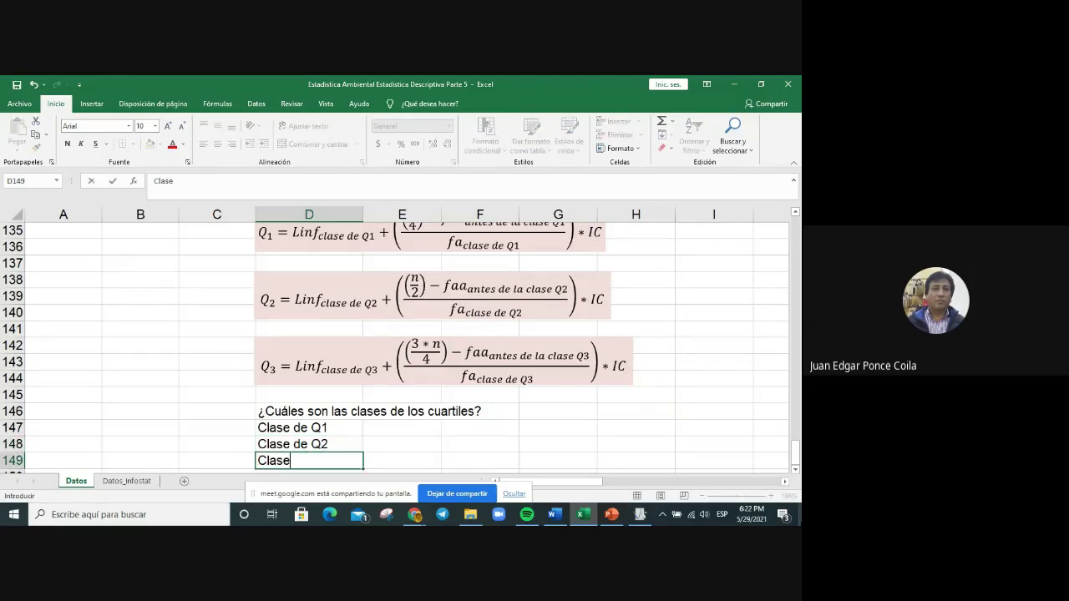
{"action": "type", "text": " de Q3"}
{"action": "key", "text": "Return"}
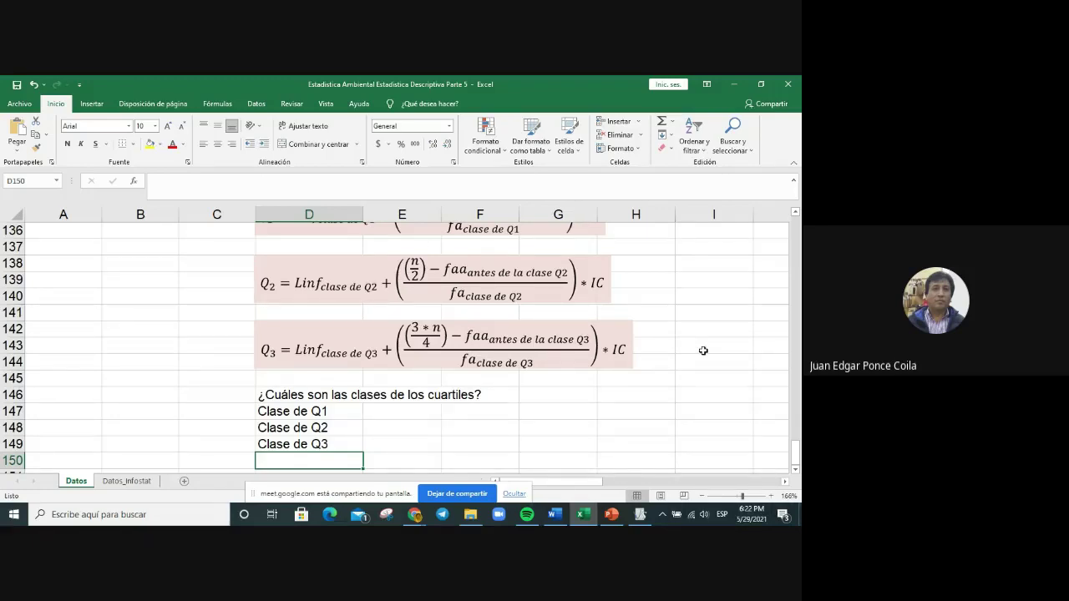
{"action": "scroll", "coordinate": [703, 351], "scroll_direction": "up", "scroll_amount": 1}
{"action": "scroll", "coordinate": [703, 351], "scroll_direction": "down", "scroll_amount": 1}
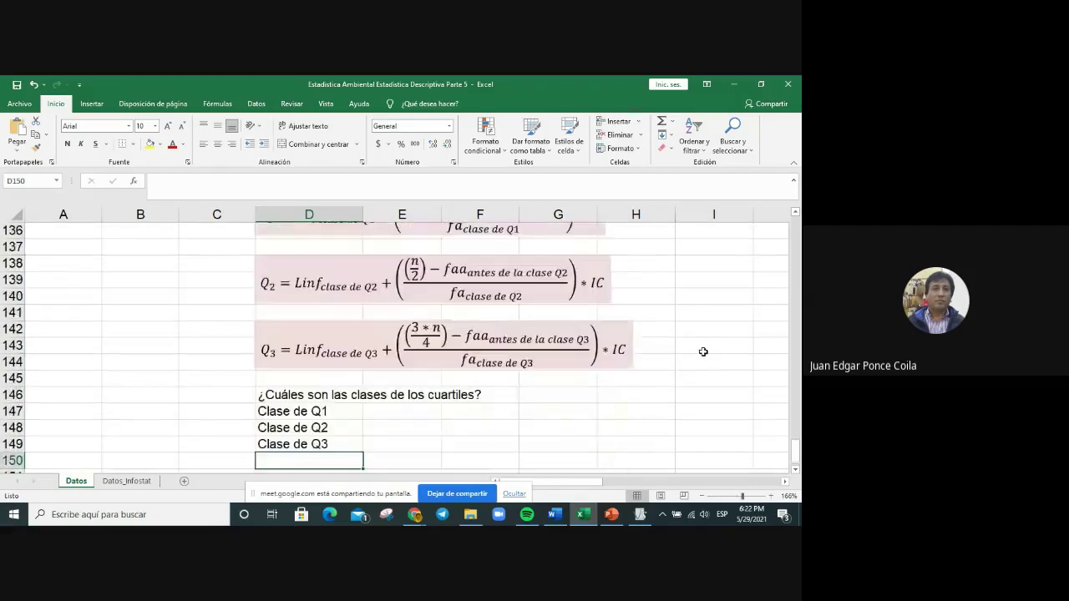
{"action": "left_click", "coordinate": [370, 426]}
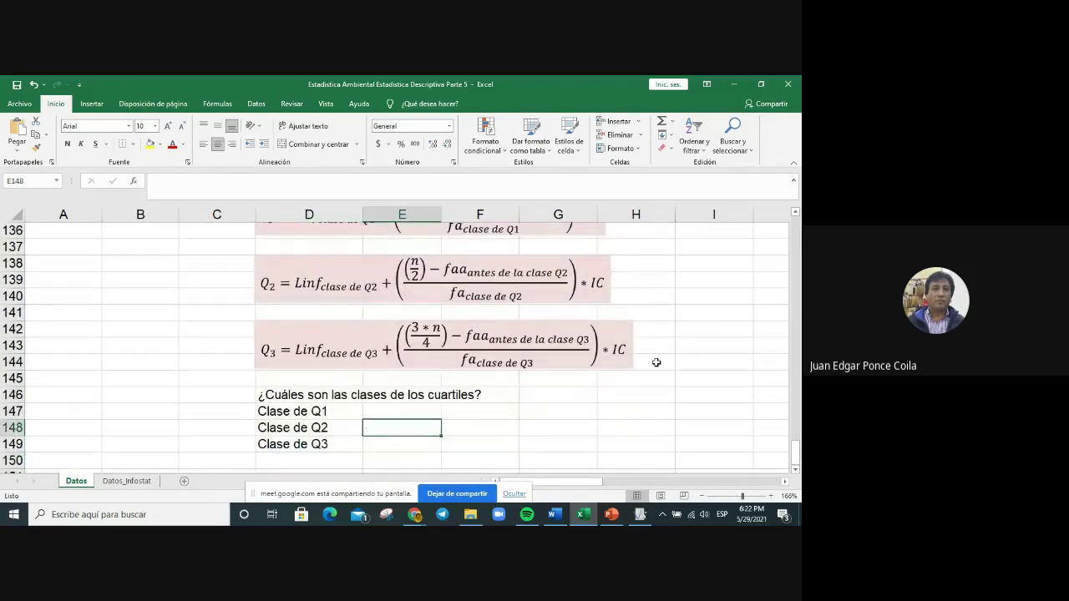
Step: Fill the cumulative relative frequency intervals of classes 3 and 4 (cells N14 and N15) with yellow in the frequency table
{"action": "scroll", "coordinate": [671, 336], "scroll_direction": "up", "scroll_amount": 5}
{"action": "scroll", "coordinate": [671, 337], "scroll_direction": "up", "scroll_amount": 16}
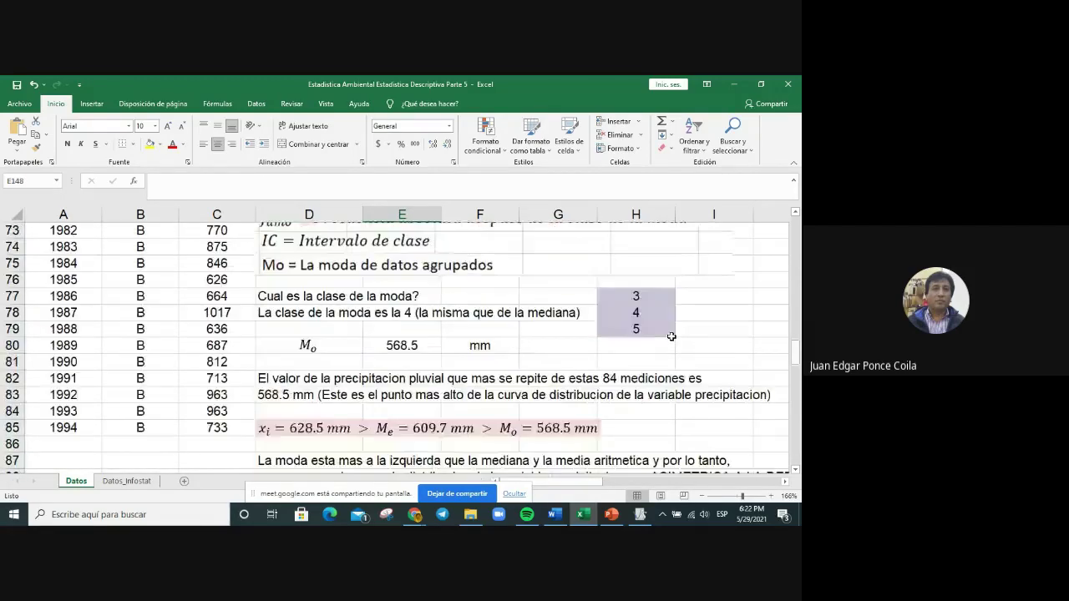
{"action": "scroll", "coordinate": [671, 336], "scroll_direction": "up", "scroll_amount": 17}
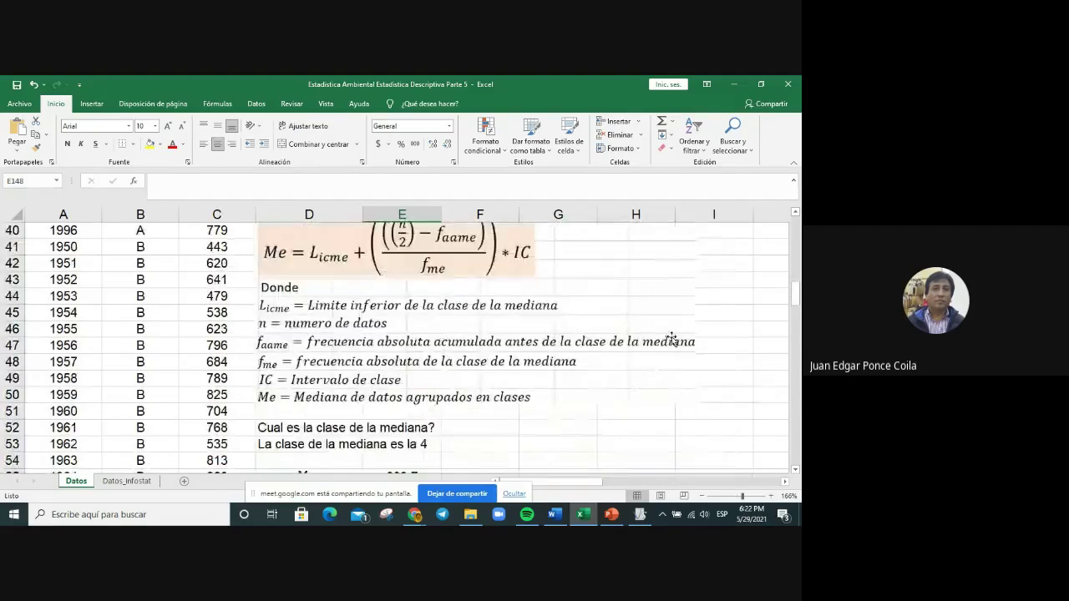
{"action": "scroll", "coordinate": [672, 337], "scroll_direction": "up", "scroll_amount": 6}
{"action": "scroll", "coordinate": [671, 337], "scroll_direction": "down", "scroll_amount": 2}
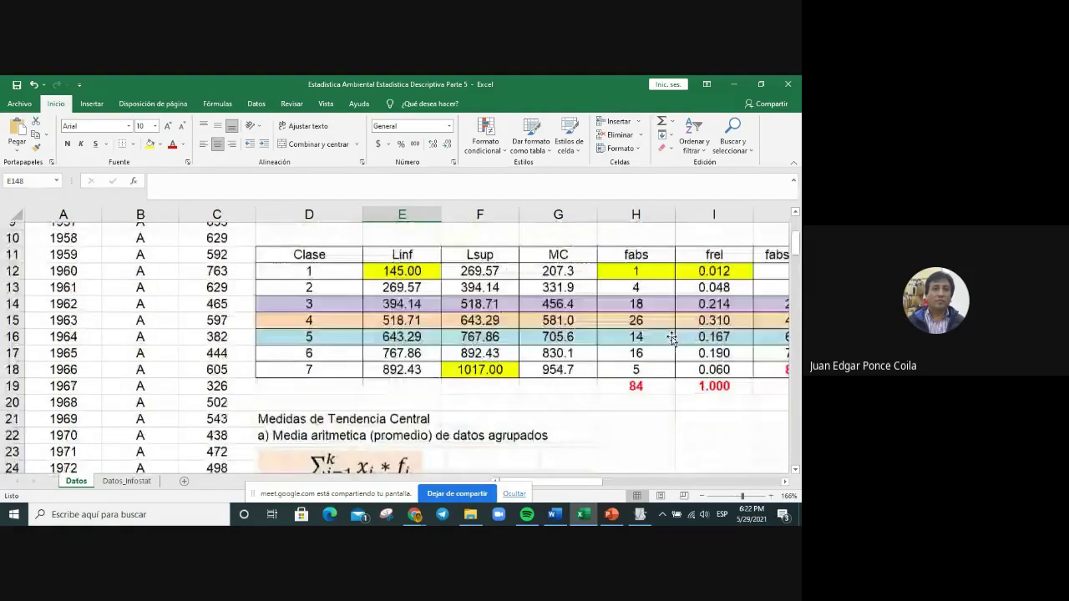
{"action": "left_click", "coordinate": [781, 482]}
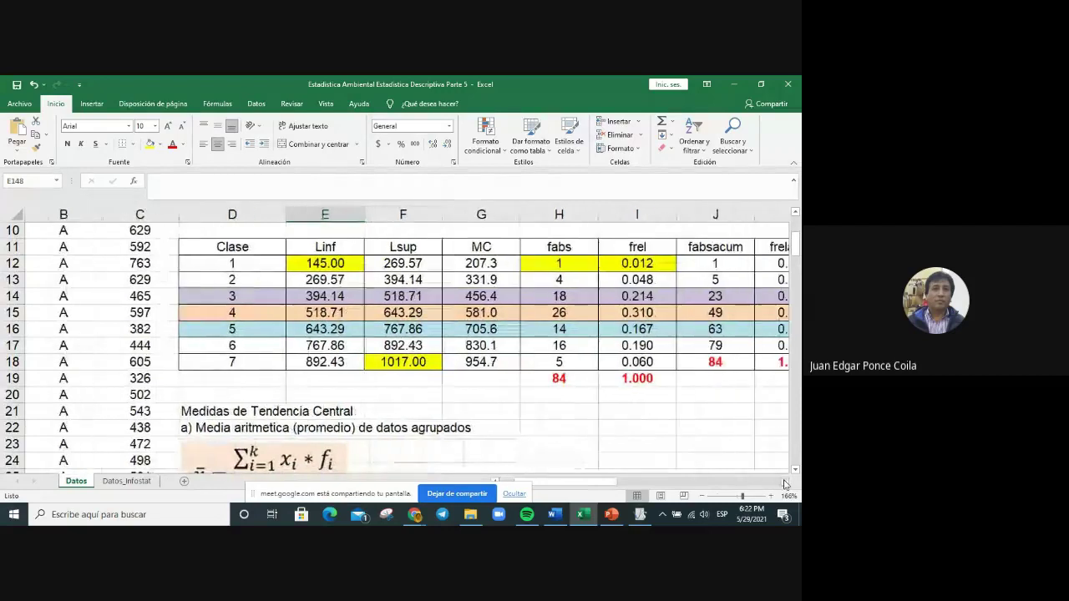
{"action": "left_click", "coordinate": [782, 482]}
{"action": "left_click", "coordinate": [783, 483]}
{"action": "left_click", "coordinate": [783, 483]}
{"action": "left_click", "coordinate": [782, 483]}
{"action": "left_click", "coordinate": [783, 483]}
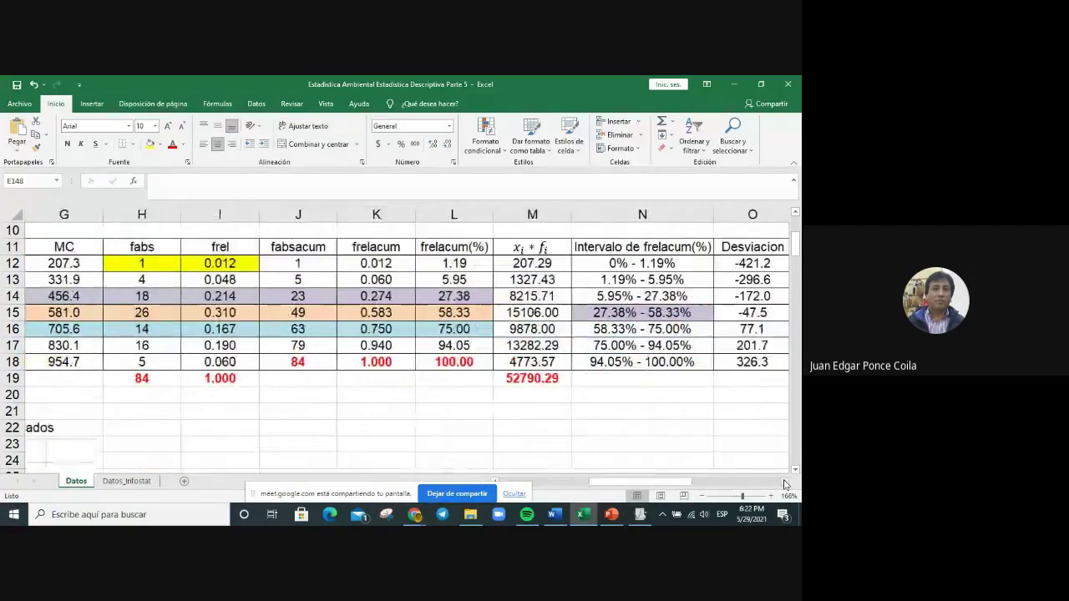
{"action": "left_click", "coordinate": [782, 483]}
{"action": "left_click", "coordinate": [784, 482]}
{"action": "left_click", "coordinate": [783, 483]}
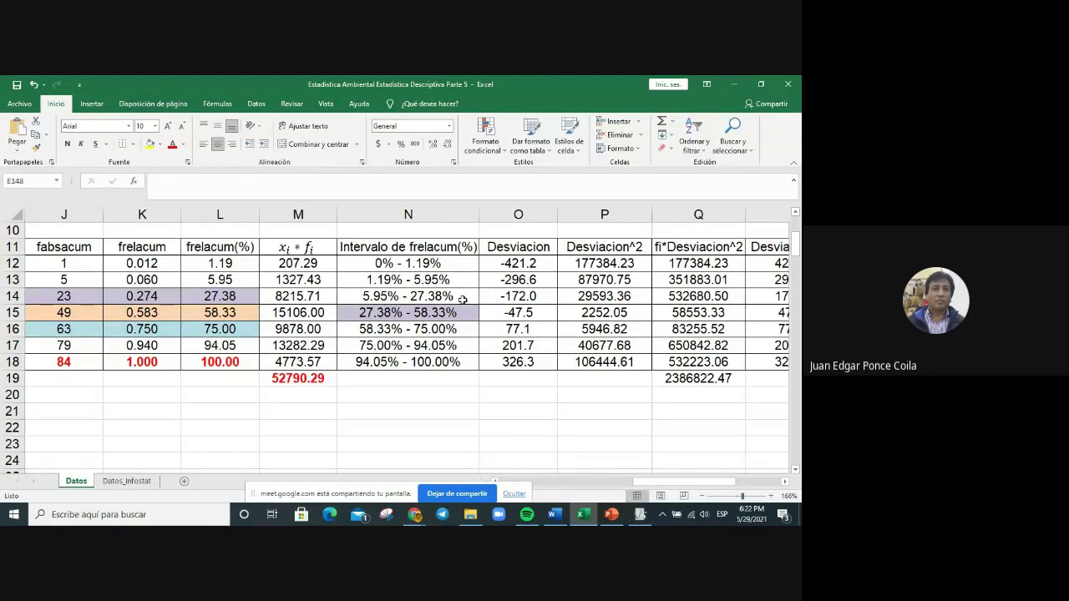
{"action": "left_click", "coordinate": [357, 294]}
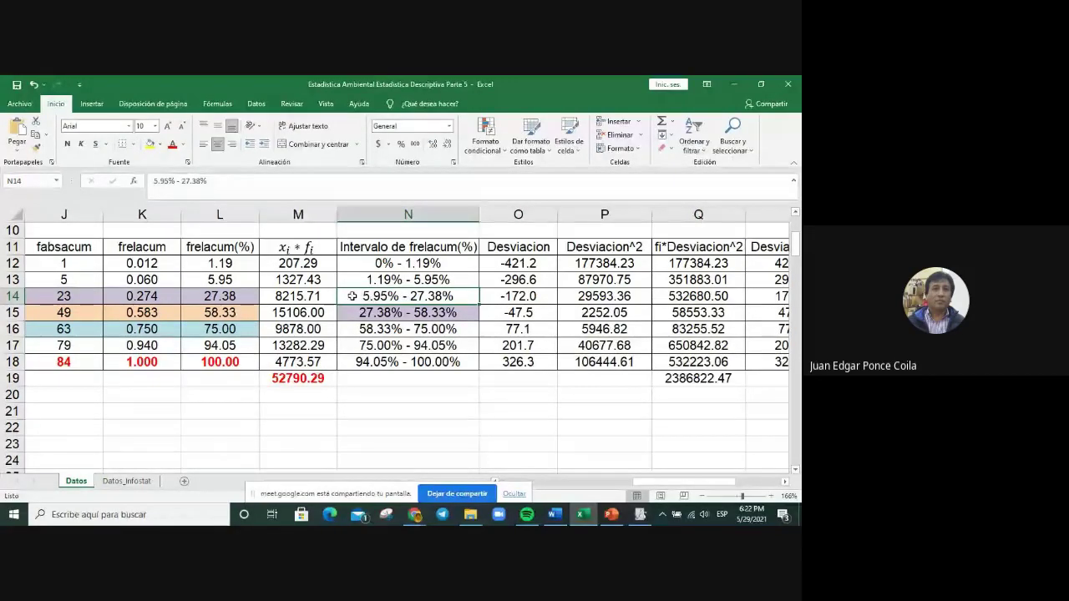
{"action": "left_click", "coordinate": [162, 148]}
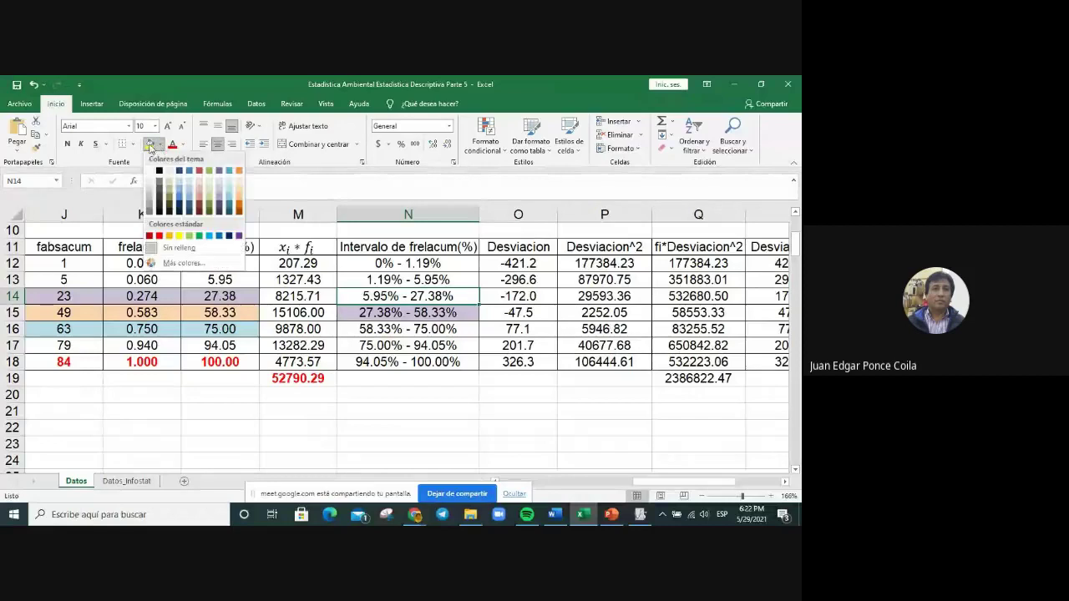
{"action": "left_click", "coordinate": [183, 242]}
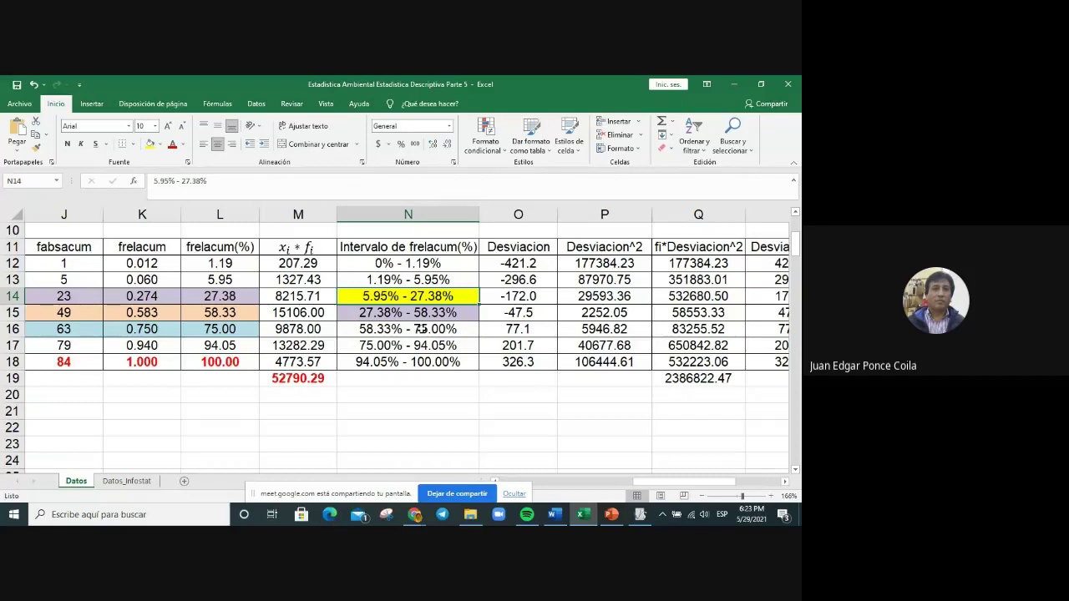
{"action": "left_click", "coordinate": [373, 312]}
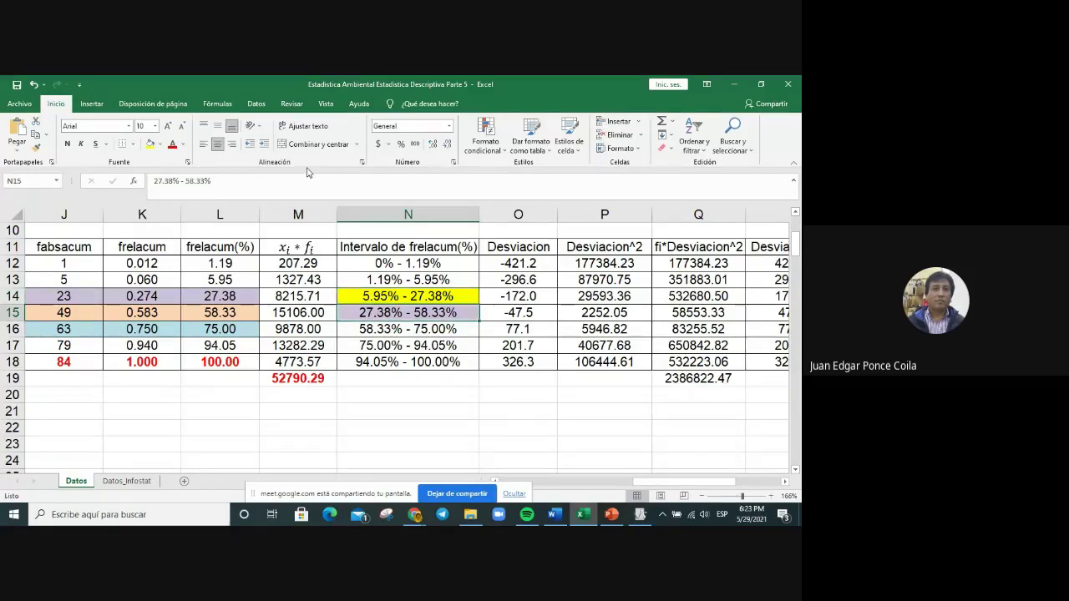
{"action": "left_click", "coordinate": [150, 143]}
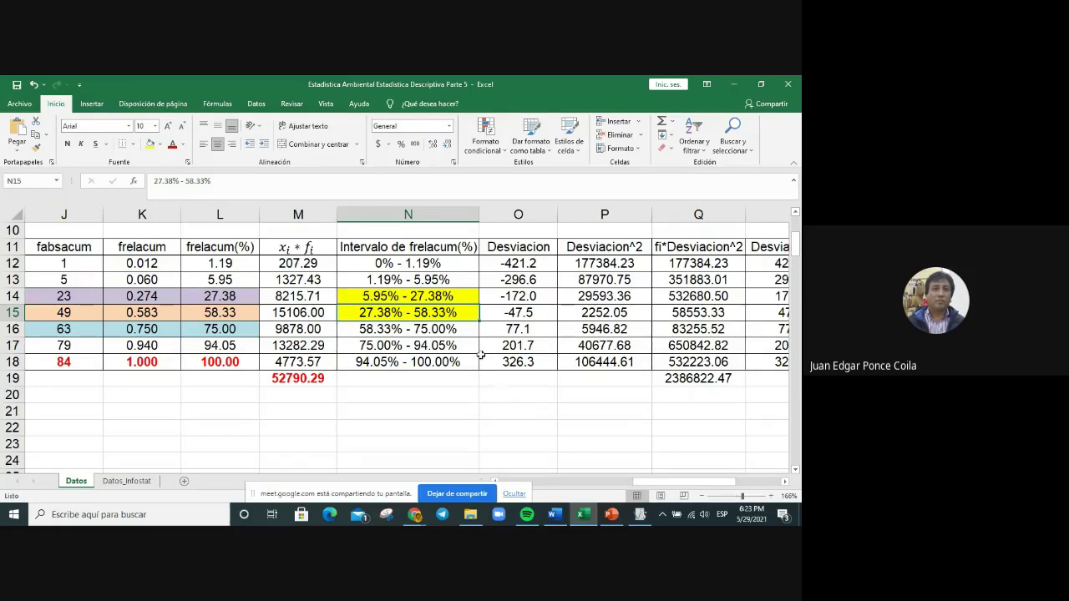
Step: Examine the class 5 row of the frequency table, from its cumulative percentage interval back to its class limits
{"action": "left_click", "coordinate": [444, 332]}
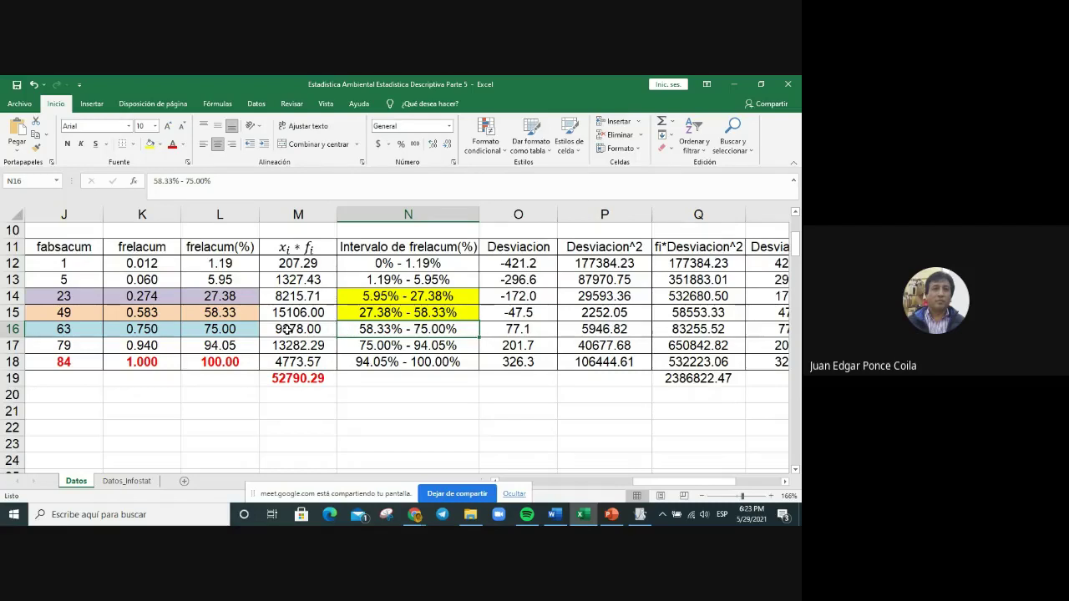
{"action": "left_click", "coordinate": [79, 333]}
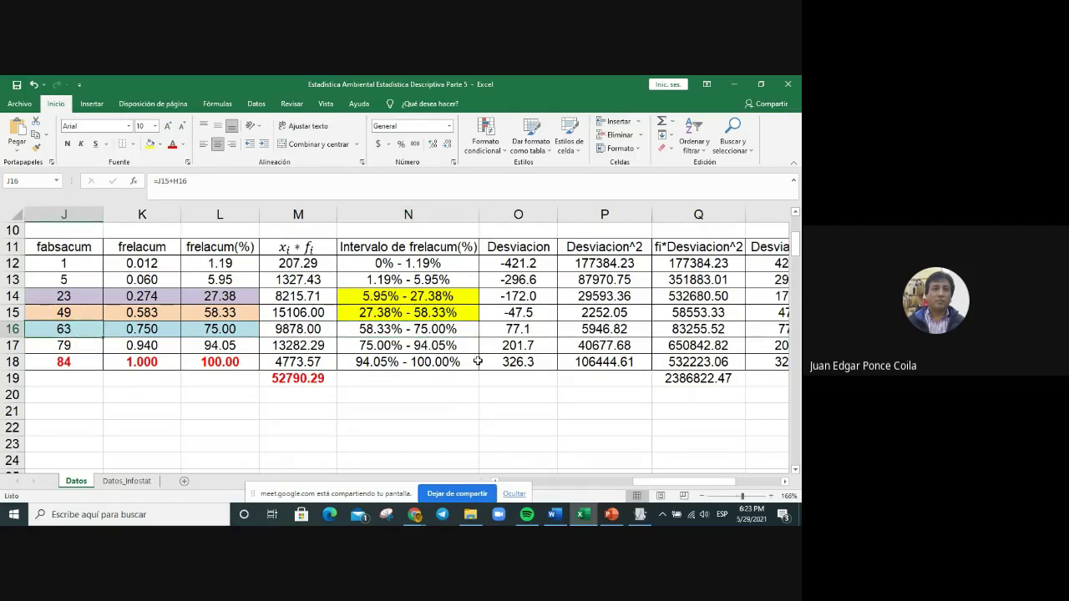
{"action": "key", "text": "Left"}
{"action": "key", "text": "Left"}
{"action": "key", "text": "Left"}
{"action": "key", "text": "Left"}
{"action": "key", "text": "Left"}
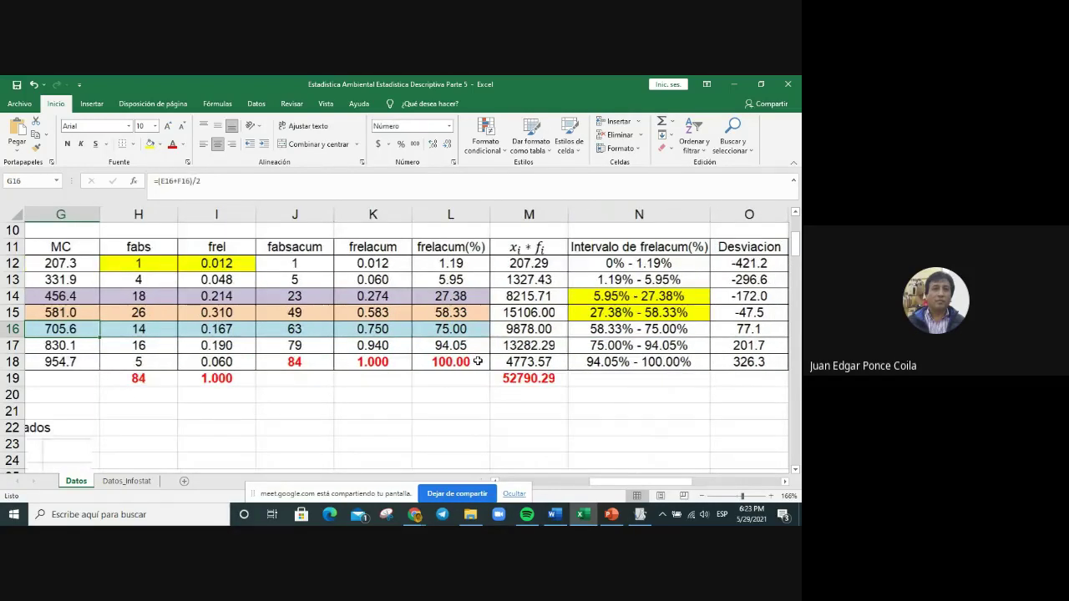
{"action": "key", "text": "Right"}
{"action": "key", "text": "Right"}
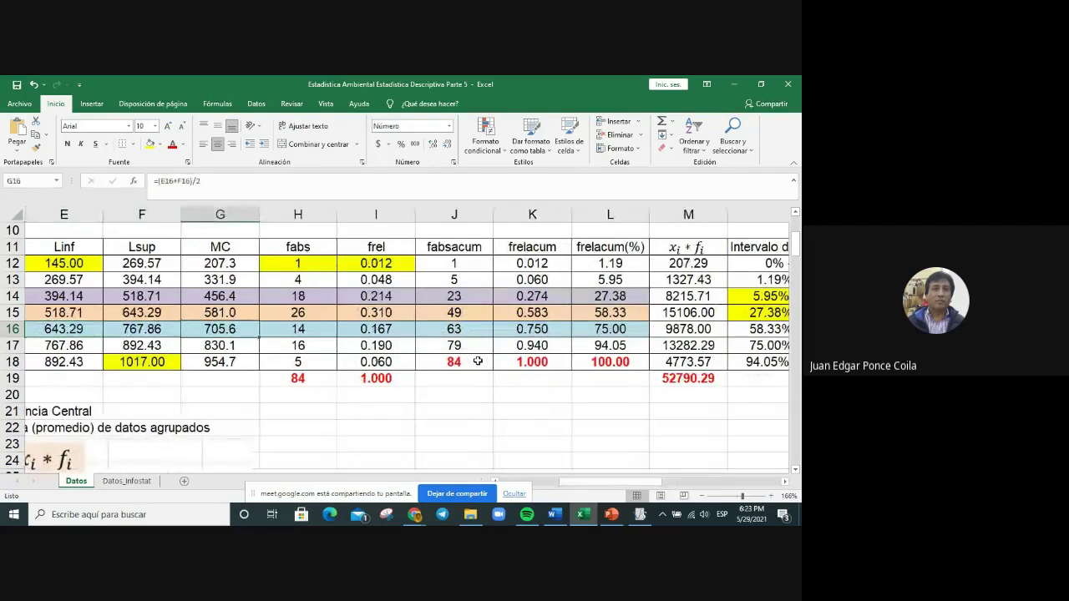
{"action": "key", "text": "Left"}
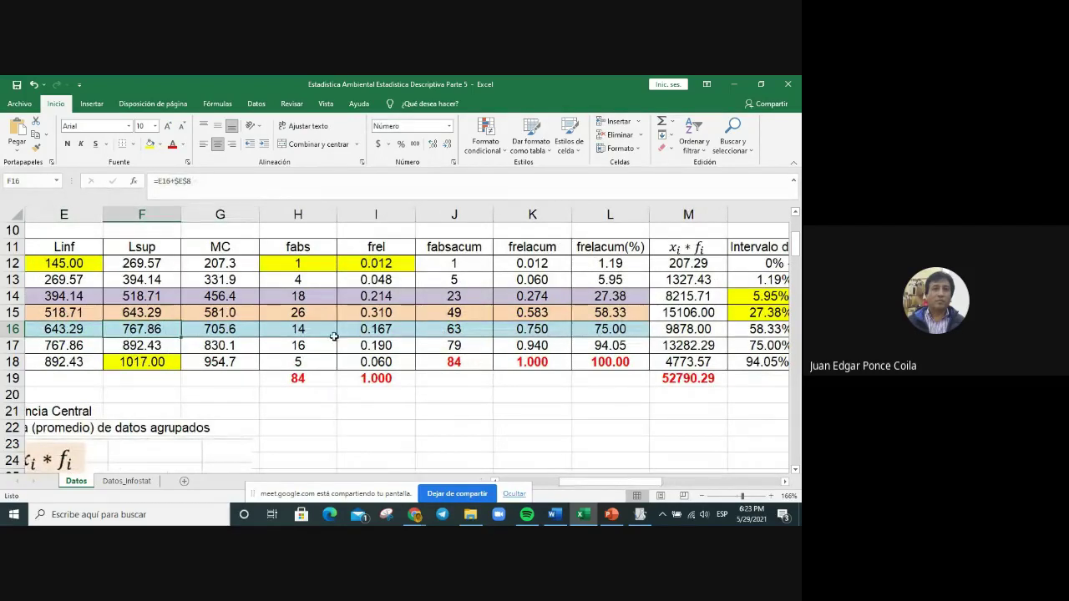
Step: Fill the cumulative relative frequency interval of class 5 (cell N16) with yellow
{"action": "left_click", "coordinate": [743, 482]}
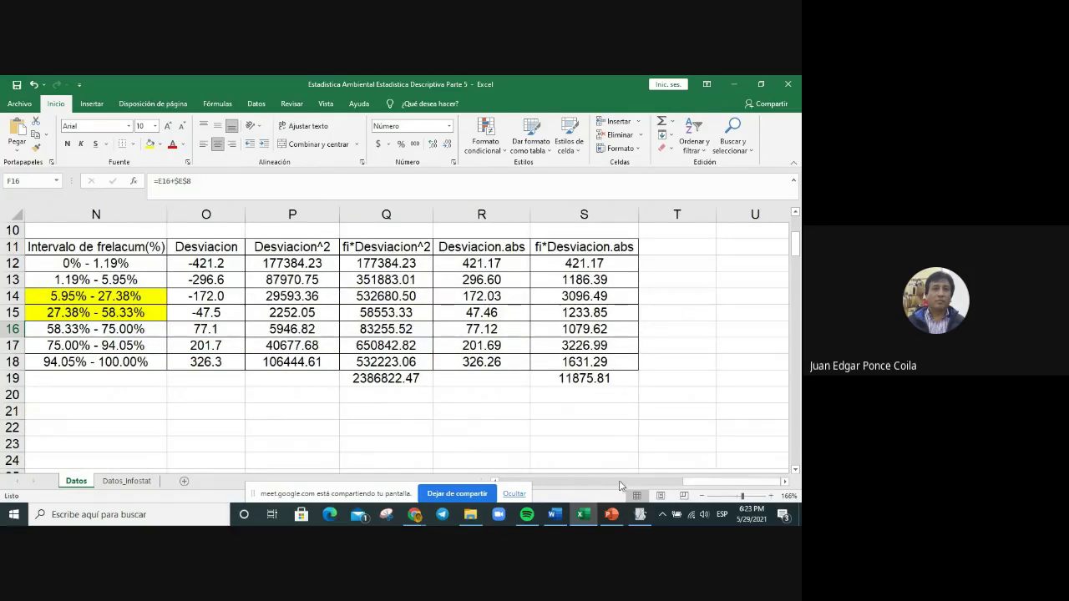
{"action": "left_click_drag", "start_coordinate": [710, 483], "coordinate": [700, 483]}
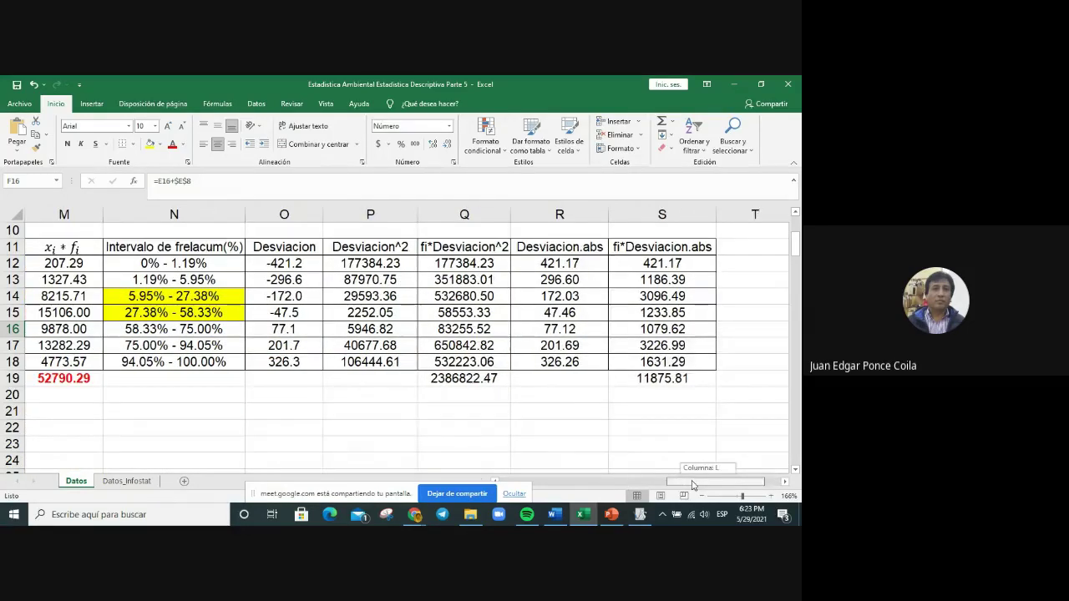
{"action": "left_click", "coordinate": [175, 333]}
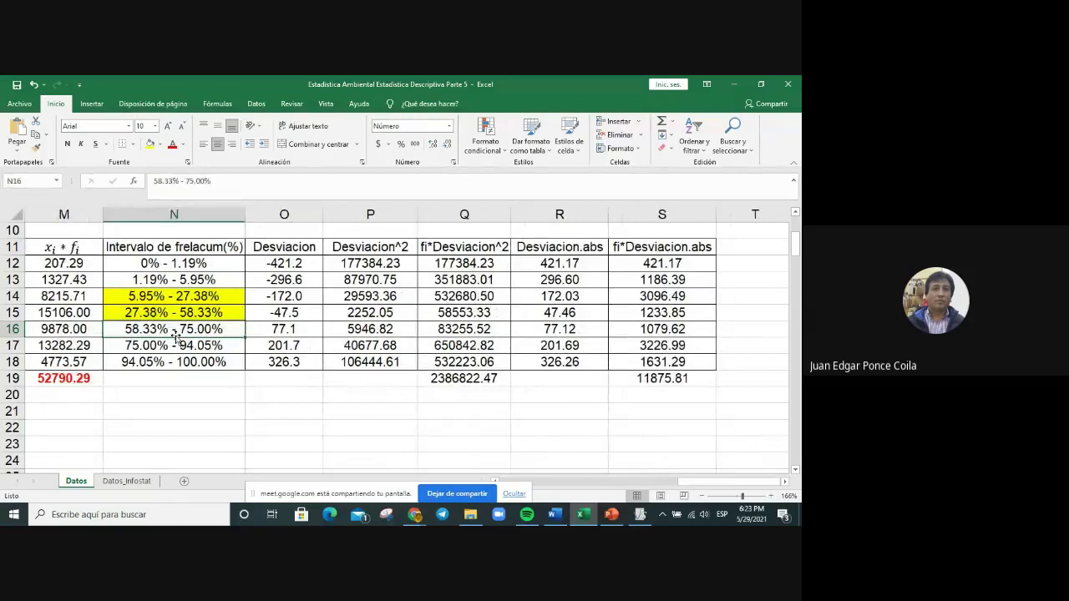
{"action": "left_click", "coordinate": [151, 144]}
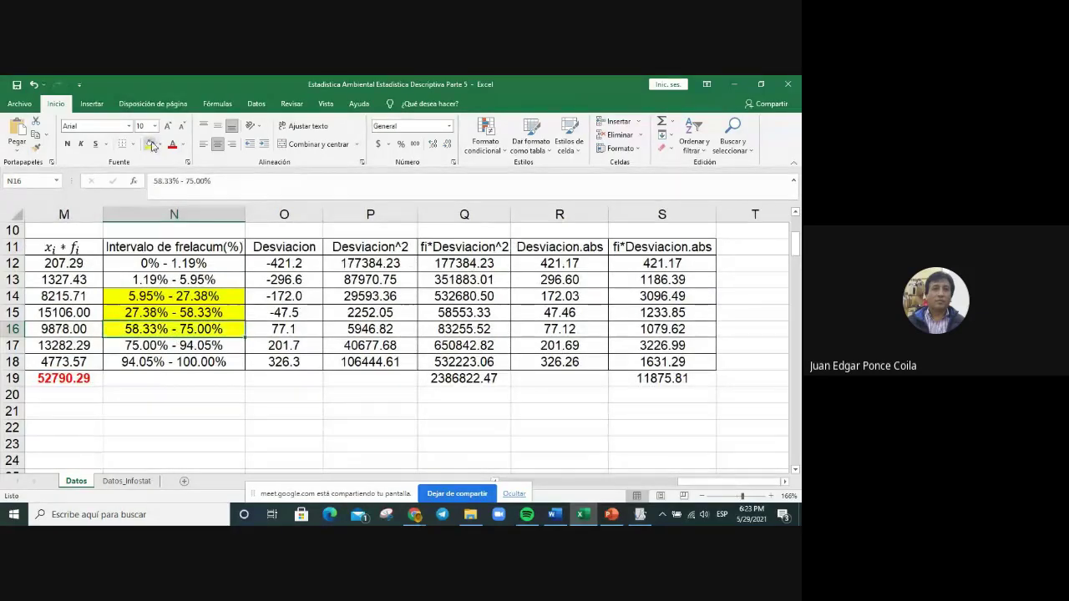
Step: Review the cumulative relative frequency intervals in cells N12 to N16 to identify which classes contain the quartiles
{"action": "left_click", "coordinate": [185, 262]}
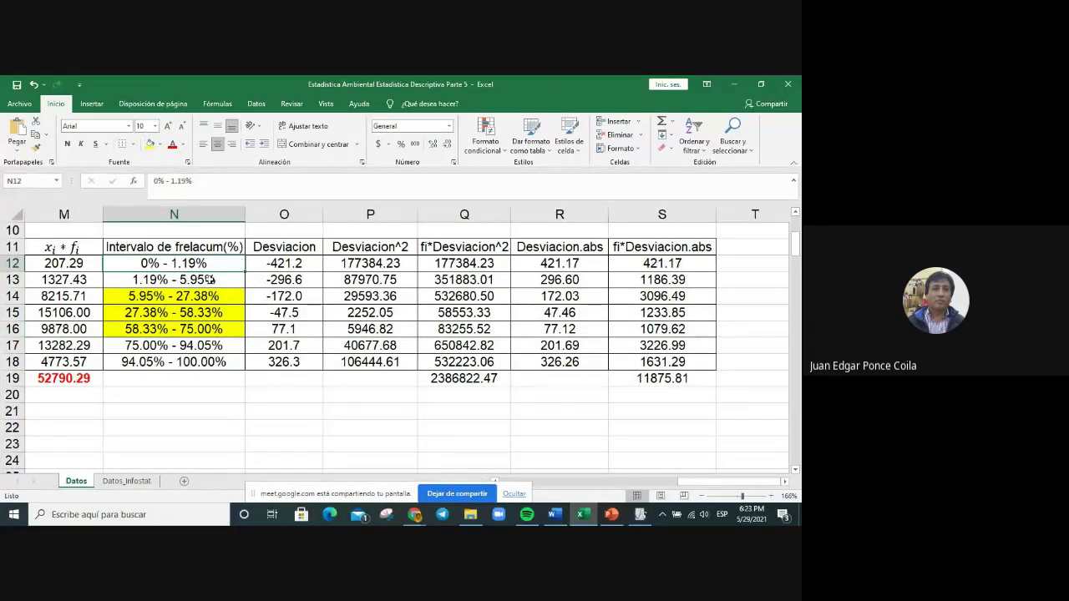
{"action": "left_click", "coordinate": [167, 276]}
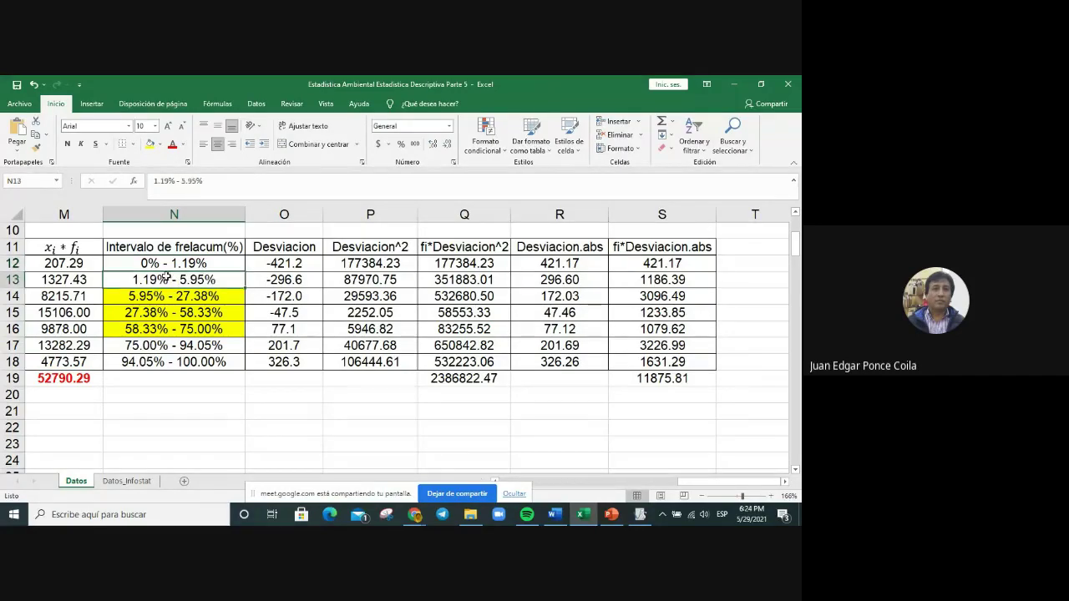
{"action": "left_click", "coordinate": [167, 294]}
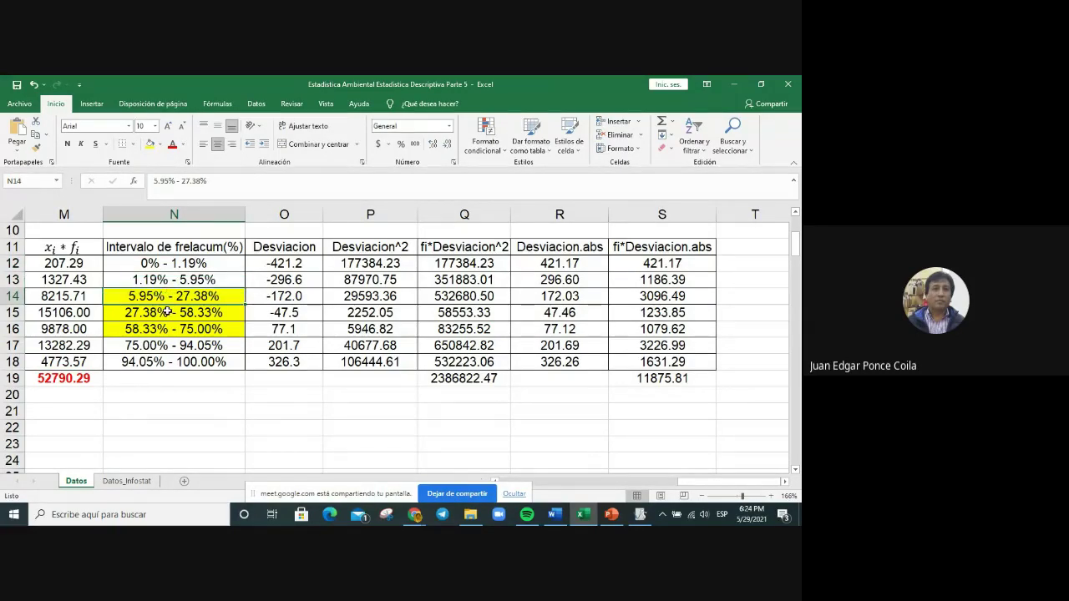
{"action": "left_click", "coordinate": [167, 311]}
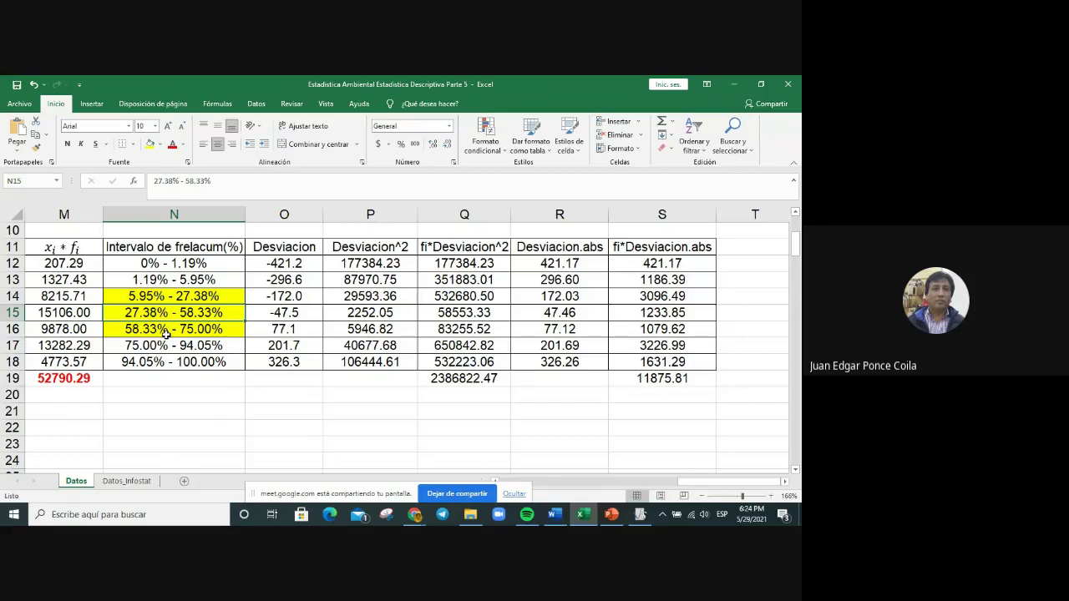
{"action": "left_click", "coordinate": [165, 333]}
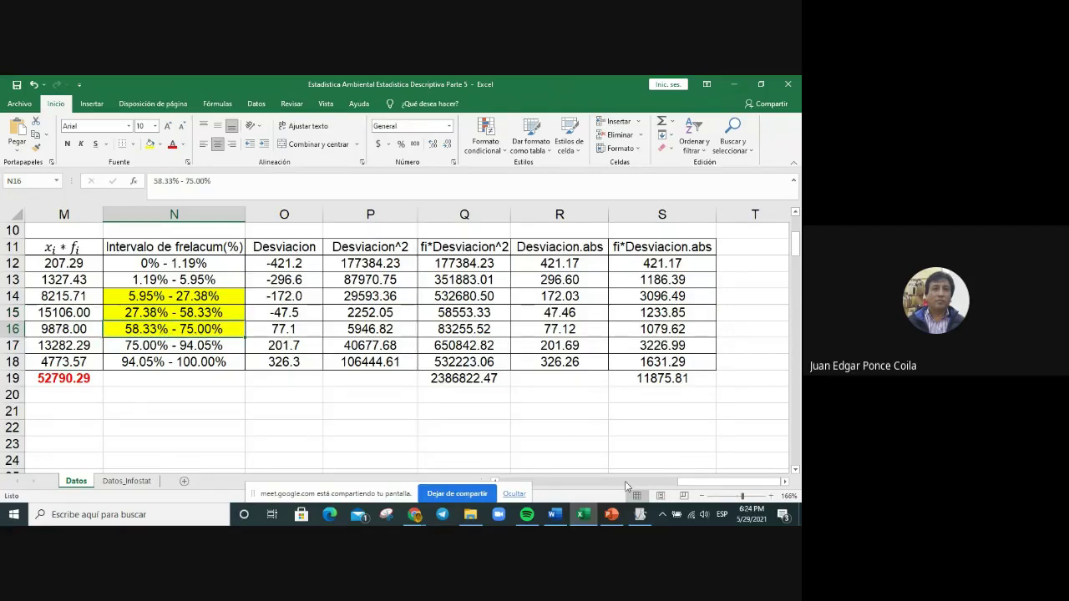
{"action": "left_click", "coordinate": [140, 297]}
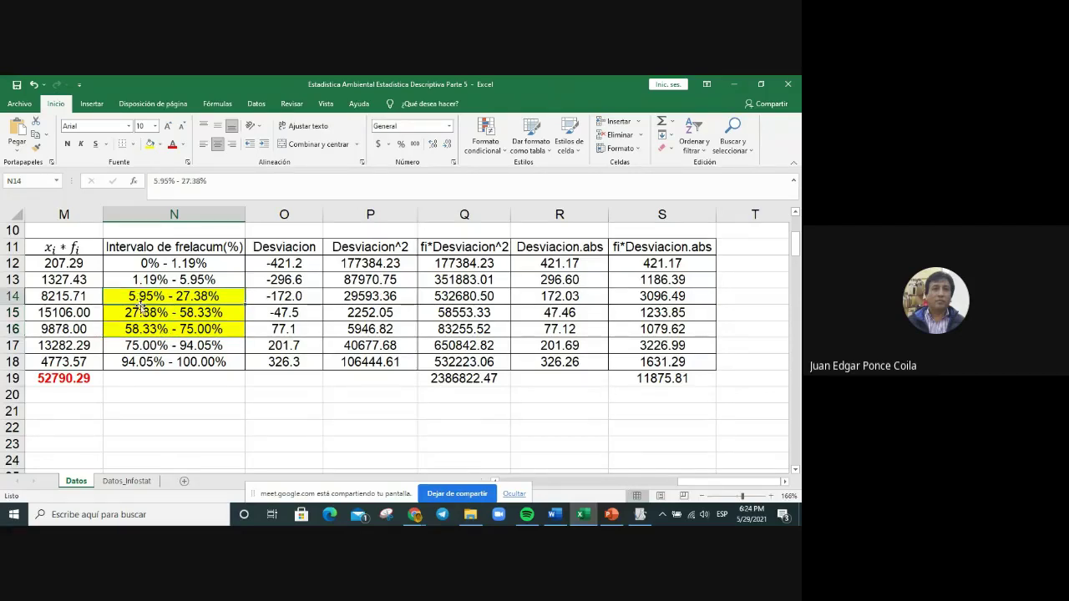
{"action": "left_click", "coordinate": [138, 314]}
{"action": "left_click", "coordinate": [138, 328]}
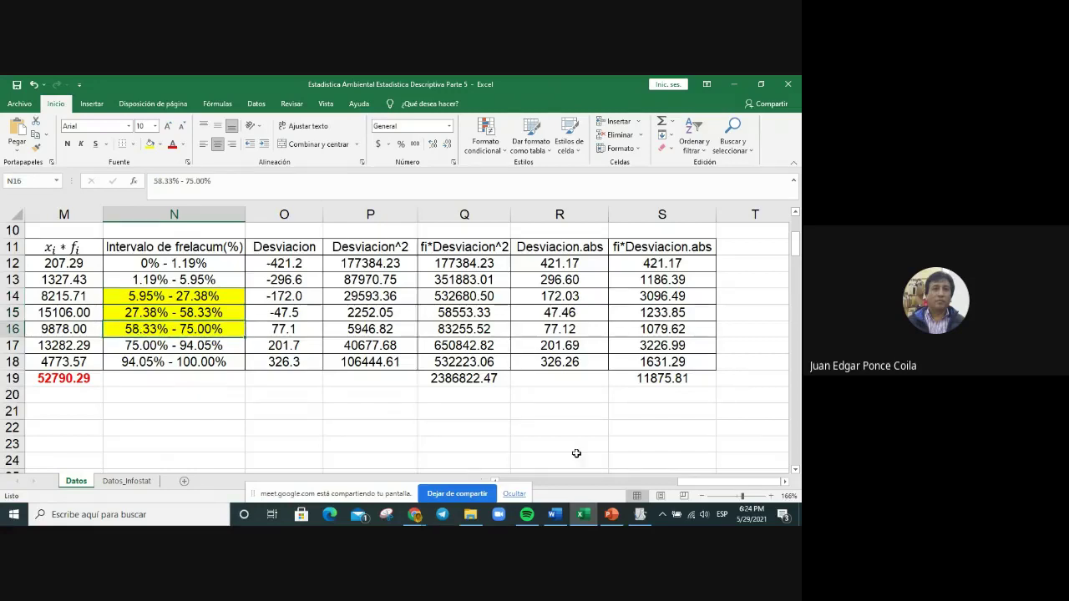
Step: Enter "Es la clase 3" in cell E147, beside the "Clase de Q1" label
{"action": "scroll", "coordinate": [574, 440], "scroll_direction": "left", "scroll_amount": 3}
{"action": "scroll", "coordinate": [575, 440], "scroll_direction": "down", "scroll_amount": 15}
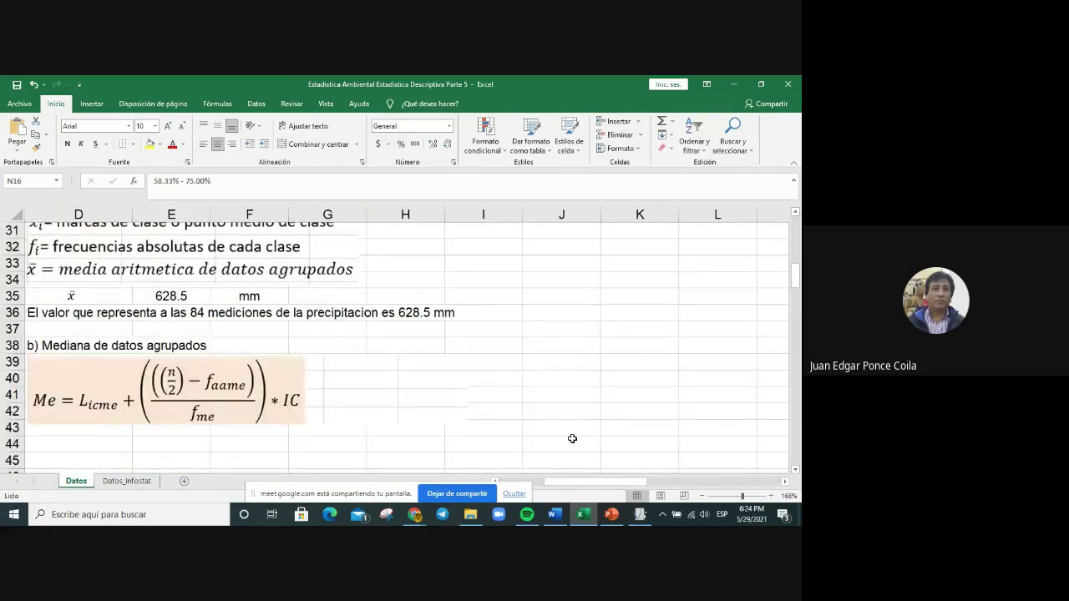
{"action": "scroll", "coordinate": [609, 410], "scroll_direction": "left", "scroll_amount": 1}
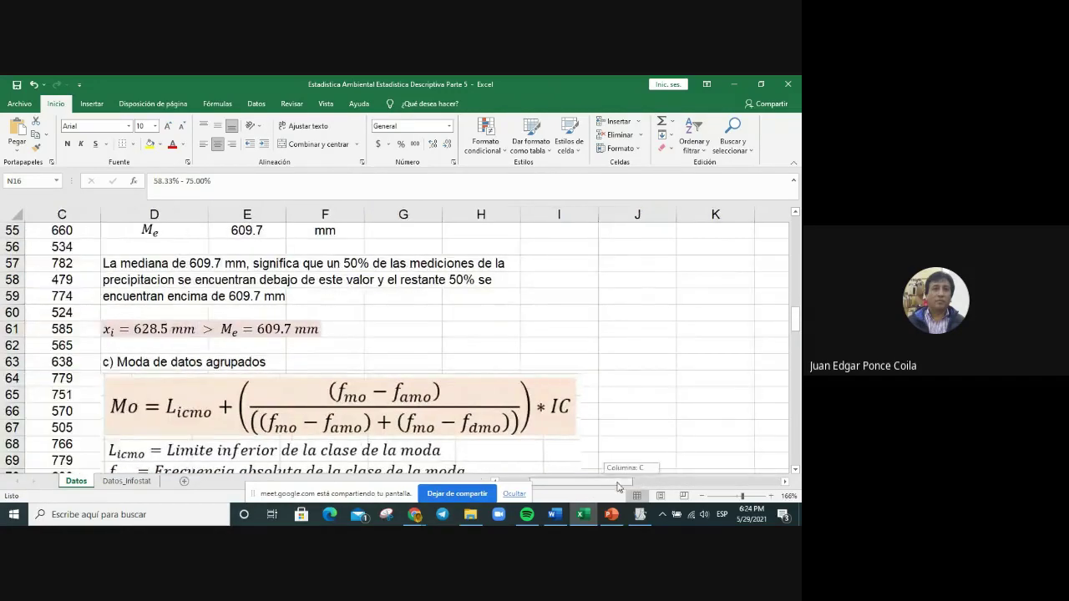
{"action": "scroll", "coordinate": [609, 418], "scroll_direction": "down", "scroll_amount": 12}
{"action": "scroll", "coordinate": [609, 418], "scroll_direction": "down", "scroll_amount": 6}
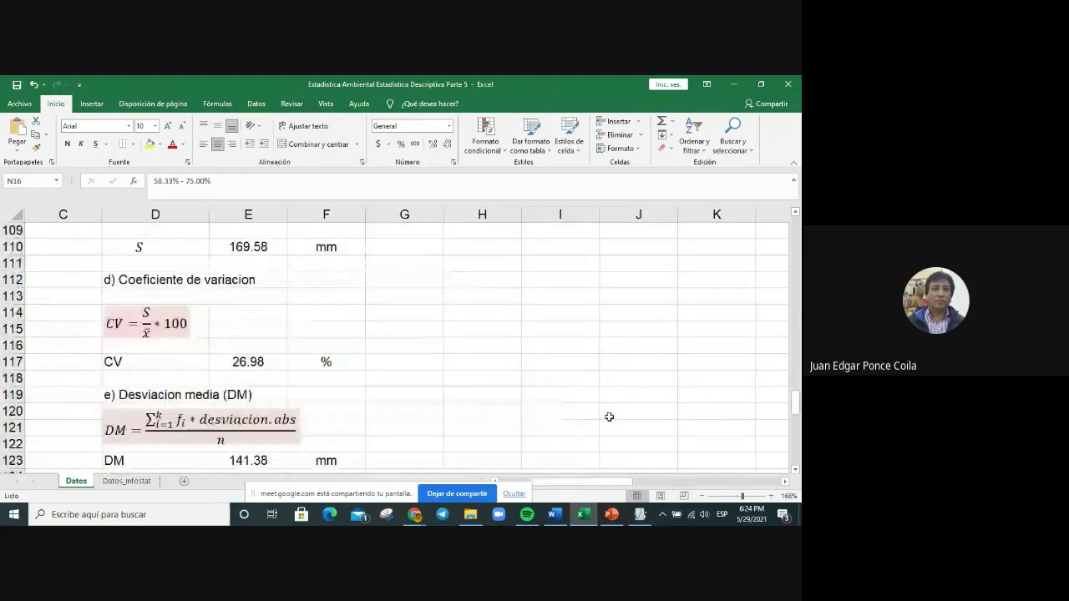
{"action": "scroll", "coordinate": [609, 417], "scroll_direction": "down", "scroll_amount": 11}
{"action": "left_click", "coordinate": [244, 325]}
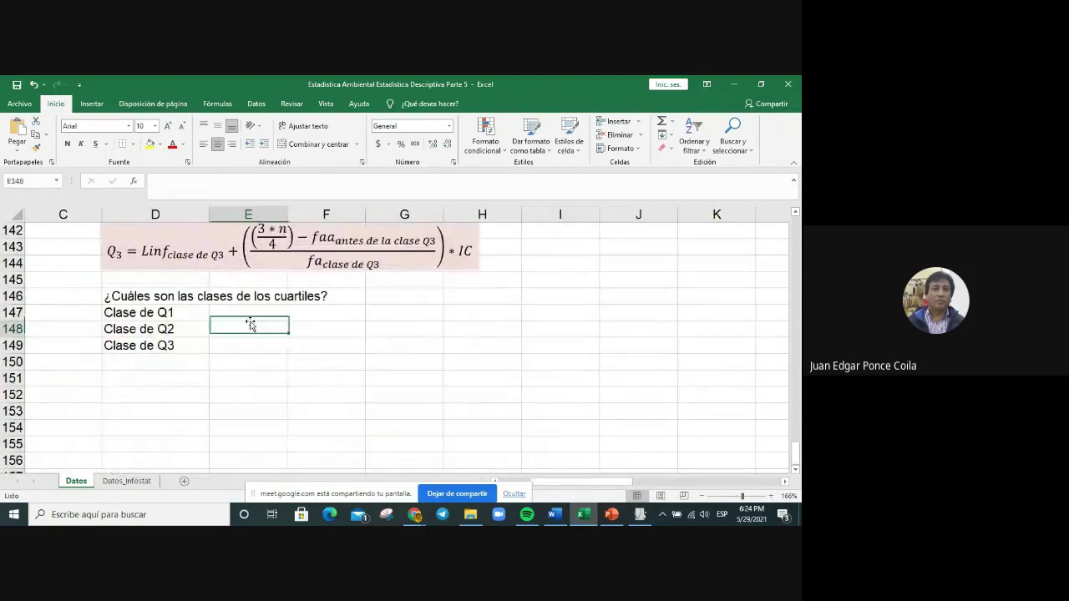
{"action": "left_click", "coordinate": [284, 311]}
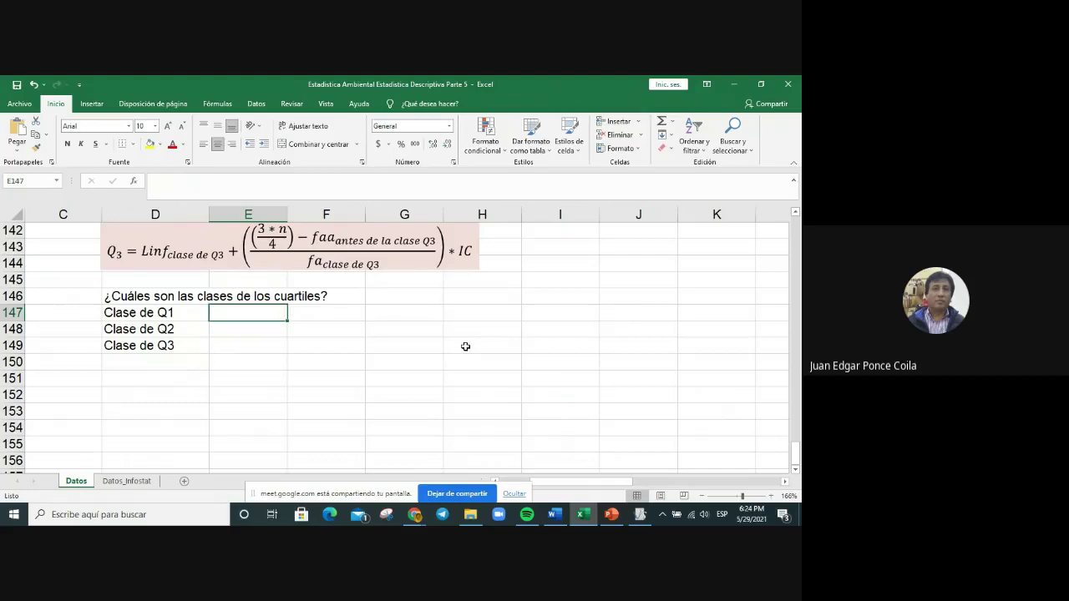
{"action": "type", "text": "C"}
{"action": "key", "text": "BackSpace"}
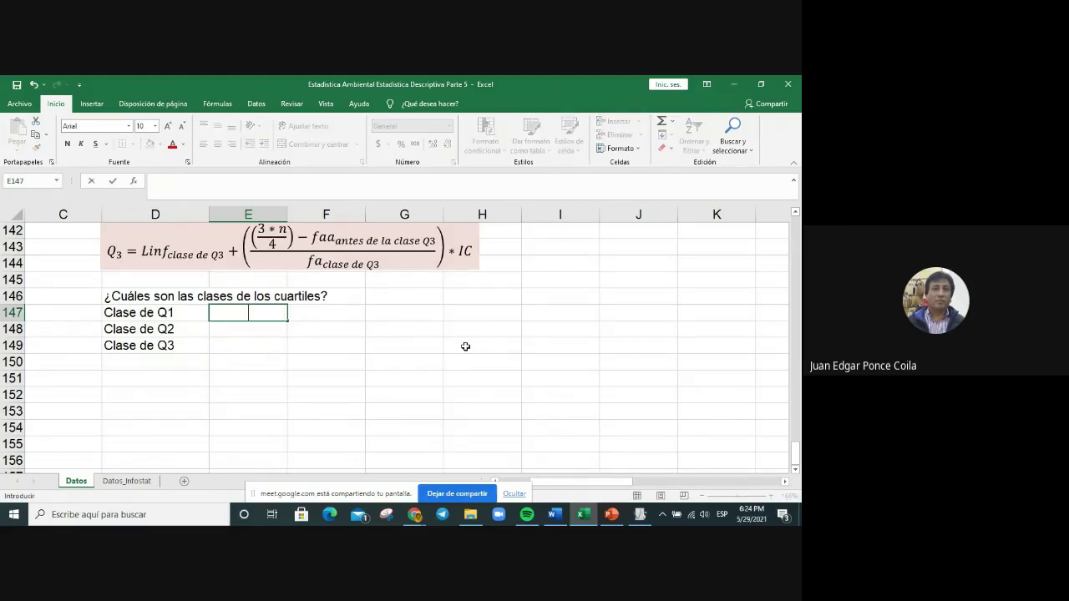
{"action": "type", "text": "Es la clase 3"}
{"action": "key", "text": "Return"}
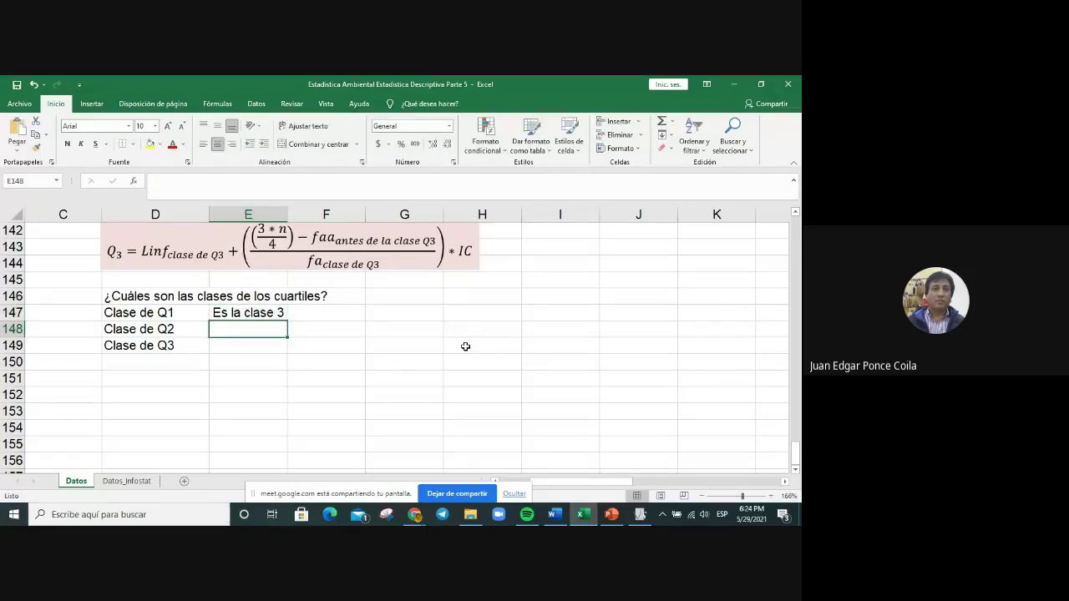
Step: Enter "Es la clase 4" in cell E148 for Q2 and "Es la clase 5" in cell E149 for Q3
{"action": "type", "text": "Es la clase "}
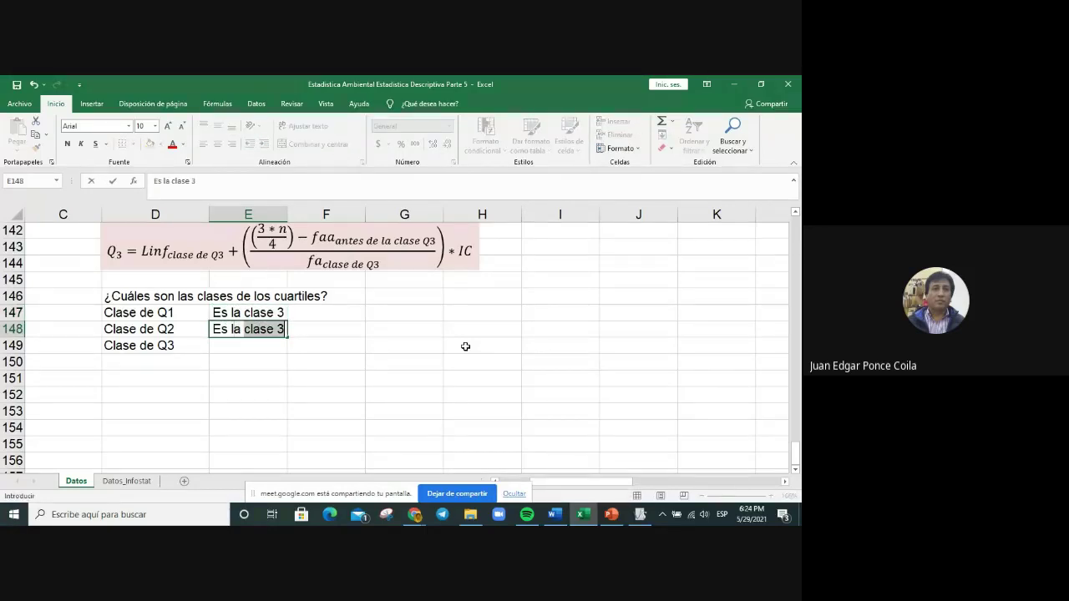
{"action": "type", "text": "4"}
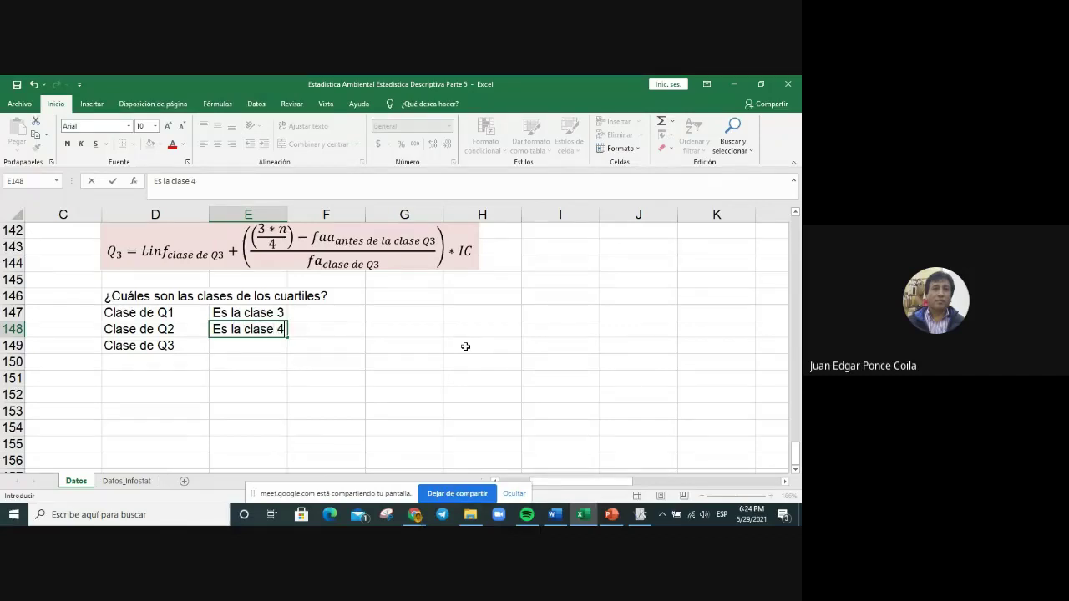
{"action": "key", "text": "Return"}
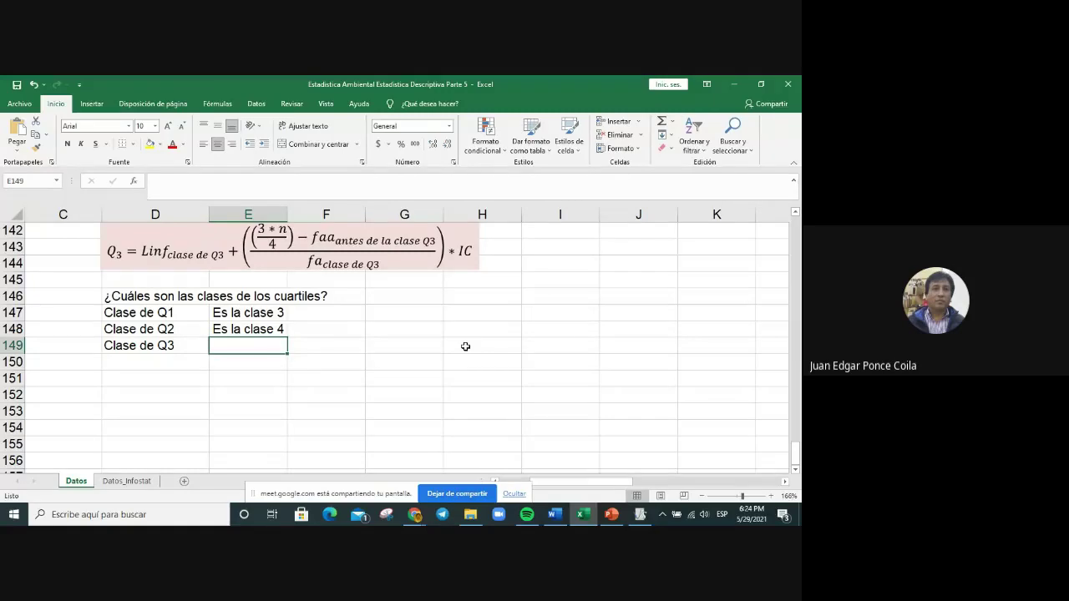
{"action": "type", "text": "Es"}
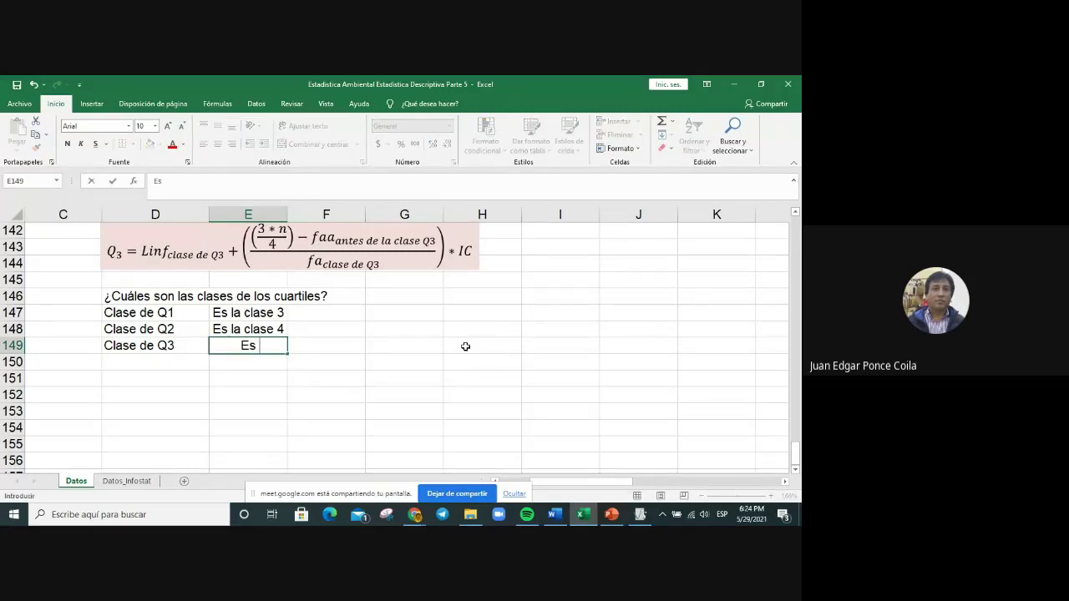
{"action": "type", "text": " la clase"}
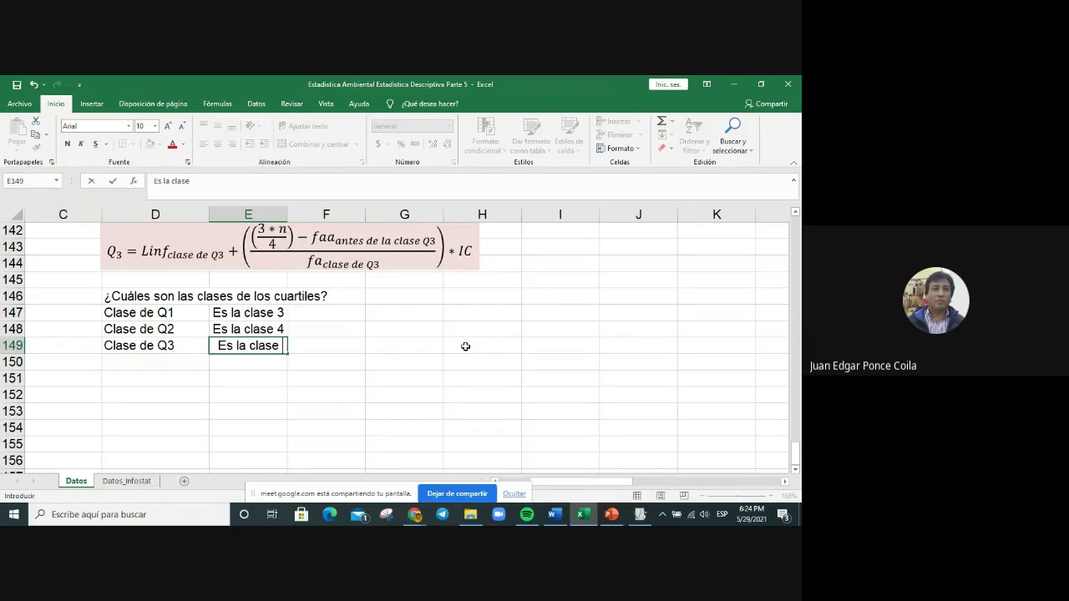
{"action": "type", "text": " 5"}
{"action": "key", "text": "Return"}
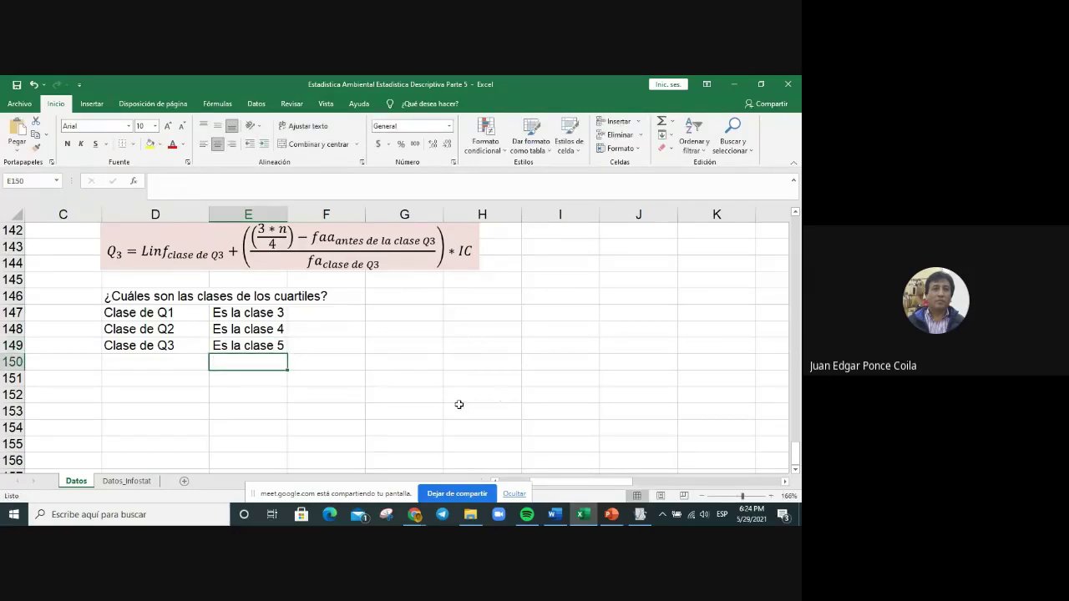
Step: Insert a blank equation box and place it around row 151, below the list of quartile classes
{"action": "left_click", "coordinate": [126, 382]}
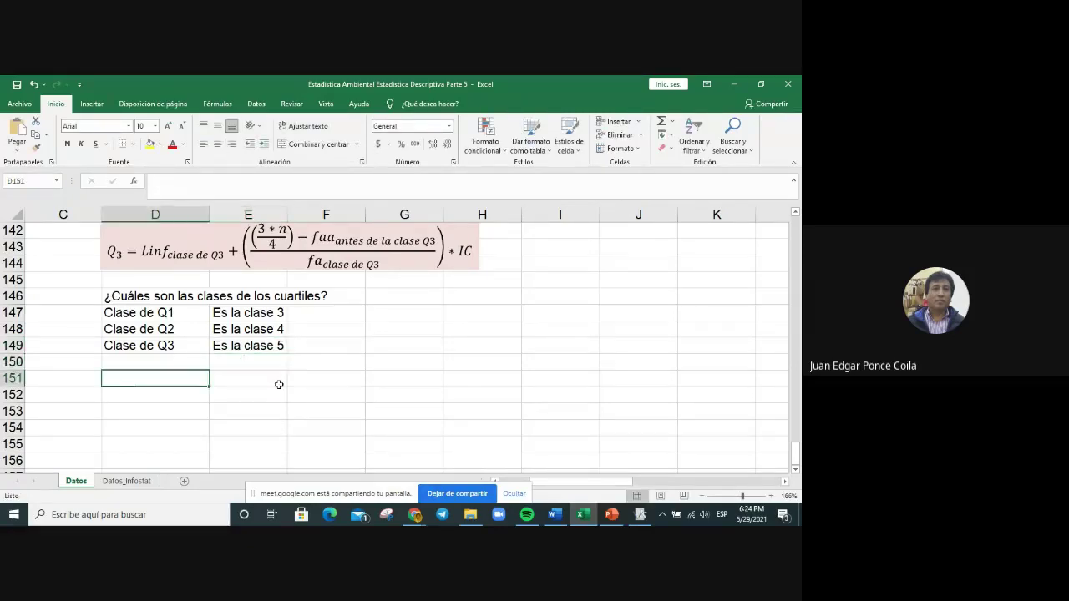
{"action": "scroll", "coordinate": [301, 360], "scroll_direction": "up", "scroll_amount": 3}
{"action": "scroll", "coordinate": [301, 360], "scroll_direction": "up", "scroll_amount": 3}
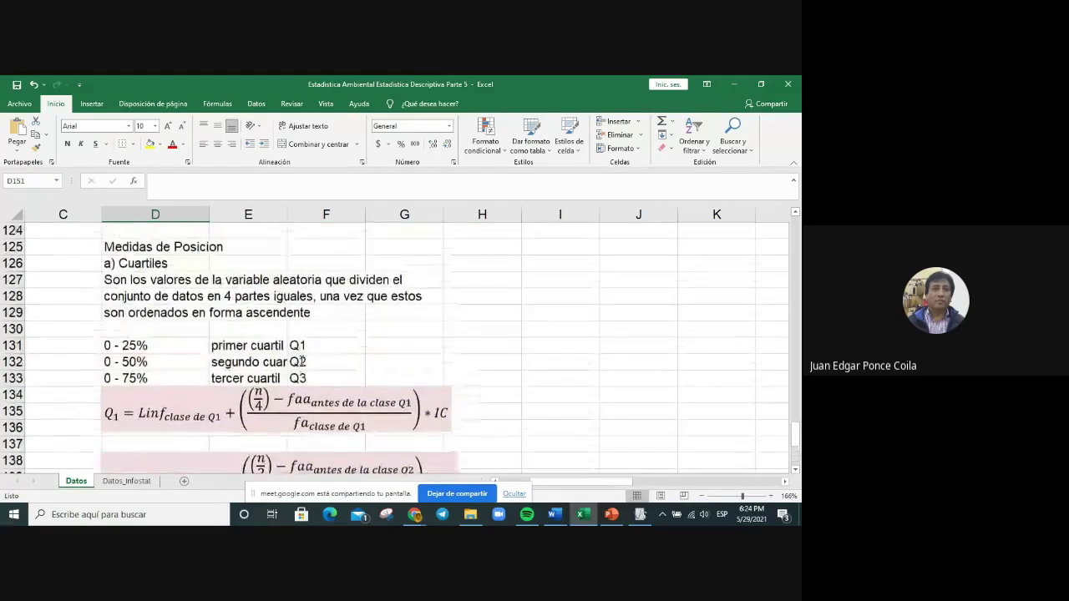
{"action": "scroll", "coordinate": [301, 360], "scroll_direction": "down", "scroll_amount": 6}
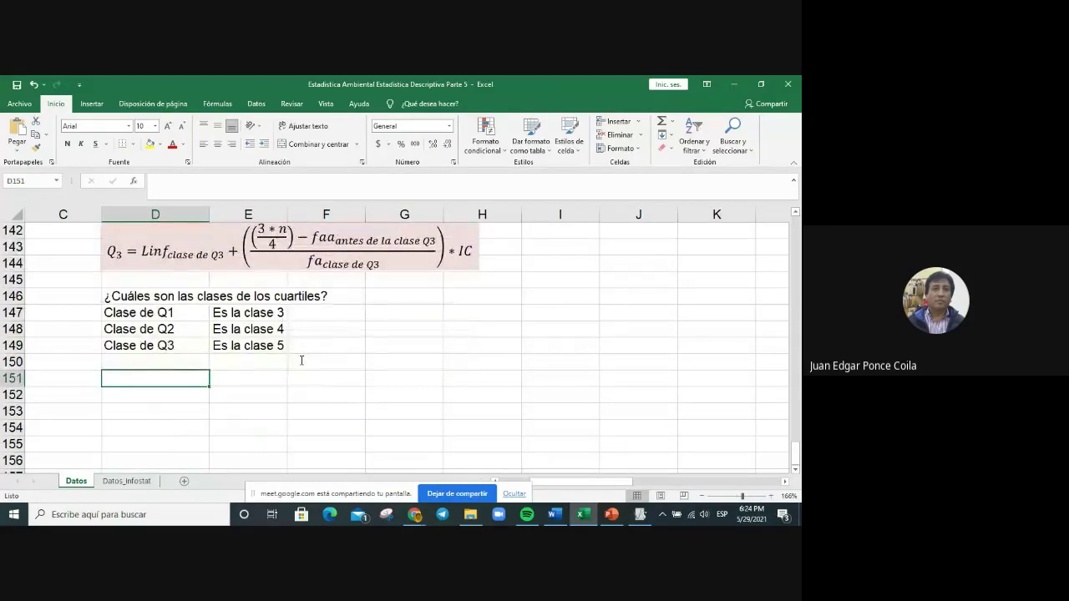
{"action": "scroll", "coordinate": [302, 360], "scroll_direction": "up", "scroll_amount": 2}
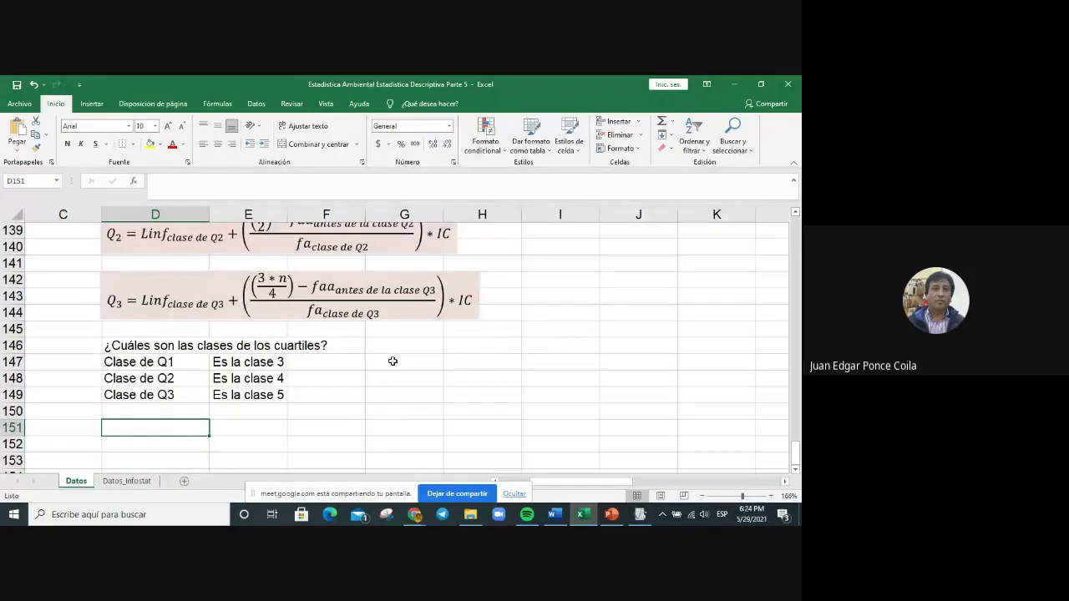
{"action": "left_click", "coordinate": [97, 106]}
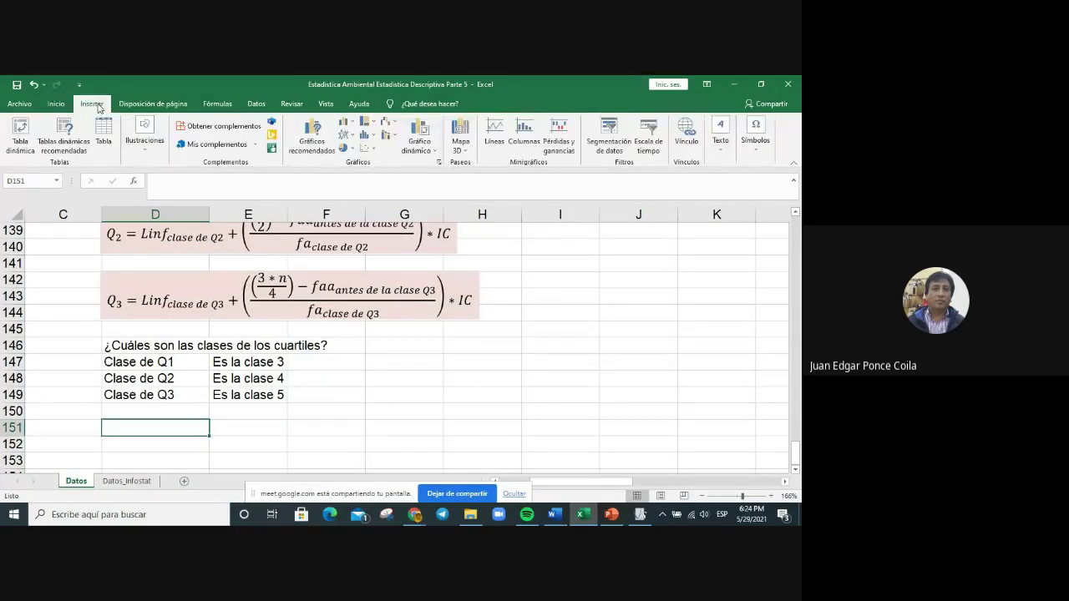
{"action": "left_click", "coordinate": [755, 135]}
{"action": "left_click", "coordinate": [748, 182]}
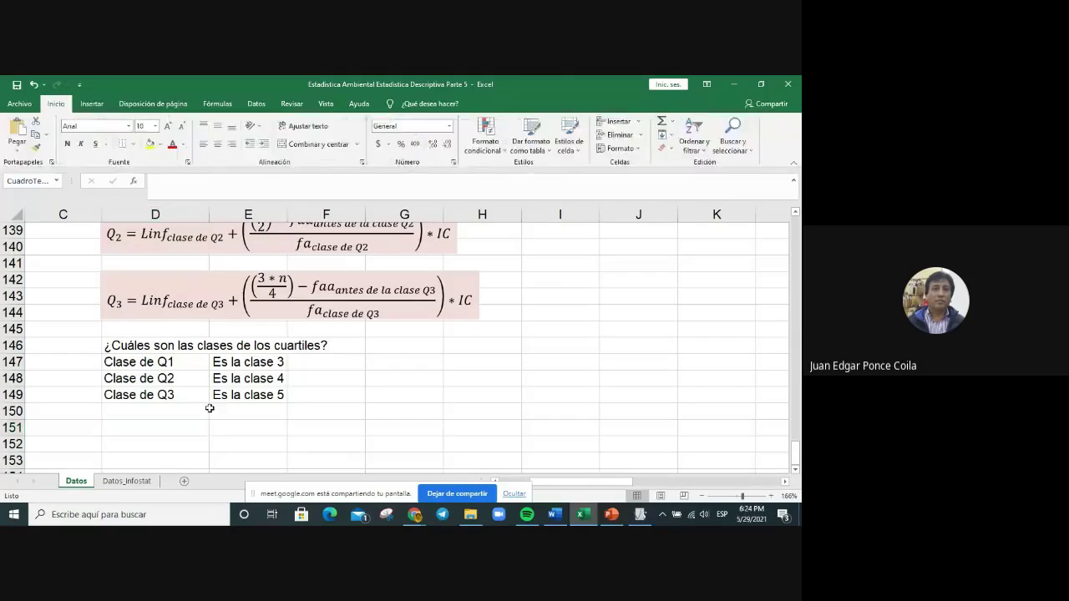
{"action": "left_click_drag", "start_coordinate": [422, 298], "coordinate": [230, 409]}
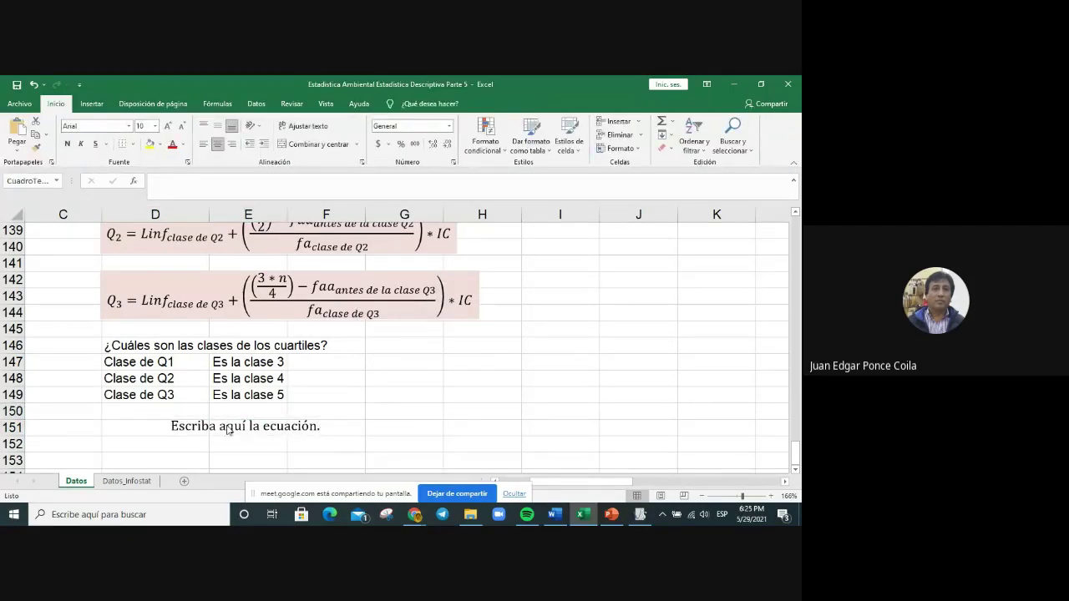
Step: Write Q with subscript 1 in the new equation box and position it over cell D151 as a label
{"action": "left_click", "coordinate": [232, 428]}
{"action": "left_click", "coordinate": [516, 107]}
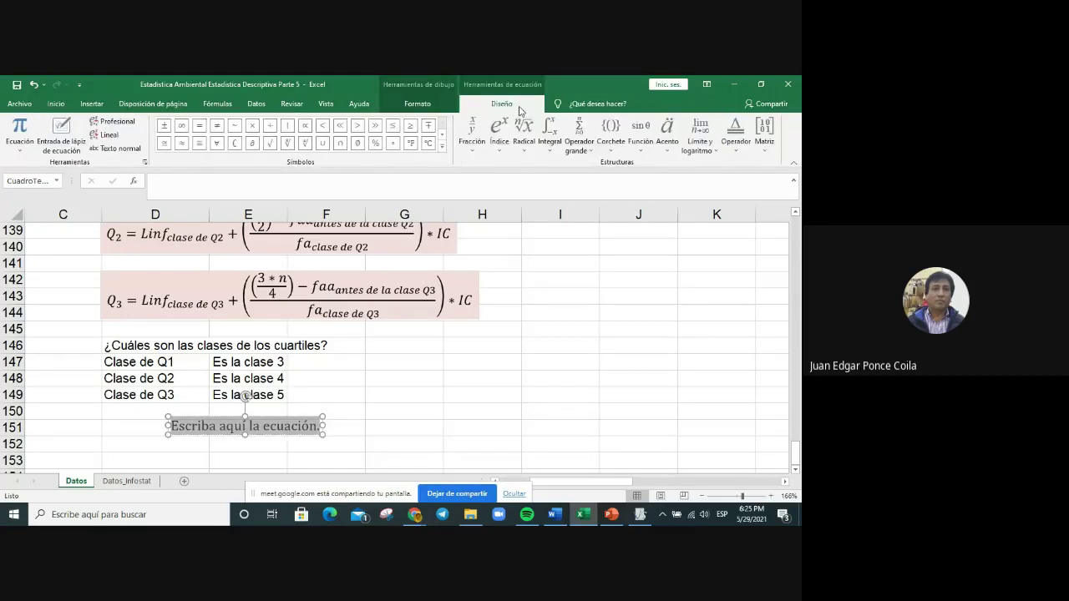
{"action": "left_click", "coordinate": [499, 134]}
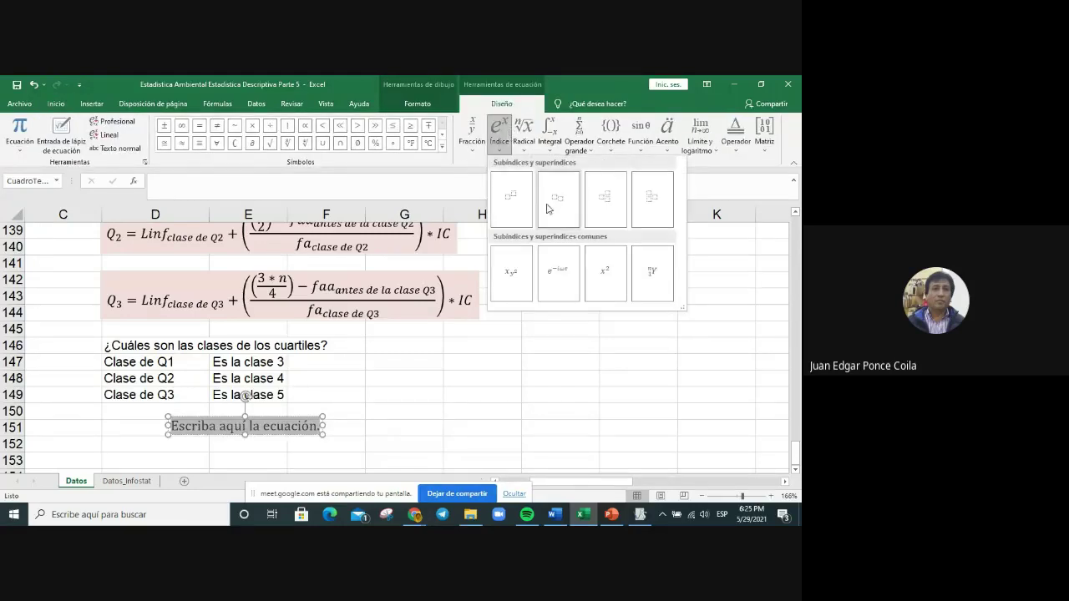
{"action": "left_click", "coordinate": [558, 204]}
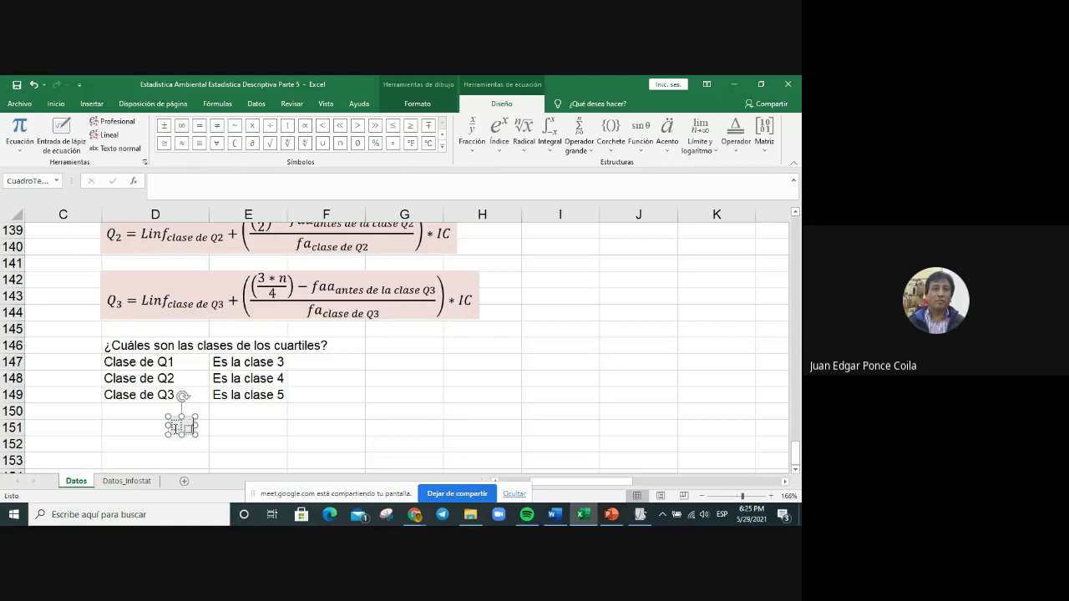
{"action": "type", "text": "Q"}
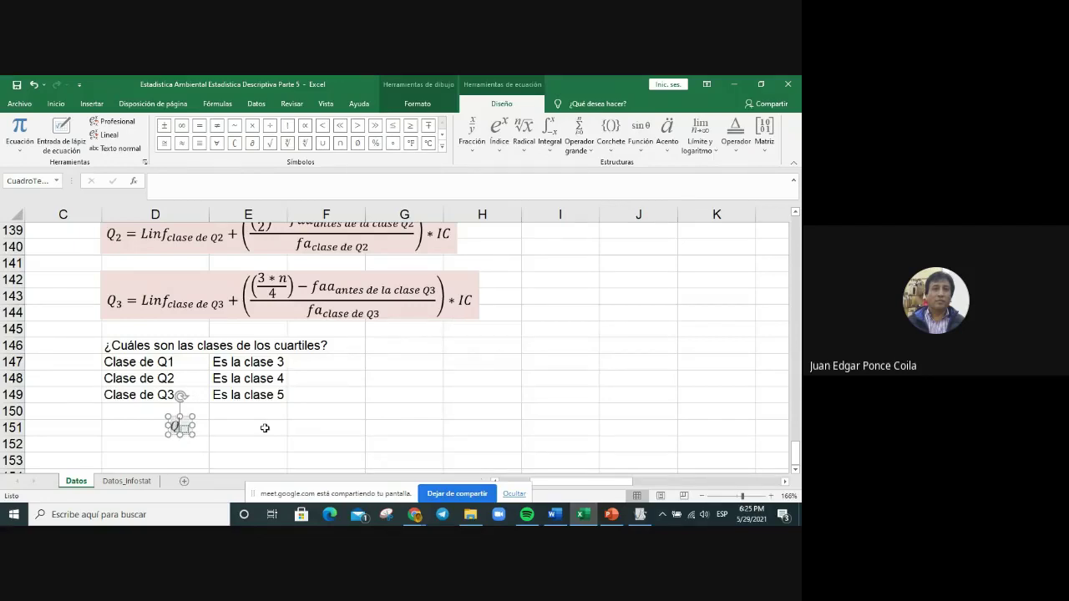
{"action": "key", "text": "Right"}
{"action": "type", "text": "1"}
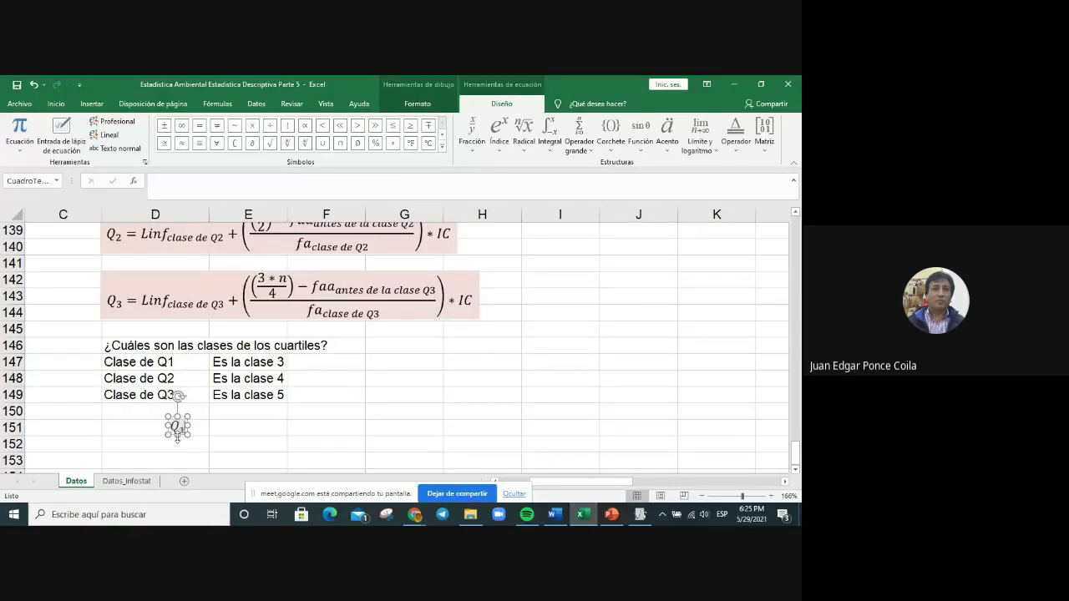
{"action": "left_click_drag", "start_coordinate": [171, 434], "coordinate": [144, 434]}
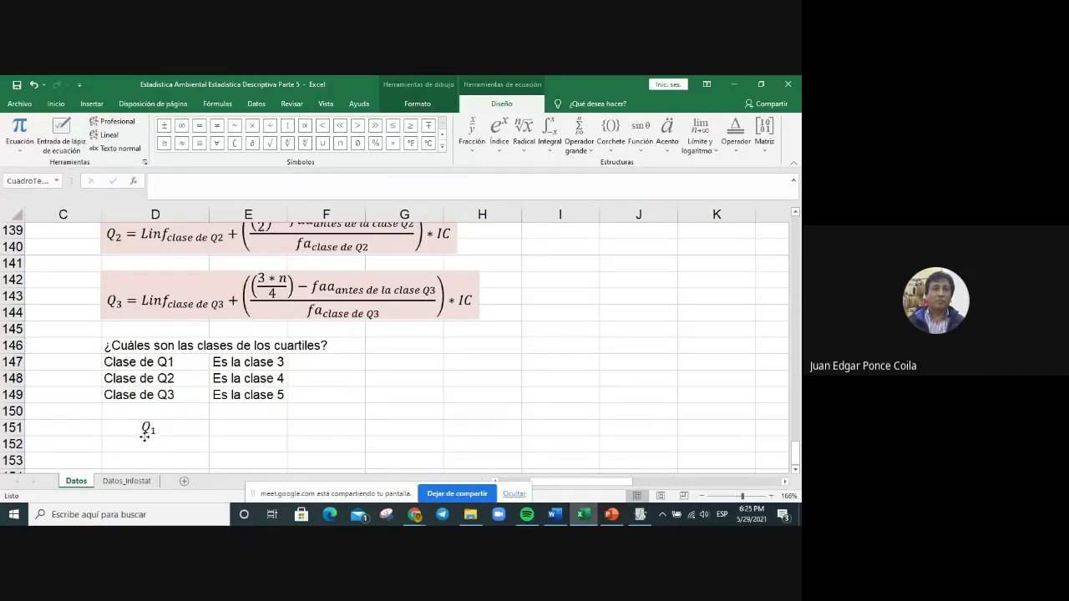
{"action": "key", "text": "Escape"}
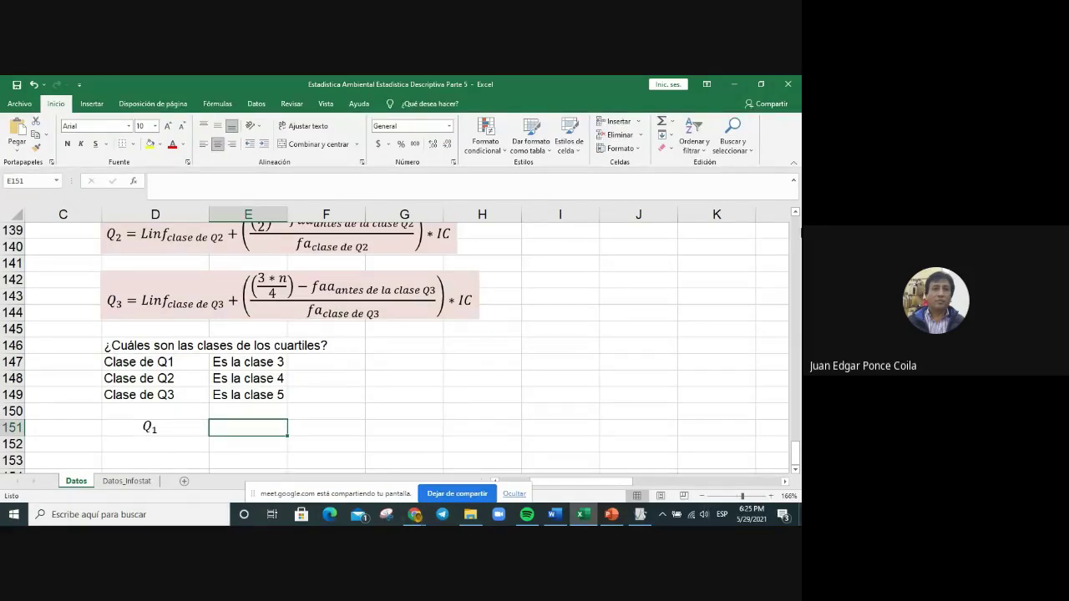
Step: Start the Q1 calculation in cell E151 with a reference to the lower limit of class 3 (E14)
{"action": "left_click", "coordinate": [795, 212]}
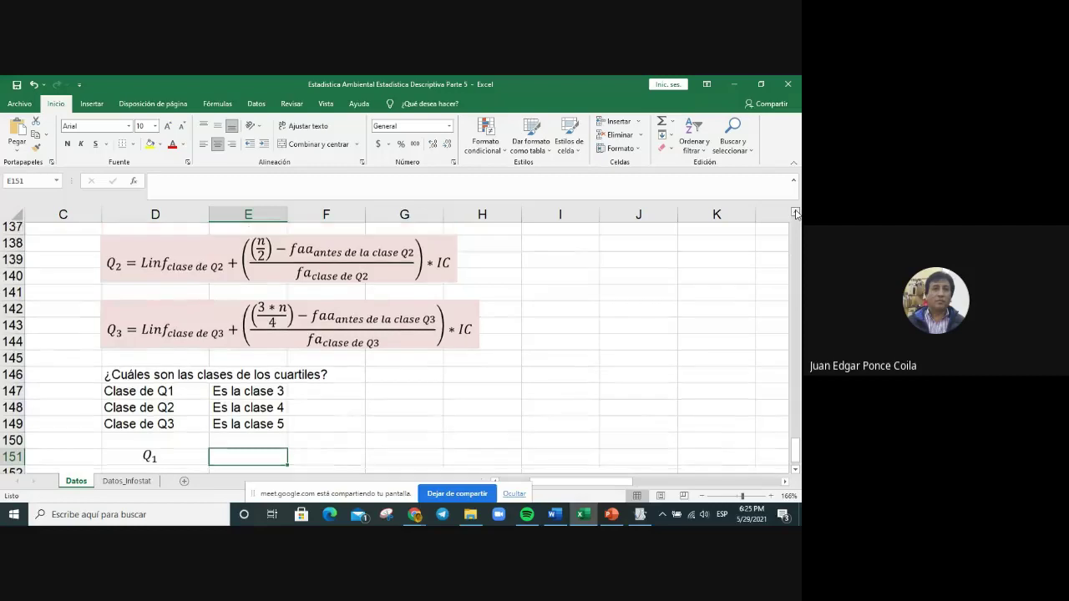
{"action": "scroll", "coordinate": [375, 204], "scroll_direction": "up", "scroll_amount": 1}
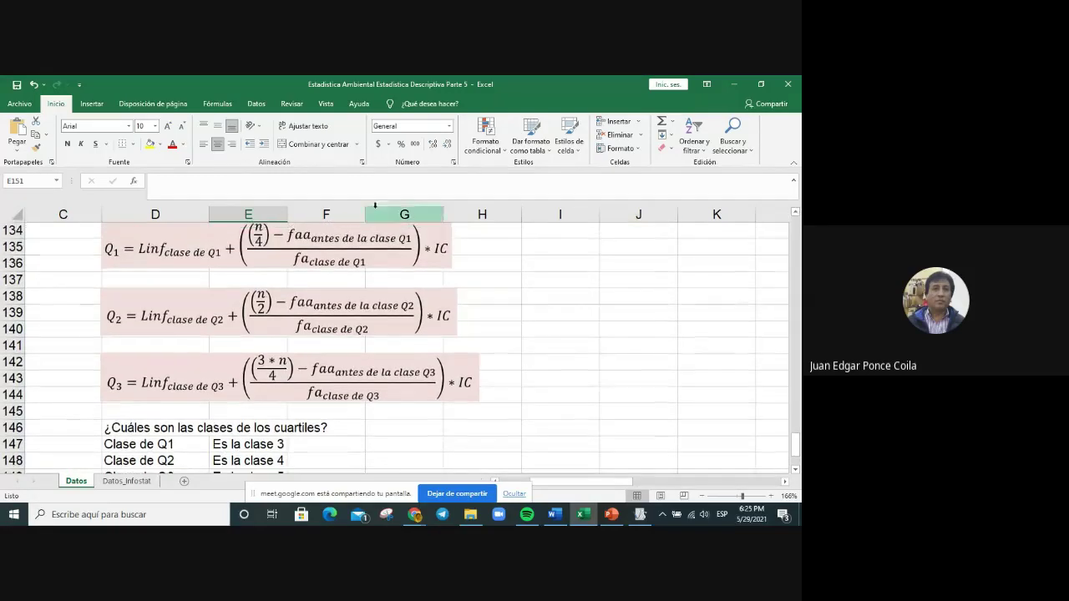
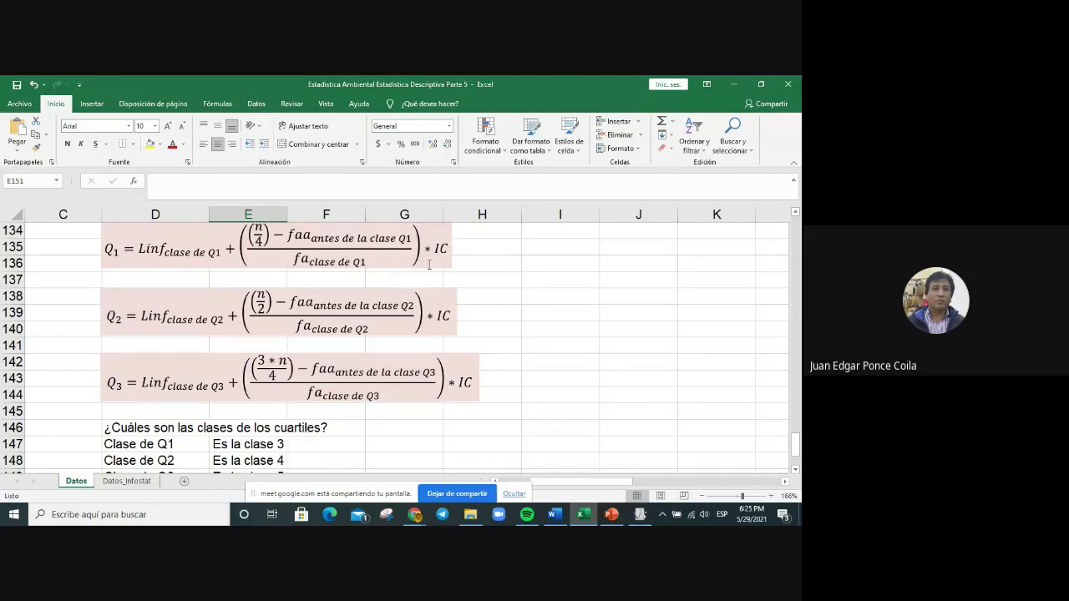
{"action": "scroll", "coordinate": [572, 343], "scroll_direction": "down", "scroll_amount": 4}
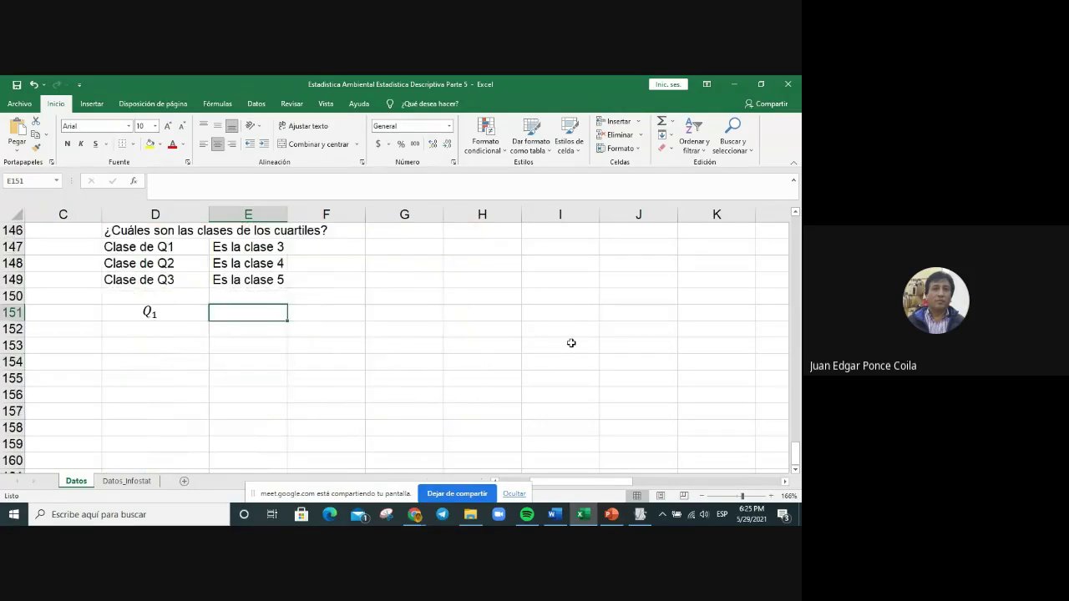
{"action": "type", "text": "="}
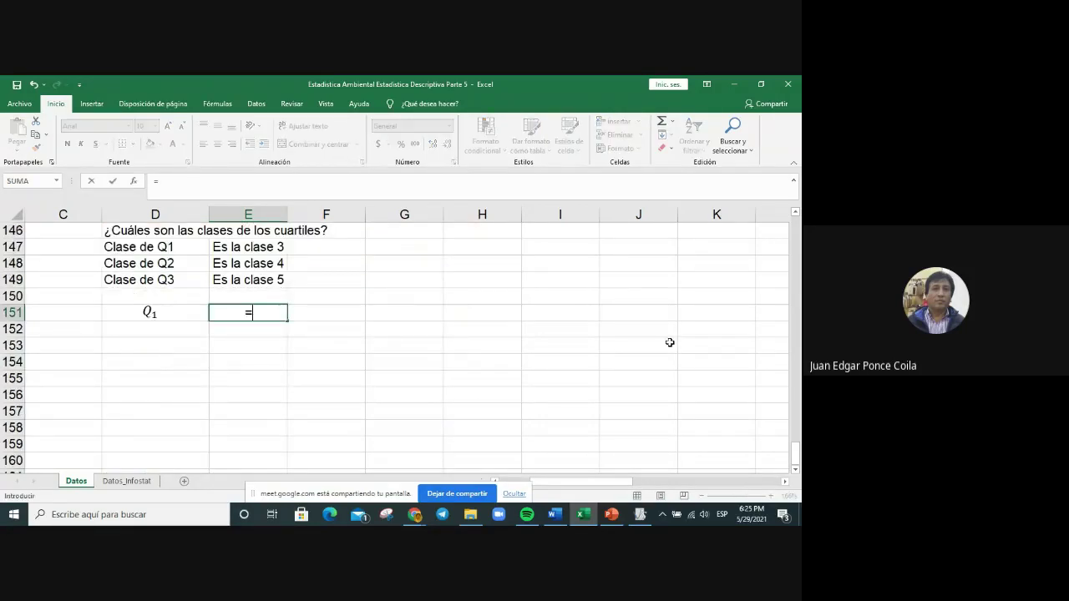
{"action": "scroll", "coordinate": [799, 224], "scroll_direction": "up", "scroll_amount": 3}
{"action": "scroll", "coordinate": [799, 224], "scroll_direction": "up", "scroll_amount": 20}
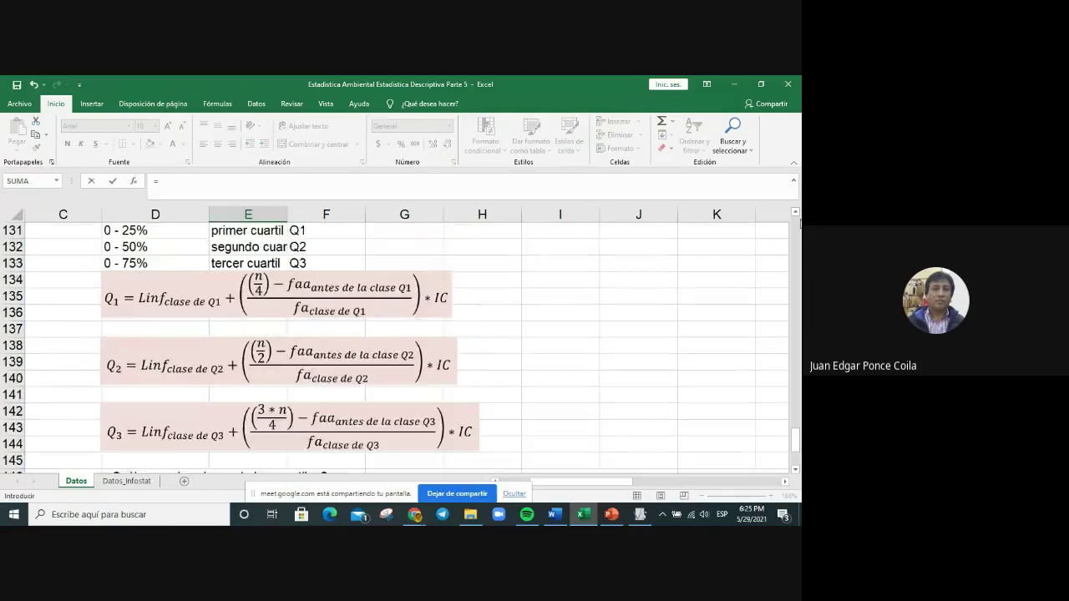
{"action": "scroll", "coordinate": [678, 269], "scroll_direction": "down", "scroll_amount": 11}
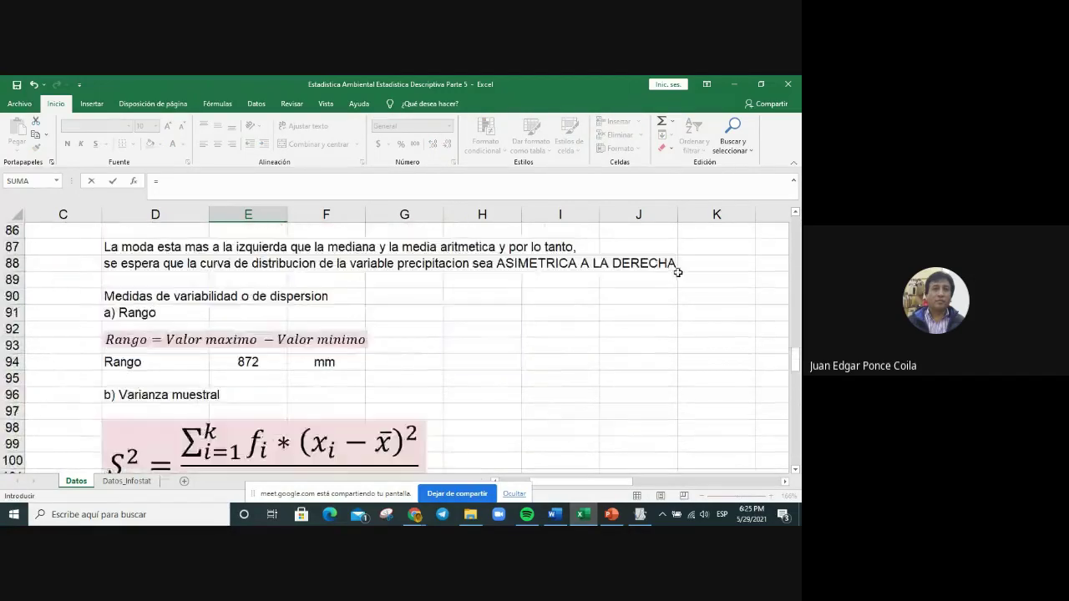
{"action": "scroll", "coordinate": [678, 270], "scroll_direction": "down", "scroll_amount": 7}
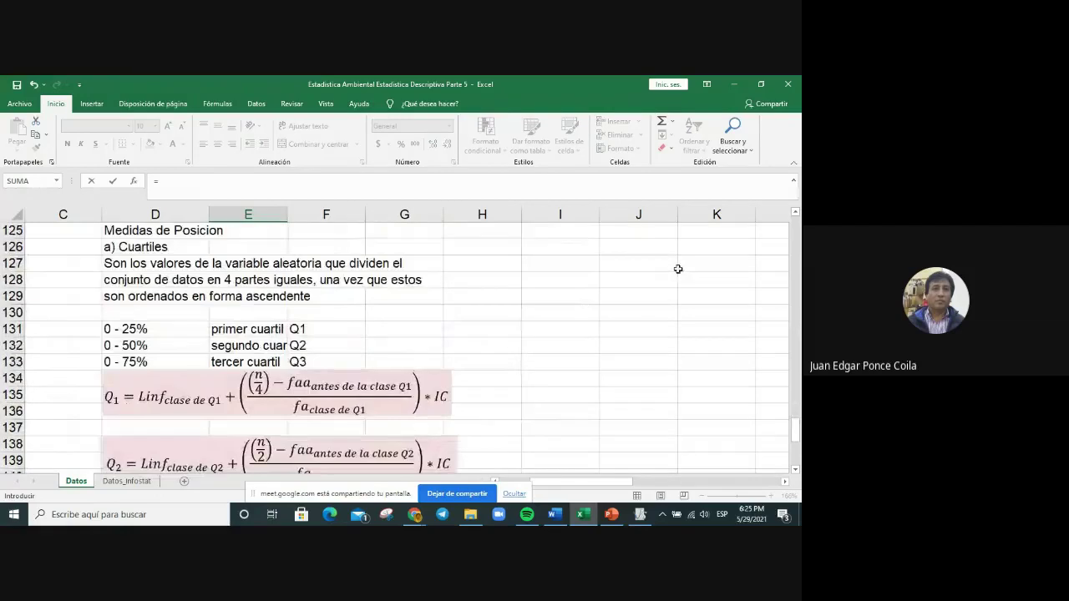
{"action": "scroll", "coordinate": [418, 332], "scroll_direction": "down", "scroll_amount": 4}
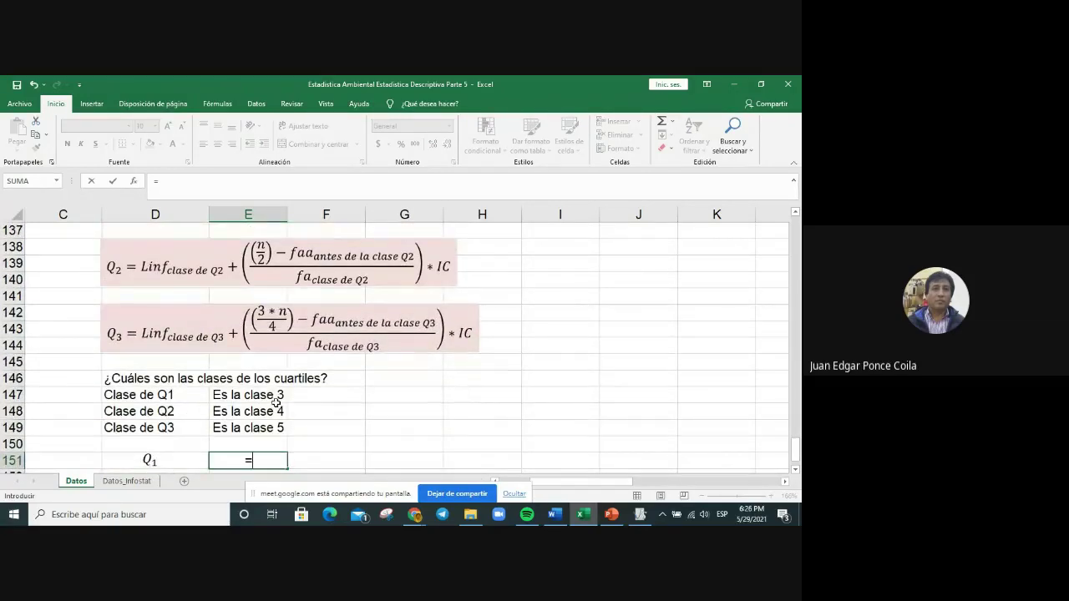
{"action": "scroll", "coordinate": [576, 357], "scroll_direction": "up", "scroll_amount": 5}
{"action": "scroll", "coordinate": [576, 357], "scroll_direction": "up", "scroll_amount": 20}
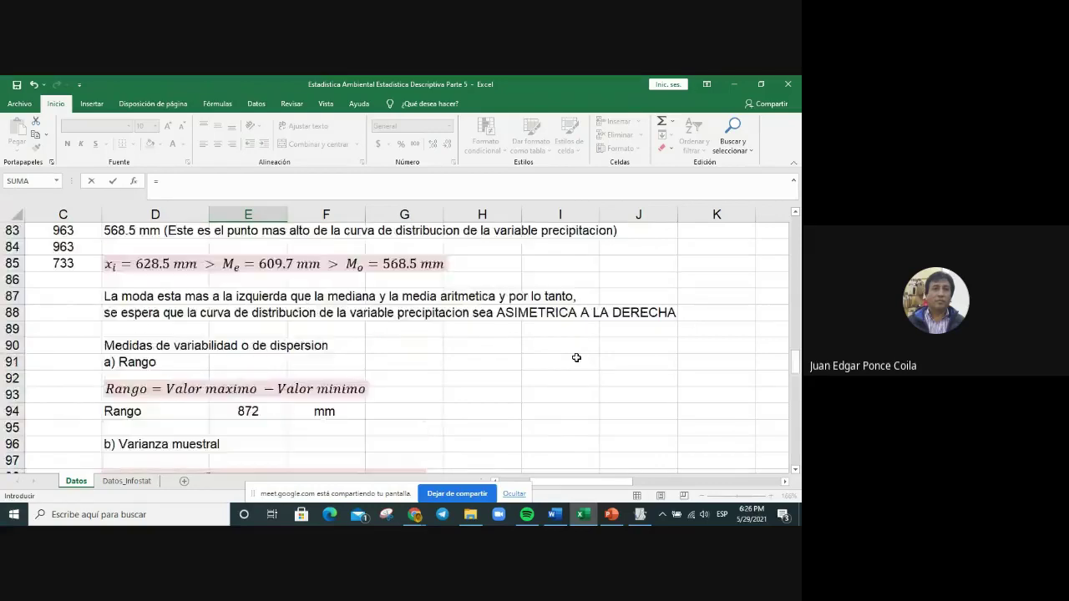
{"action": "scroll", "coordinate": [576, 359], "scroll_direction": "up", "scroll_amount": 16}
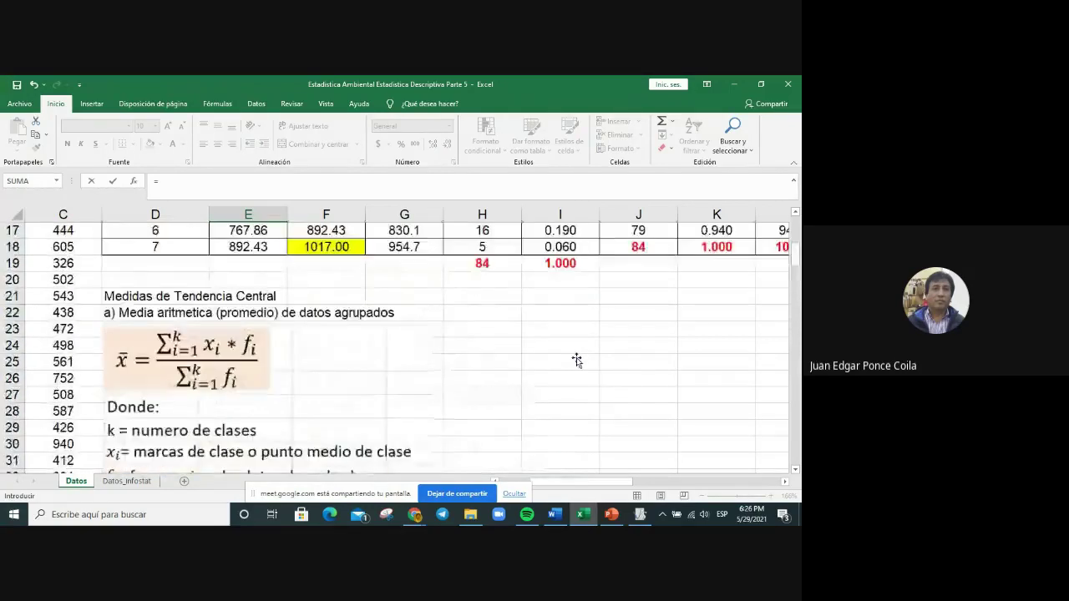
{"action": "scroll", "coordinate": [576, 359], "scroll_direction": "down", "scroll_amount": 2}
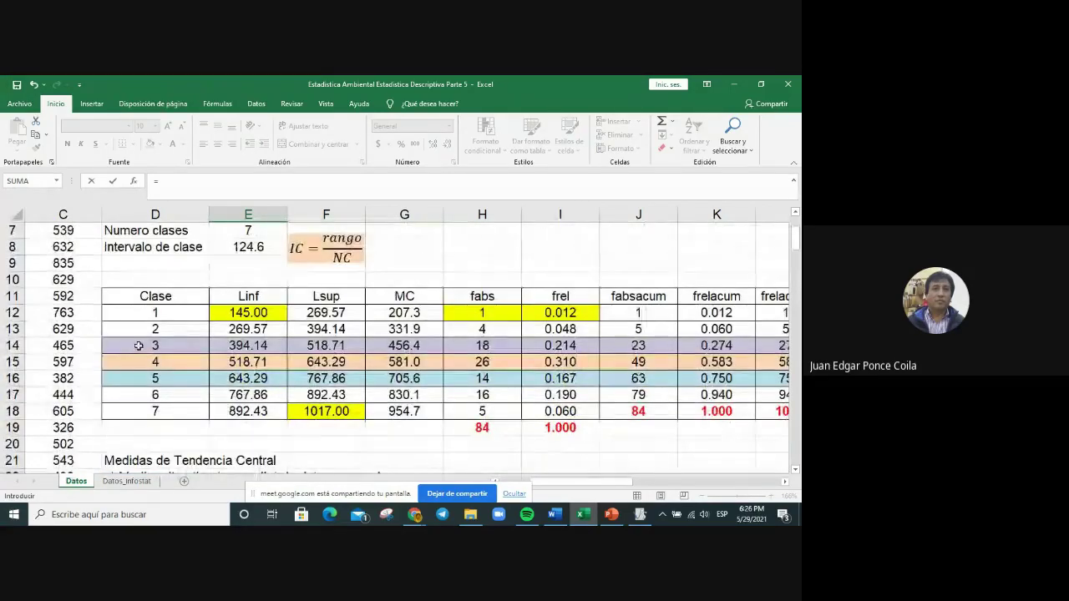
{"action": "left_click", "coordinate": [250, 345]}
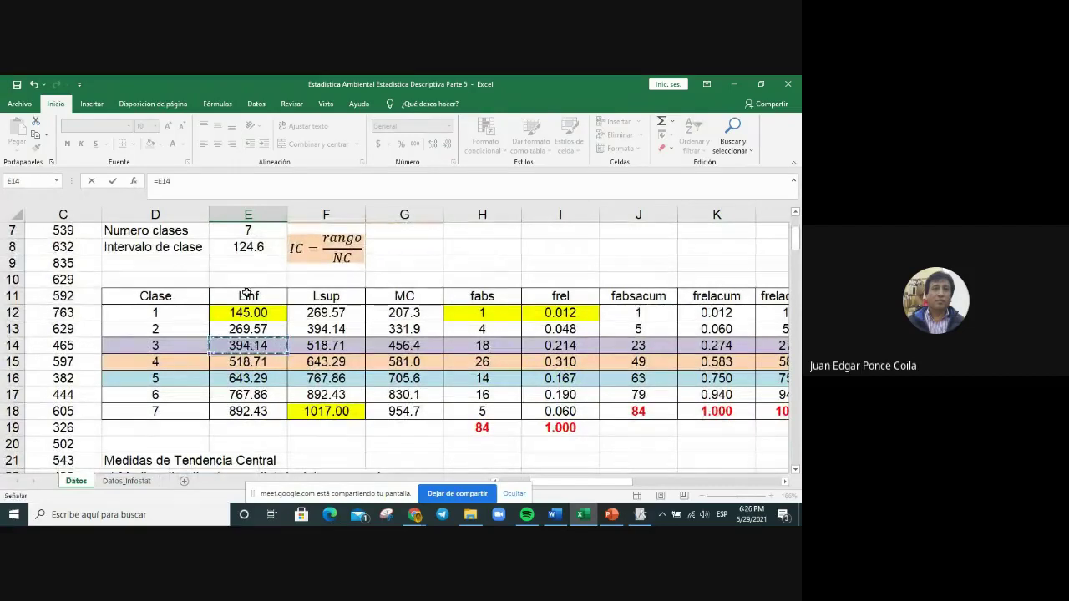
Step: Complete the Q1 formula in cell E151 as =E14+(((H19/4)-J13)/H14)*E8, using the class 3 row of the frequency table
{"action": "left_click", "coordinate": [232, 176]}
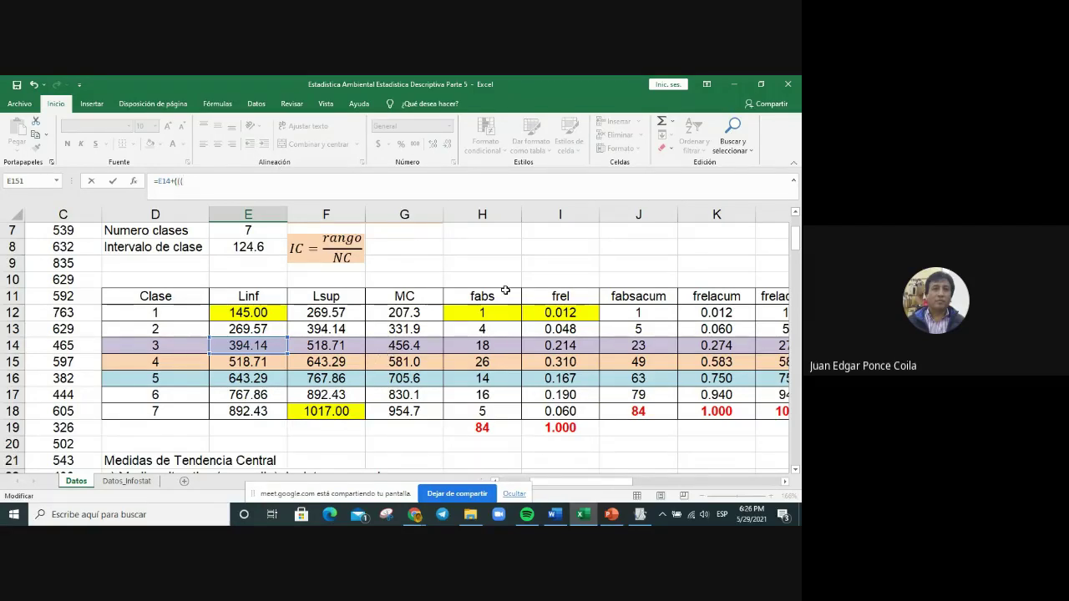
{"action": "left_click", "coordinate": [499, 428]}
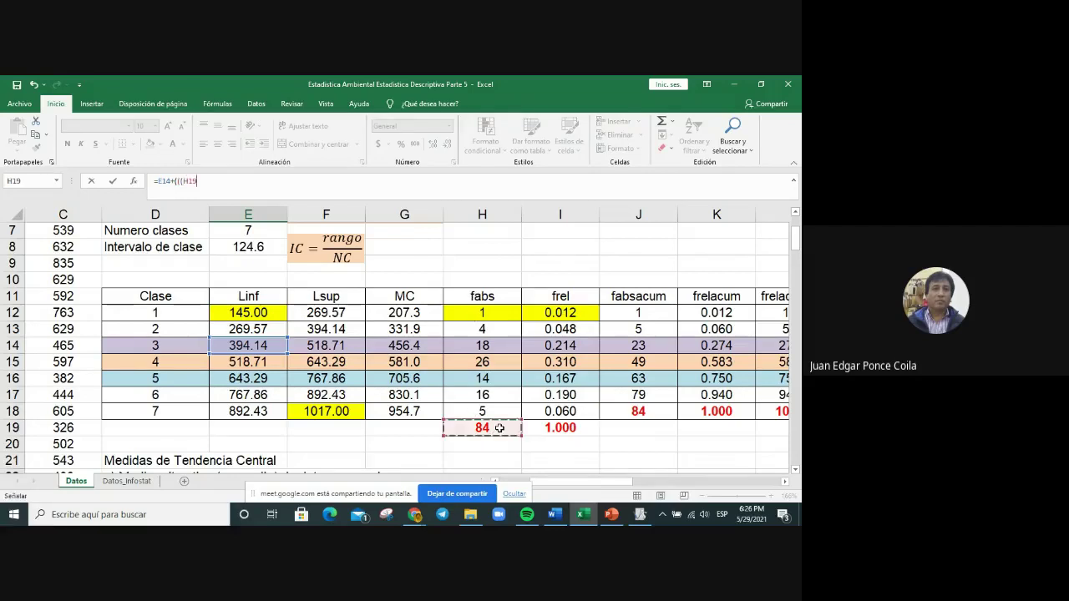
{"action": "type", "text": "/4)-"}
{"action": "left_click", "coordinate": [641, 329]}
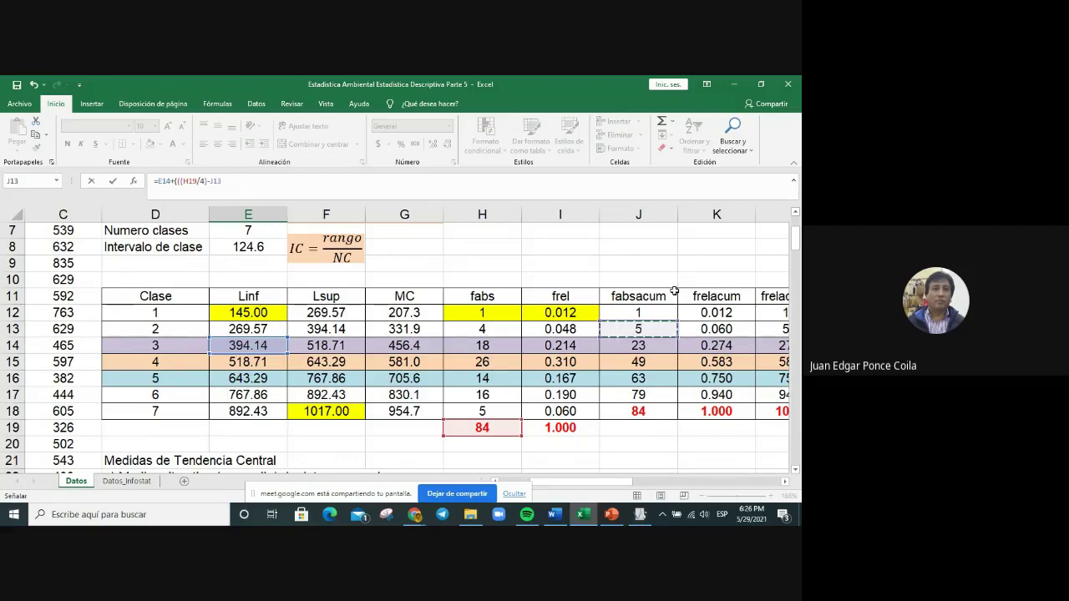
{"action": "type", "text": ")/"}
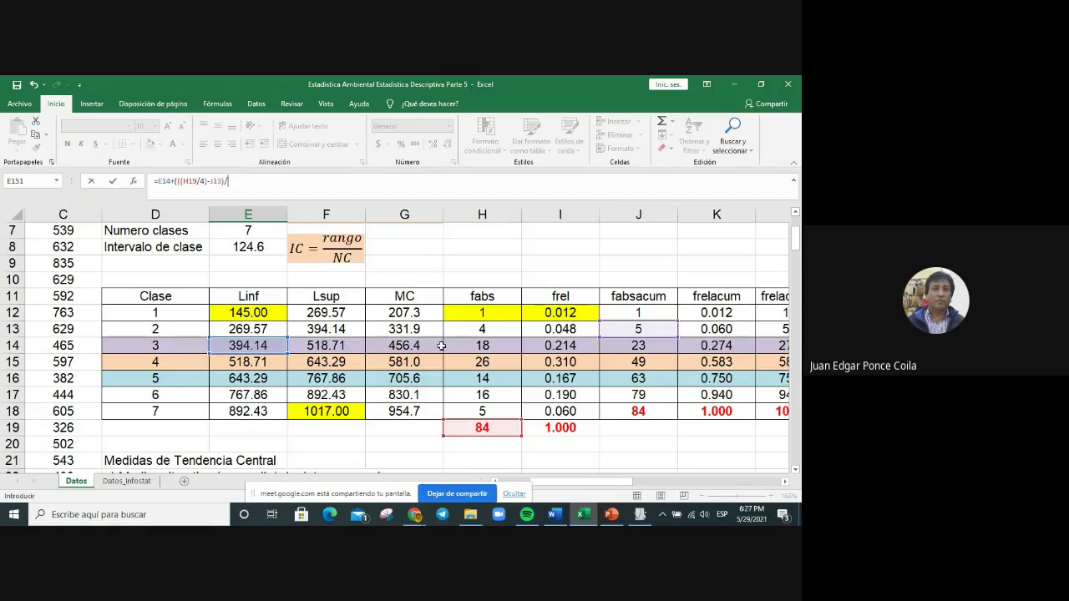
{"action": "left_click", "coordinate": [495, 345]}
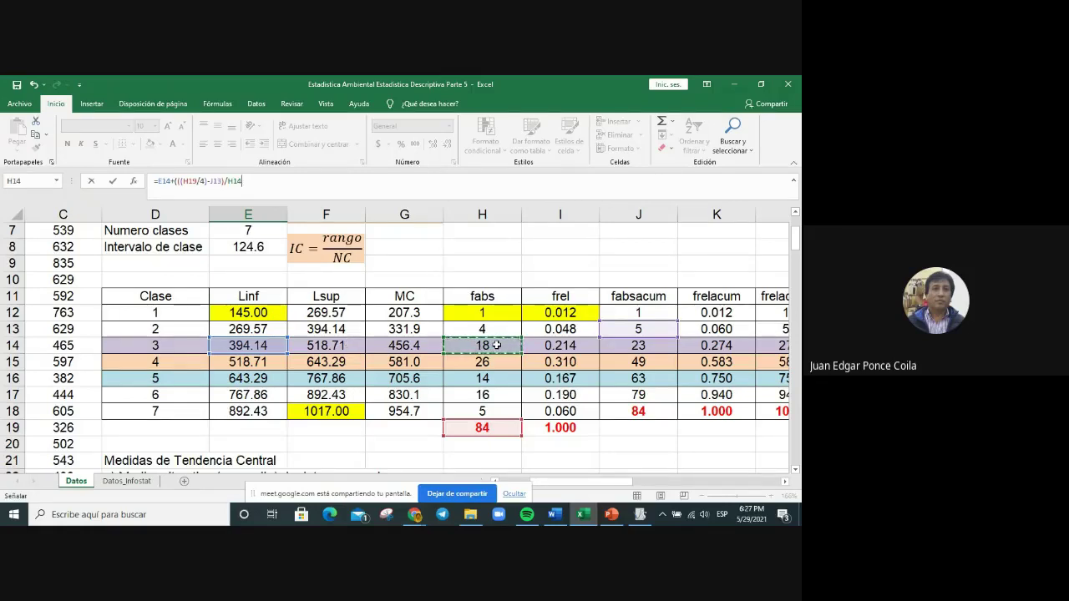
{"action": "type", "text": ")*"}
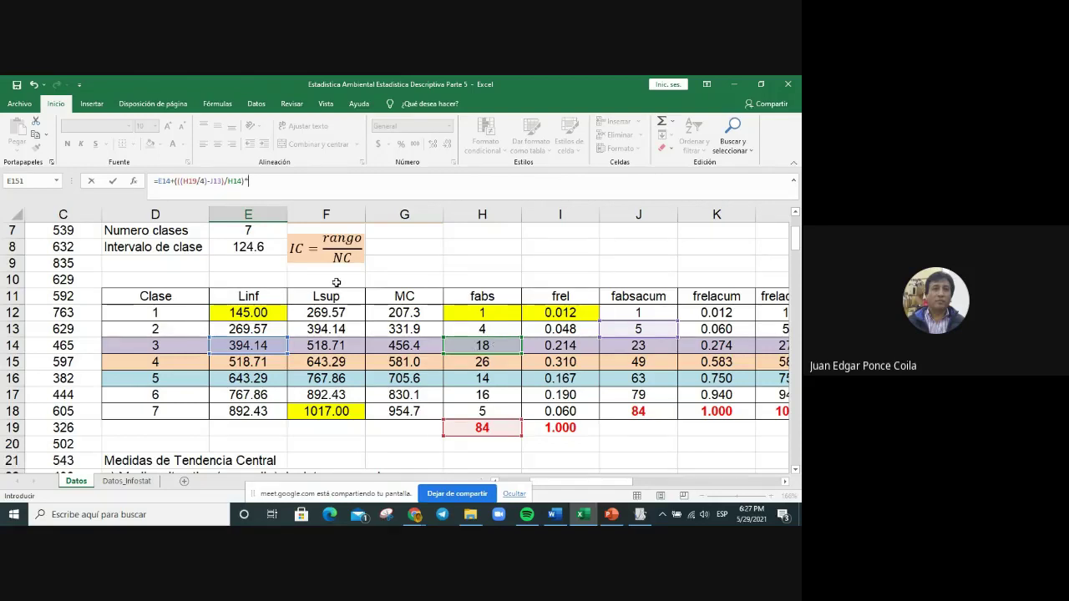
{"action": "left_click", "coordinate": [242, 248]}
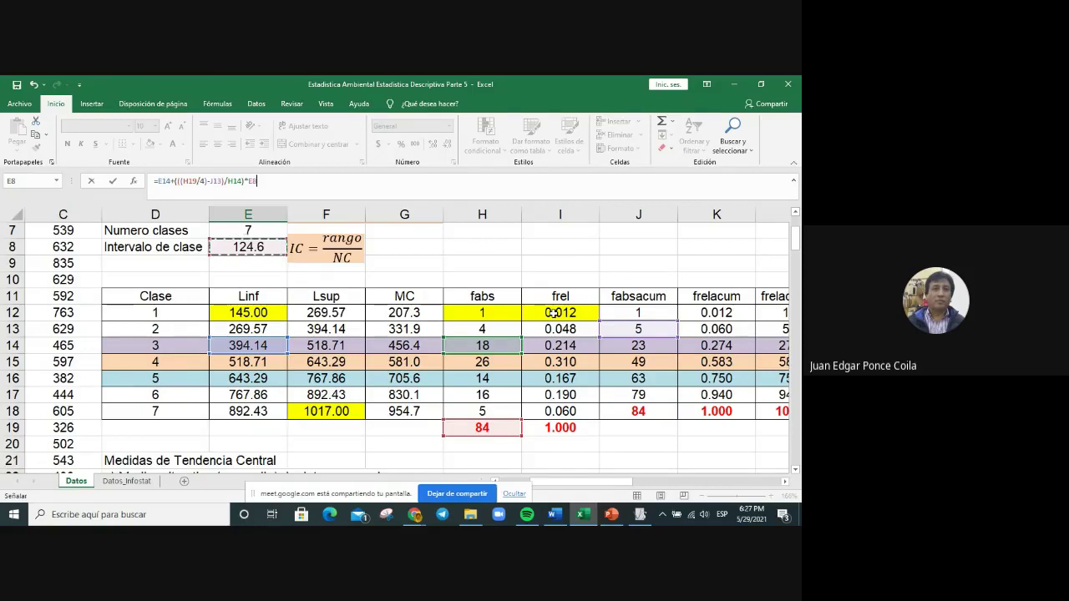
{"action": "key", "text": "Return"}
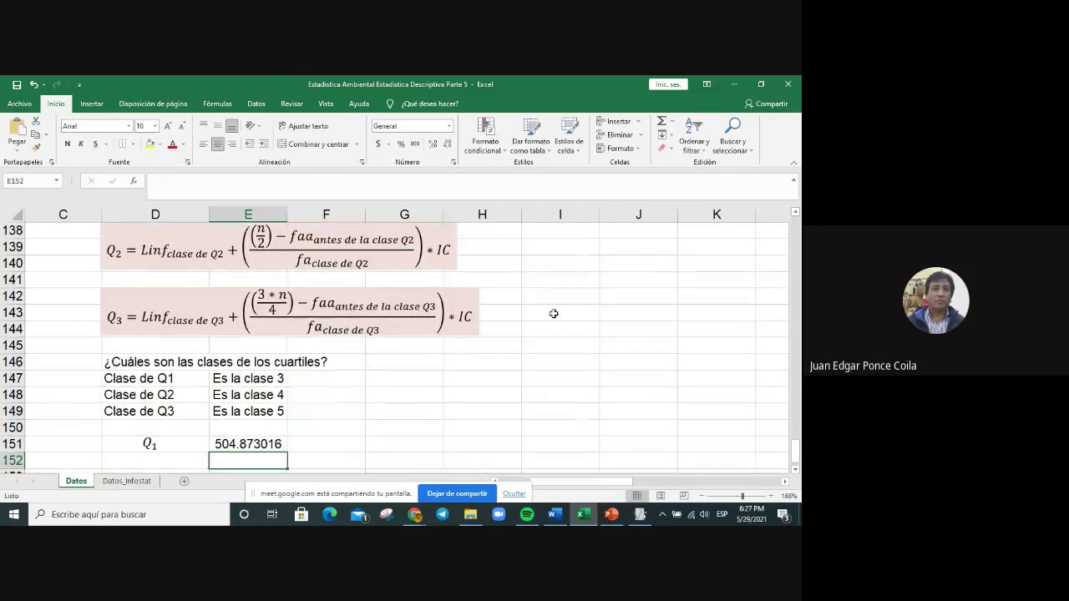
Step: Format the Q1 result in cell E151 as a number with one decimal place
{"action": "left_click", "coordinate": [249, 447]}
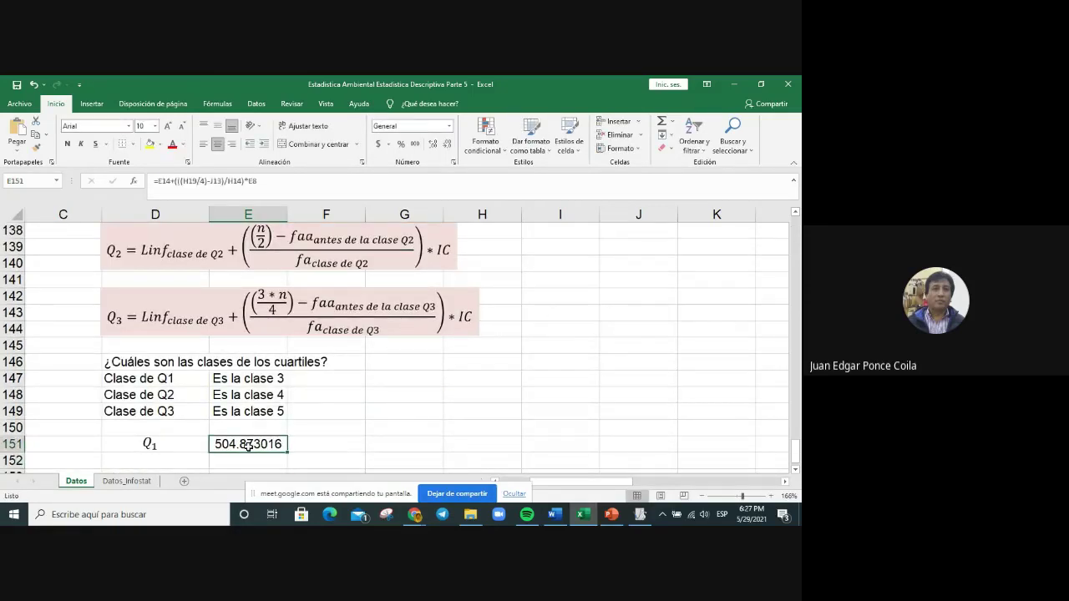
{"action": "right_click", "coordinate": [245, 445]}
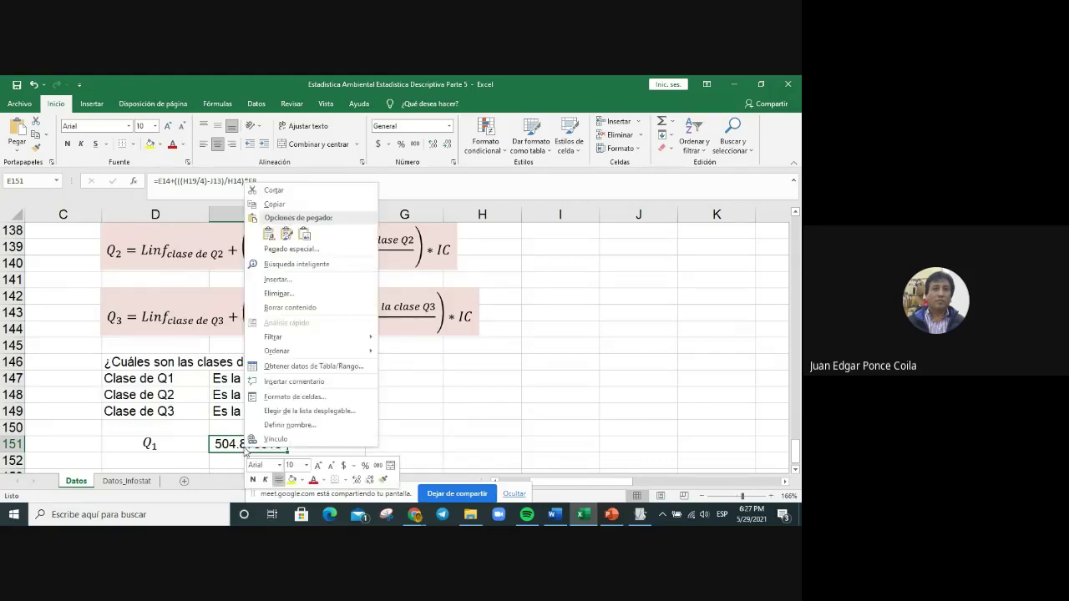
{"action": "left_click", "coordinate": [510, 407]}
{"action": "scroll", "coordinate": [510, 401], "scroll_direction": "up", "scroll_amount": 5}
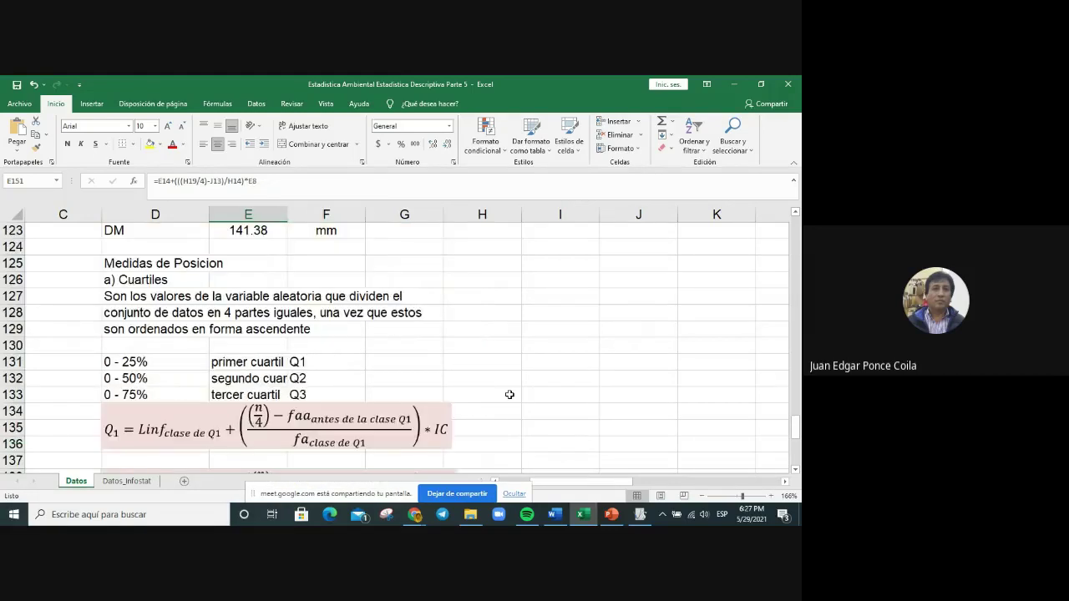
{"action": "scroll", "coordinate": [509, 395], "scroll_direction": "up", "scroll_amount": 5}
{"action": "scroll", "coordinate": [509, 395], "scroll_direction": "down", "scroll_amount": 12}
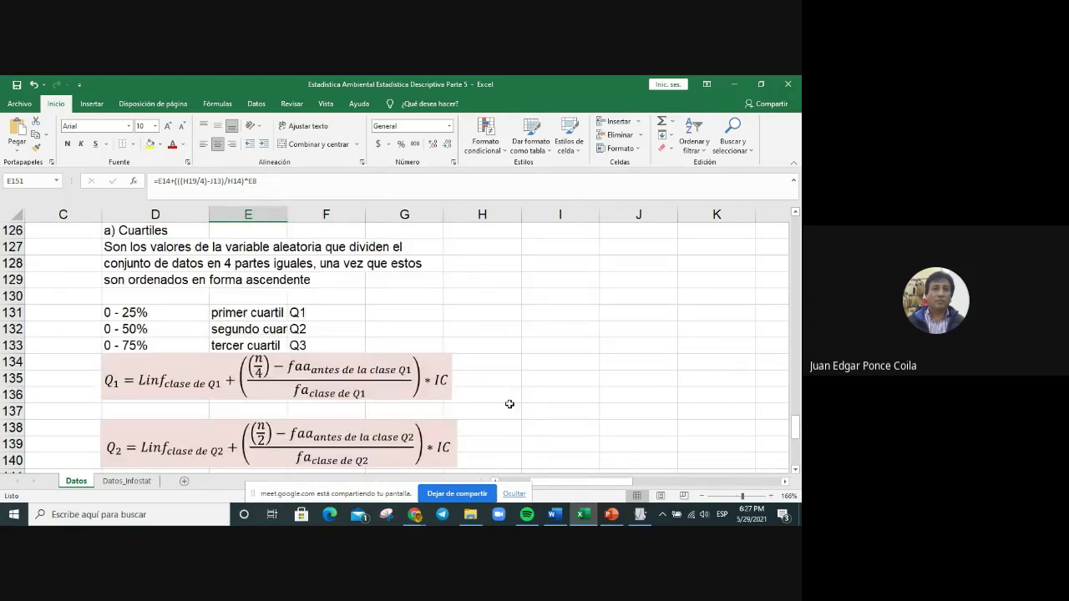
{"action": "right_click", "coordinate": [270, 355]}
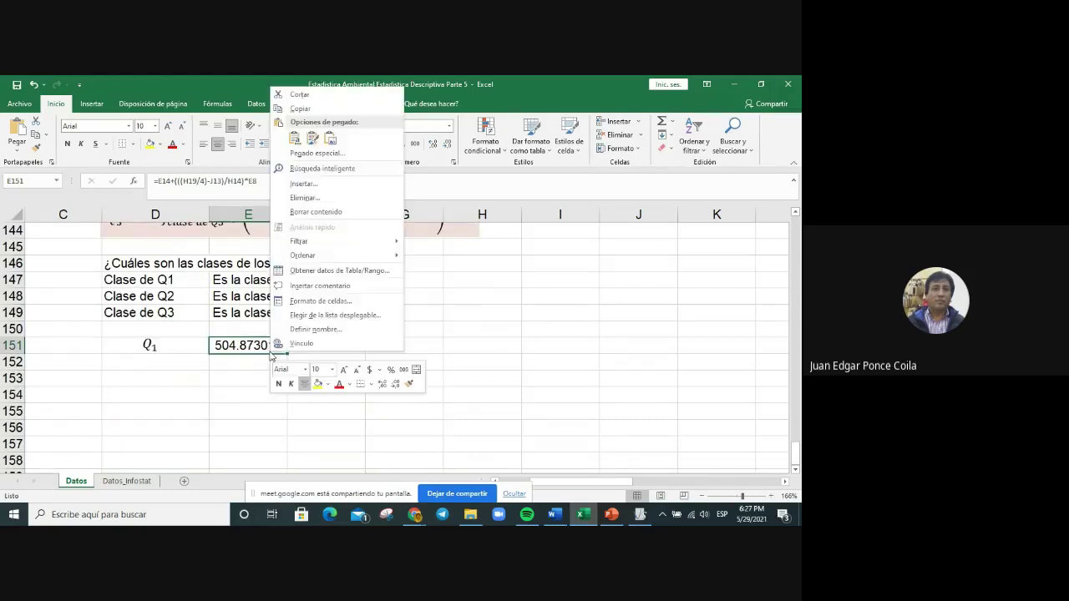
{"action": "left_click", "coordinate": [316, 299]}
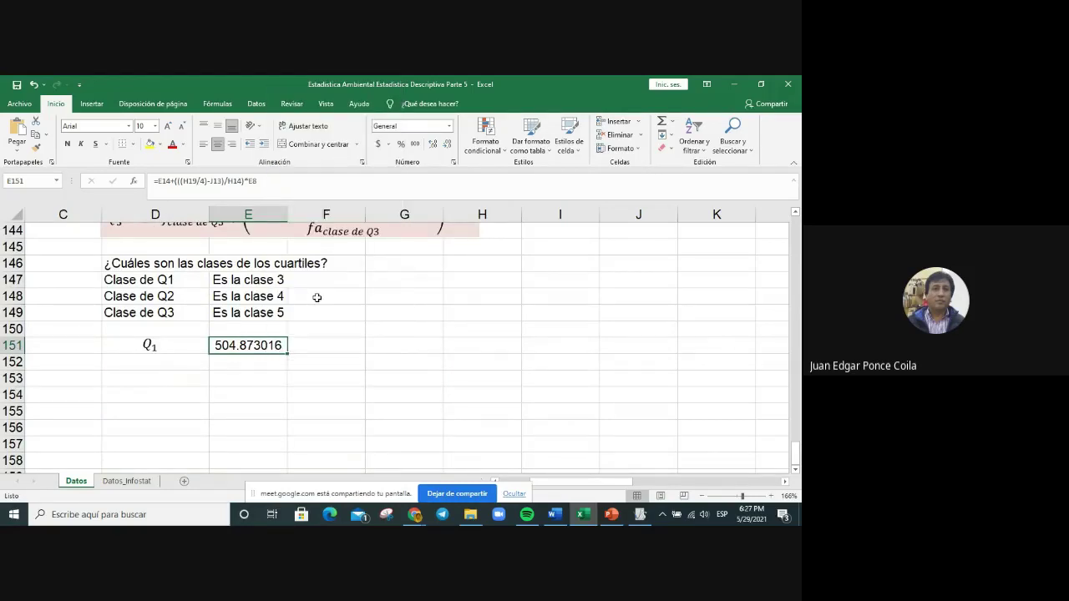
{"action": "left_click", "coordinate": [199, 210]}
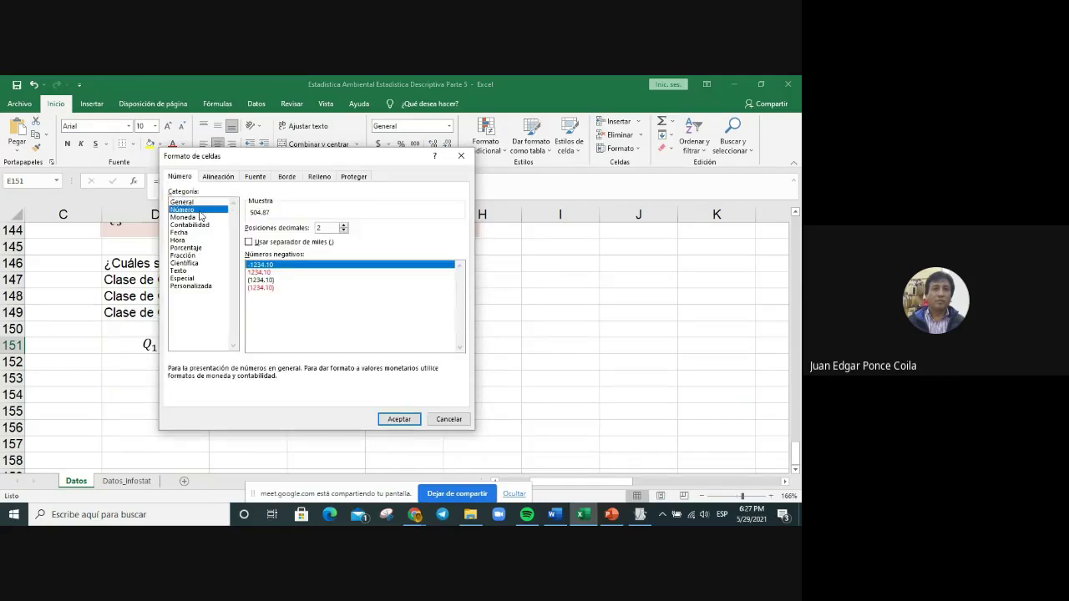
{"action": "left_click", "coordinate": [343, 232]}
{"action": "key", "text": "Return"}
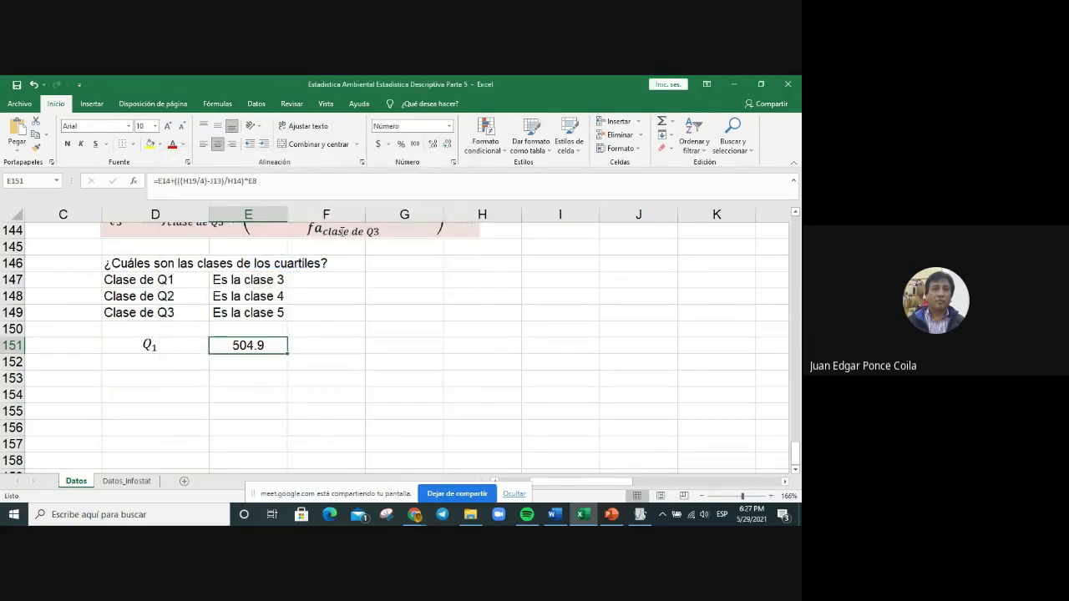
Step: Enter the unit "mm" in cell F151 beside the Q1 result and centre it horizontally
{"action": "left_click", "coordinate": [307, 346]}
{"action": "scroll", "coordinate": [484, 332], "scroll_direction": "up", "scroll_amount": 6}
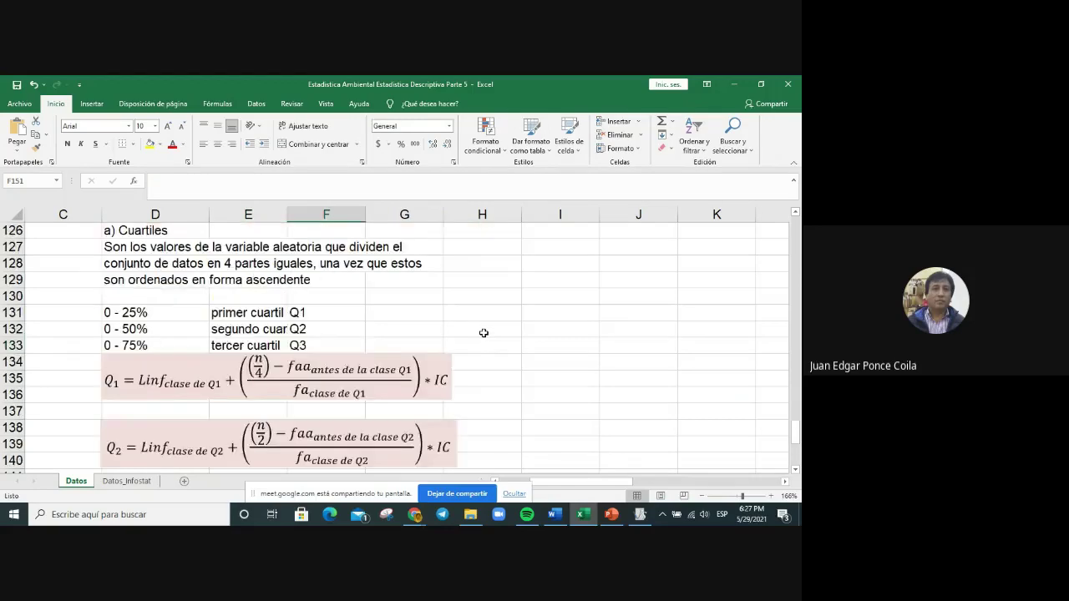
{"action": "scroll", "coordinate": [483, 333], "scroll_direction": "down", "scroll_amount": 5}
{"action": "type", "text": "mm"}
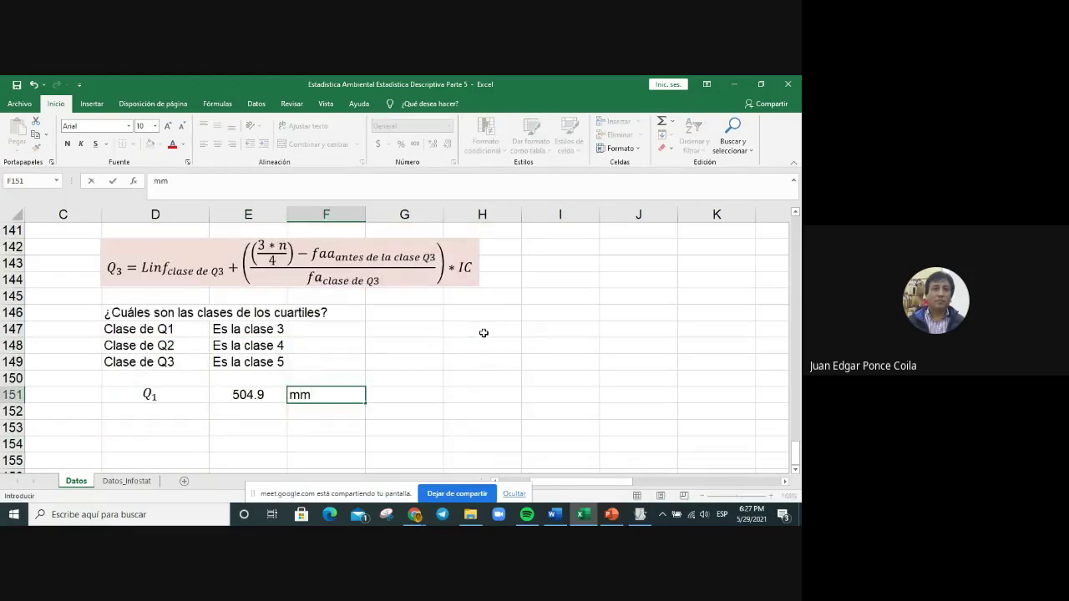
{"action": "key", "text": "Return"}
{"action": "left_click", "coordinate": [322, 394]}
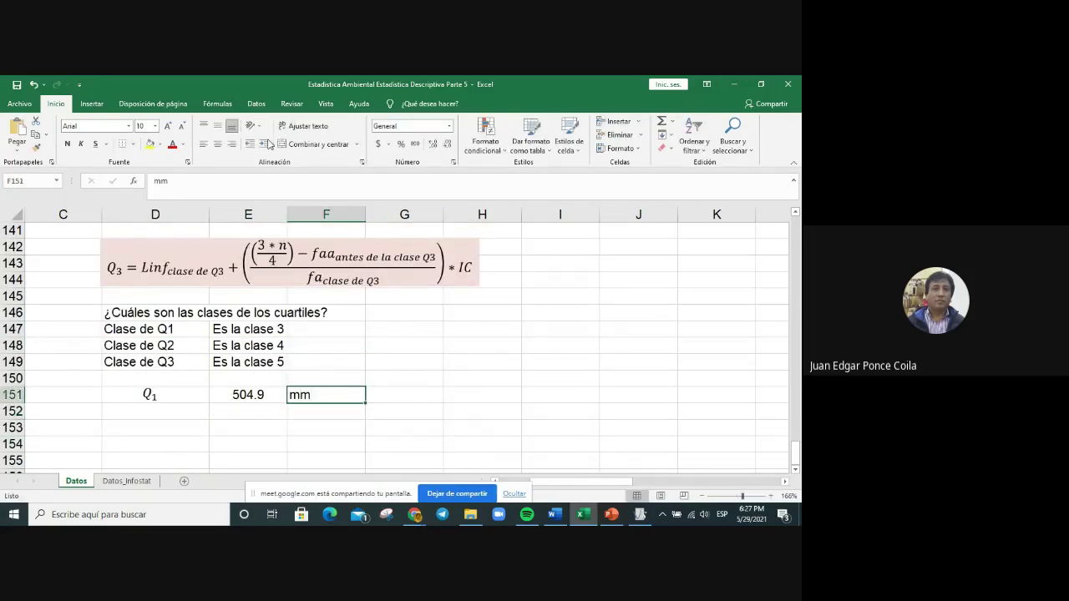
{"action": "left_click", "coordinate": [218, 146]}
{"action": "left_click", "coordinate": [408, 395]}
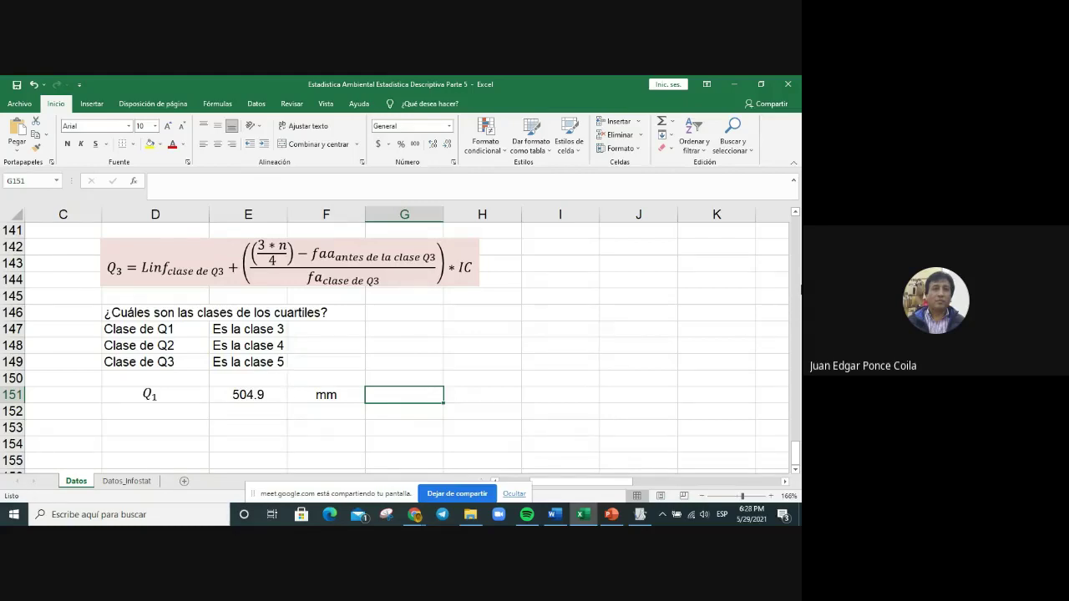
Step: Examine the class 3 limits in the frequency table and compare them with the Q1 result in E151
{"action": "scroll", "coordinate": [792, 279], "scroll_direction": "up", "scroll_amount": 20}
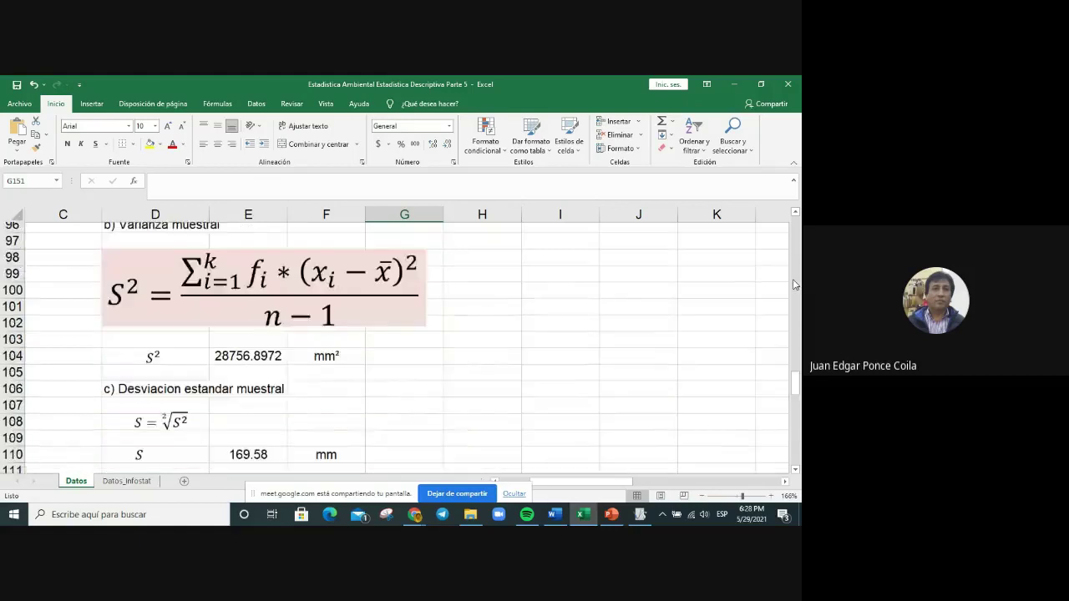
{"action": "scroll", "coordinate": [795, 285], "scroll_direction": "up", "scroll_amount": 11}
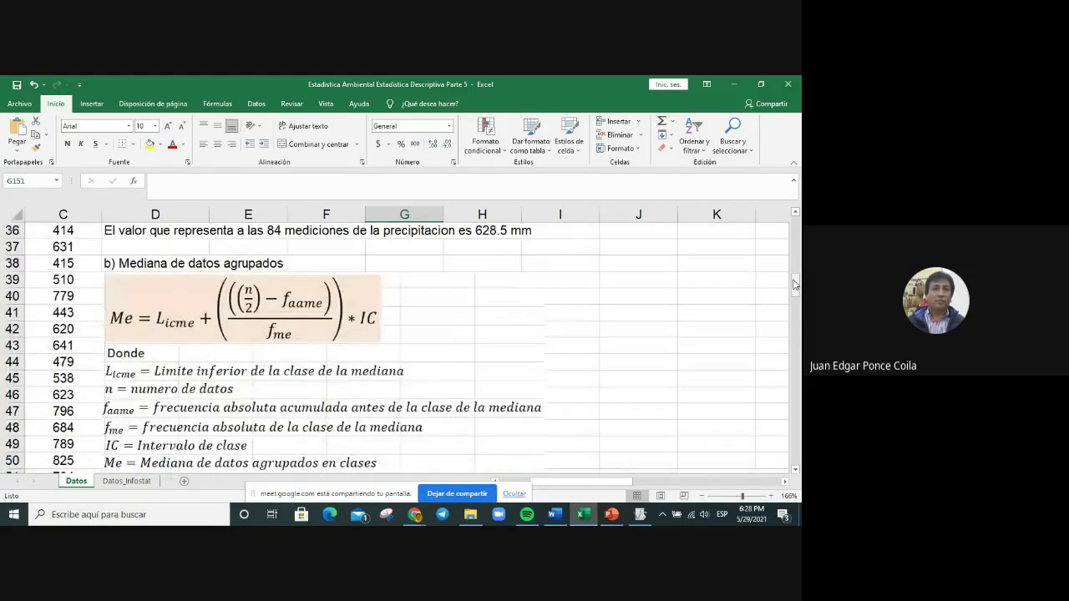
{"action": "scroll", "coordinate": [795, 284], "scroll_direction": "up", "scroll_amount": 10}
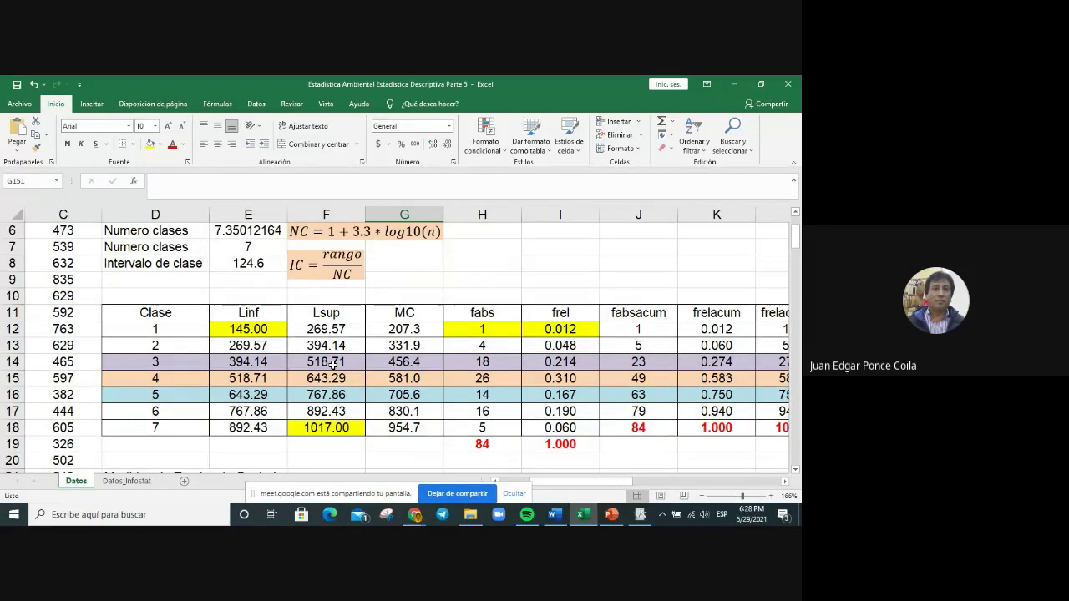
{"action": "scroll", "coordinate": [332, 364], "scroll_direction": "down", "scroll_amount": 20}
{"action": "scroll", "coordinate": [333, 376], "scroll_direction": "down", "scroll_amount": 20}
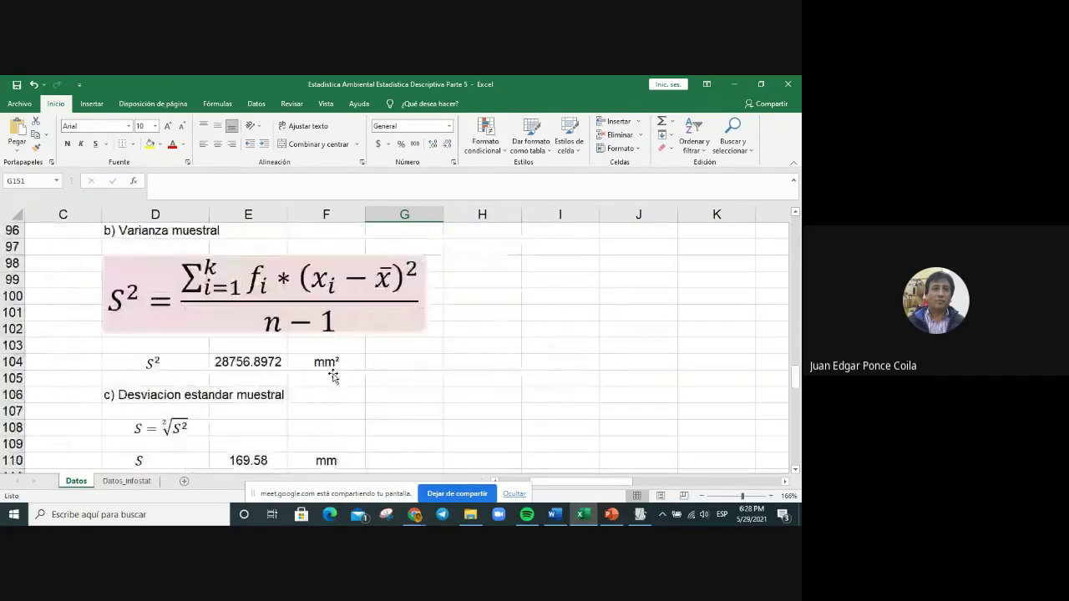
{"action": "scroll", "coordinate": [334, 376], "scroll_direction": "down", "scroll_amount": 1}
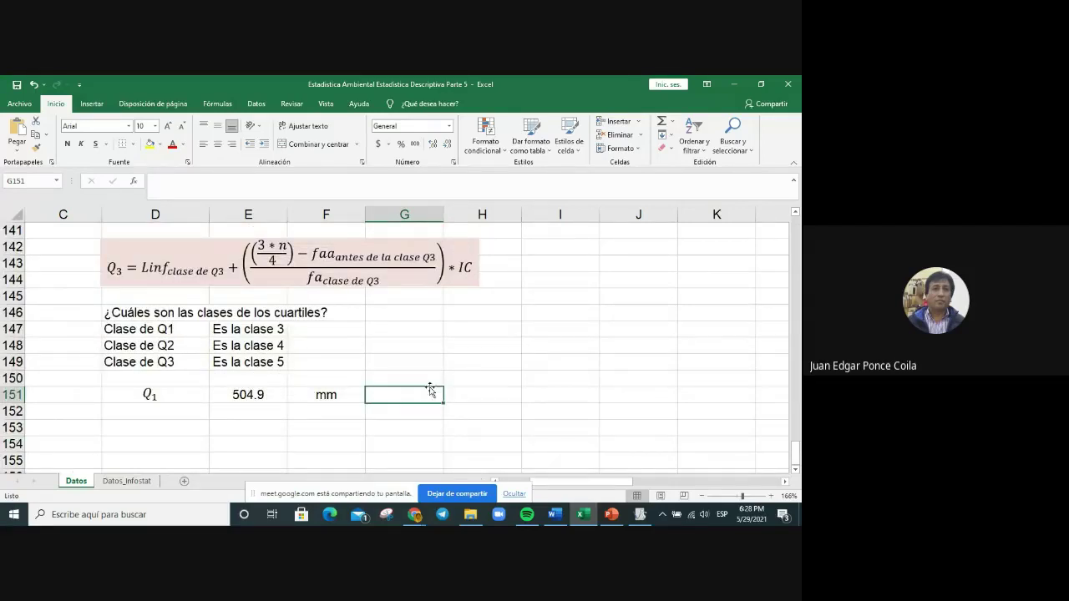
{"action": "left_click", "coordinate": [250, 400]}
{"action": "scroll", "coordinate": [243, 410], "scroll_direction": "down", "scroll_amount": 2}
{"action": "scroll", "coordinate": [243, 410], "scroll_direction": "up", "scroll_amount": 2}
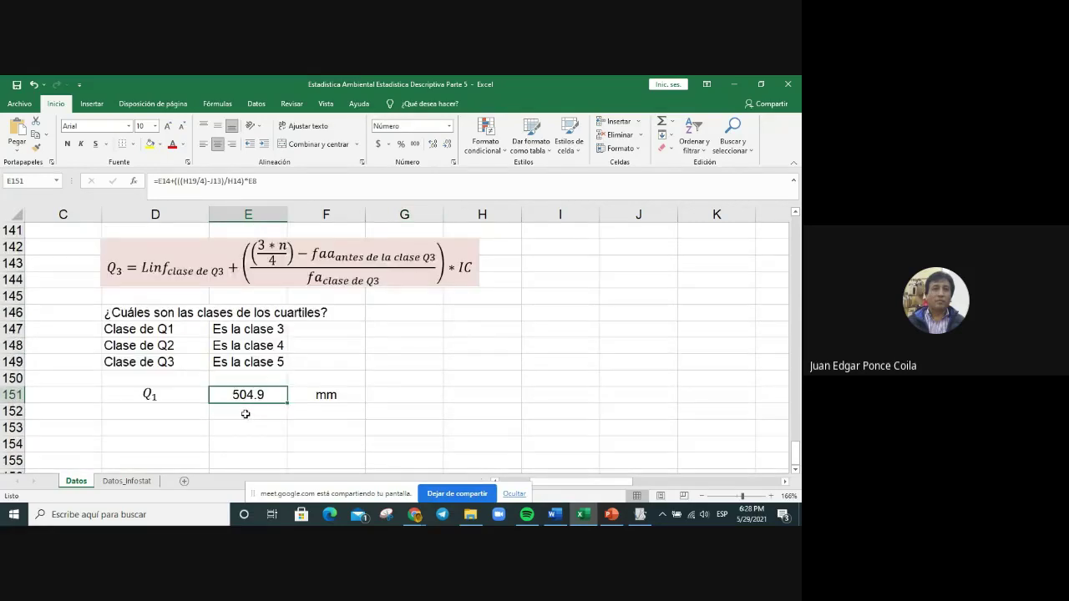
Step: Insert a new equation for the meaning of Q1 and write the expression P(X ≤ 504.9 mm) in it
{"action": "left_click", "coordinate": [200, 429]}
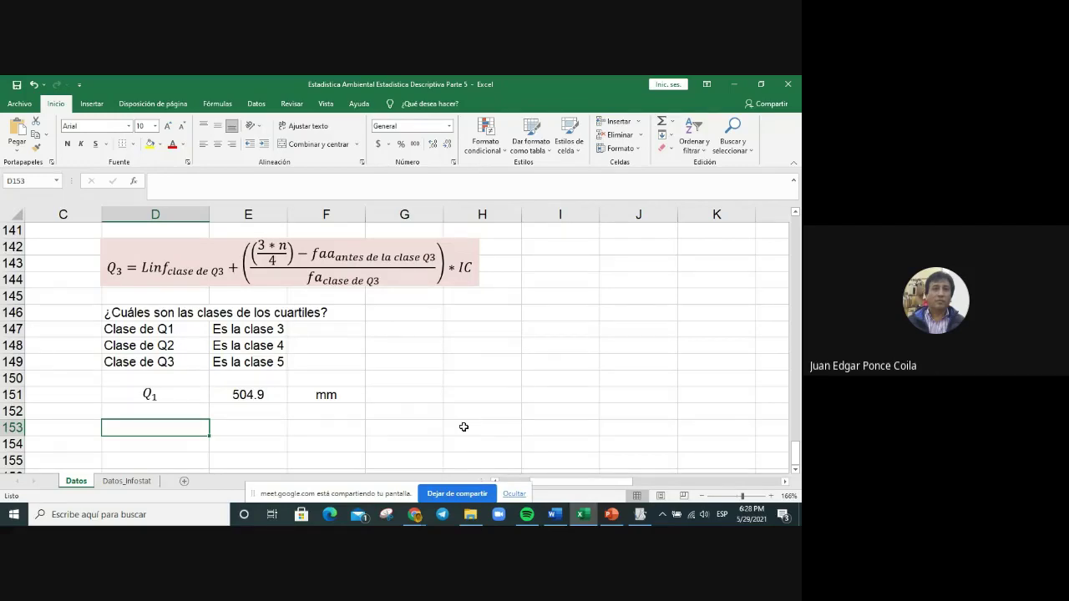
{"action": "left_click", "coordinate": [199, 413]}
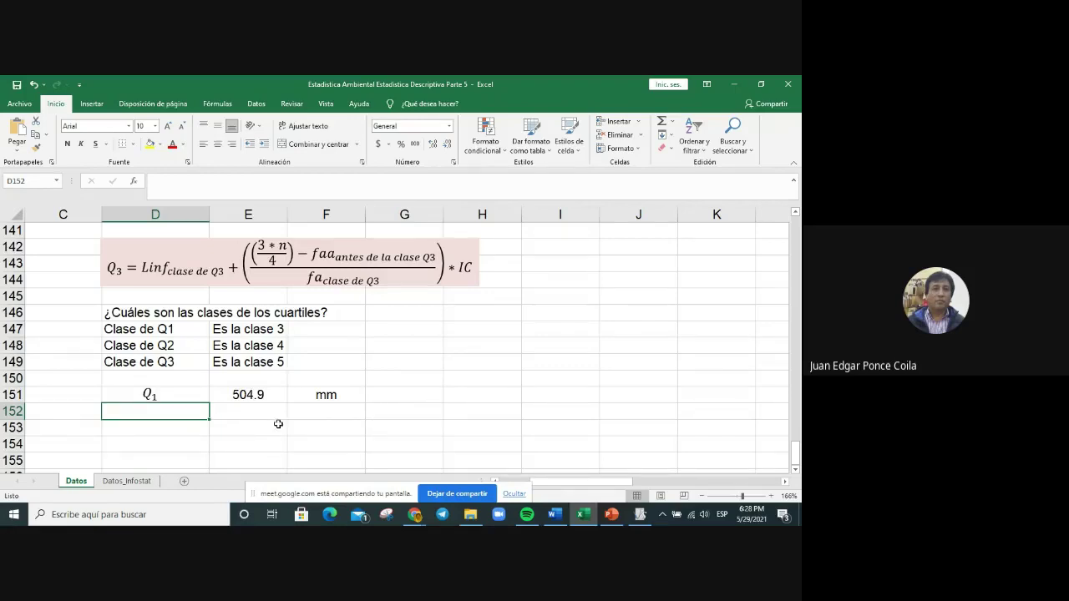
{"action": "left_click", "coordinate": [172, 427]}
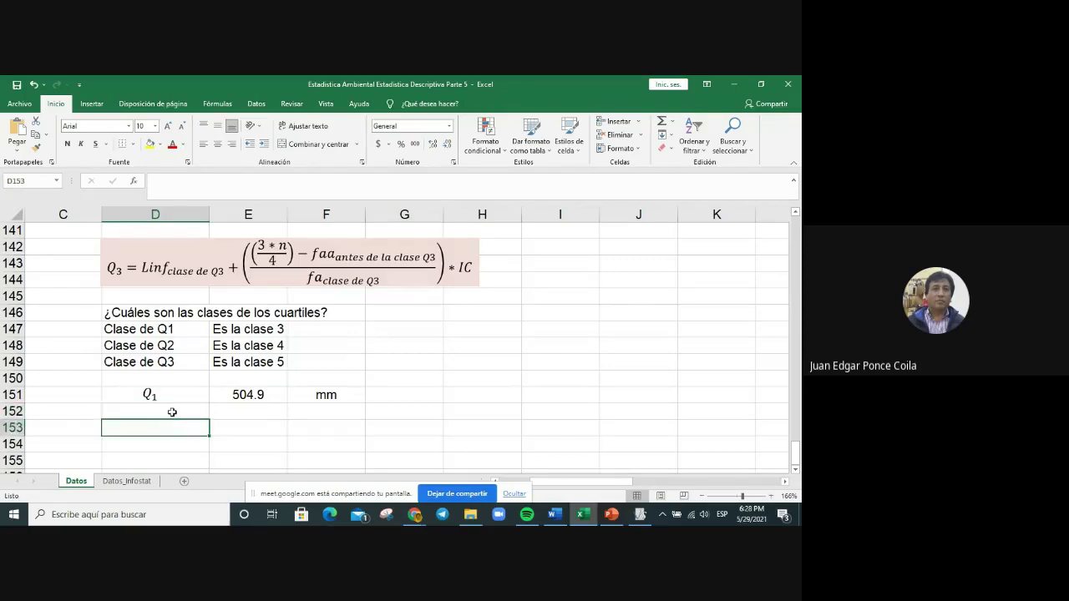
{"action": "left_click", "coordinate": [92, 103]}
{"action": "left_click", "coordinate": [720, 140]}
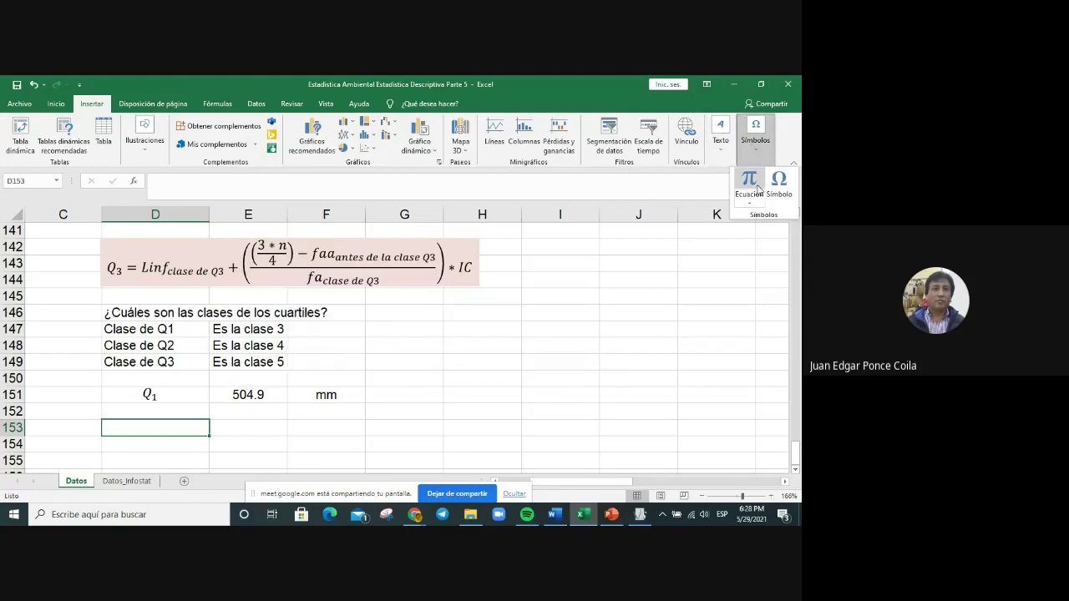
{"action": "left_click", "coordinate": [755, 183]}
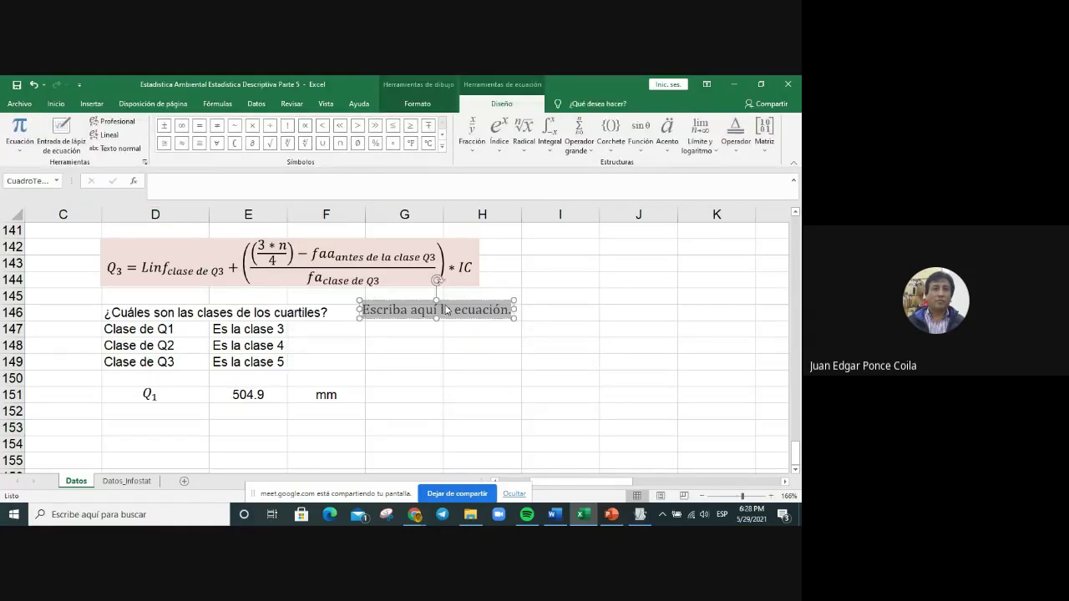
{"action": "type", "text": "P"}
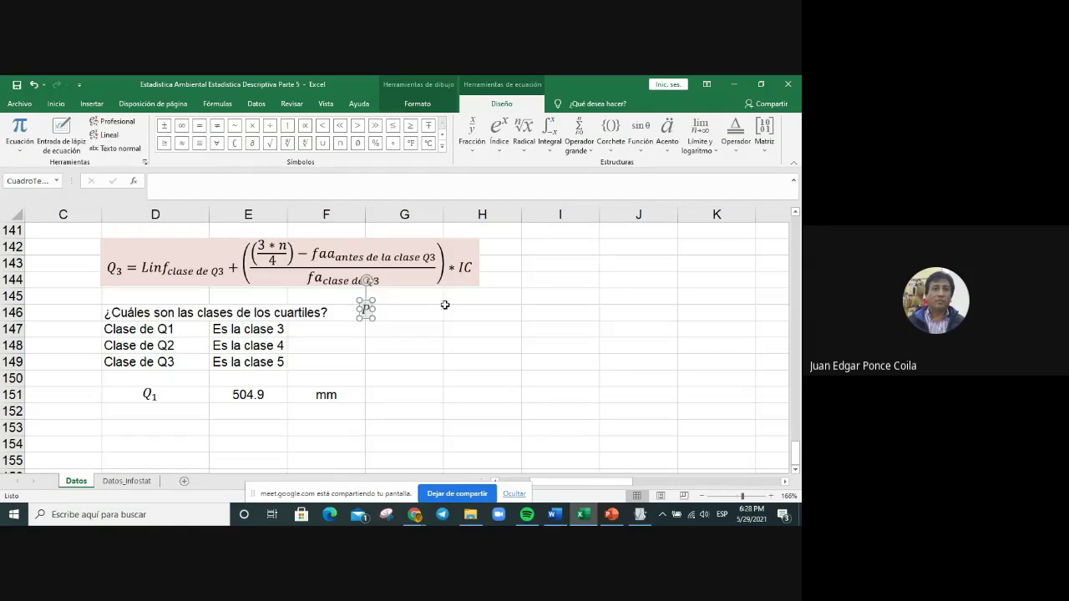
{"action": "type", "text": "(X"}
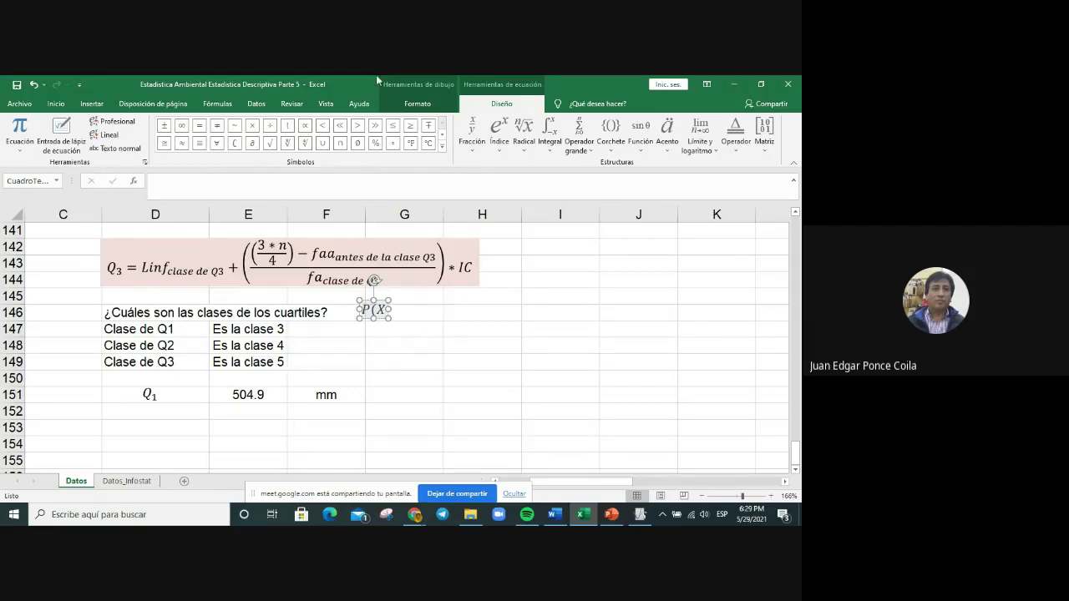
{"action": "left_click", "coordinate": [393, 126]}
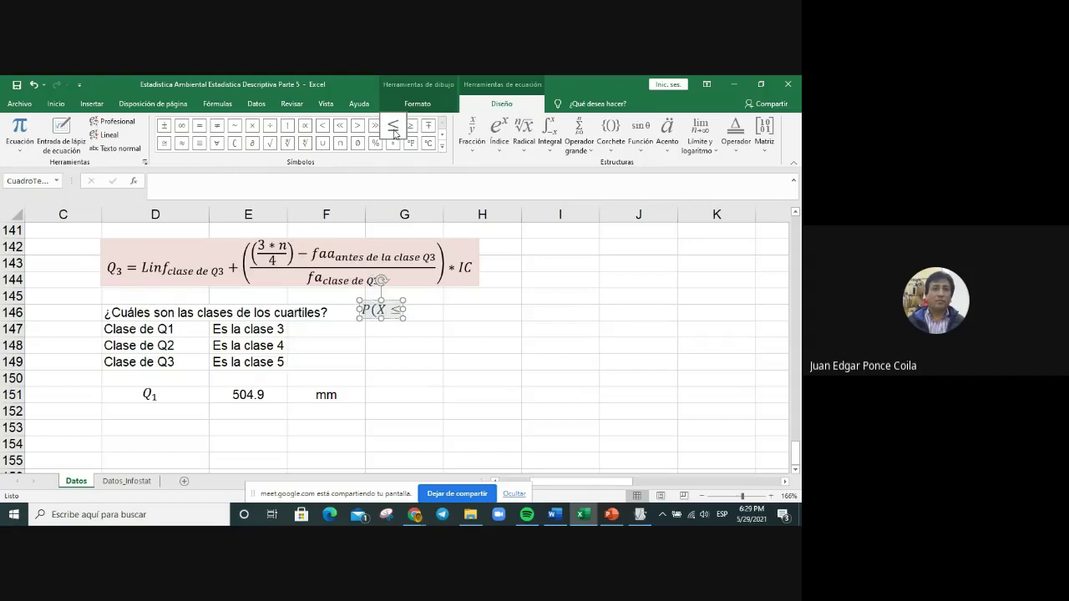
{"action": "type", "text": "504"}
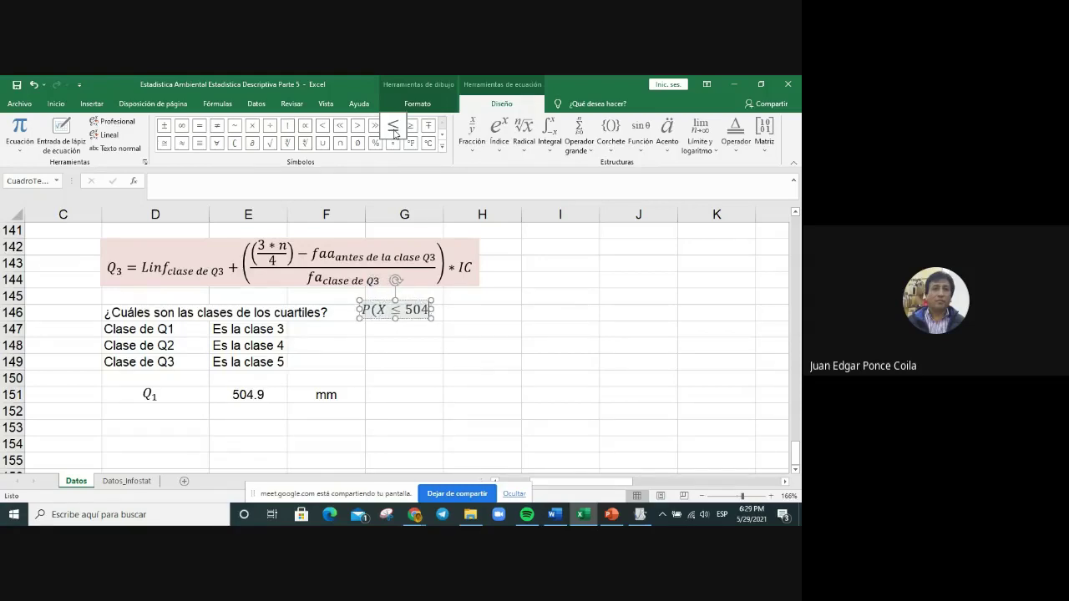
{"action": "type", "text": ".9 m"}
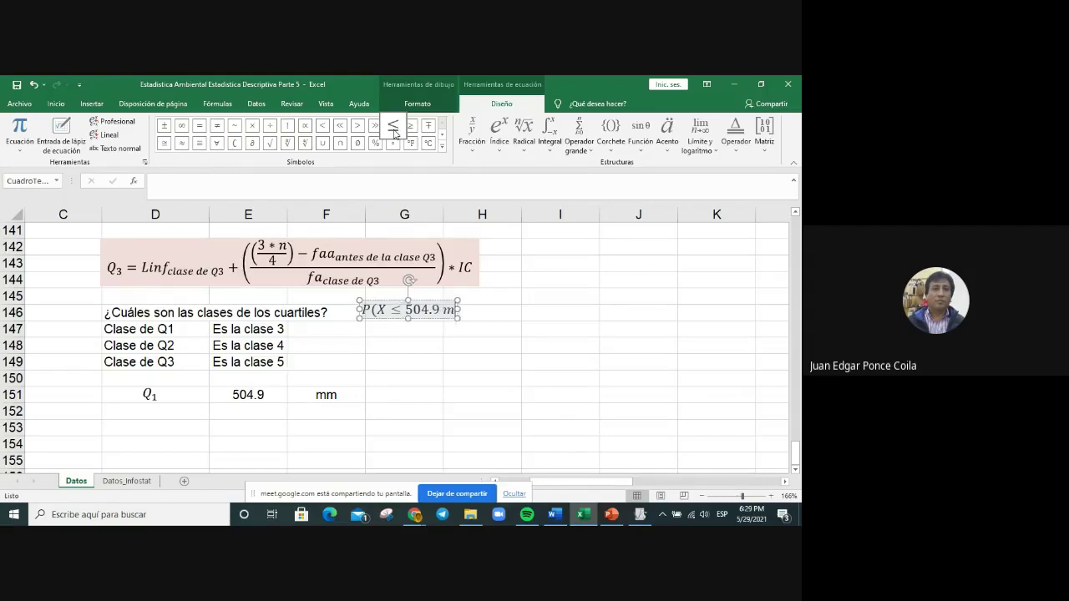
{"action": "type", "text": "m"}
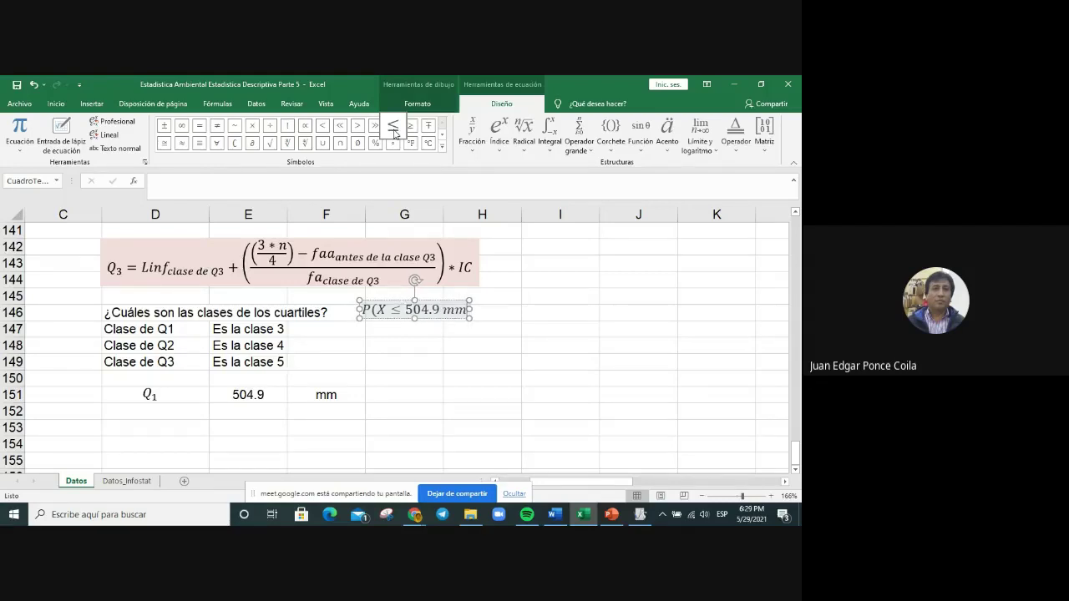
{"action": "type", "text": ")"}
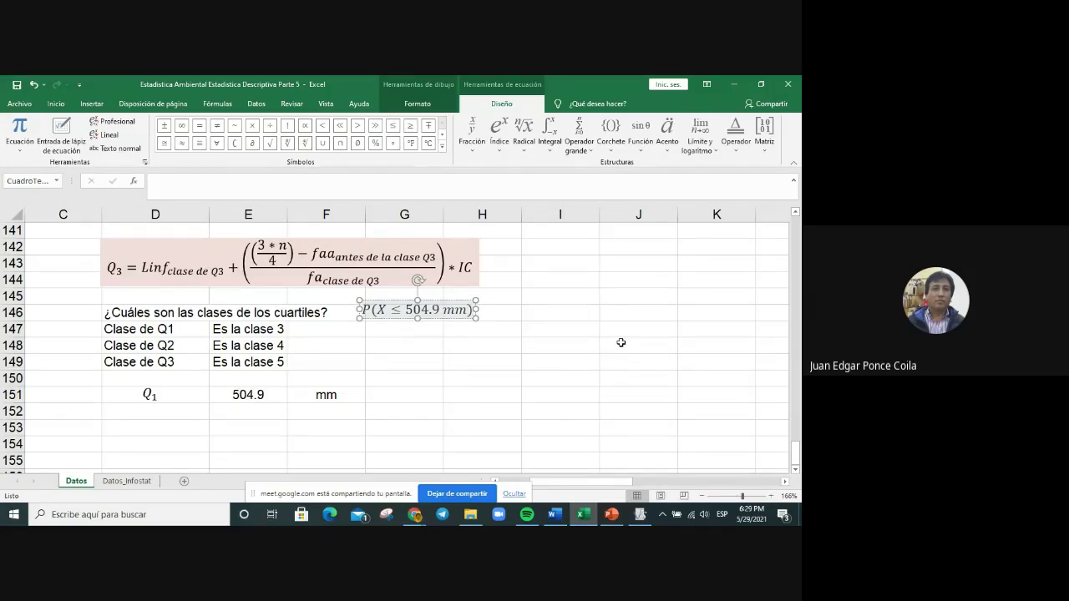
Step: Complete the probability equation with "= 25%" and move it below the Q1 result, at row 153 starting in column D
{"action": "type", "text": "= "}
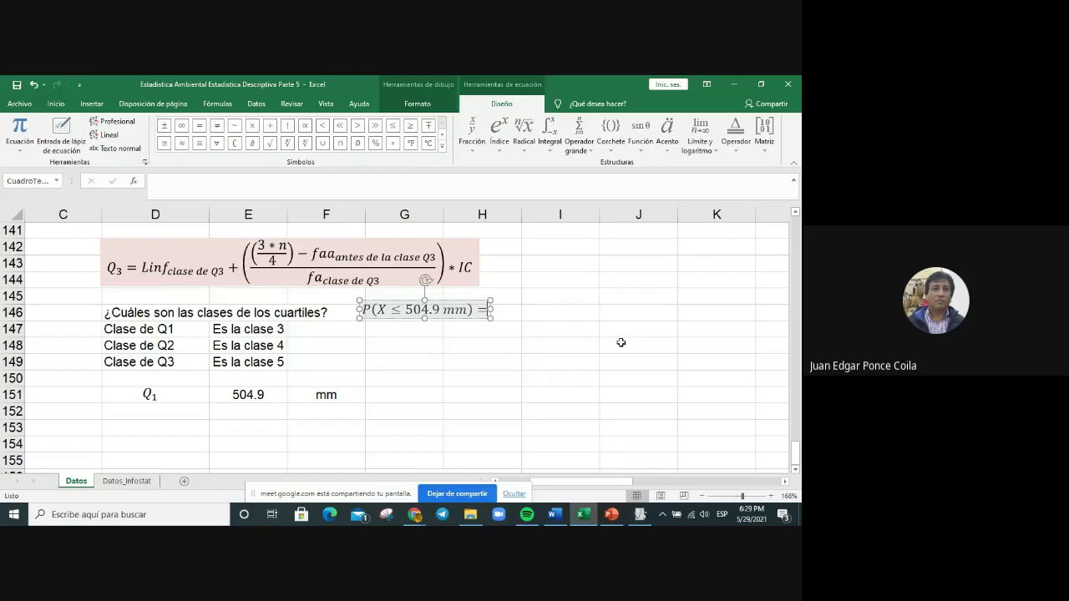
{"action": "type", "text": "25%"}
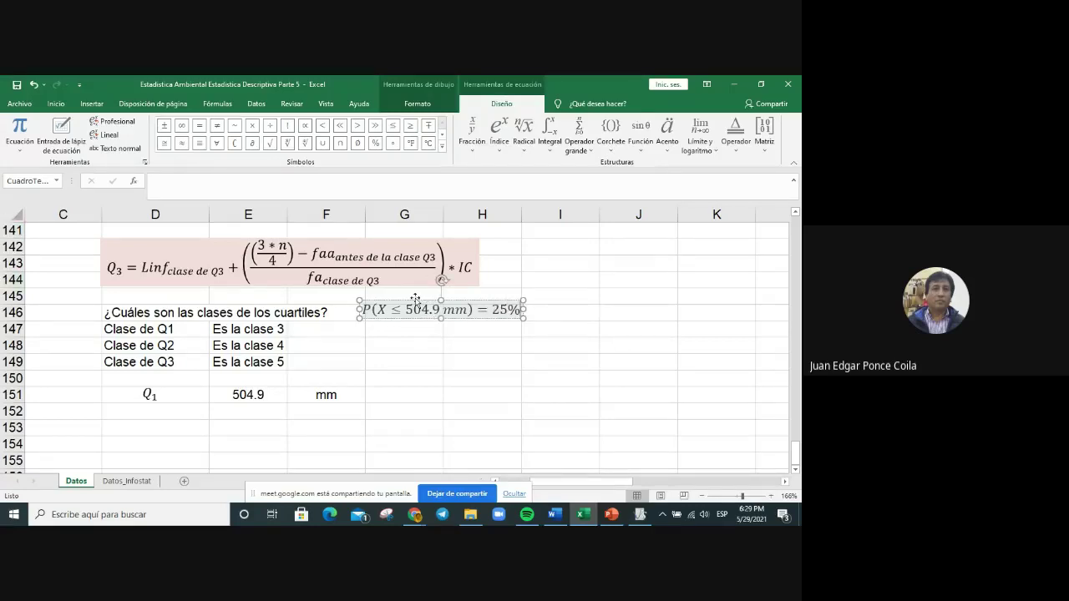
{"action": "left_click_drag", "start_coordinate": [415, 299], "coordinate": [155, 415]}
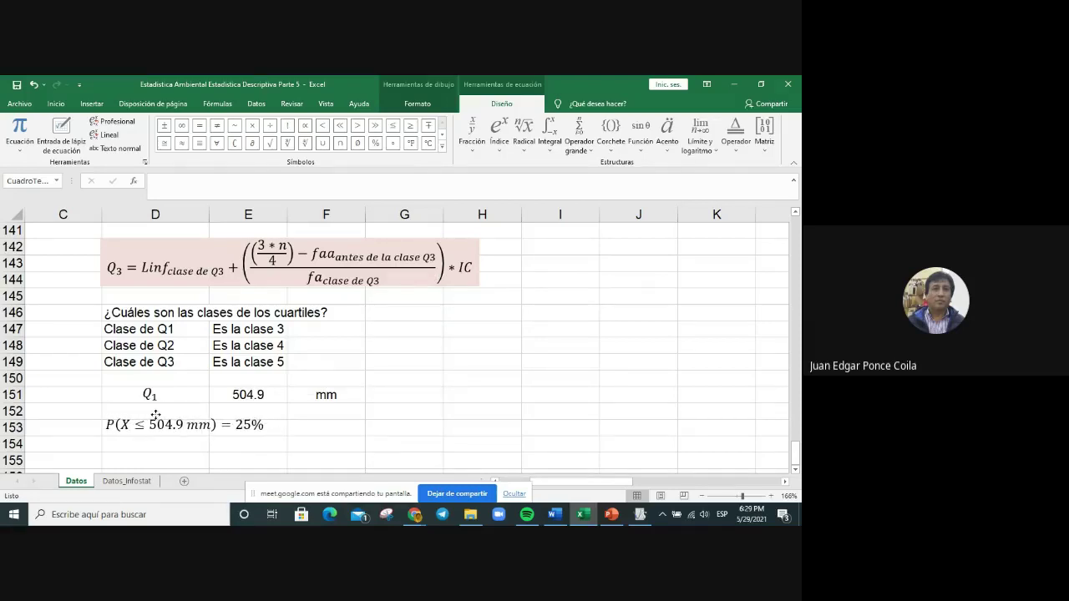
Step: Fill the 25% equation box with the light red used behind the Q3 formula and nudge it down to line up with row 153
{"action": "right_click", "coordinate": [157, 417]}
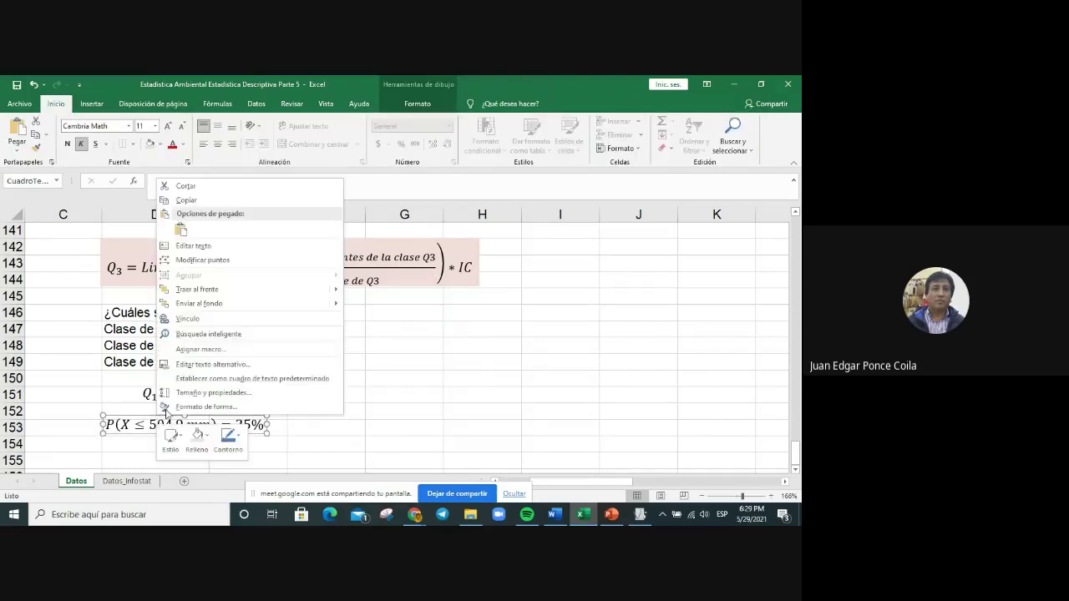
{"action": "left_click", "coordinate": [198, 437]}
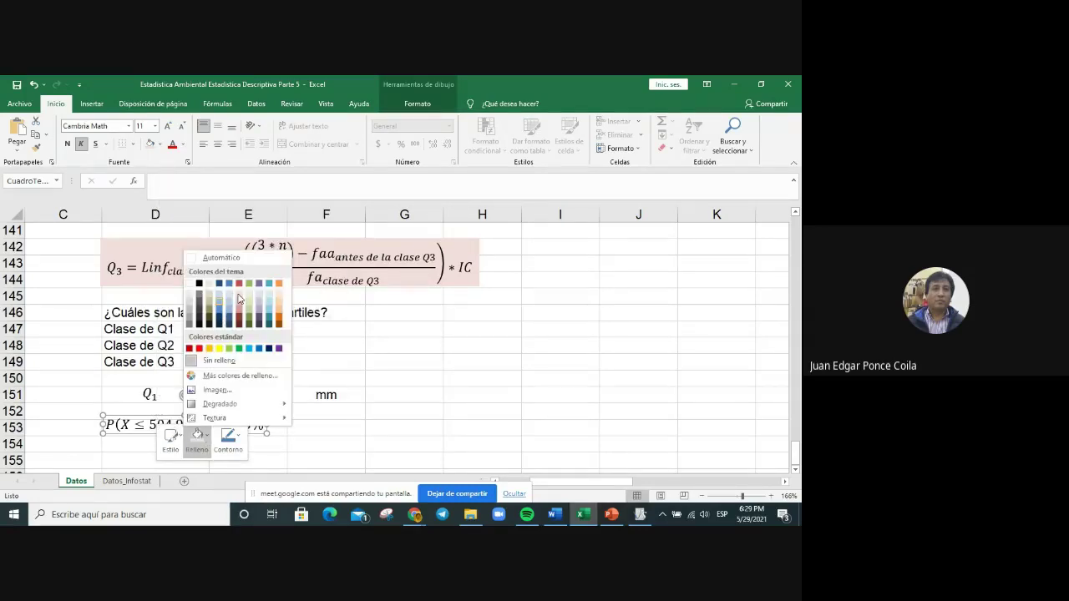
{"action": "left_click", "coordinate": [239, 298]}
{"action": "left_click", "coordinate": [378, 448]}
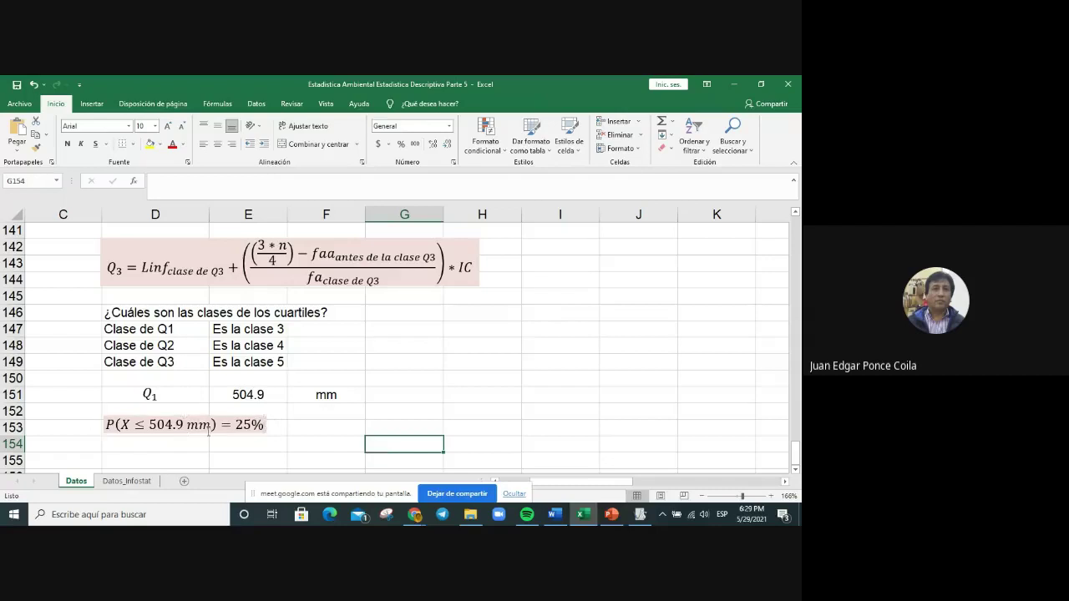
{"action": "left_click", "coordinate": [154, 421]}
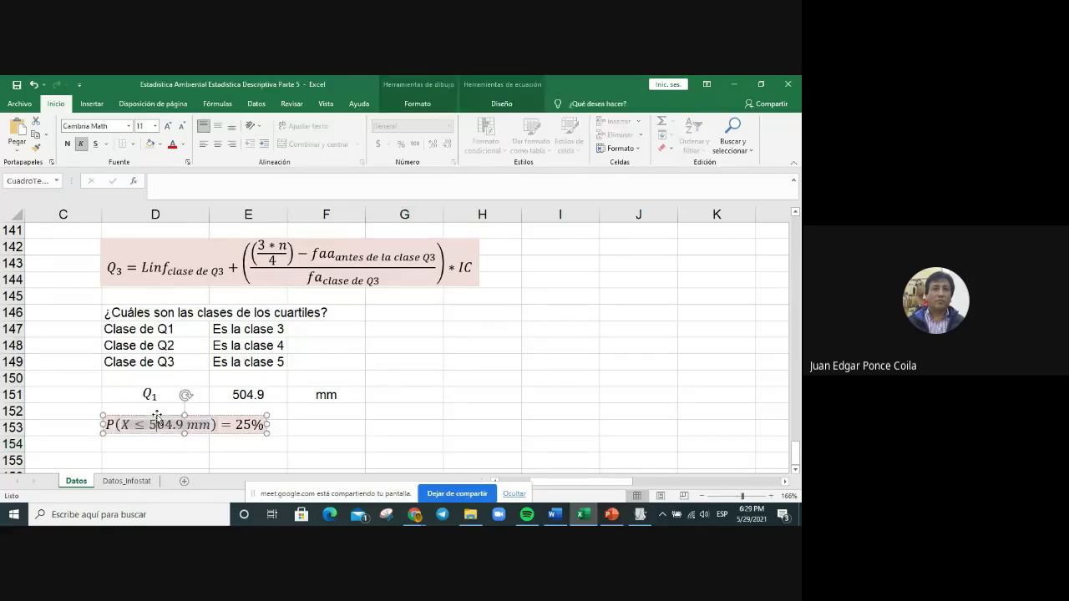
{"action": "left_click_drag", "start_coordinate": [157, 418], "coordinate": [155, 418]}
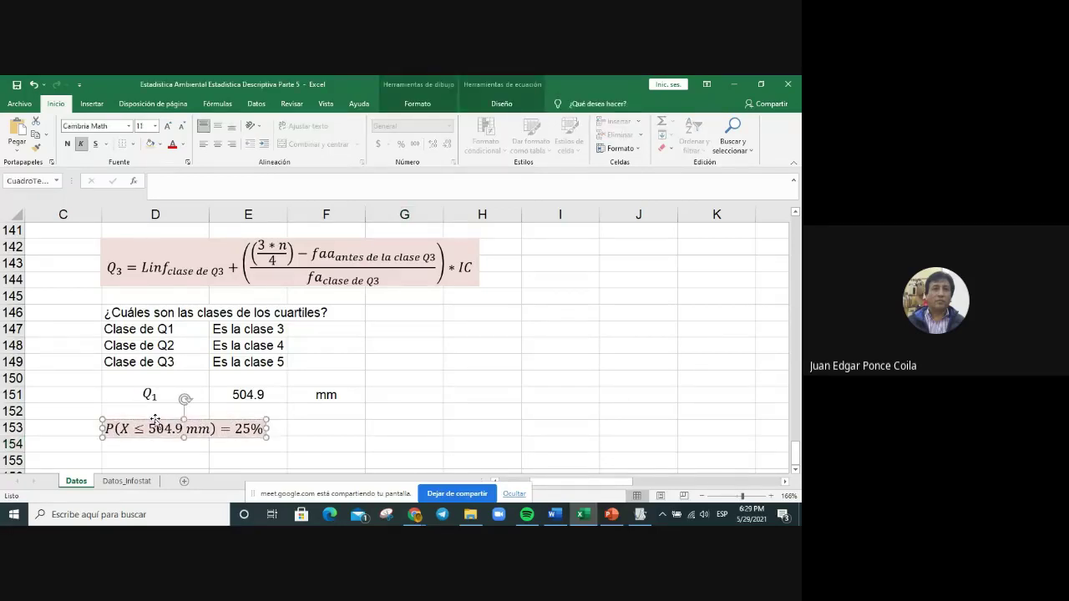
{"action": "left_click", "coordinate": [346, 432]}
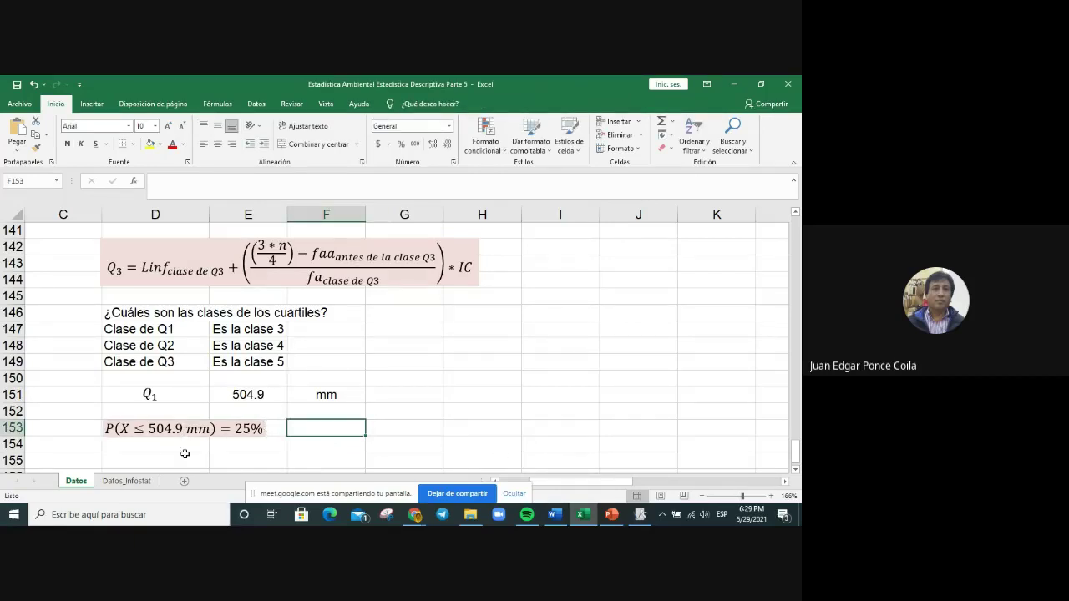
Step: Duplicate the 25% probability equation and place the copy beside the original in row 153, starting at column F
{"action": "left_click", "coordinate": [153, 452]}
{"action": "left_click", "coordinate": [349, 428]}
{"action": "left_click", "coordinate": [164, 429]}
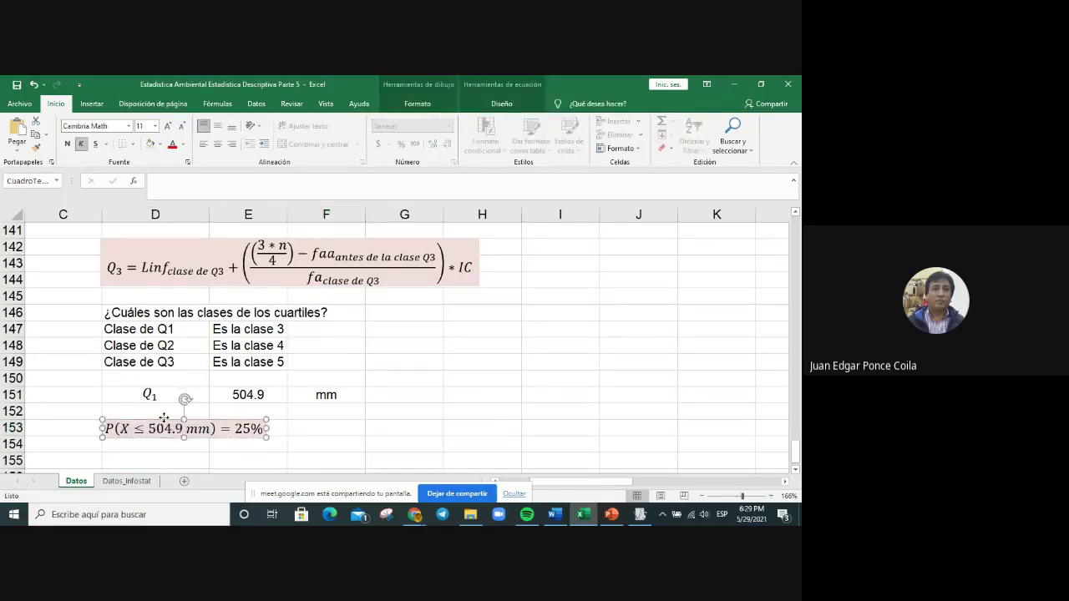
{"action": "right_click", "coordinate": [165, 420]}
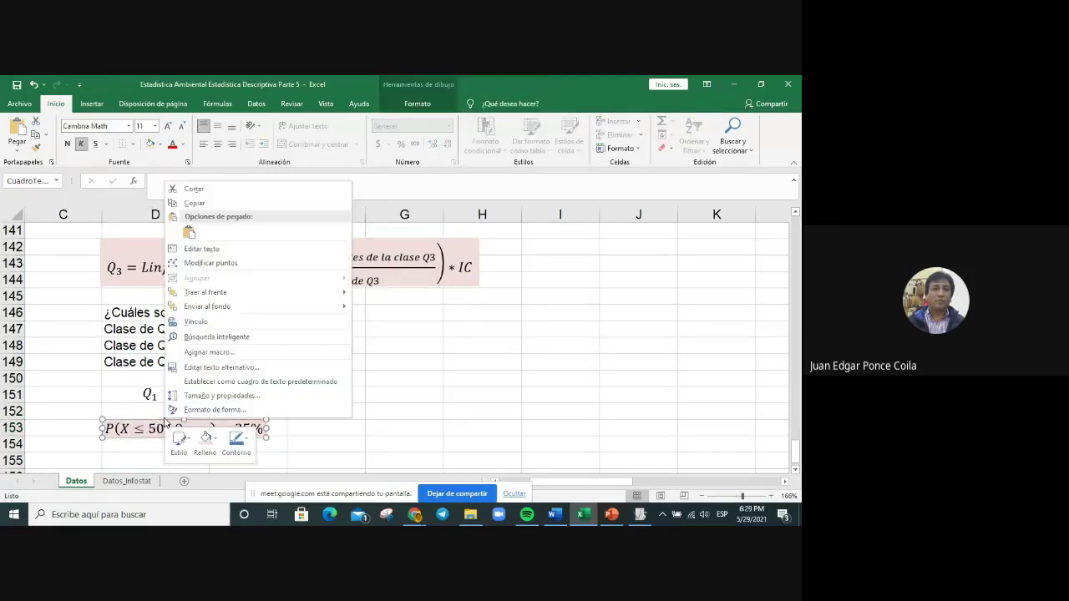
{"action": "left_click", "coordinate": [220, 203]}
{"action": "key", "text": "ctrl+v"}
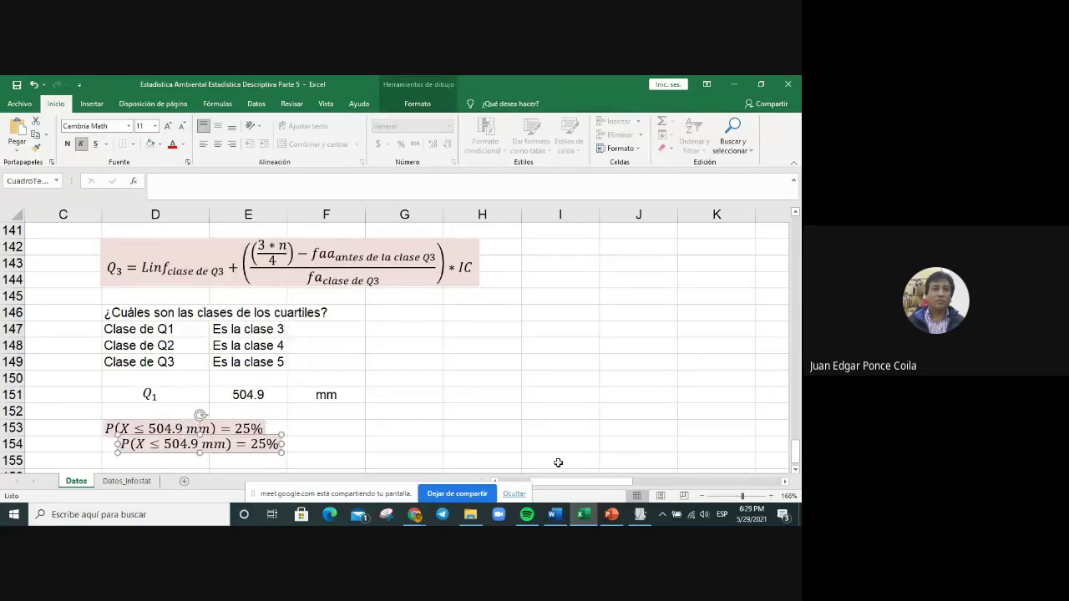
{"action": "left_click_drag", "start_coordinate": [150, 436], "coordinate": [319, 418]}
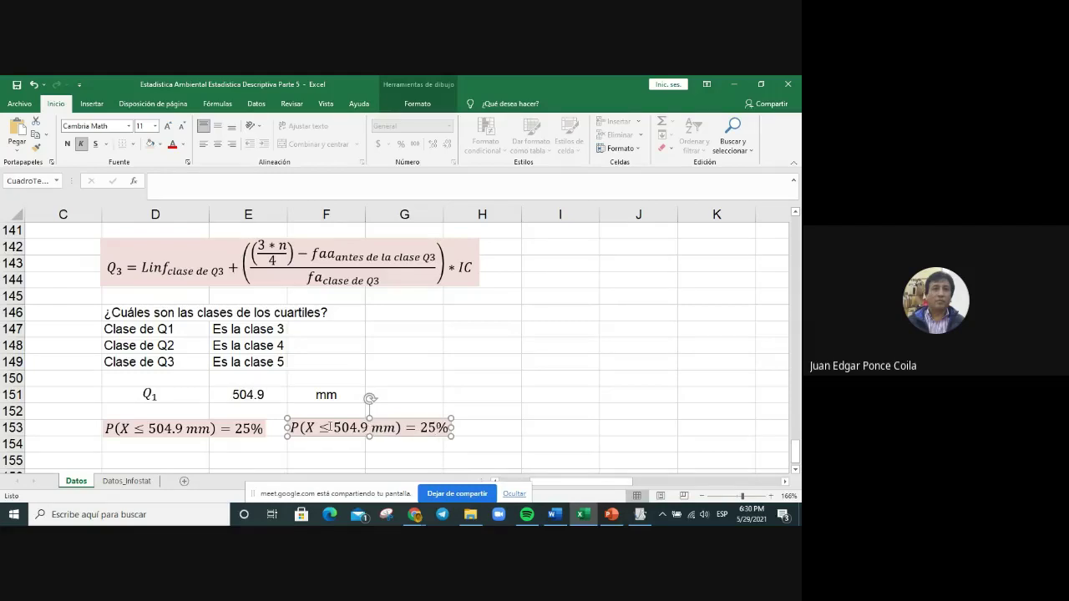
Step: Change the copied equation to P(X > 504.9 mm) = 75%
{"action": "left_click", "coordinate": [333, 428]}
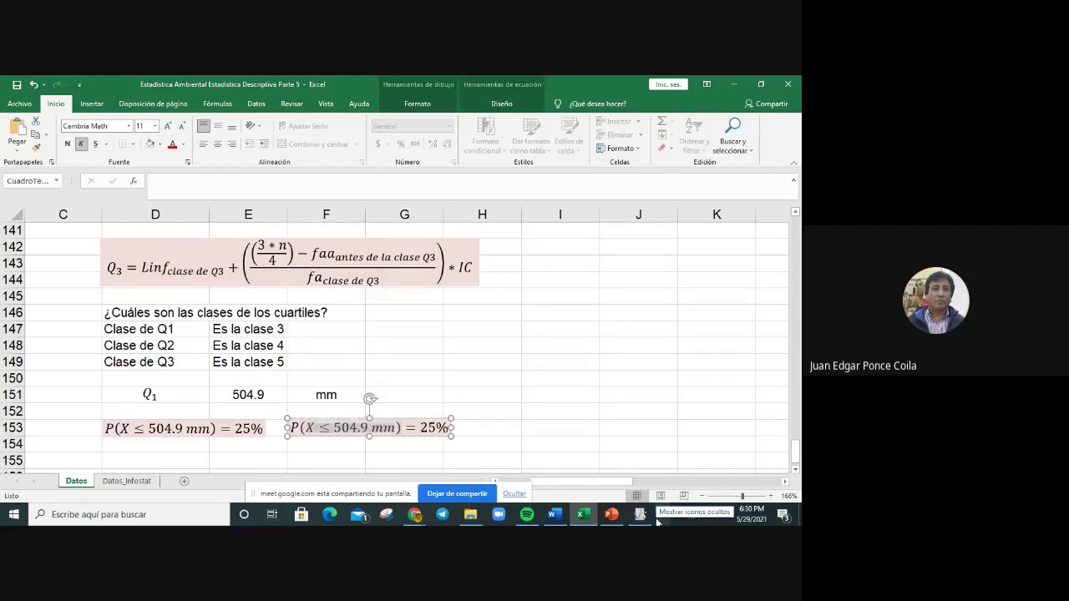
{"action": "key", "text": "BackSpace"}
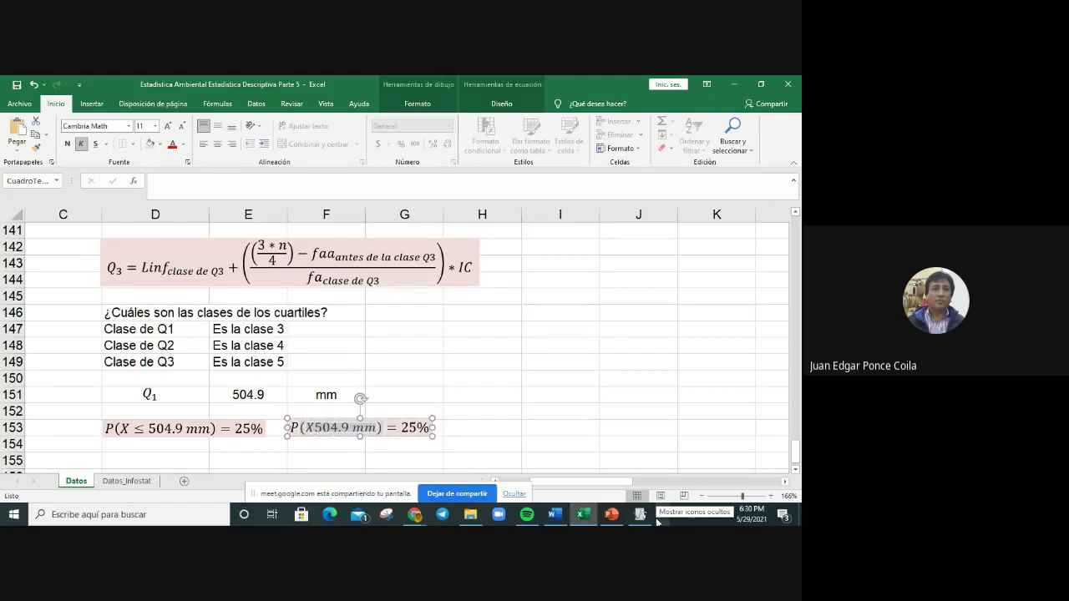
{"action": "type", "text": ">"}
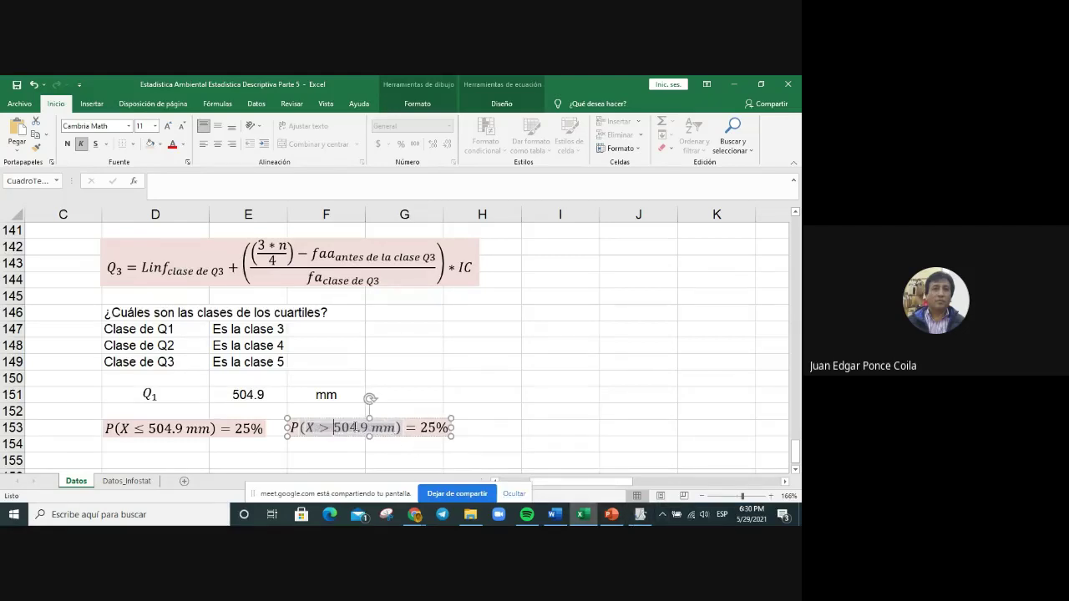
{"action": "left_click", "coordinate": [425, 427]}
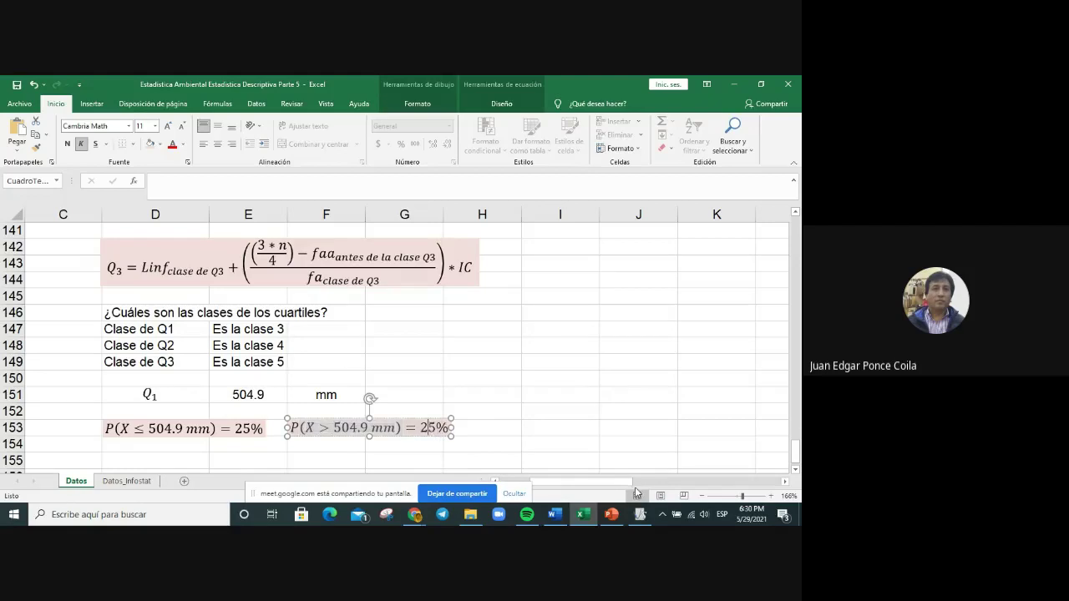
{"action": "key", "text": "BackSpace"}
{"action": "type", "text": "7"}
{"action": "left_click", "coordinate": [431, 449]}
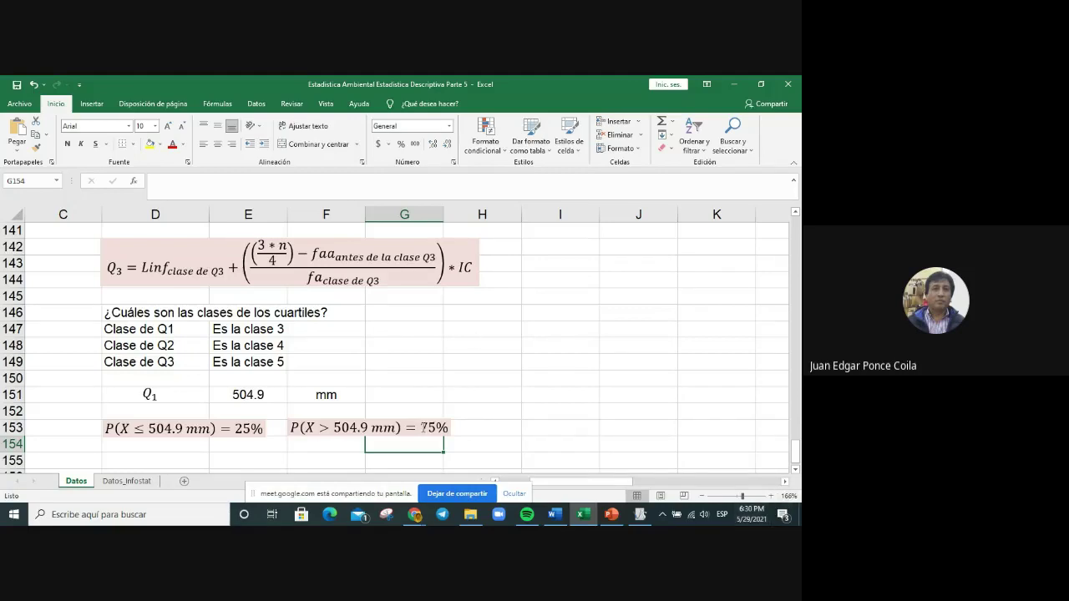
Step: Insert a new equation containing an empty subscript structure for labelling the second quartile
{"action": "left_click", "coordinate": [447, 376]}
{"action": "scroll", "coordinate": [611, 429], "scroll_direction": "down", "scroll_amount": 2}
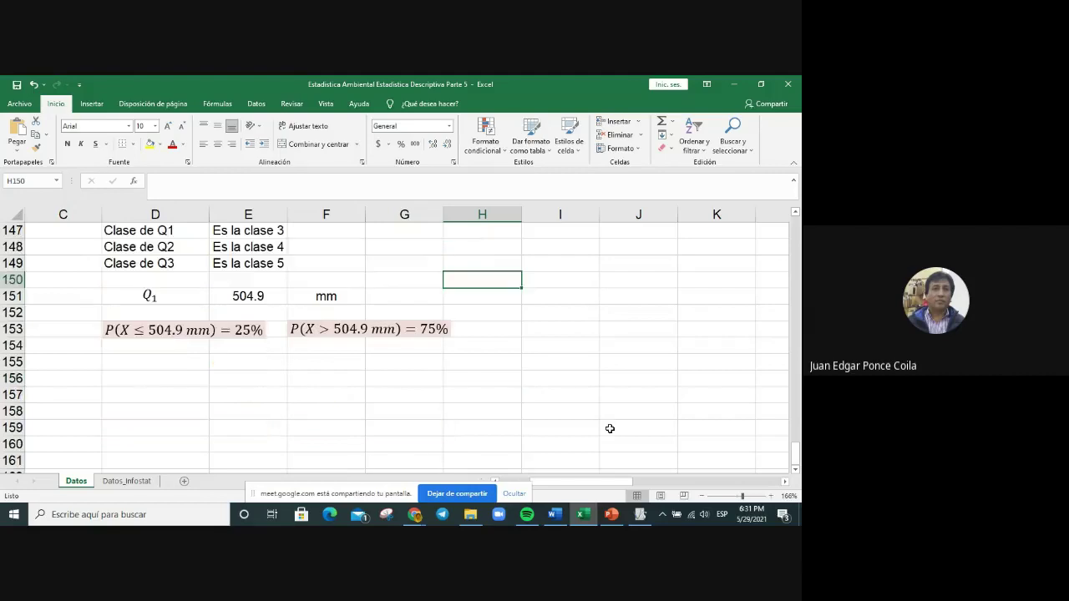
{"action": "left_click", "coordinate": [179, 365]}
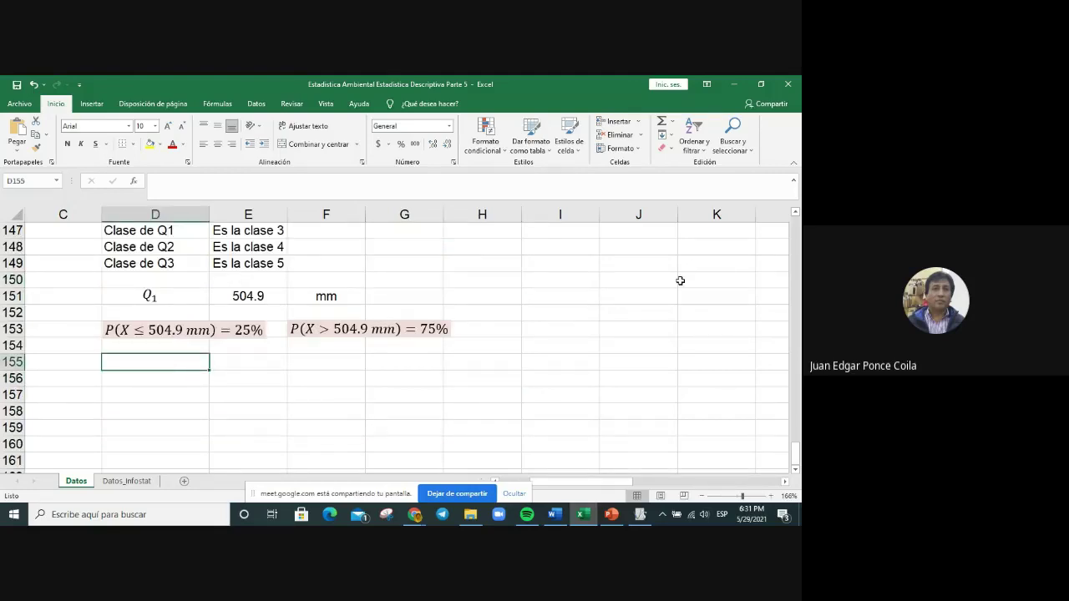
{"action": "scroll", "coordinate": [680, 280], "scroll_direction": "up", "scroll_amount": 1}
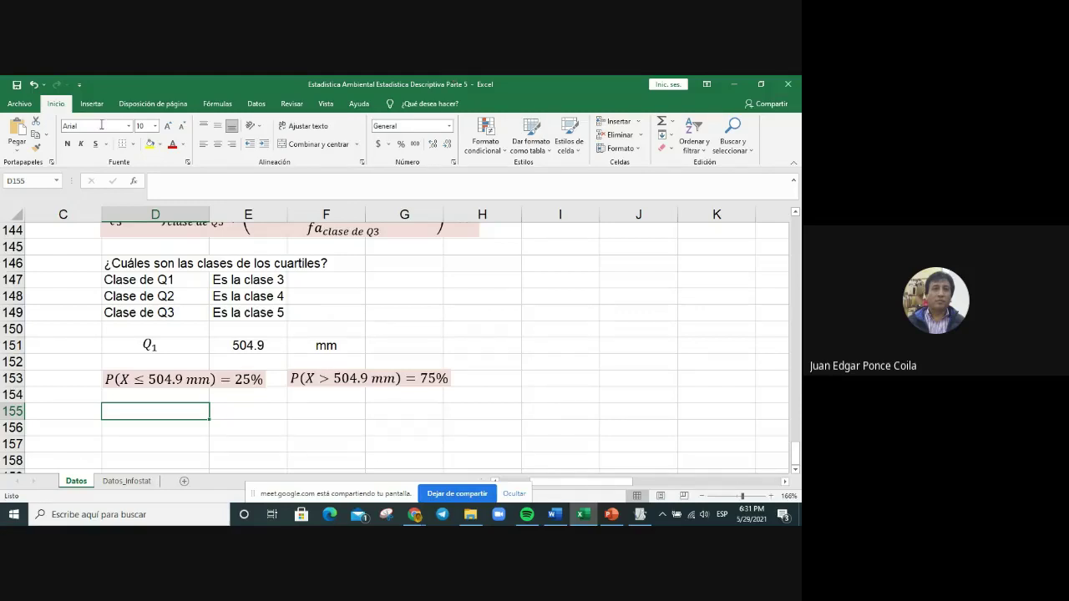
{"action": "left_click", "coordinate": [85, 104]}
{"action": "left_click", "coordinate": [756, 132]}
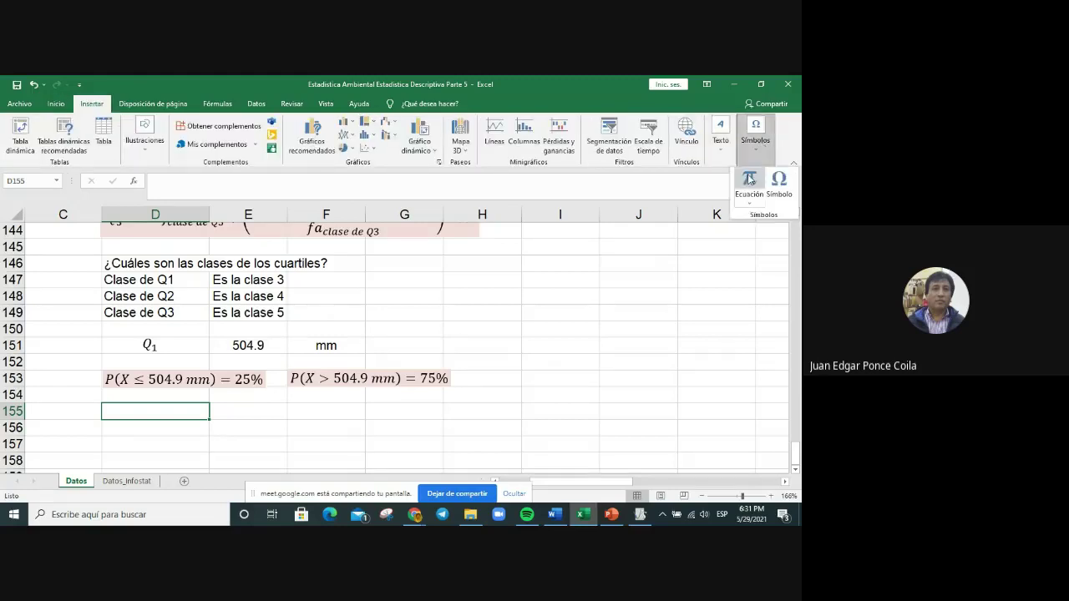
{"action": "left_click", "coordinate": [749, 180]}
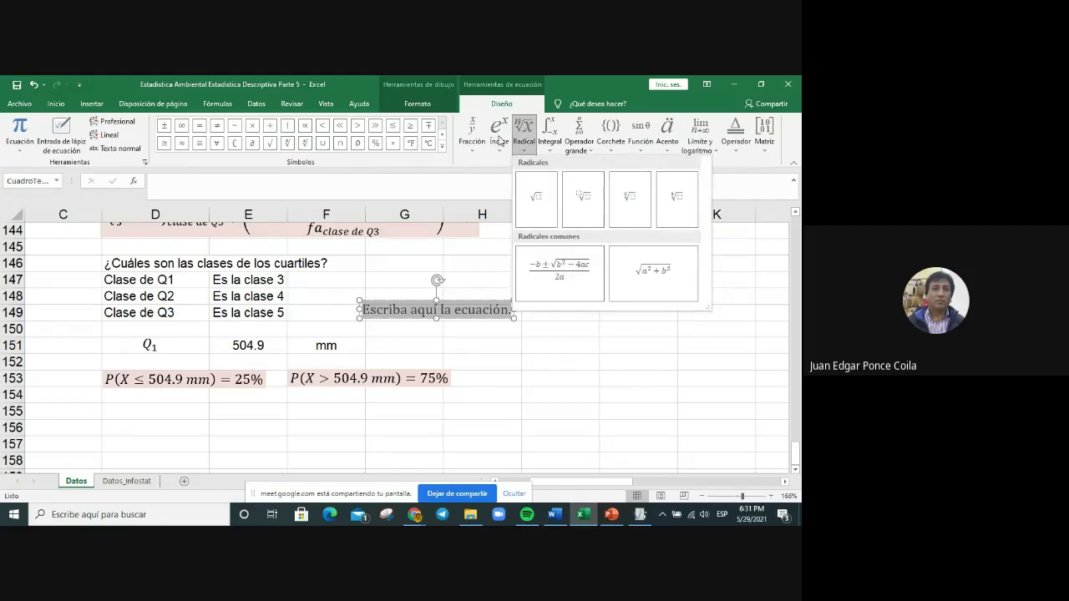
{"action": "left_click", "coordinate": [499, 139]}
{"action": "left_click", "coordinate": [551, 199]}
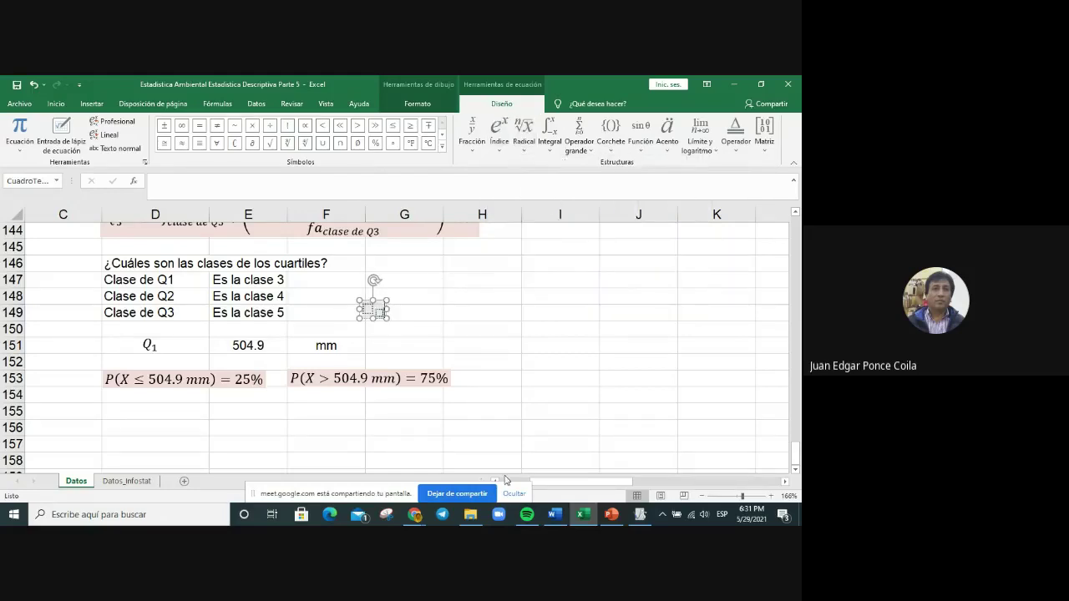
Step: Fill the equation with Q and subscript 2, and place it over cell D155
{"action": "left_click", "coordinate": [372, 309]}
{"action": "type", "text": "Q"}
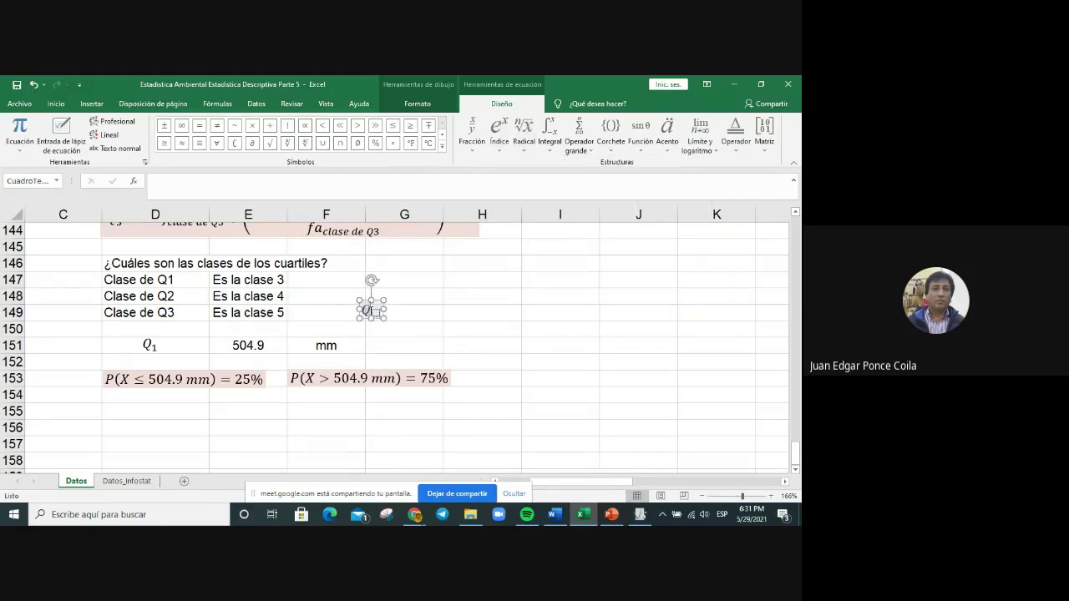
{"action": "left_click", "coordinate": [373, 312]}
{"action": "type", "text": "3"}
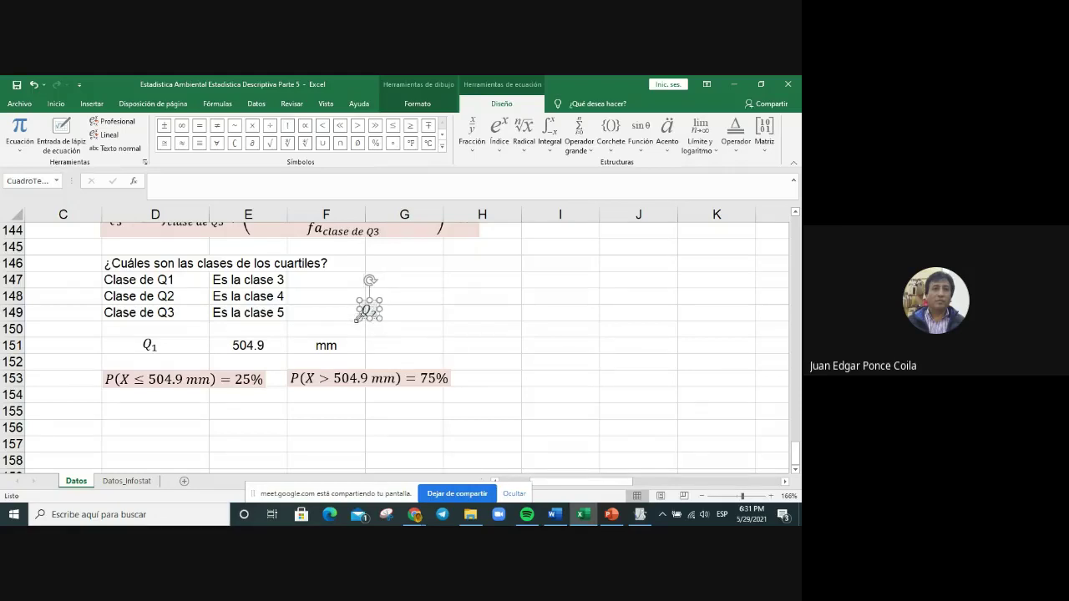
{"action": "key", "text": "BackSpace"}
{"action": "type", "text": "2"}
{"action": "left_click_drag", "start_coordinate": [353, 317], "coordinate": [145, 419]}
Step: Review the Q2 equation and start a formula in E155 with the lower limit of class 4, E15
{"action": "left_click", "coordinate": [272, 409]}
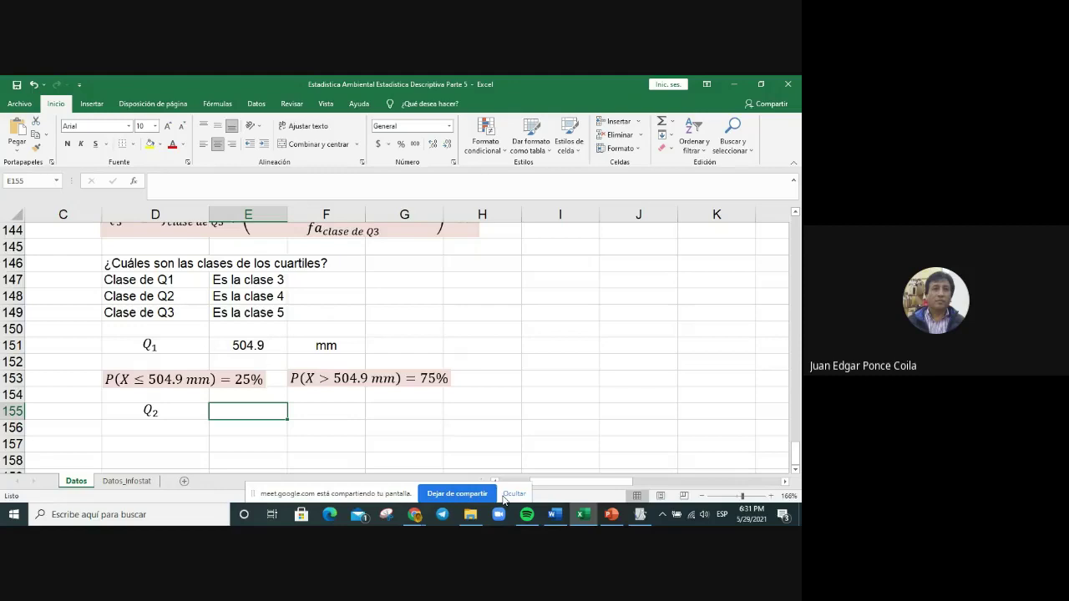
{"action": "scroll", "coordinate": [364, 323], "scroll_direction": "up", "scroll_amount": 1}
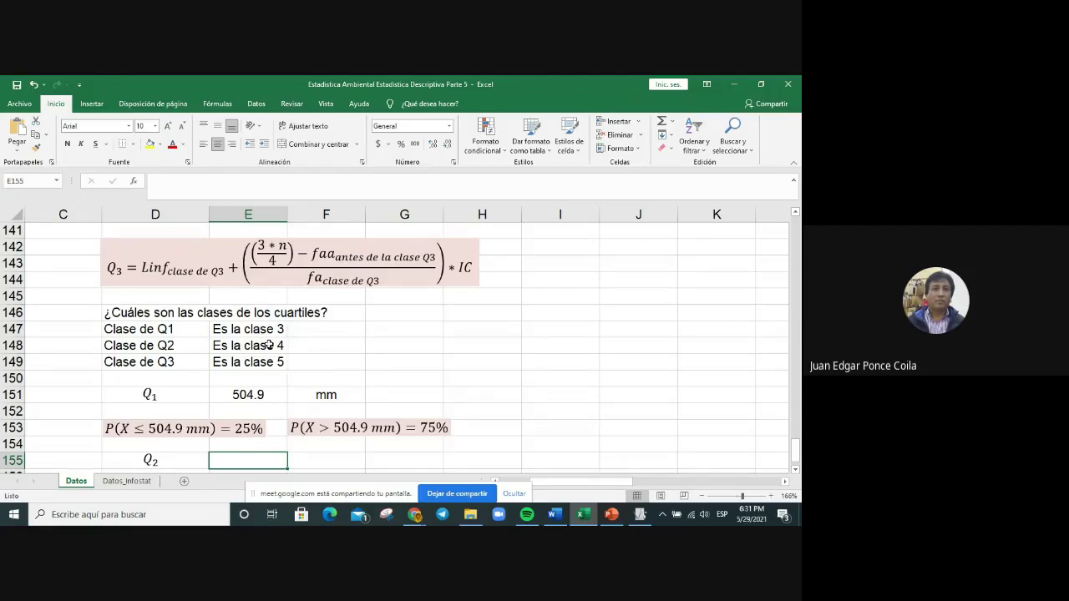
{"action": "scroll", "coordinate": [326, 349], "scroll_direction": "up", "scroll_amount": 3}
{"action": "scroll", "coordinate": [328, 351], "scroll_direction": "down", "scroll_amount": 1}
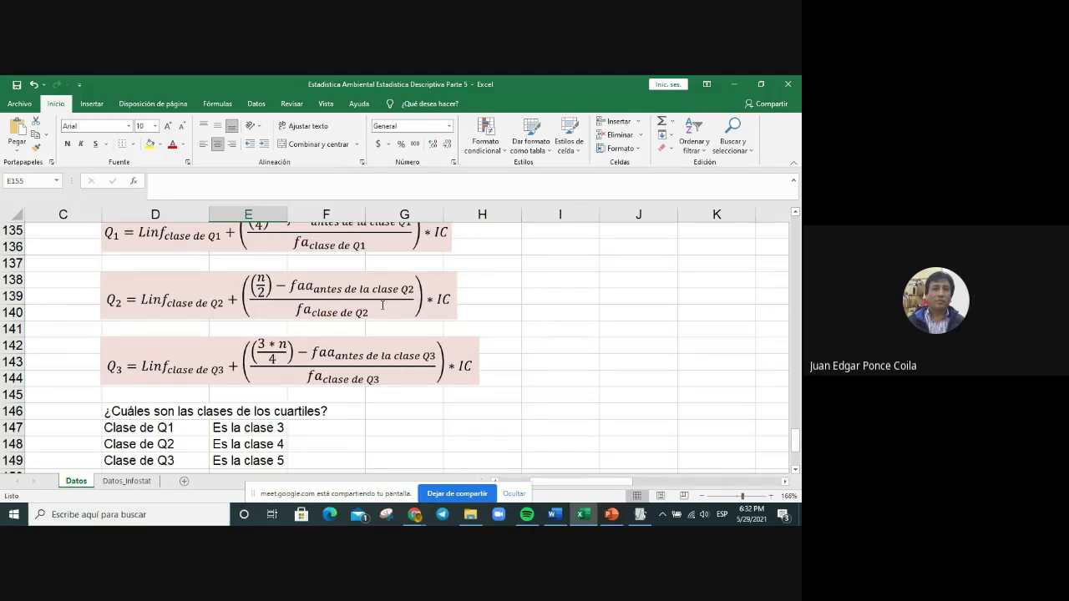
{"action": "scroll", "coordinate": [636, 346], "scroll_direction": "up", "scroll_amount": 2}
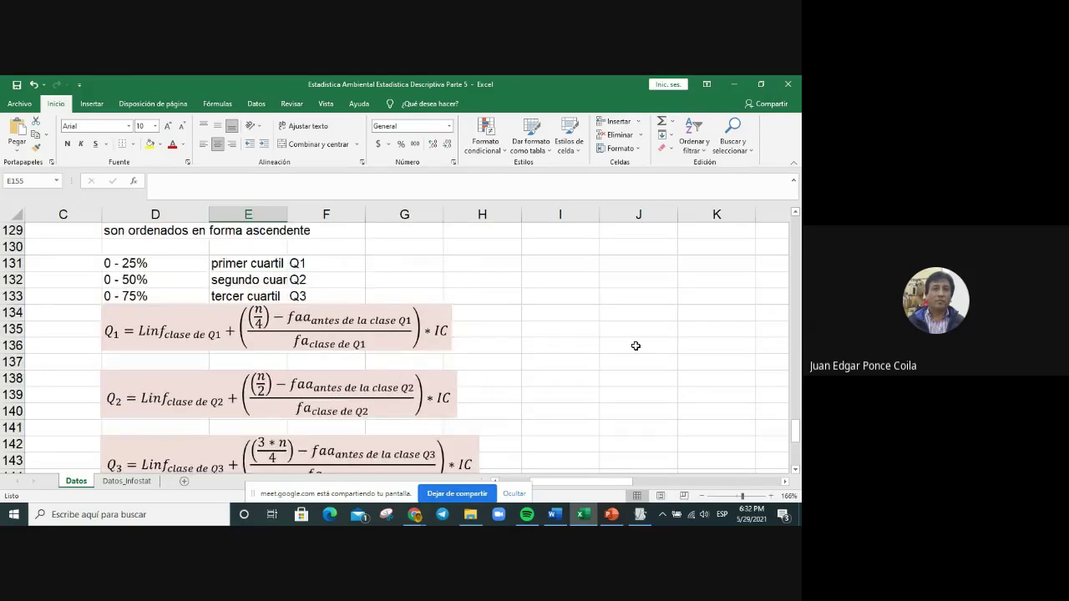
{"action": "scroll", "coordinate": [635, 345], "scroll_direction": "down", "scroll_amount": 7}
{"action": "scroll", "coordinate": [636, 345], "scroll_direction": "up", "scroll_amount": 2}
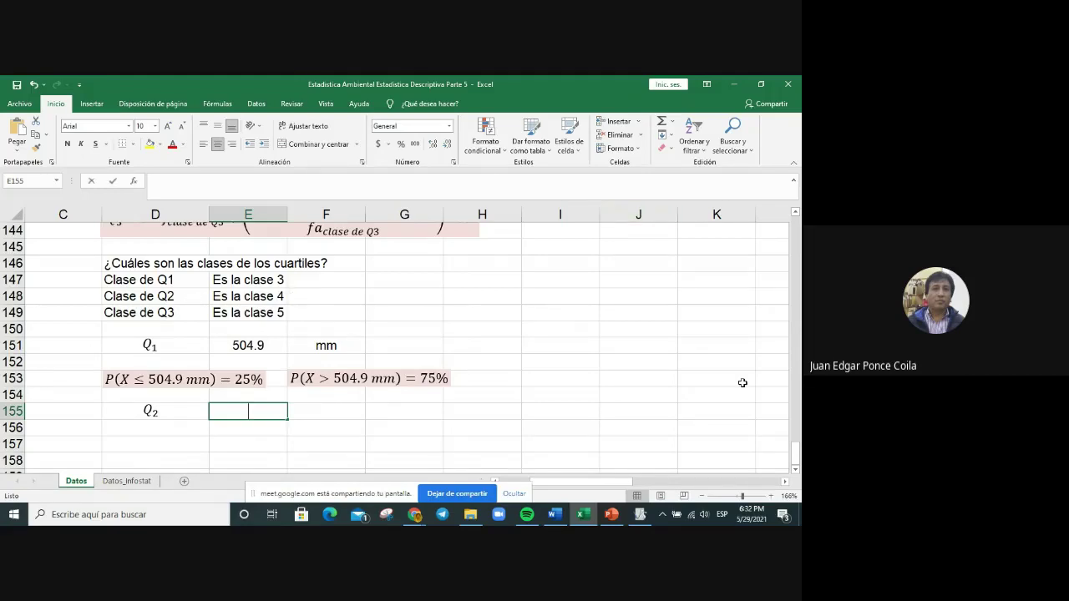
{"action": "type", "text": "="}
{"action": "scroll", "coordinate": [783, 352], "scroll_direction": "up", "scroll_amount": 11}
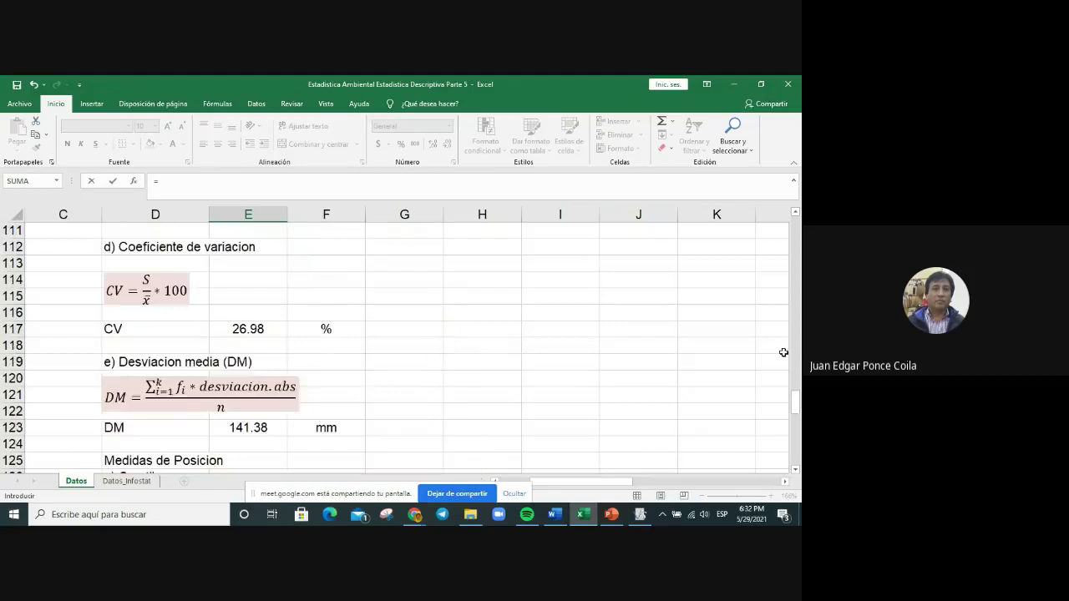
{"action": "scroll", "coordinate": [783, 352], "scroll_direction": "up", "scroll_amount": 20}
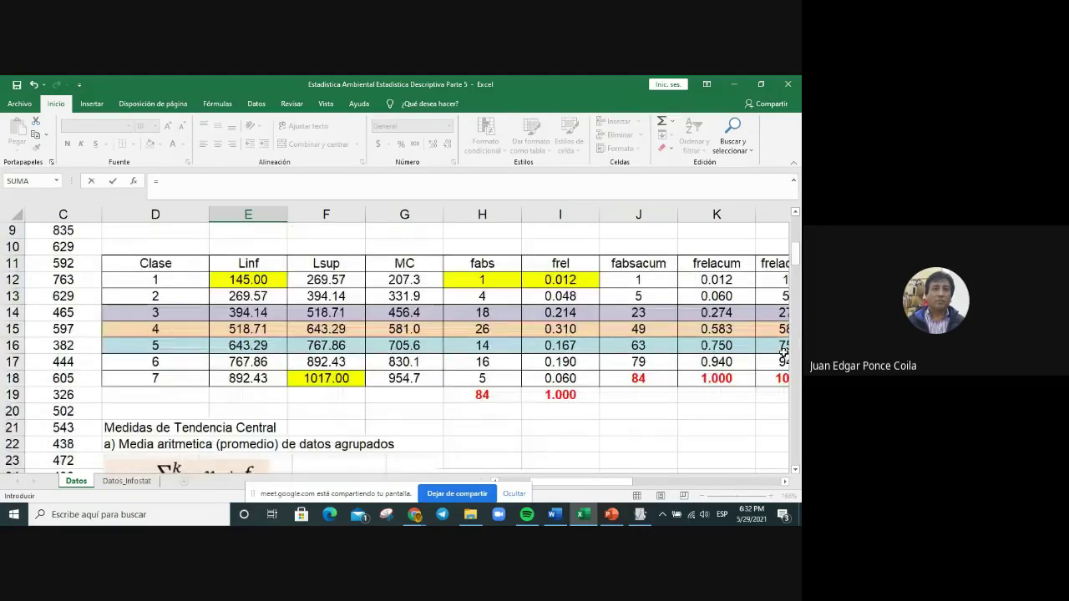
{"action": "left_click", "coordinate": [255, 329]}
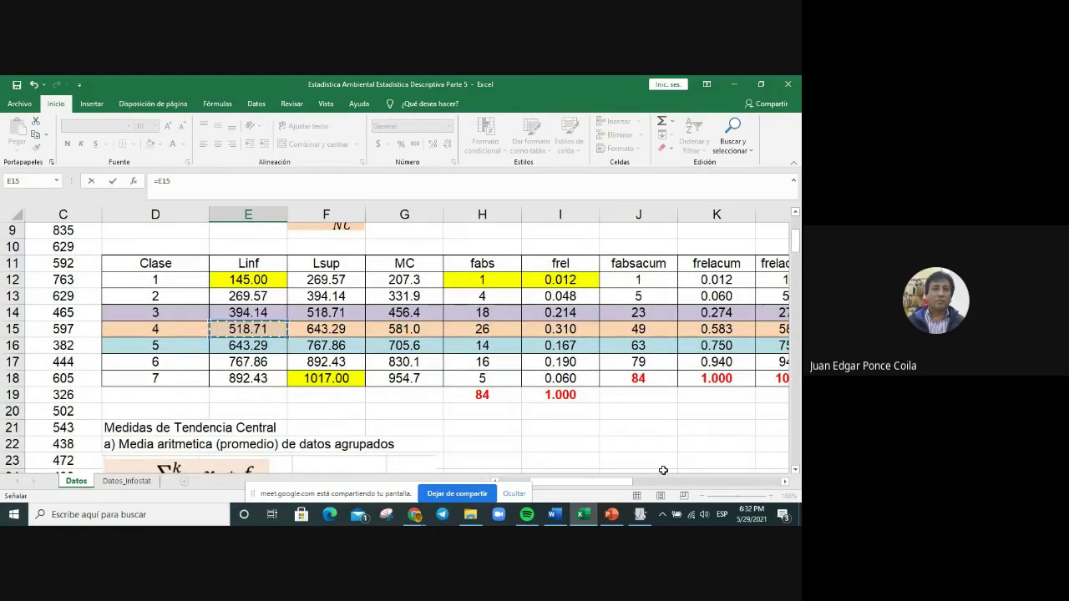
Step: Extend the Q2 formula with +(((H19/2)-J14)/H15), using the total, the previous cumulative frequency and class 4's absolute frequency
{"action": "left_click", "coordinate": [259, 179]}
{"action": "type", "text": "+((("}
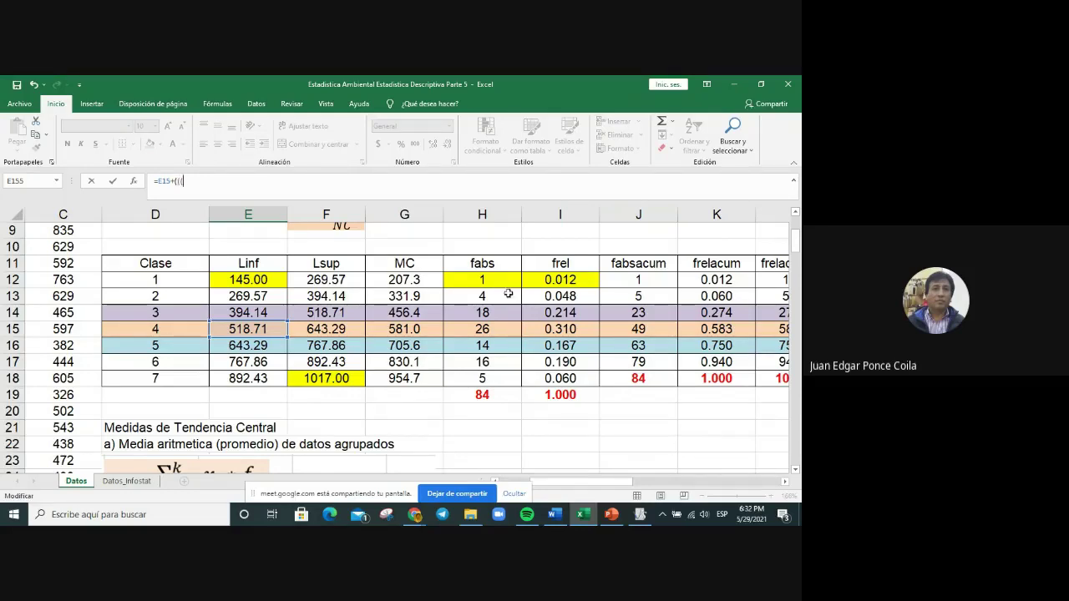
{"action": "left_click", "coordinate": [491, 396]}
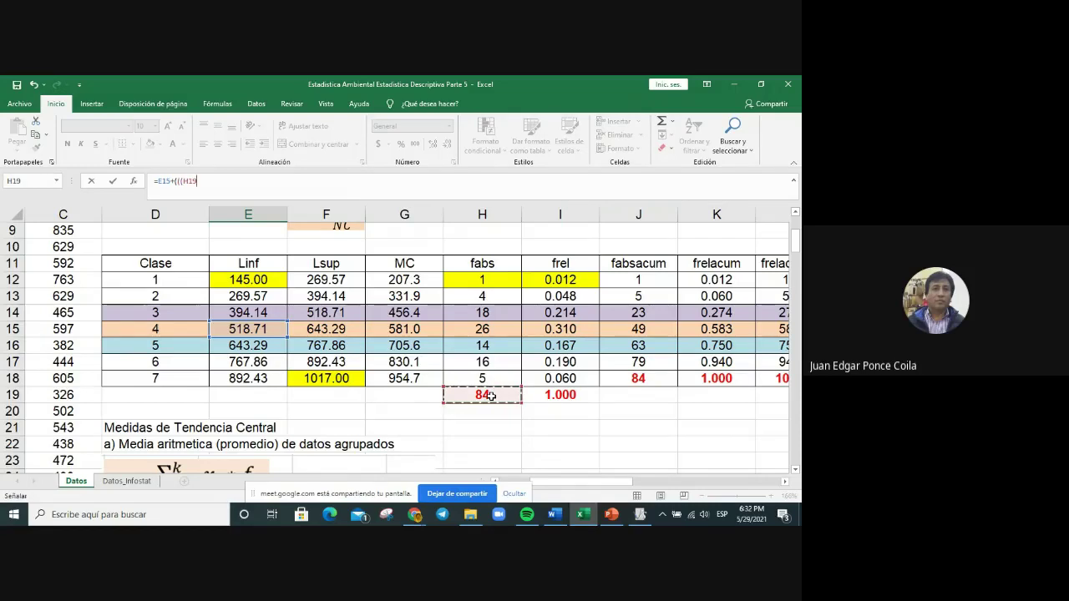
{"action": "type", "text": "/2)-"}
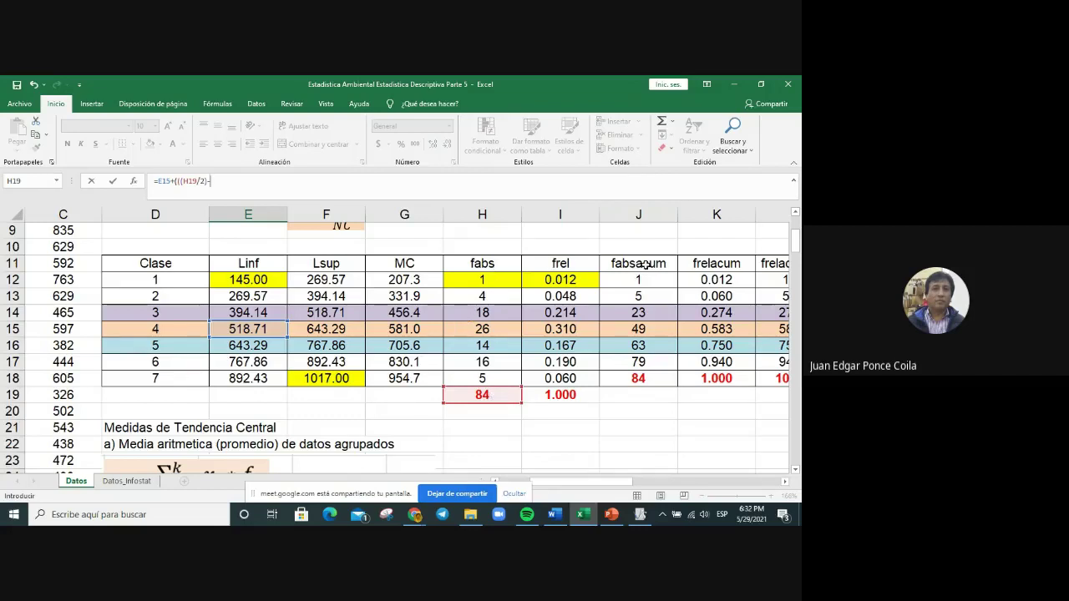
{"action": "left_click", "coordinate": [641, 313]}
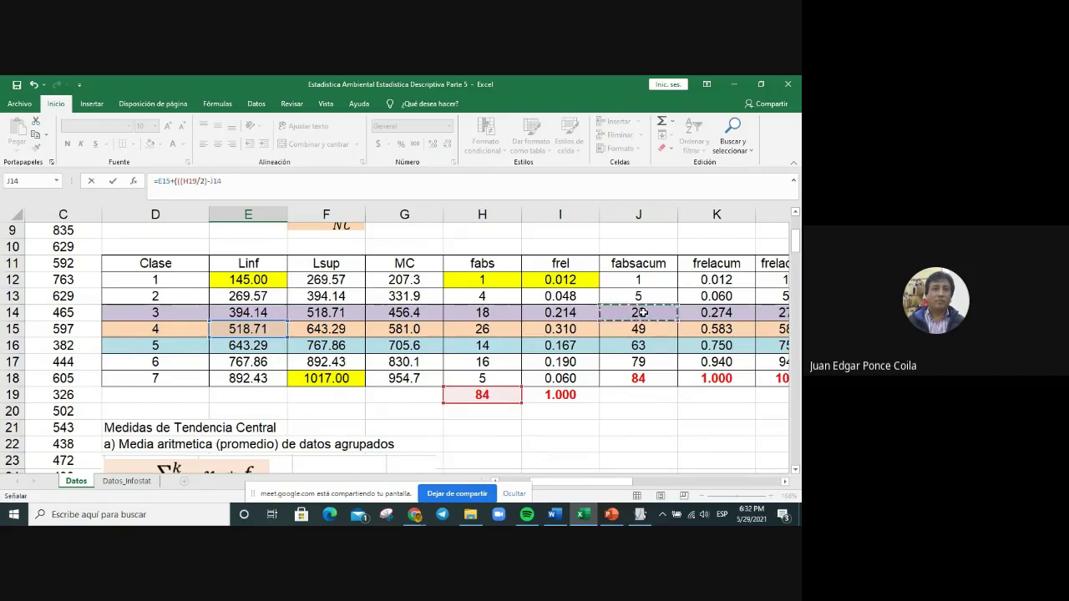
{"action": "type", "text": ")/"}
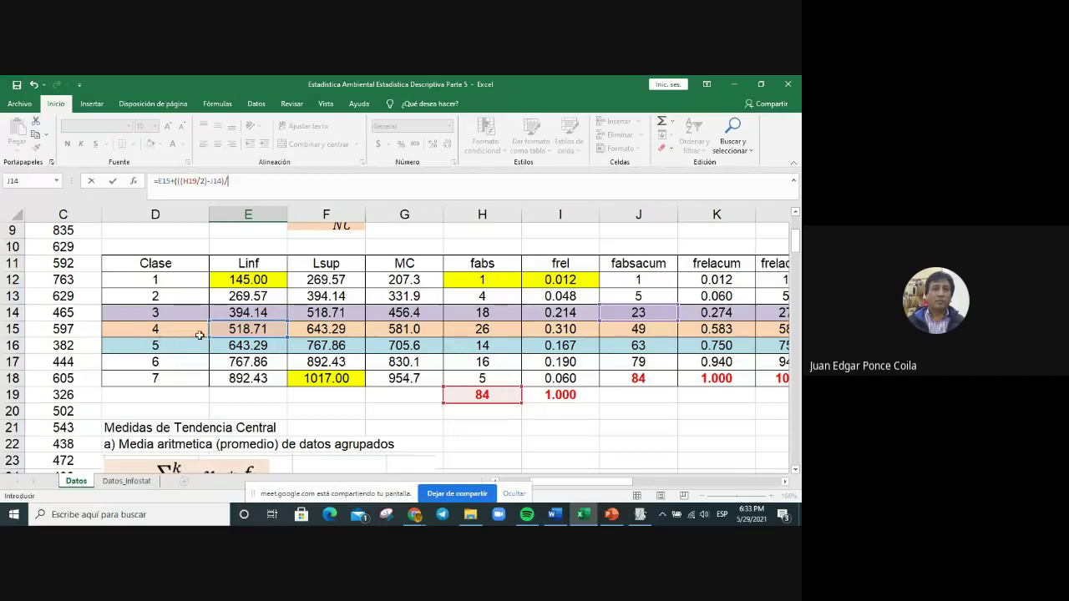
{"action": "left_click", "coordinate": [499, 332]}
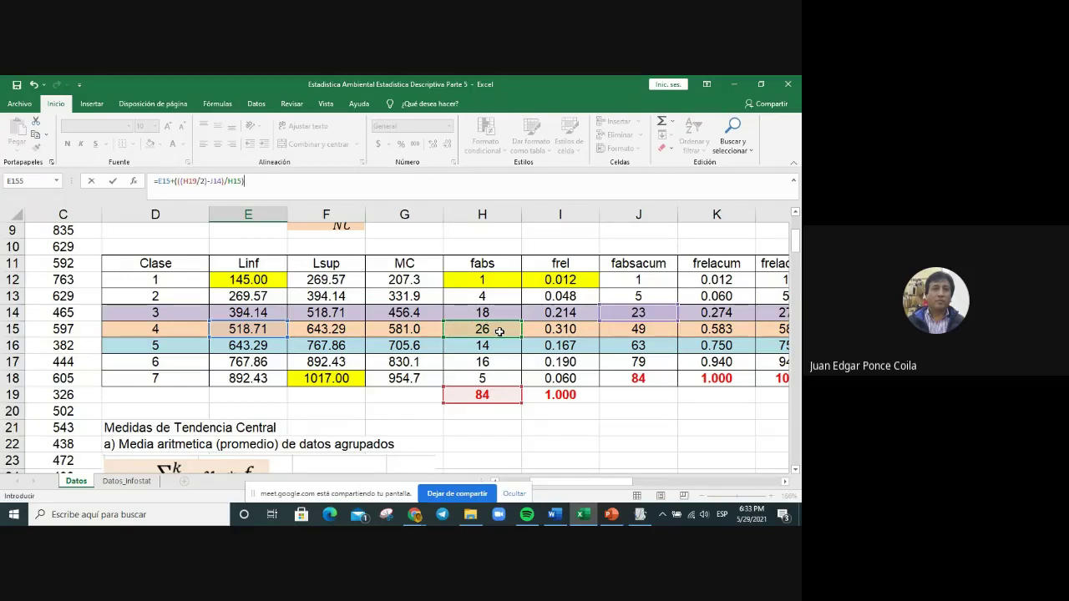
Step: Multiply the Q2 fraction by the class interval in E8 and complete the formula
{"action": "type", "text": "*"}
{"action": "scroll", "coordinate": [480, 262], "scroll_direction": "up", "scroll_amount": 2}
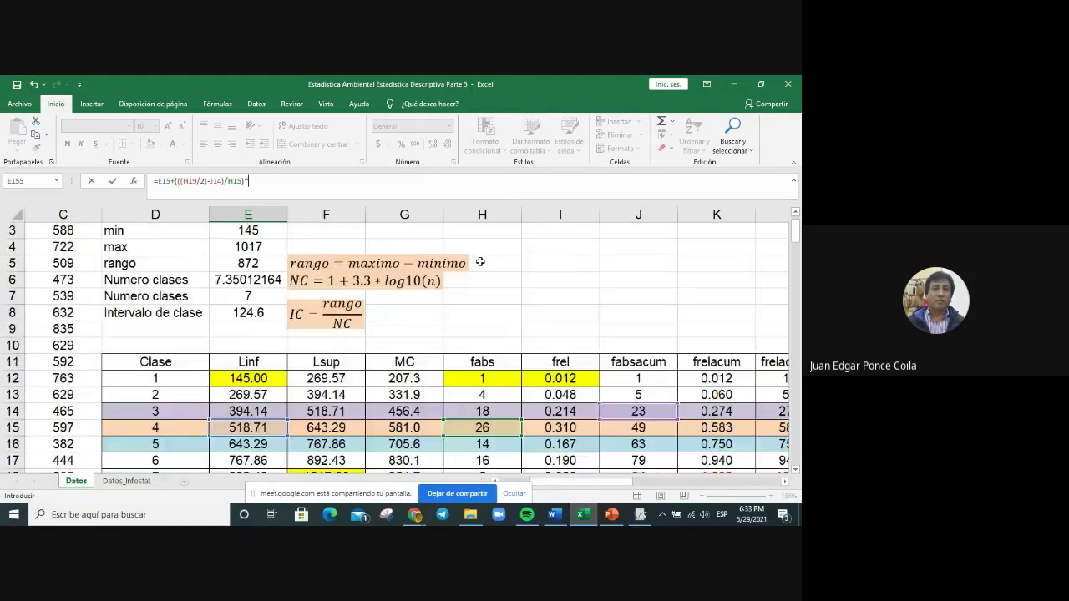
{"action": "left_click", "coordinate": [248, 312]}
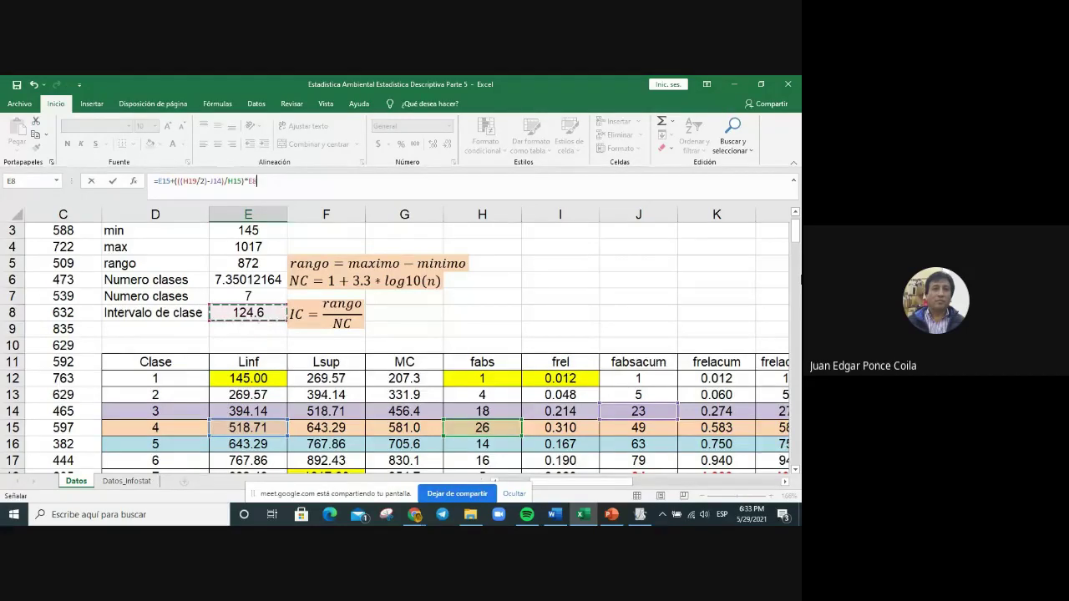
{"action": "key", "text": "Return"}
Step: Format the Q2 result in E155 as a number with one decimal place
{"action": "left_click", "coordinate": [249, 444]}
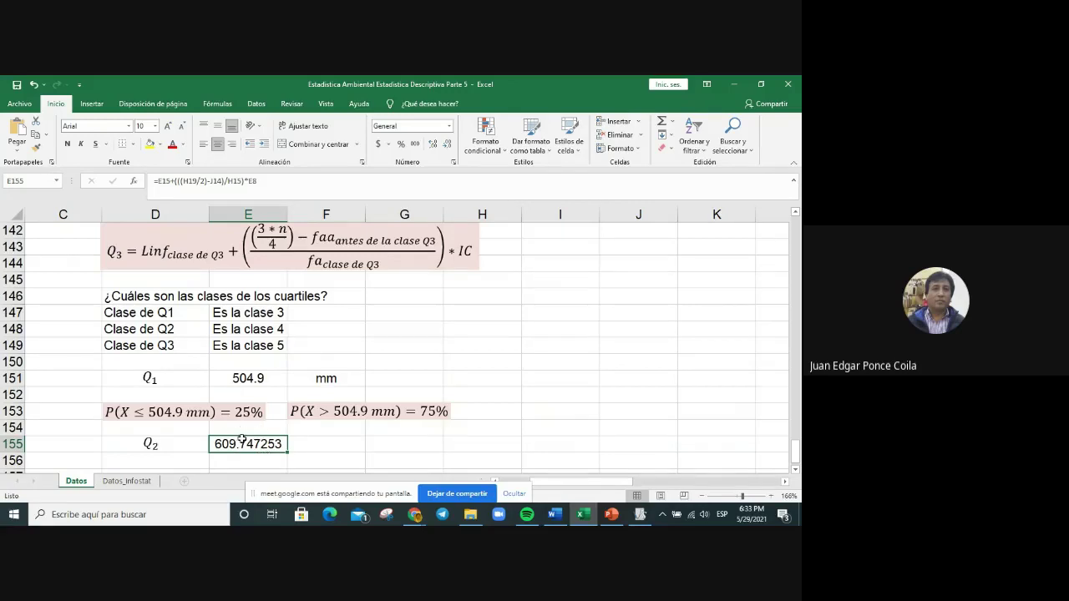
{"action": "right_click", "coordinate": [270, 444]}
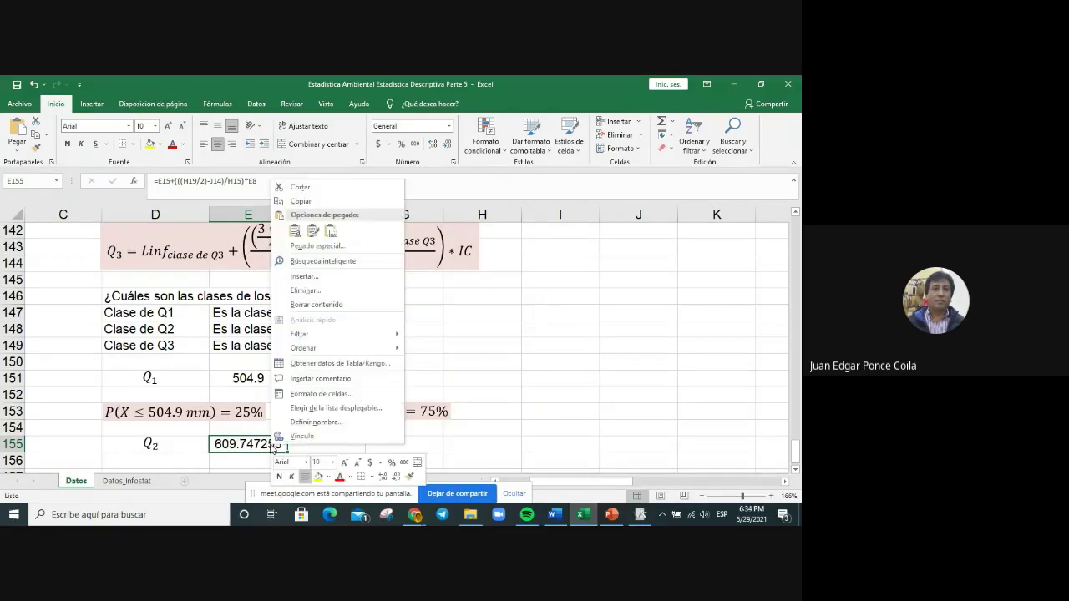
{"action": "left_click", "coordinate": [322, 395]}
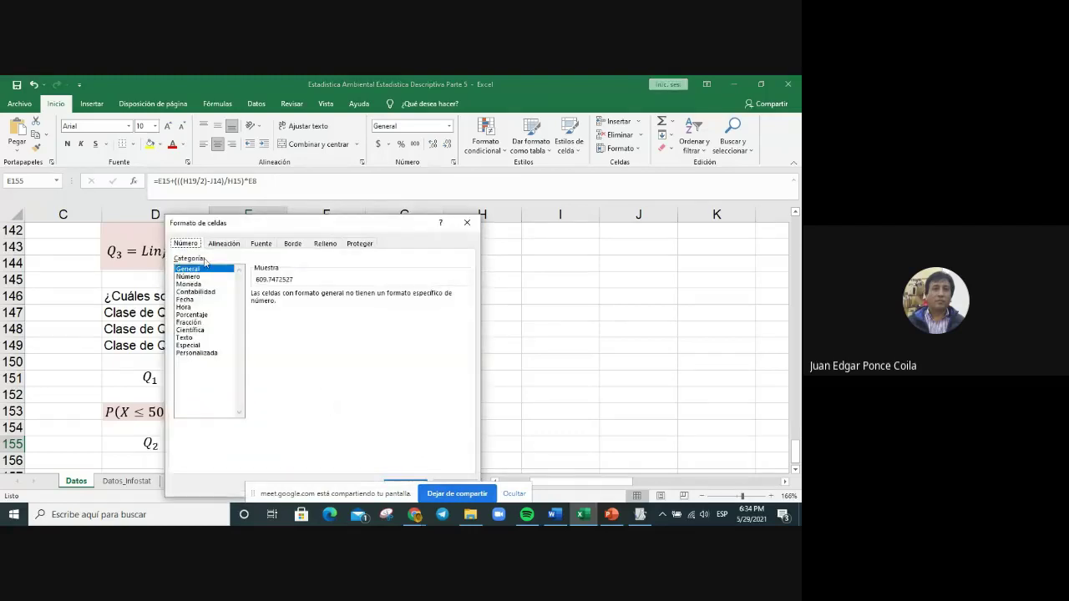
{"action": "left_click", "coordinate": [197, 276]}
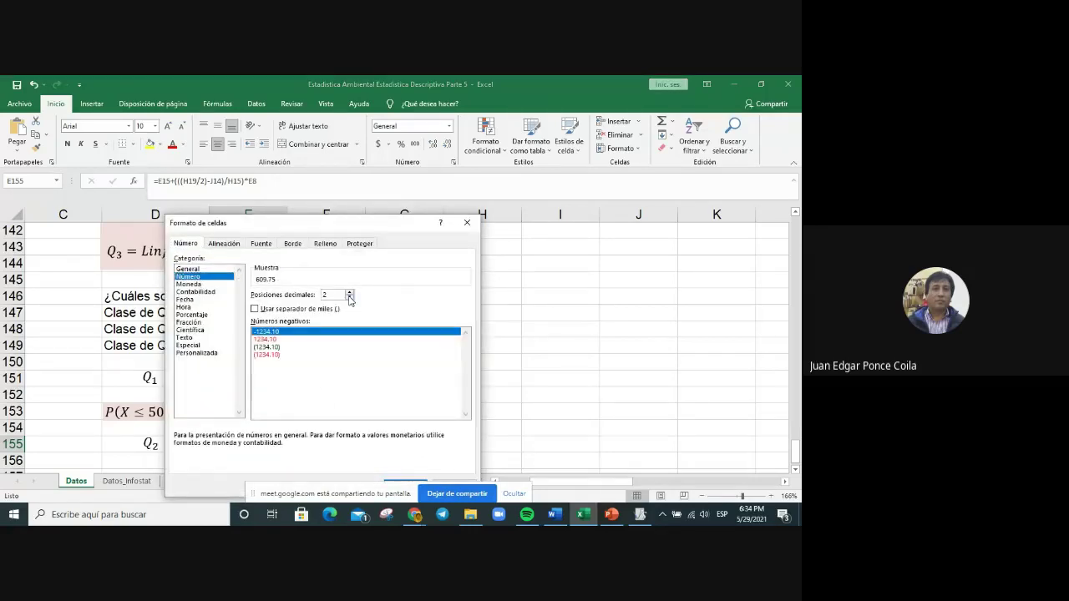
{"action": "left_click", "coordinate": [350, 298]}
{"action": "key", "text": "Return"}
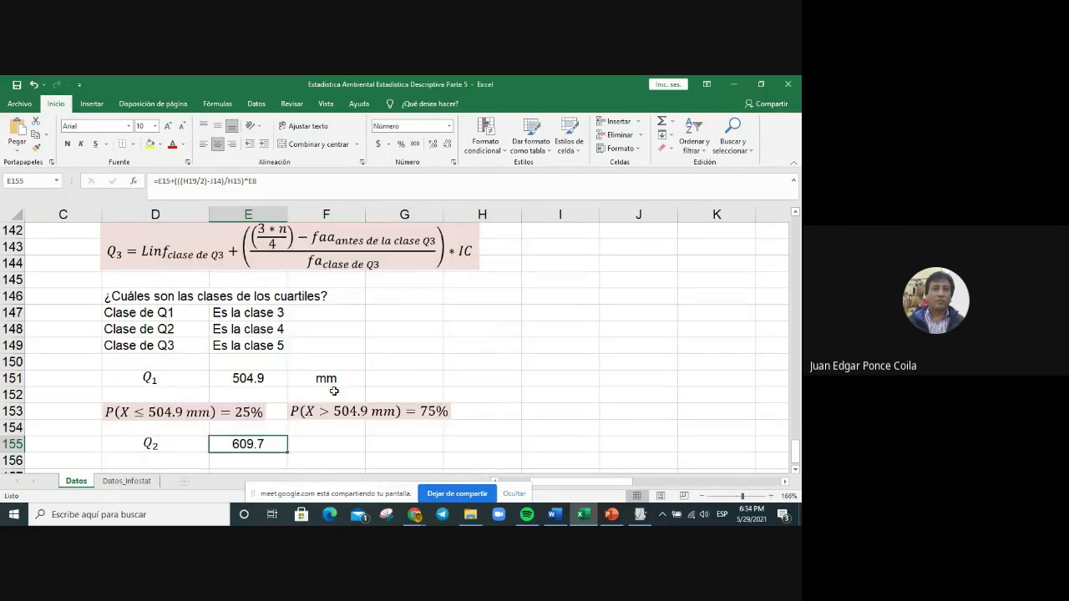
Step: Enter the unit mm in F155 beside the Q2 result and center it horizontally
{"action": "scroll", "coordinate": [341, 369], "scroll_direction": "down", "scroll_amount": 2}
{"action": "scroll", "coordinate": [342, 369], "scroll_direction": "up", "scroll_amount": 1}
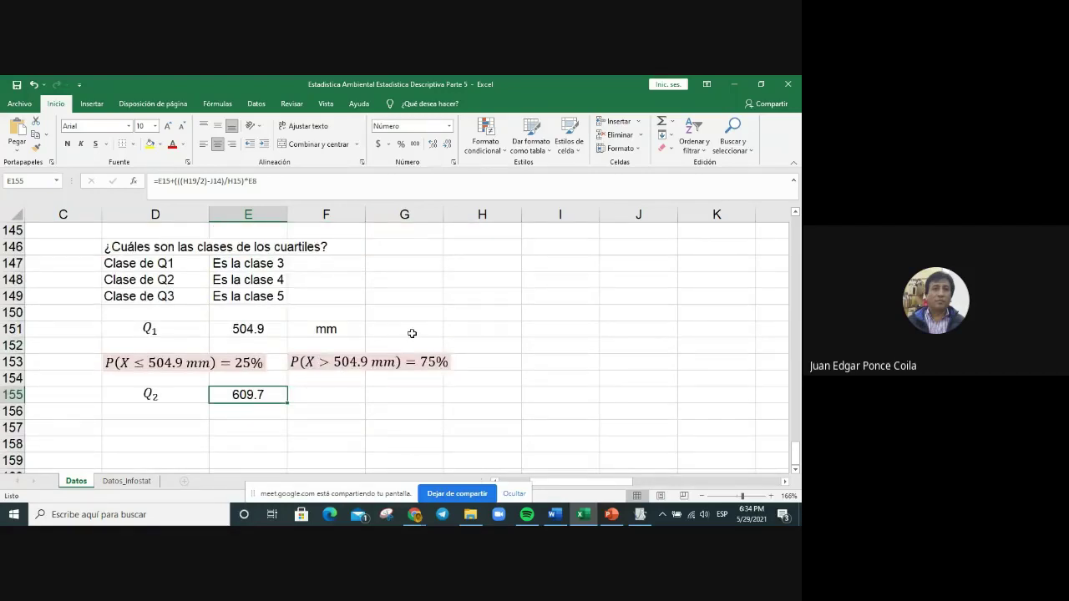
{"action": "left_click", "coordinate": [362, 397]}
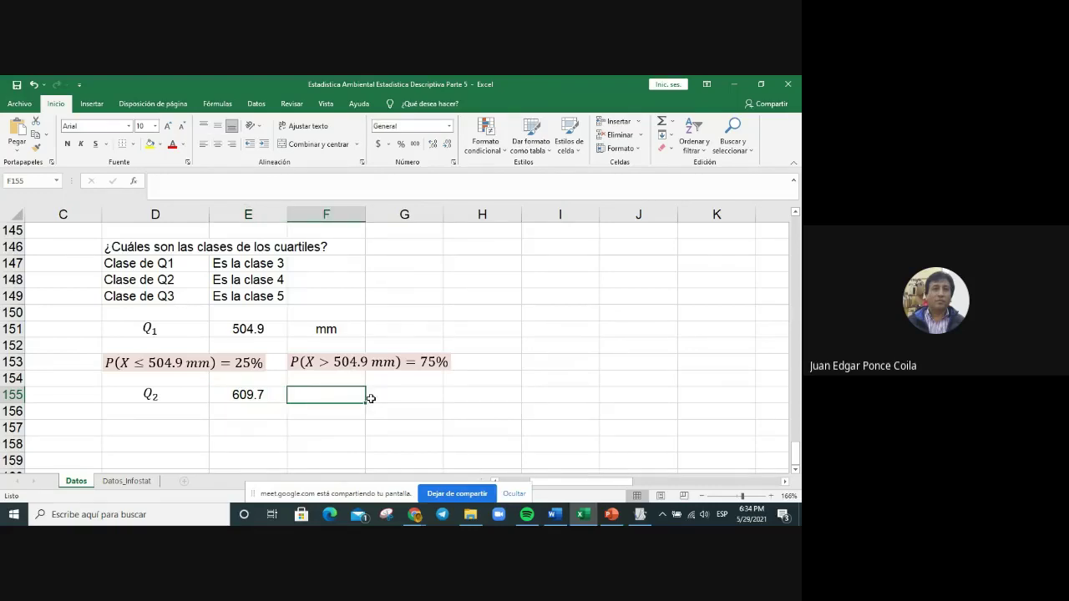
{"action": "type", "text": "mm"}
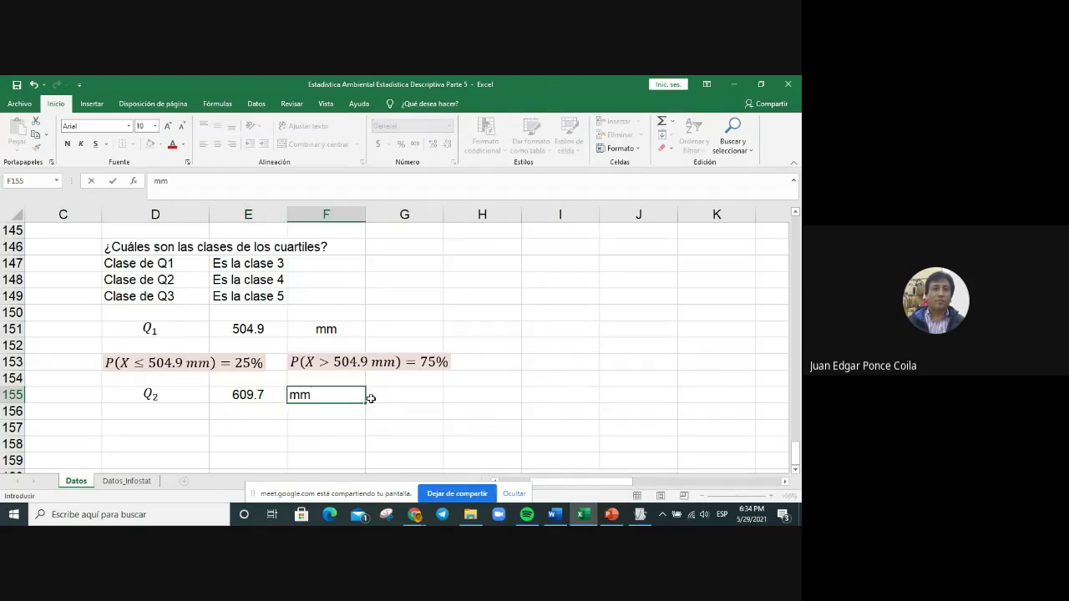
{"action": "key", "text": "Return"}
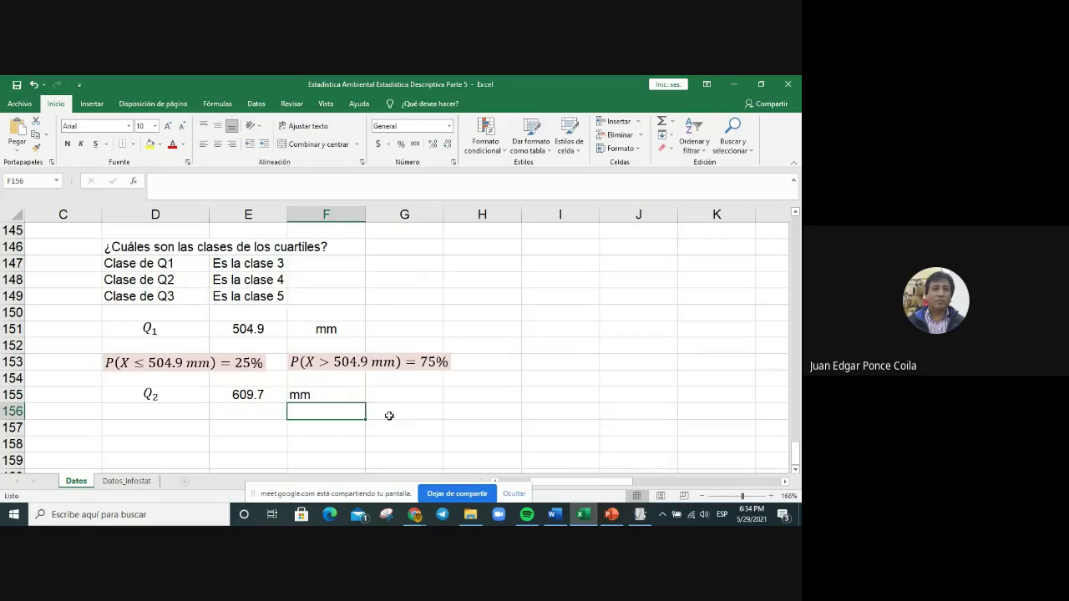
{"action": "left_click", "coordinate": [340, 393]}
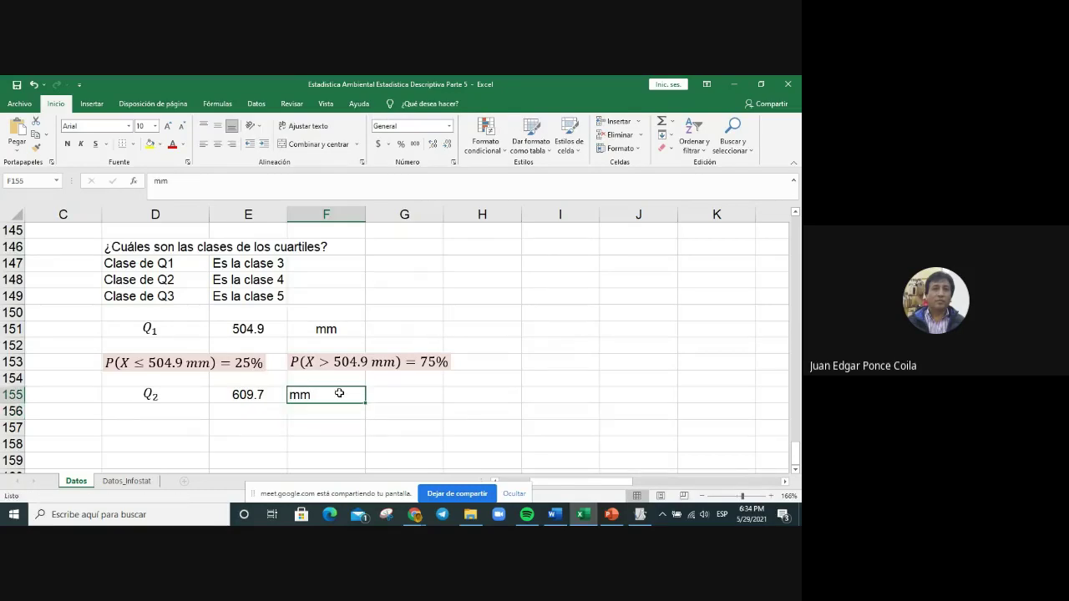
{"action": "left_click", "coordinate": [219, 146]}
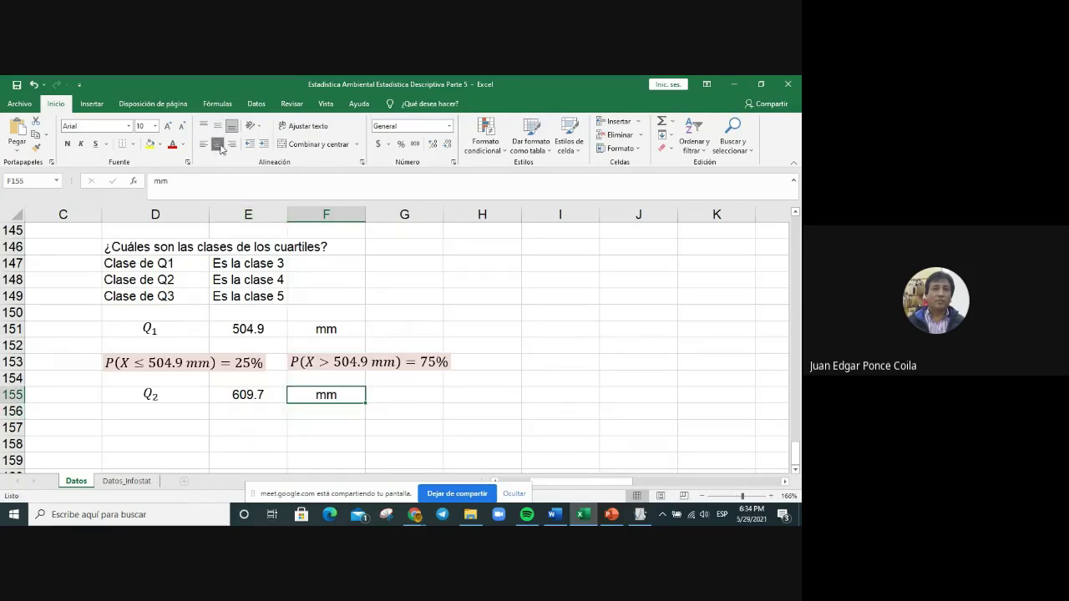
Step: Duplicate the equation box P(X ≤ 504.9 mm) = 25% and place the copy in row 157 below the Q2 result
{"action": "left_click", "coordinate": [179, 415]}
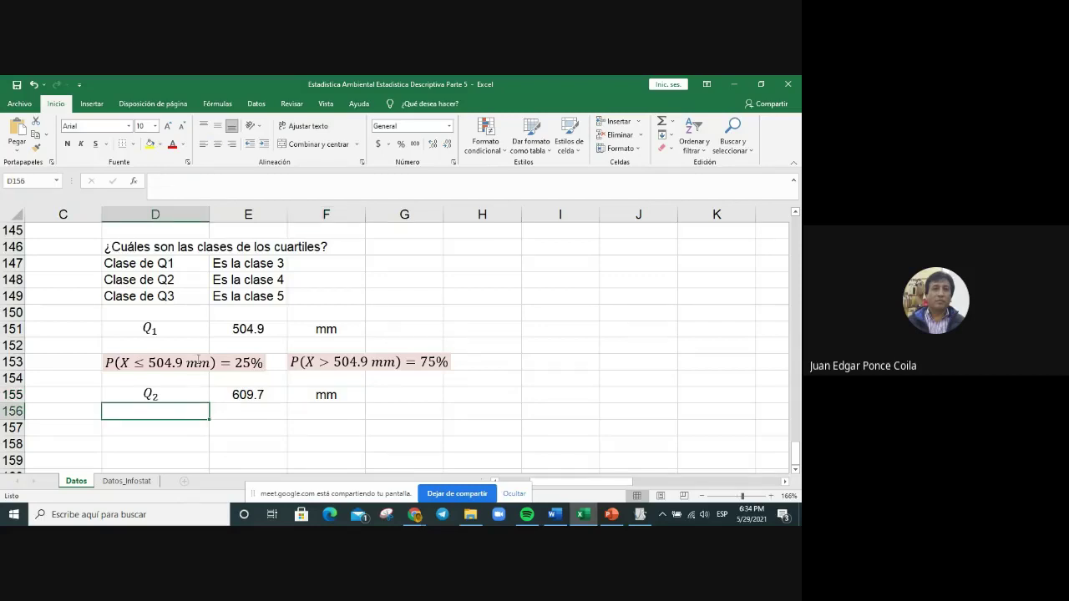
{"action": "left_click", "coordinate": [183, 430]}
{"action": "left_click", "coordinate": [186, 439]}
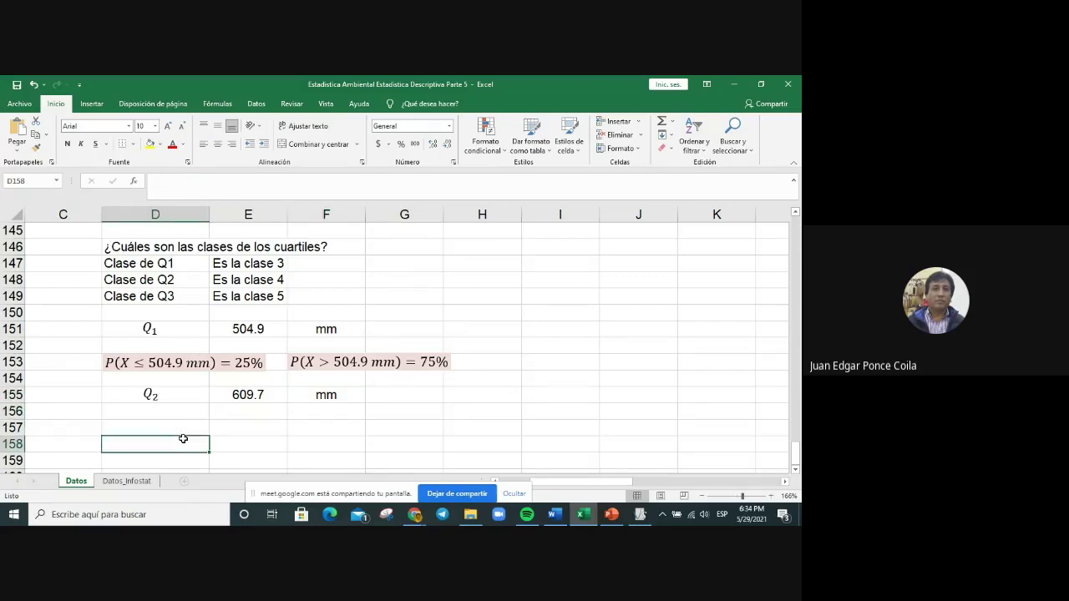
{"action": "left_click", "coordinate": [177, 427]}
{"action": "left_click", "coordinate": [182, 355]}
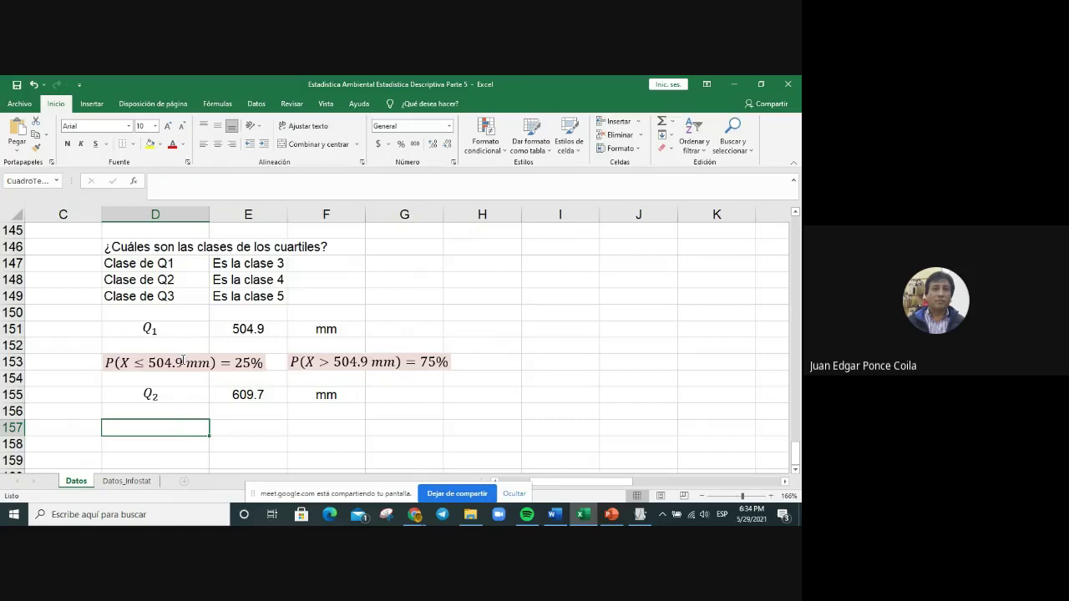
{"action": "right_click", "coordinate": [182, 352]}
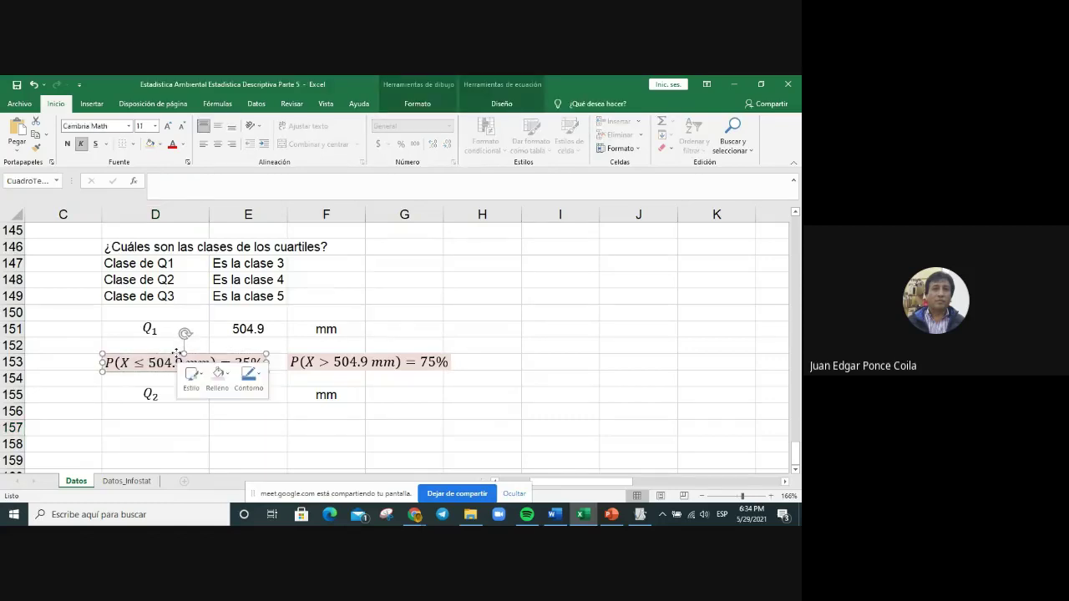
{"action": "left_click", "coordinate": [207, 139]}
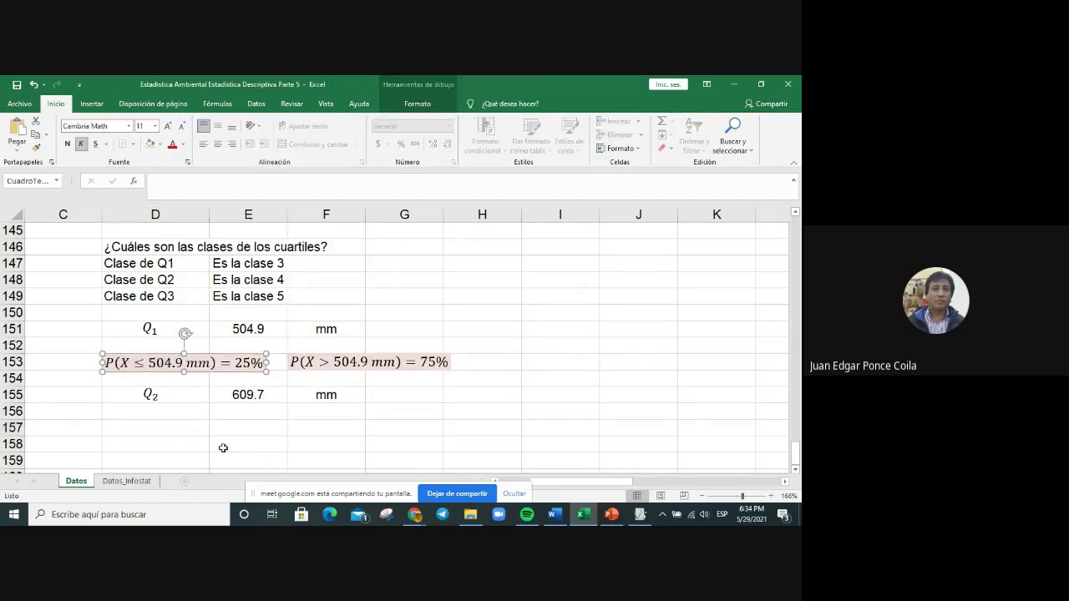
{"action": "key", "text": "ctrl+v"}
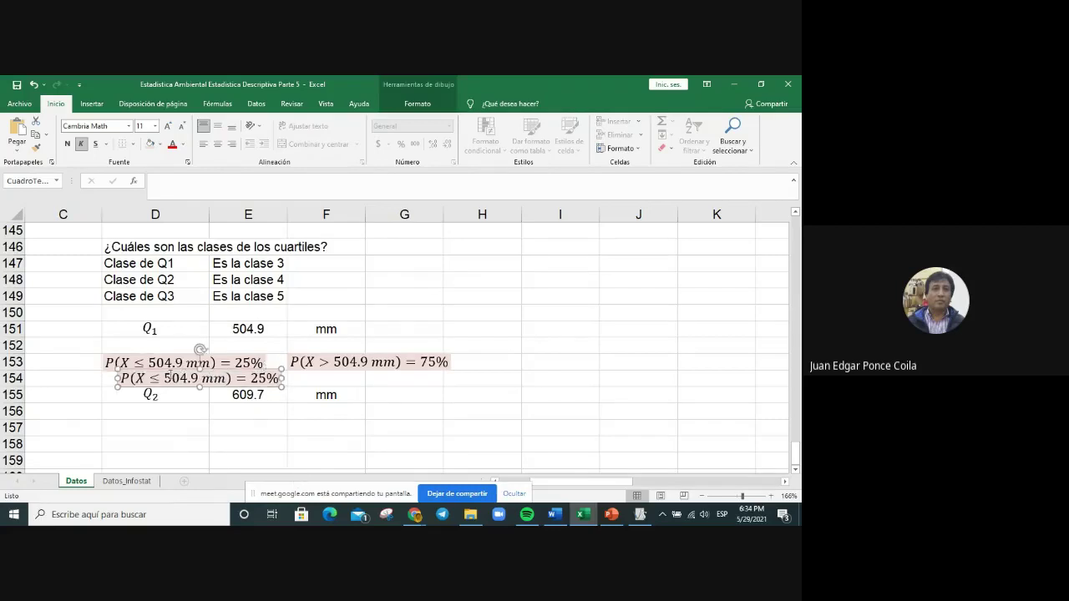
{"action": "left_click_drag", "start_coordinate": [170, 374], "coordinate": [156, 420]}
Step: Change the precipitation value in the row 157 equation to 609.7 mm
{"action": "left_click", "coordinate": [151, 427]}
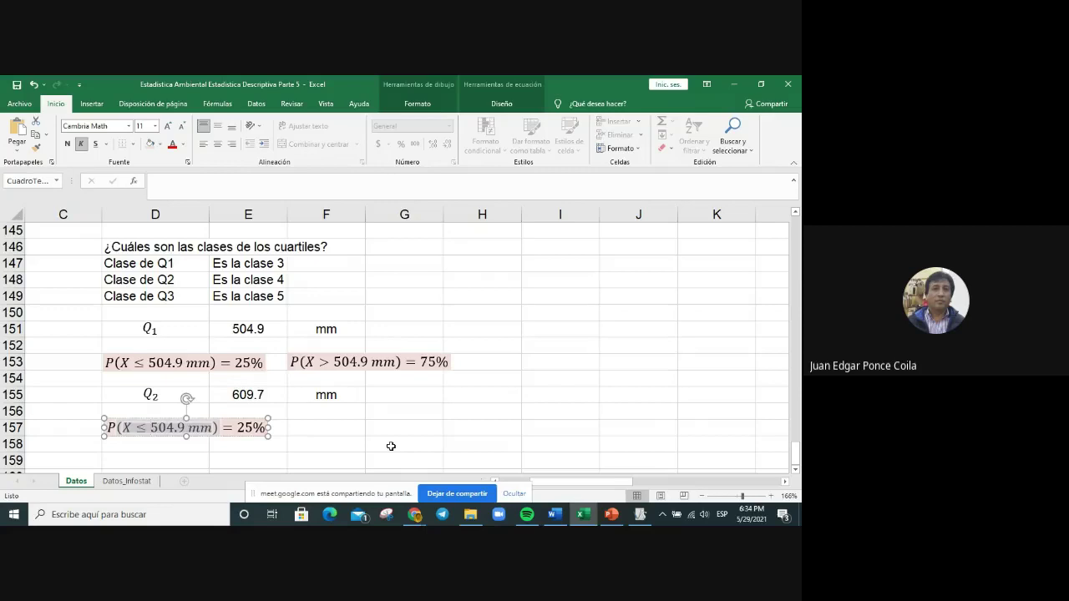
{"action": "type", "text": "60"}
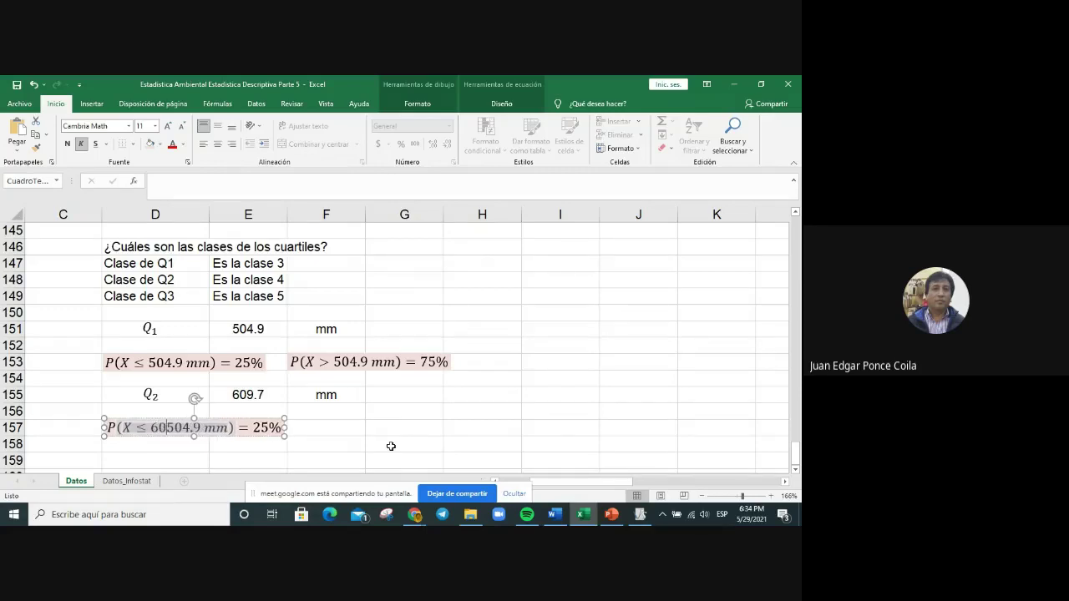
{"action": "type", "text": "9.7"}
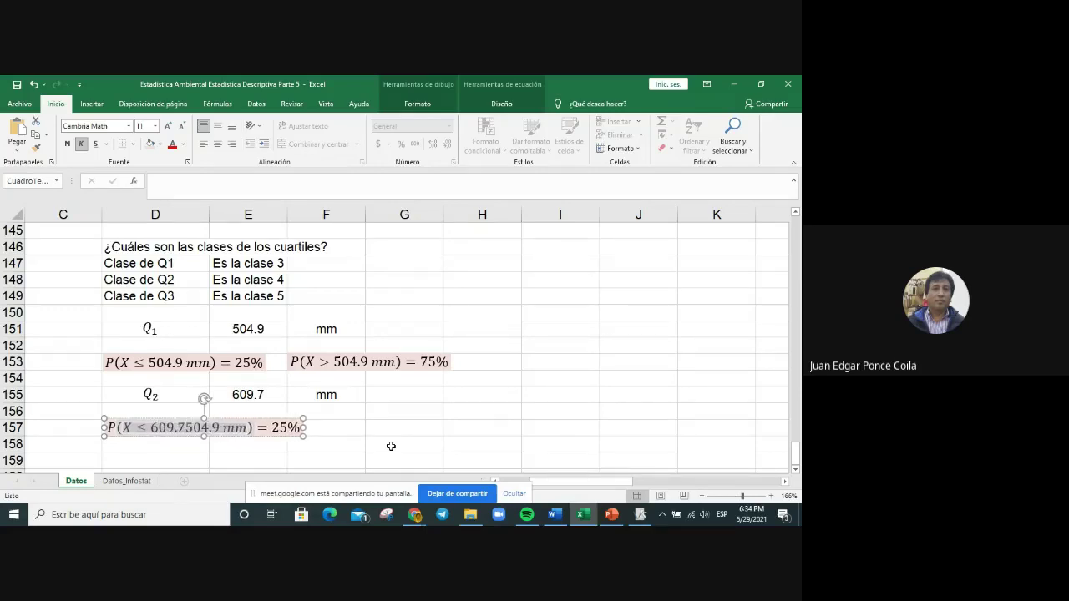
{"action": "key", "text": "Delete"}
{"action": "key", "text": "Delete"}
{"action": "key", "text": "Delete"}
{"action": "key", "text": "Delete"}
{"action": "key", "text": "Delete"}
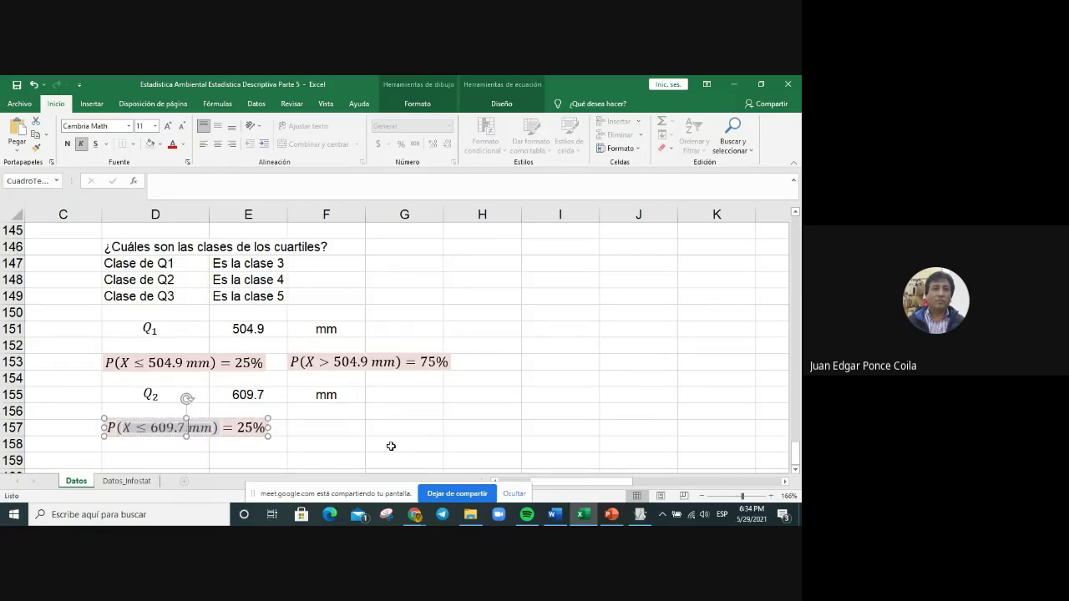
{"action": "key", "text": "Escape"}
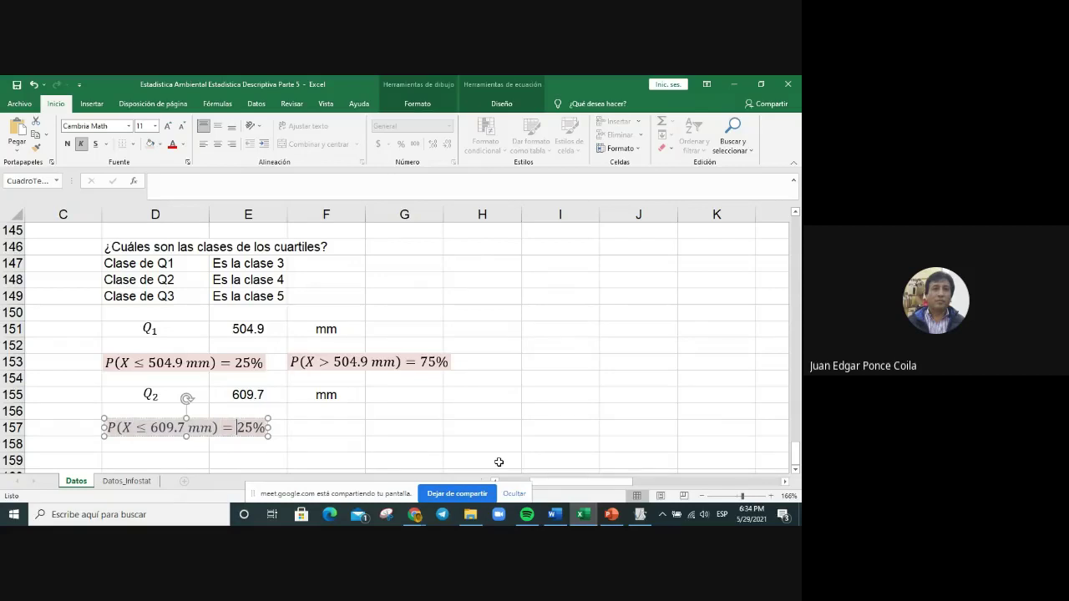
Step: Set the probability in the row 157 equation to 50%
{"action": "type", "text": "50%"}
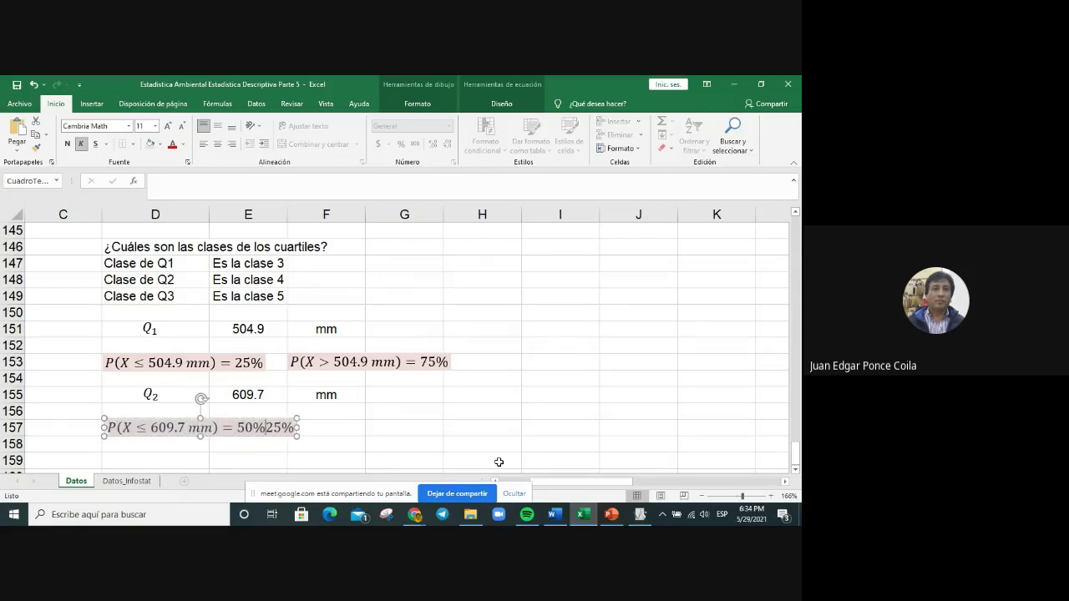
{"action": "key", "text": "Delete"}
{"action": "key", "text": "Delete"}
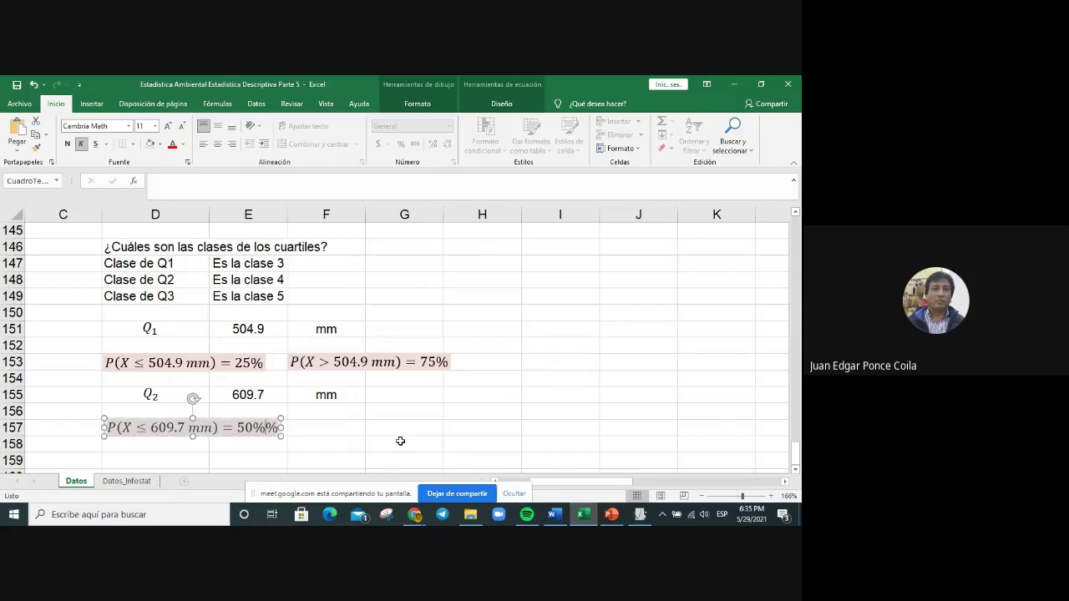
{"action": "key", "text": "Delete"}
{"action": "key", "text": "Escape"}
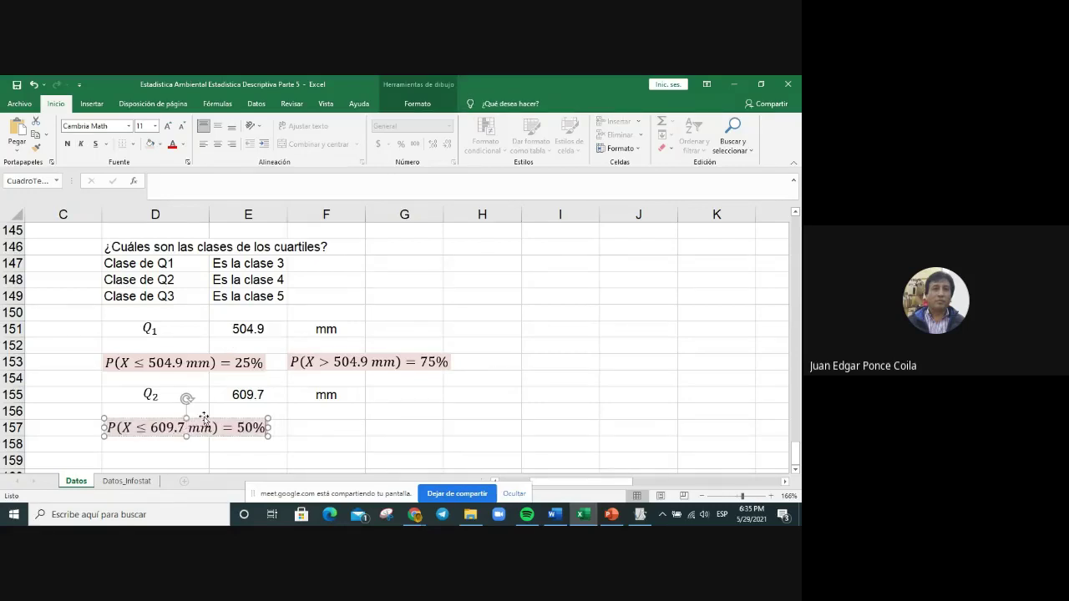
Step: Duplicate the equation box P(X ≤ 609.7 mm) = 50% and place the copy beside it, starting at F157
{"action": "right_click", "coordinate": [203, 417]}
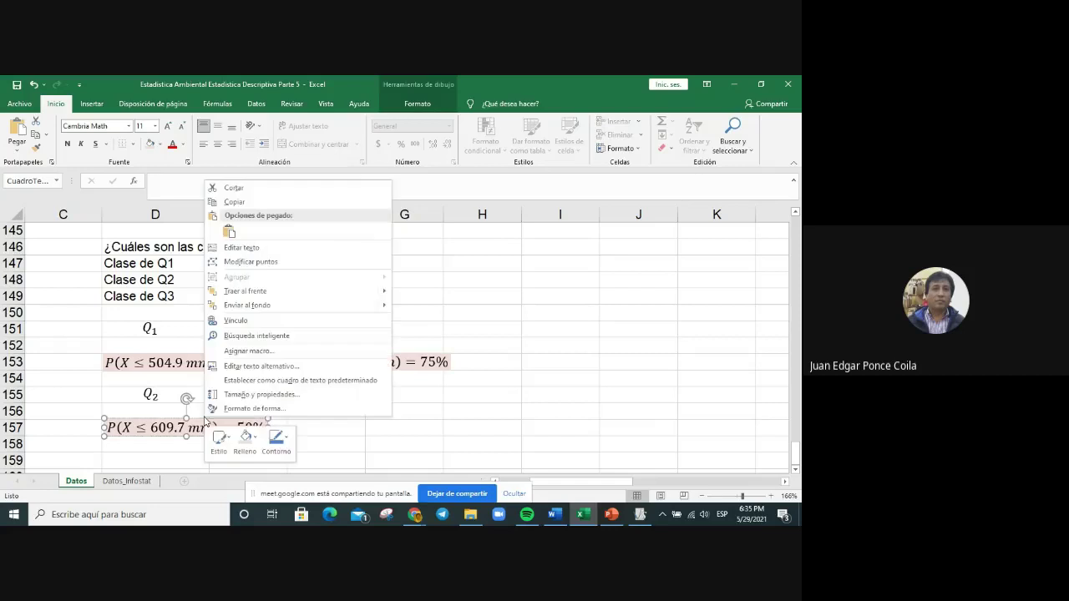
{"action": "left_click", "coordinate": [240, 204]}
{"action": "key", "text": "ctrl+v"}
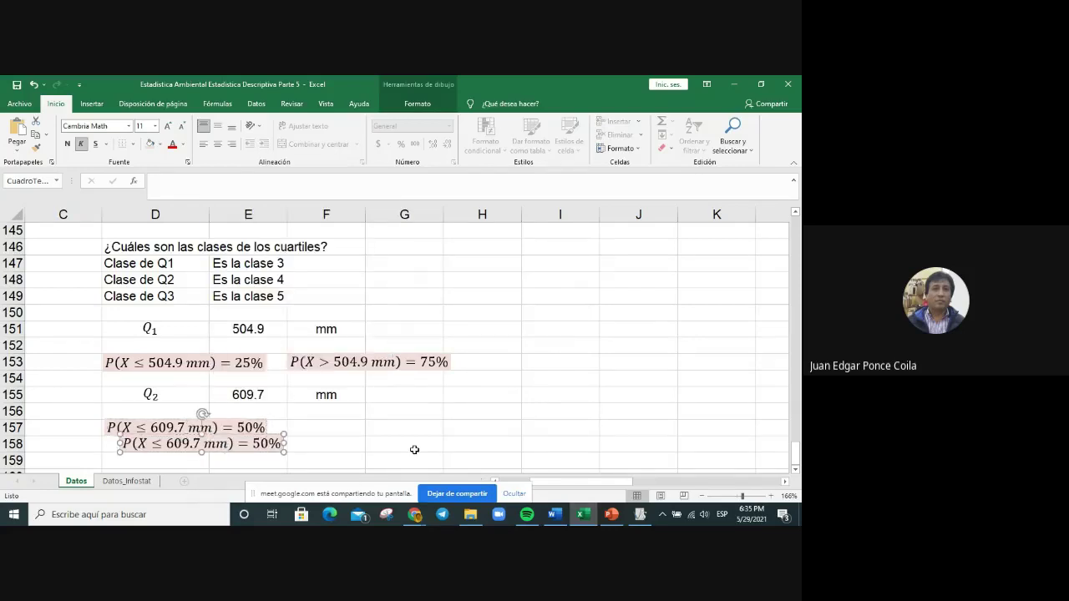
{"action": "left_click_drag", "start_coordinate": [191, 438], "coordinate": [358, 421]}
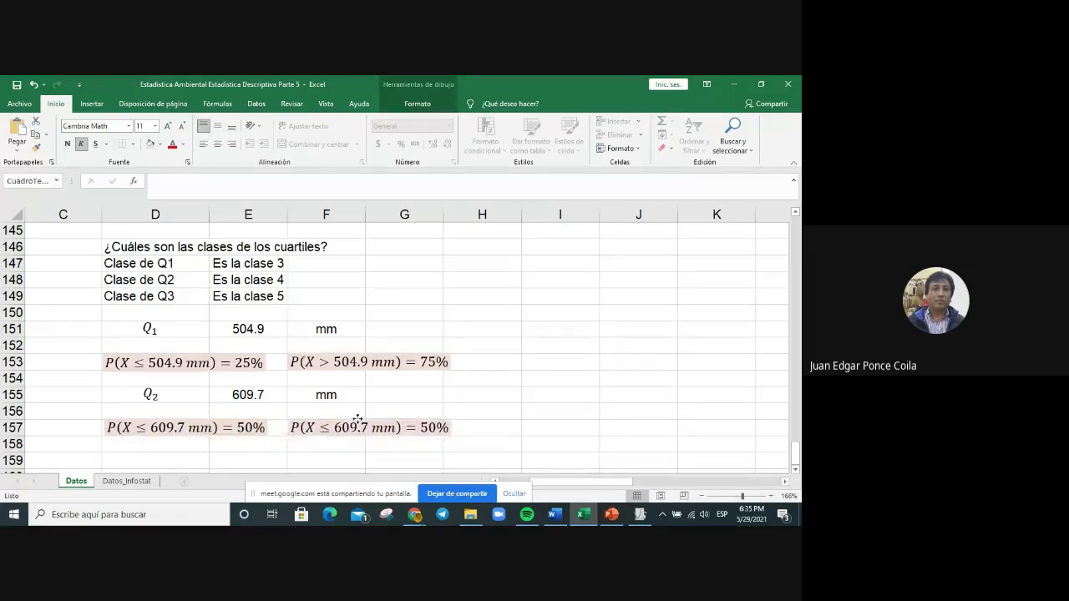
Step: Replace the ≤ sign with > in the second row 157 equation and finish editing it
{"action": "left_click", "coordinate": [320, 428]}
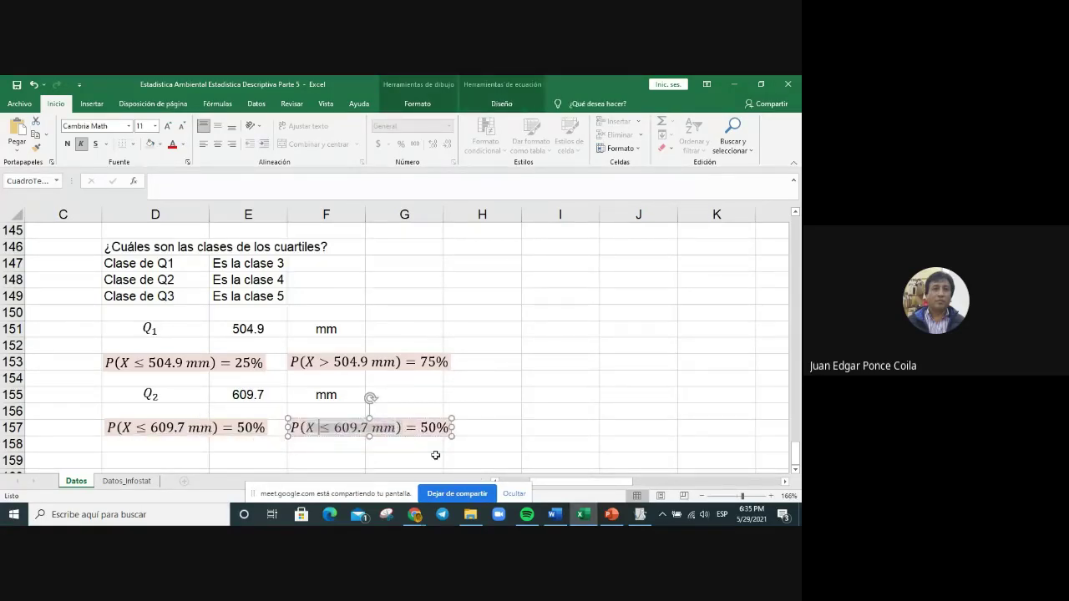
{"action": "type", "text": ">"}
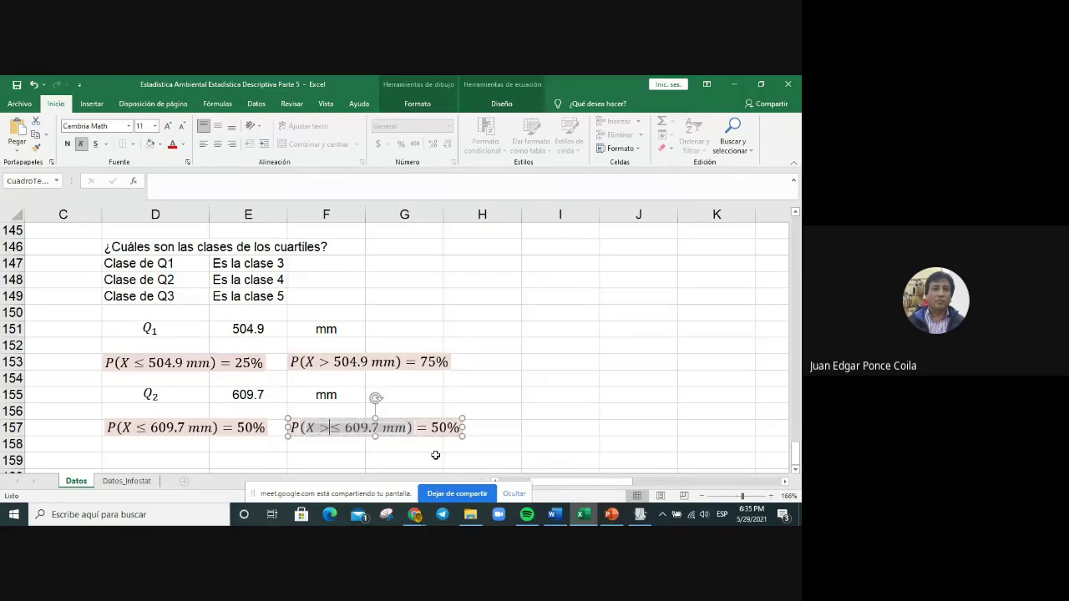
{"action": "key", "text": "Delete"}
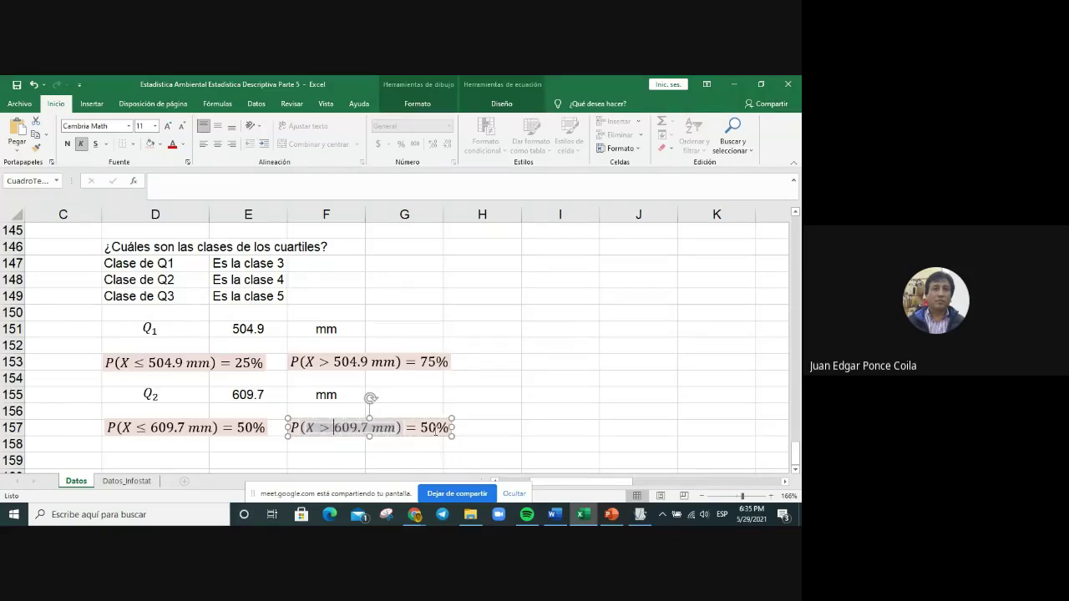
{"action": "left_click", "coordinate": [496, 429]}
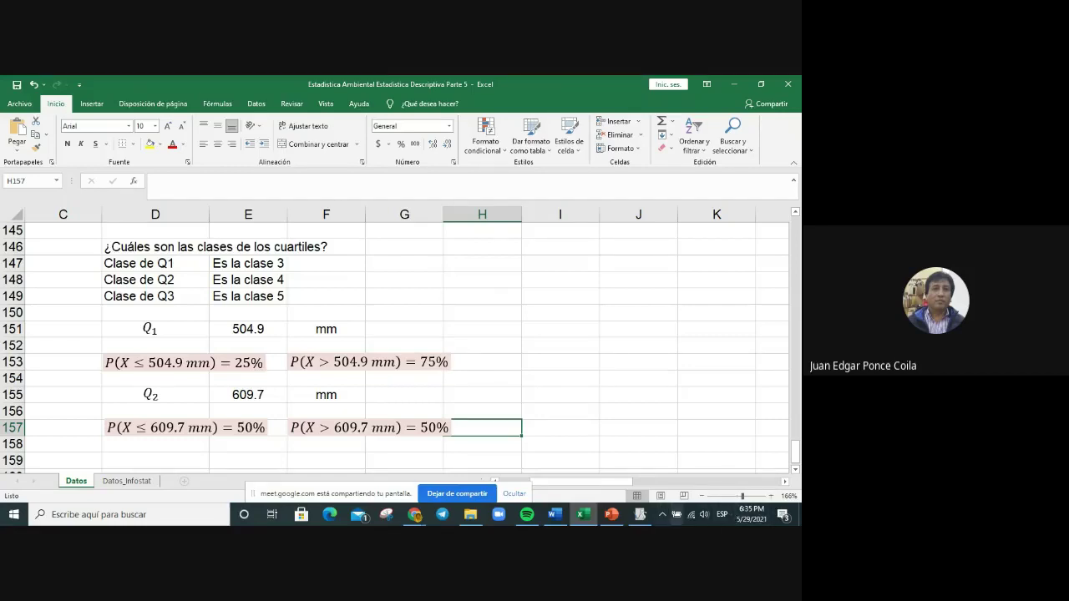
Step: Review the grouped-data median result and its interpretation higher in the sheet for comparison with Q2, and return to the quartile results
{"action": "scroll", "coordinate": [693, 449], "scroll_direction": "up", "scroll_amount": 1}
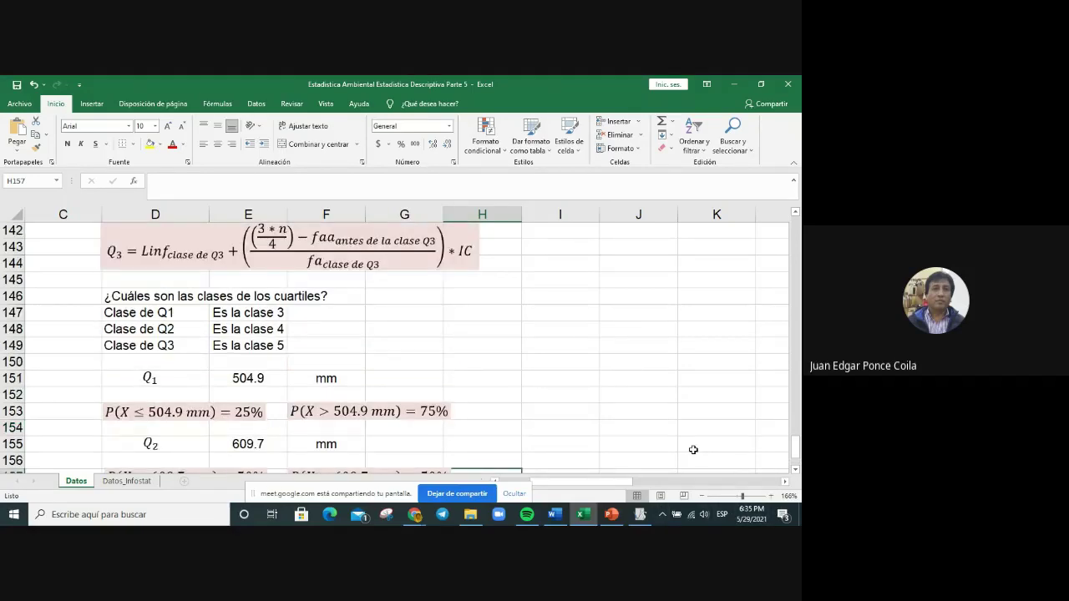
{"action": "scroll", "coordinate": [693, 450], "scroll_direction": "up", "scroll_amount": 10}
{"action": "scroll", "coordinate": [693, 449], "scroll_direction": "down", "scroll_amount": 3}
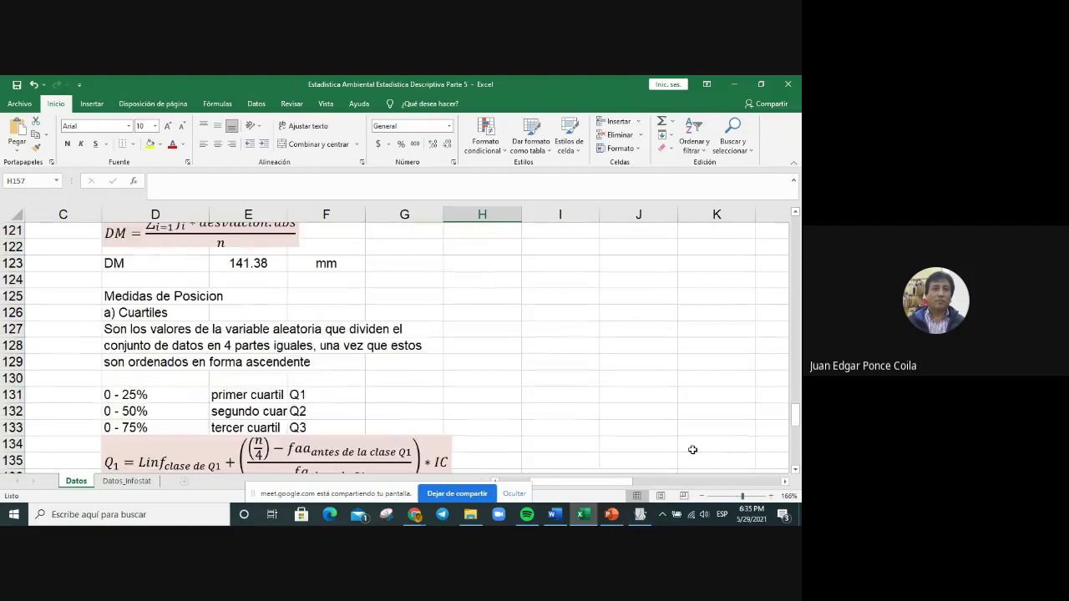
{"action": "scroll", "coordinate": [693, 450], "scroll_direction": "up", "scroll_amount": 5}
{"action": "scroll", "coordinate": [692, 449], "scroll_direction": "up", "scroll_amount": 2}
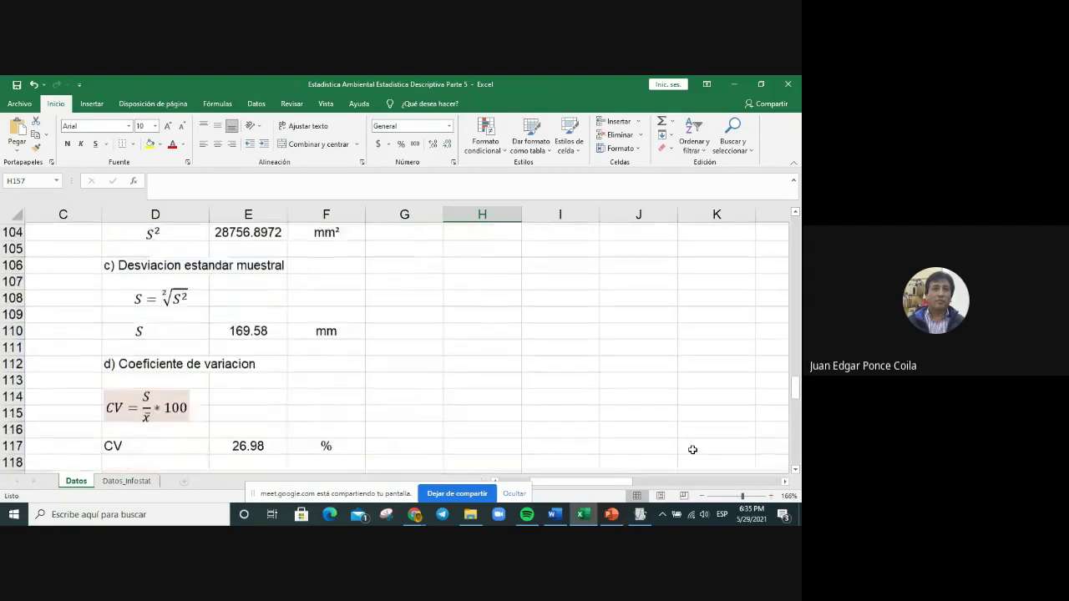
{"action": "scroll", "coordinate": [692, 449], "scroll_direction": "up", "scroll_amount": 3}
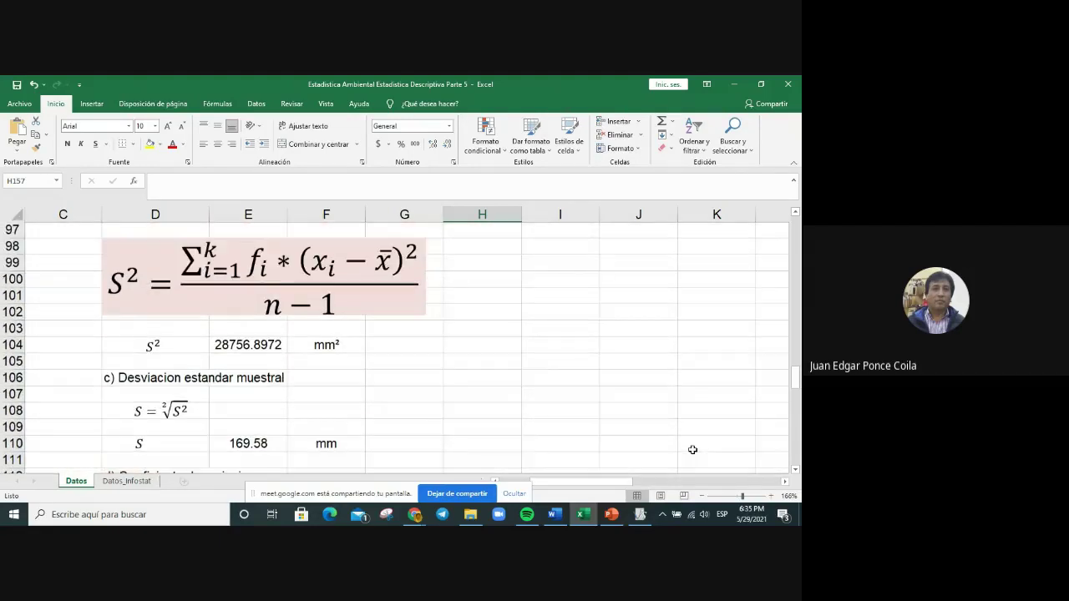
{"action": "scroll", "coordinate": [692, 449], "scroll_direction": "down", "scroll_amount": 3}
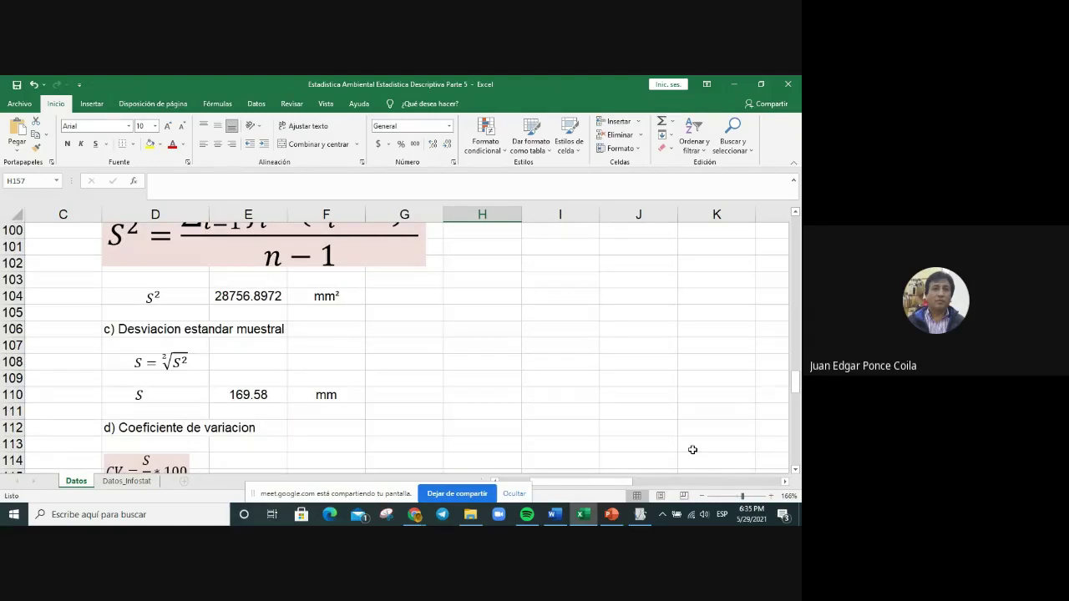
{"action": "scroll", "coordinate": [693, 449], "scroll_direction": "up", "scroll_amount": 10}
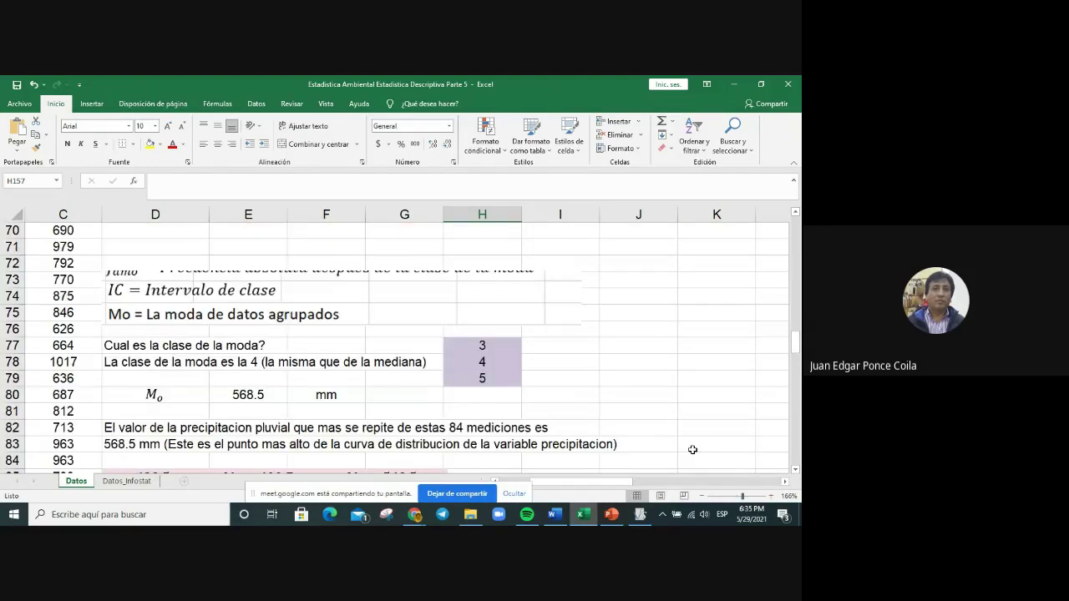
{"action": "scroll", "coordinate": [692, 450], "scroll_direction": "down", "scroll_amount": 4}
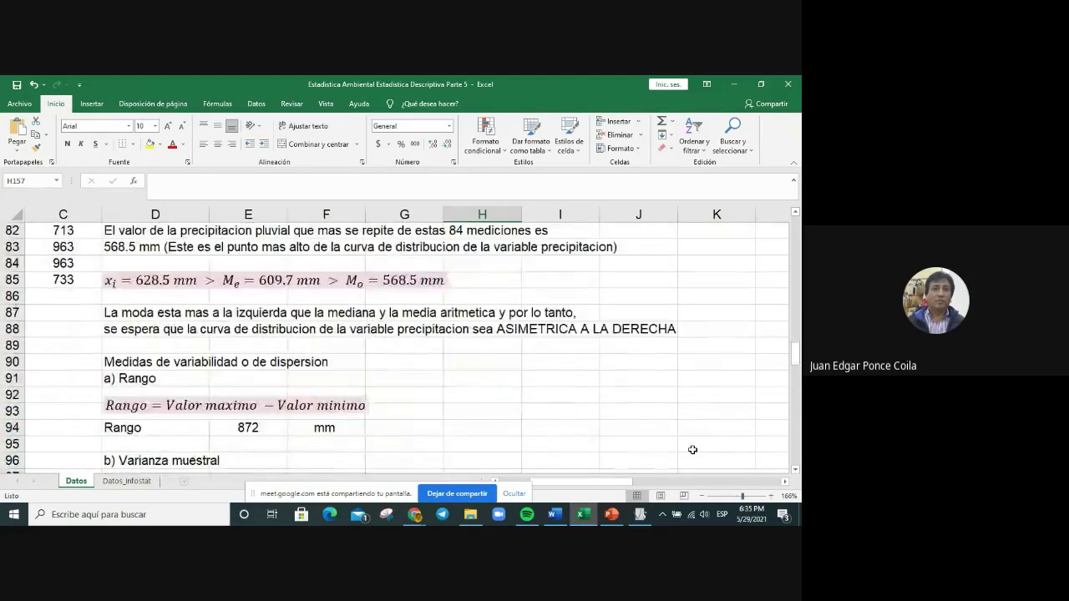
{"action": "scroll", "coordinate": [692, 450], "scroll_direction": "up", "scroll_amount": 11}
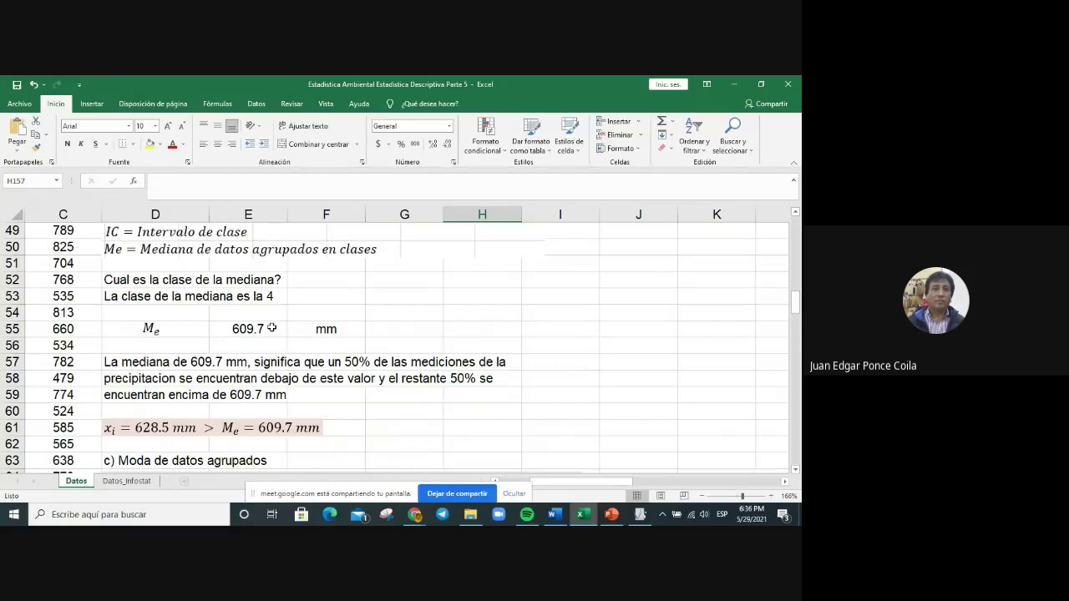
{"action": "scroll", "coordinate": [567, 408], "scroll_direction": "up", "scroll_amount": 3}
{"action": "left_click", "coordinate": [568, 406]}
{"action": "scroll", "coordinate": [575, 391], "scroll_direction": "up", "scroll_amount": 5}
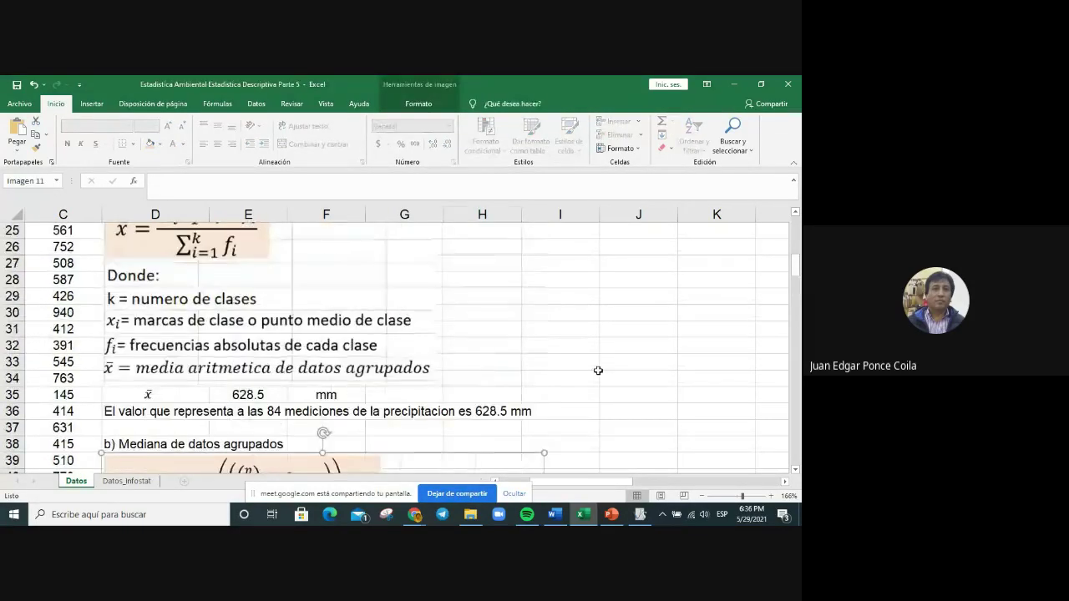
{"action": "scroll", "coordinate": [598, 370], "scroll_direction": "down", "scroll_amount": 10}
{"action": "scroll", "coordinate": [598, 370], "scroll_direction": "down", "scroll_amount": 13}
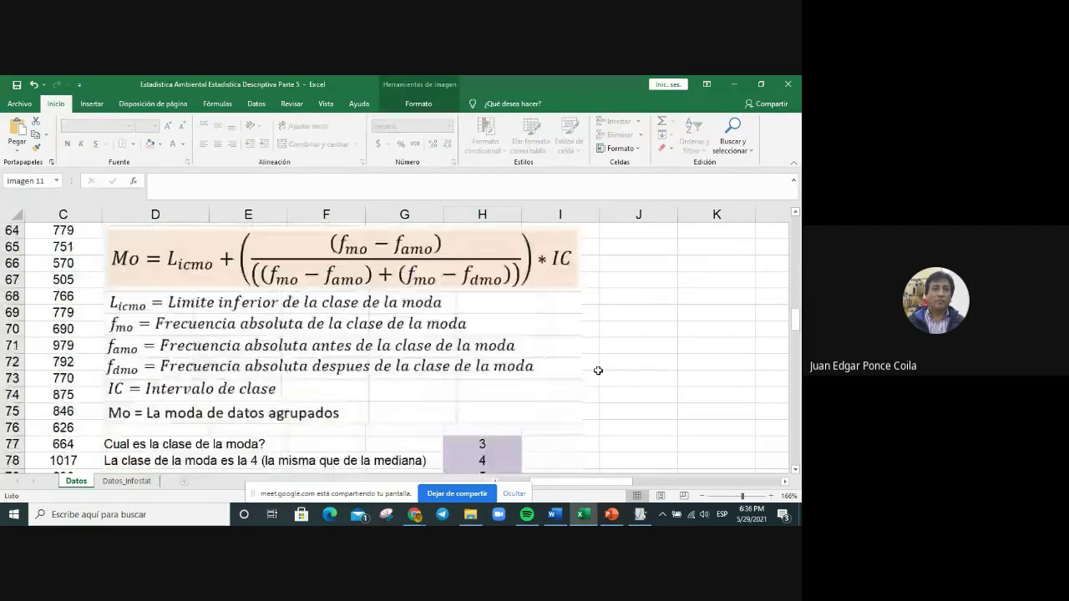
{"action": "scroll", "coordinate": [598, 370], "scroll_direction": "down", "scroll_amount": 19}
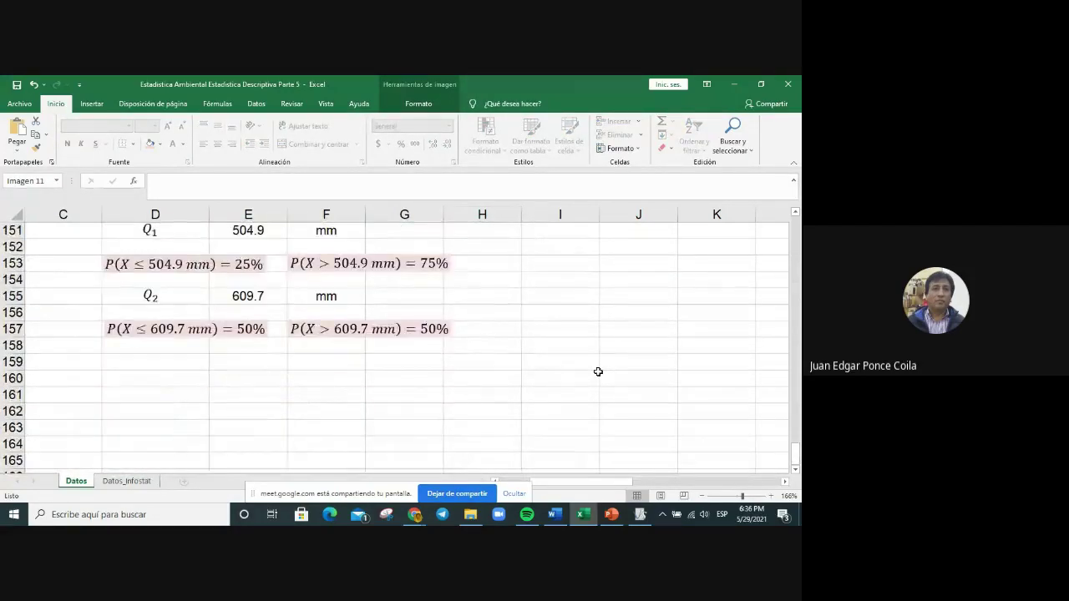
{"action": "scroll", "coordinate": [523, 336], "scroll_direction": "up", "scroll_amount": 2}
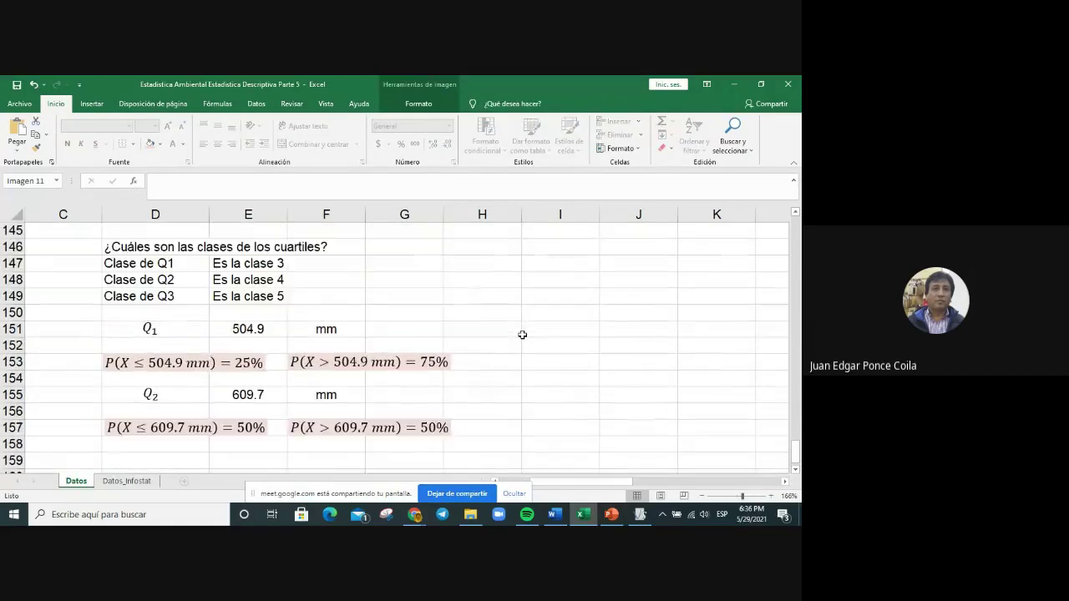
{"action": "left_click", "coordinate": [334, 276]}
{"action": "scroll", "coordinate": [660, 324], "scroll_direction": "down", "scroll_amount": 1}
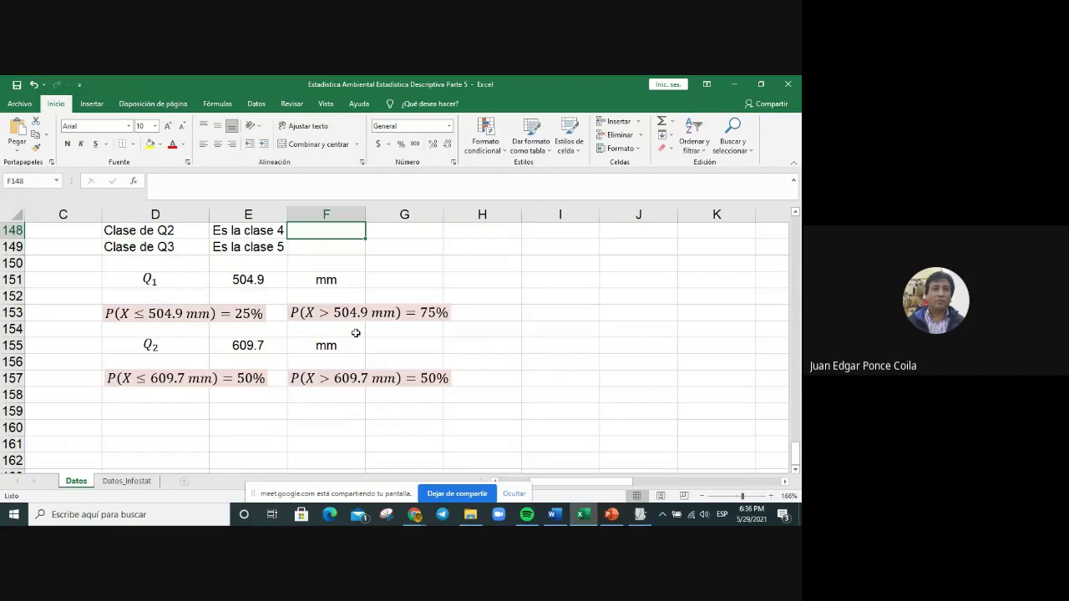
{"action": "left_click", "coordinate": [439, 346]}
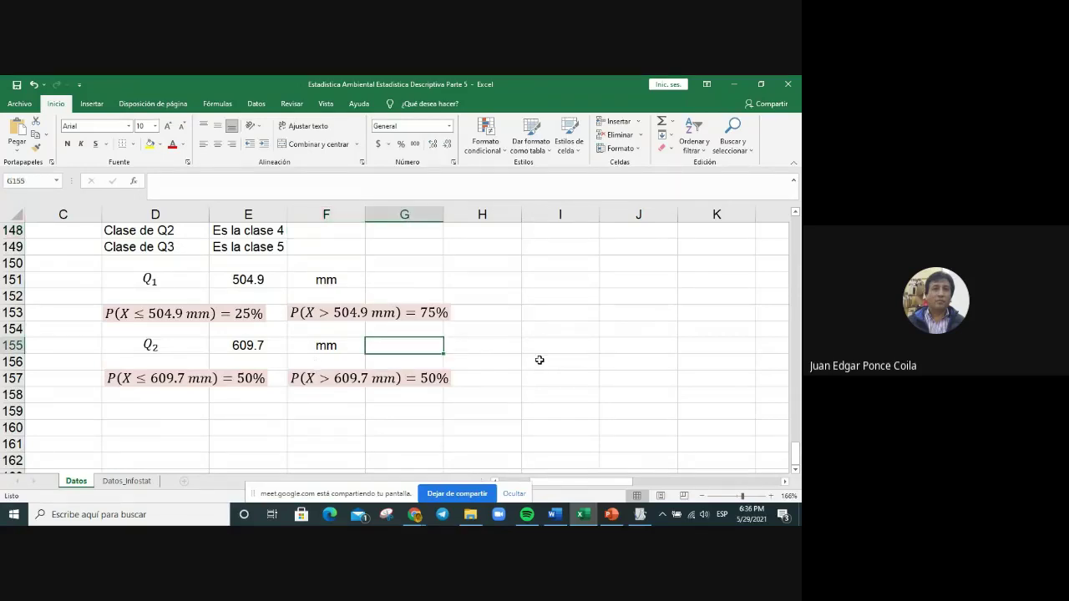
Step: Label the Q2 result in cell G155 as Mediana
{"action": "type", "text": "Mediana"}
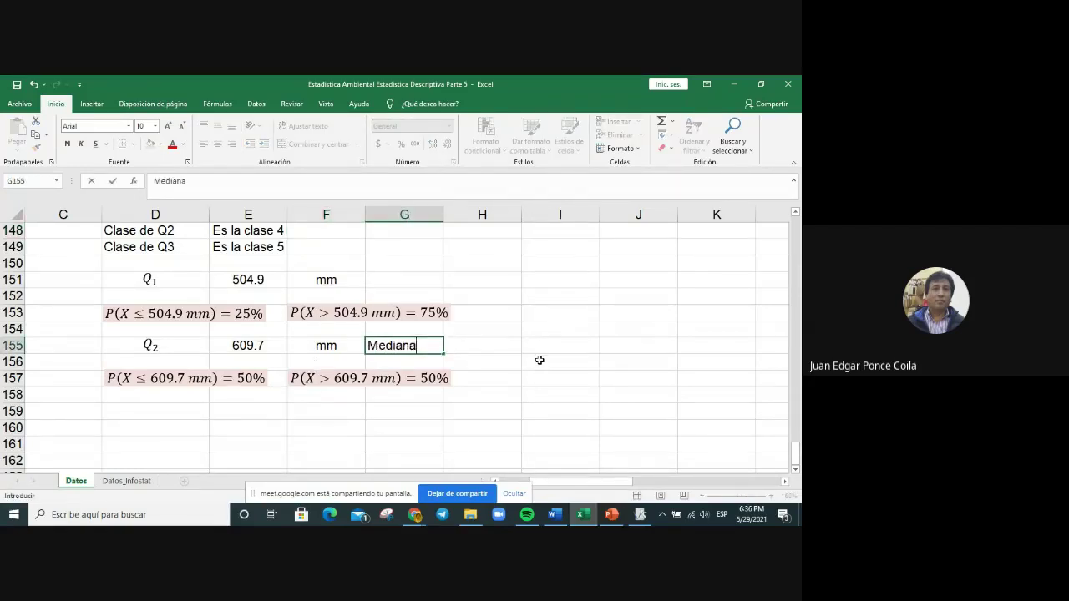
{"action": "key", "text": "Return"}
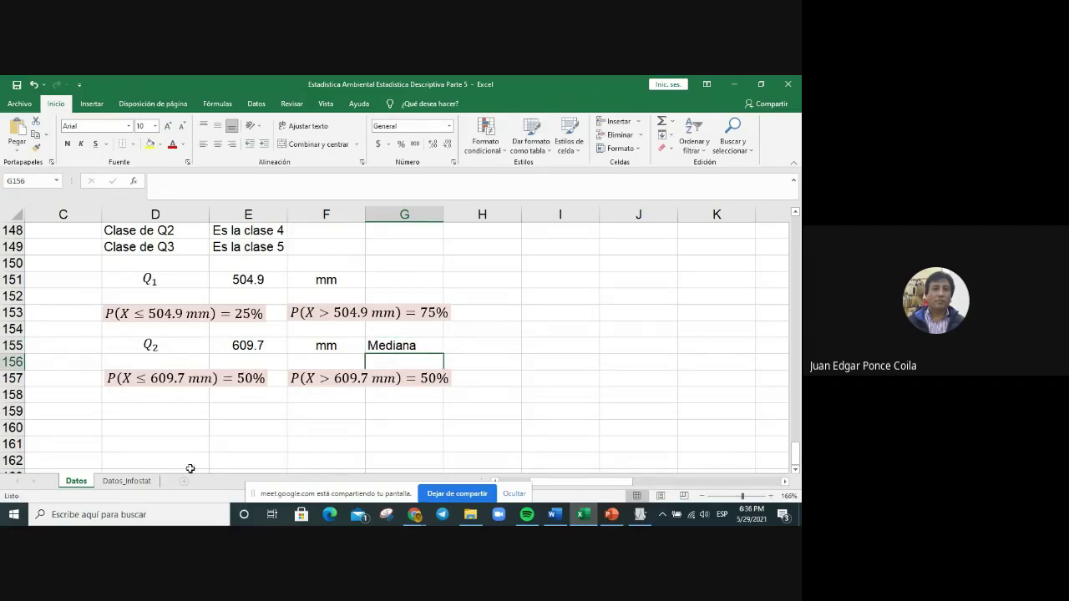
Step: Insert a new equation box and move it to the empty area beside the row 153 probability equations
{"action": "left_click", "coordinate": [199, 417]}
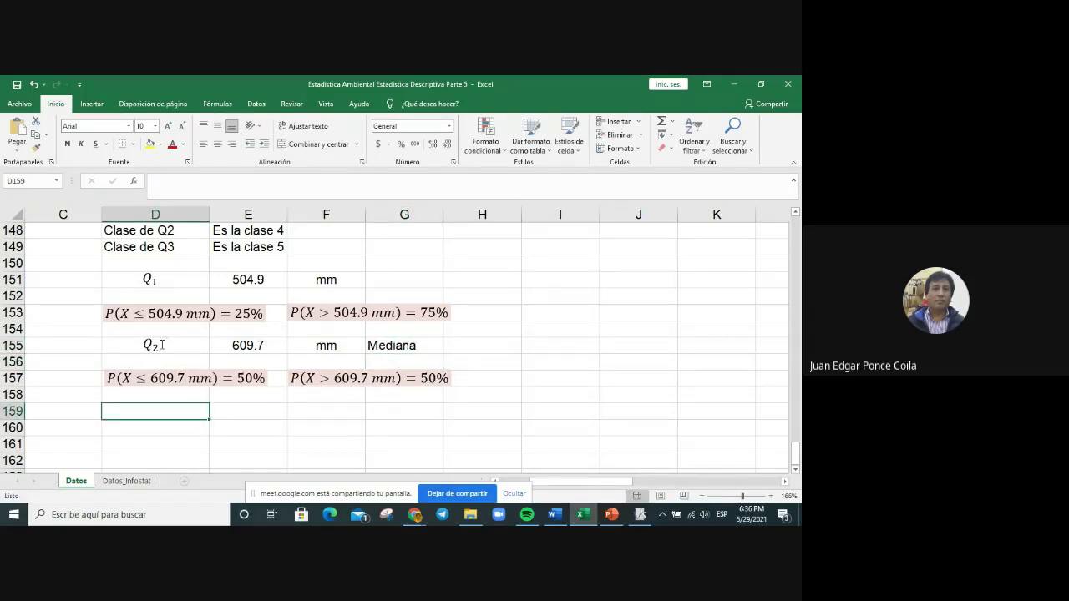
{"action": "left_click", "coordinate": [149, 344]}
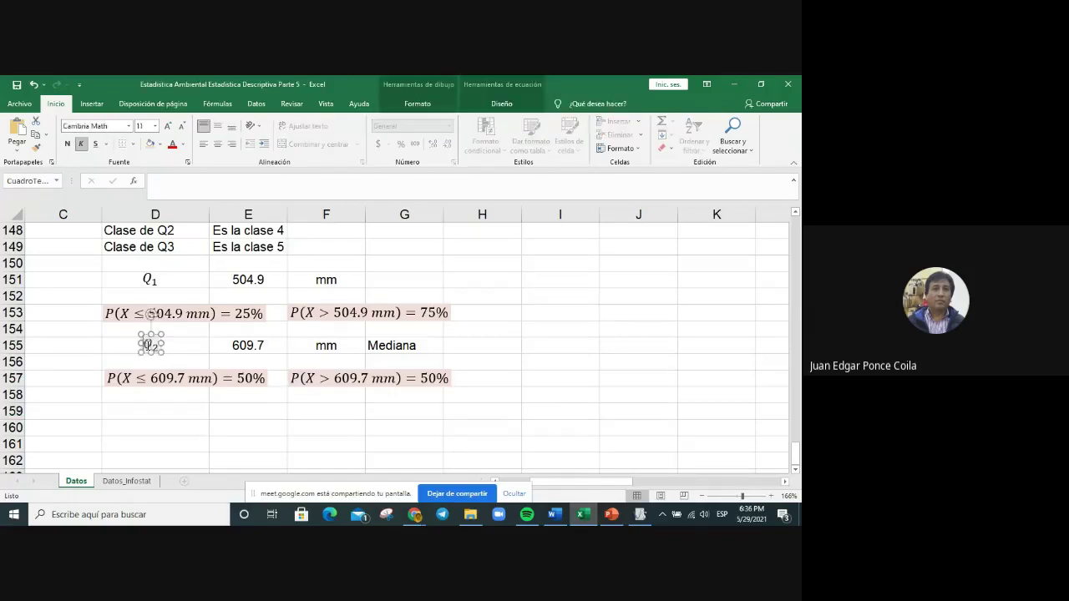
{"action": "left_click", "coordinate": [171, 409]}
{"action": "left_click", "coordinate": [93, 105]}
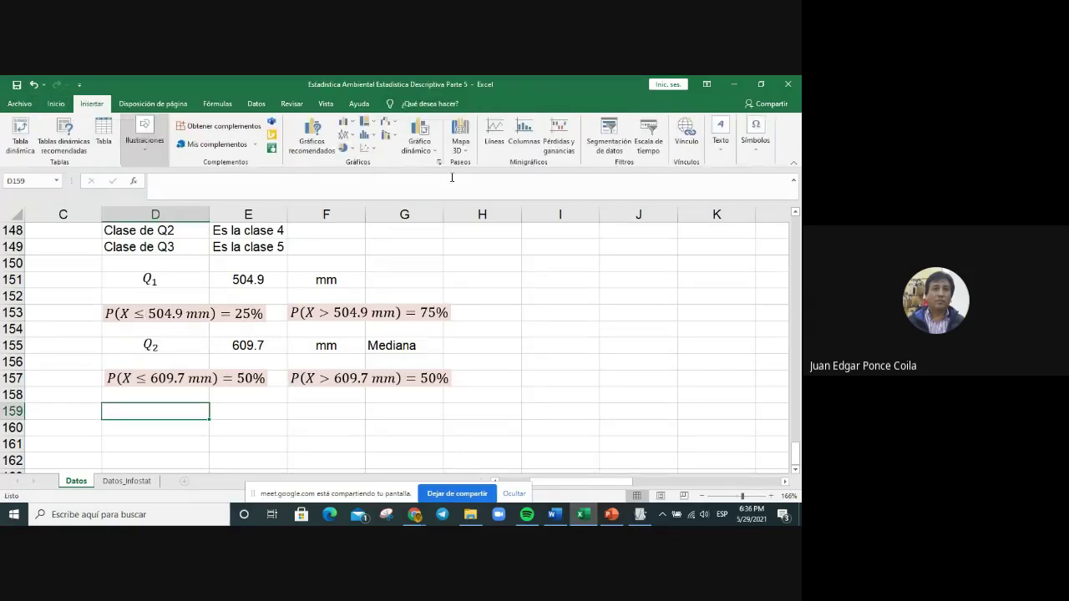
{"action": "left_click", "coordinate": [757, 152]}
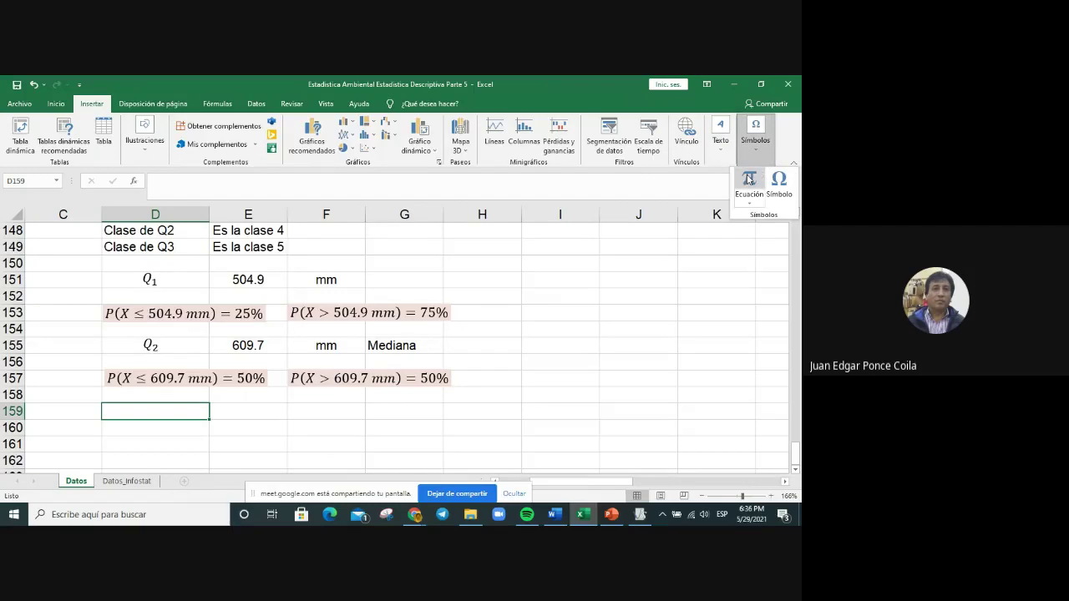
{"action": "left_click", "coordinate": [750, 180]}
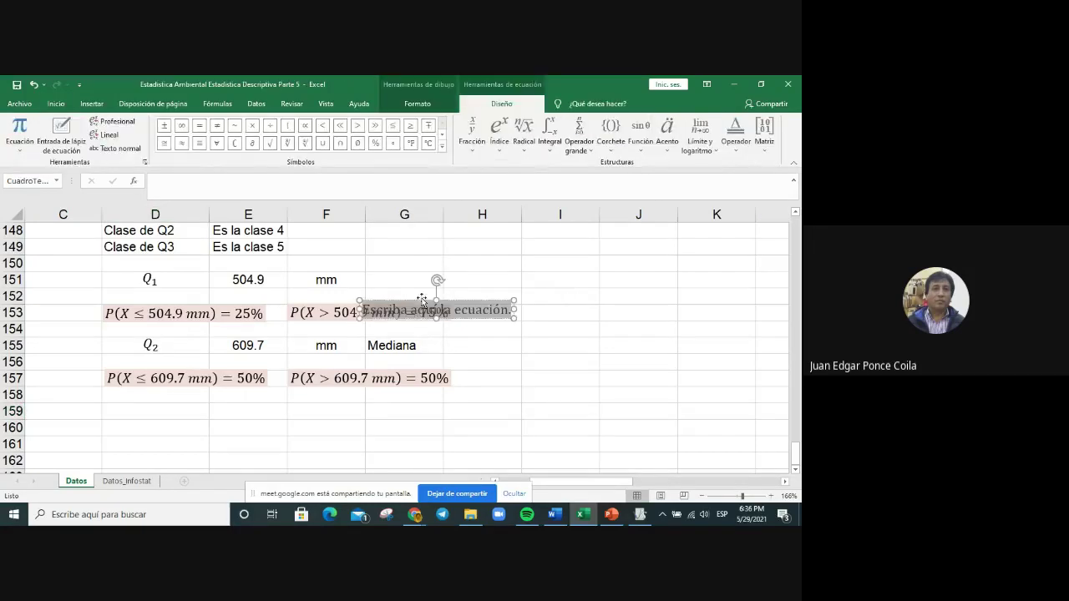
{"action": "left_click_drag", "start_coordinate": [429, 319], "coordinate": [549, 320]}
{"action": "left_click", "coordinate": [548, 320]}
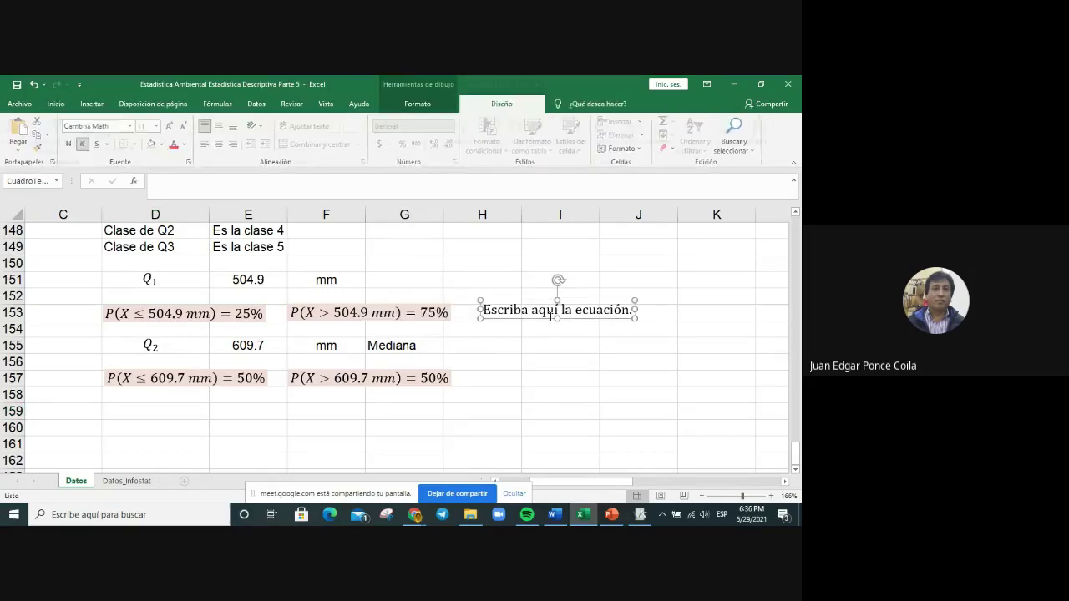
Step: Write Q with subscript 3 in the new equation box and place it over cell D159
{"action": "left_click", "coordinate": [502, 147]}
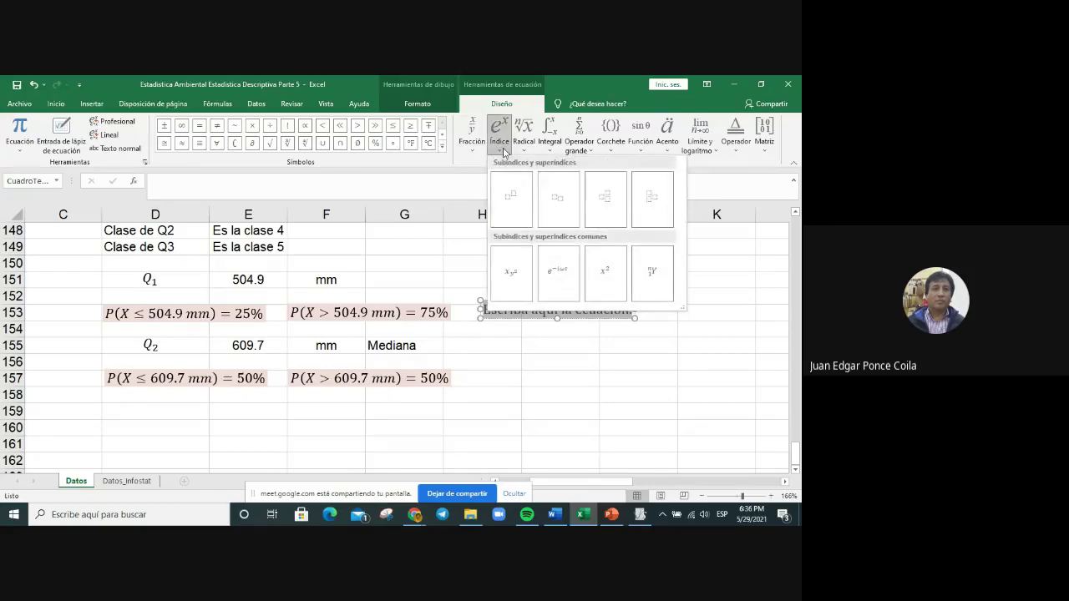
{"action": "left_click", "coordinate": [559, 198]}
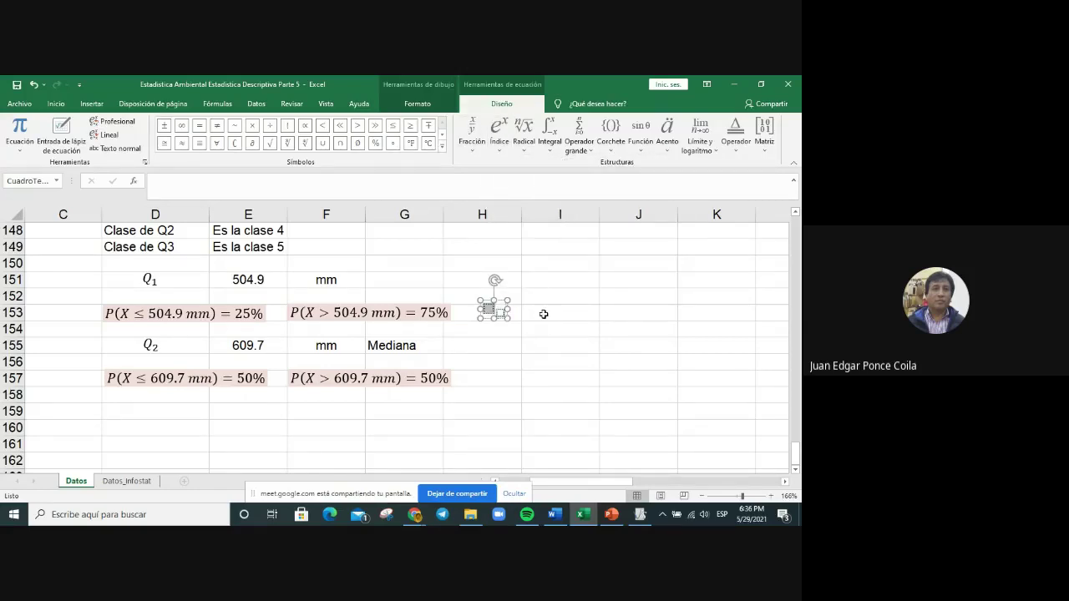
{"action": "type", "text": "Q"}
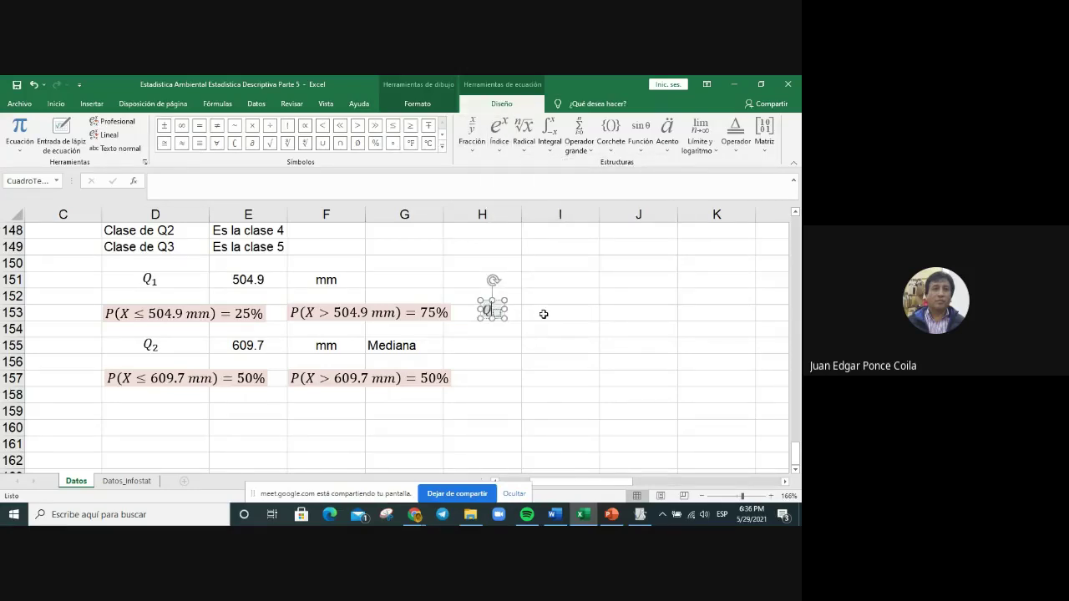
{"action": "key", "text": "Right"}
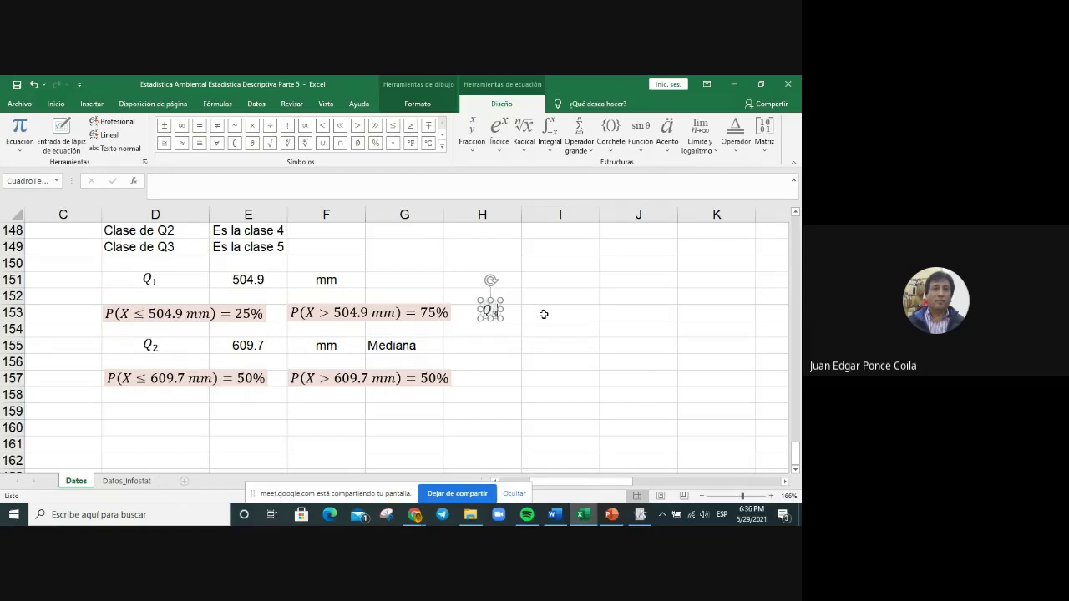
{"action": "type", "text": "3"}
{"action": "left_click_drag", "start_coordinate": [488, 299], "coordinate": [149, 399]}
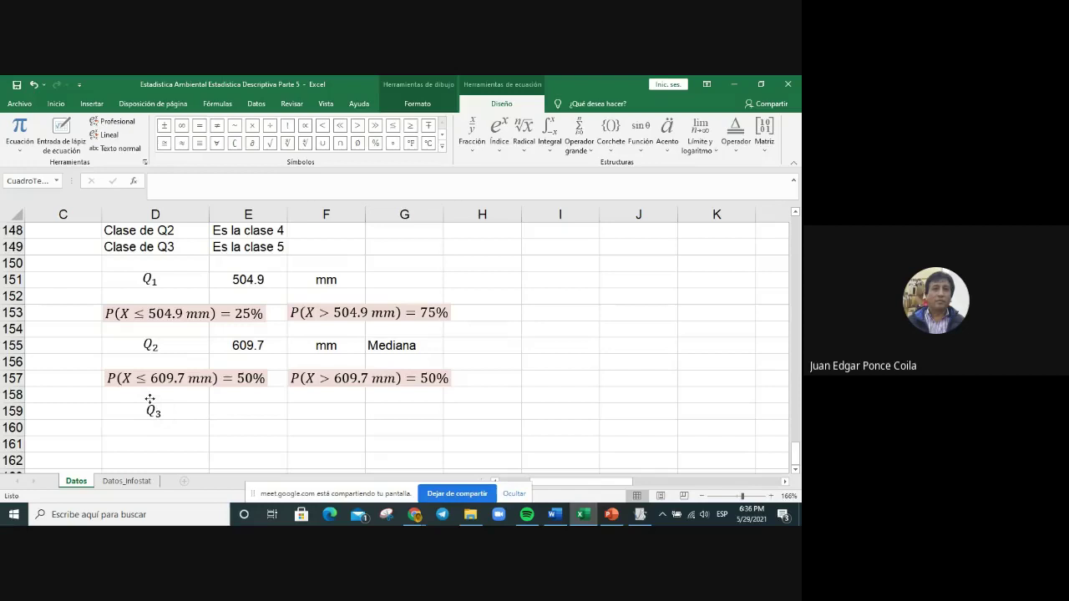
Step: Examine the Q3 formula and the frequency table's class limits, cumulative percentages and percentage intervals to locate the 75% position
{"action": "left_click", "coordinate": [255, 407]}
{"action": "scroll", "coordinate": [402, 253], "scroll_direction": "up", "scroll_amount": 2}
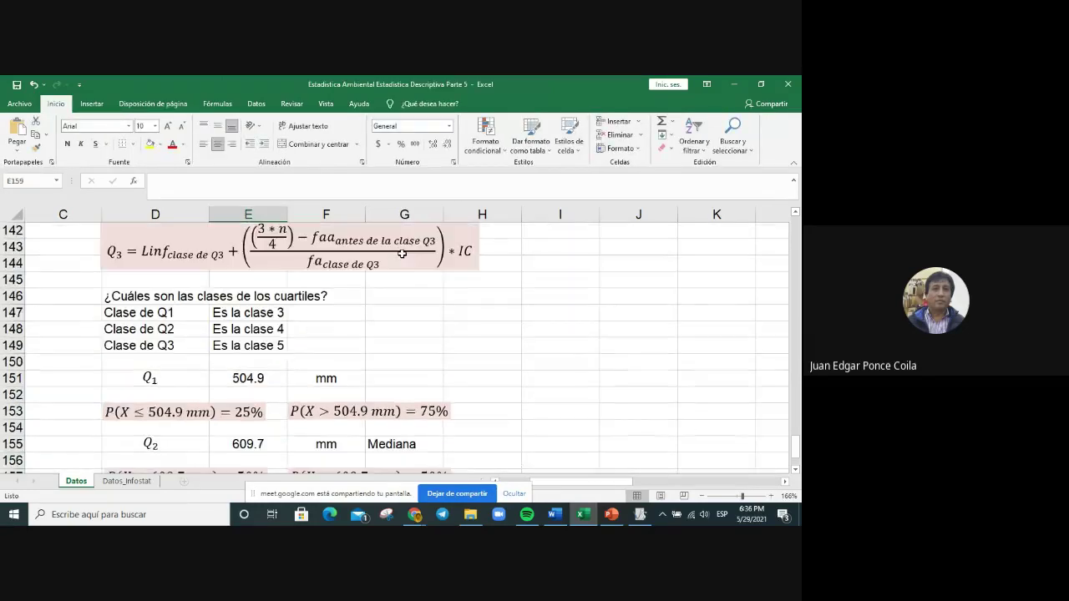
{"action": "scroll", "coordinate": [444, 264], "scroll_direction": "down", "scroll_amount": 2}
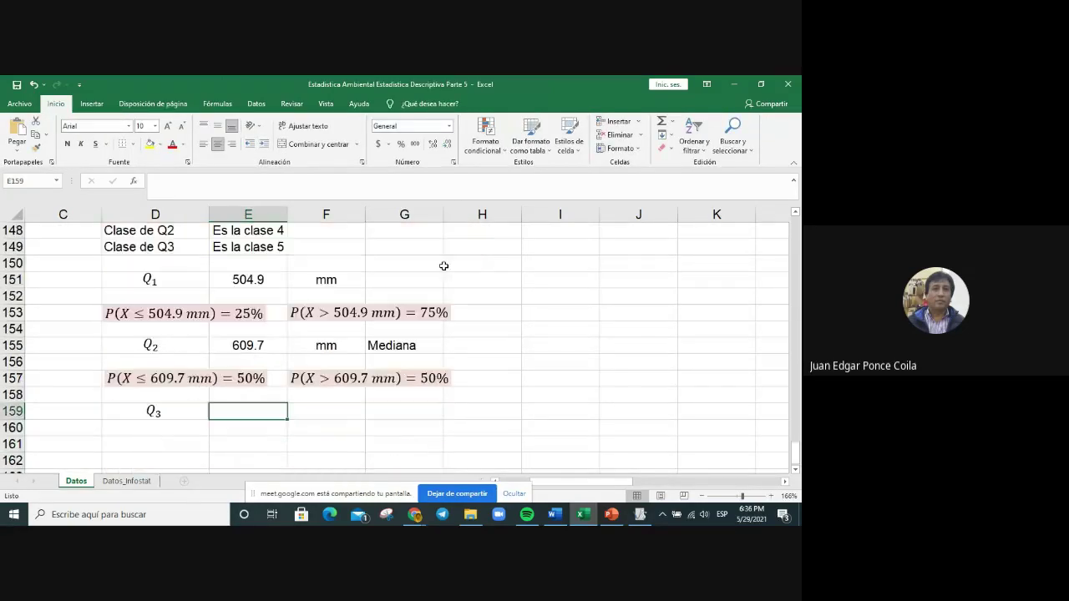
{"action": "scroll", "coordinate": [444, 265], "scroll_direction": "up", "scroll_amount": 20}
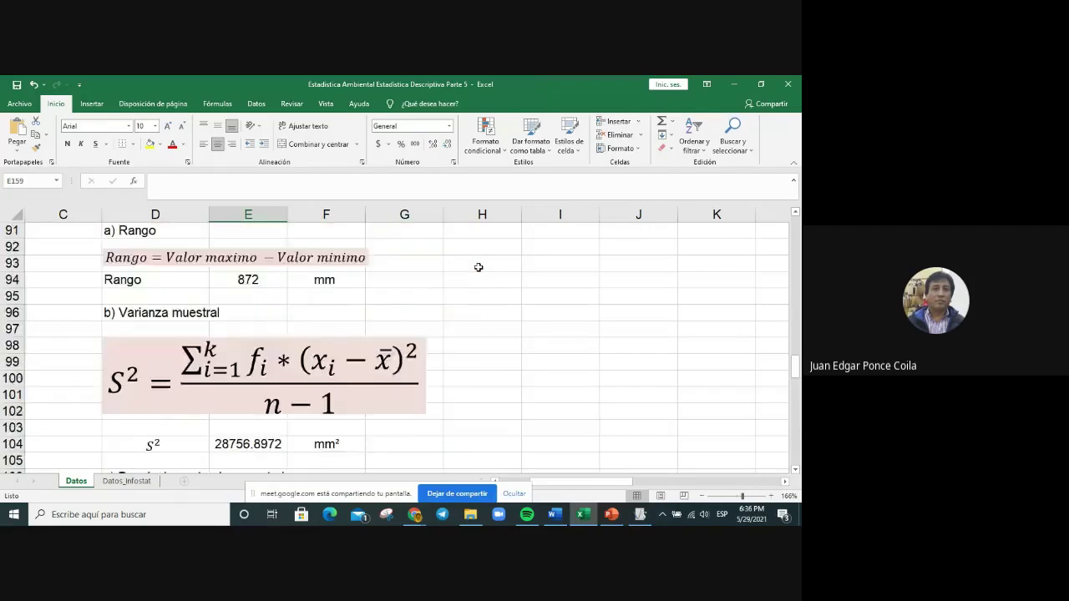
{"action": "scroll", "coordinate": [479, 267], "scroll_direction": "up", "scroll_amount": 14}
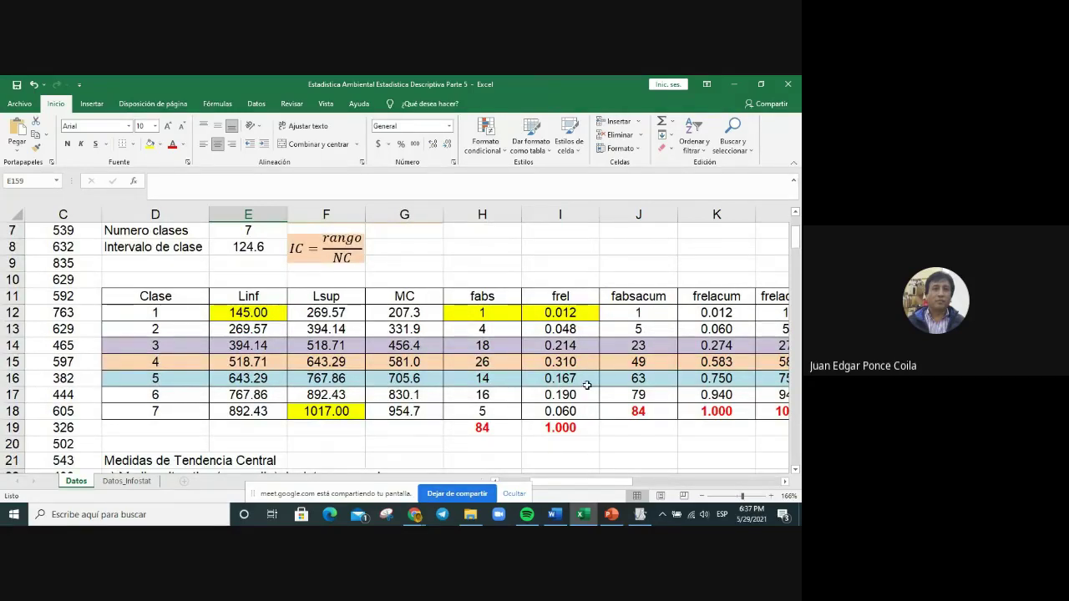
{"action": "left_click_drag", "start_coordinate": [614, 487], "coordinate": [642, 486]}
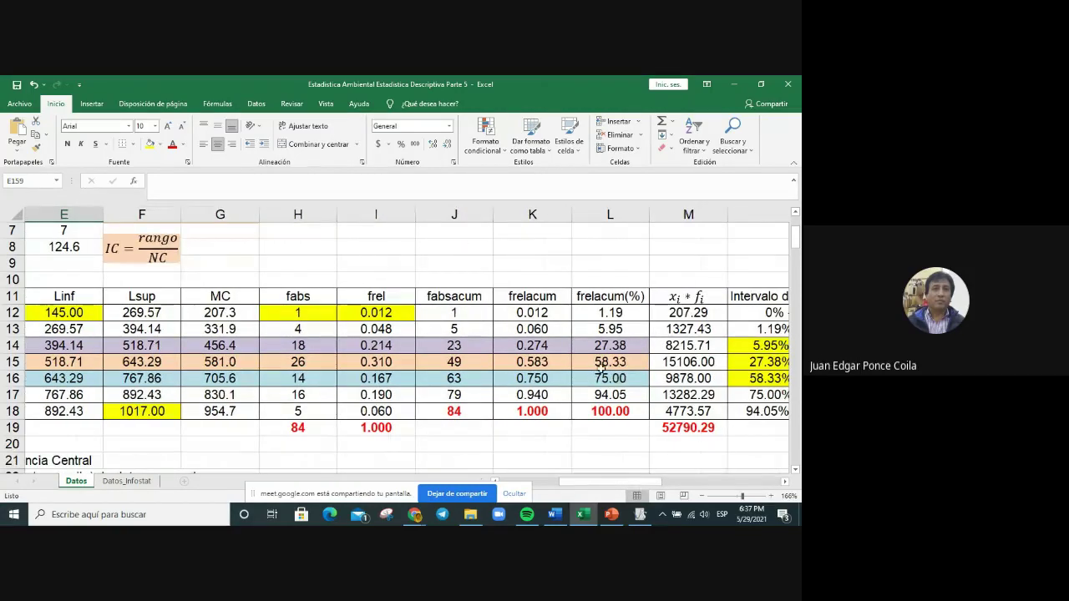
{"action": "left_click_drag", "start_coordinate": [612, 487], "coordinate": [670, 487]}
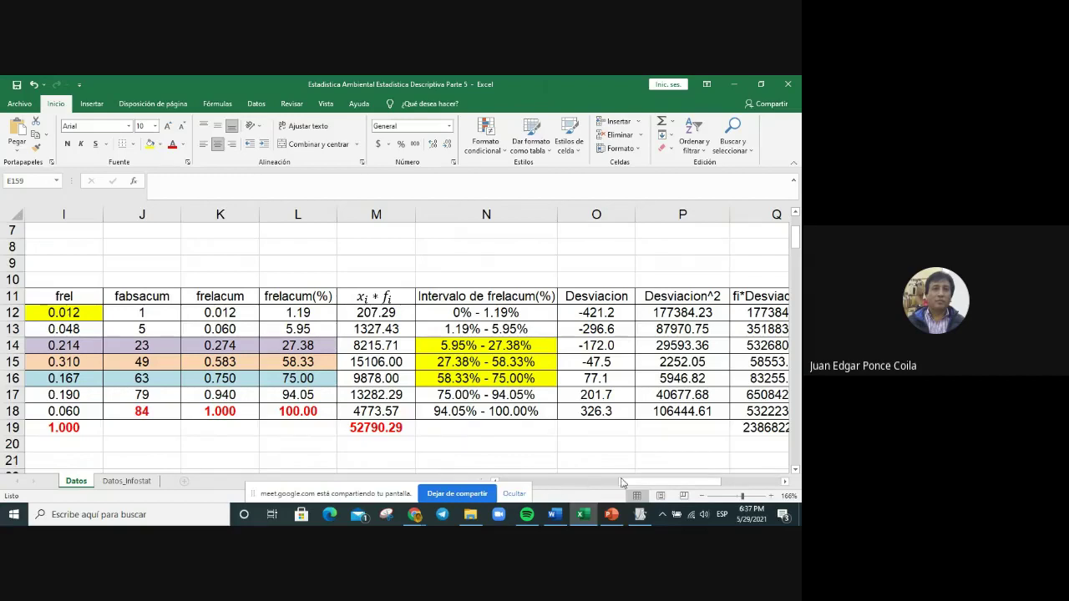
{"action": "left_click_drag", "start_coordinate": [633, 484], "coordinate": [574, 486]}
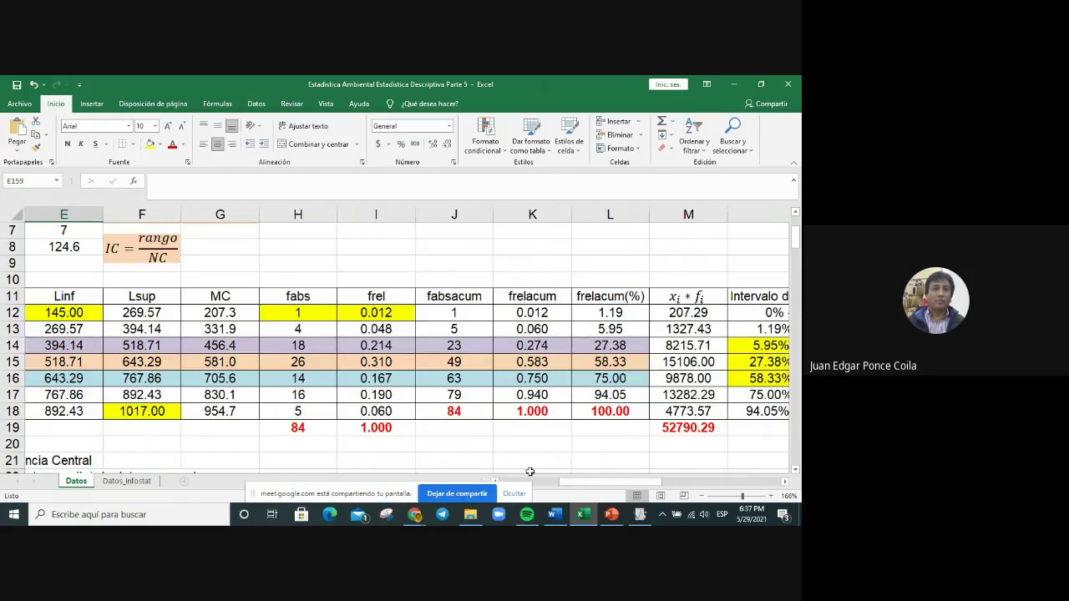
{"action": "left_click_drag", "start_coordinate": [601, 488], "coordinate": [572, 487]}
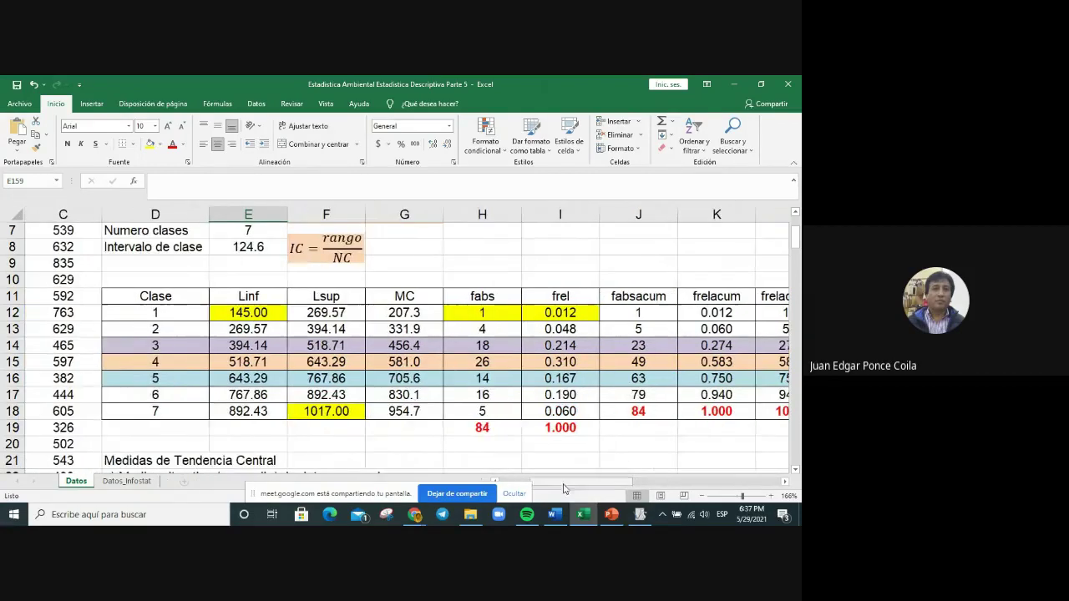
Step: Copy the upper limit of class 5 from F16 and paste only its value into E159 as the Q3 result
{"action": "left_click", "coordinate": [326, 377]}
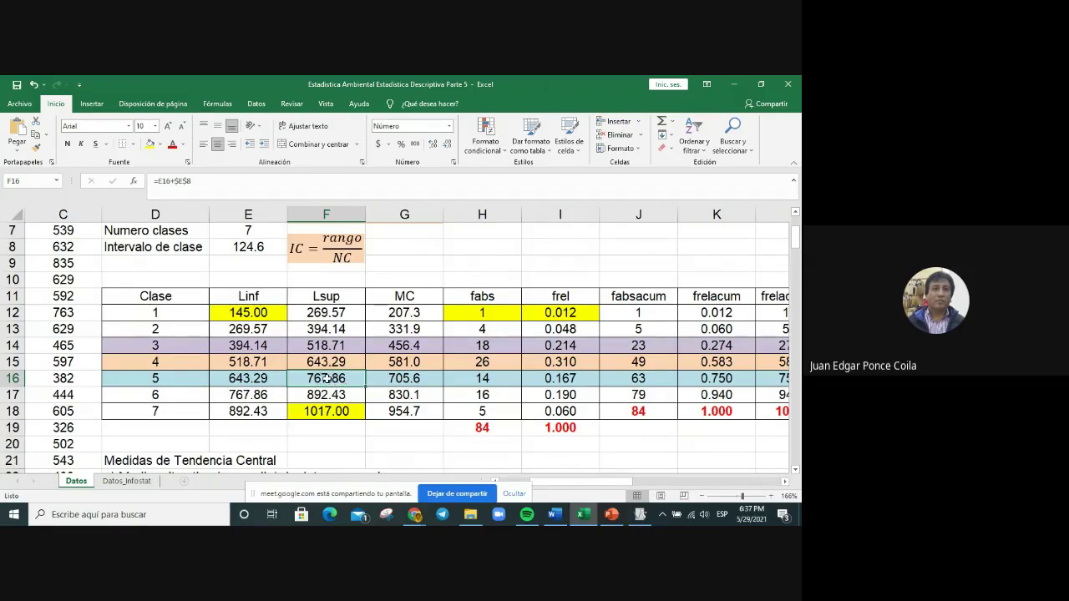
{"action": "left_click_drag", "start_coordinate": [625, 486], "coordinate": [716, 485]}
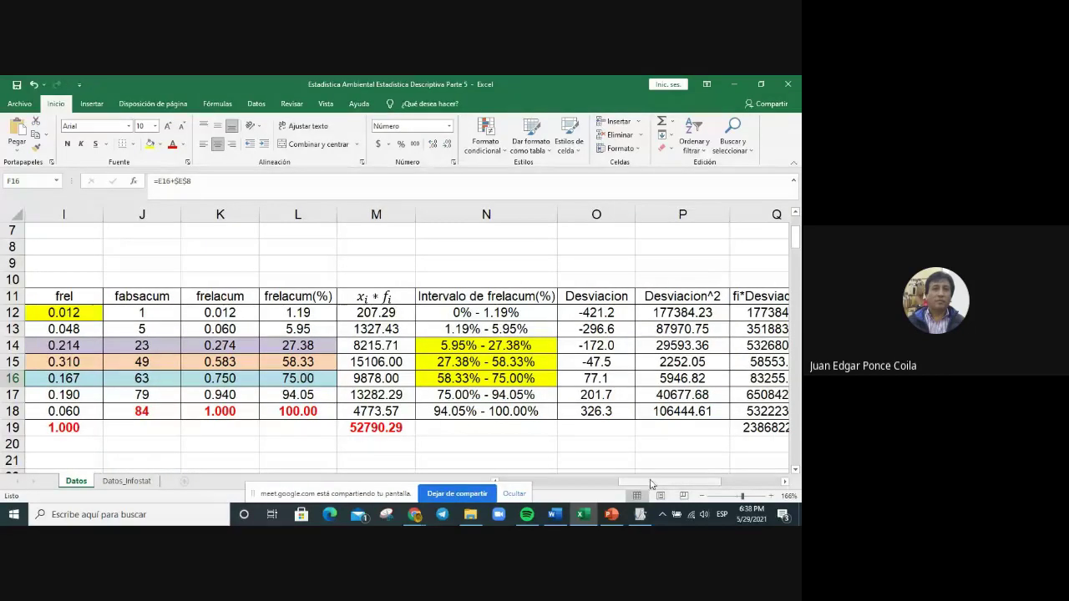
{"action": "left_click_drag", "start_coordinate": [661, 485], "coordinate": [567, 488]}
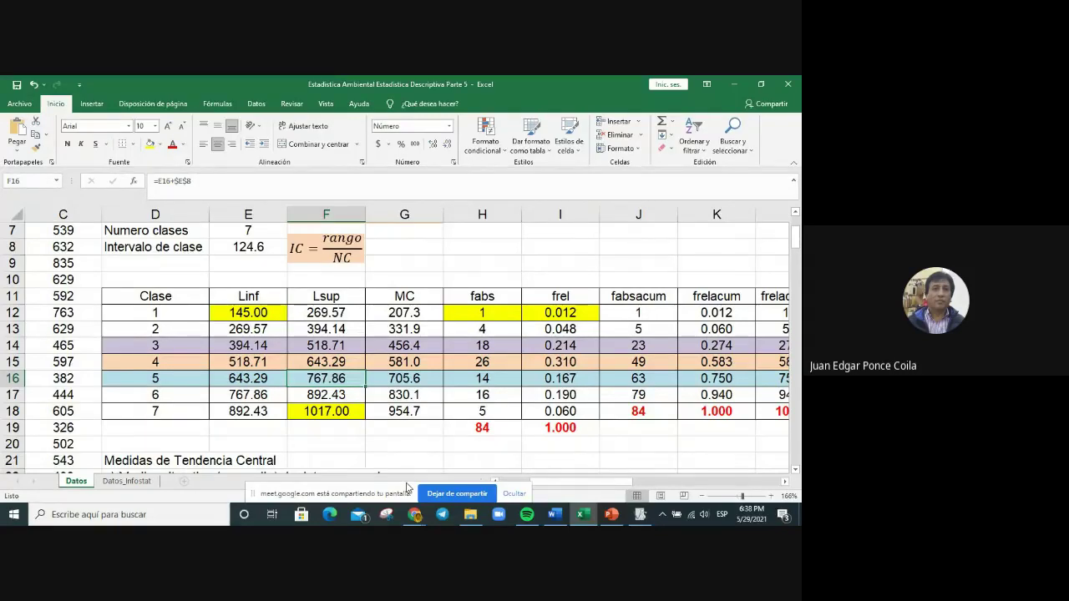
{"action": "key", "text": "ctrl+c"}
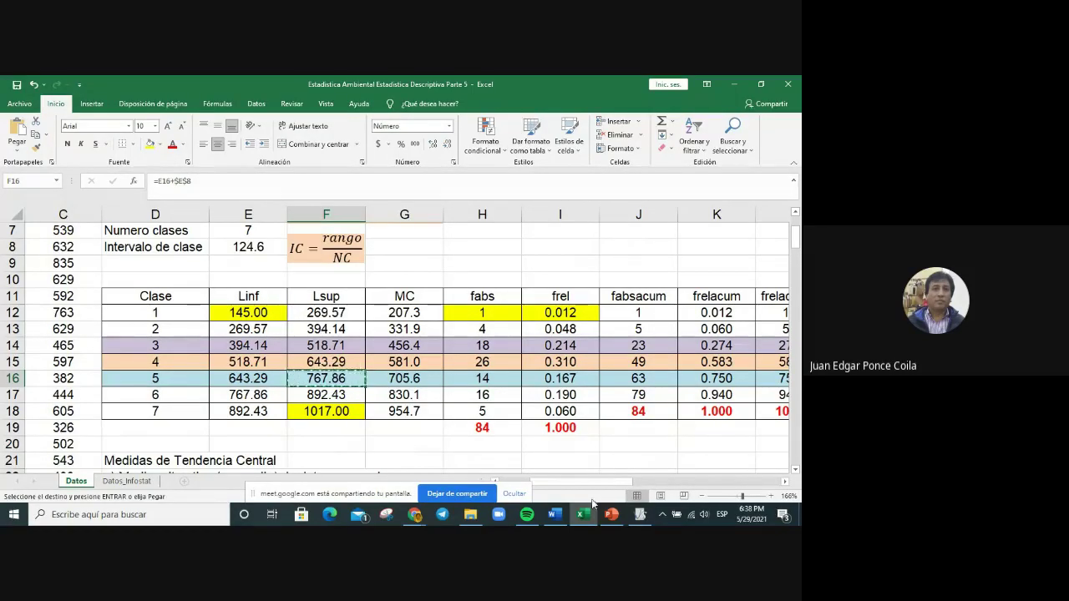
{"action": "scroll", "coordinate": [523, 449], "scroll_direction": "down", "scroll_amount": 3}
{"action": "scroll", "coordinate": [524, 447], "scroll_direction": "down", "scroll_amount": 20}
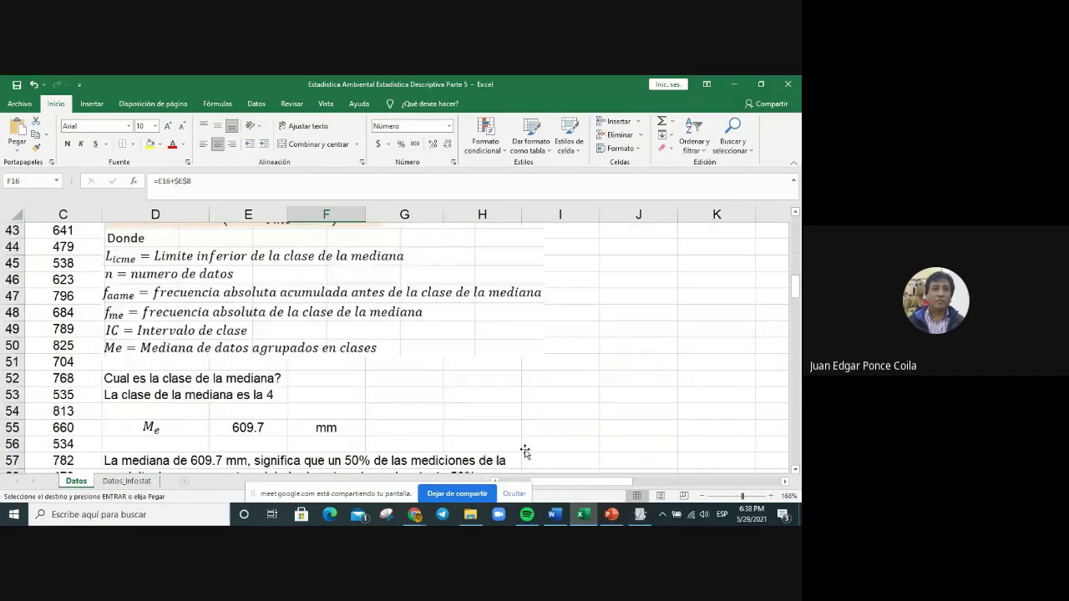
{"action": "scroll", "coordinate": [527, 448], "scroll_direction": "down", "scroll_amount": 19}
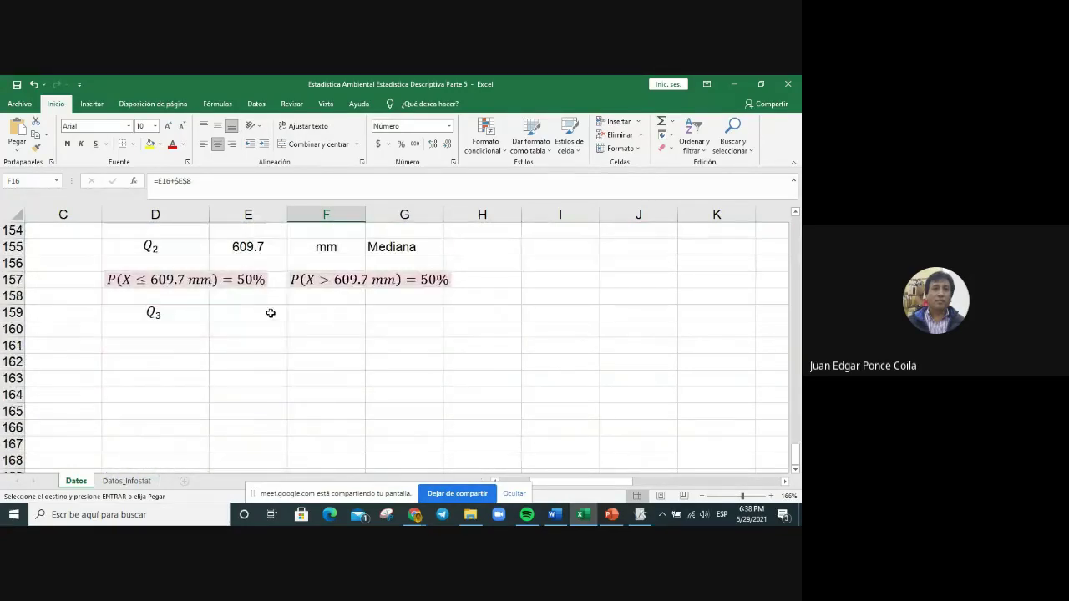
{"action": "left_click", "coordinate": [267, 314]}
{"action": "right_click", "coordinate": [260, 320]}
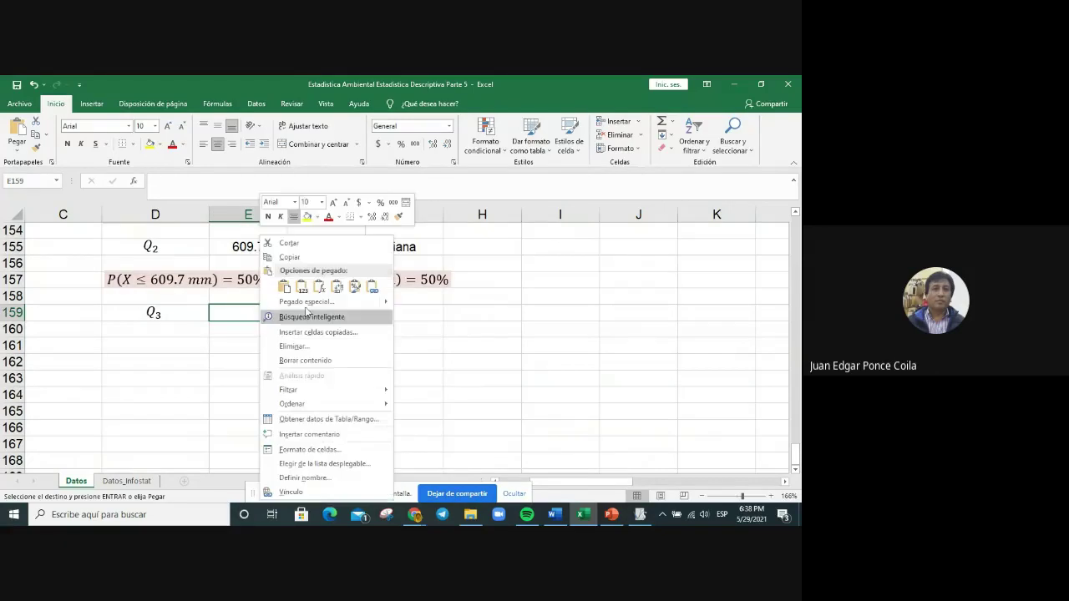
{"action": "mouse_move", "coordinate": [391, 305]}
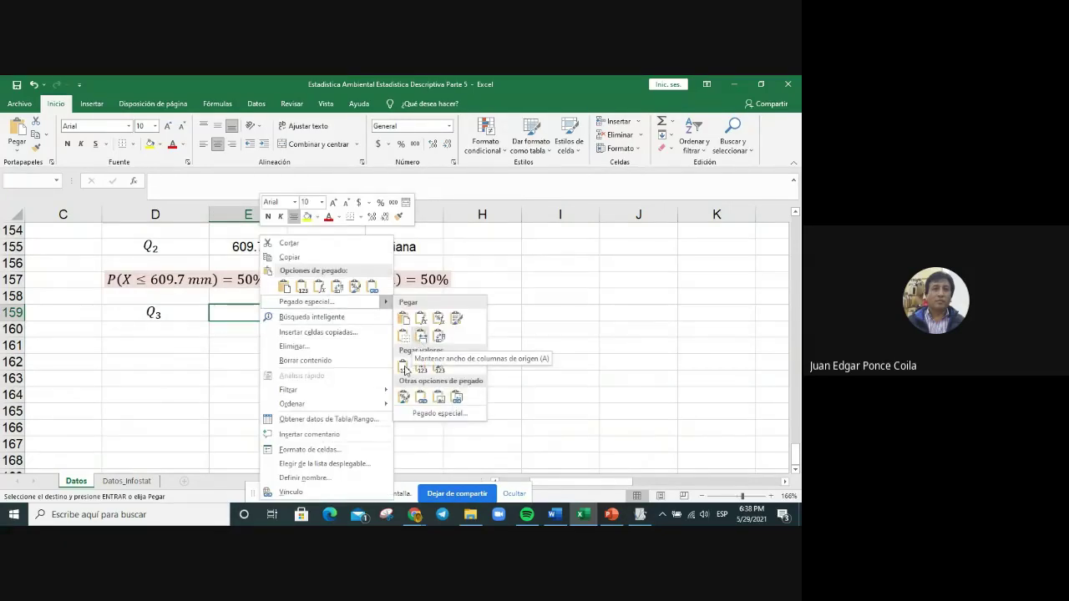
{"action": "left_click", "coordinate": [404, 367]}
{"action": "left_click", "coordinate": [381, 367]}
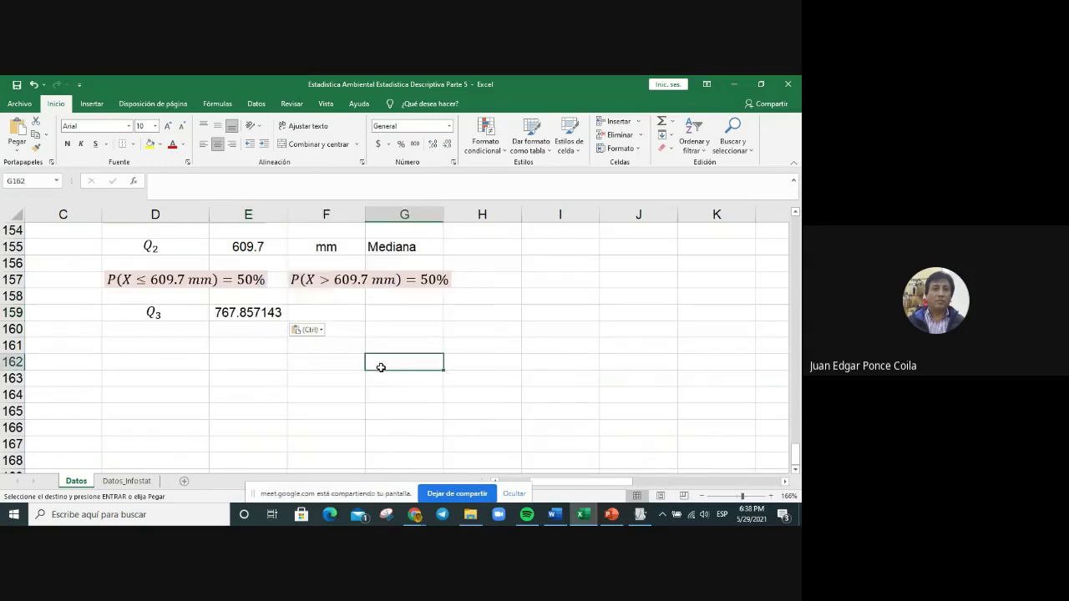
Step: Format the Q3 value in E159 as Número with 1 decimal place, and select F159 beside it
{"action": "left_click", "coordinate": [246, 313]}
{"action": "right_click", "coordinate": [252, 317]}
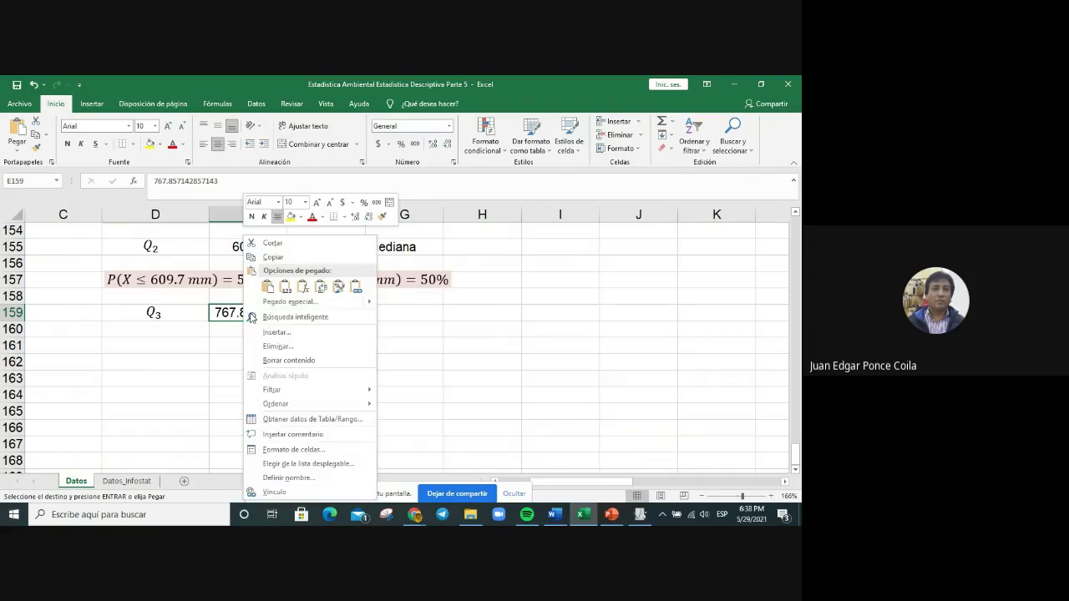
{"action": "left_click", "coordinate": [299, 447]}
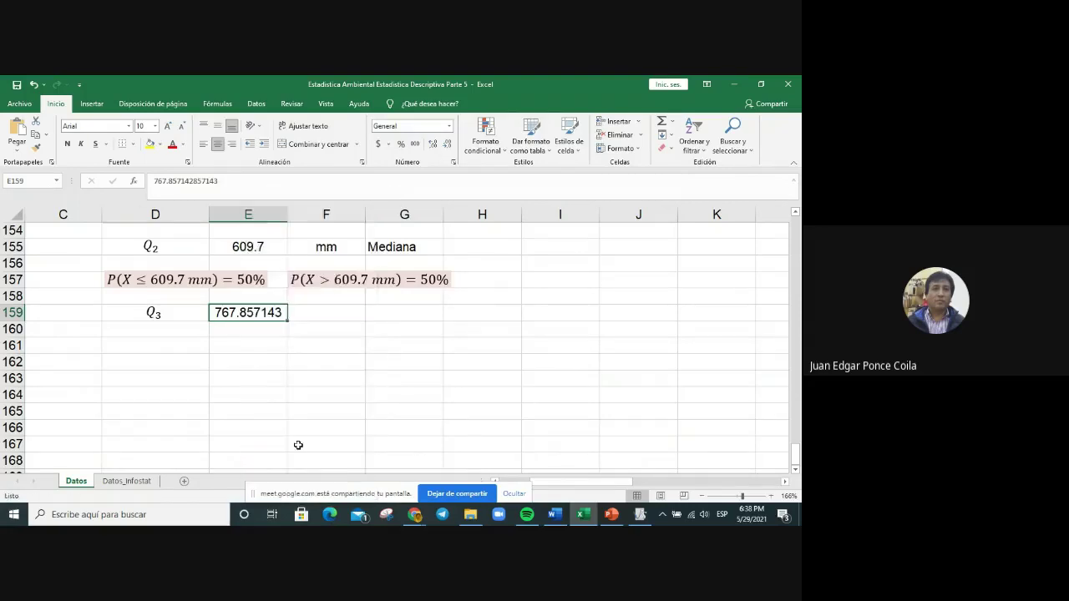
{"action": "left_click", "coordinate": [163, 276]}
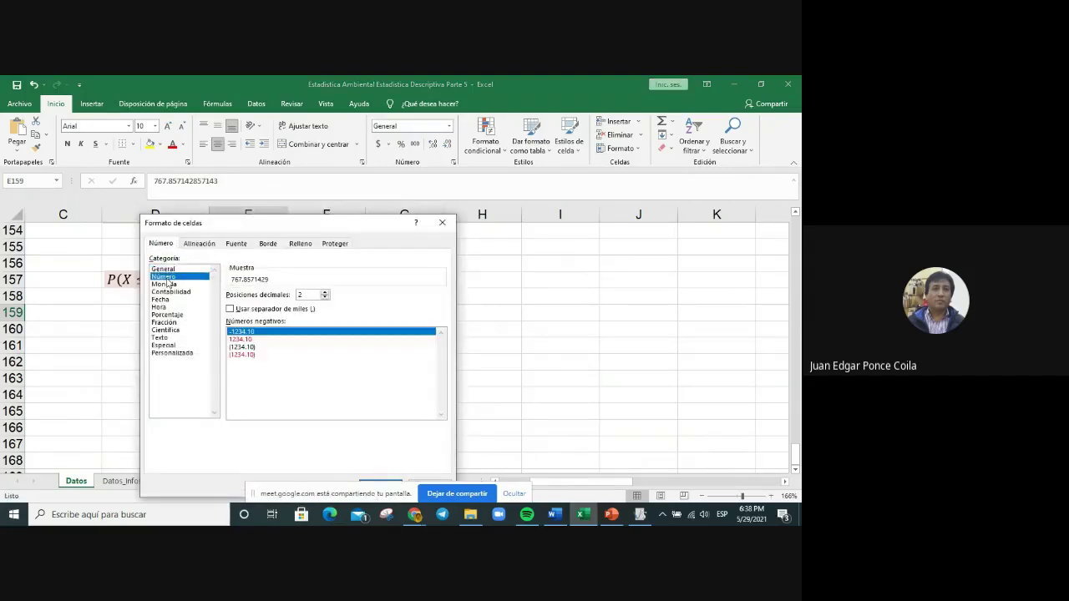
{"action": "left_click", "coordinate": [325, 298]}
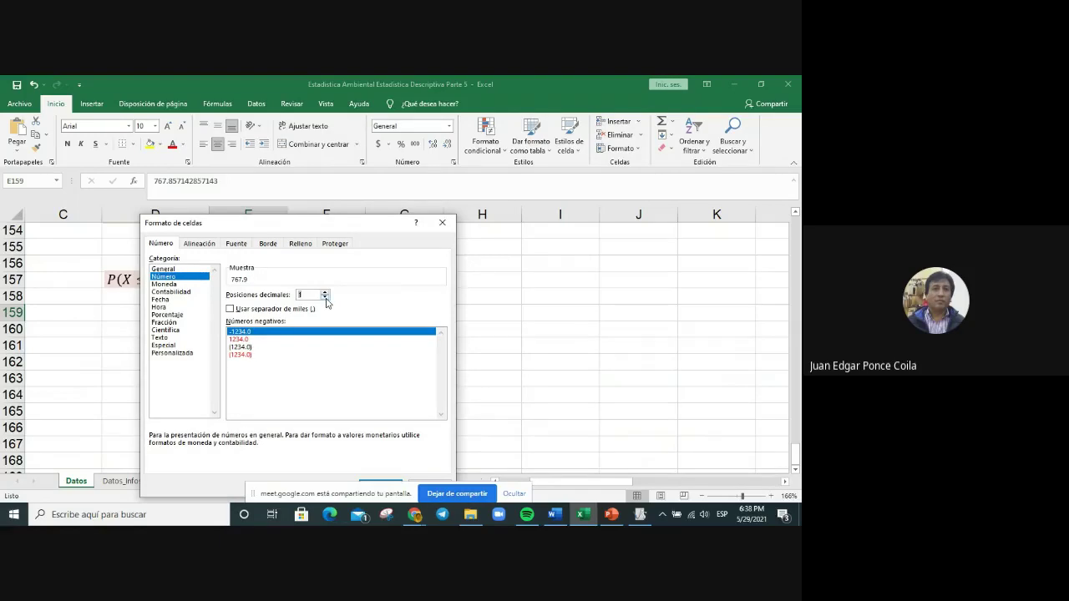
{"action": "key", "text": "Return"}
{"action": "left_click", "coordinate": [356, 317]}
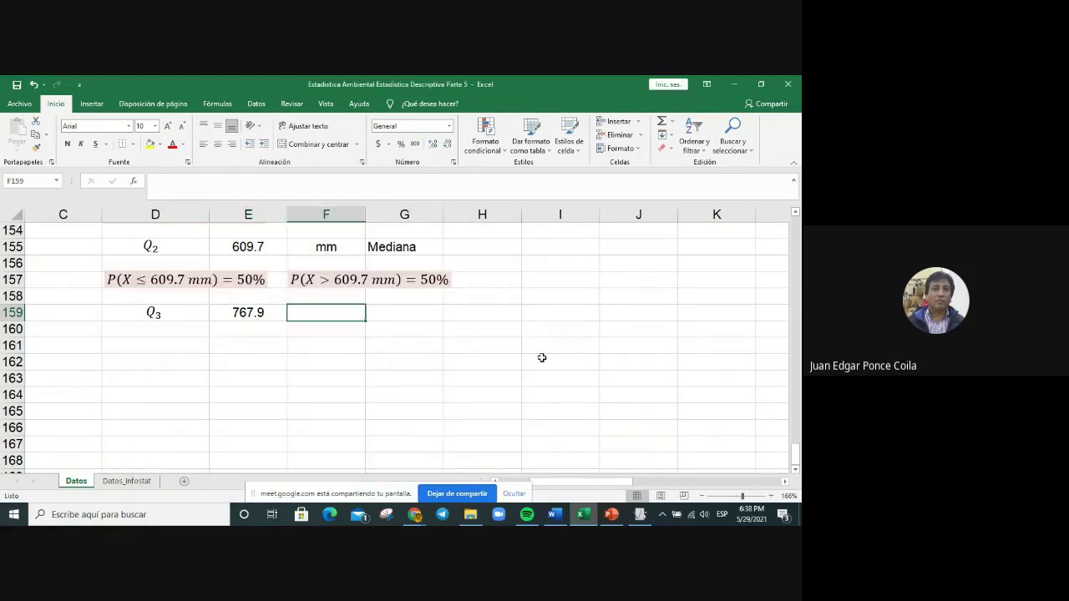
Step: Enter the unit mm in F159 beside the Q3 value and centre it in the cell
{"action": "type", "text": "mm"}
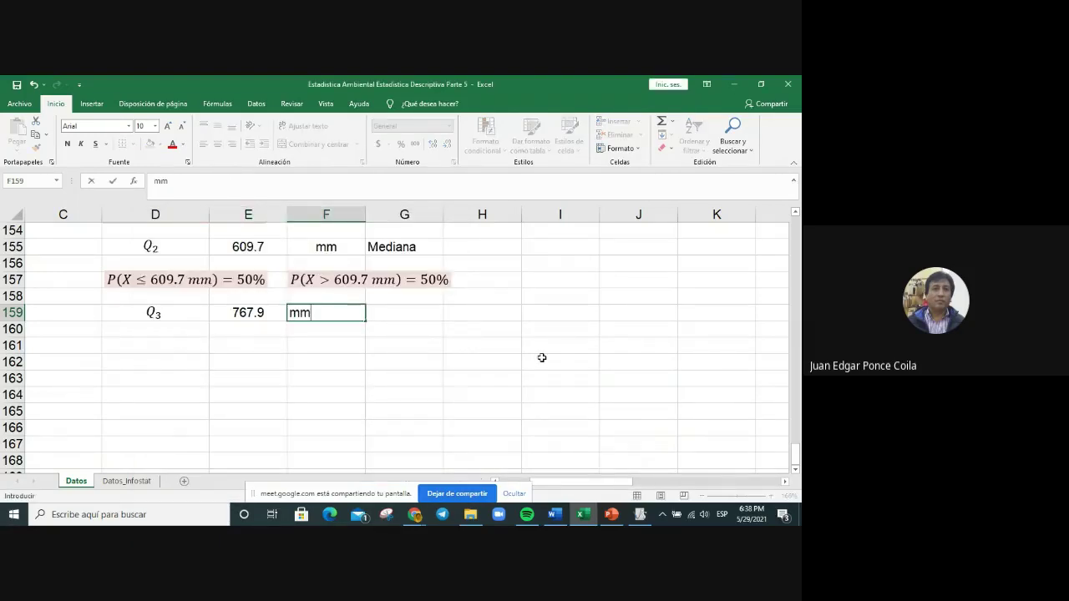
{"action": "key", "text": "Tab"}
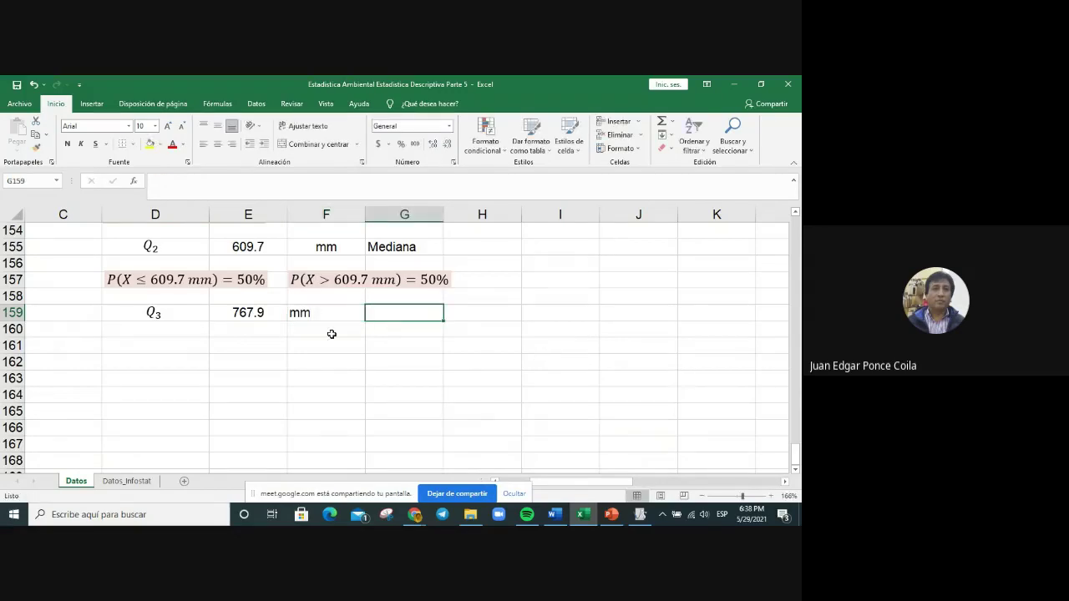
{"action": "left_click", "coordinate": [327, 311]}
{"action": "left_click", "coordinate": [217, 144]}
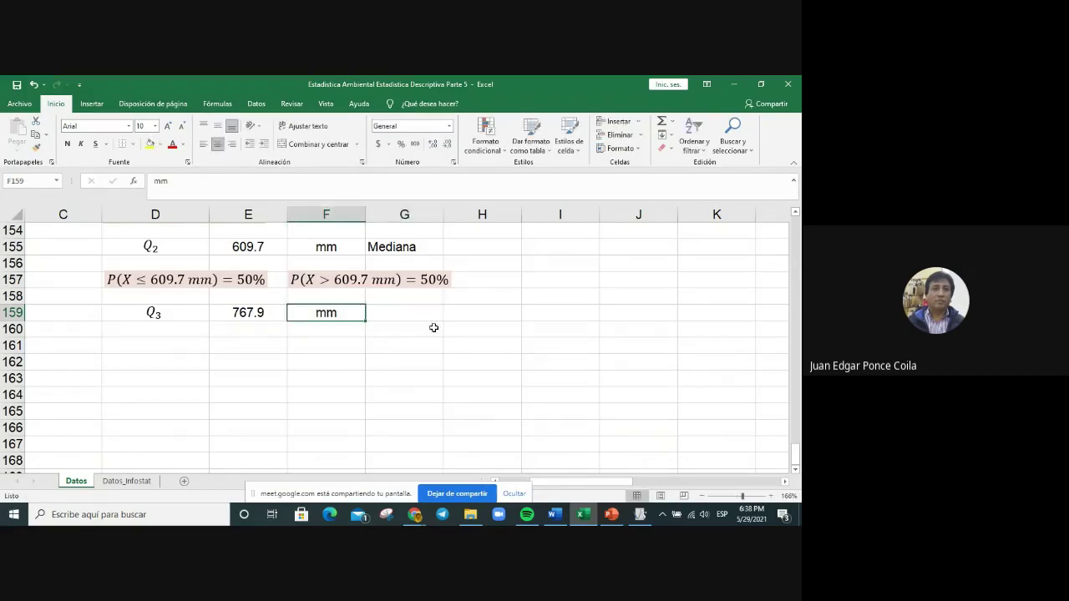
{"action": "left_click", "coordinate": [424, 318]}
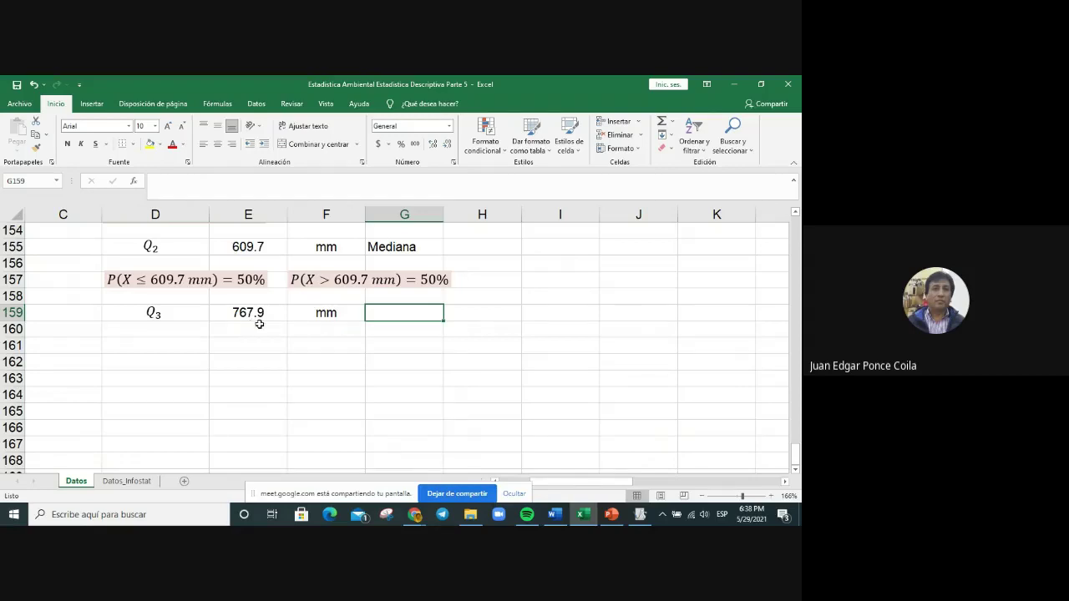
Step: Copy the Q2 "less than or equal" probability statement and paste it below Q3 at D161
{"action": "left_click", "coordinate": [172, 279]}
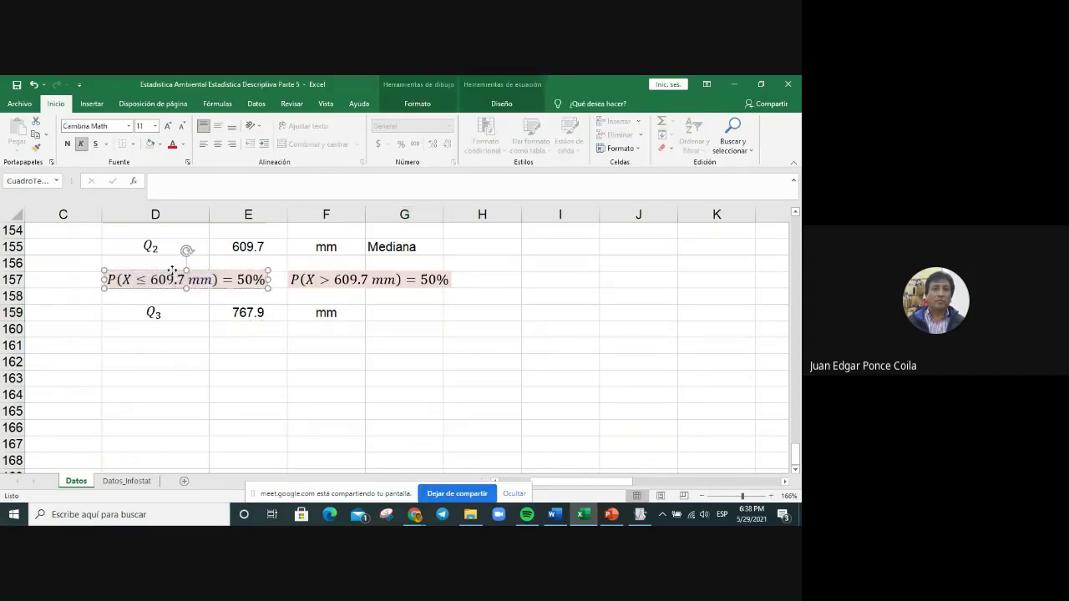
{"action": "right_click", "coordinate": [175, 267]}
{"action": "left_click", "coordinate": [165, 342]}
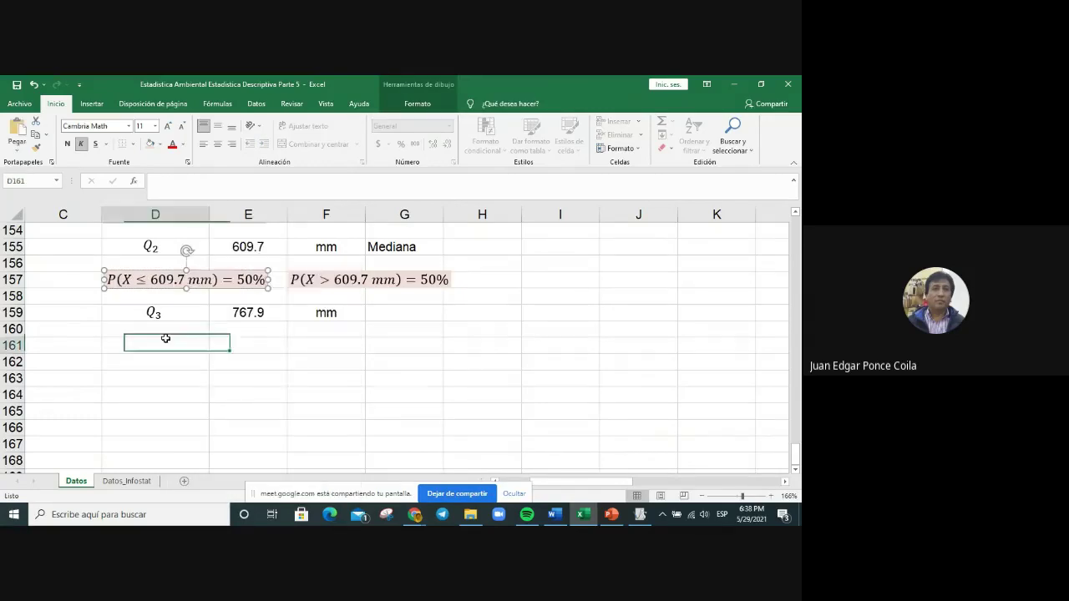
{"action": "key", "text": "ctrl+v"}
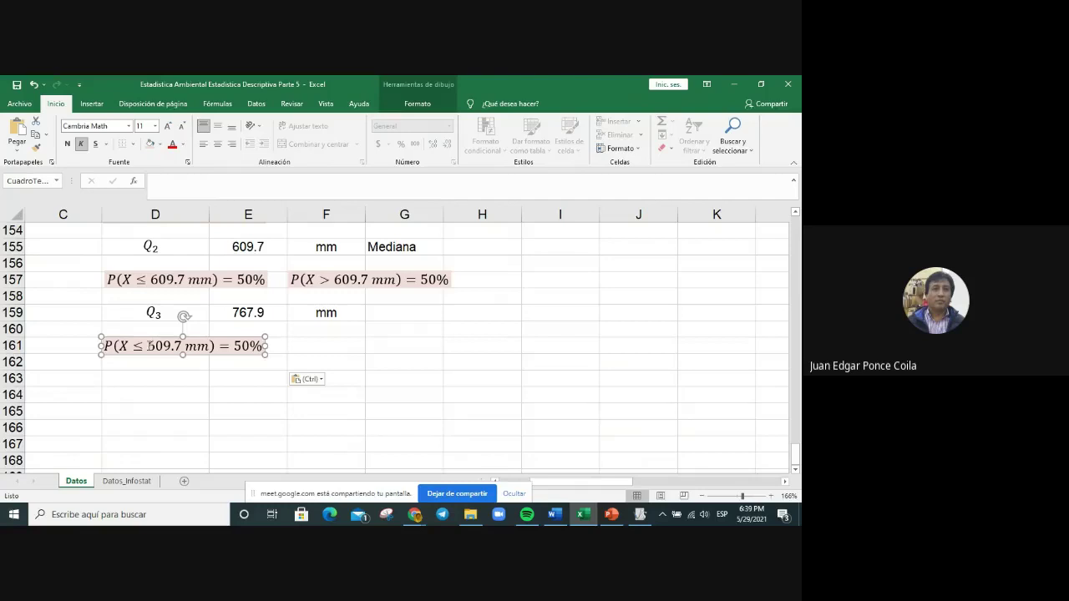
Step: Replace the value inside the pasted probability statement in row 161 with 767.9, keeping the mm unit
{"action": "left_click", "coordinate": [148, 345]}
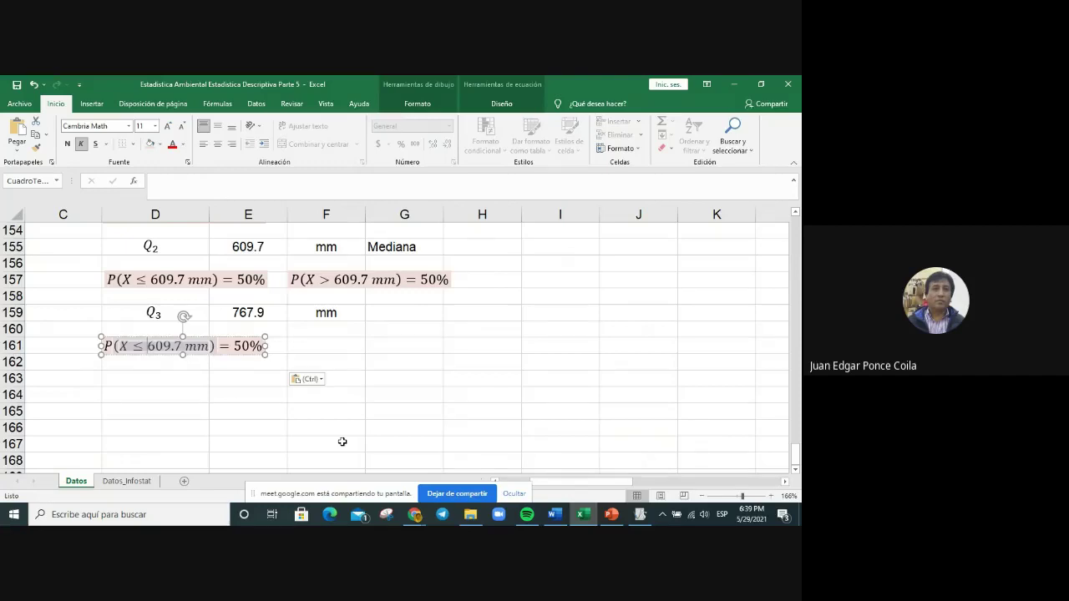
{"action": "type", "text": "767"}
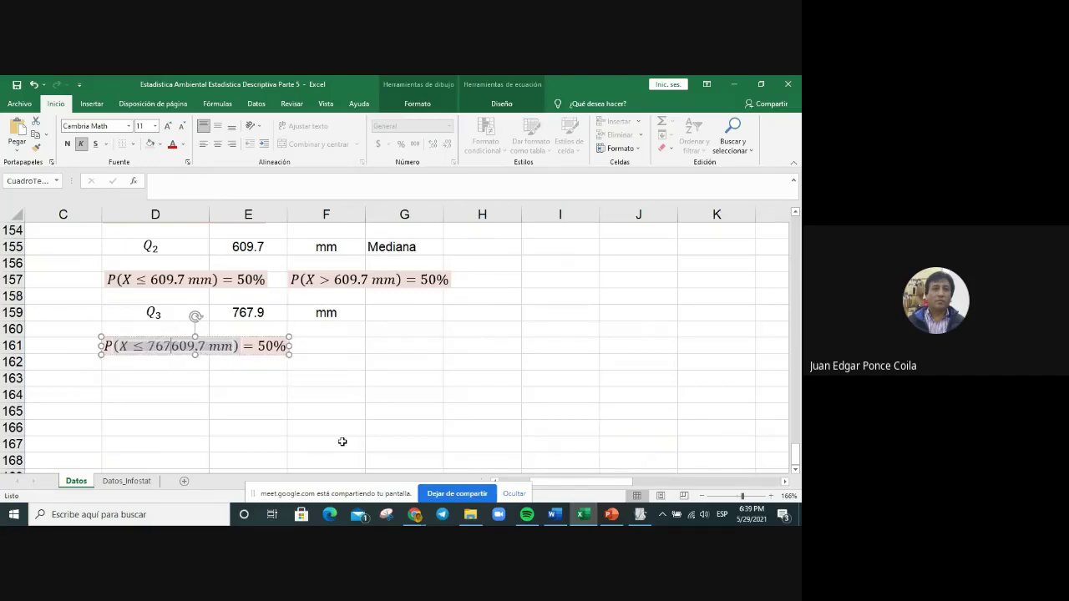
{"action": "type", "text": ".9"}
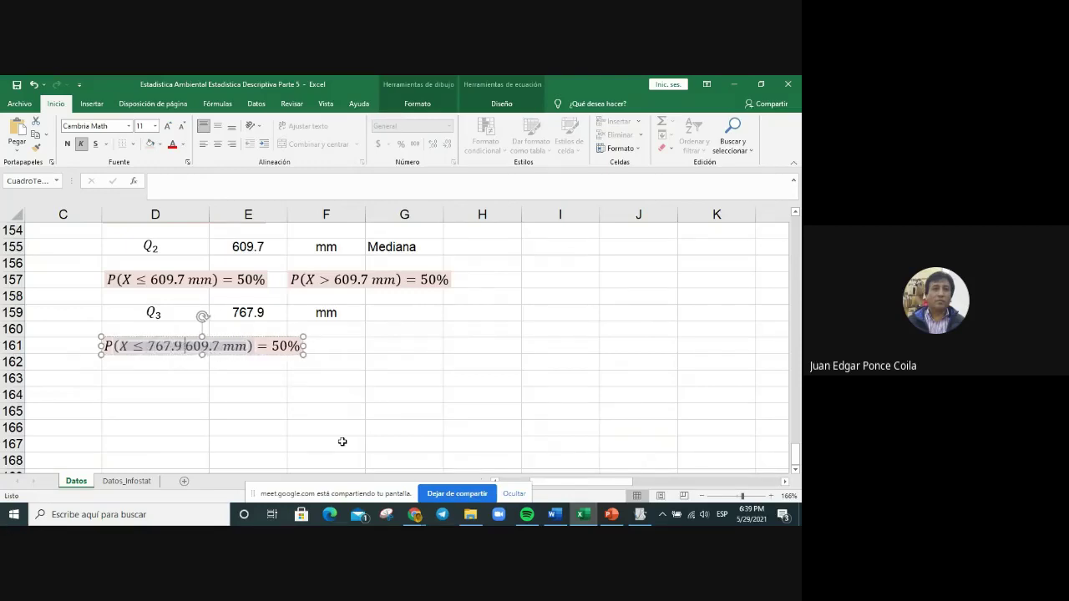
{"action": "key", "text": "Delete"}
{"action": "key", "text": "Delete"}
{"action": "key", "text": "Delete"}
{"action": "key", "text": "Delete"}
{"action": "key", "text": "Delete"}
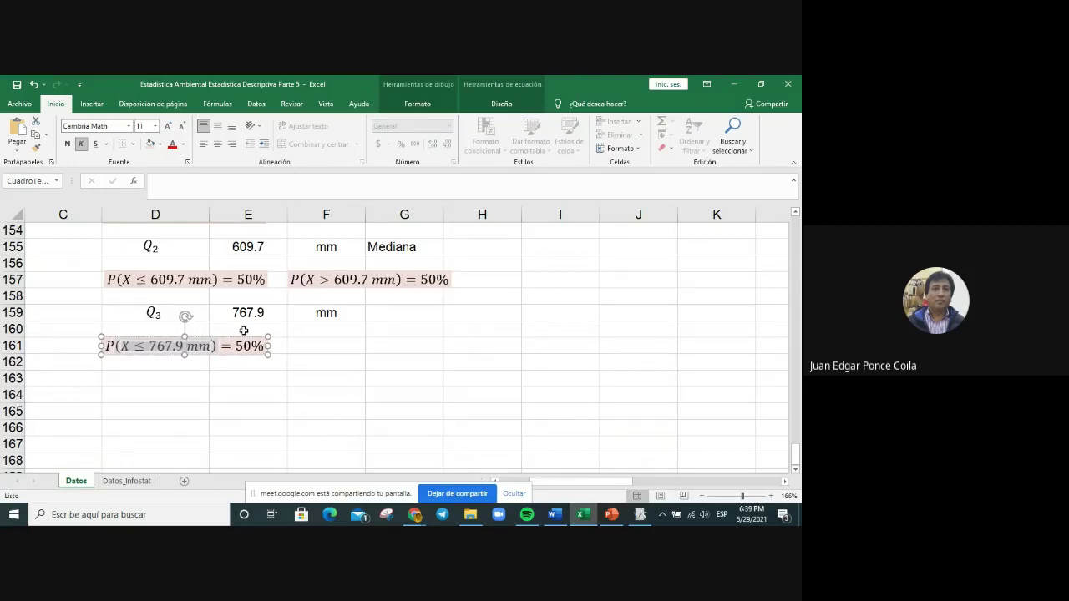
Step: Set the probability of the P(X ≤ 767.9 mm) statement to 75%
{"action": "key", "text": "Delete"}
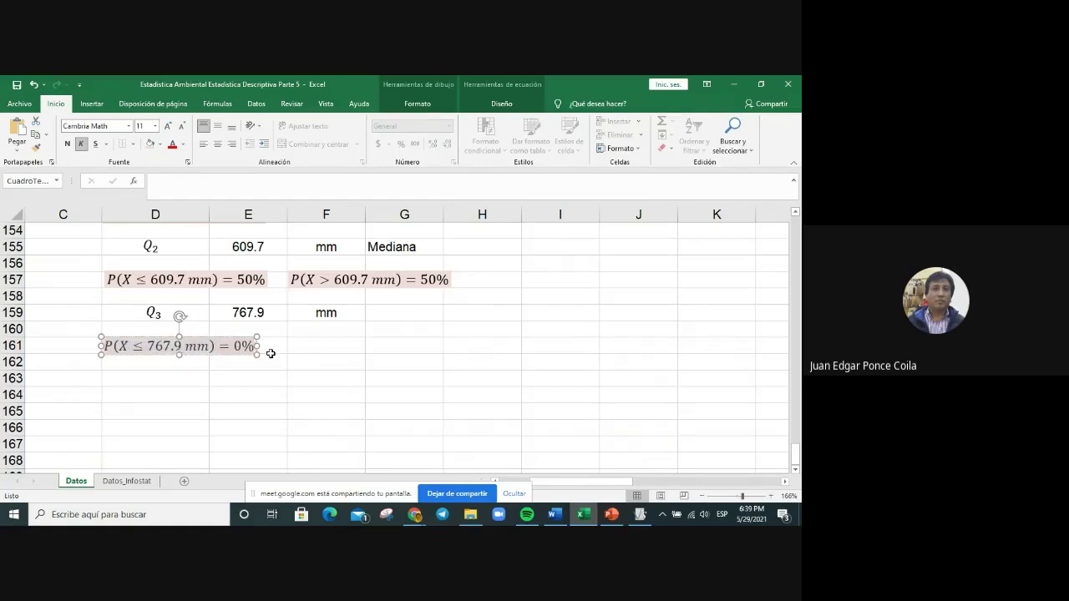
{"action": "type", "text": "75"}
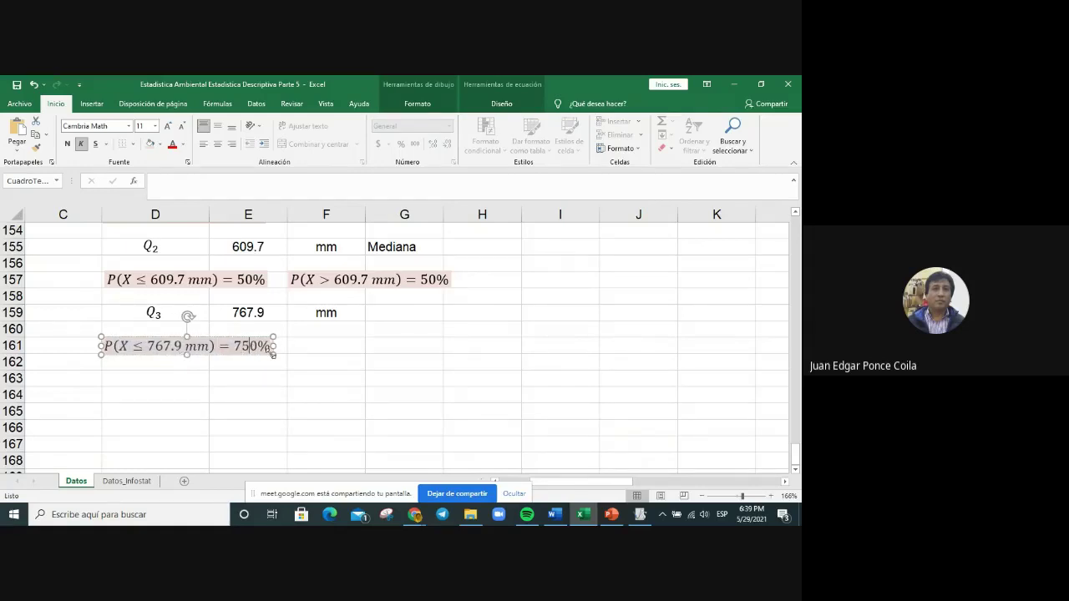
{"action": "key", "text": "Delete"}
{"action": "left_click", "coordinate": [313, 352]}
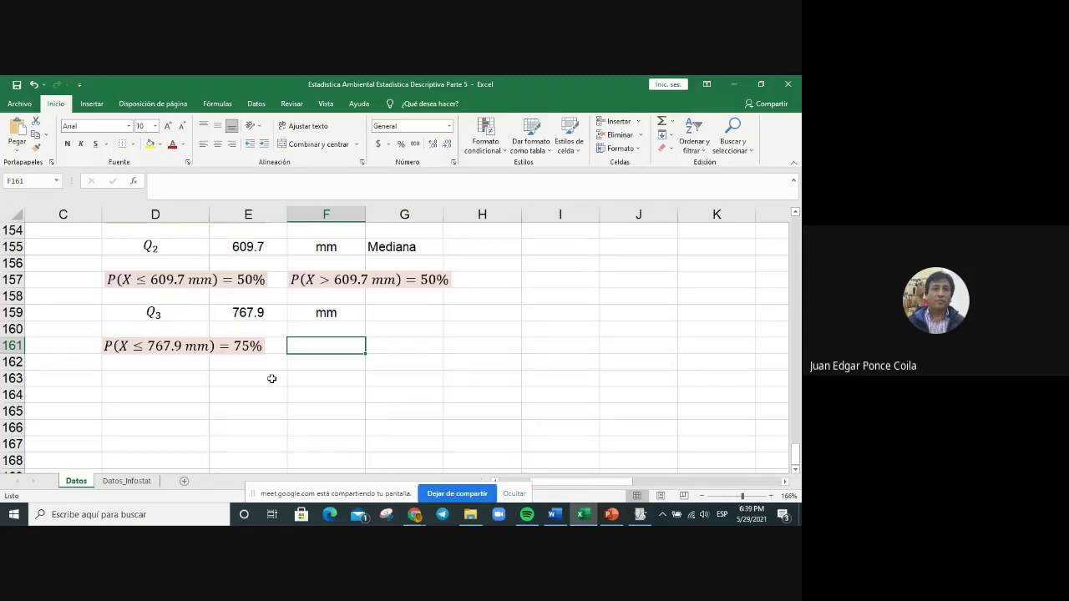
Step: Copy the P(X ≤ 767.9 mm) = 75% statement and paste it beside the original at F161
{"action": "left_click", "coordinate": [199, 346]}
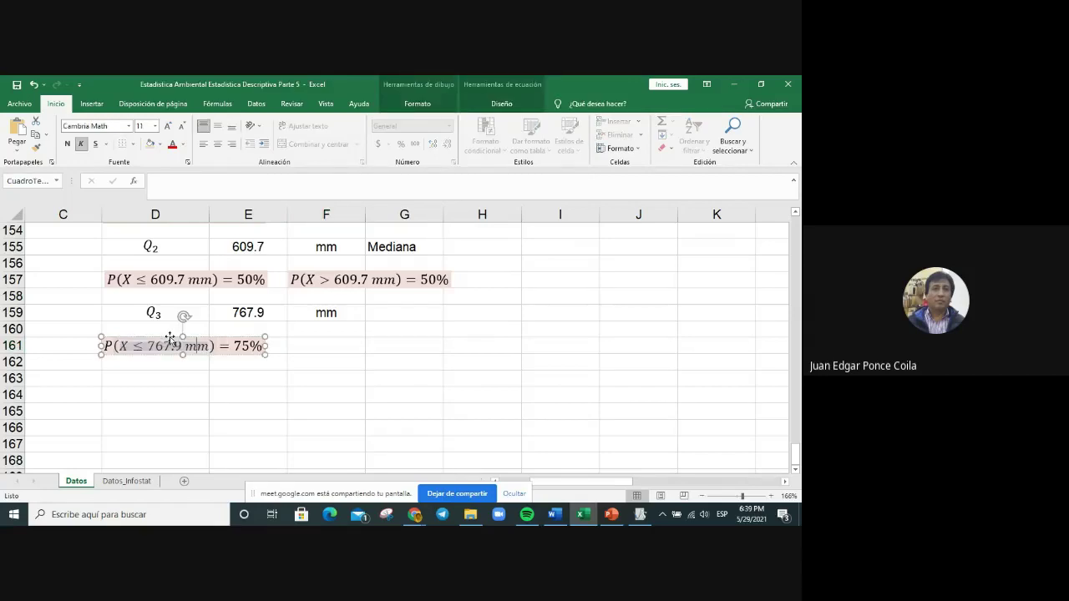
{"action": "right_click", "coordinate": [170, 339]}
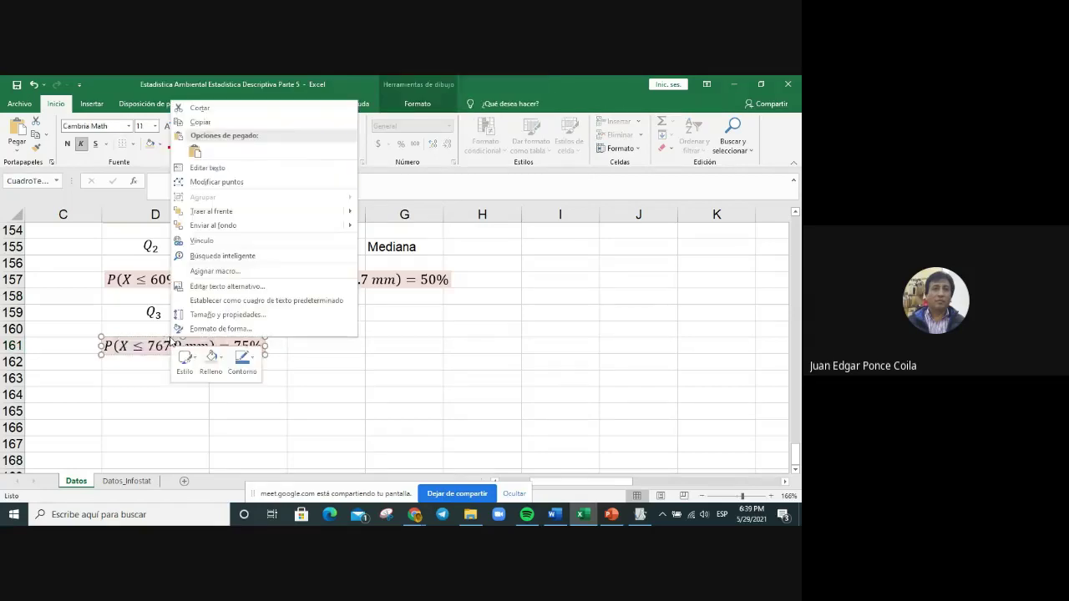
{"action": "left_click", "coordinate": [218, 125]}
{"action": "left_click", "coordinate": [330, 346]}
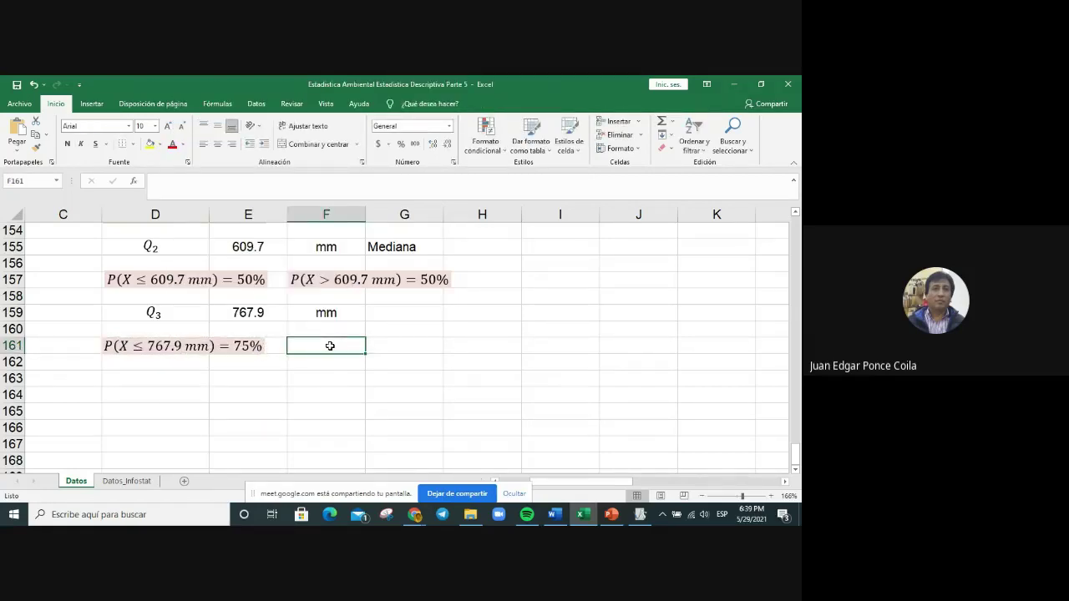
{"action": "key", "text": "ctrl+v"}
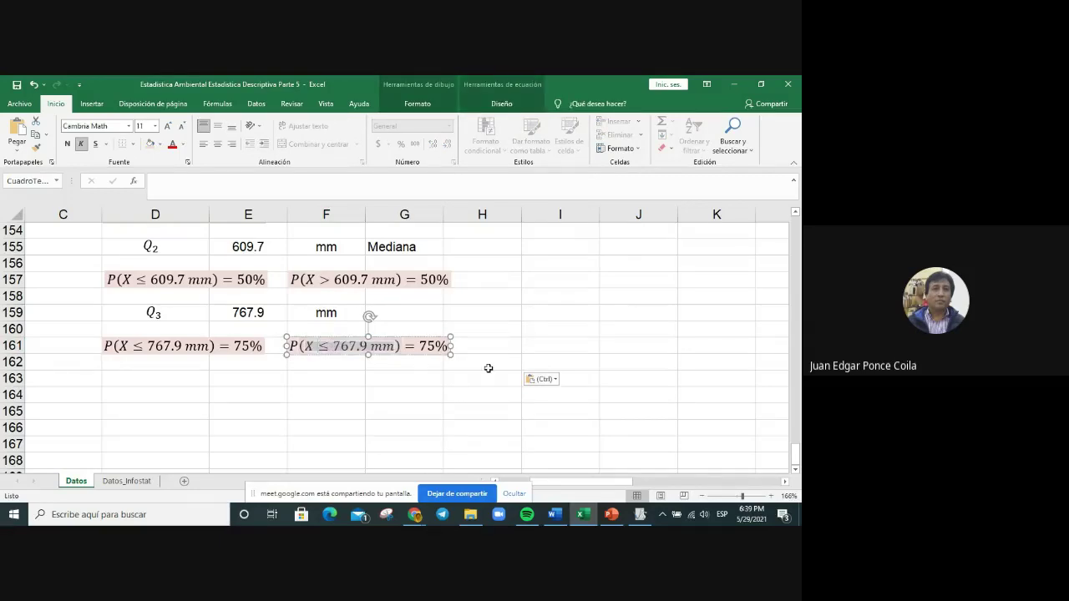
Step: Edit the copied statement at F161 to read P(X > 767.9 mm) = 25%
{"action": "type", "text": ">"}
{"action": "key", "text": "Delete"}
{"action": "key", "text": "Escape"}
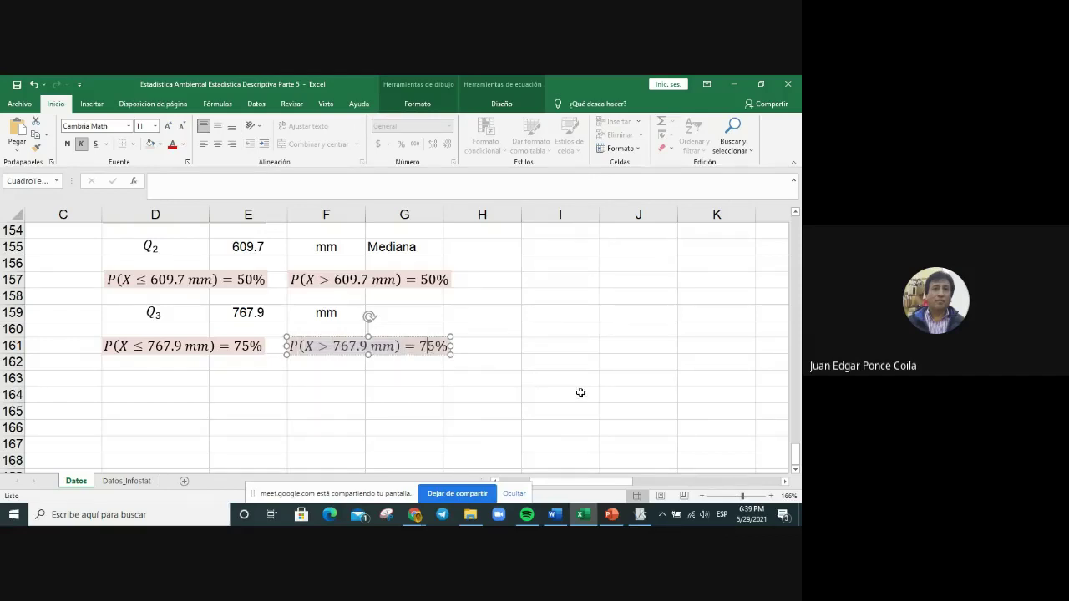
{"action": "key", "text": "BackSpace"}
{"action": "type", "text": "2"}
{"action": "left_click", "coordinate": [554, 393]}
Step: Review the quartile section: the definition, the Q1 to Q3 formulas, the quartile classes and the resulting values with their probability statements
{"action": "scroll", "coordinate": [555, 394], "scroll_direction": "up", "scroll_amount": 1}
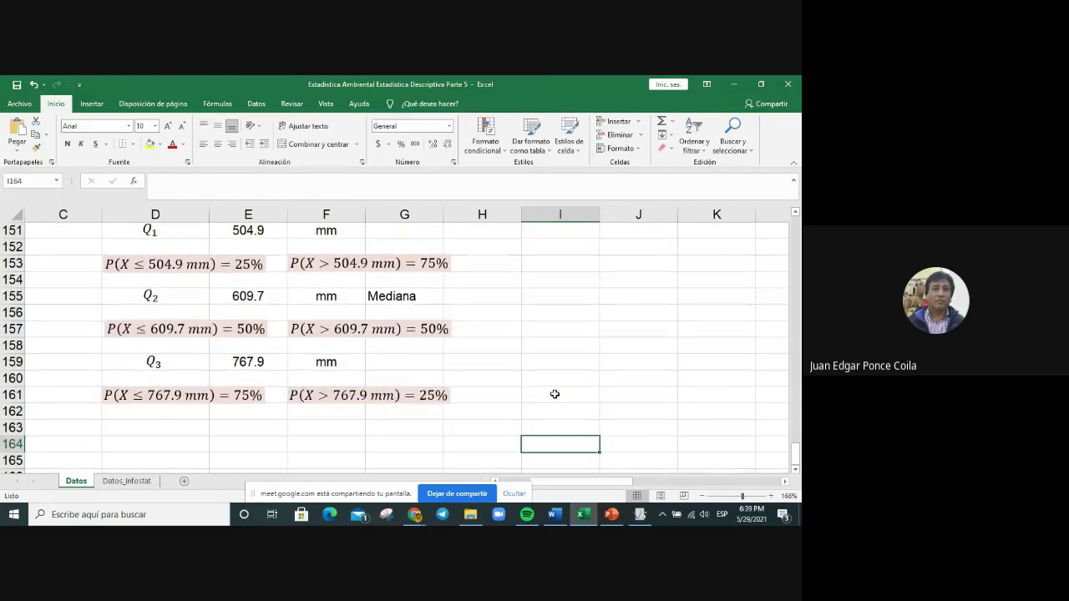
{"action": "scroll", "coordinate": [554, 395], "scroll_direction": "up", "scroll_amount": 1}
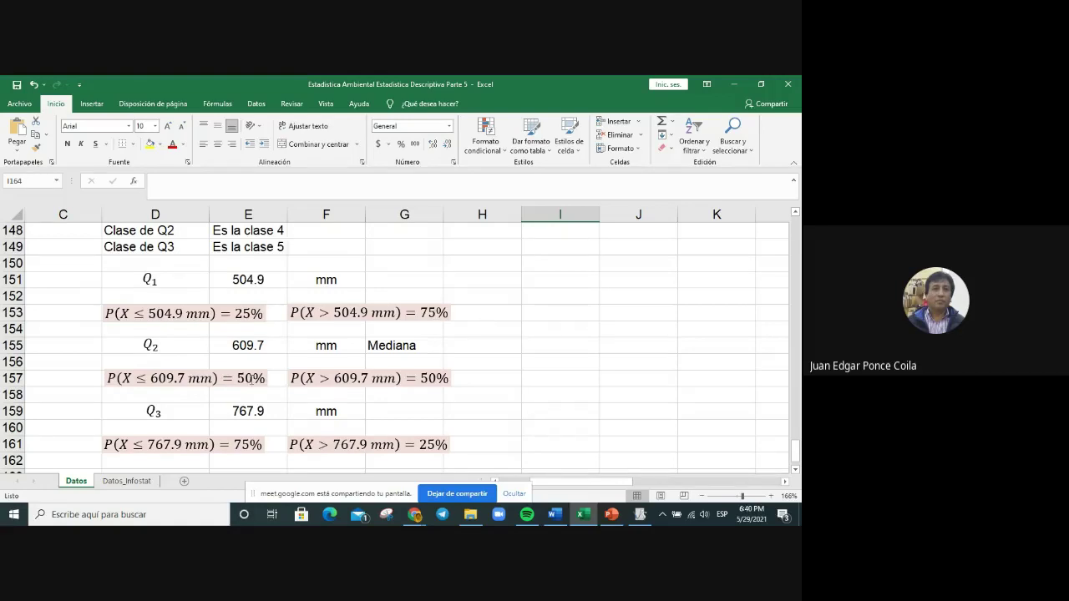
{"action": "scroll", "coordinate": [513, 382], "scroll_direction": "down", "scroll_amount": 1}
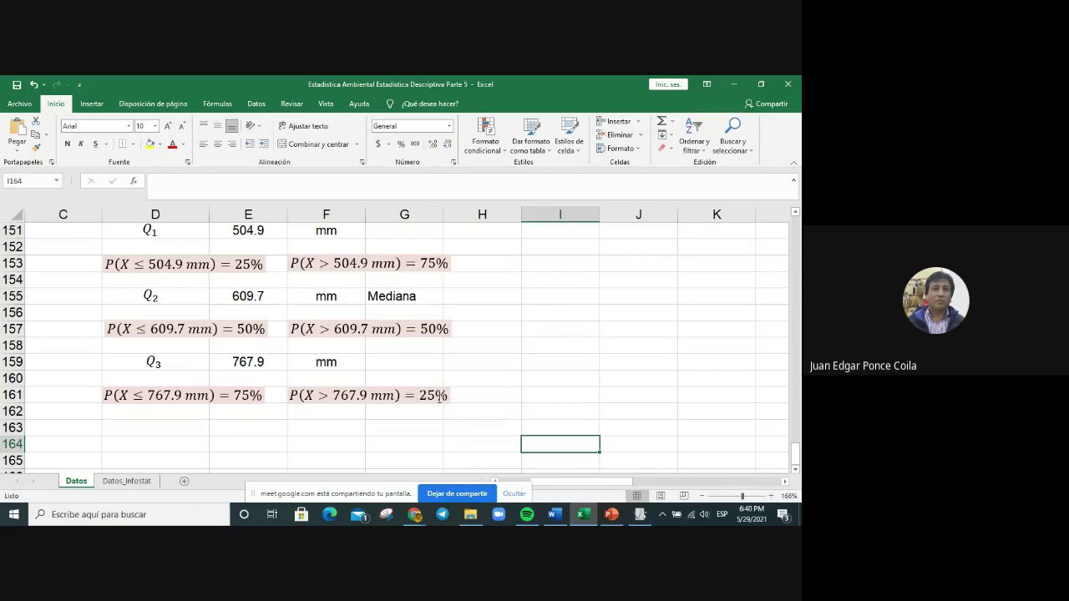
{"action": "scroll", "coordinate": [393, 433], "scroll_direction": "up", "scroll_amount": 4}
{"action": "scroll", "coordinate": [389, 439], "scroll_direction": "down", "scroll_amount": 4}
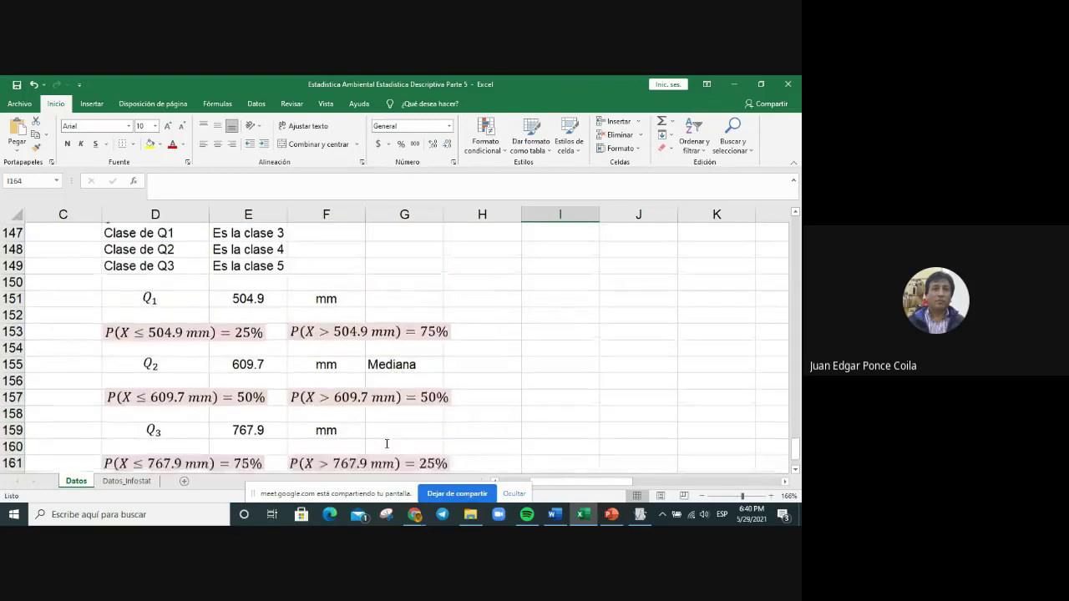
{"action": "scroll", "coordinate": [387, 443], "scroll_direction": "up", "scroll_amount": 2}
{"action": "scroll", "coordinate": [387, 443], "scroll_direction": "down", "scroll_amount": 2}
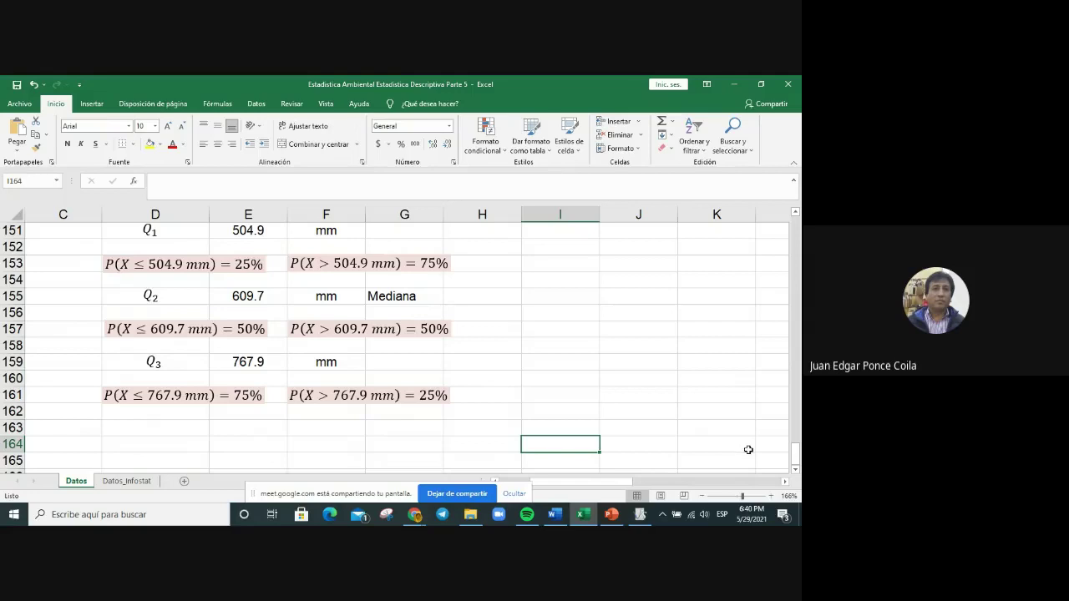
{"action": "scroll", "coordinate": [513, 376], "scroll_direction": "up", "scroll_amount": 3}
{"action": "scroll", "coordinate": [514, 383], "scroll_direction": "up", "scroll_amount": 7}
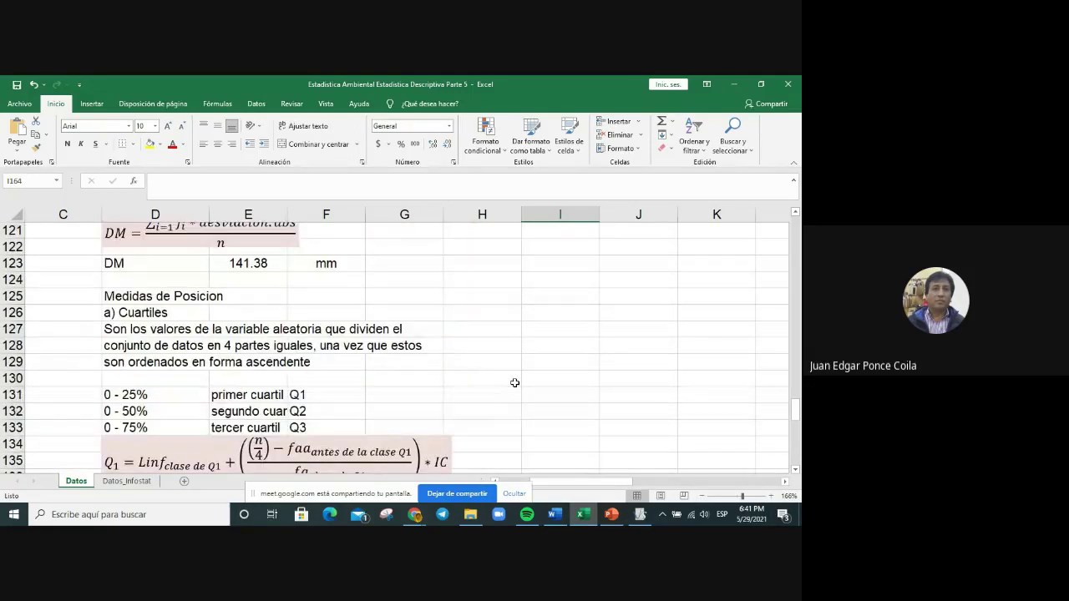
{"action": "scroll", "coordinate": [514, 383], "scroll_direction": "down", "scroll_amount": 3}
{"action": "scroll", "coordinate": [514, 377], "scroll_direction": "down", "scroll_amount": 2}
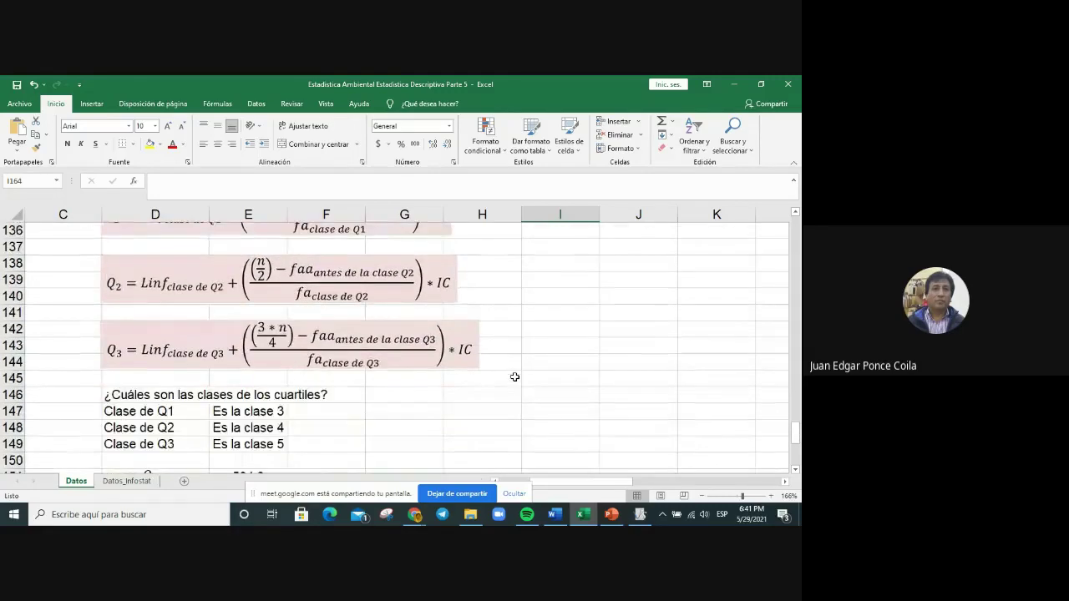
{"action": "scroll", "coordinate": [515, 377], "scroll_direction": "down", "scroll_amount": 1}
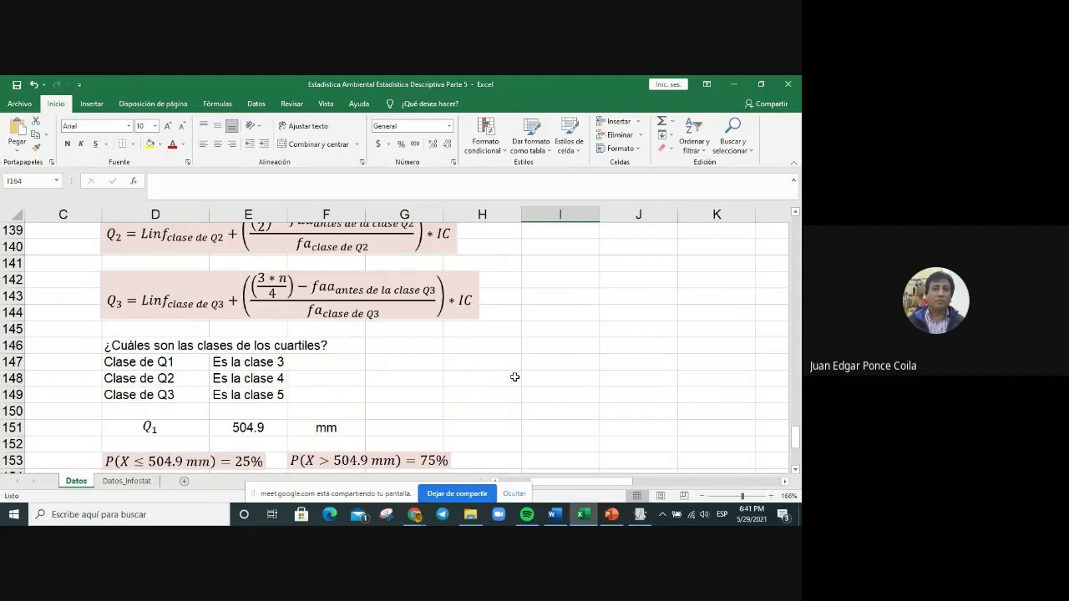
Step: Check how the "a) Cuartiles" heading in D126 is written and enter the next heading "b) Los quintiles" in D163
{"action": "scroll", "coordinate": [446, 368], "scroll_direction": "up", "scroll_amount": 4}
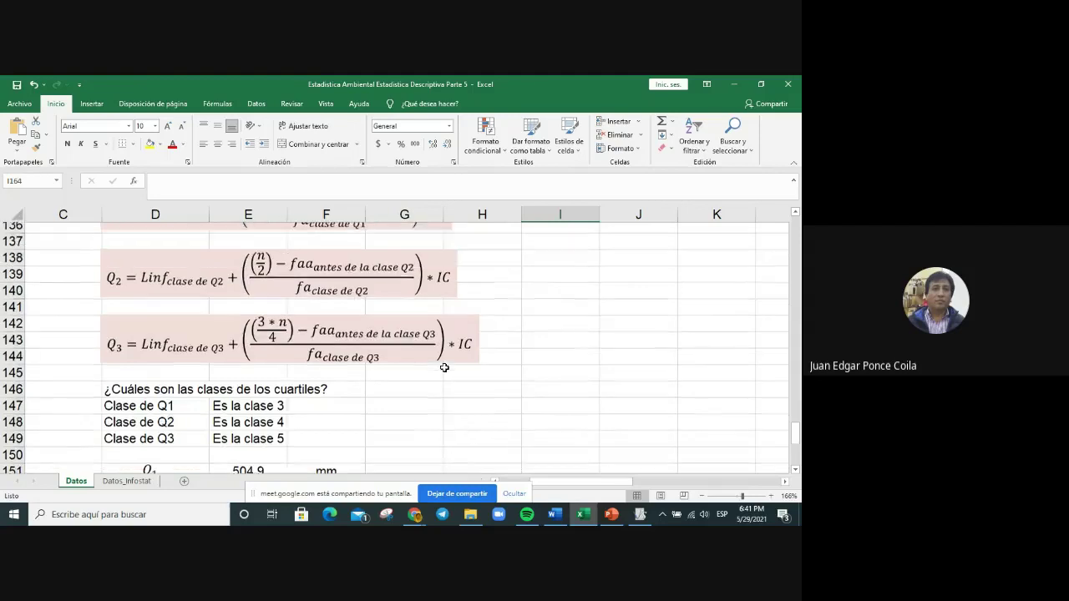
{"action": "scroll", "coordinate": [445, 368], "scroll_direction": "up", "scroll_amount": 3}
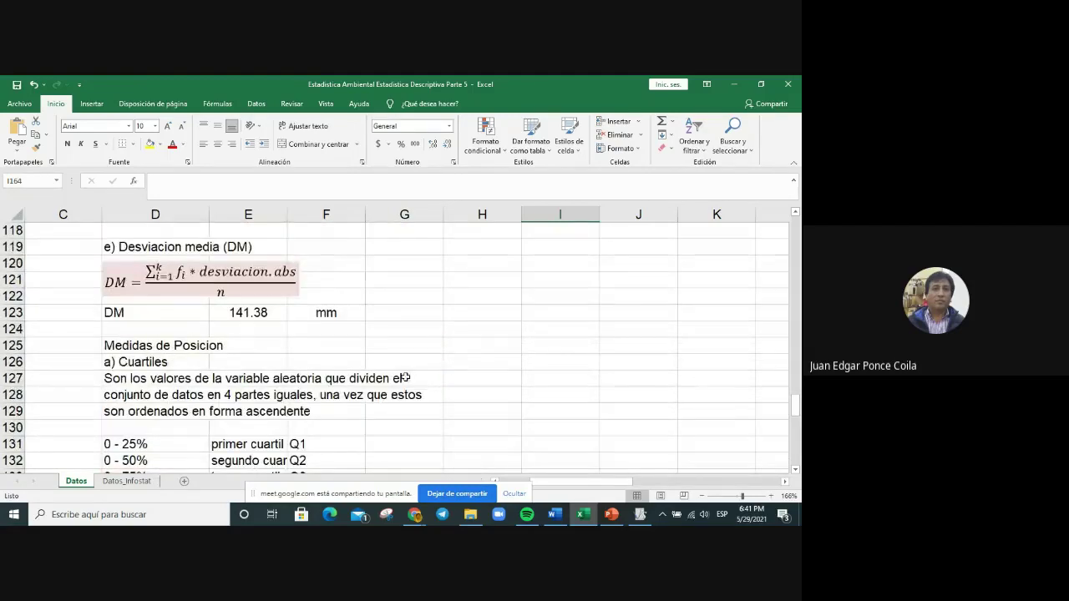
{"action": "left_click", "coordinate": [131, 361]}
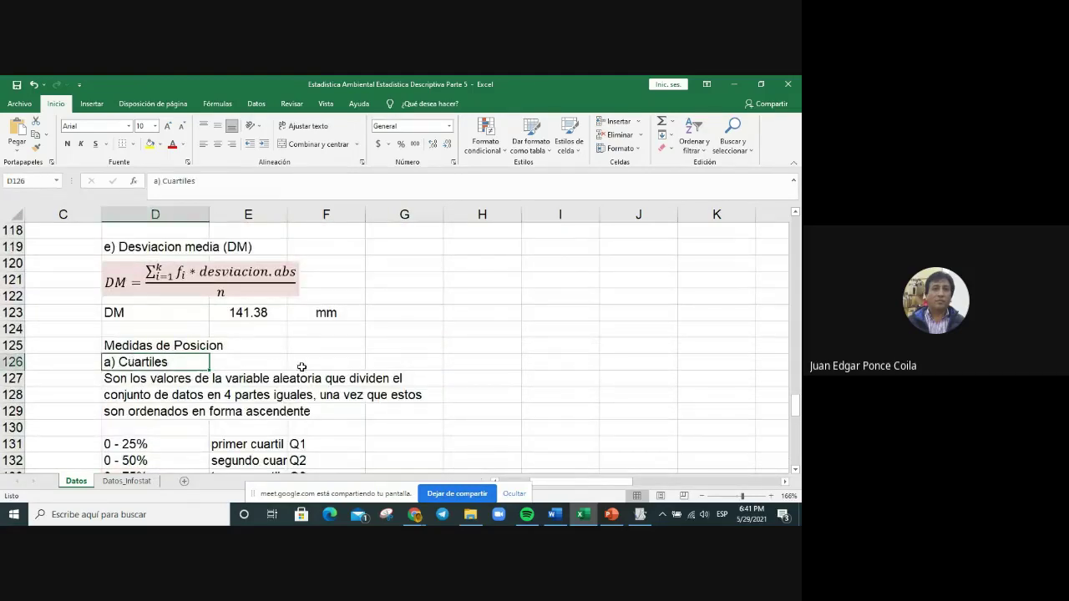
{"action": "scroll", "coordinate": [303, 368], "scroll_direction": "down", "scroll_amount": 10}
{"action": "scroll", "coordinate": [302, 367], "scroll_direction": "down", "scroll_amount": 3}
{"action": "scroll", "coordinate": [304, 366], "scroll_direction": "up", "scroll_amount": 8}
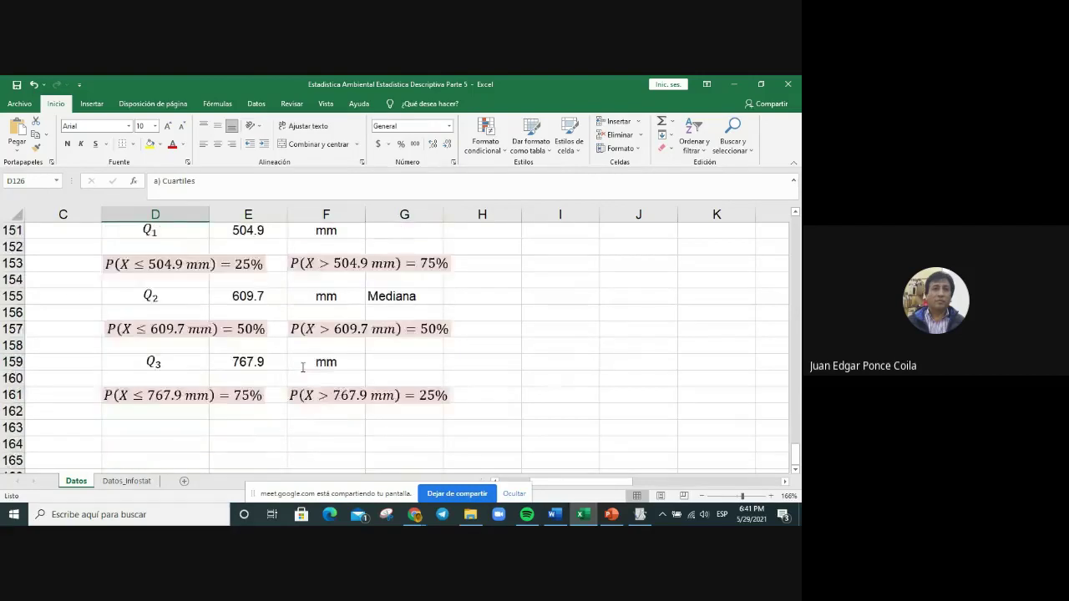
{"action": "scroll", "coordinate": [304, 368], "scroll_direction": "down", "scroll_amount": 13}
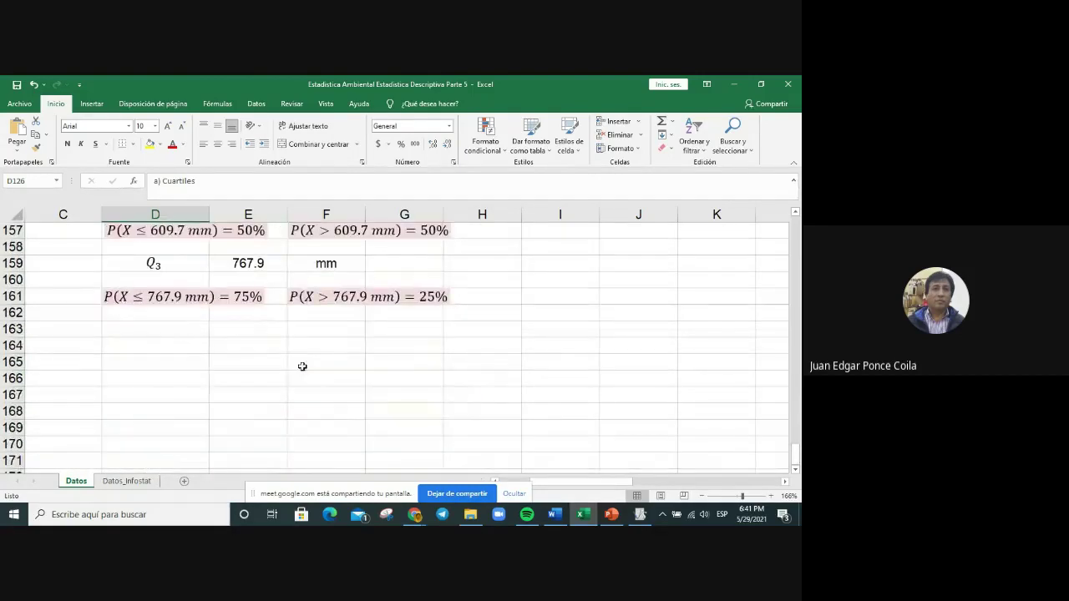
{"action": "left_click", "coordinate": [134, 329]}
{"action": "type", "text": "b) "}
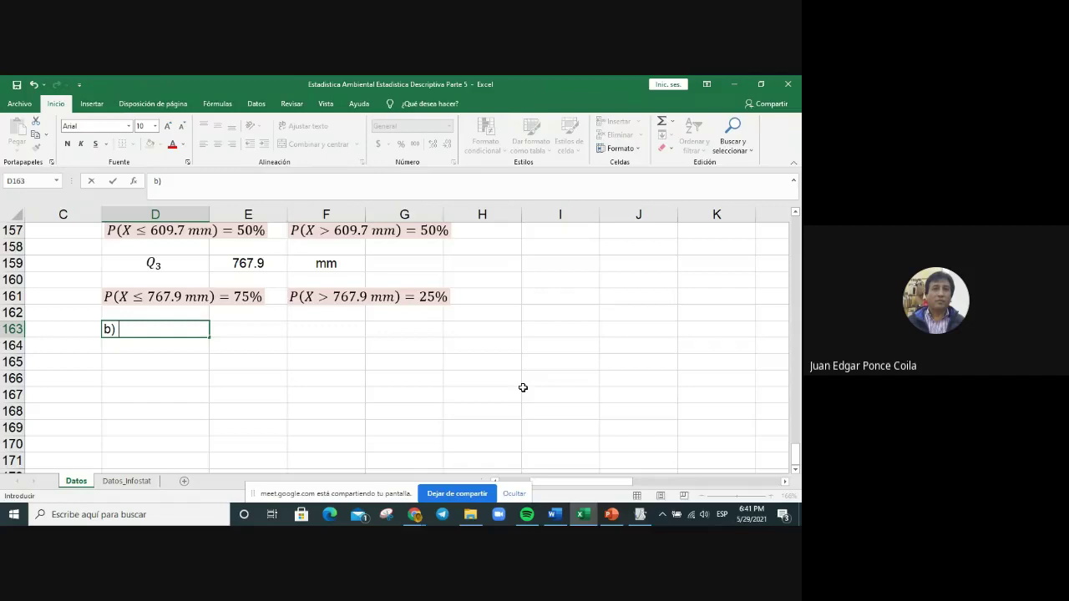
{"action": "type", "text": "Los quintile"}
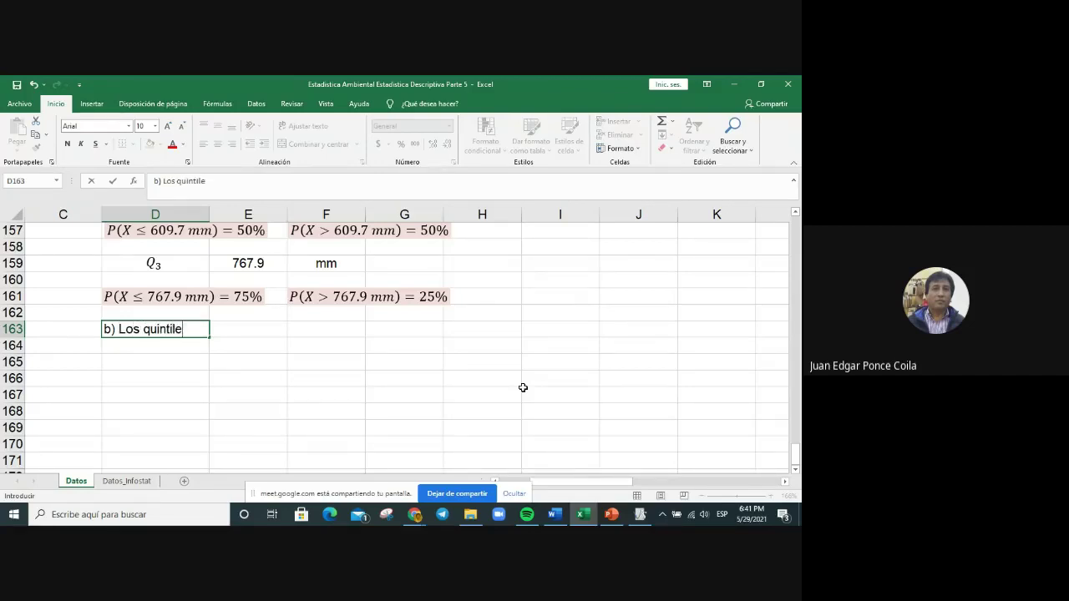
{"action": "type", "text": "s"}
{"action": "key", "text": "Return"}
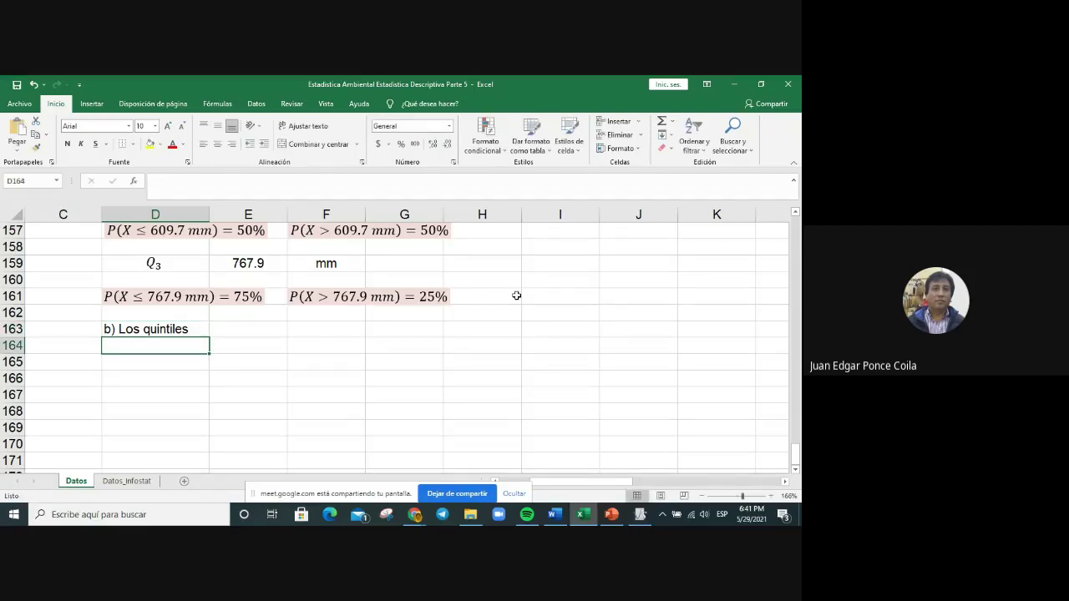
Step: Check the "a) Cuartiles" heading's wording and shorten the heading in D163 to "b) Quintiles"
{"action": "scroll", "coordinate": [517, 295], "scroll_direction": "up", "scroll_amount": 12}
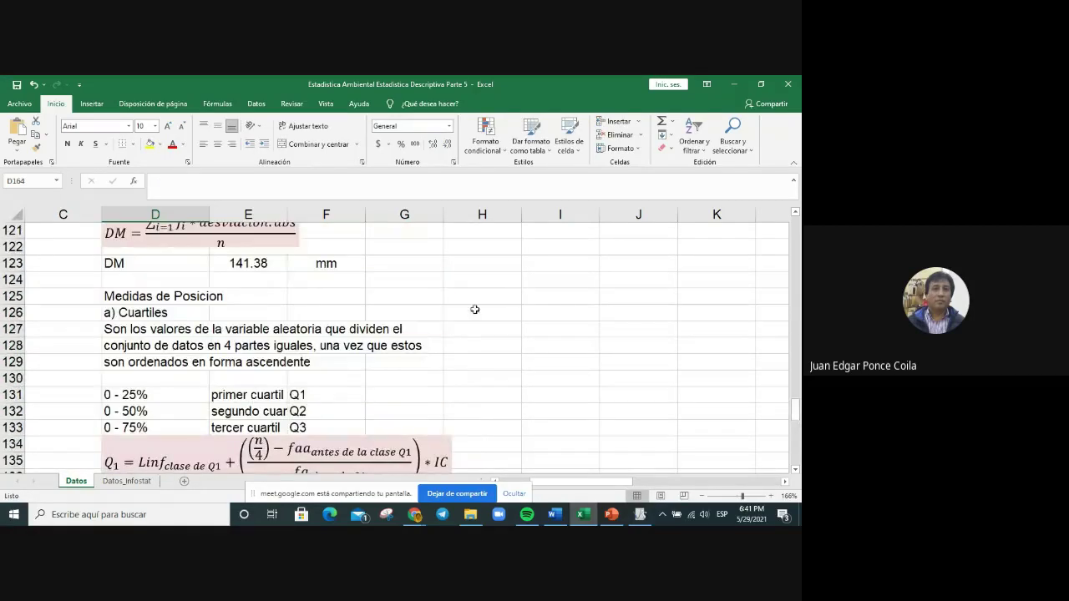
{"action": "scroll", "coordinate": [537, 338], "scroll_direction": "down", "scroll_amount": 10}
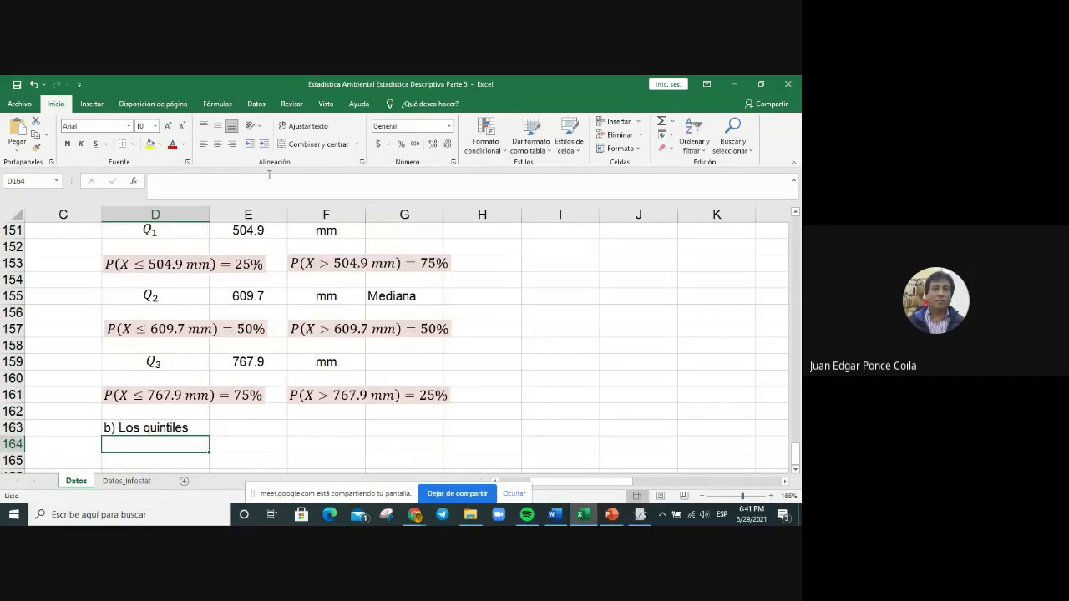
{"action": "left_click", "coordinate": [121, 428]}
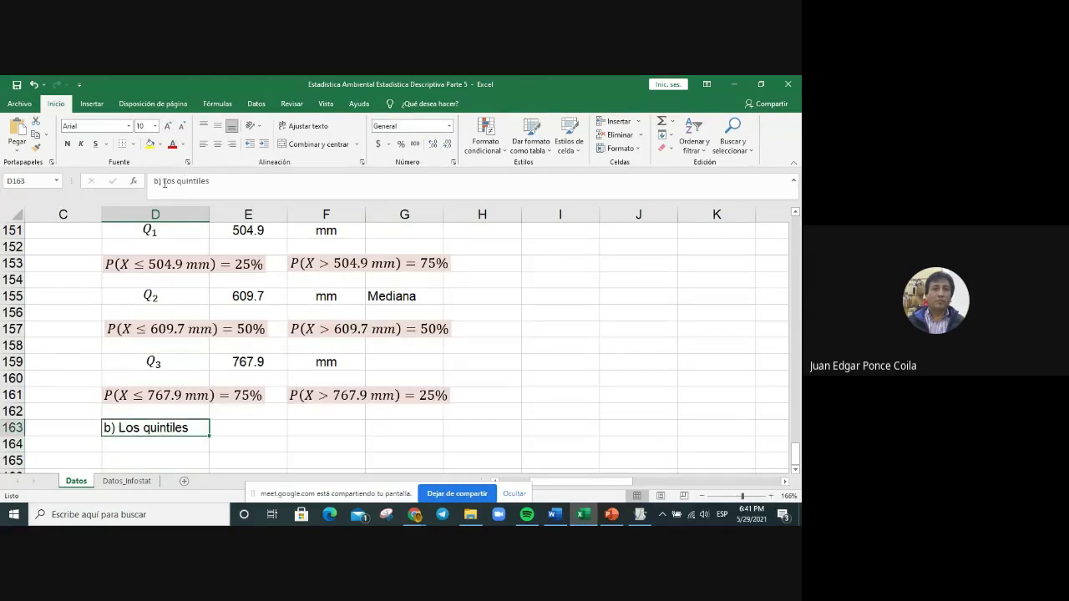
{"action": "left_click", "coordinate": [166, 181]}
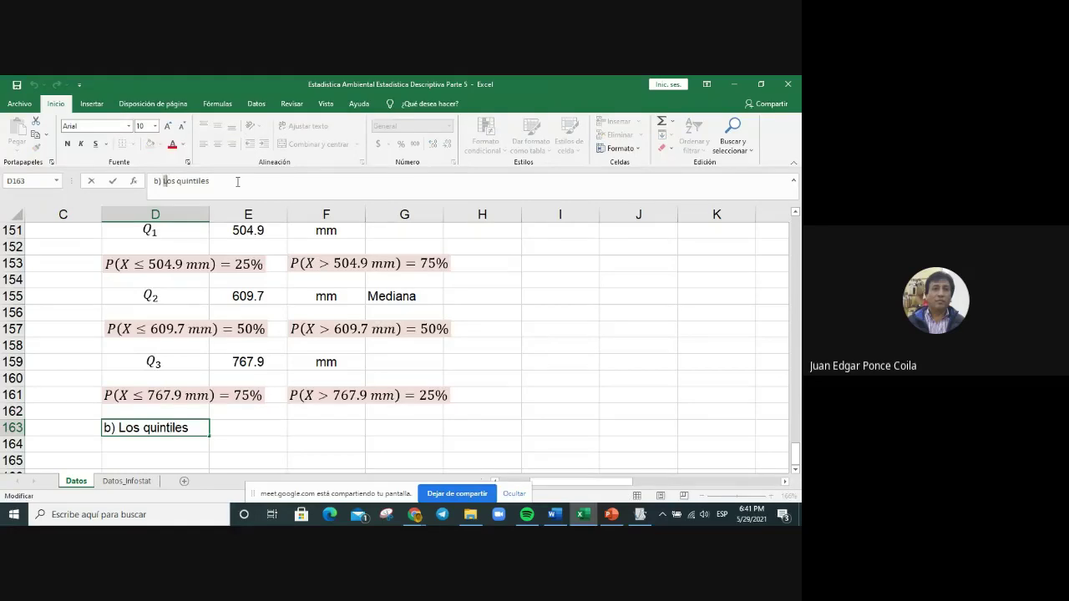
{"action": "key", "text": "Delete"}
{"action": "type", "text": "Q"}
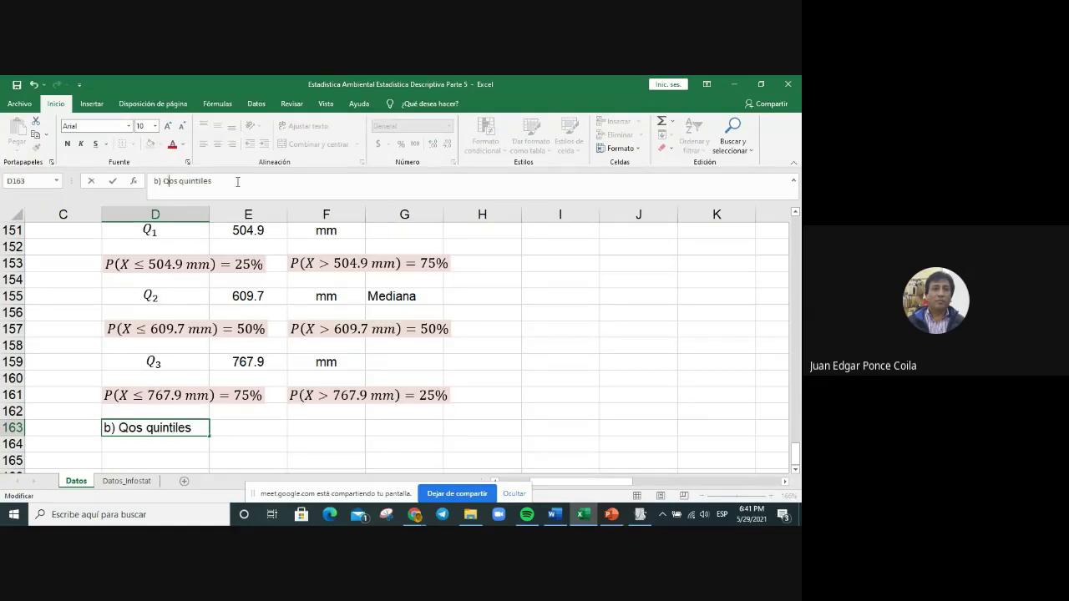
{"action": "key", "text": "Delete"}
{"action": "key", "text": "Delete"}
{"action": "key", "text": "Delete"}
{"action": "key", "text": "Delete"}
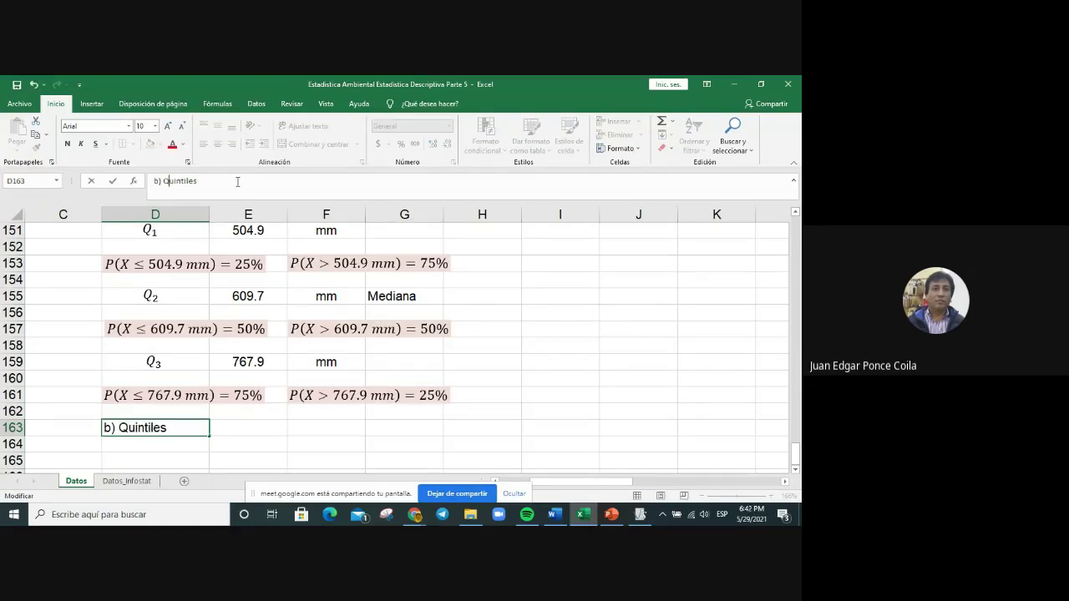
{"action": "key", "text": "Return"}
Step: Copy the three-line quartile definition from D127:F129 and paste it below the Quintiles heading at D164
{"action": "scroll", "coordinate": [147, 277], "scroll_direction": "up", "scroll_amount": 4}
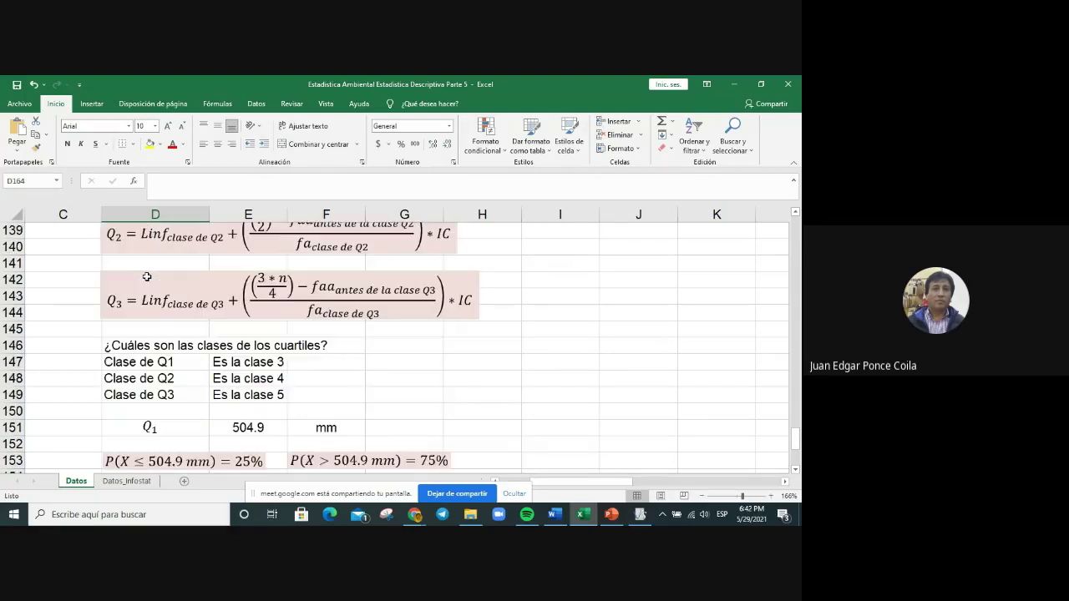
{"action": "scroll", "coordinate": [147, 276], "scroll_direction": "up", "scroll_amount": 7}
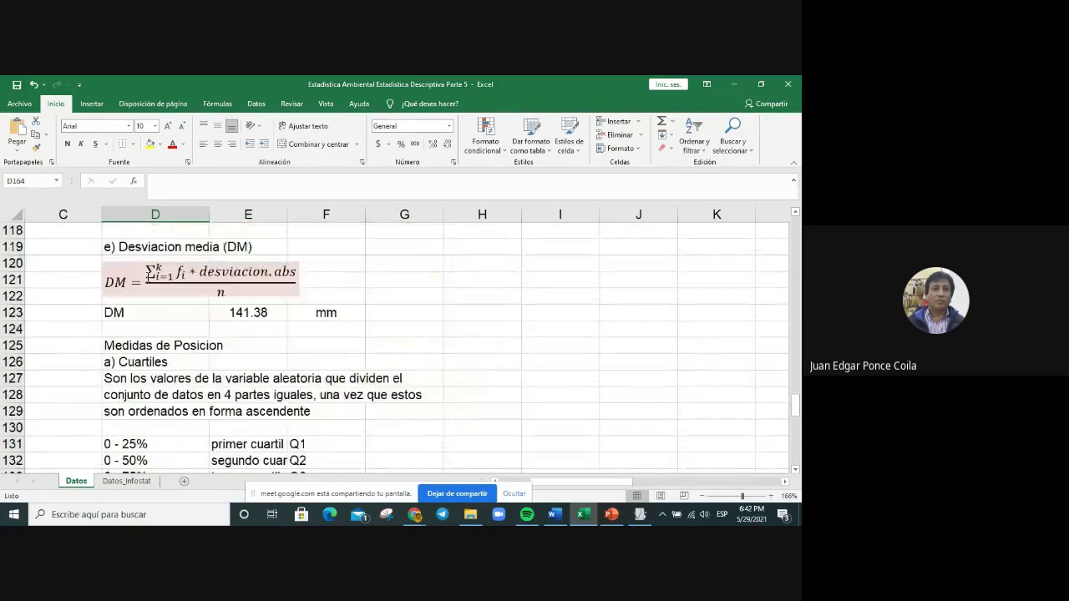
{"action": "left_click_drag", "start_coordinate": [124, 380], "coordinate": [304, 410]}
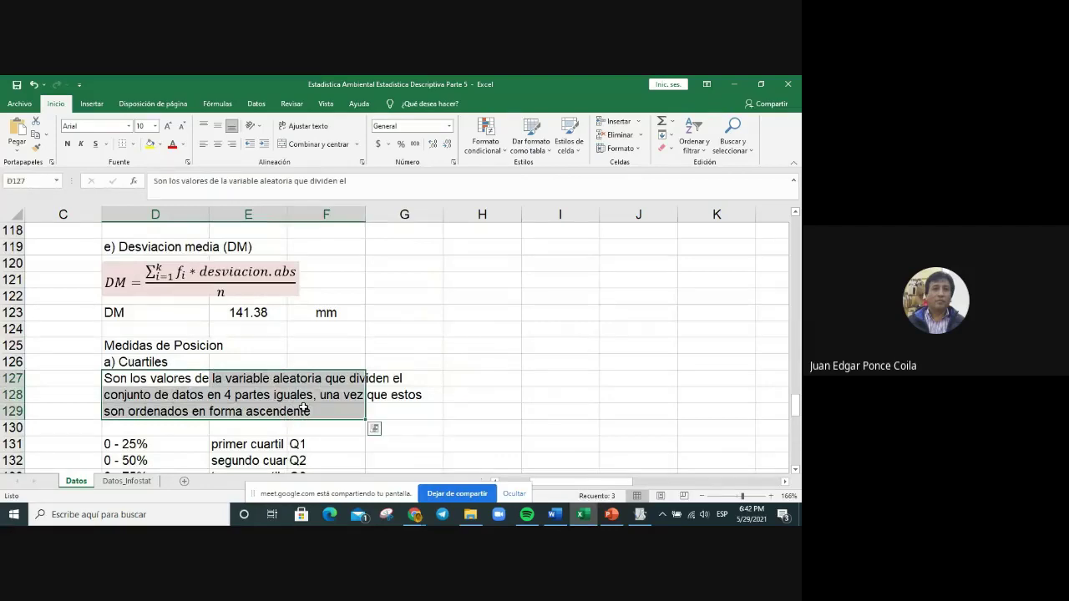
{"action": "key", "text": "ctrl+c"}
{"action": "scroll", "coordinate": [304, 409], "scroll_direction": "down", "scroll_amount": 13}
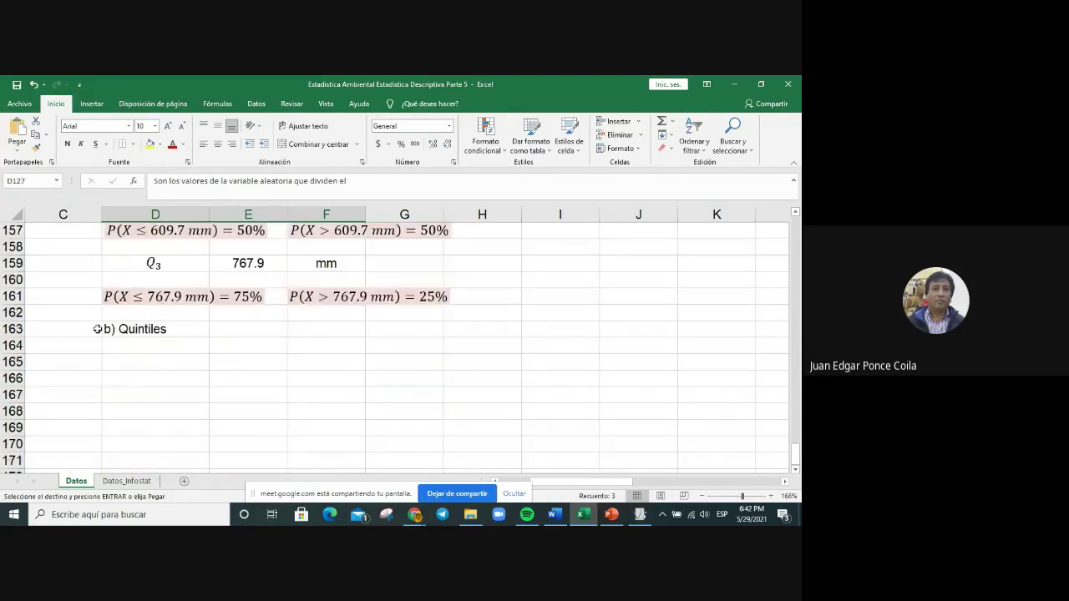
{"action": "left_click", "coordinate": [159, 350]}
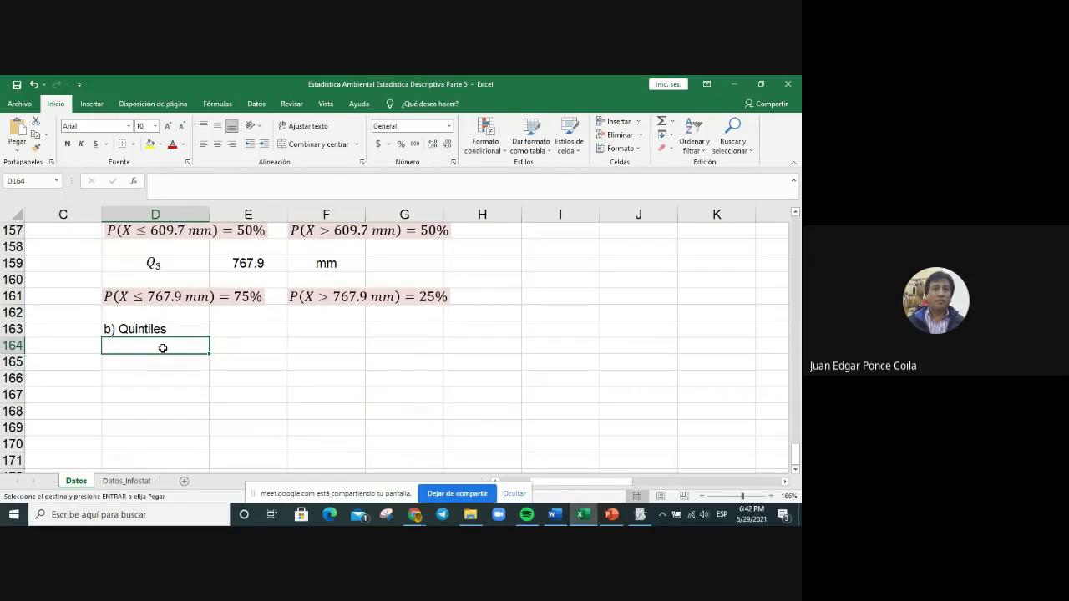
{"action": "key", "text": "ctrl+v"}
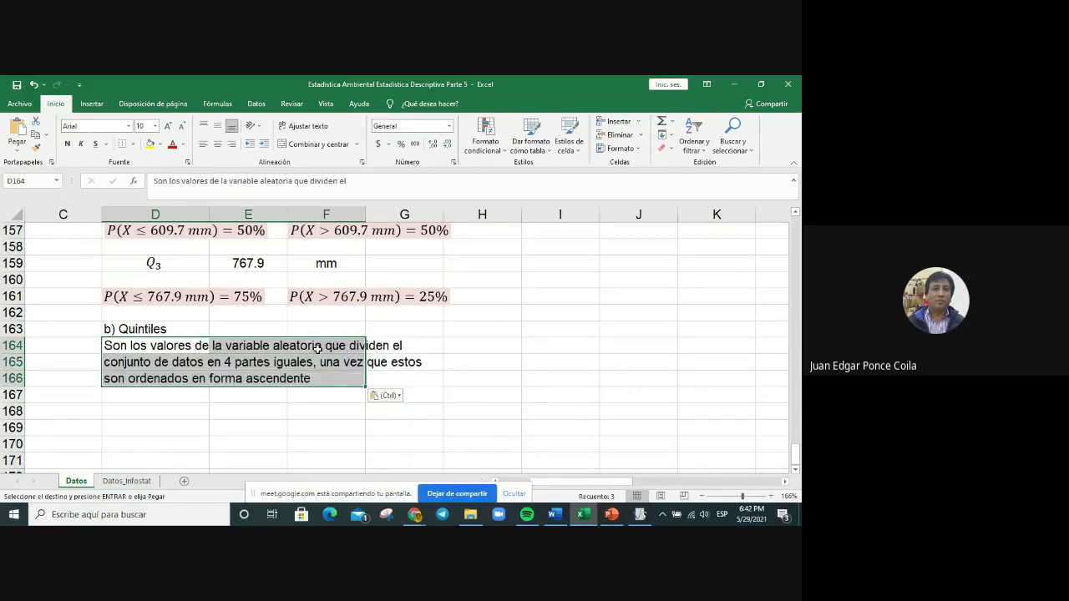
Step: Change the number of equal parts in the pasted definition's second line, D165, to 5
{"action": "left_click", "coordinate": [165, 363]}
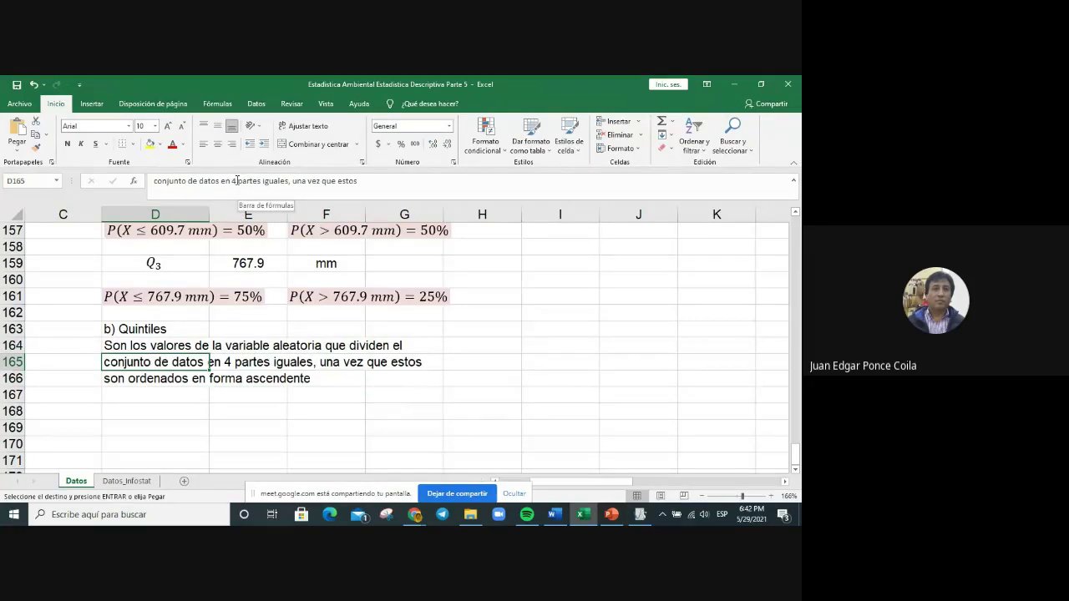
{"action": "left_click", "coordinate": [235, 180]}
{"action": "key", "text": "BackSpace"}
{"action": "type", "text": "5"}
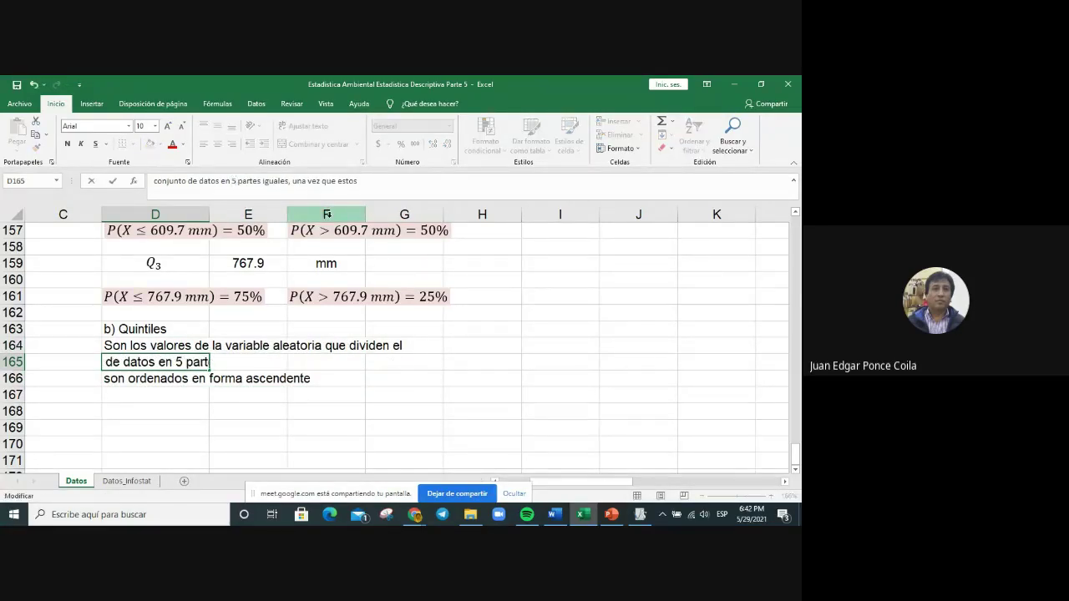
{"action": "key", "text": "Return"}
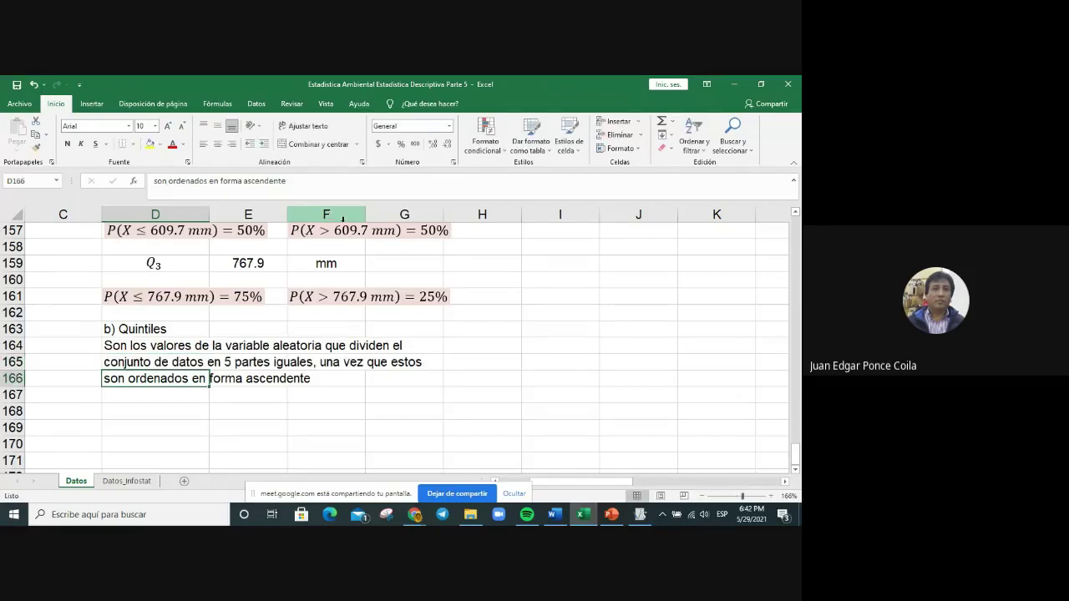
Step: Examine how the quartile section lists its percentage ranges, names, symbols and formulas as a model for the quintiles
{"action": "scroll", "coordinate": [308, 355], "scroll_direction": "up", "scroll_amount": 3}
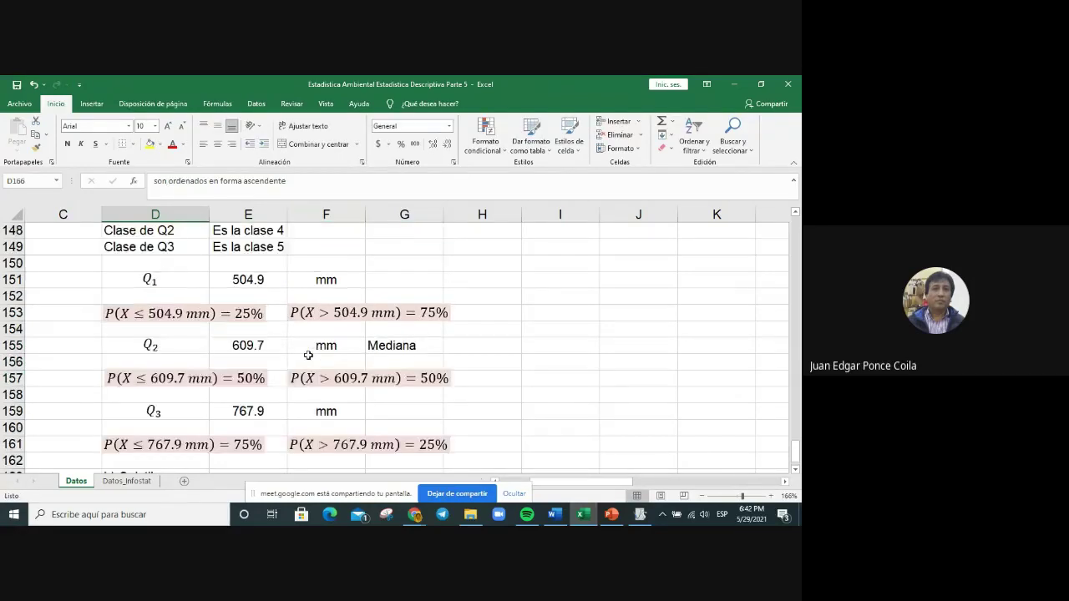
{"action": "scroll", "coordinate": [308, 355], "scroll_direction": "up", "scroll_amount": 2}
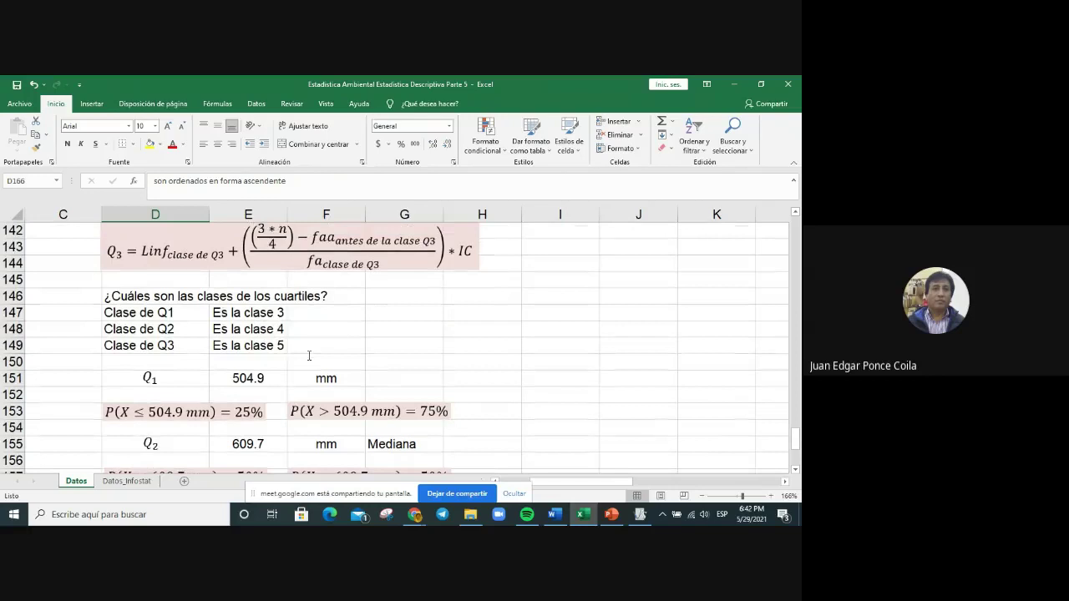
{"action": "scroll", "coordinate": [308, 355], "scroll_direction": "up", "scroll_amount": 6}
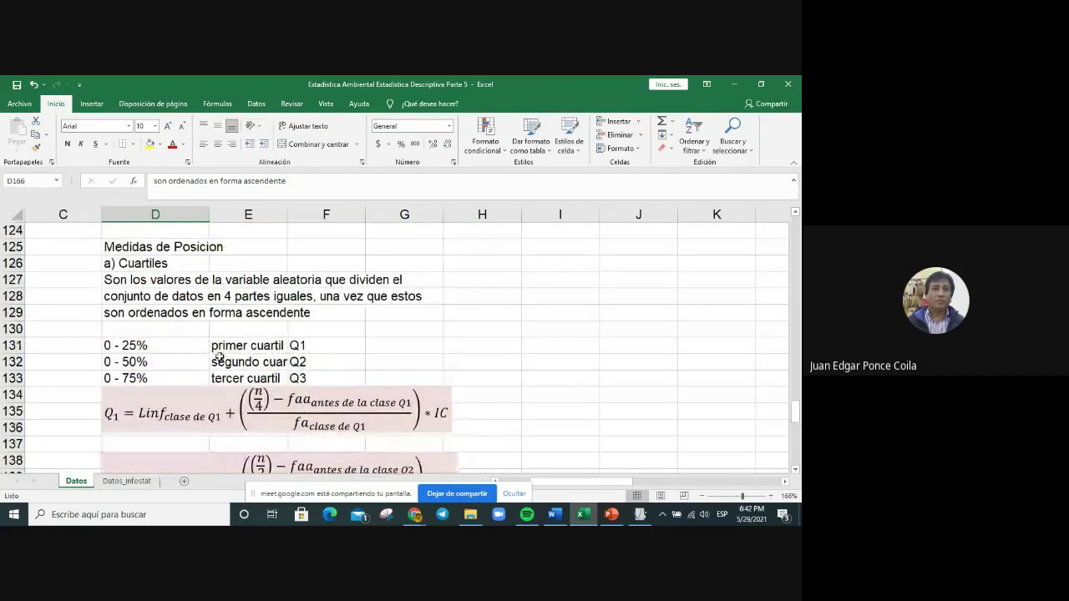
{"action": "scroll", "coordinate": [245, 363], "scroll_direction": "down", "scroll_amount": 5}
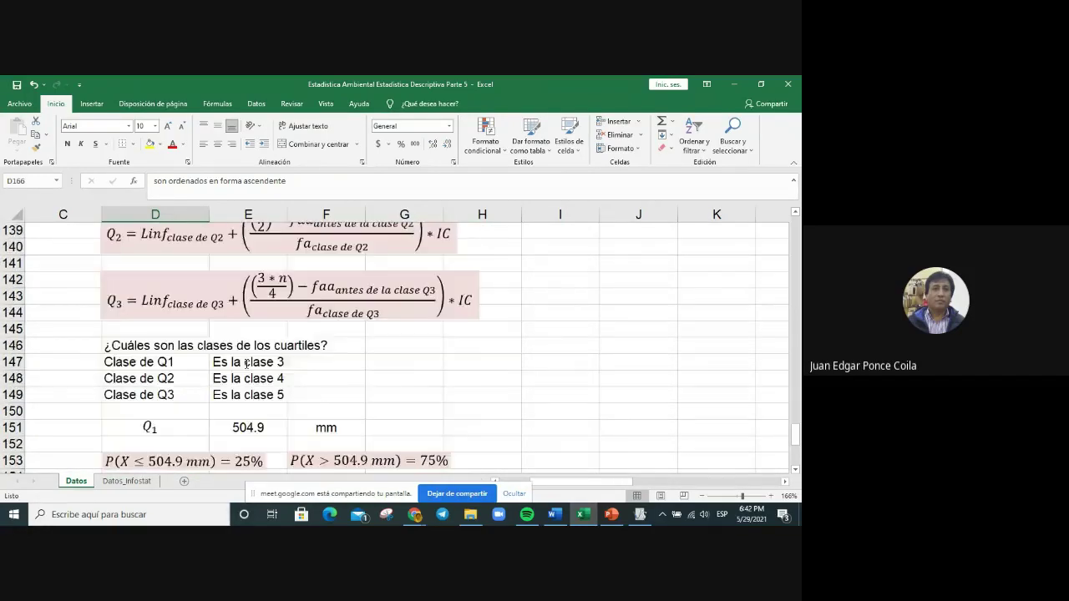
{"action": "scroll", "coordinate": [246, 364], "scroll_direction": "down", "scroll_amount": 10}
{"action": "scroll", "coordinate": [246, 363], "scroll_direction": "up", "scroll_amount": 12}
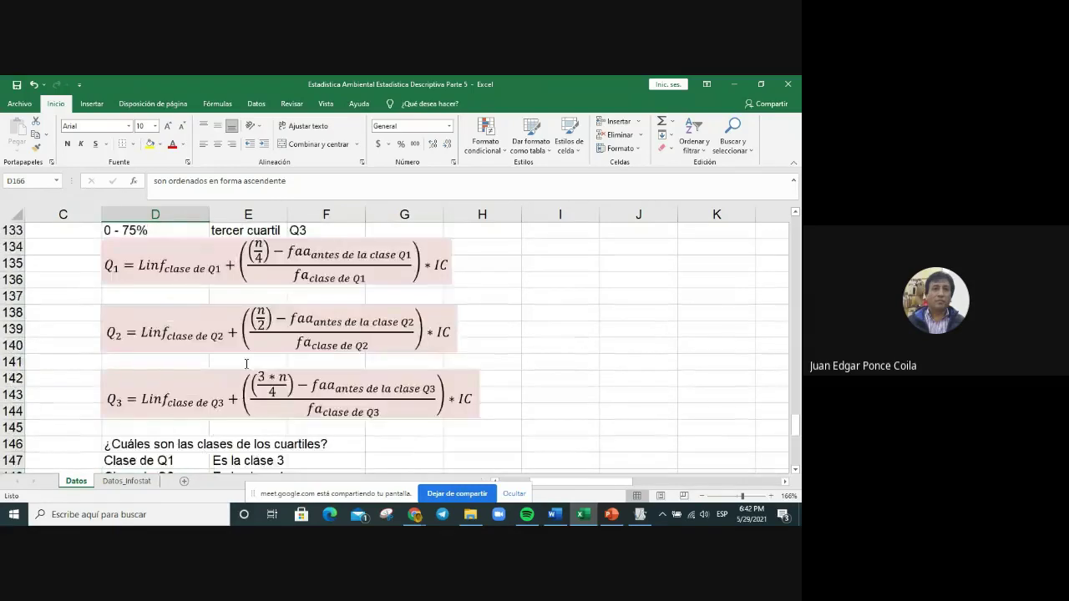
{"action": "scroll", "coordinate": [246, 363], "scroll_direction": "up", "scroll_amount": 3}
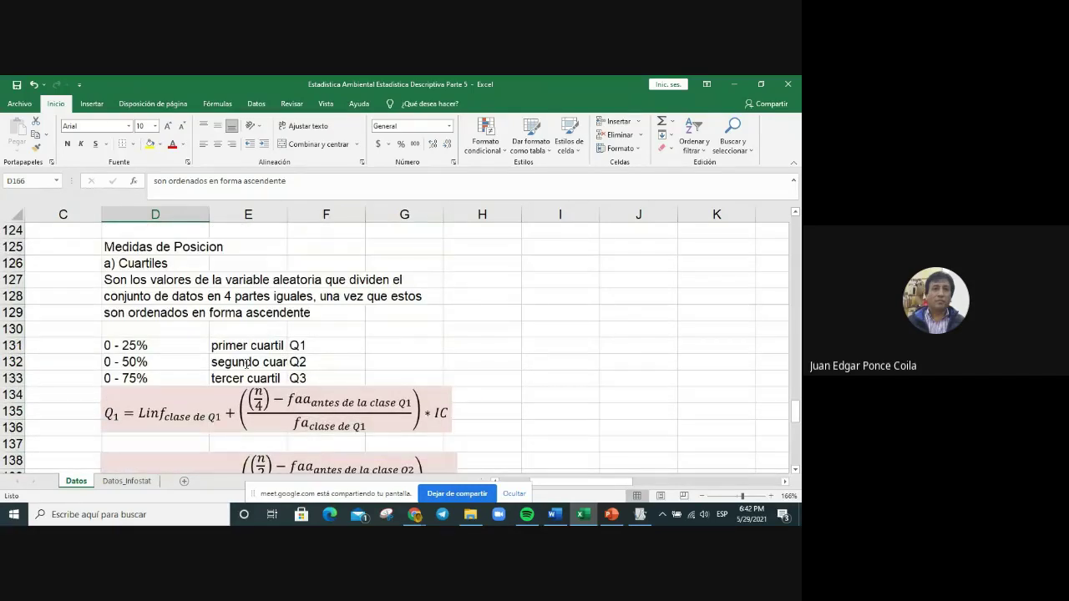
{"action": "scroll", "coordinate": [248, 363], "scroll_direction": "down", "scroll_amount": 2}
{"action": "scroll", "coordinate": [246, 363], "scroll_direction": "down", "scroll_amount": 11}
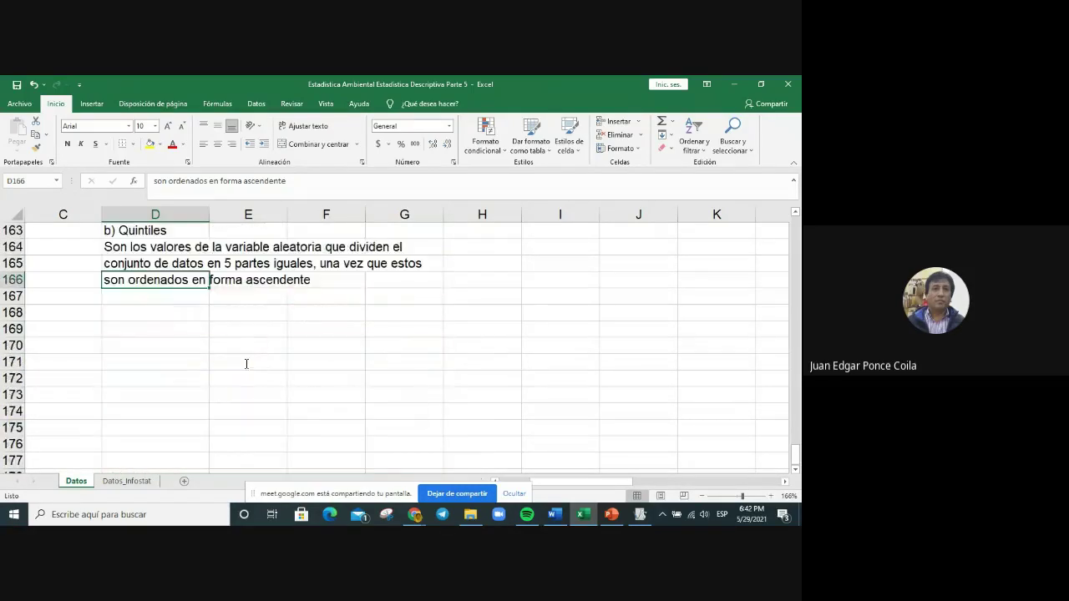
Step: Enter the first quintile's percentage range "0 - 20%" in D168
{"action": "left_click", "coordinate": [178, 307]}
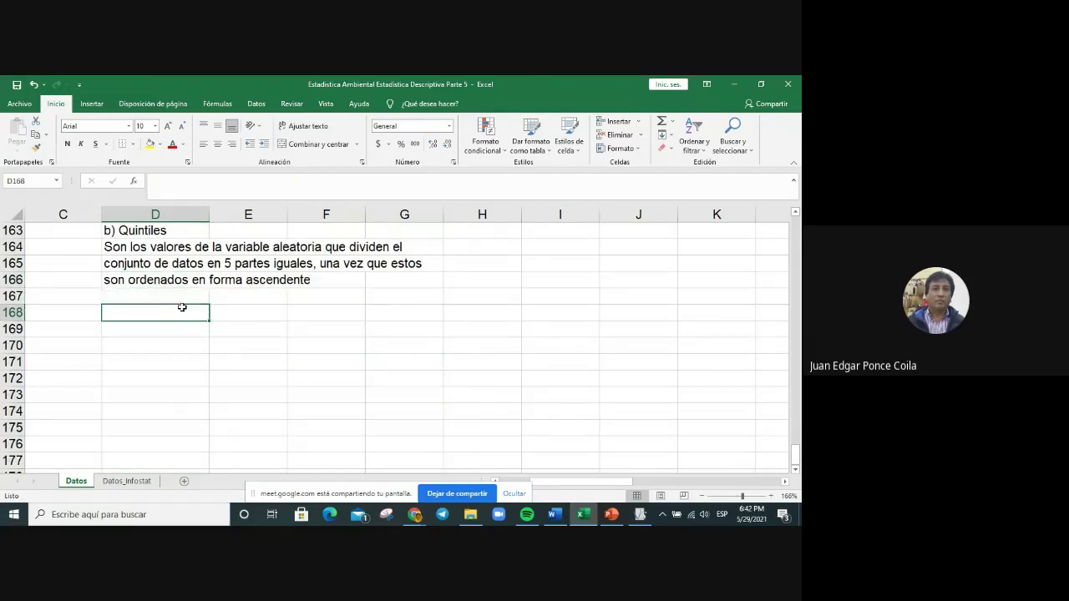
{"action": "scroll", "coordinate": [180, 308], "scroll_direction": "up", "scroll_amount": 12}
{"action": "scroll", "coordinate": [186, 307], "scroll_direction": "down", "scroll_amount": 12}
{"action": "type", "text": "0"}
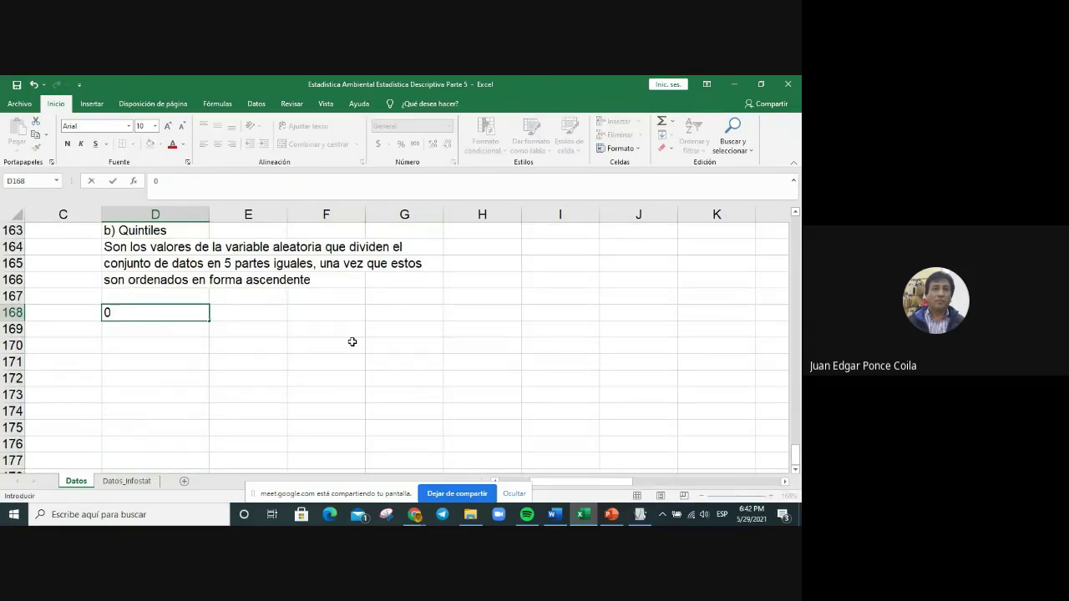
{"action": "type", "text": " - 20%"}
{"action": "key", "text": "Tab"}
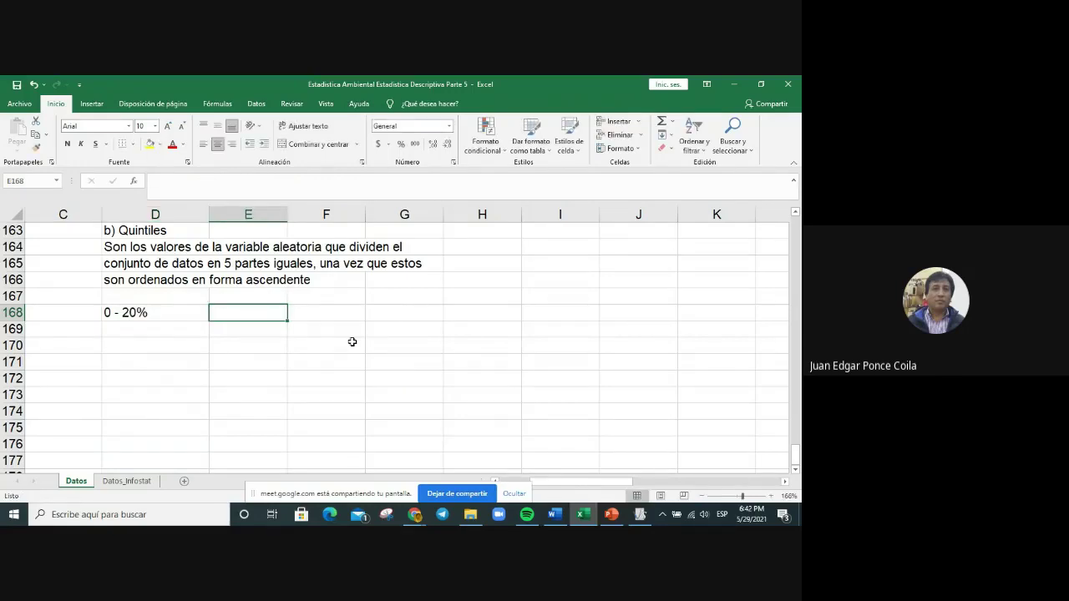
Step: Following the quartile list, label the 0 - 20% range "primer quintil" in E168 and "q1" in F168
{"action": "scroll", "coordinate": [441, 353], "scroll_direction": "up", "scroll_amount": 10}
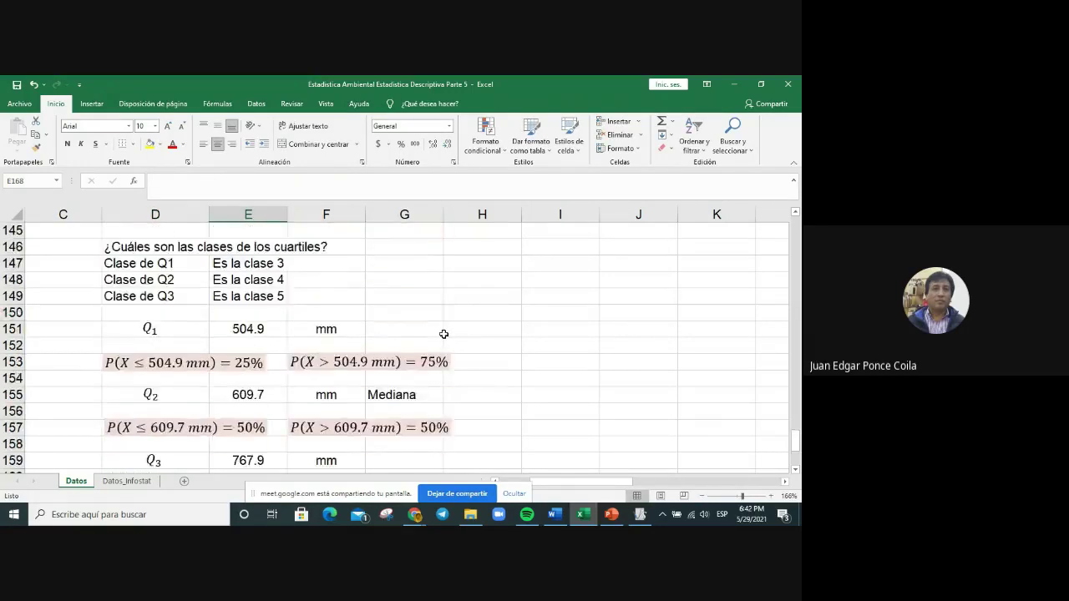
{"action": "scroll", "coordinate": [445, 332], "scroll_direction": "up", "scroll_amount": 2}
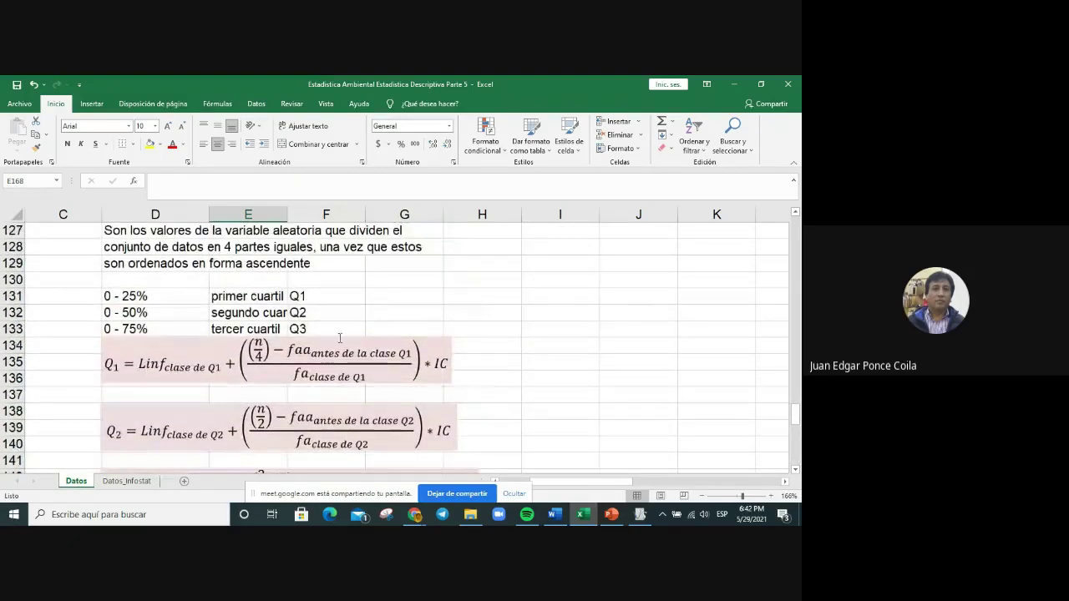
{"action": "scroll", "coordinate": [250, 296], "scroll_direction": "down", "scroll_amount": 10}
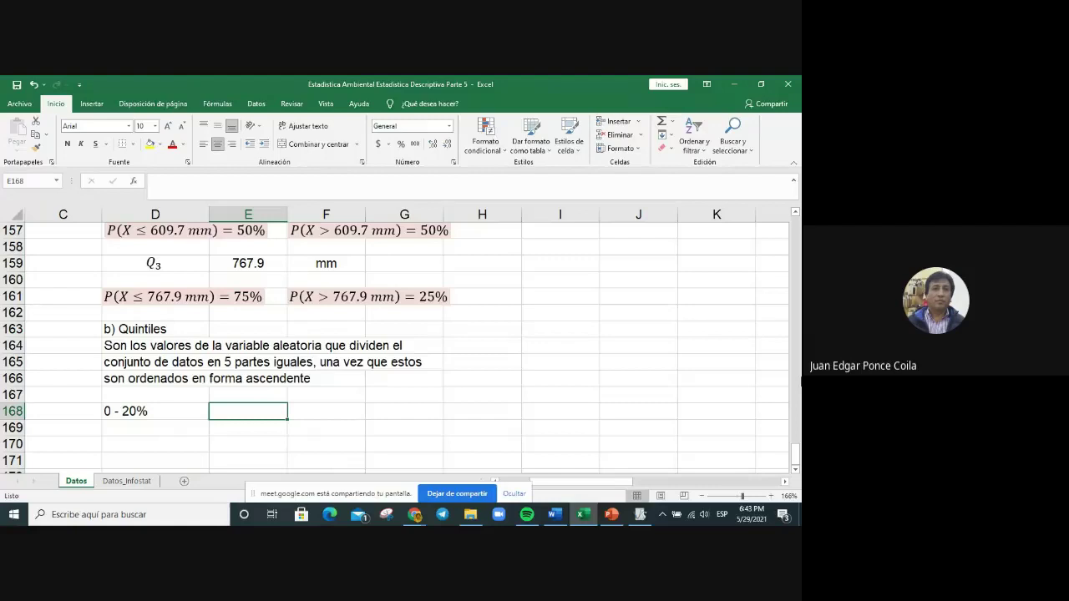
{"action": "type", "text": "primer"}
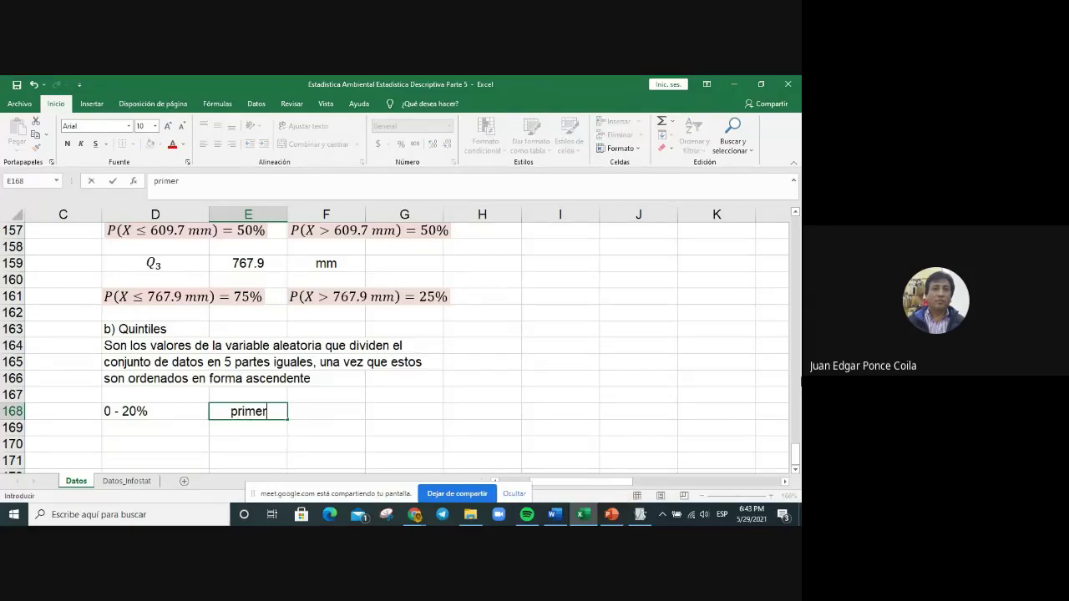
{"action": "type", "text": " quintil"}
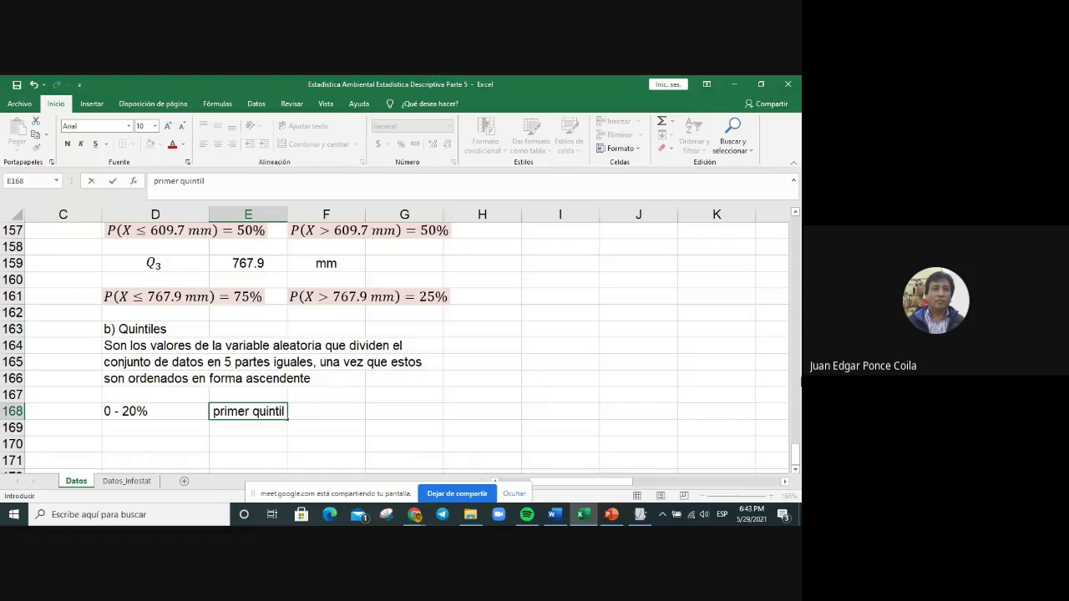
{"action": "key", "text": "Tab"}
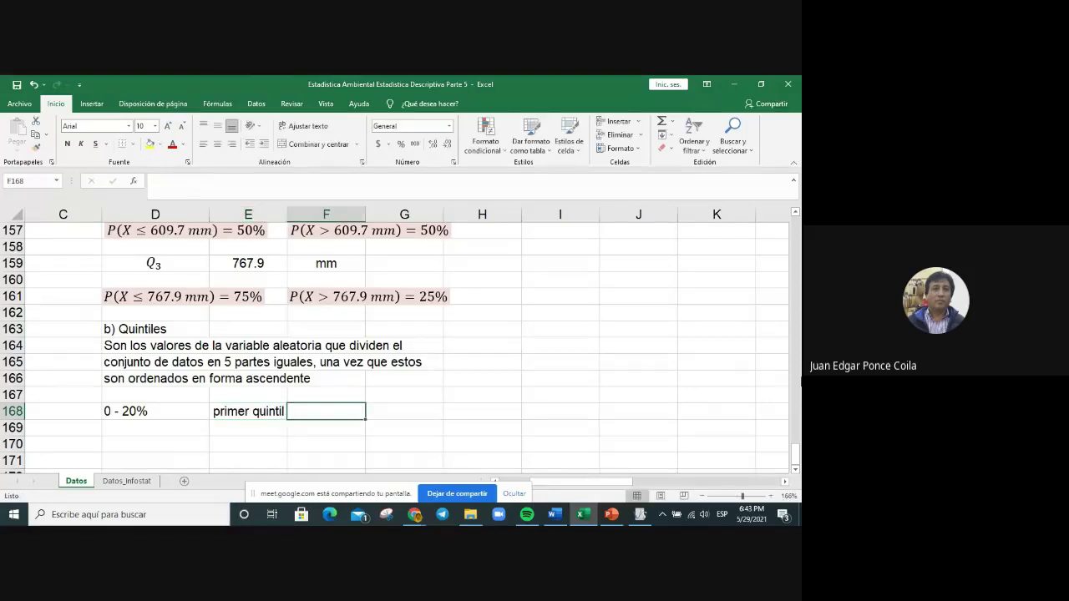
{"action": "type", "text": "q1"}
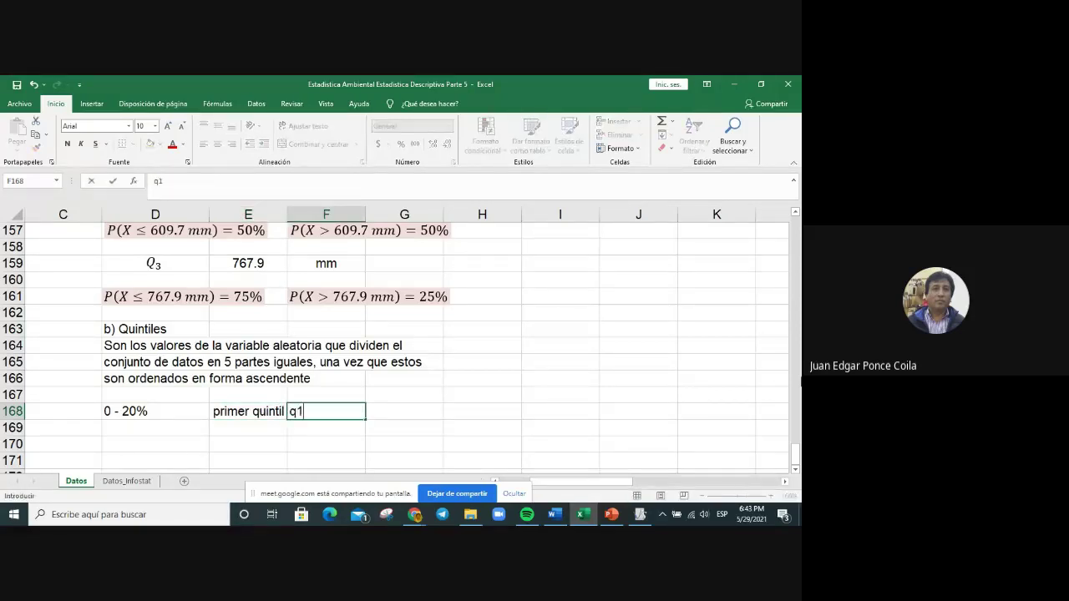
{"action": "key", "text": "Return"}
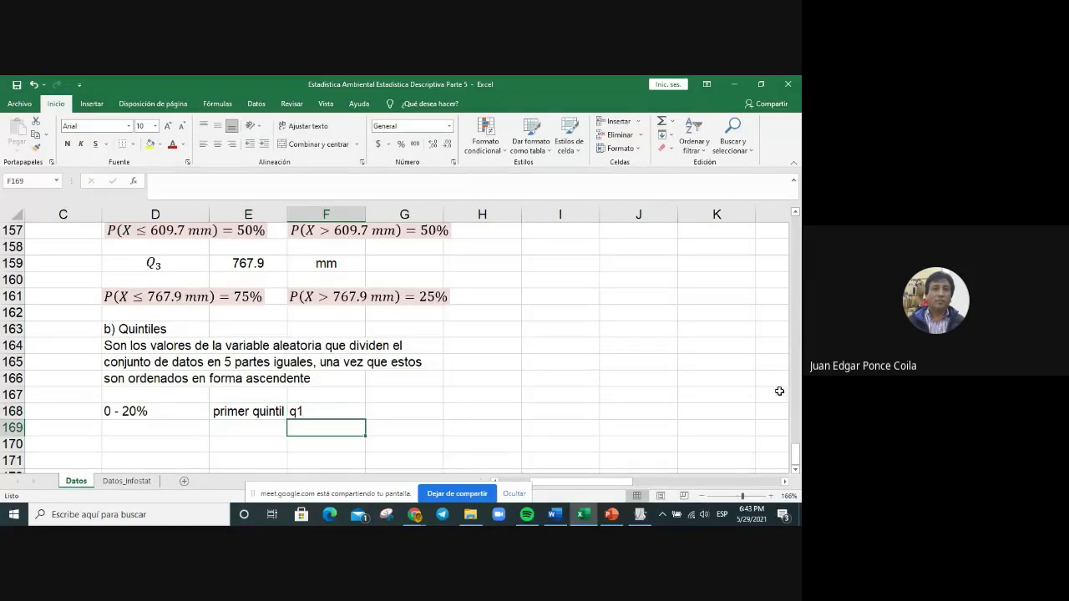
Step: Enter the second quintile's percentage range "0 - 40%" in D169
{"action": "scroll", "coordinate": [780, 370], "scroll_direction": "up", "scroll_amount": 8}
{"action": "scroll", "coordinate": [638, 341], "scroll_direction": "up", "scroll_amount": 3}
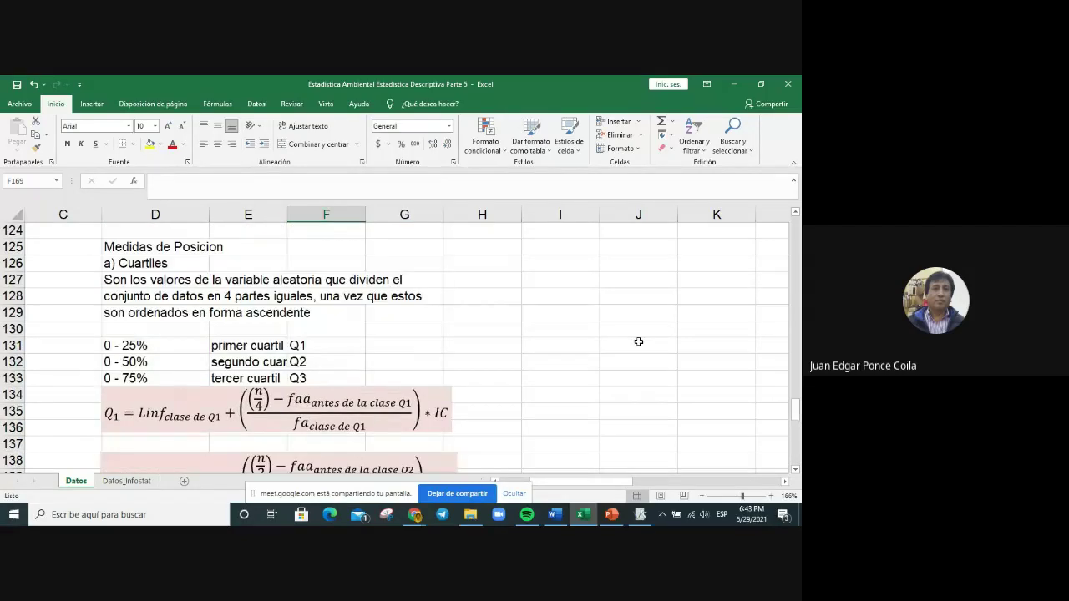
{"action": "scroll", "coordinate": [638, 342], "scroll_direction": "down", "scroll_amount": 15}
{"action": "scroll", "coordinate": [639, 341], "scroll_direction": "up", "scroll_amount": 3}
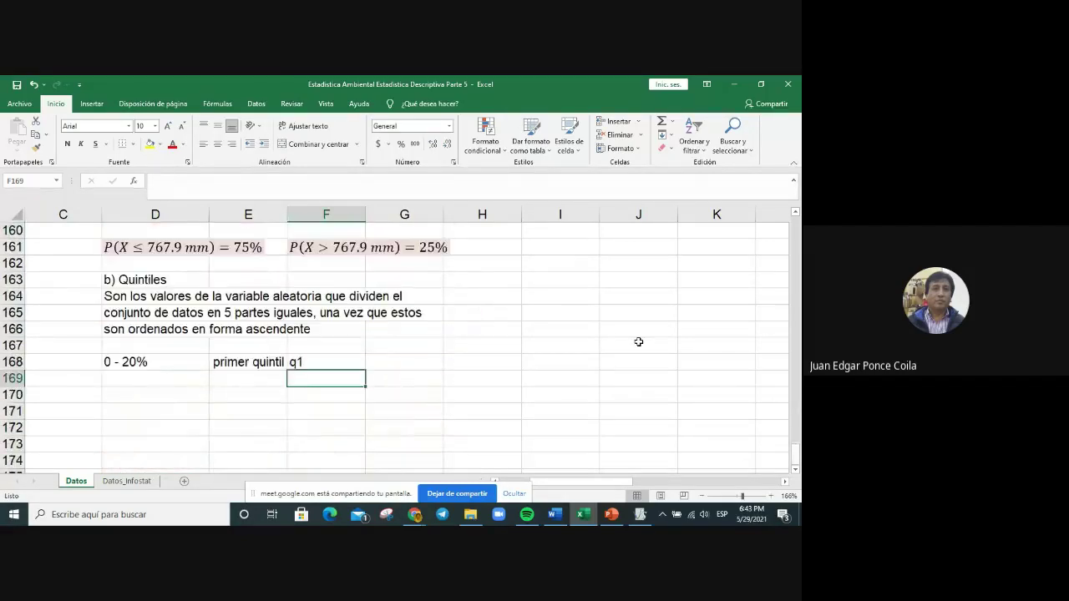
{"action": "left_click", "coordinate": [397, 424]}
{"action": "left_click", "coordinate": [142, 380]}
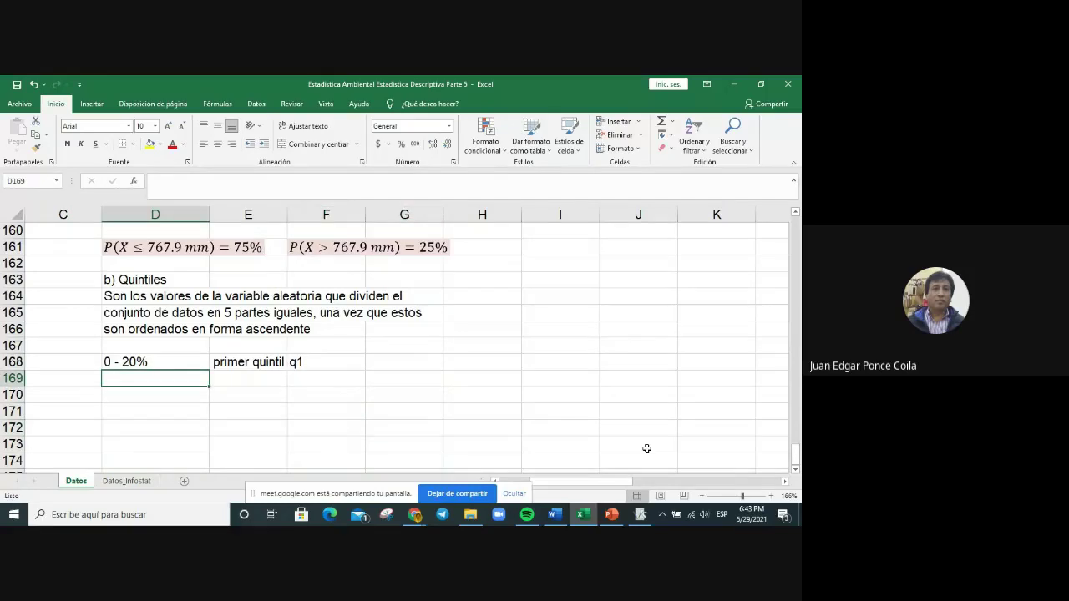
{"action": "type", "text": "0"}
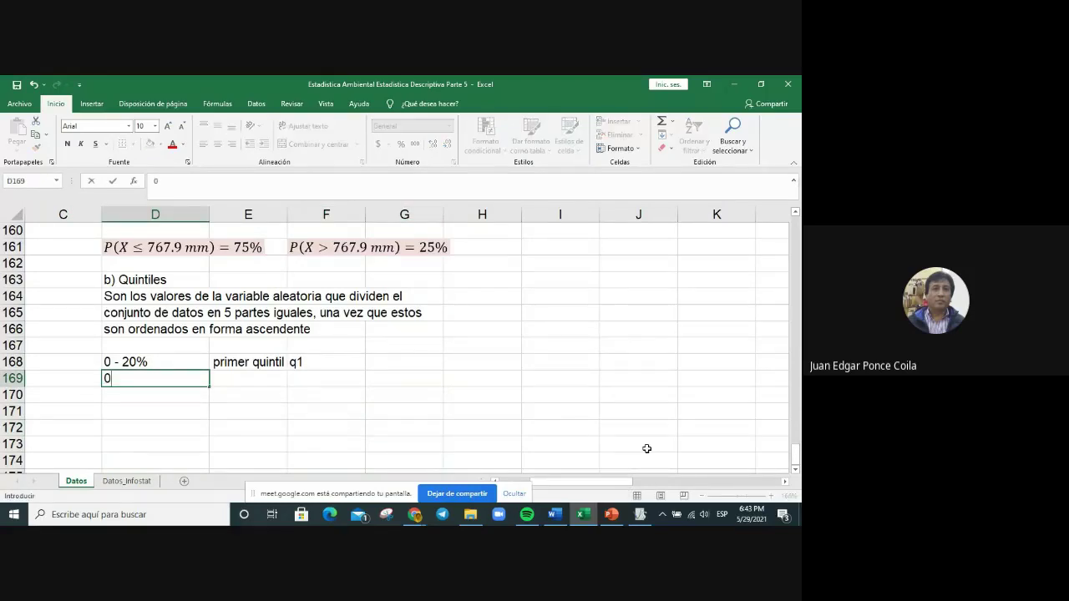
{"action": "type", "text": " - 40%"}
{"action": "key", "text": "Tab"}
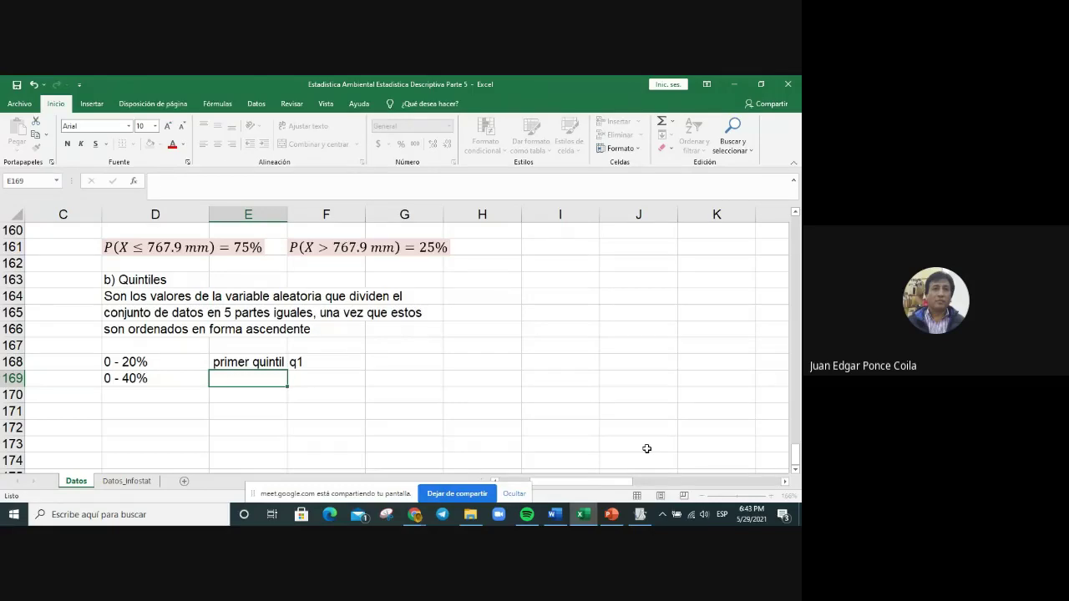
Step: Label the 0 - 40% range "segundo quintil" in E169 and "q2" in F169
{"action": "type", "text": "segundo q"}
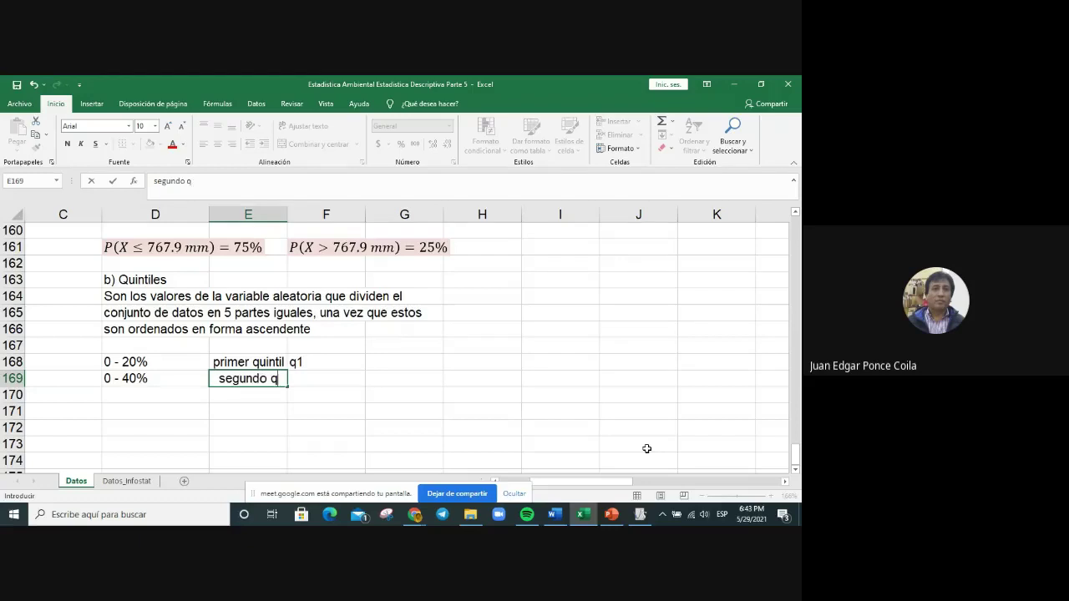
{"action": "type", "text": "uintil"}
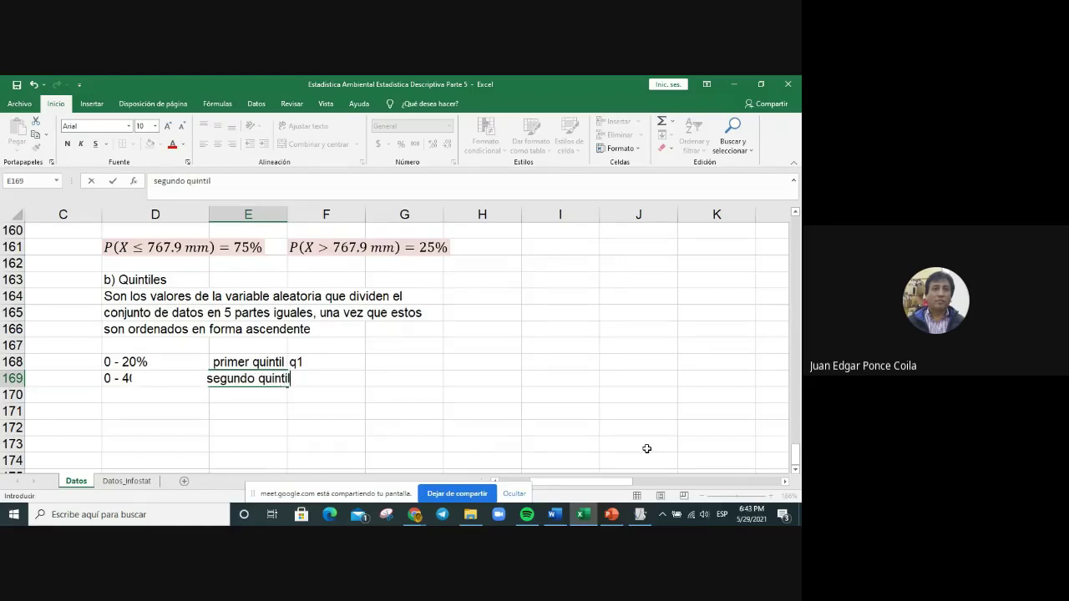
{"action": "key", "text": "Return"}
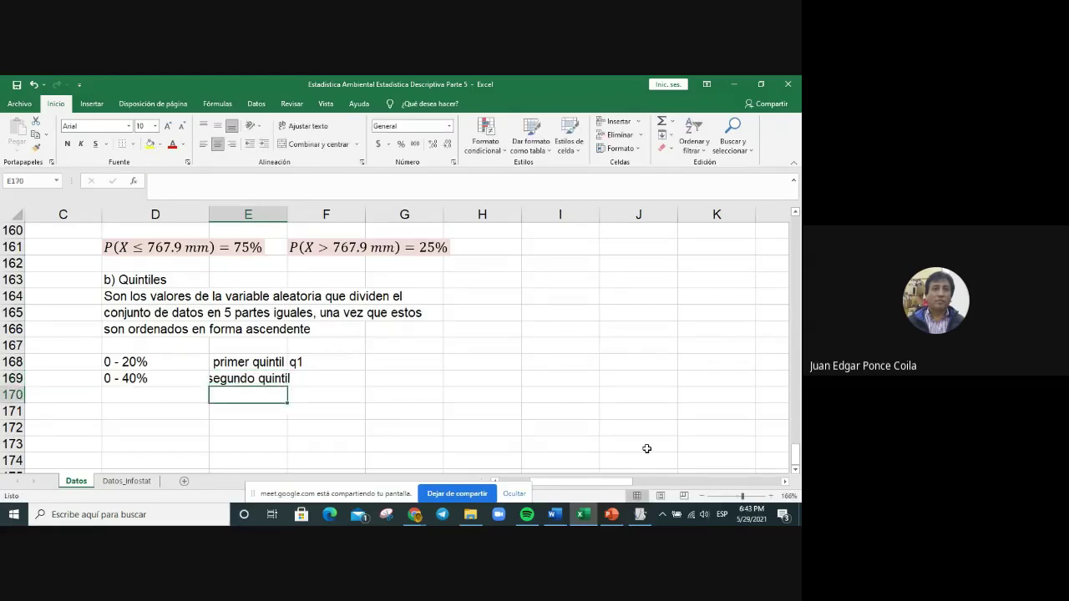
{"action": "key", "text": "Up"}
{"action": "key", "text": "Right"}
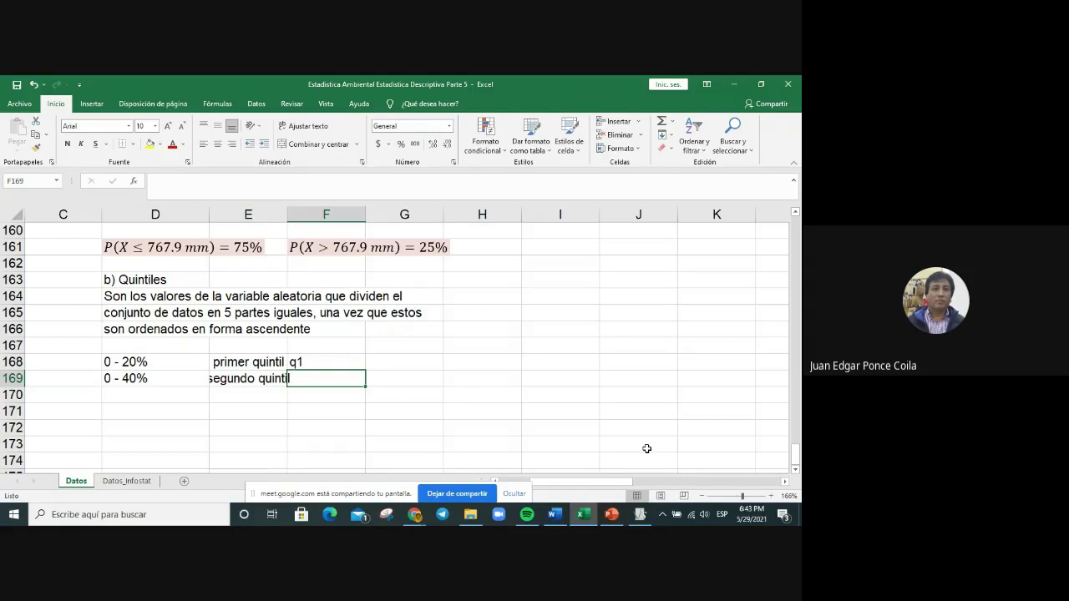
{"action": "type", "text": "q2"}
{"action": "key", "text": "Return"}
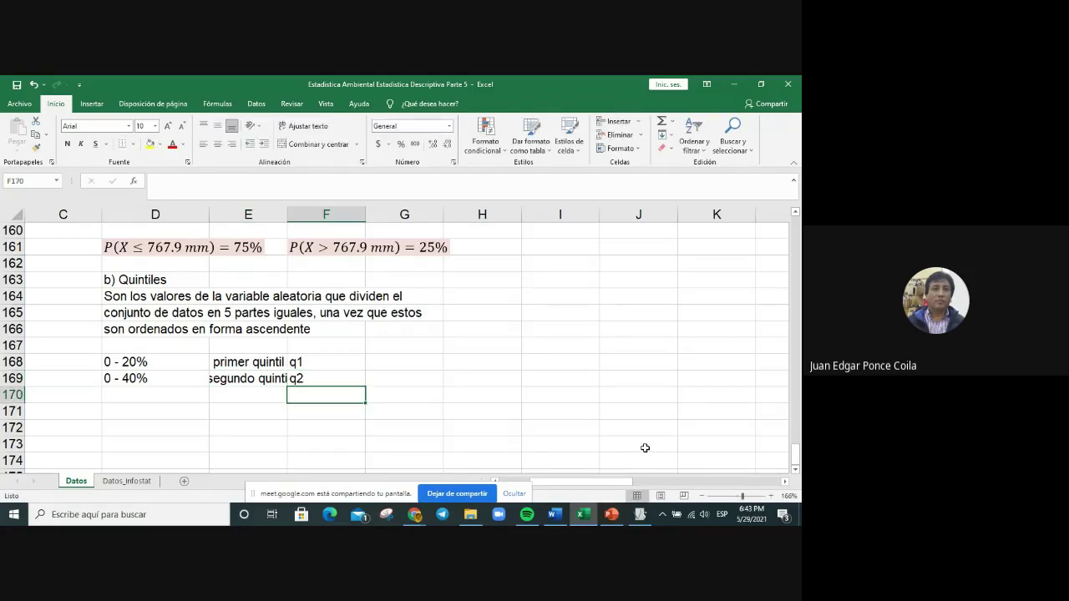
Step: Left-align the quintile names in E168:E169 and widen column E just enough to fit "segundo quintil"
{"action": "left_click_drag", "start_coordinate": [254, 359], "coordinate": [246, 377]}
{"action": "left_click", "coordinate": [204, 144]}
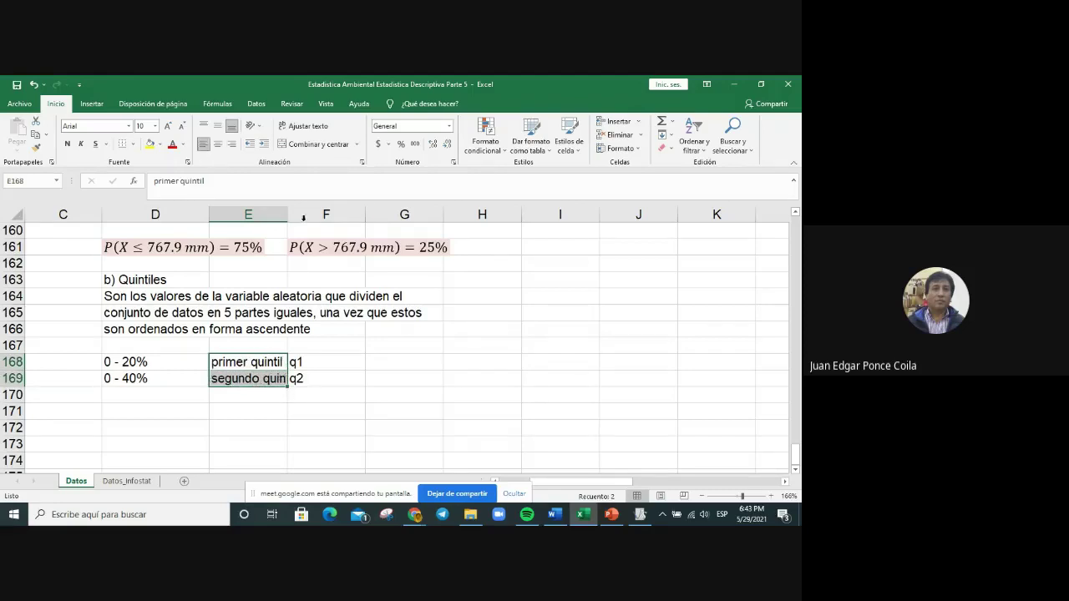
{"action": "left_click_drag", "start_coordinate": [287, 217], "coordinate": [308, 217]}
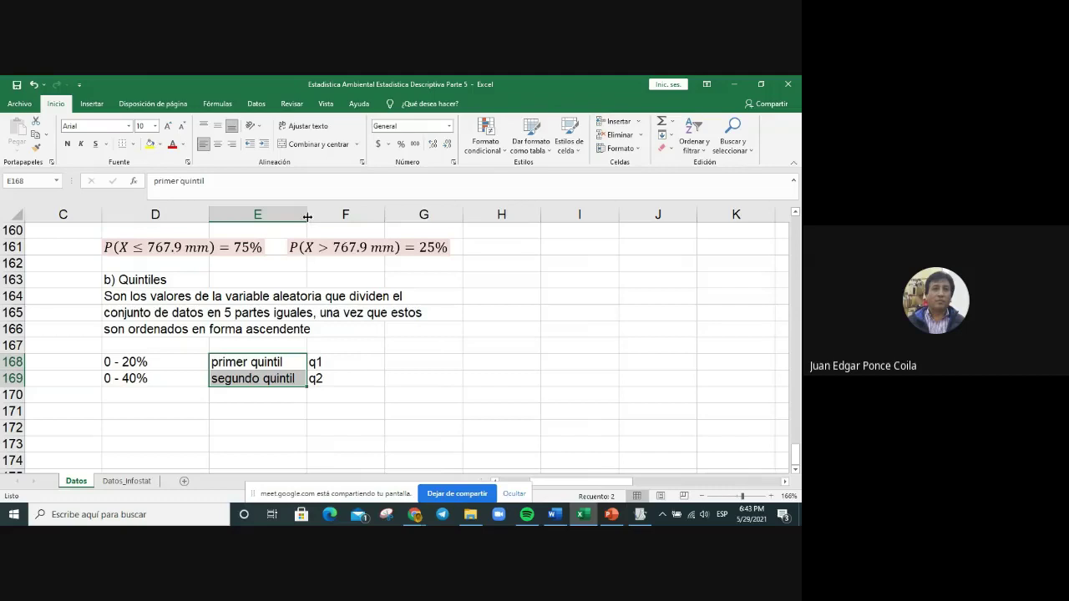
{"action": "left_click_drag", "start_coordinate": [300, 218], "coordinate": [293, 217]}
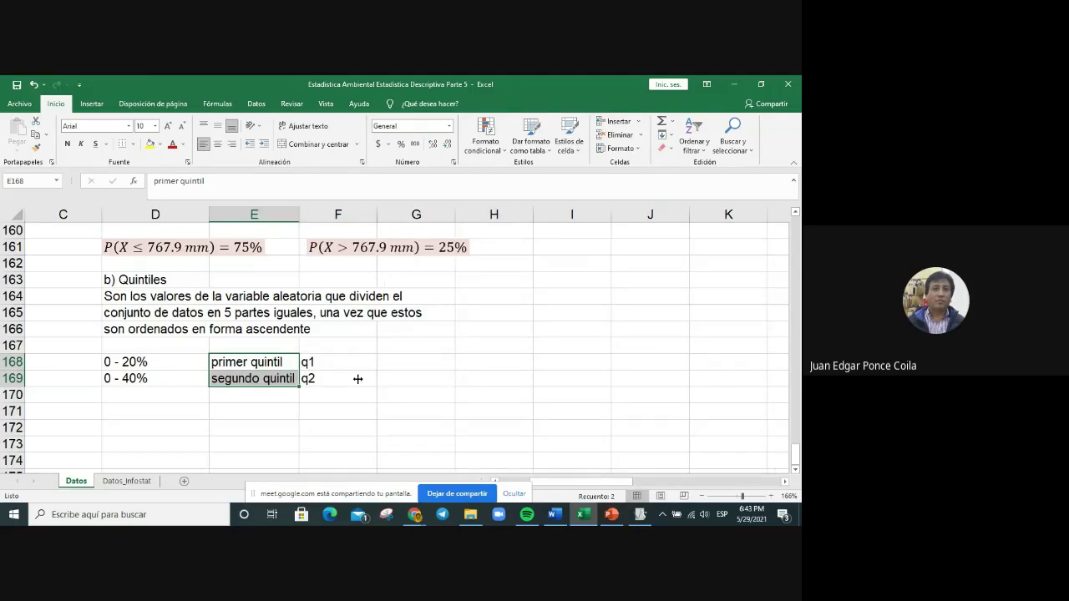
{"action": "left_click", "coordinate": [233, 368]}
Step: Add the third quintile in row 170 with "0 - 60%", "tercer quintil" and "q3" in columns D to F, left-aligning its name
{"action": "left_click", "coordinate": [133, 393]}
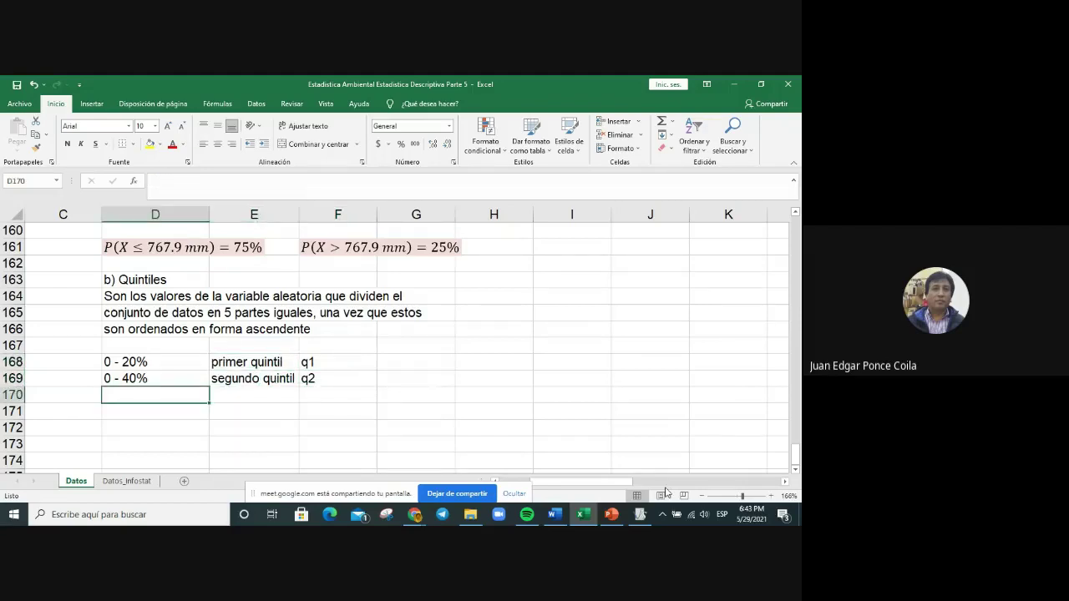
{"action": "type", "text": "0"}
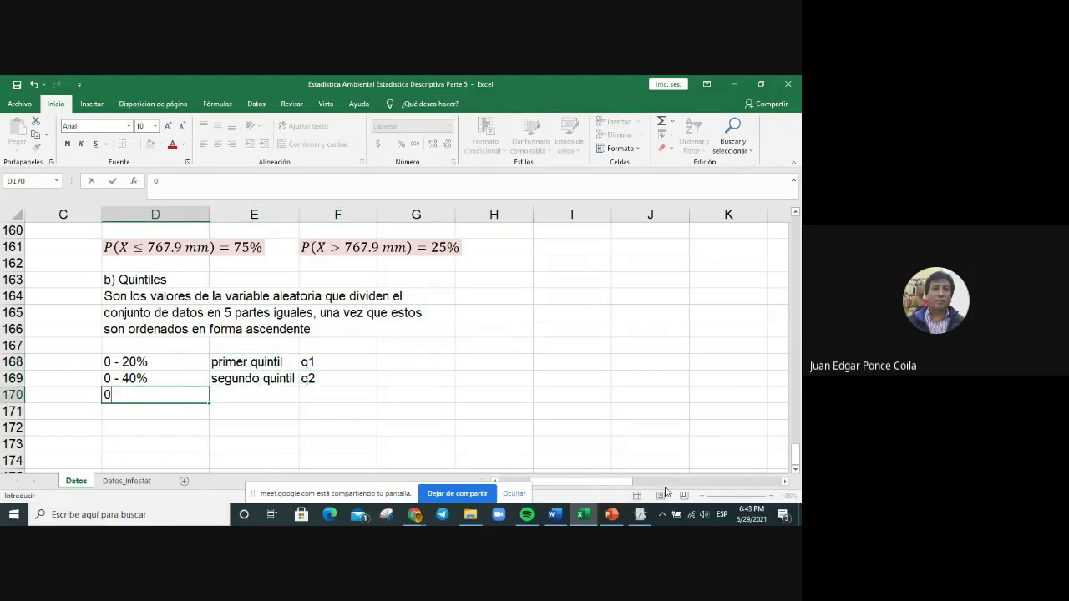
{"action": "type", "text": " - 60%"}
{"action": "key", "text": "Tab"}
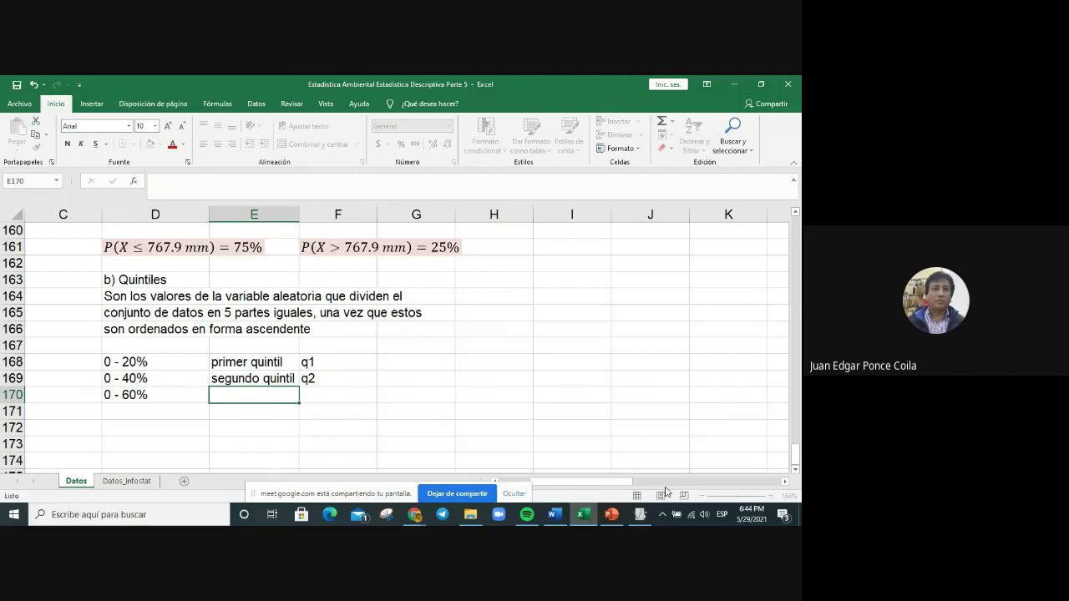
{"action": "type", "text": "tercer qu"}
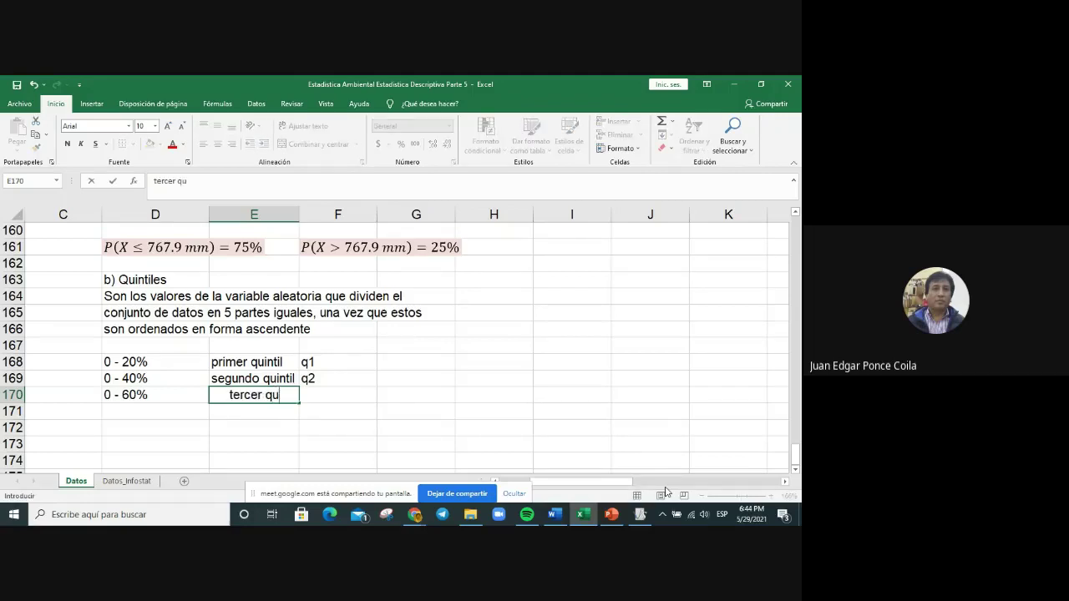
{"action": "type", "text": "intil"}
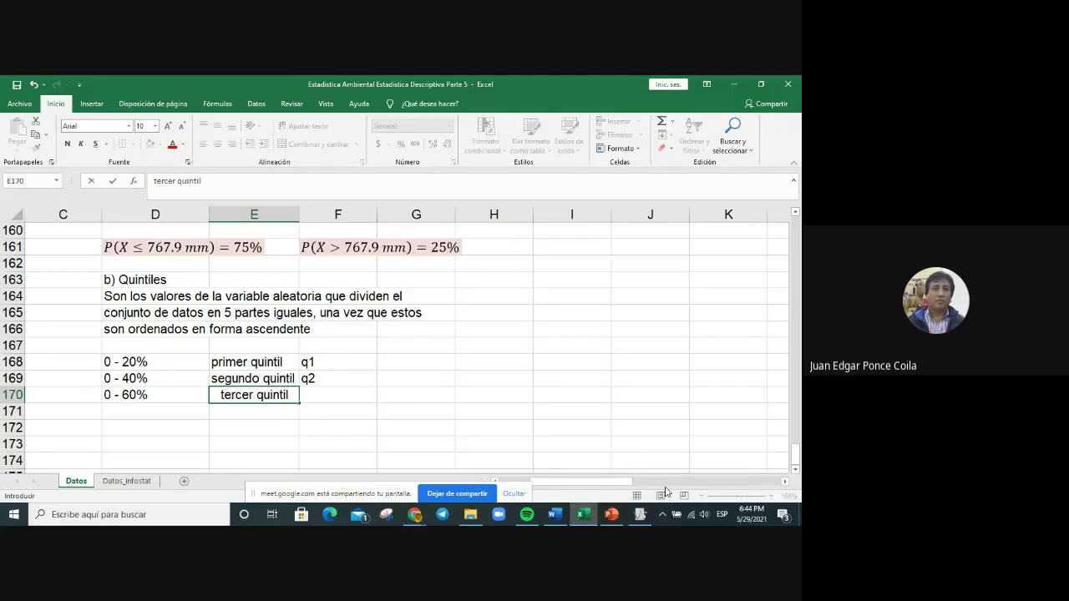
{"action": "key", "text": "Tab"}
{"action": "type", "text": "q"}
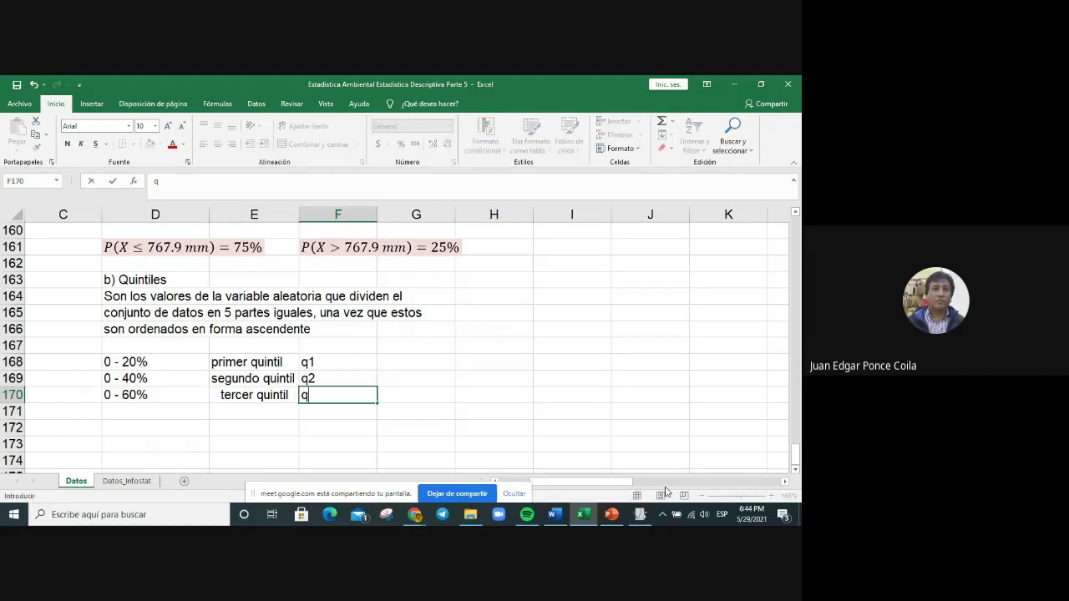
{"action": "type", "text": "3"}
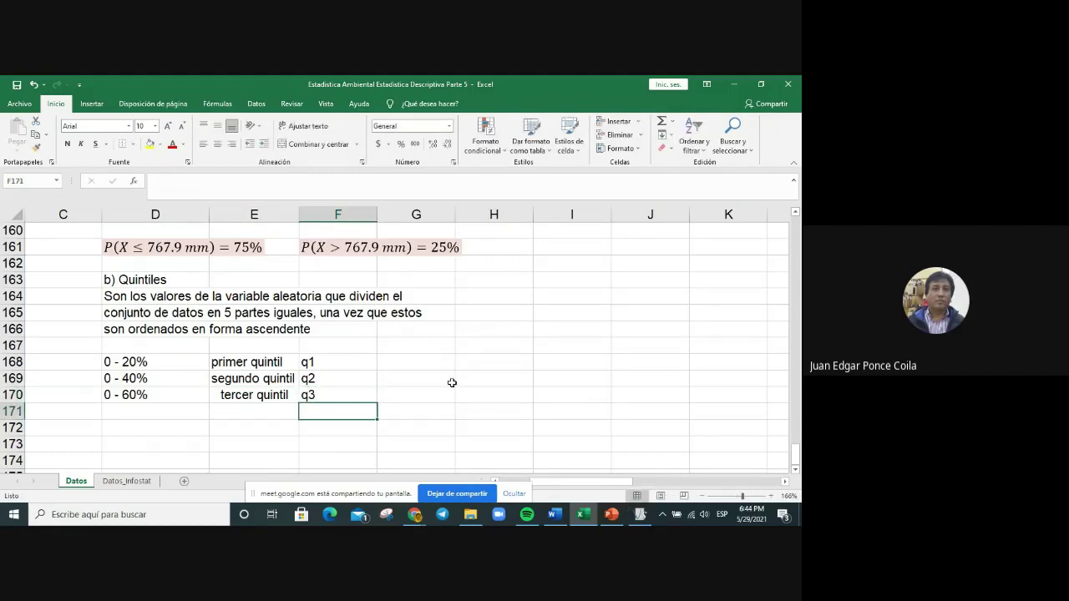
{"action": "left_click", "coordinate": [254, 395]}
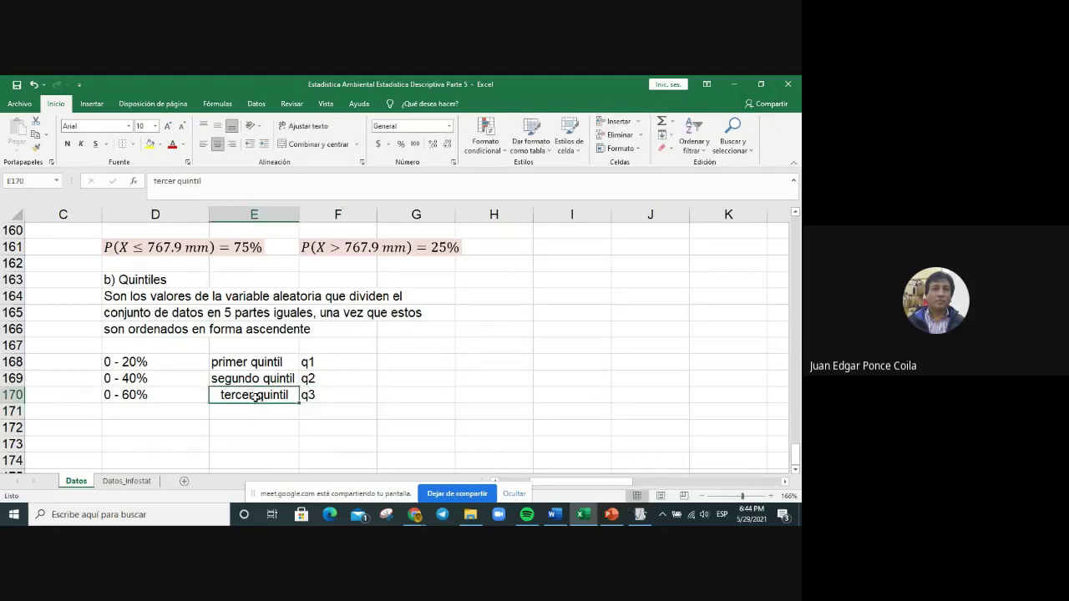
{"action": "left_click", "coordinate": [202, 143]}
Step: Add the fourth quintile in row 171 with "0 - 80%", "cuarto quintil" and "q4" in columns D to F, left-aligning its name
{"action": "left_click", "coordinate": [139, 412]}
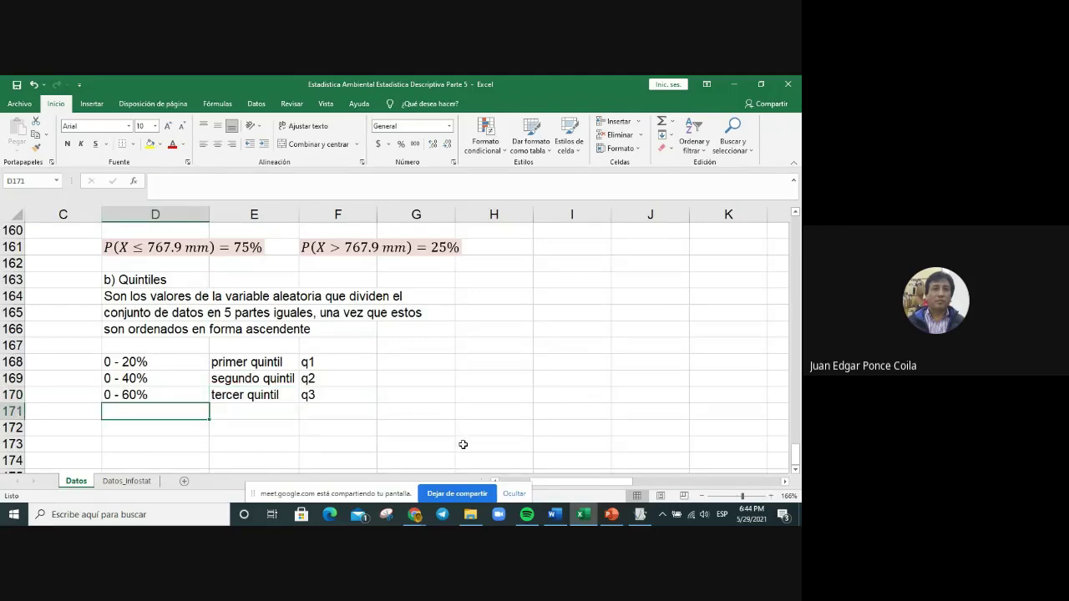
{"action": "type", "text": "0 - "}
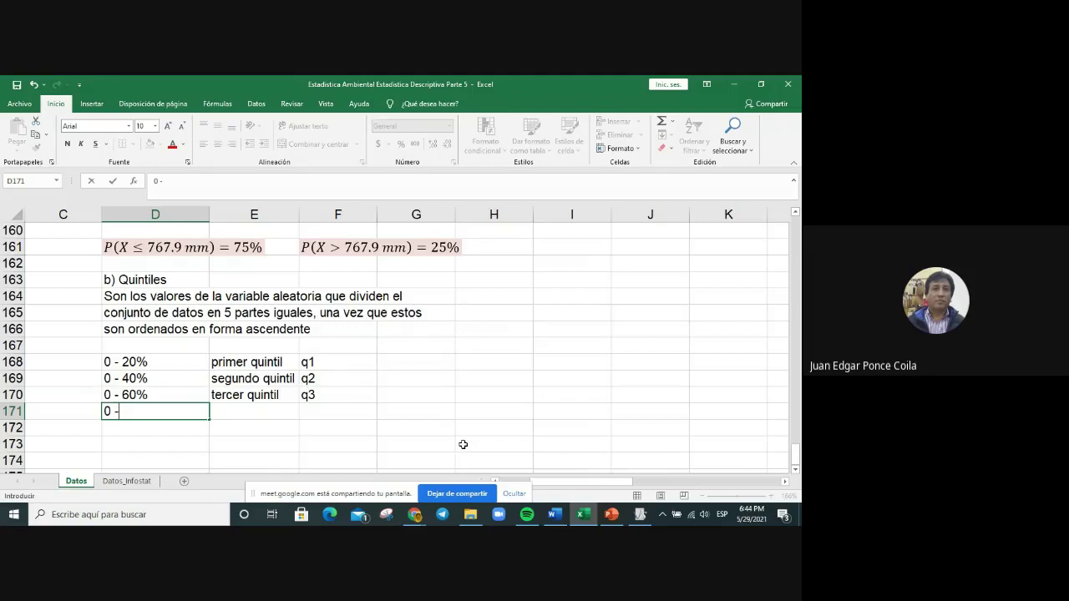
{"action": "type", "text": "80%"}
{"action": "left_click", "coordinate": [246, 407]}
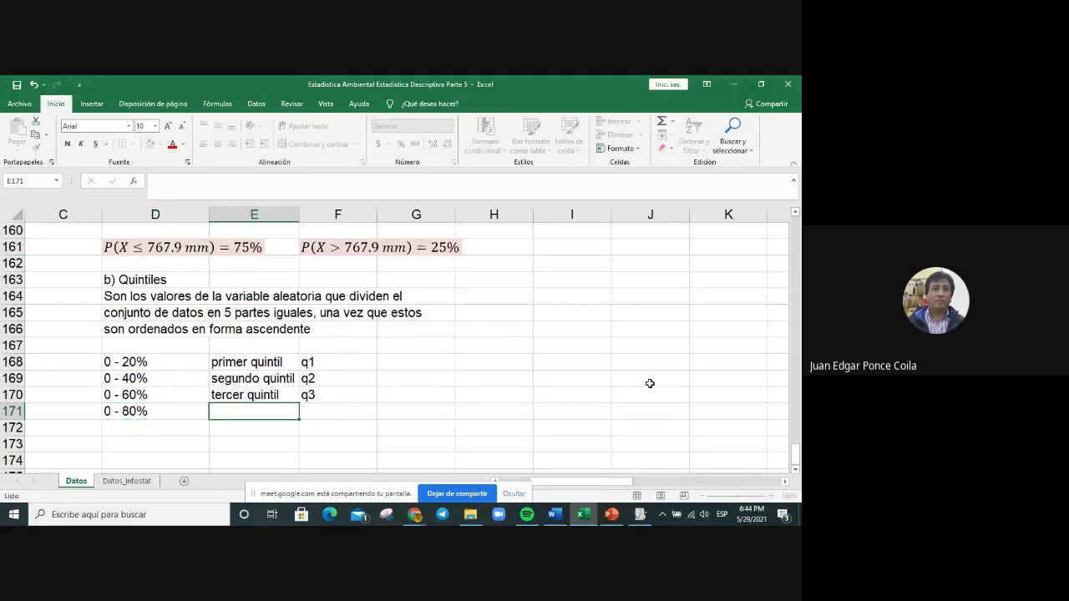
{"action": "type", "text": "cuarto quintil"}
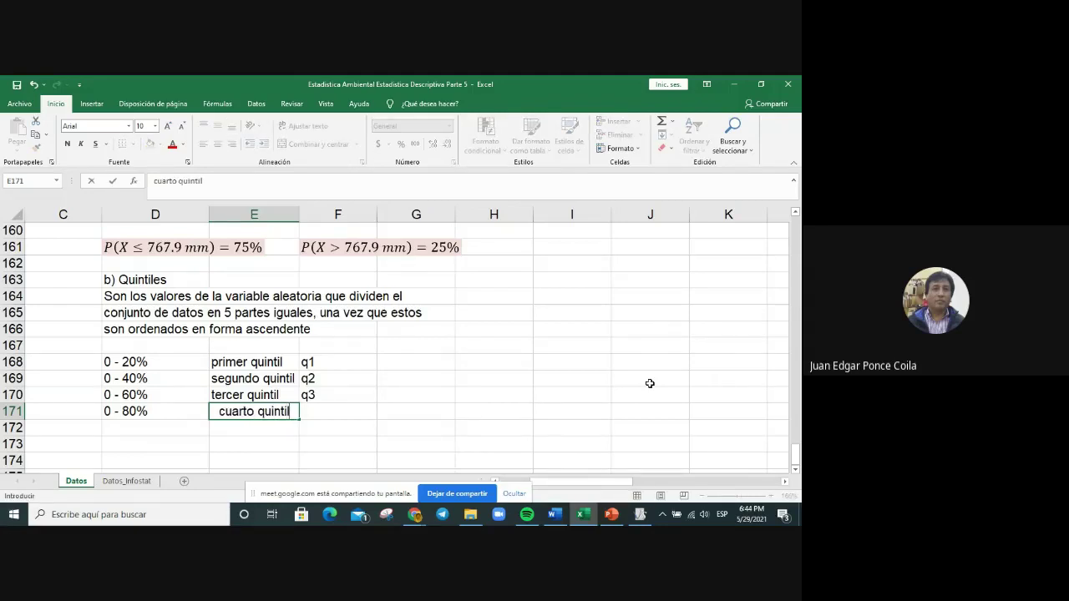
{"action": "key", "text": "Tab"}
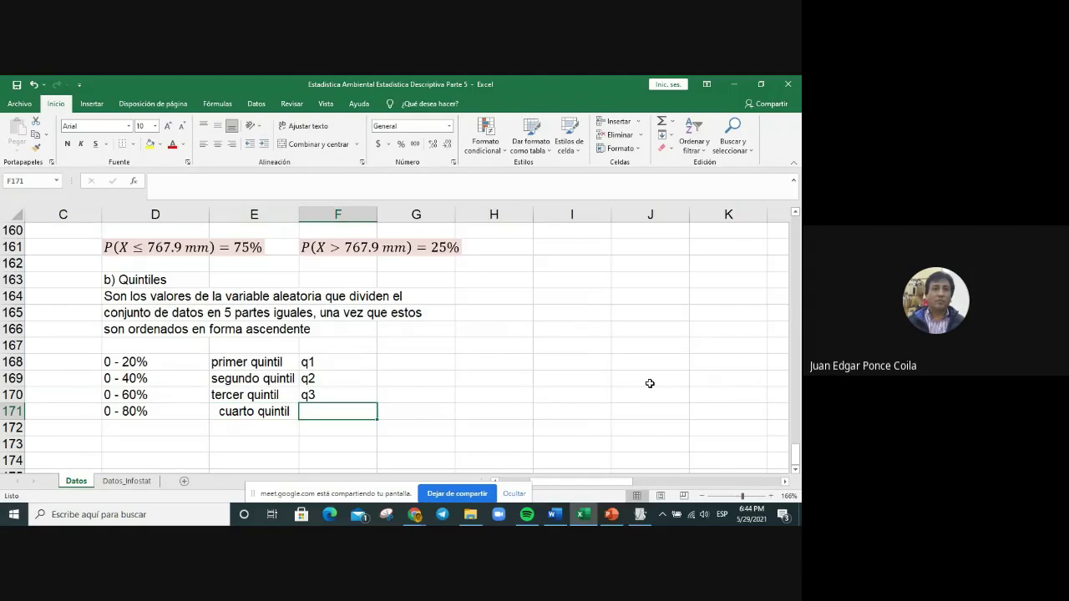
{"action": "type", "text": "q"}
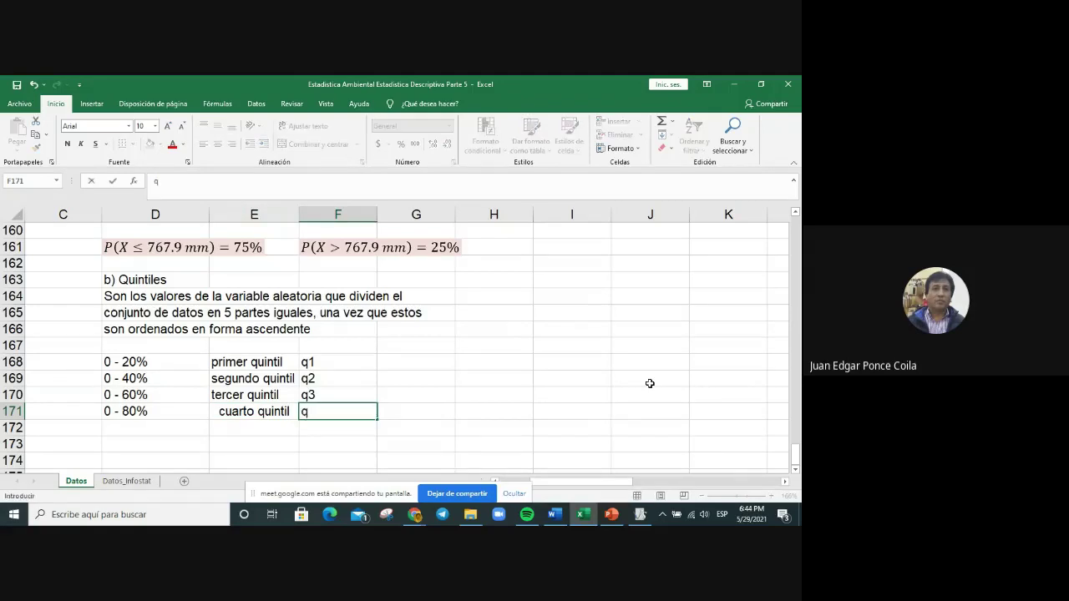
{"action": "type", "text": "4"}
{"action": "left_click", "coordinate": [230, 409]}
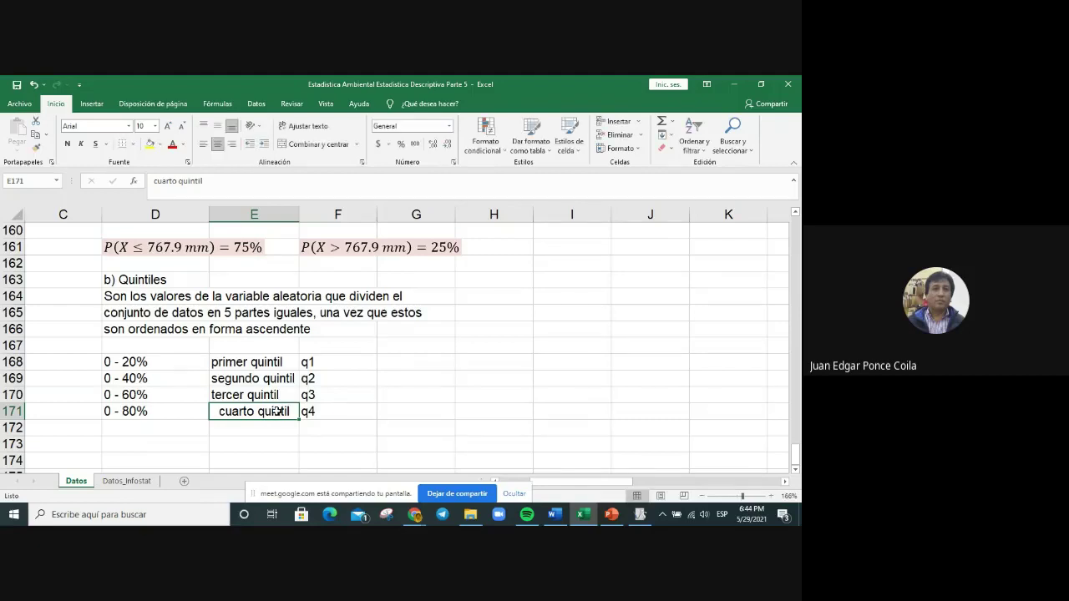
{"action": "left_click", "coordinate": [378, 393]}
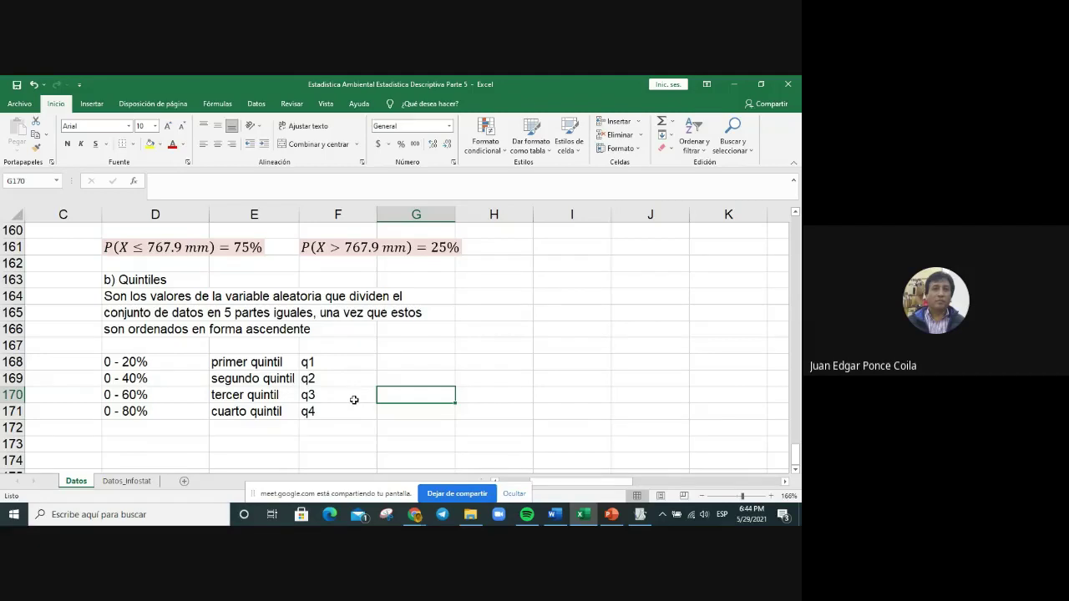
Step: Enter the note "5 partes iguales" in D173 below the quintile list
{"action": "scroll", "coordinate": [405, 395], "scroll_direction": "down", "scroll_amount": 1}
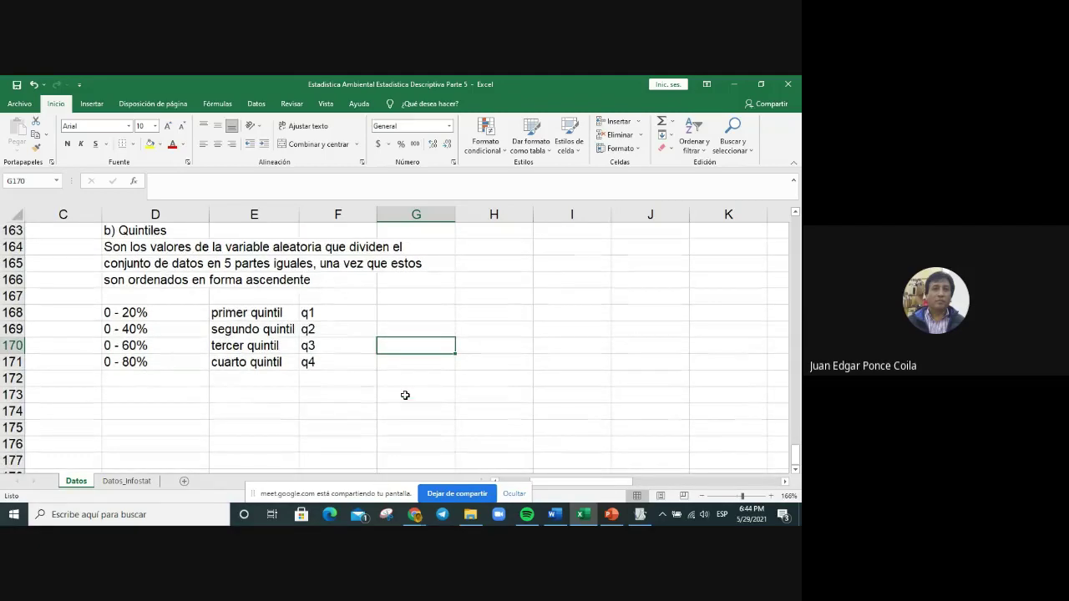
{"action": "scroll", "coordinate": [405, 395], "scroll_direction": "up", "scroll_amount": 1}
{"action": "left_click", "coordinate": [422, 358]}
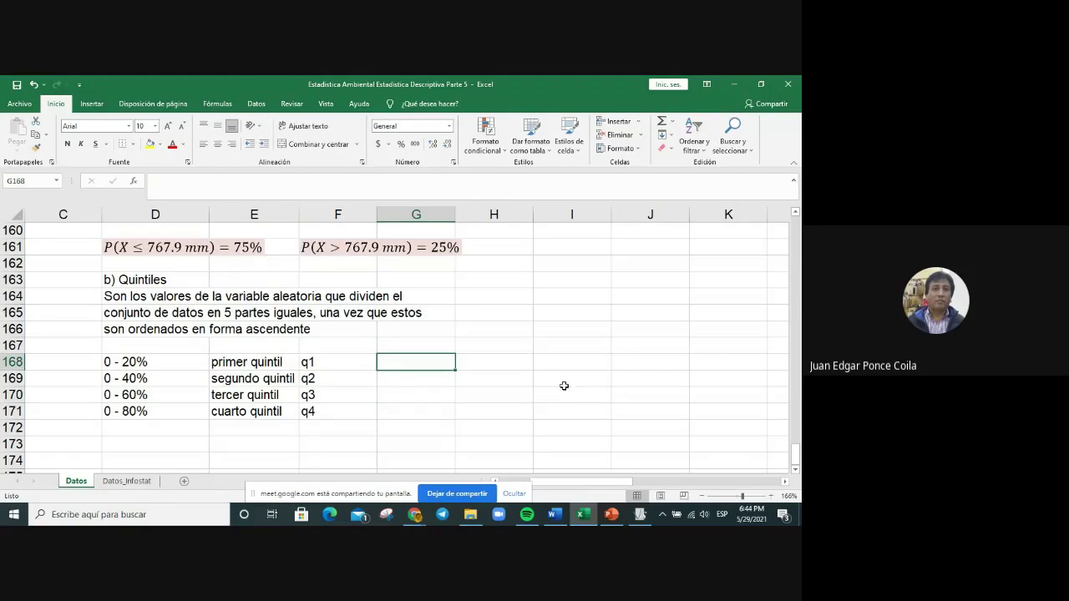
{"action": "scroll", "coordinate": [334, 401], "scroll_direction": "down", "scroll_amount": 1}
{"action": "left_click", "coordinate": [155, 394]}
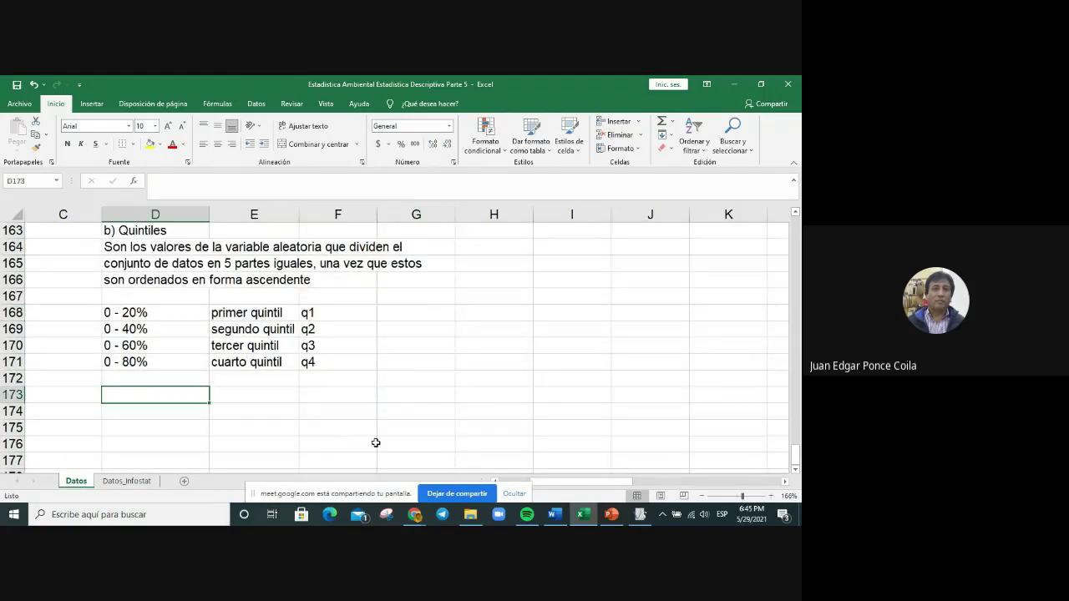
{"action": "type", "text": "5 "}
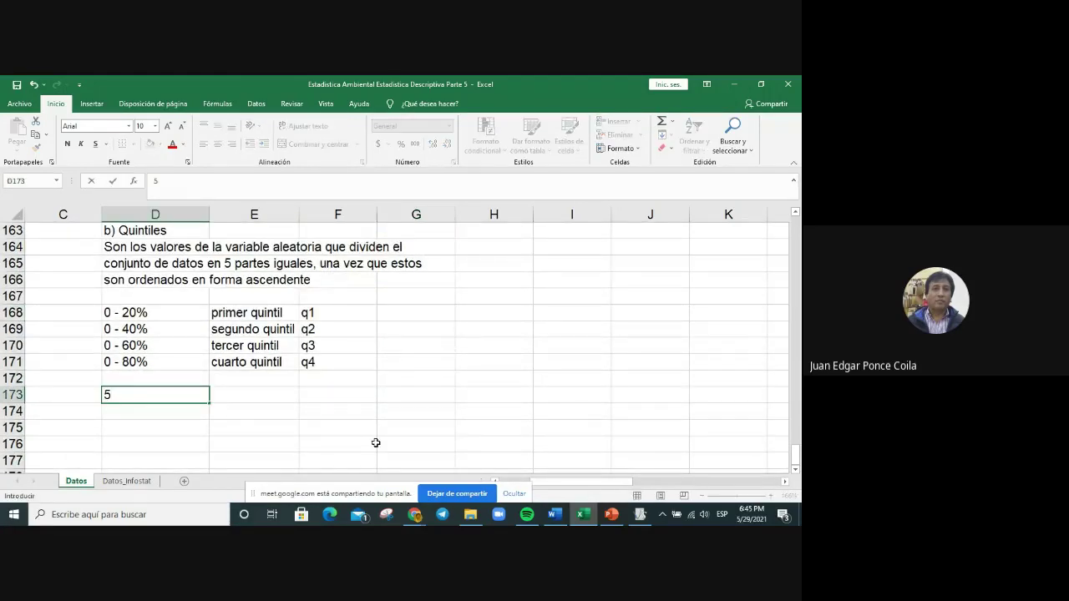
{"action": "type", "text": "partes iguales"}
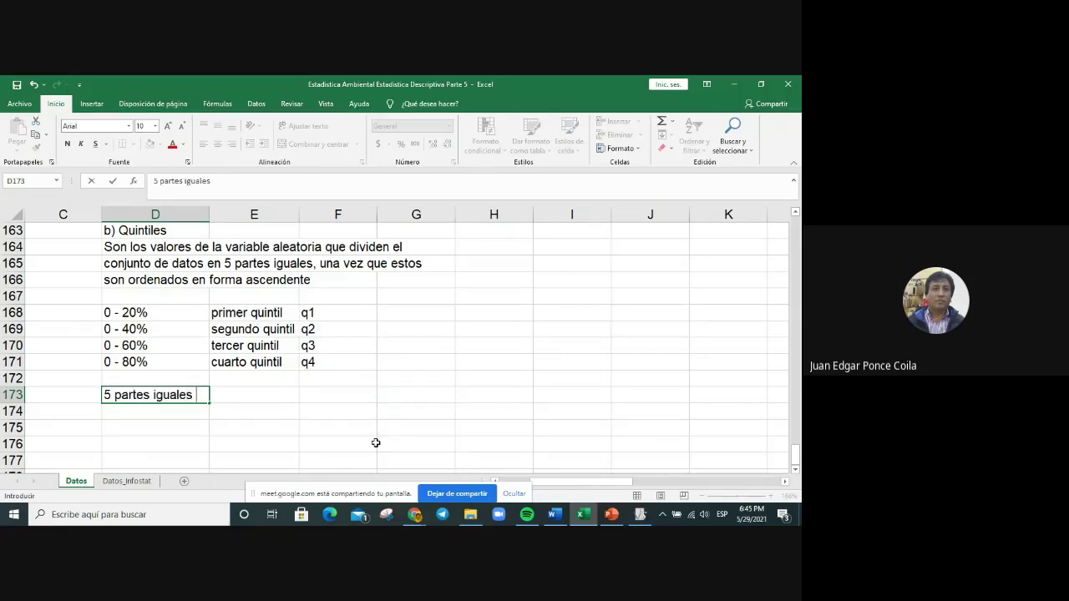
{"action": "key", "text": "Return"}
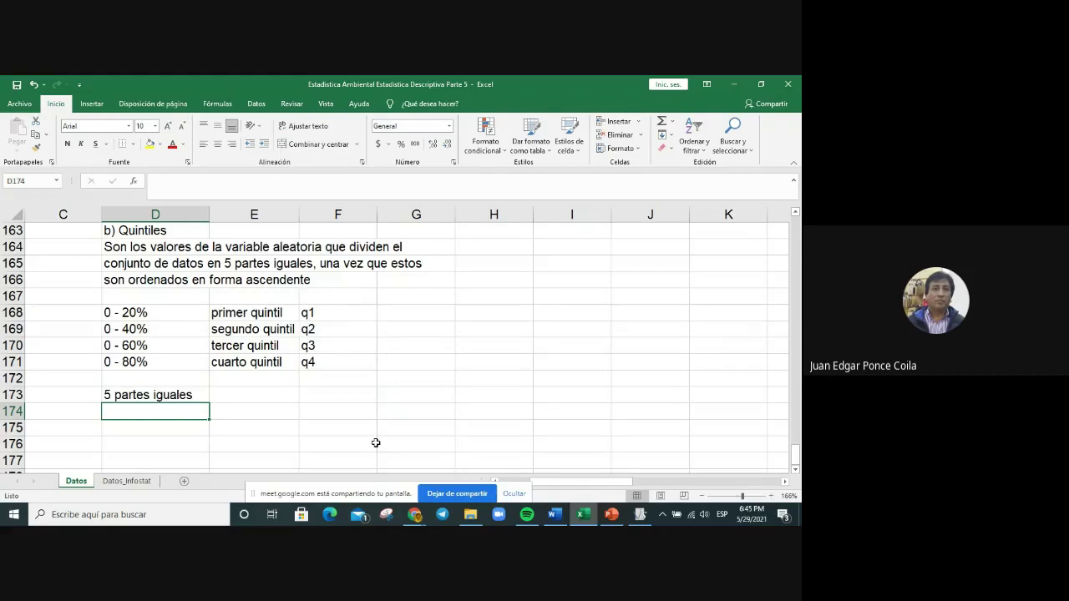
Step: List the first three equal-part ranges "0 - 20%", "20% - 40%" and "40% - 60%" in D174:D176 under "5 partes iguales"
{"action": "type", "text": "0"}
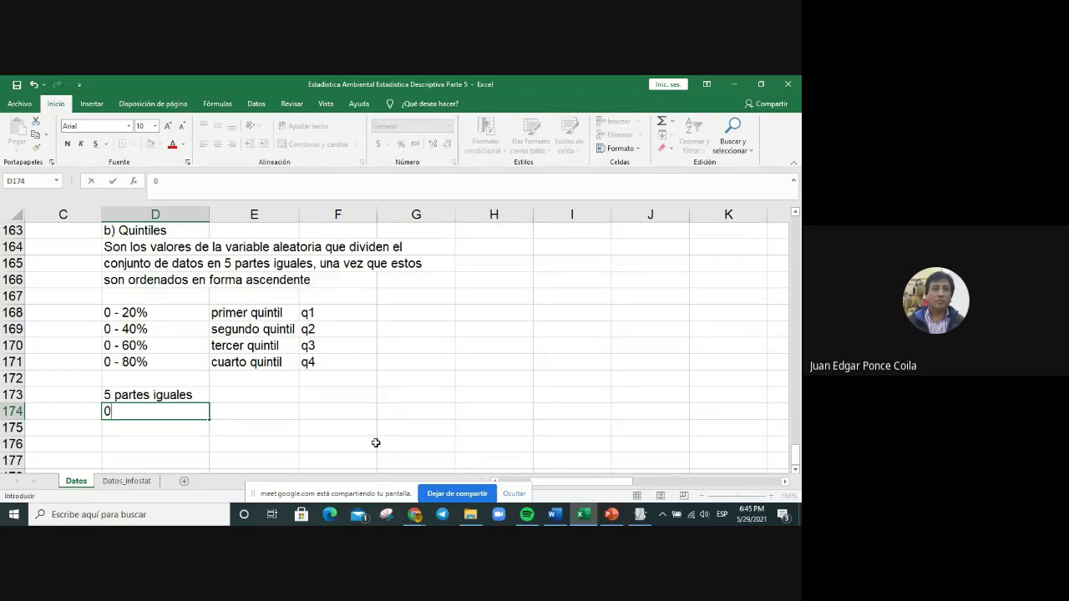
{"action": "type", "text": " - 20%"}
{"action": "key", "text": "Return"}
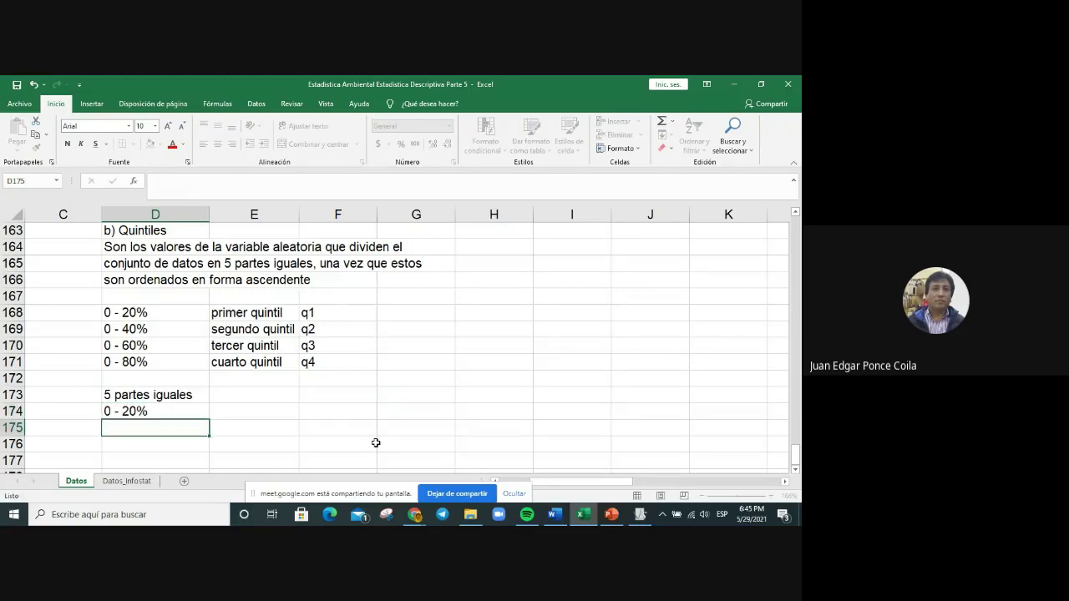
{"action": "type", "text": "20% - 40%"}
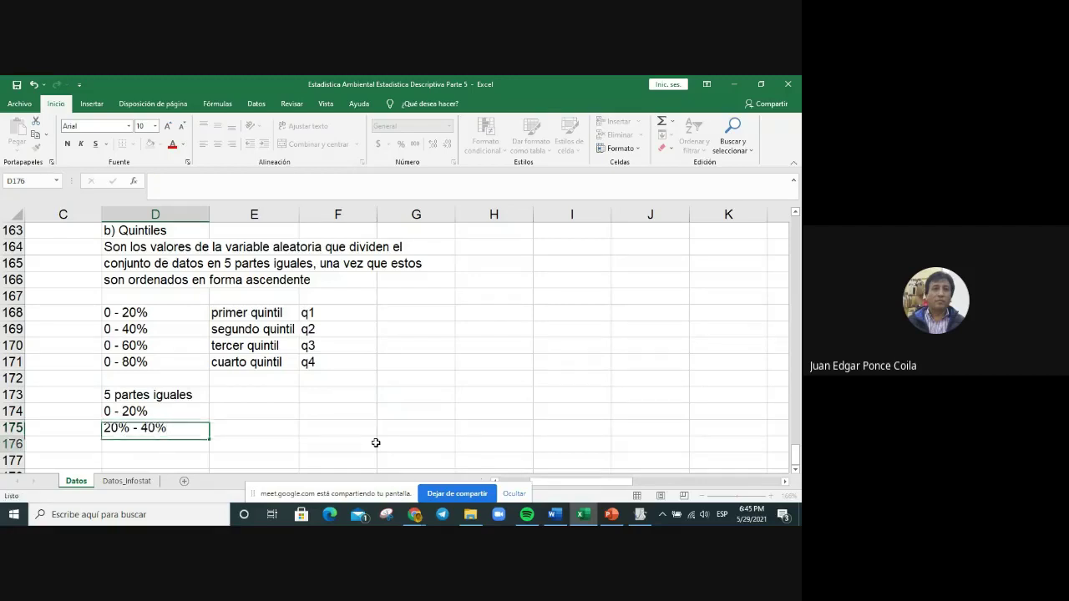
{"action": "key", "text": "Return"}
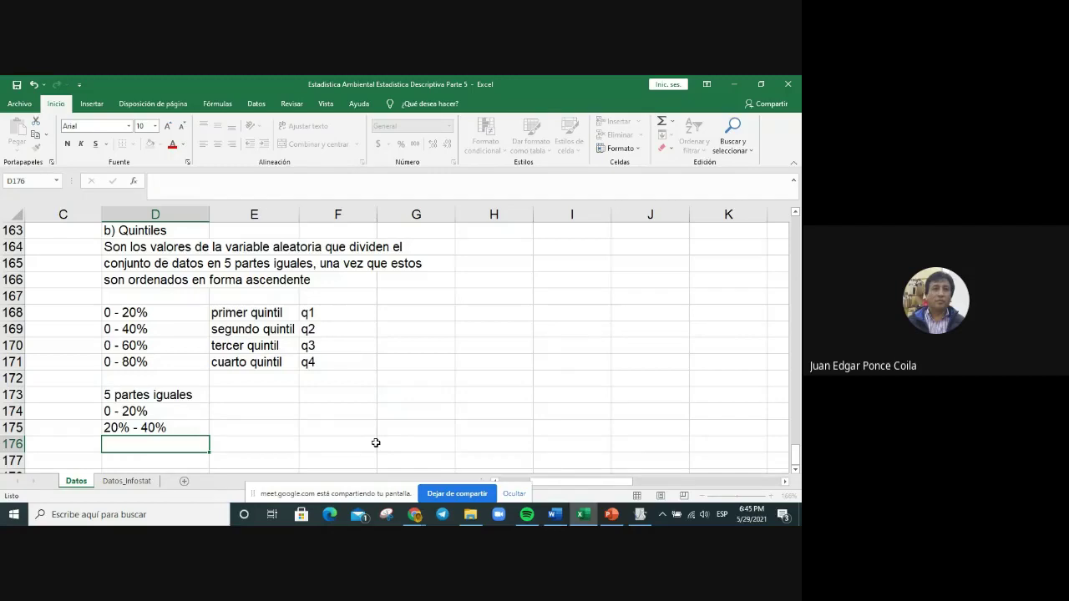
{"action": "type", "text": "40 -"}
{"action": "key", "text": "BackSpace"}
{"action": "key", "text": "BackSpace"}
{"action": "key", "text": "BackSpace"}
{"action": "type", "text": "% - 60%"}
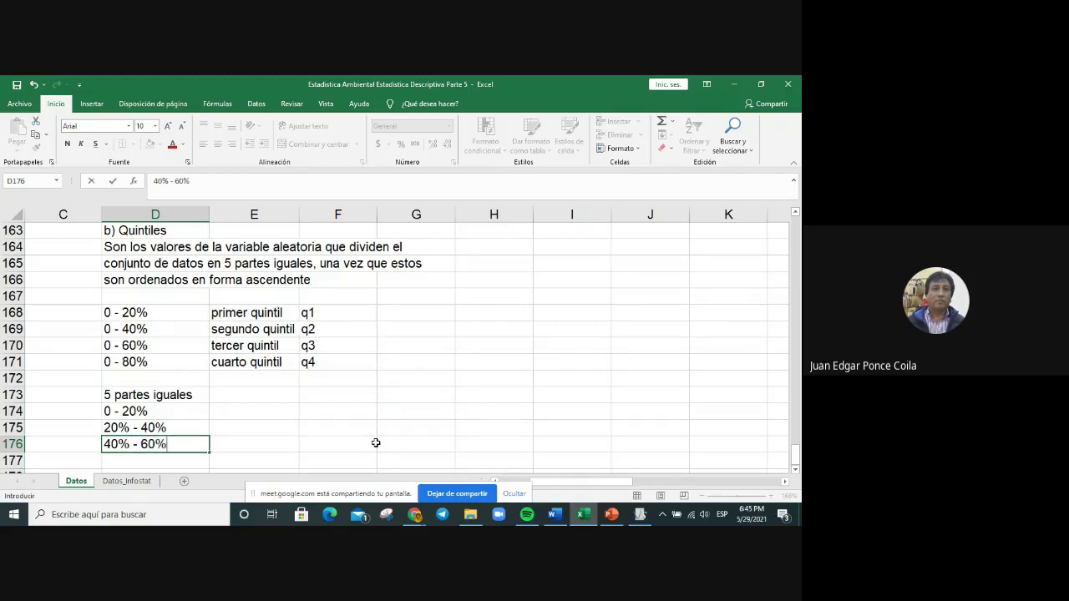
{"action": "key", "text": "Return"}
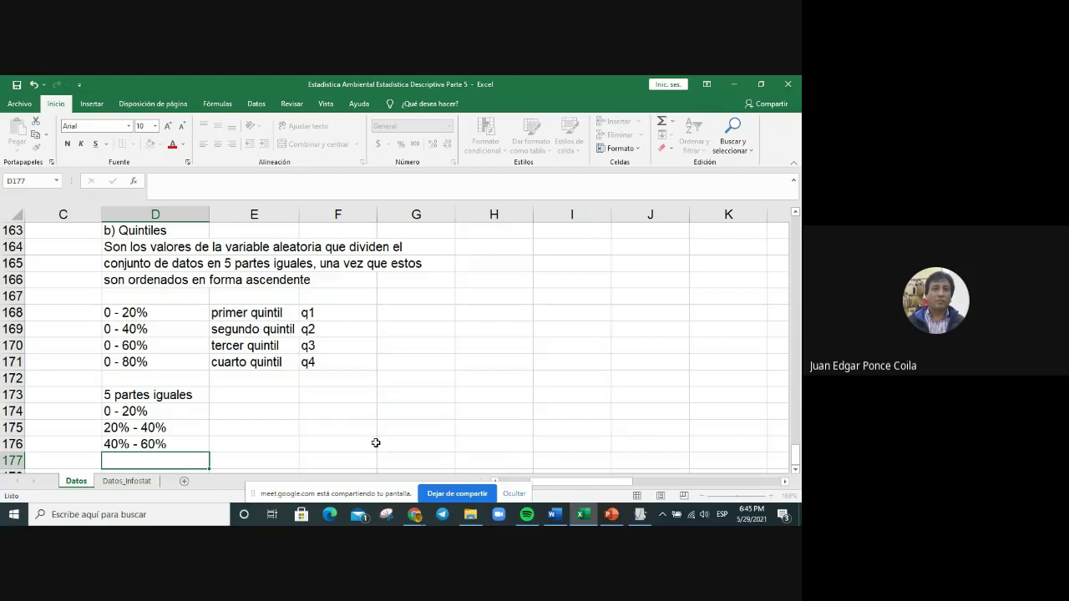
Step: Complete the list of equal parts with "60% - 80%" in D177 and "80% - 100%" in D178
{"action": "key", "text": "Down"}
{"action": "key", "text": "Down"}
{"action": "key", "text": "Down"}
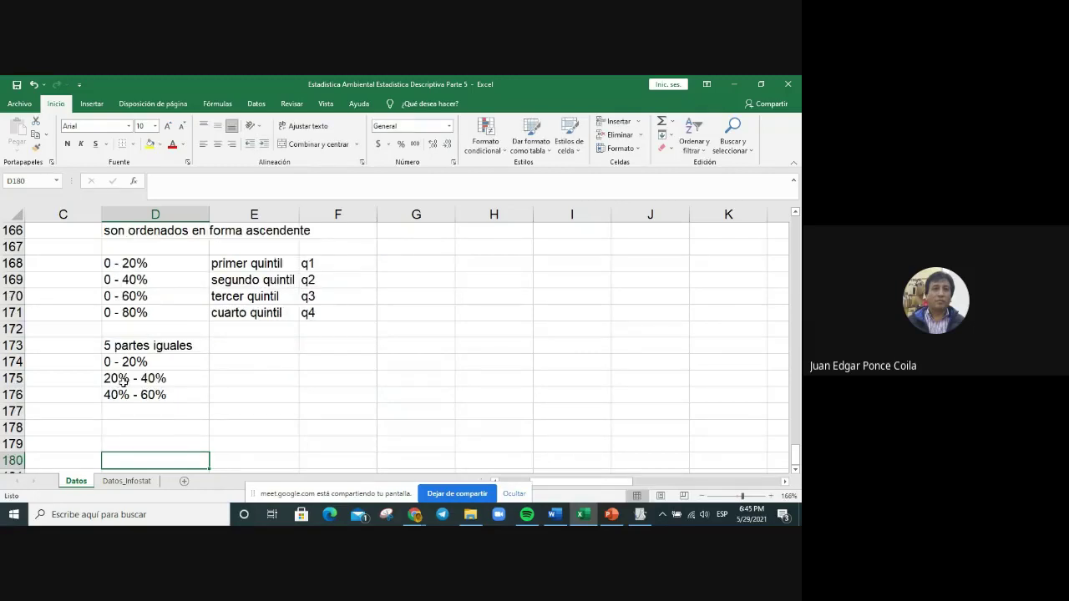
{"action": "left_click", "coordinate": [156, 358]}
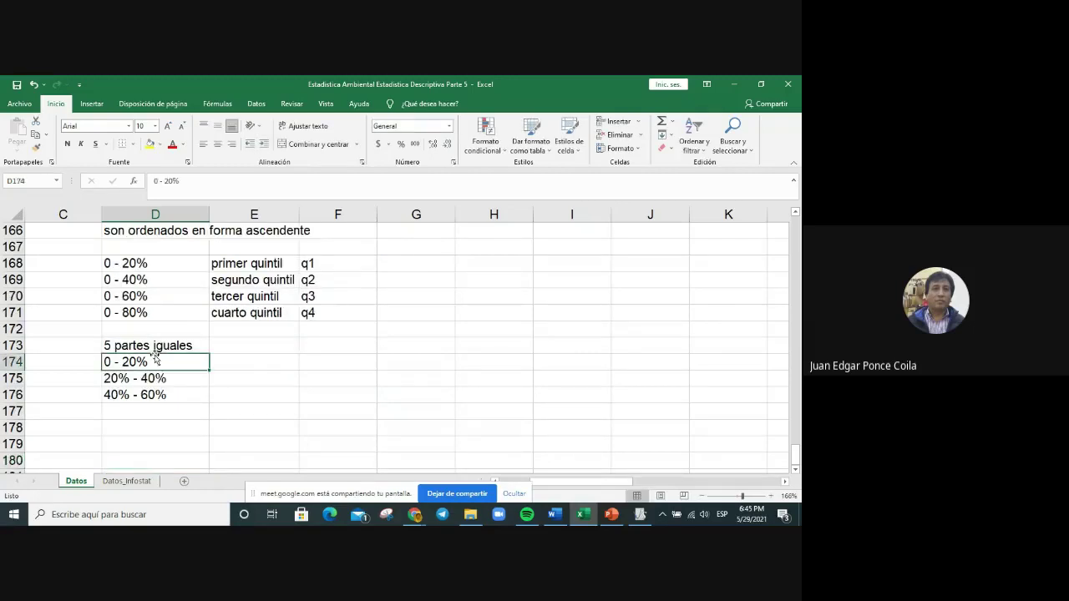
{"action": "left_click", "coordinate": [155, 413]}
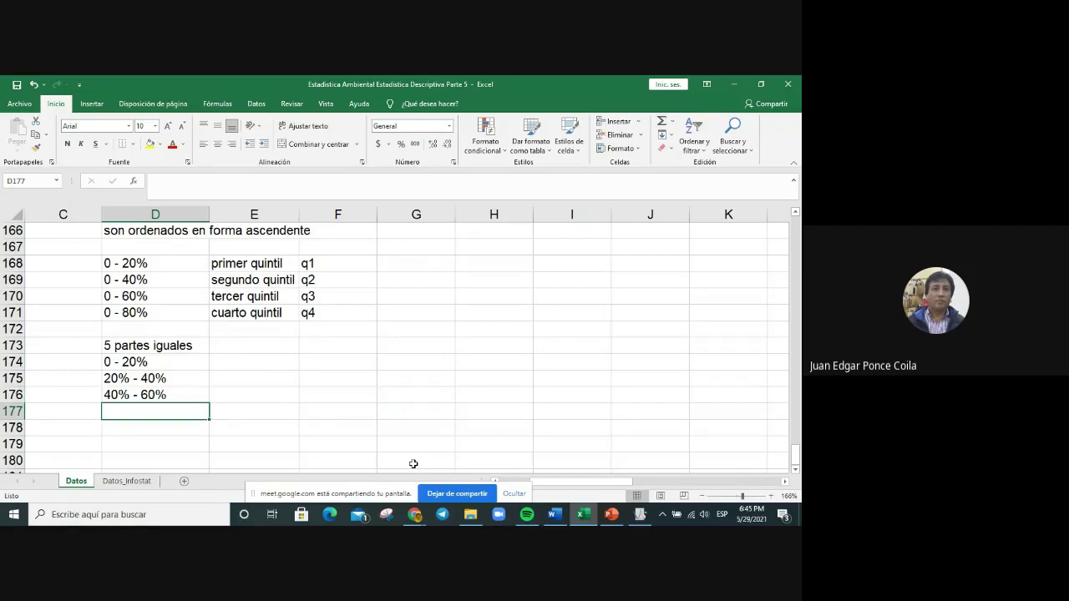
{"action": "type", "text": "60%"}
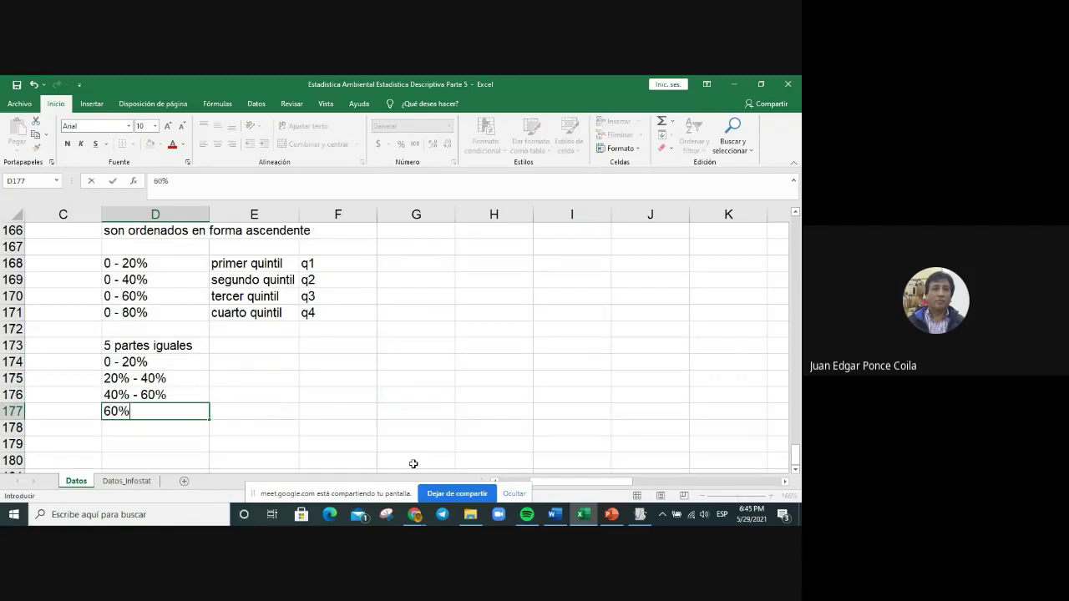
{"action": "type", "text": " - 80%"}
{"action": "key", "text": "Return"}
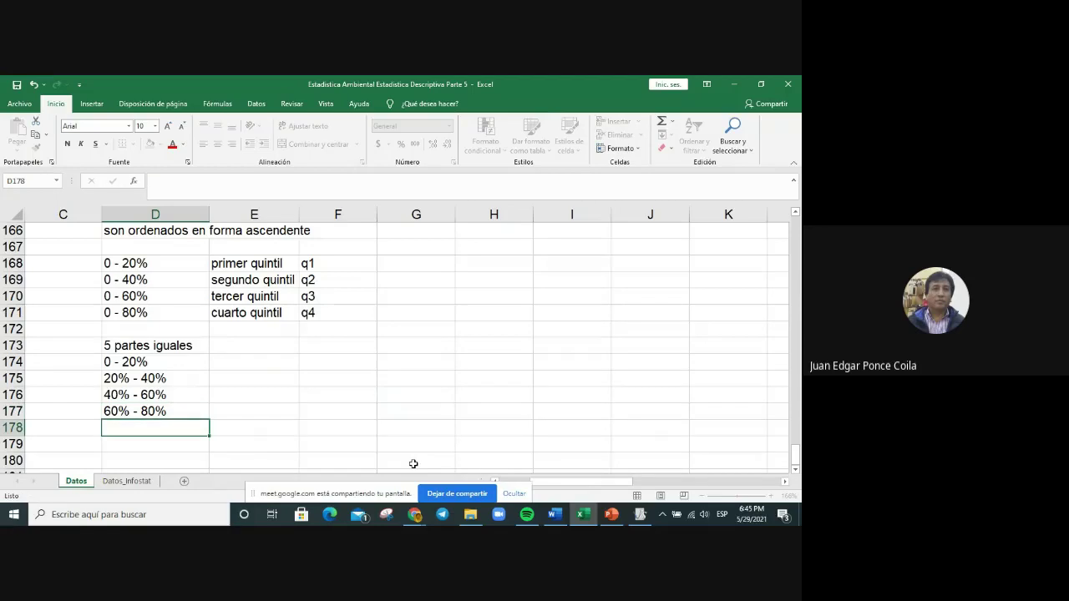
{"action": "type", "text": "80% - 100"}
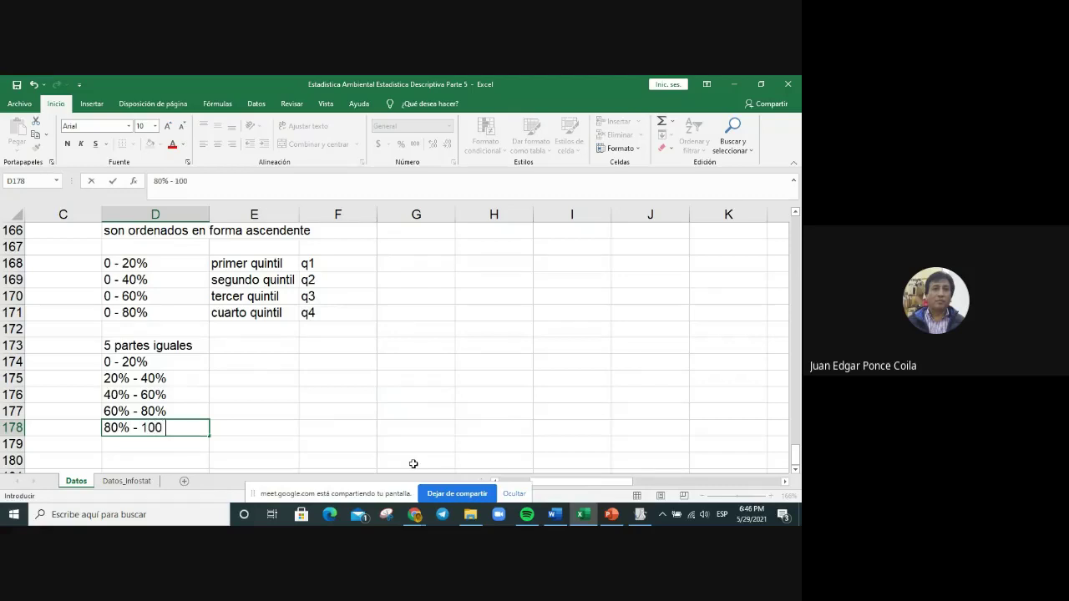
{"action": "type", "text": "%"}
Step: Label the five ranges in E174:E178 as a series from "Parte 1" to "Parte 5"
{"action": "left_click", "coordinate": [267, 369]}
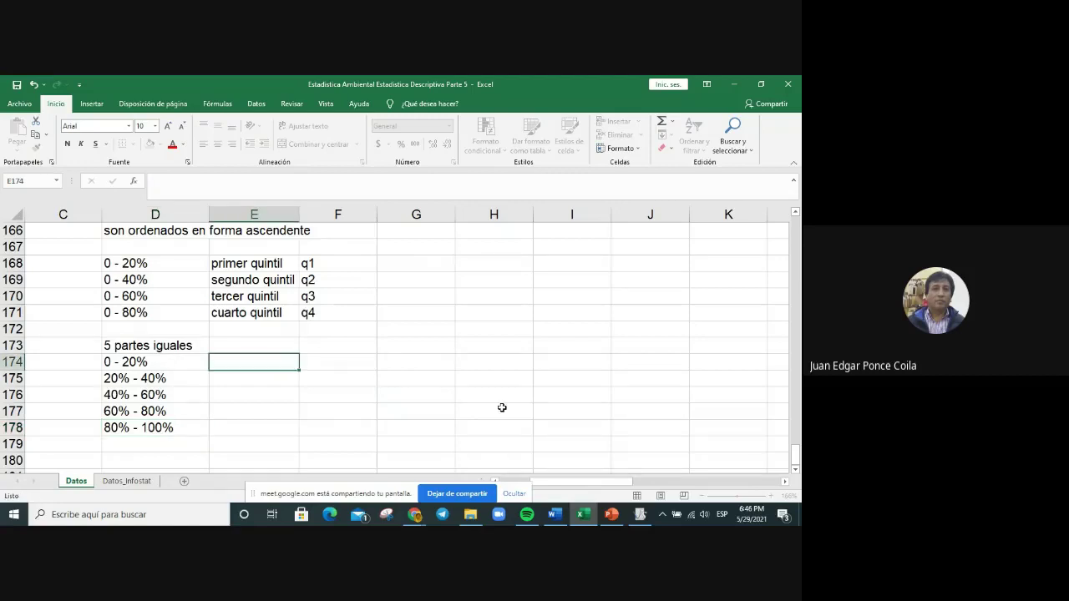
{"action": "type", "text": "Parte 1"}
{"action": "key", "text": "Return"}
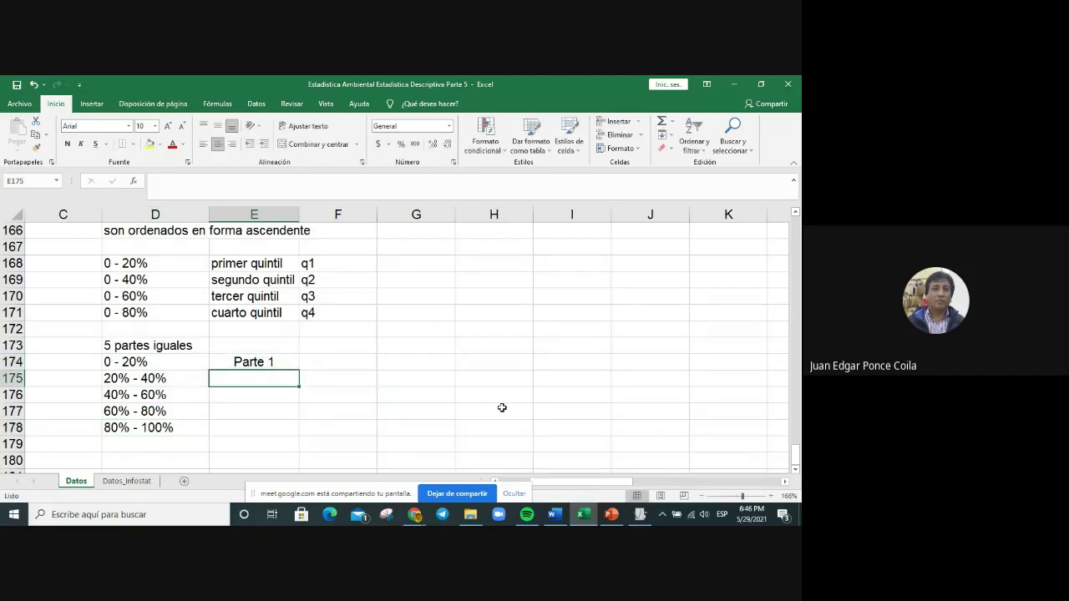
{"action": "left_click", "coordinate": [270, 363]}
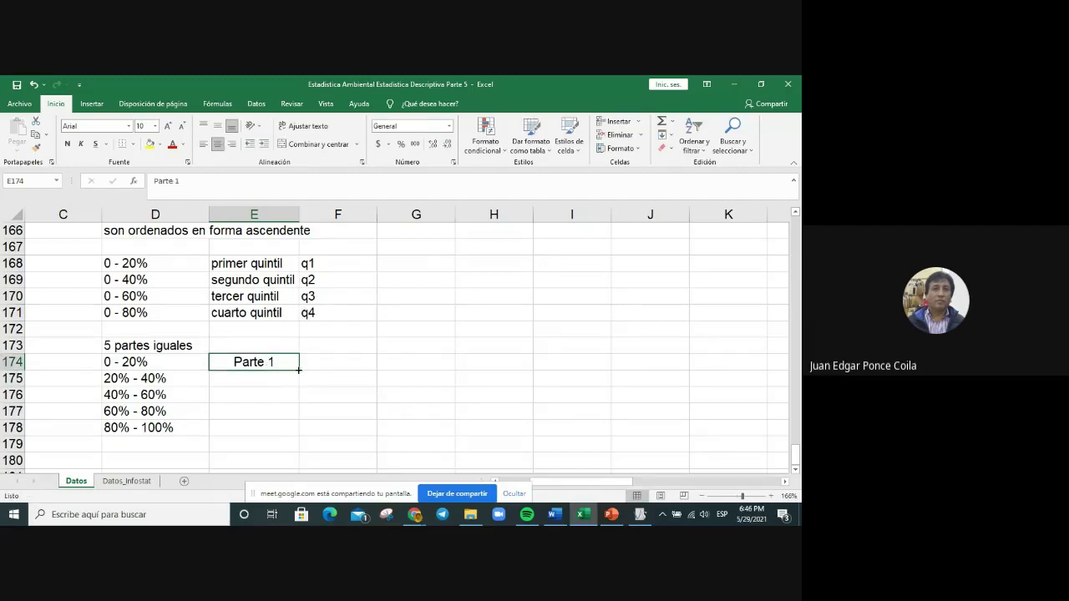
{"action": "left_click_drag", "start_coordinate": [299, 370], "coordinate": [293, 435]}
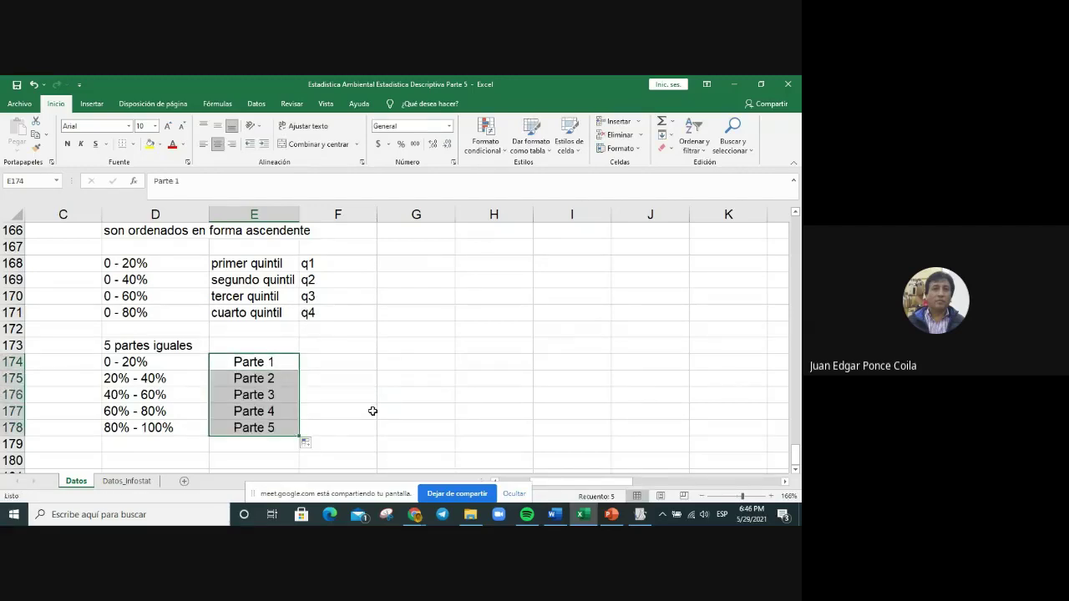
{"action": "left_click", "coordinate": [370, 410]}
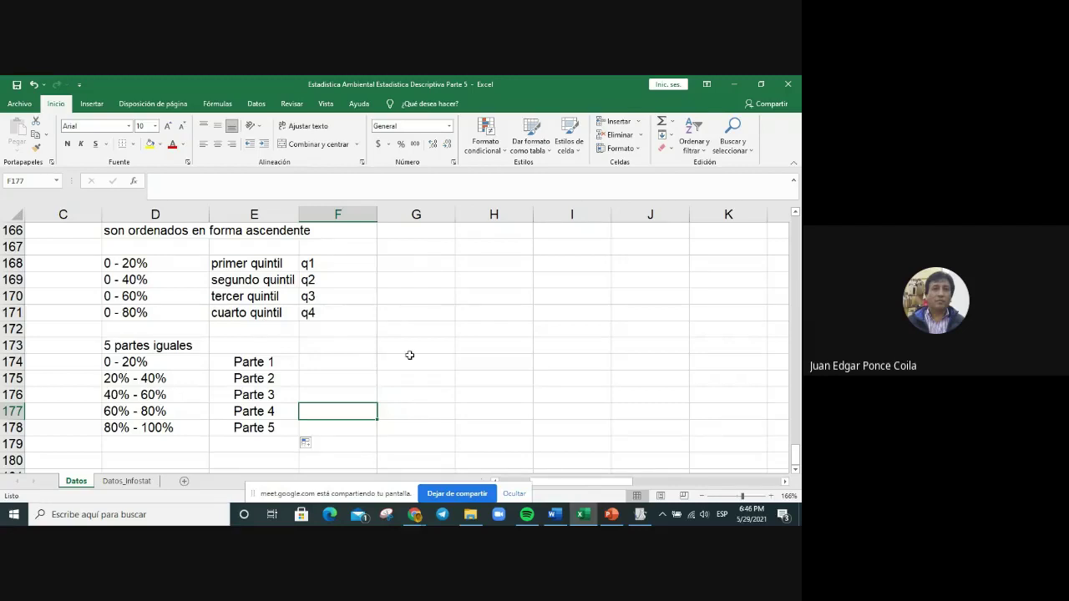
Step: Copy the block about the classes of the quartiles in D146:F149 to D180, below the list of five parts
{"action": "scroll", "coordinate": [409, 356], "scroll_direction": "up", "scroll_amount": 2}
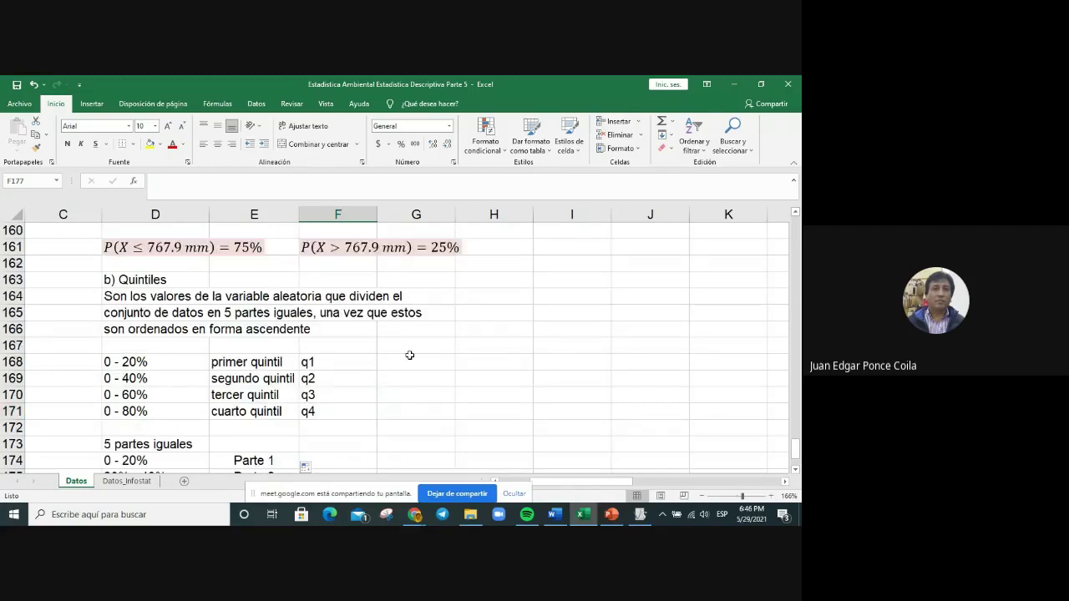
{"action": "scroll", "coordinate": [410, 356], "scroll_direction": "up", "scroll_amount": 1}
{"action": "scroll", "coordinate": [410, 356], "scroll_direction": "down", "scroll_amount": 4}
{"action": "scroll", "coordinate": [409, 356], "scroll_direction": "up", "scroll_amount": 3}
{"action": "scroll", "coordinate": [410, 356], "scroll_direction": "down", "scroll_amount": 2}
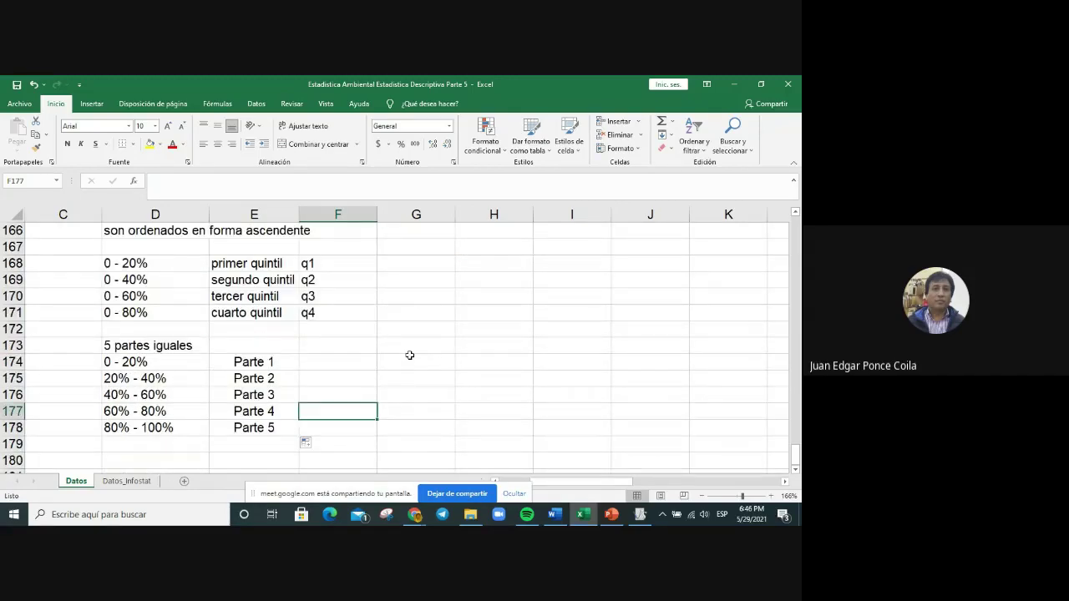
{"action": "scroll", "coordinate": [384, 369], "scroll_direction": "up", "scroll_amount": 7}
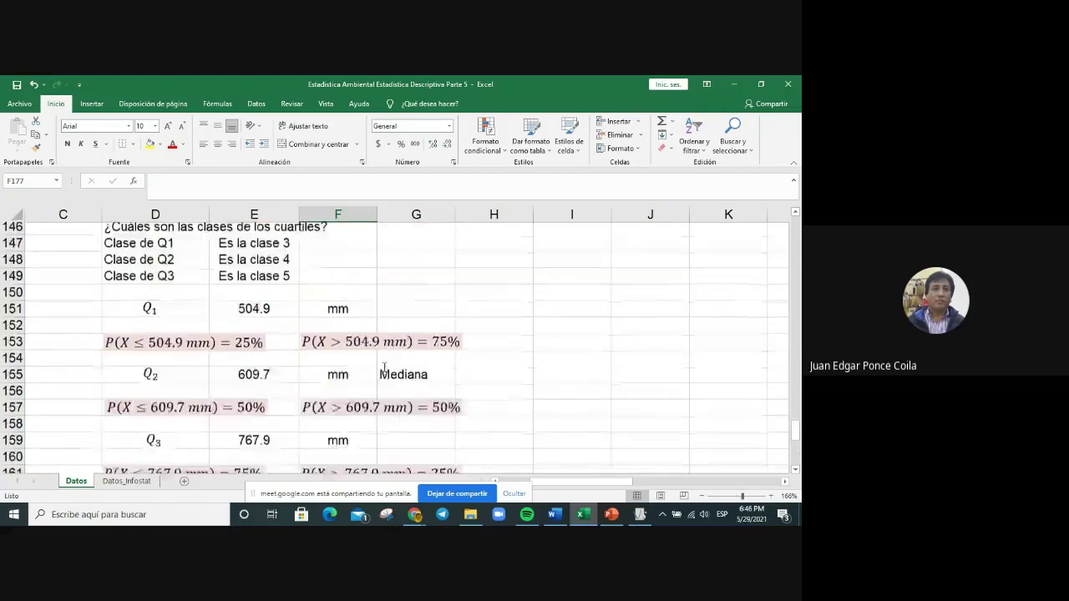
{"action": "scroll", "coordinate": [384, 369], "scroll_direction": "up", "scroll_amount": 2}
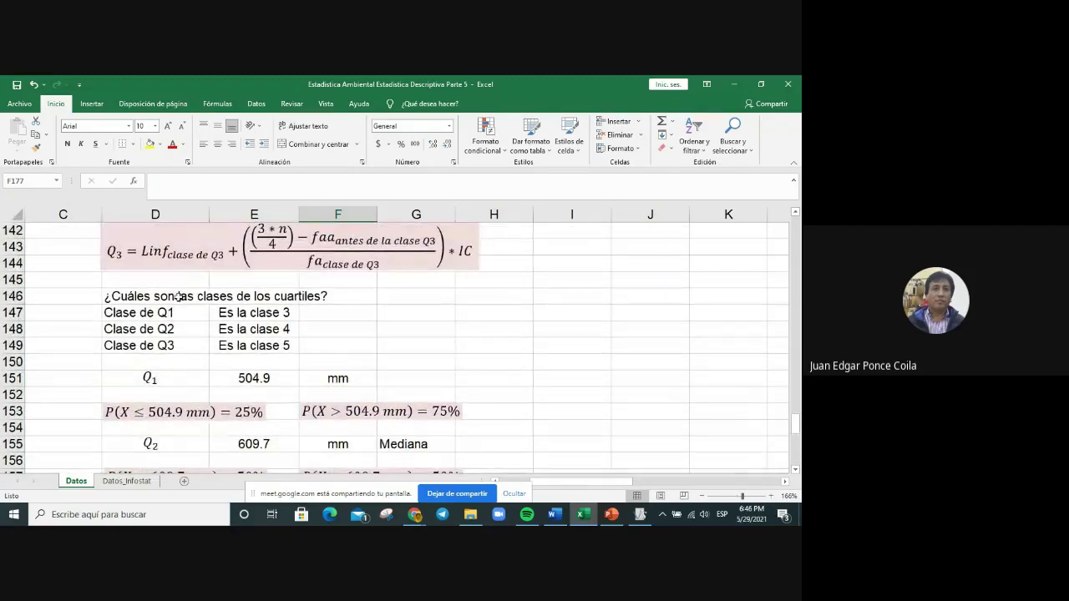
{"action": "left_click_drag", "start_coordinate": [121, 296], "coordinate": [306, 354]}
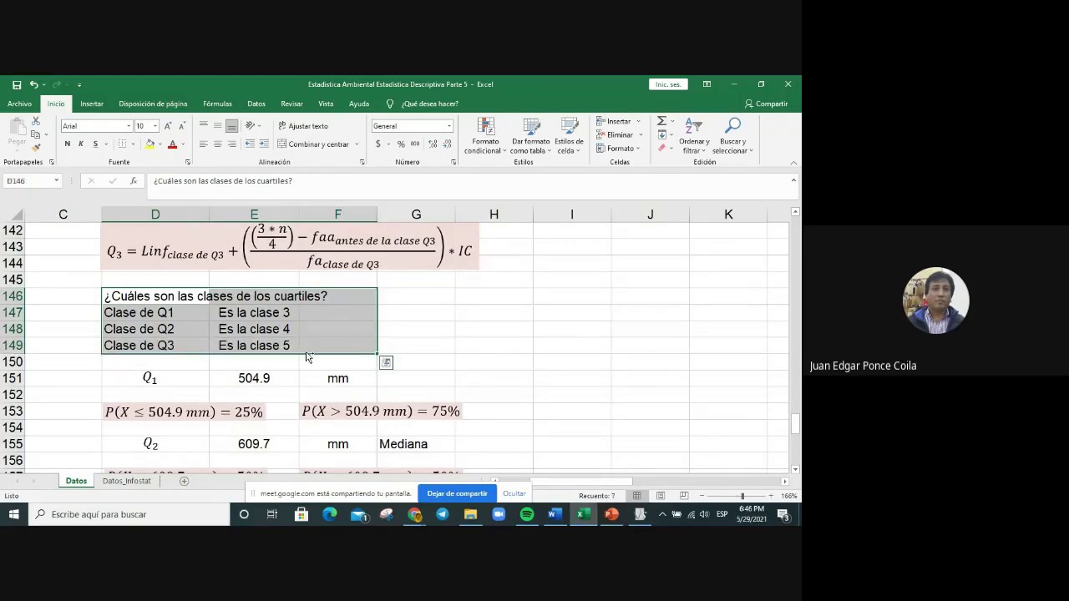
{"action": "key", "text": "ctrl+c"}
{"action": "scroll", "coordinate": [305, 334], "scroll_direction": "down", "scroll_amount": 10}
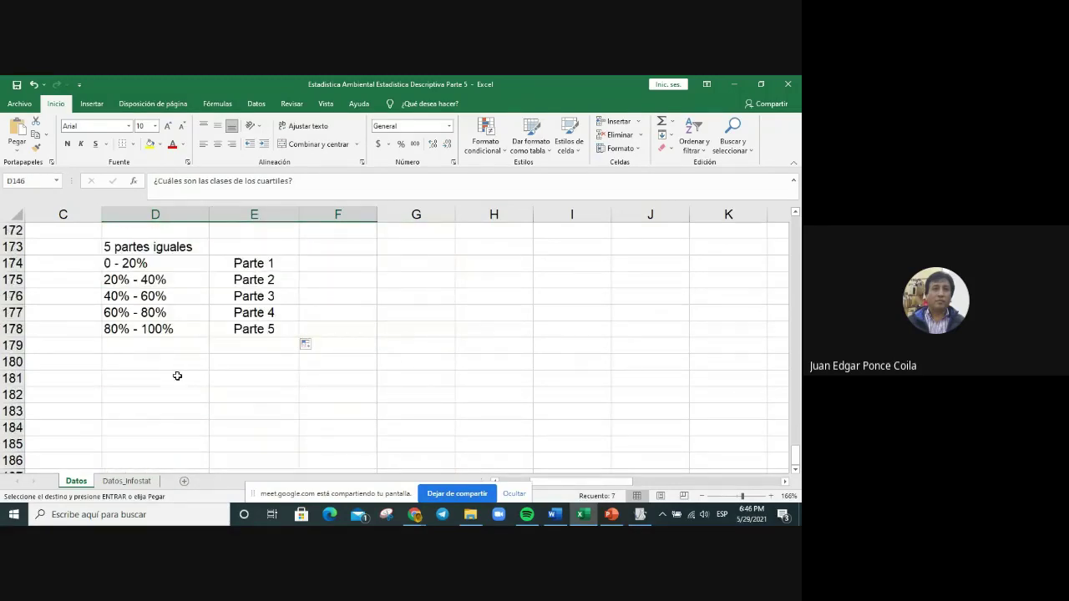
{"action": "left_click", "coordinate": [156, 366]}
{"action": "key", "text": "ctrl+v"}
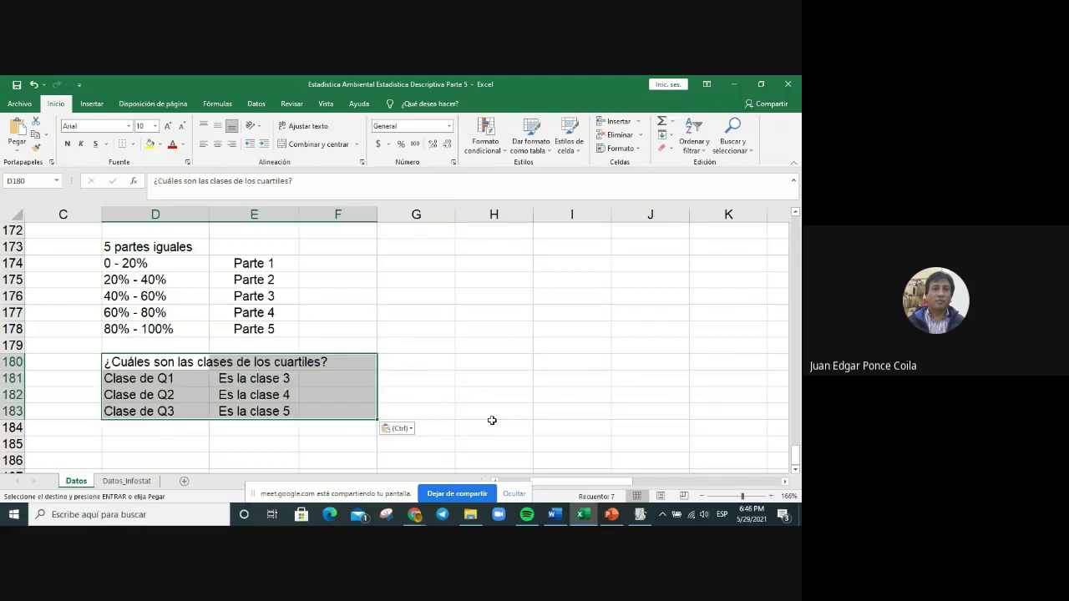
Step: Reword the copied question in D180 to "¿Cuáles son las clases de los quintiles?"
{"action": "left_click", "coordinate": [141, 359]}
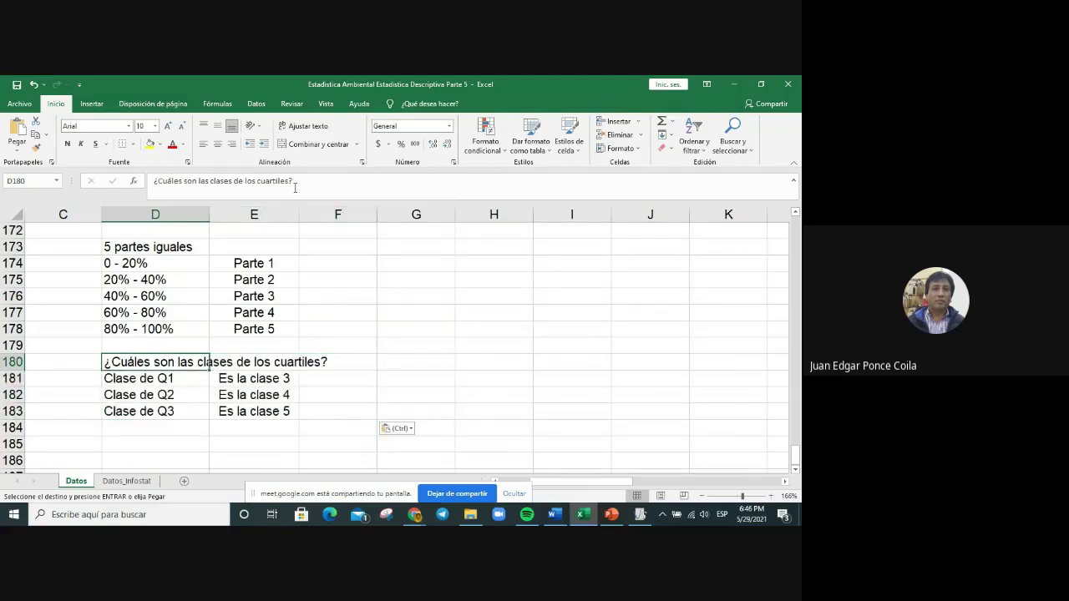
{"action": "left_click", "coordinate": [263, 180]}
{"action": "type", "text": "qui"}
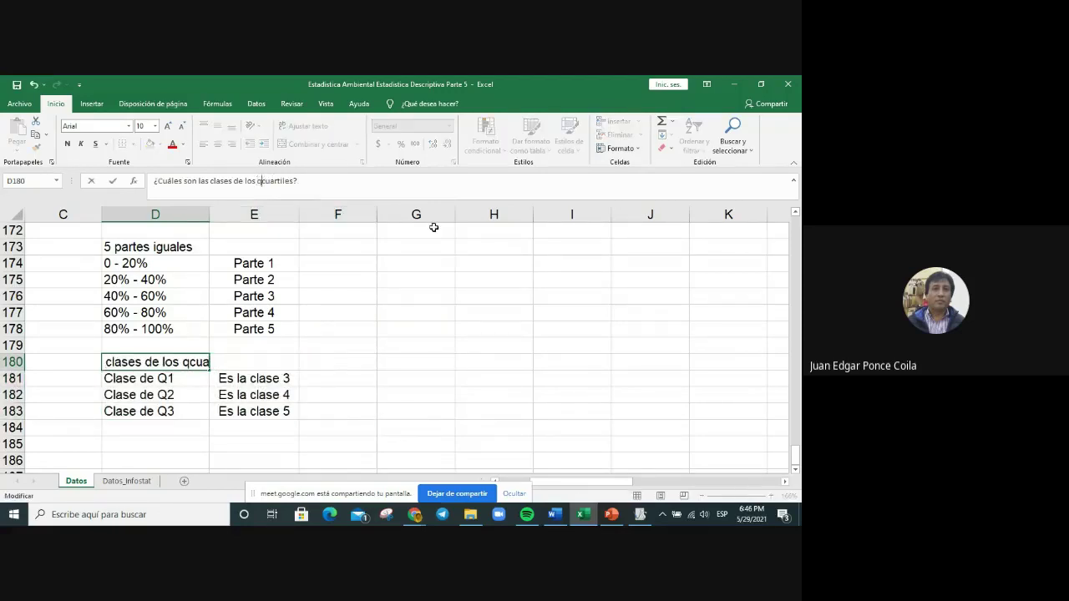
{"action": "type", "text": "ntiles"}
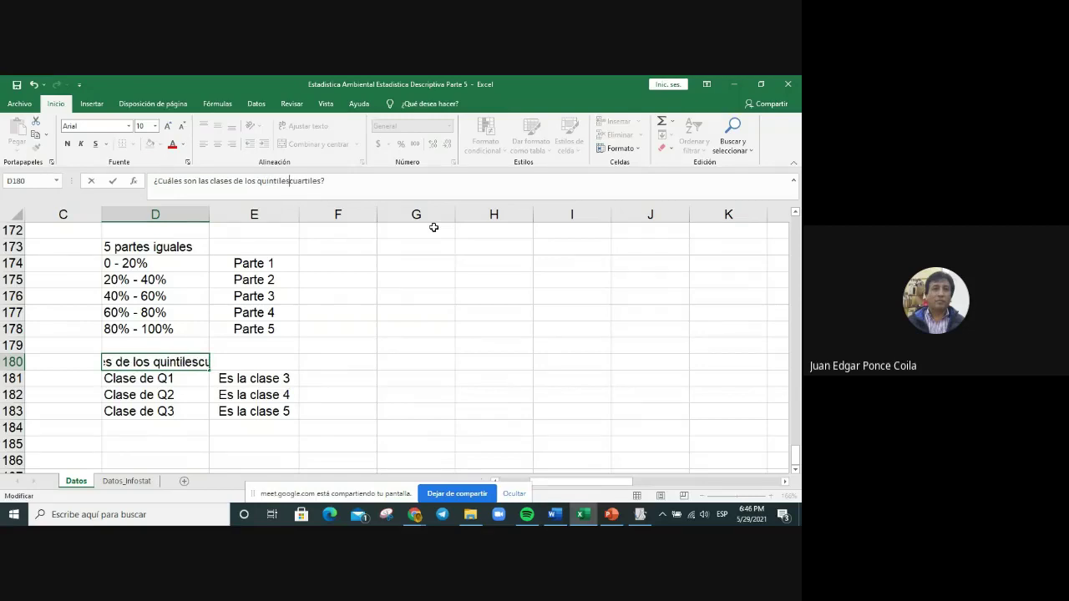
{"action": "key", "text": "Delete"}
{"action": "key", "text": "Delete"}
{"action": "key", "text": "Delete"}
{"action": "key", "text": "Delete"}
{"action": "key", "text": "Delete"}
{"action": "key", "text": "Delete"}
{"action": "key", "text": "Delete"}
{"action": "key", "text": "Delete"}
{"action": "key", "text": "Delete"}
{"action": "left_click", "coordinate": [176, 410]}
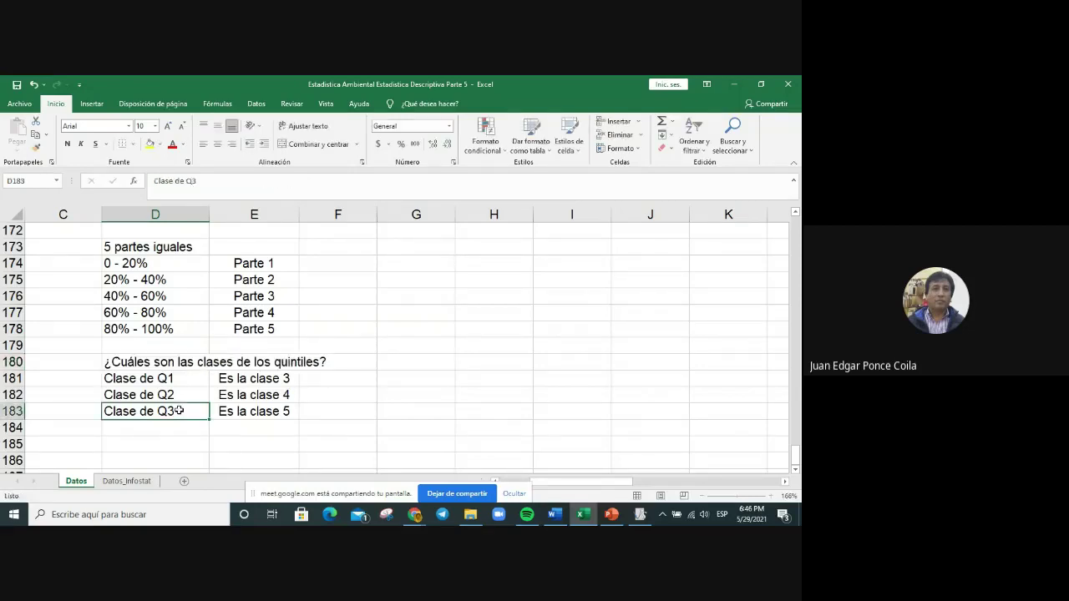
Step: Relabel the first two class rows in D181 and D182 as "Clase de q1" and "Clase de q2"
{"action": "left_click", "coordinate": [134, 378]}
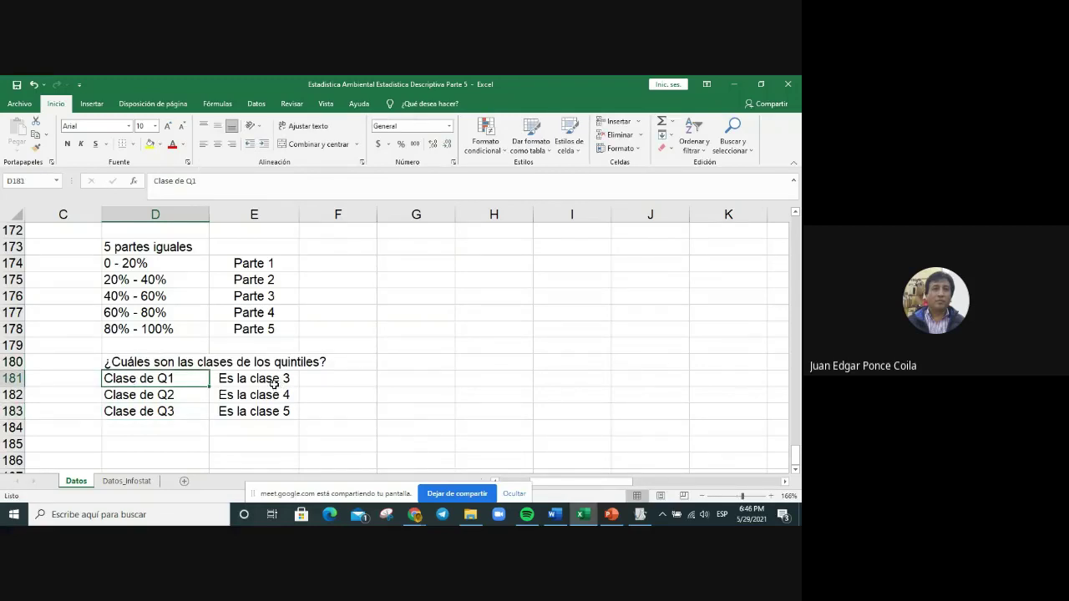
{"action": "key", "text": "F2"}
{"action": "key", "text": "BackSpace"}
{"action": "key", "text": "BackSpace"}
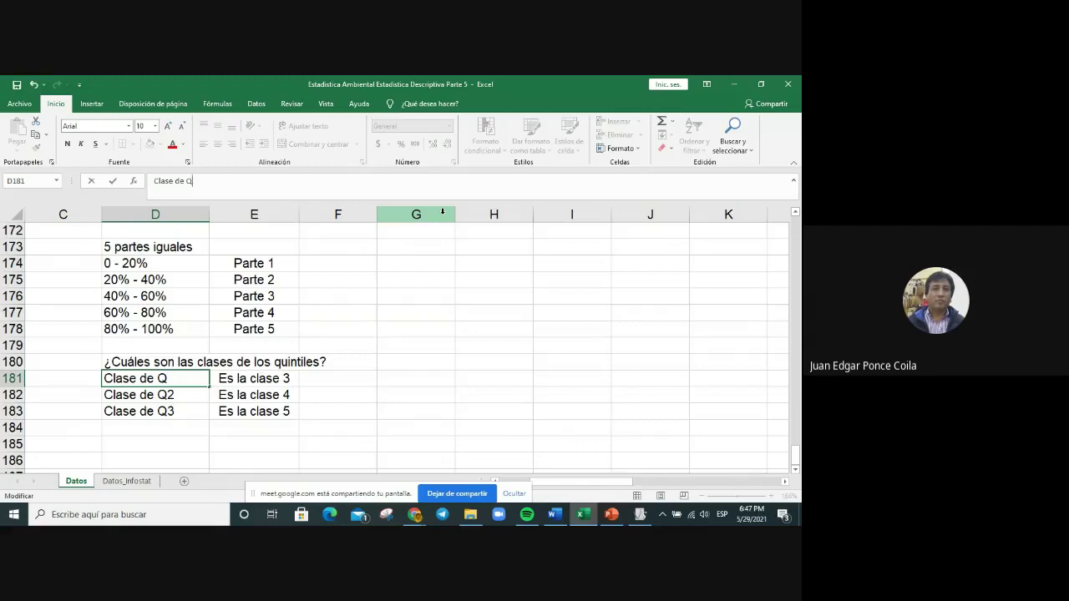
{"action": "type", "text": "q1"}
{"action": "key", "text": "Return"}
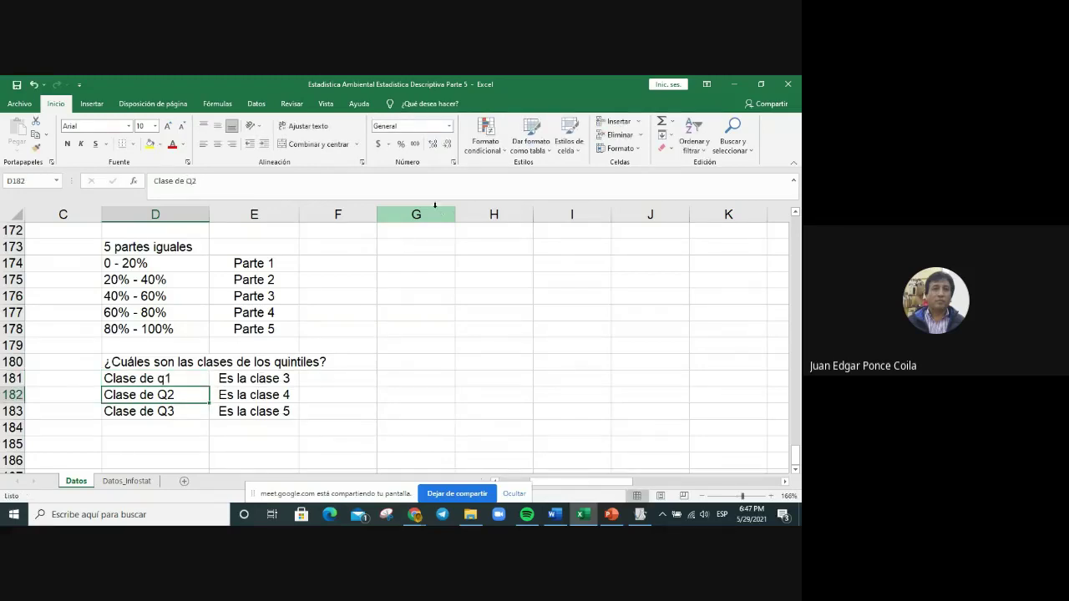
{"action": "left_click", "coordinate": [218, 182]}
{"action": "key", "text": "BackSpace"}
{"action": "key", "text": "BackSpace"}
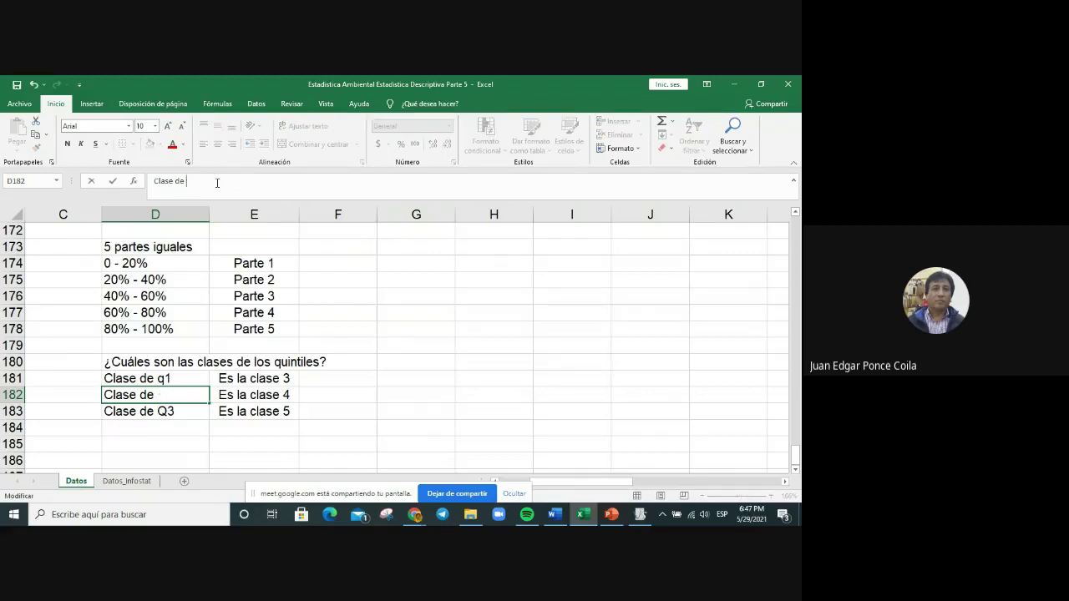
{"action": "type", "text": "q2"}
{"action": "key", "text": "Return"}
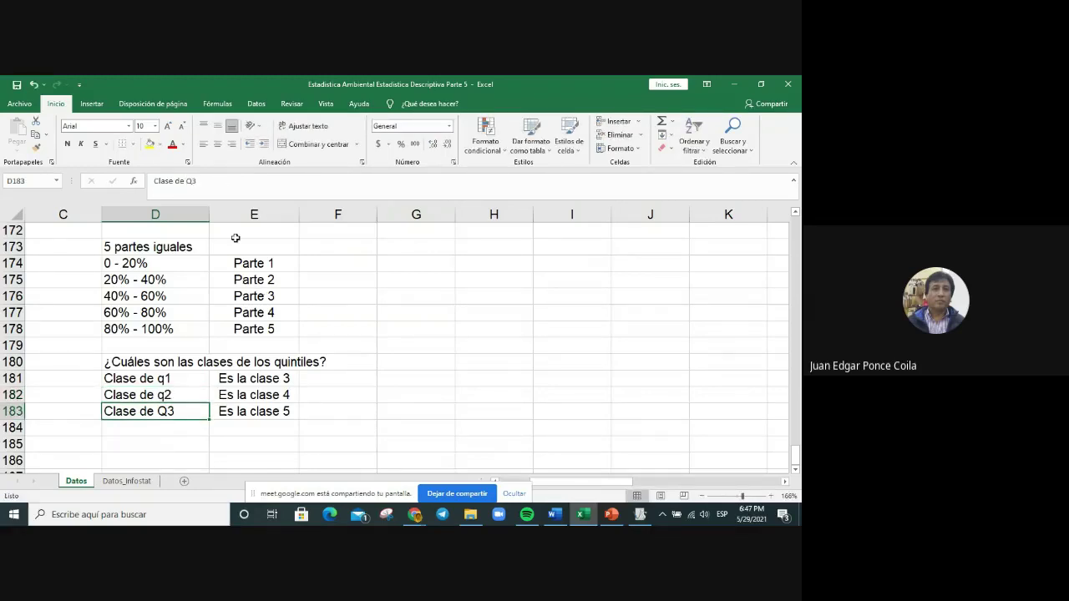
Step: Relabel the third class row in D183 as "Clase de q3"
{"action": "left_click", "coordinate": [236, 190]}
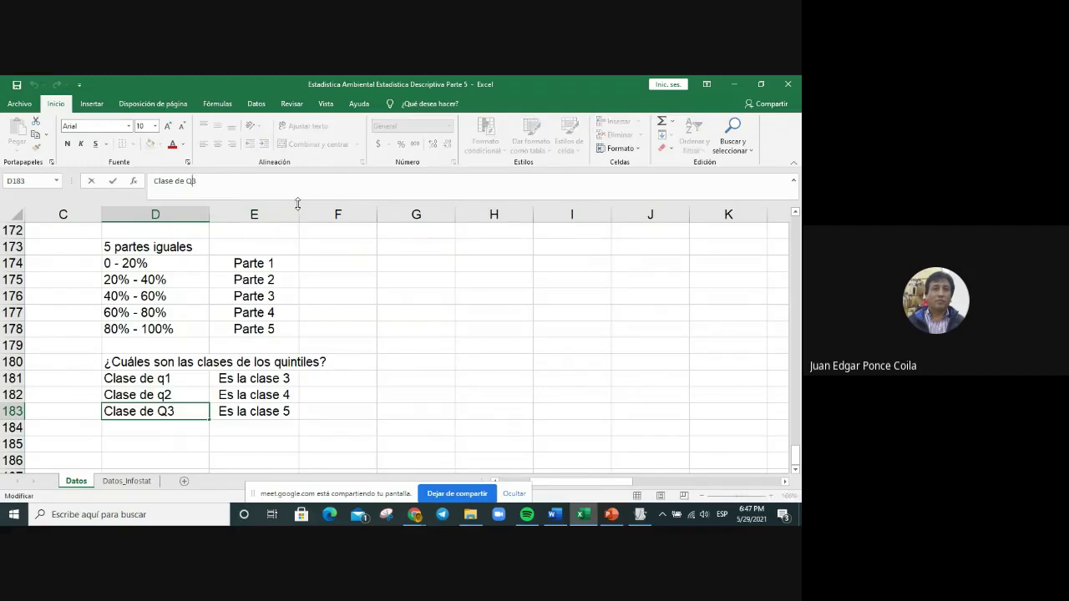
{"action": "key", "text": "BackSpace"}
{"action": "type", "text": "q"}
{"action": "key", "text": "Return"}
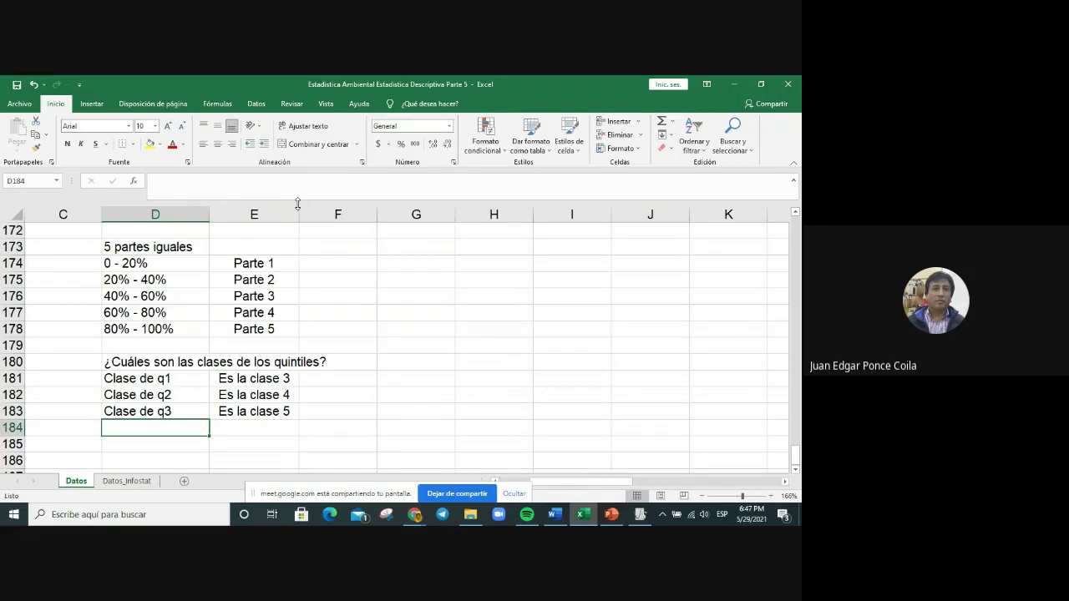
Step: Add a fourth class row labelled "Clase de q4" in D184
{"action": "type", "text": "Clas"}
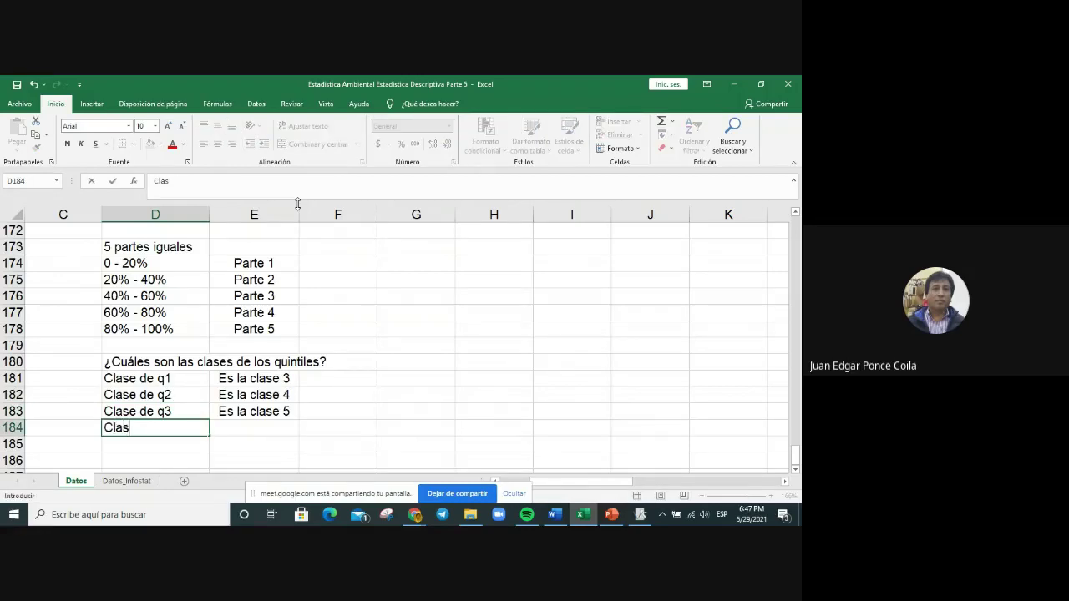
{"action": "type", "text": "e de q4"}
{"action": "key", "text": "Tab"}
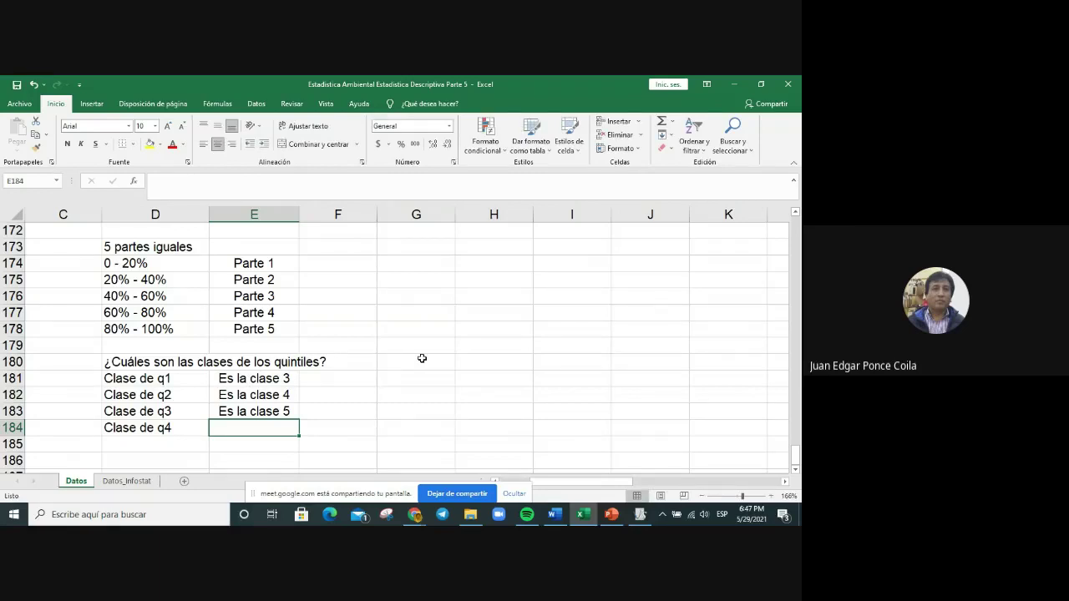
Step: Remove the yellow fill from the cumulative relative frequency intervals in N14:N16 of the frequency table
{"action": "scroll", "coordinate": [427, 358], "scroll_direction": "up", "scroll_amount": 5}
{"action": "scroll", "coordinate": [427, 359], "scroll_direction": "up", "scroll_amount": 20}
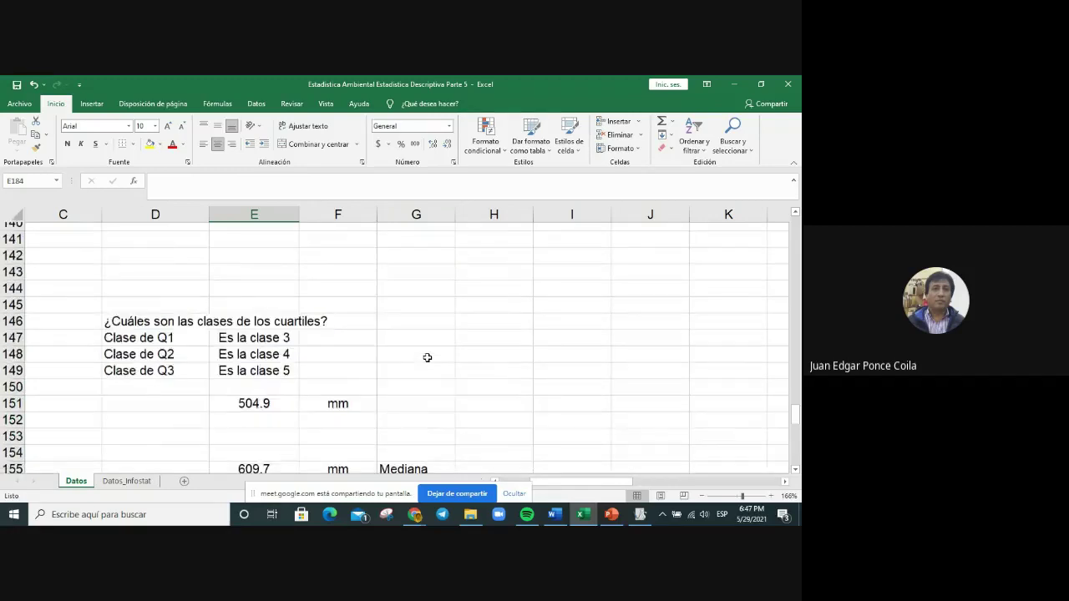
{"action": "scroll", "coordinate": [427, 359], "scroll_direction": "up", "scroll_amount": 20}
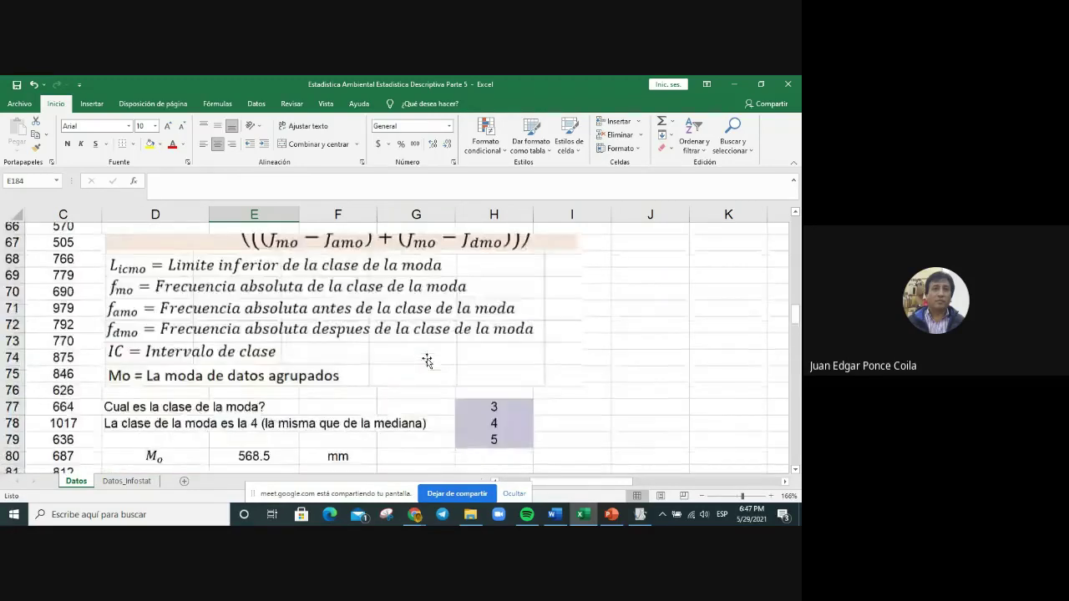
{"action": "scroll", "coordinate": [427, 360], "scroll_direction": "down", "scroll_amount": 2}
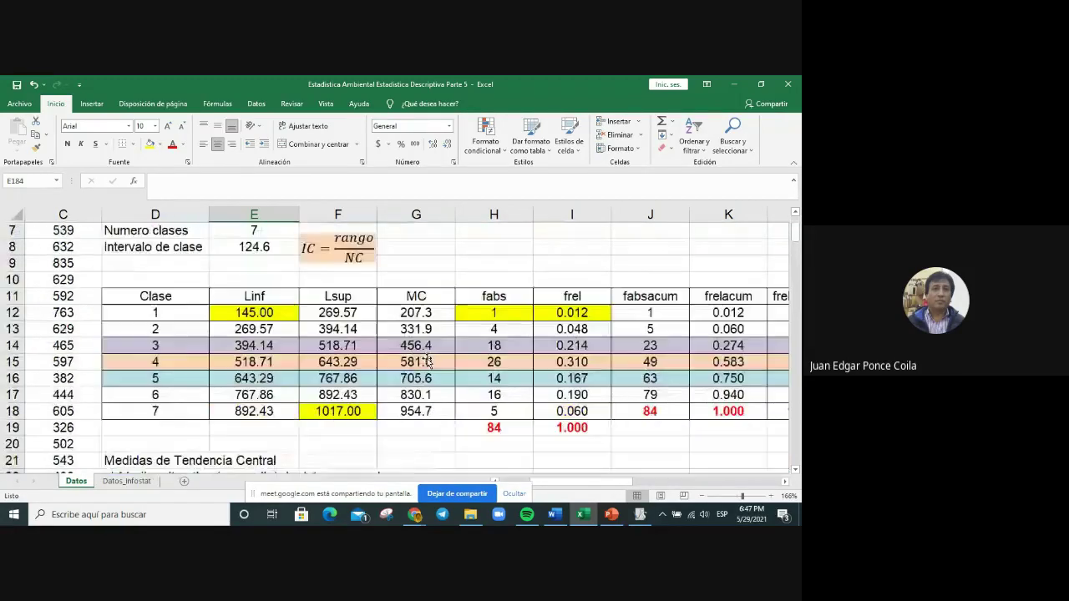
{"action": "left_click_drag", "start_coordinate": [612, 486], "coordinate": [716, 492]}
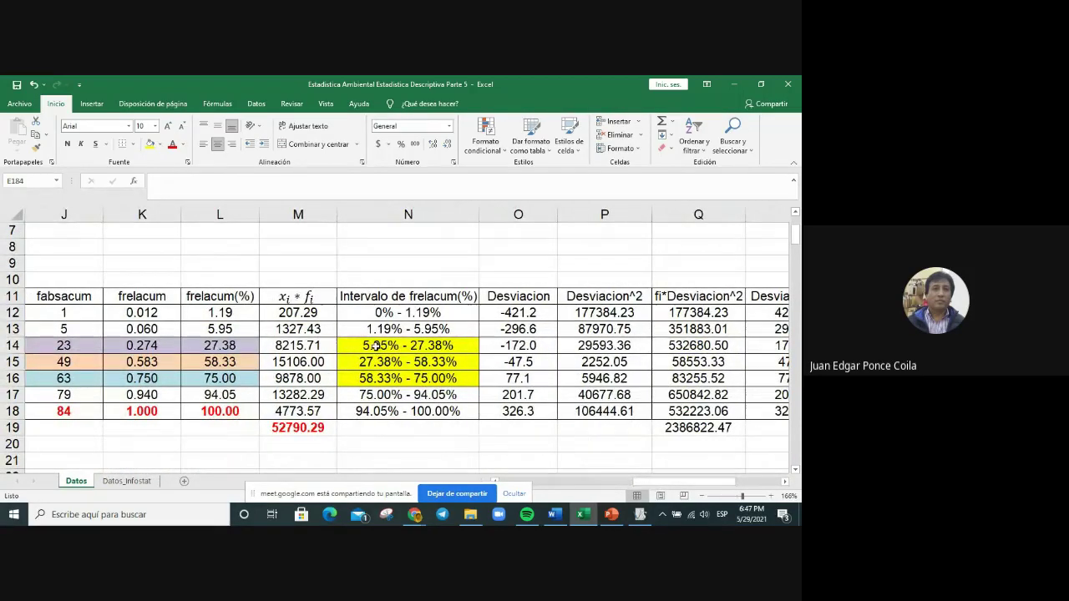
{"action": "left_click", "coordinate": [382, 313]}
{"action": "left_click", "coordinate": [384, 330]}
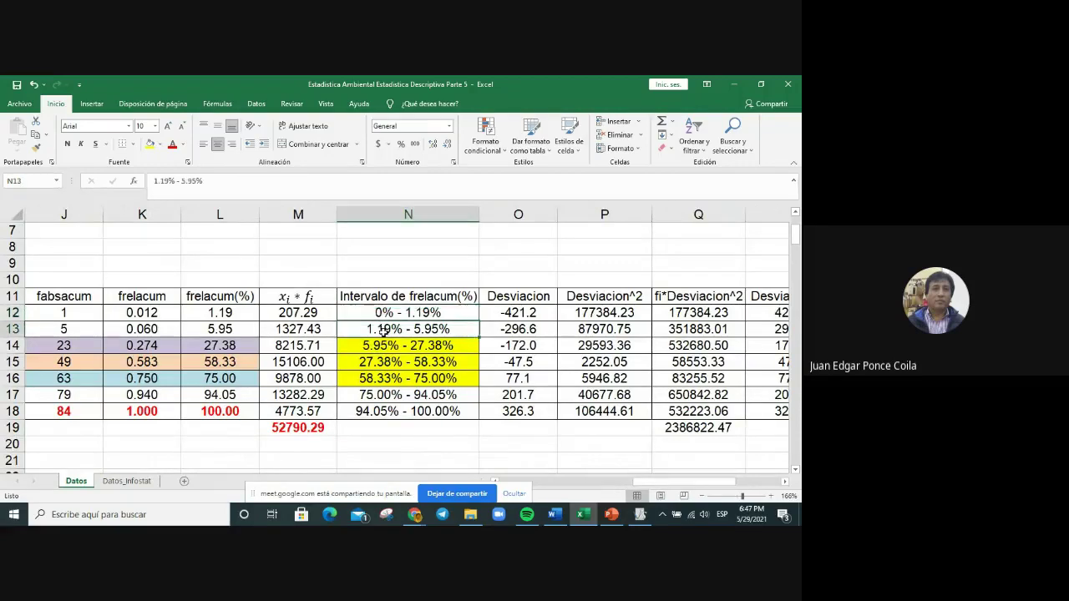
{"action": "left_click", "coordinate": [383, 348]}
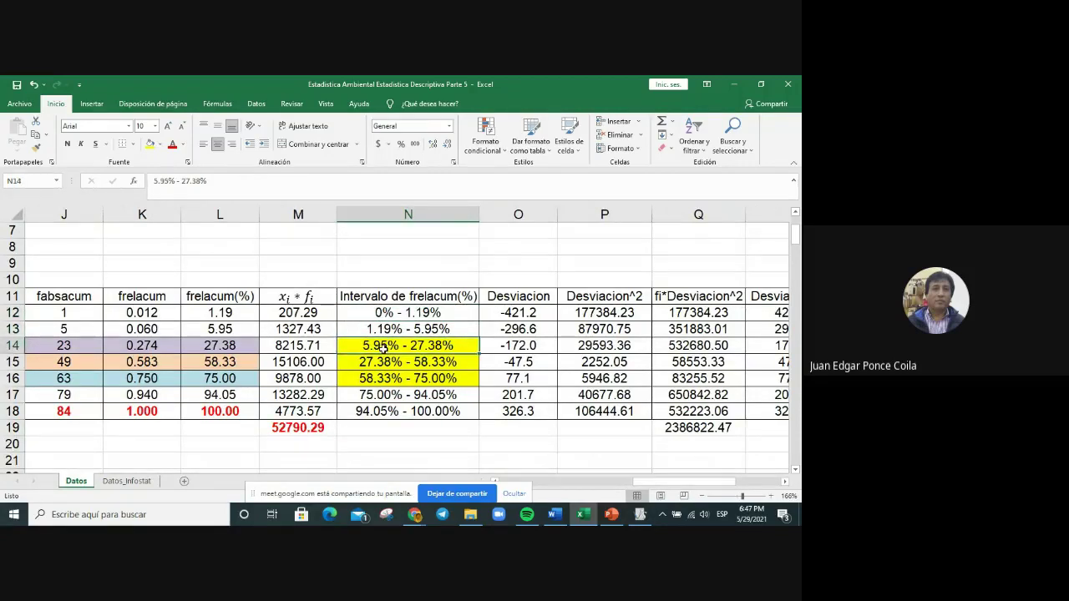
{"action": "left_click_drag", "start_coordinate": [382, 347], "coordinate": [383, 381]}
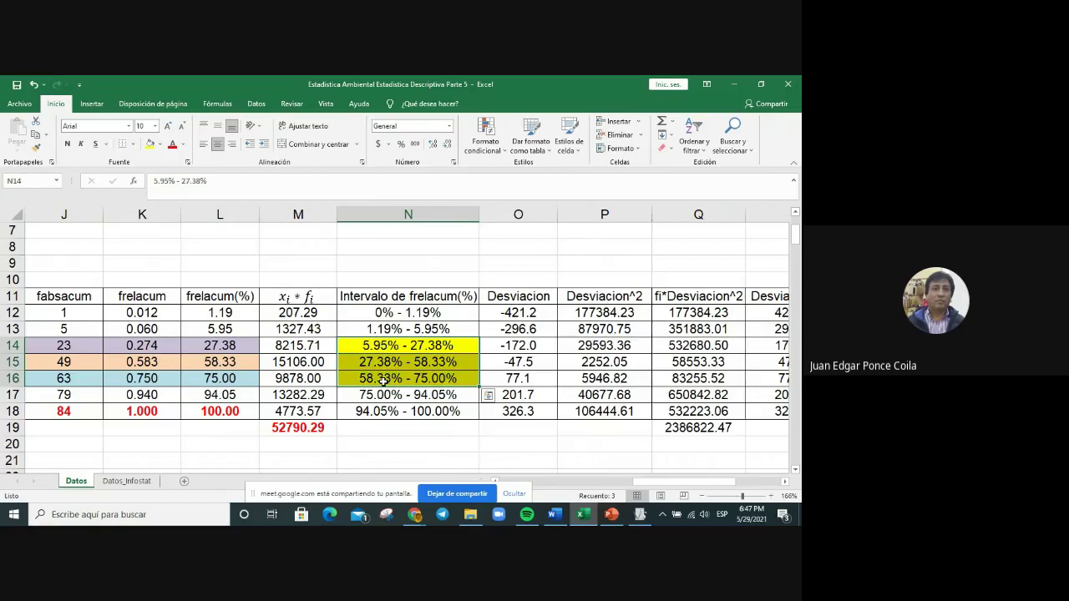
{"action": "left_click", "coordinate": [160, 144]}
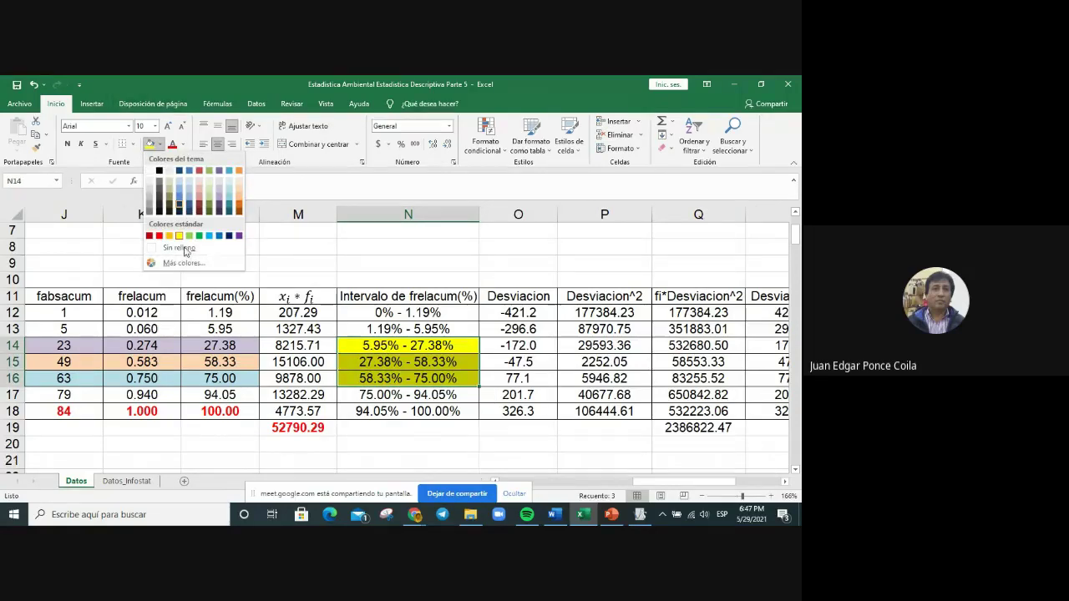
{"action": "left_click", "coordinate": [182, 249]}
{"action": "left_click", "coordinate": [185, 248]}
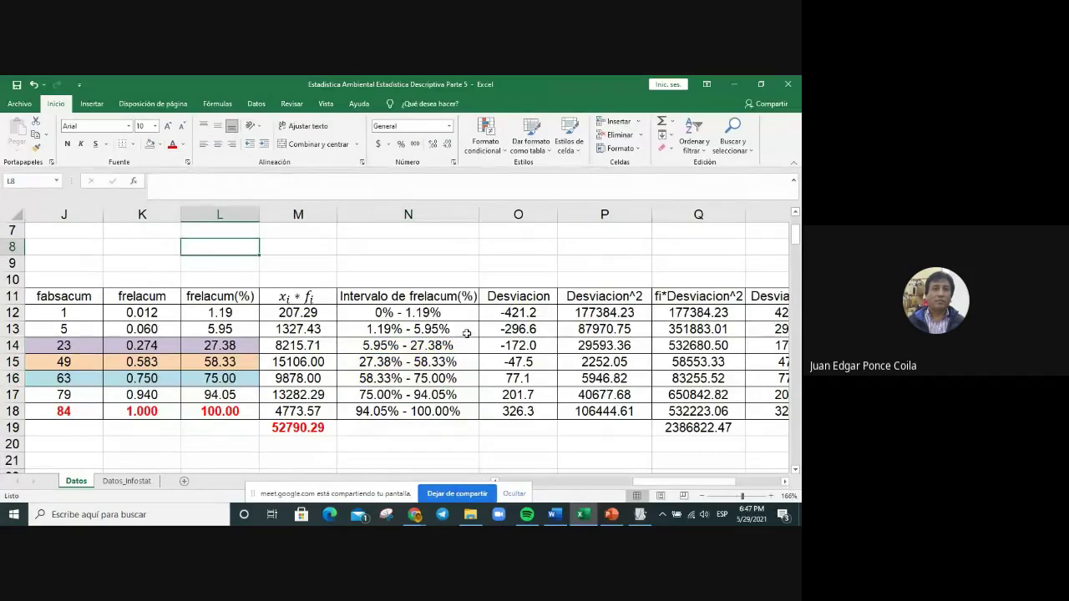
Step: Shade the cumulative relative frequency intervals in N14, N15, N16 and N17 light green to mark the quintile classes
{"action": "left_click", "coordinate": [363, 345]}
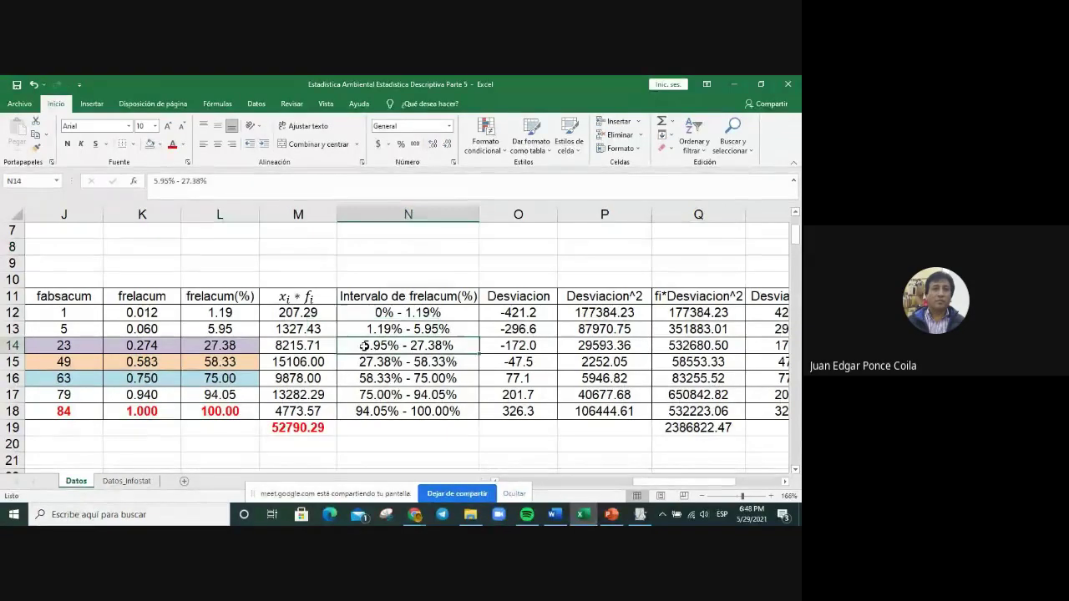
{"action": "left_click", "coordinate": [159, 145]}
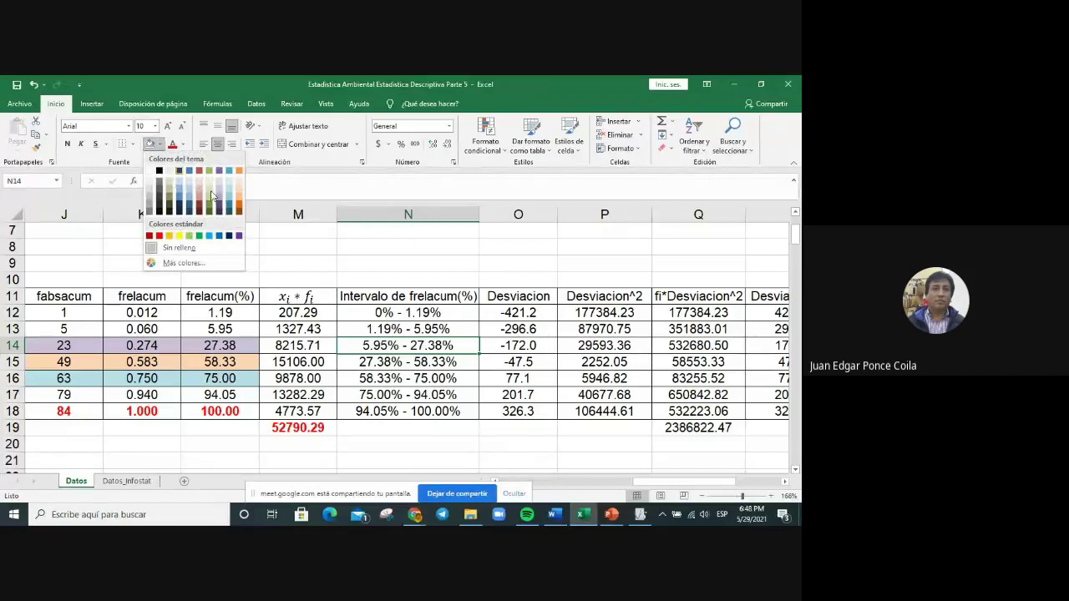
{"action": "left_click", "coordinate": [211, 196]}
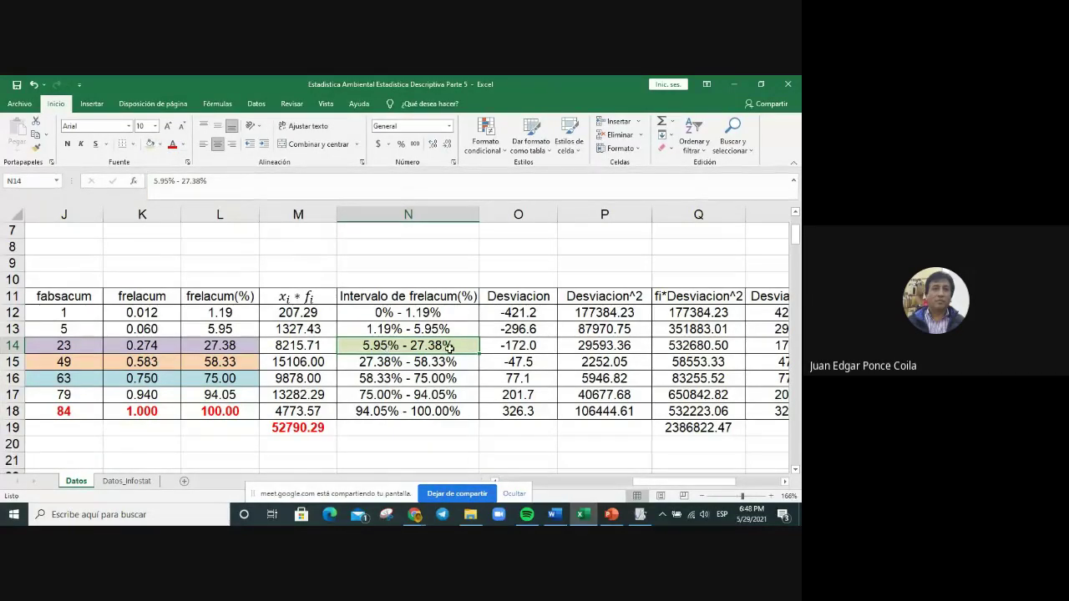
{"action": "left_click", "coordinate": [404, 364]}
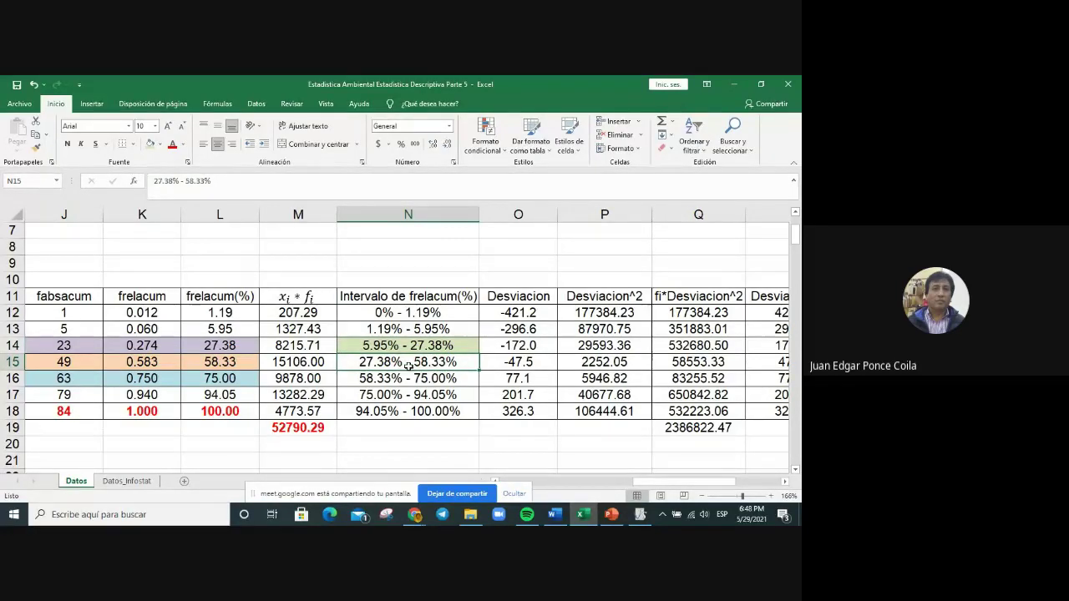
{"action": "left_click", "coordinate": [151, 146]}
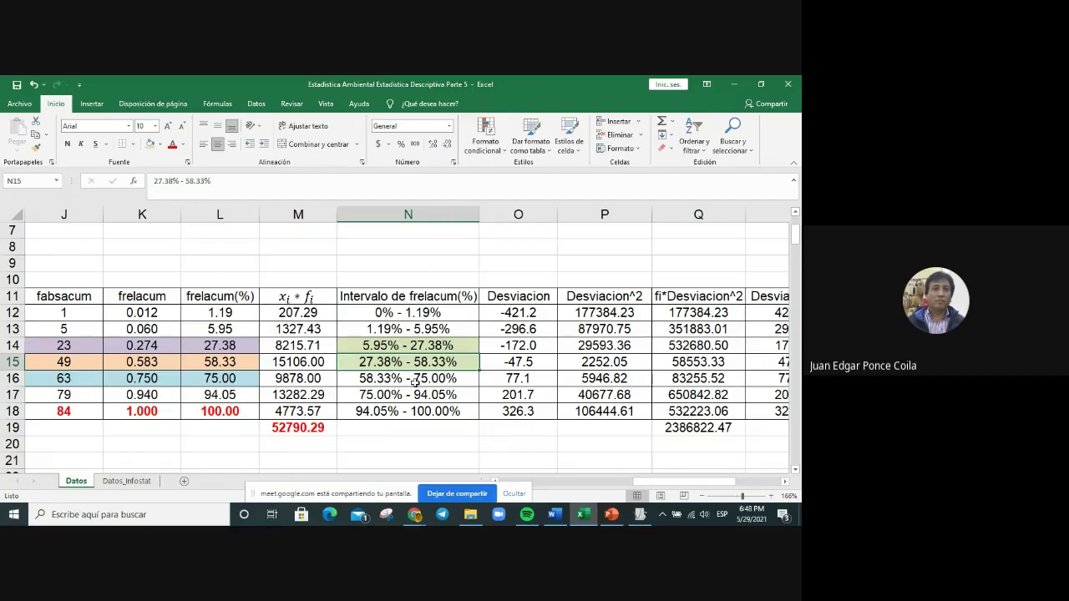
{"action": "left_click", "coordinate": [381, 380]}
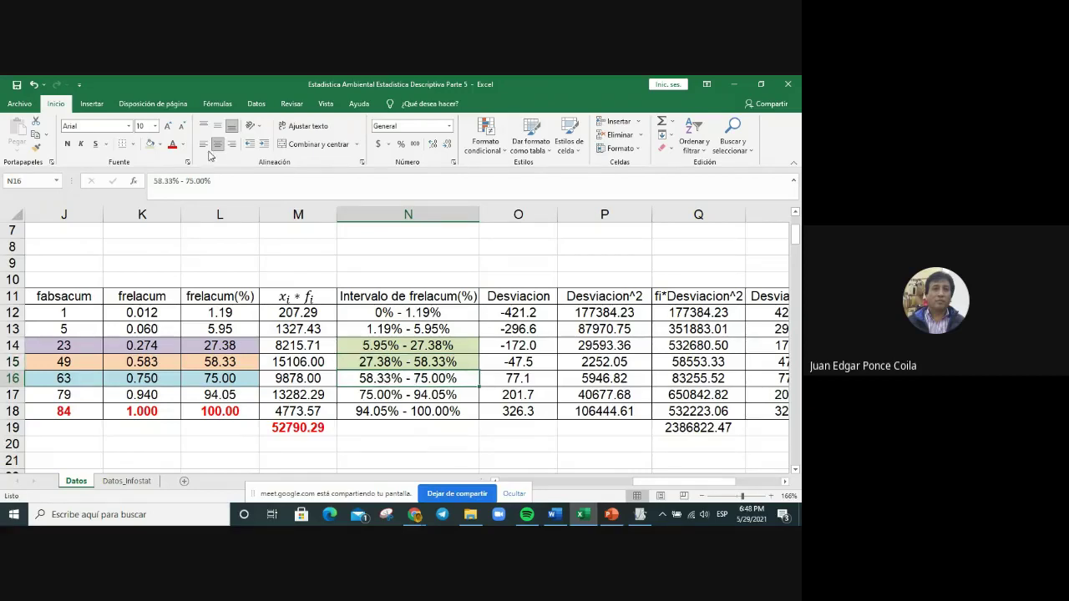
{"action": "left_click", "coordinate": [150, 144]}
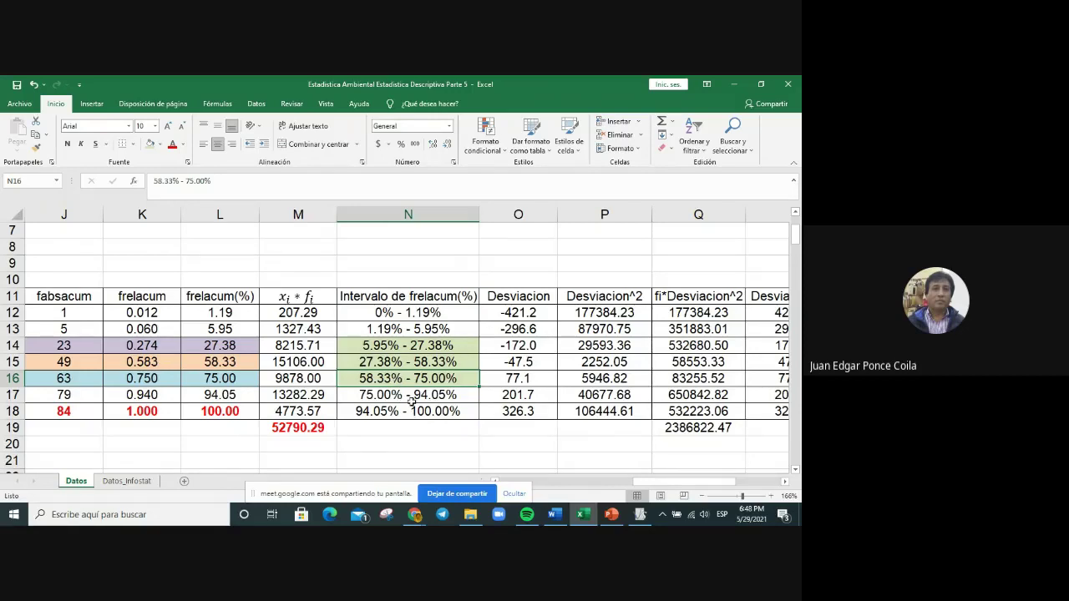
{"action": "left_click", "coordinate": [413, 400]}
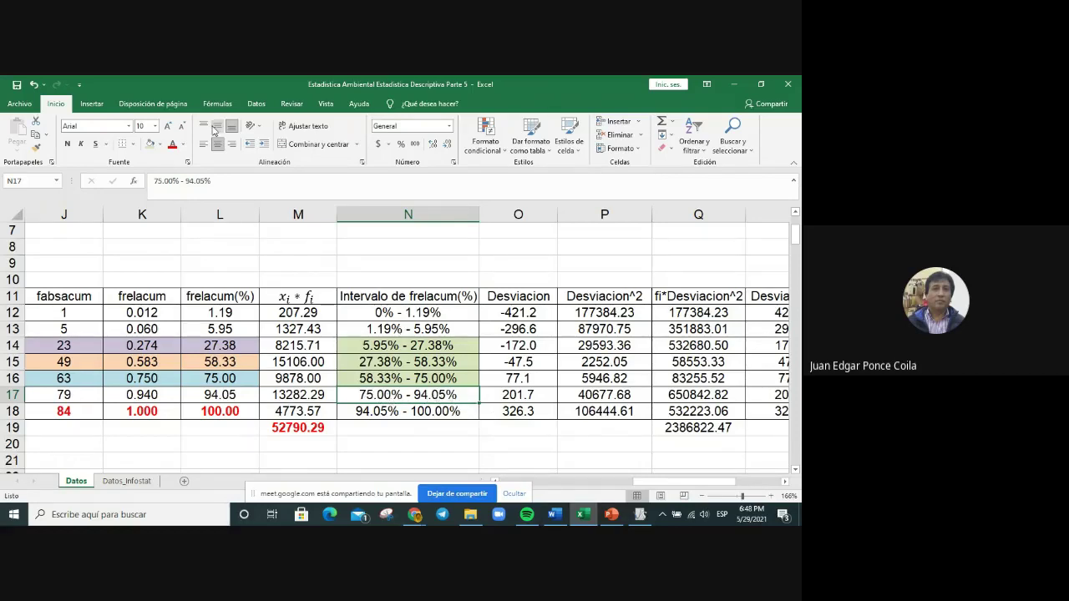
{"action": "left_click", "coordinate": [150, 143]}
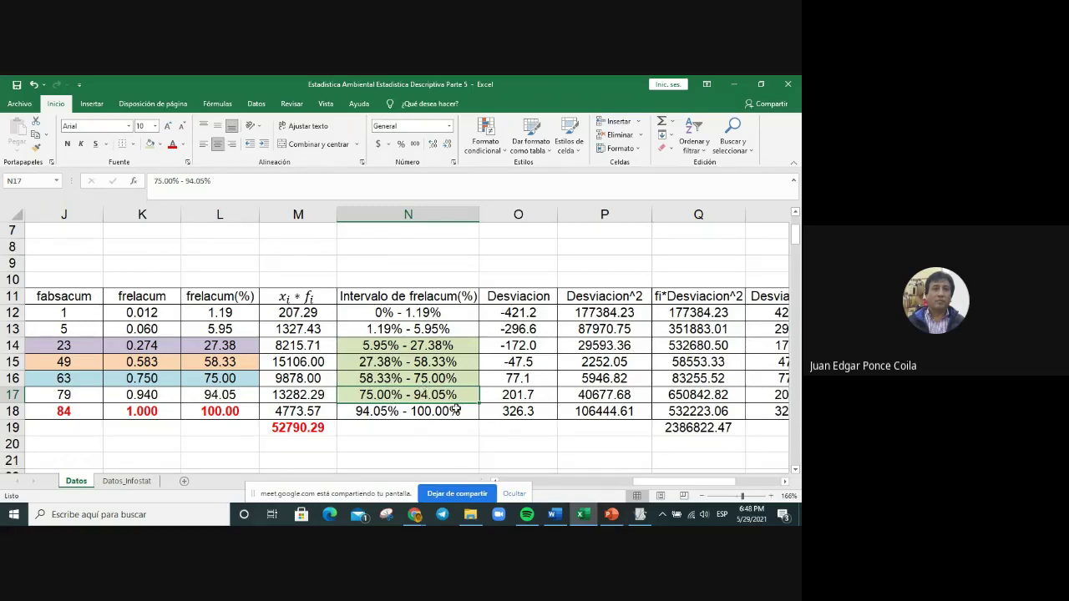
Step: Review the class assignments of q1, q2 and q3 in E181:E183 of the quintiles section
{"action": "scroll", "coordinate": [456, 407], "scroll_direction": "down", "scroll_amount": 16}
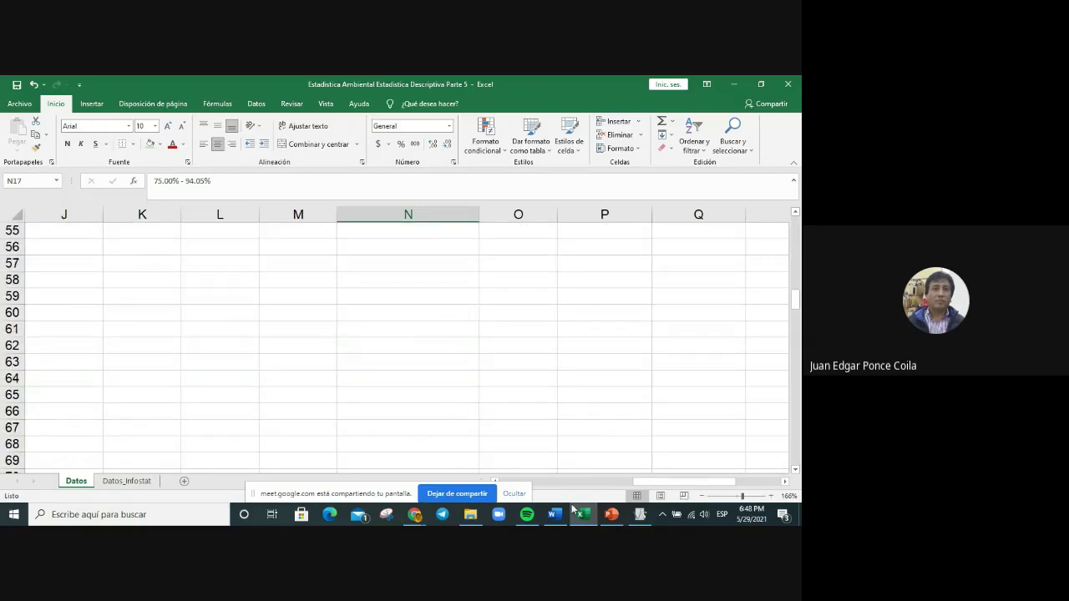
{"action": "scroll", "coordinate": [565, 441], "scroll_direction": "left", "scroll_amount": 5}
{"action": "scroll", "coordinate": [565, 441], "scroll_direction": "down", "scroll_amount": 19}
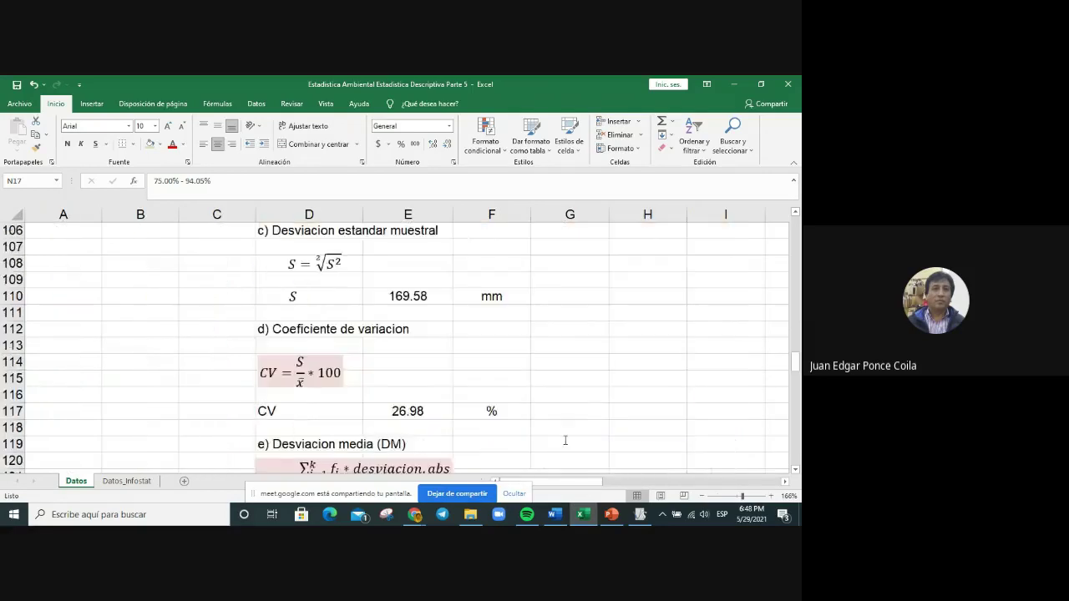
{"action": "scroll", "coordinate": [564, 440], "scroll_direction": "down", "scroll_amount": 15}
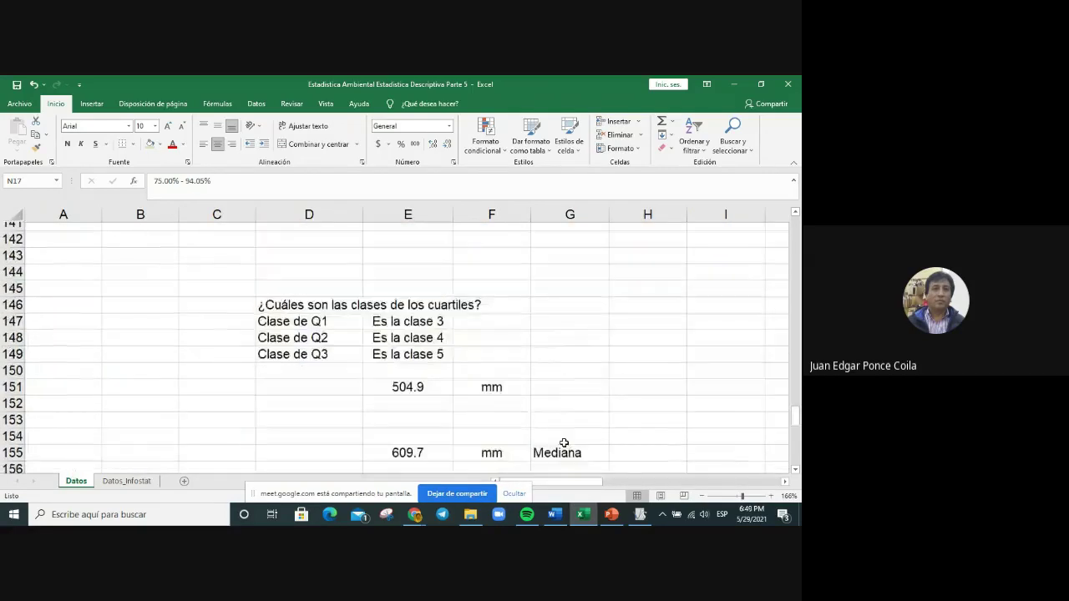
{"action": "scroll", "coordinate": [565, 443], "scroll_direction": "down", "scroll_amount": 2}
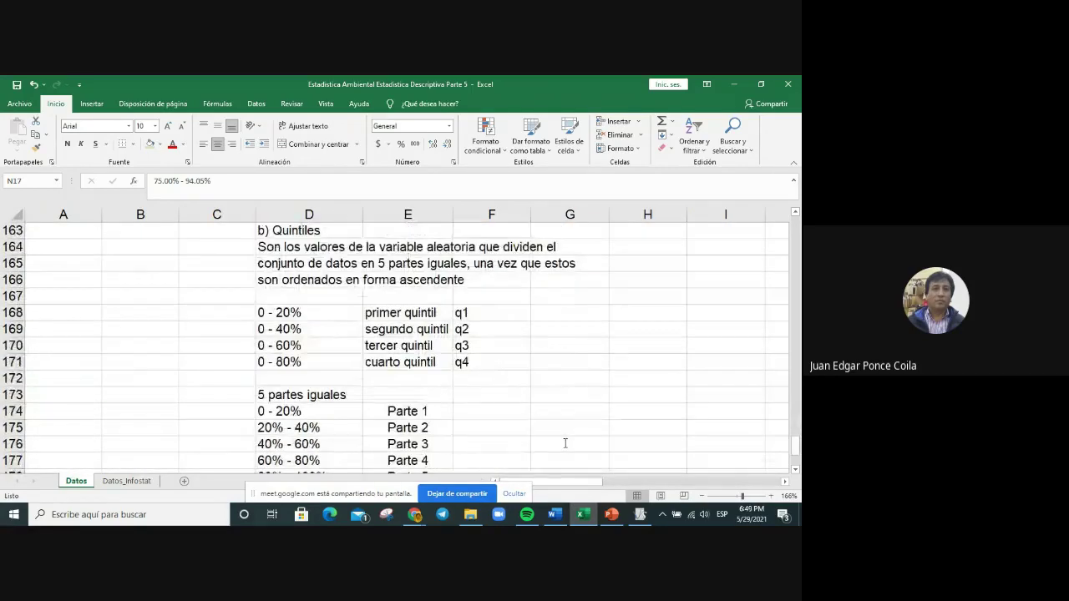
{"action": "left_click", "coordinate": [487, 411]}
{"action": "scroll", "coordinate": [487, 411], "scroll_direction": "down", "scroll_amount": 3}
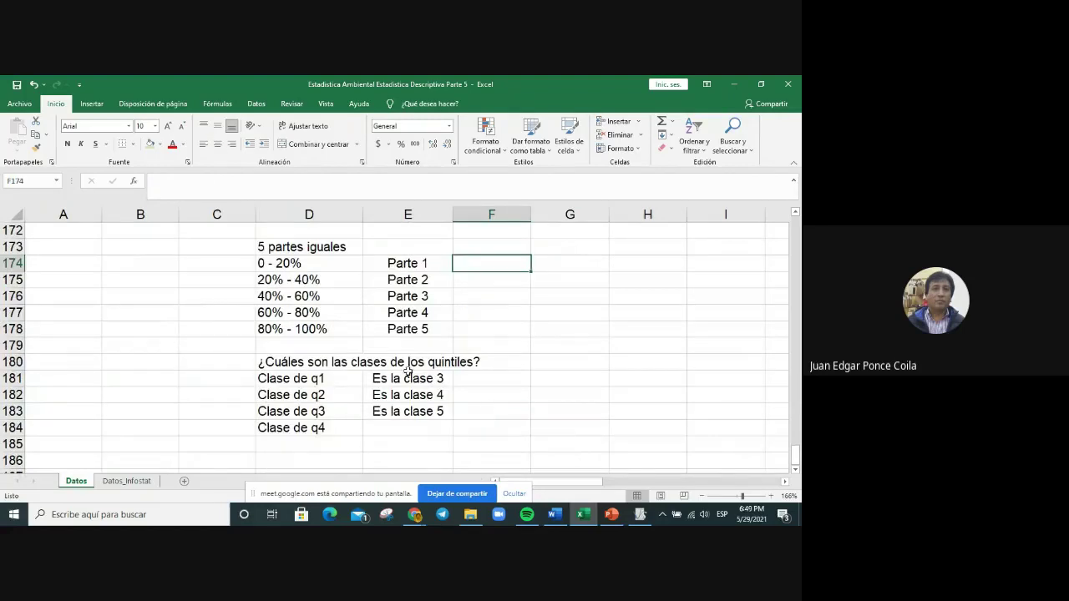
{"action": "left_click", "coordinate": [393, 380]}
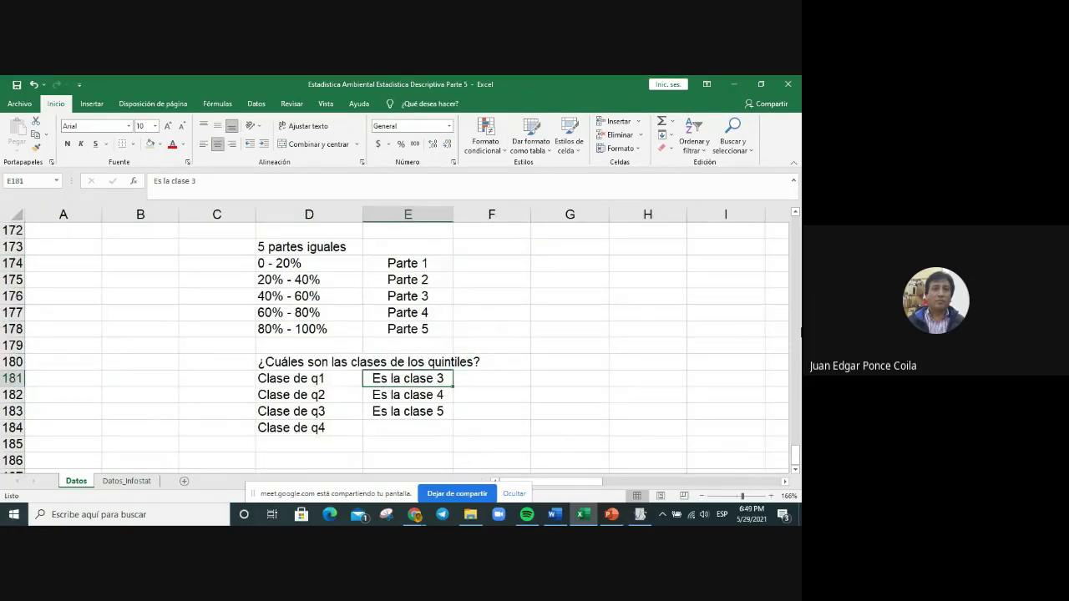
{"action": "left_click", "coordinate": [415, 399]}
{"action": "left_click", "coordinate": [413, 414]}
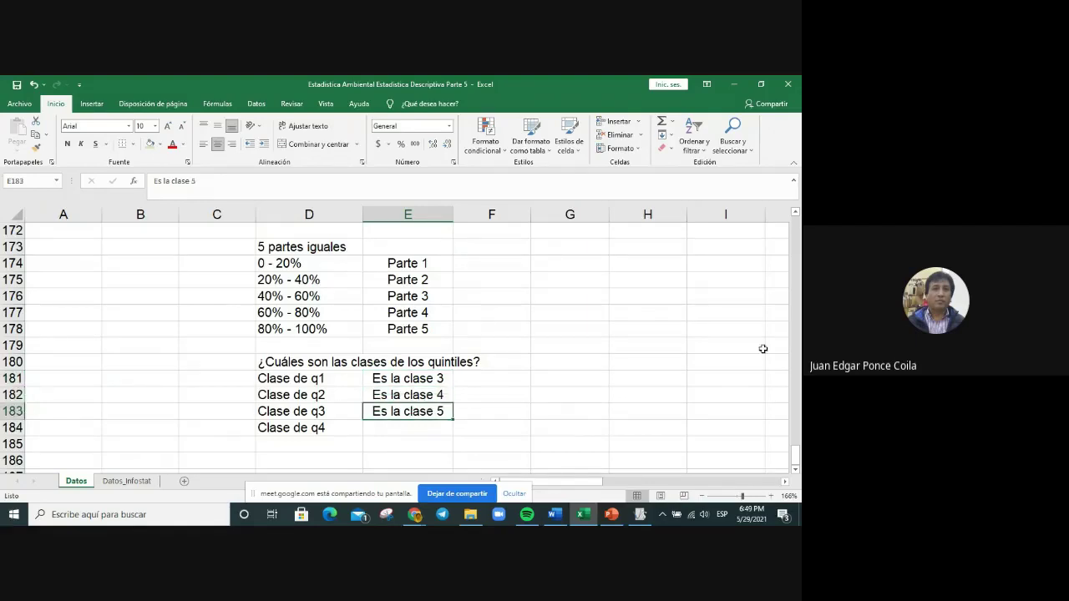
Step: Check the cumulative relative frequency interval in N17 of the frequency table to determine the class of q4
{"action": "scroll", "coordinate": [796, 291], "scroll_direction": "up", "scroll_amount": 20}
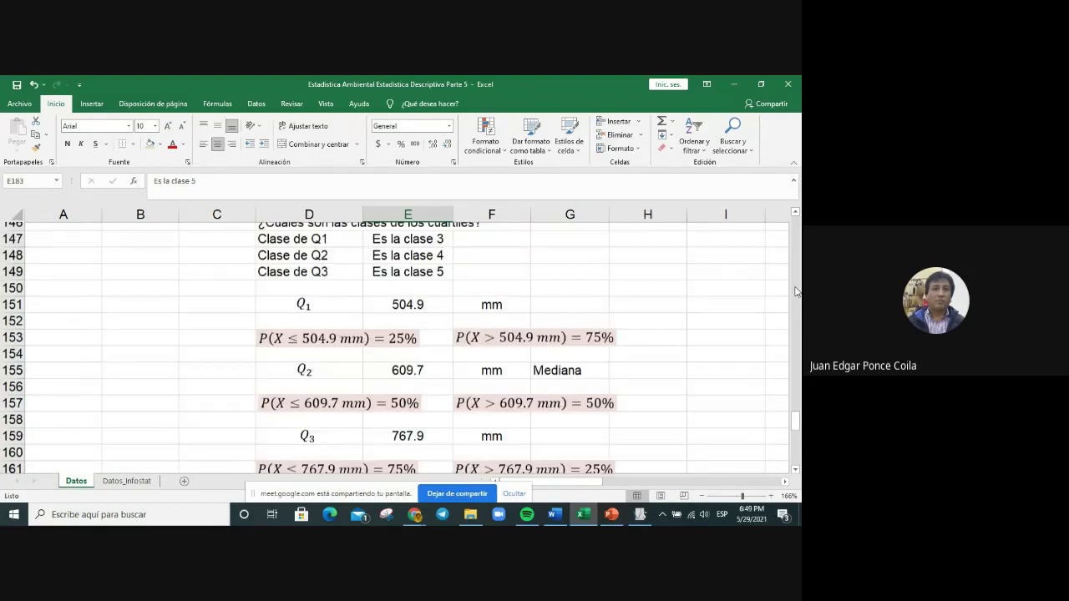
{"action": "scroll", "coordinate": [796, 292], "scroll_direction": "up", "scroll_amount": 15}
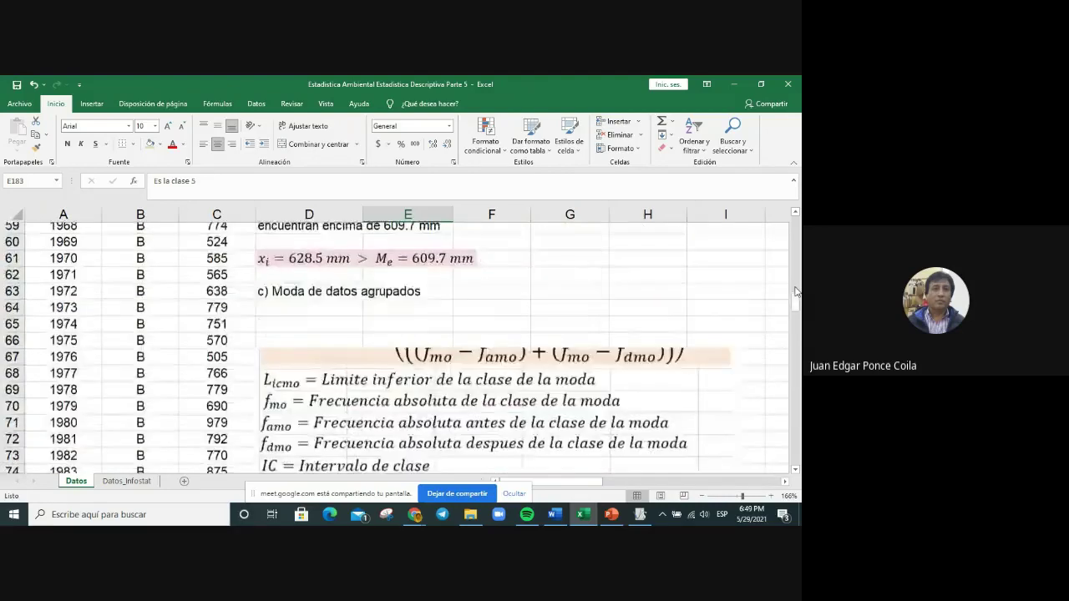
{"action": "scroll", "coordinate": [798, 267], "scroll_direction": "up", "scroll_amount": 10}
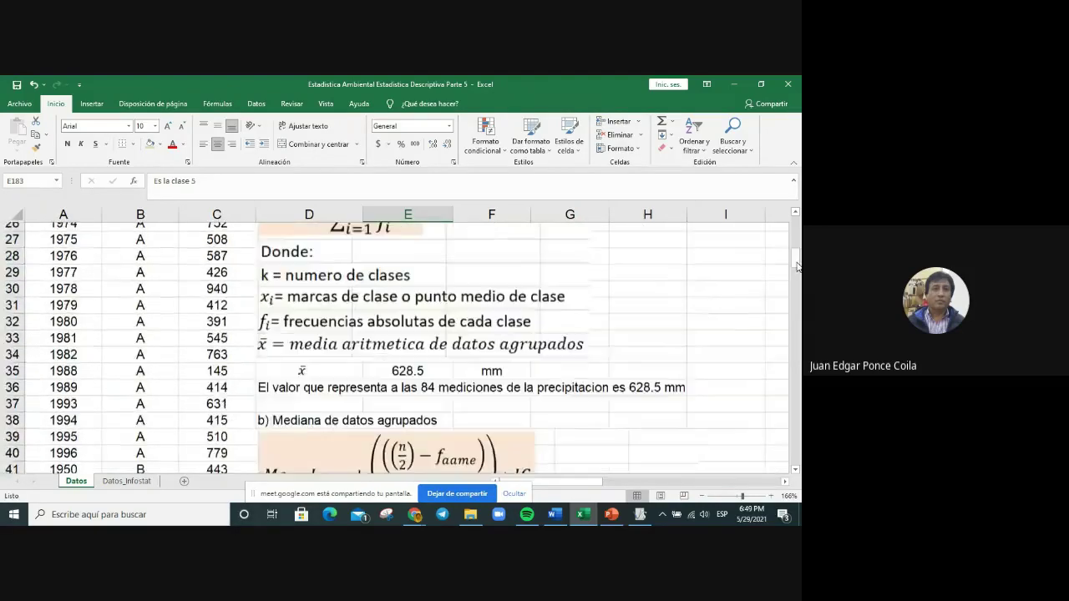
{"action": "scroll", "coordinate": [798, 237], "scroll_direction": "up", "scroll_amount": 5}
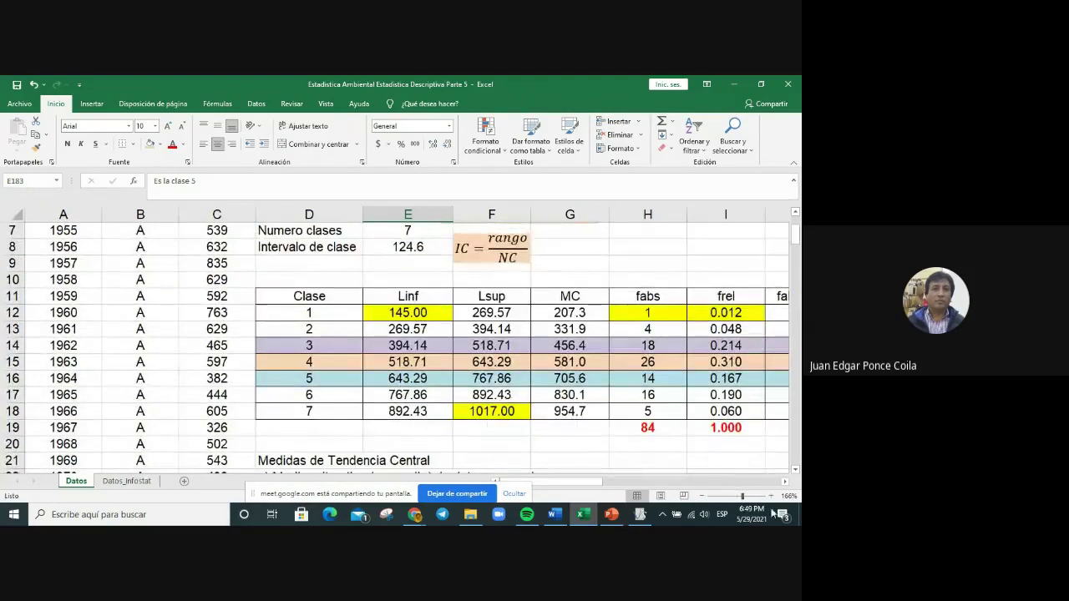
{"action": "left_click", "coordinate": [764, 483]}
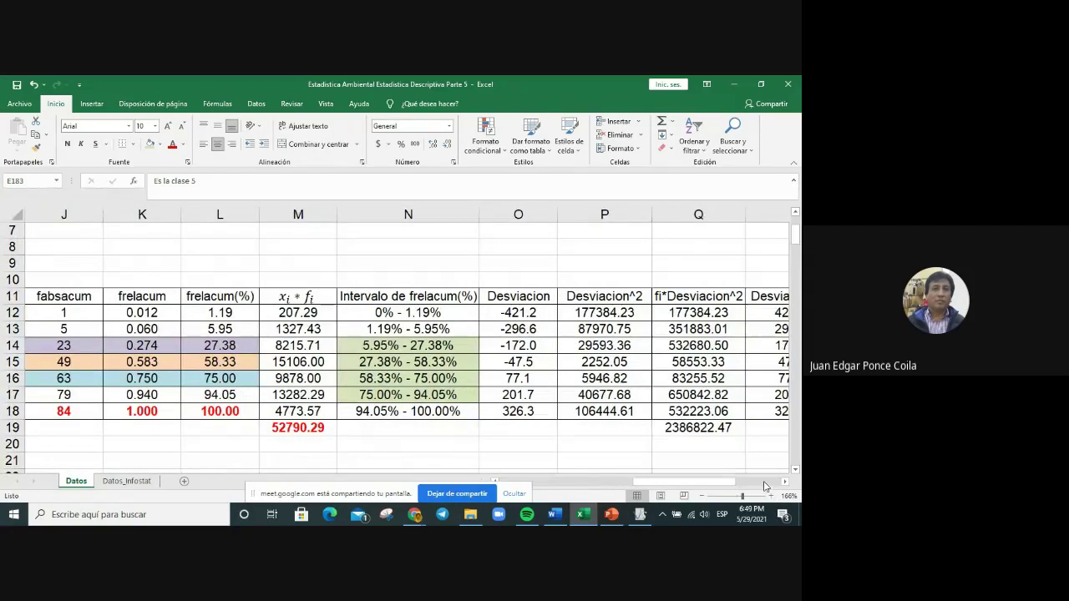
{"action": "left_click", "coordinate": [408, 395]}
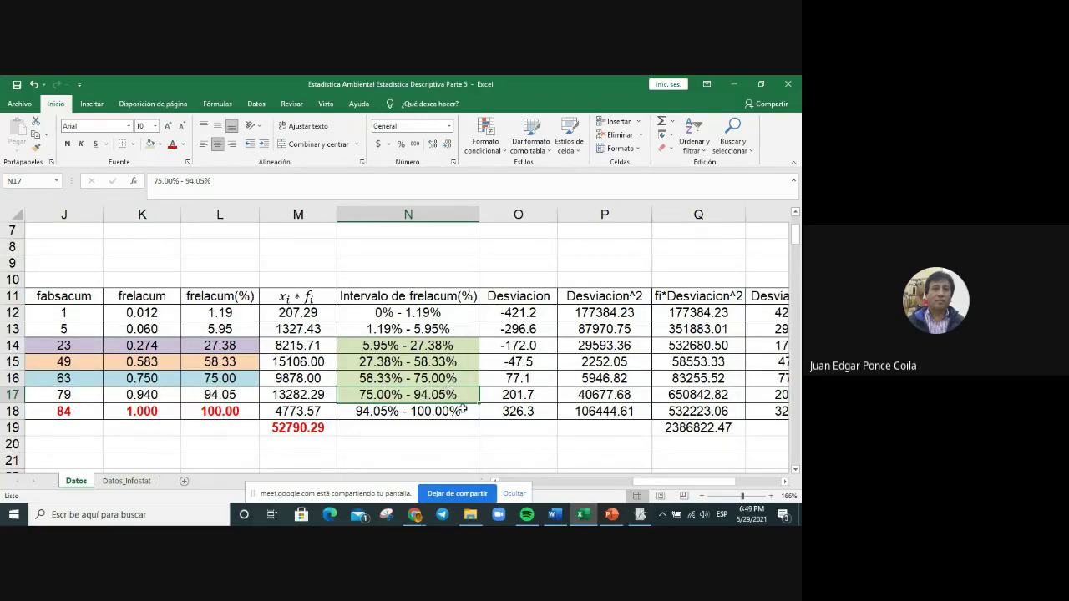
Step: Enter "Es la clase 6" in E184 as the class of q4 in the quintiles section
{"action": "scroll", "coordinate": [504, 420], "scroll_direction": "down", "scroll_amount": 10}
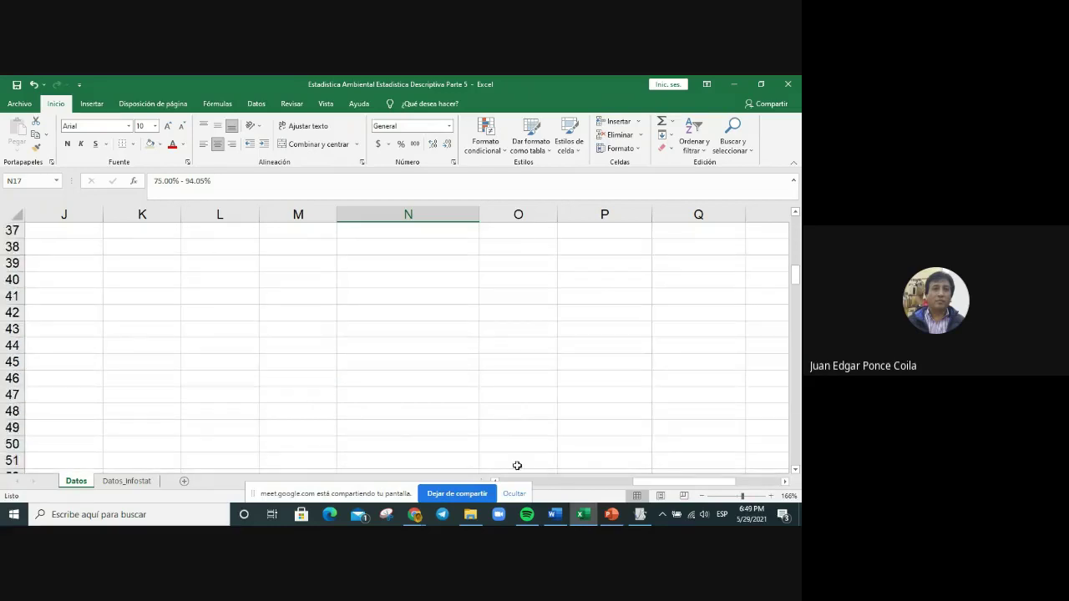
{"action": "left_click", "coordinate": [547, 491]}
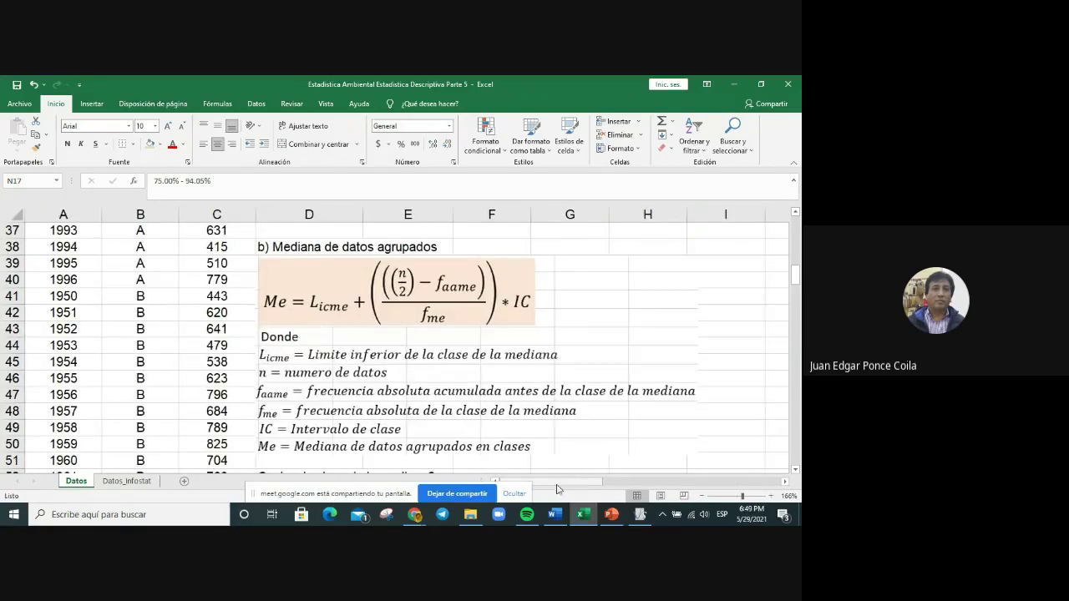
{"action": "scroll", "coordinate": [610, 396], "scroll_direction": "down", "scroll_amount": 20}
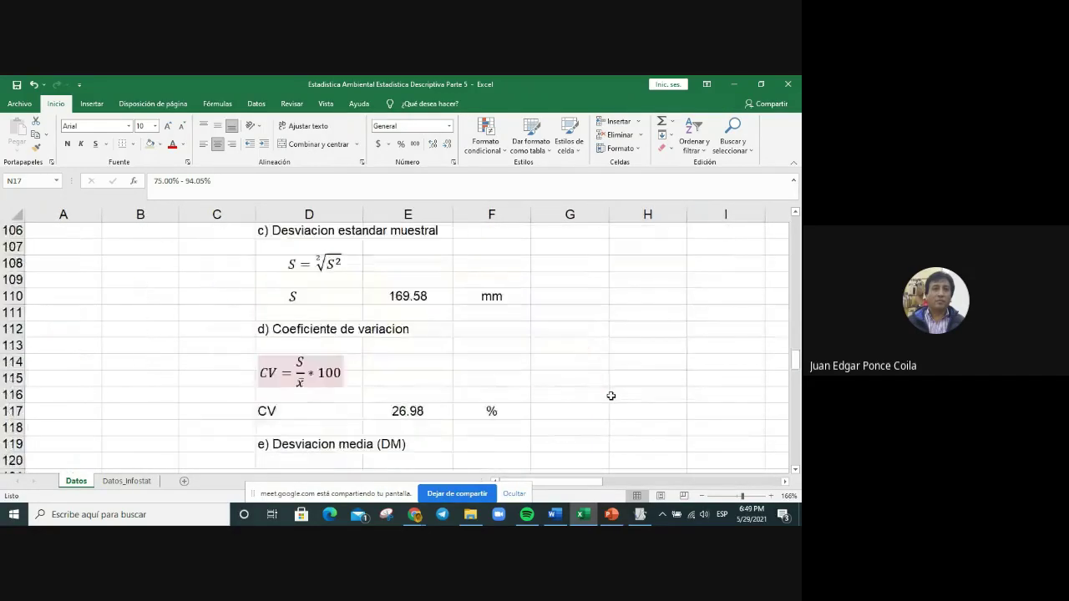
{"action": "scroll", "coordinate": [610, 396], "scroll_direction": "down", "scroll_amount": 12}
{"action": "scroll", "coordinate": [611, 396], "scroll_direction": "down", "scroll_amount": 10}
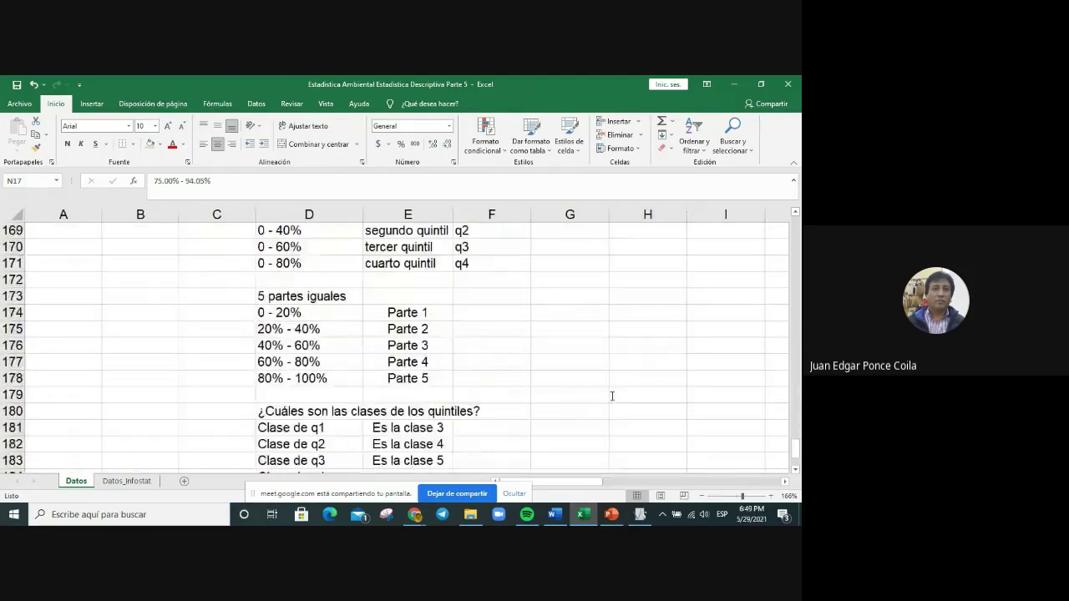
{"action": "left_click", "coordinate": [402, 424]}
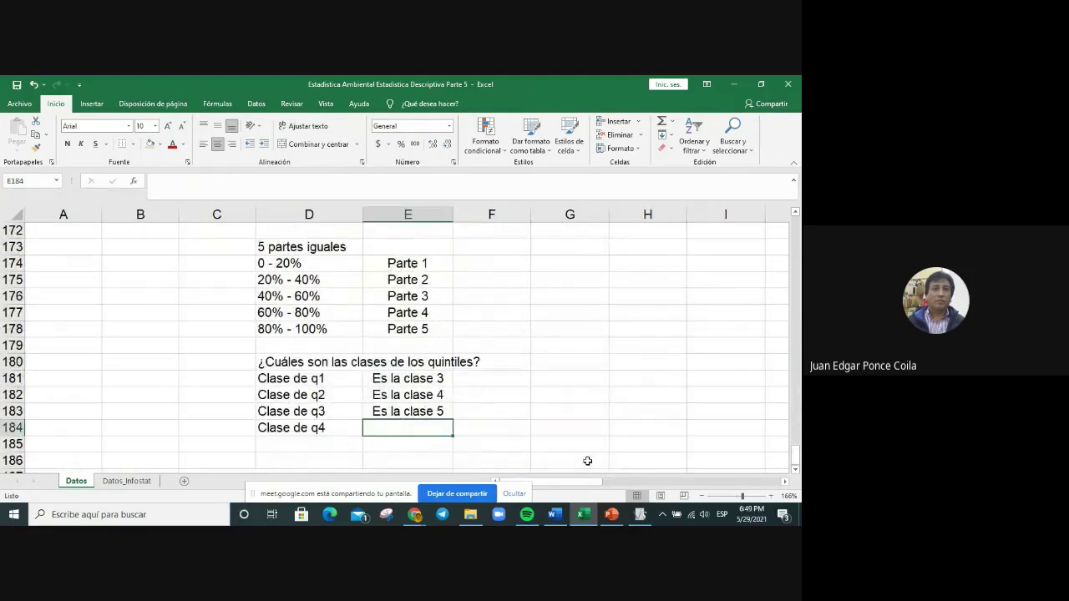
{"action": "type", "text": "Es la"}
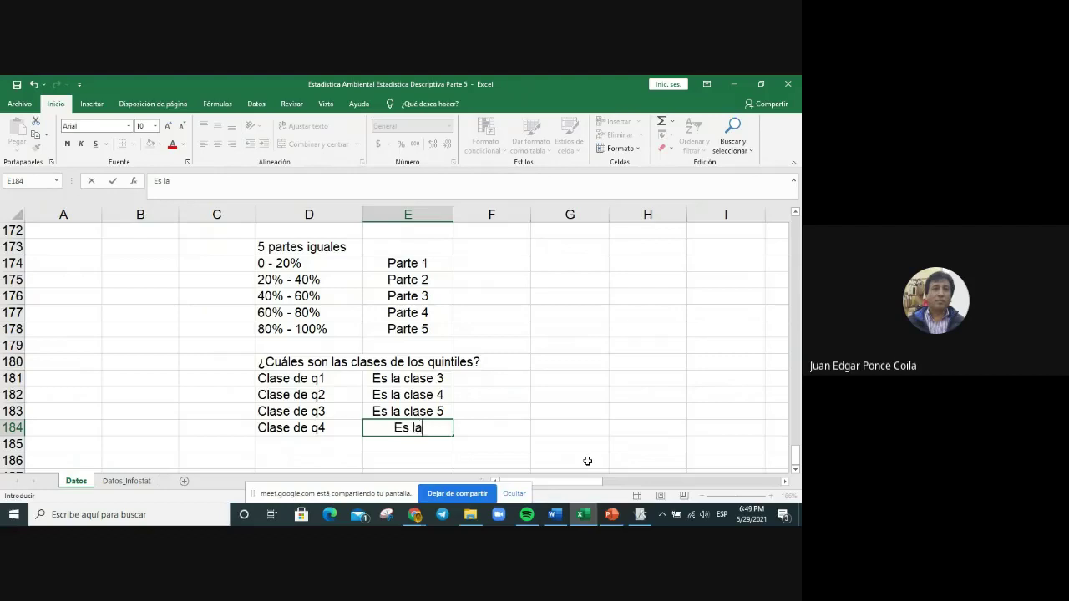
{"action": "type", "text": " clase 6"}
{"action": "key", "text": "Return"}
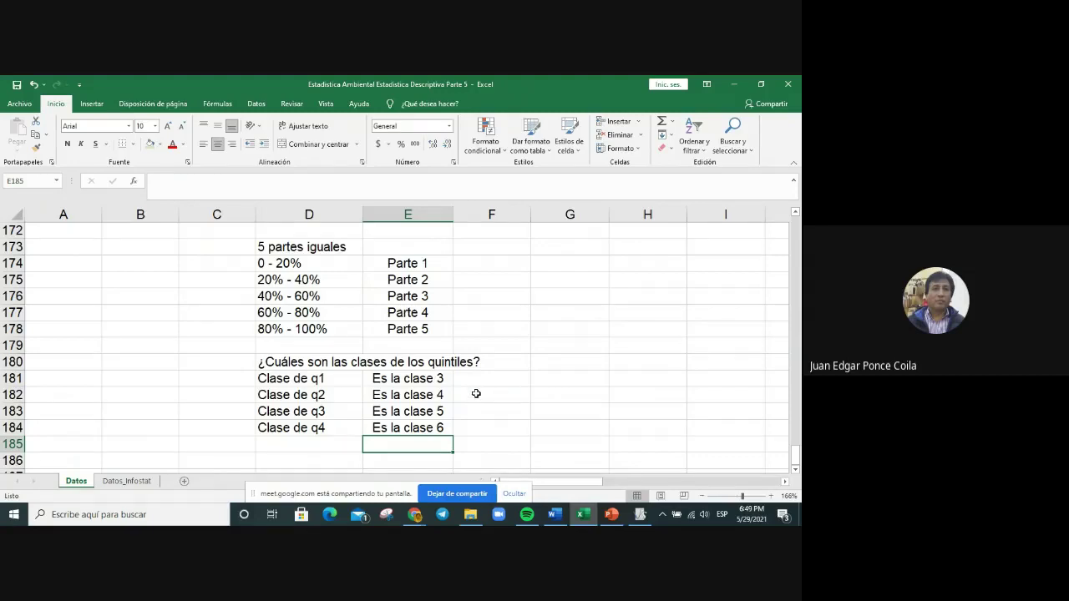
Step: Duplicate the Q1 formula text box from the quartiles section
{"action": "scroll", "coordinate": [476, 393], "scroll_direction": "up", "scroll_amount": 15}
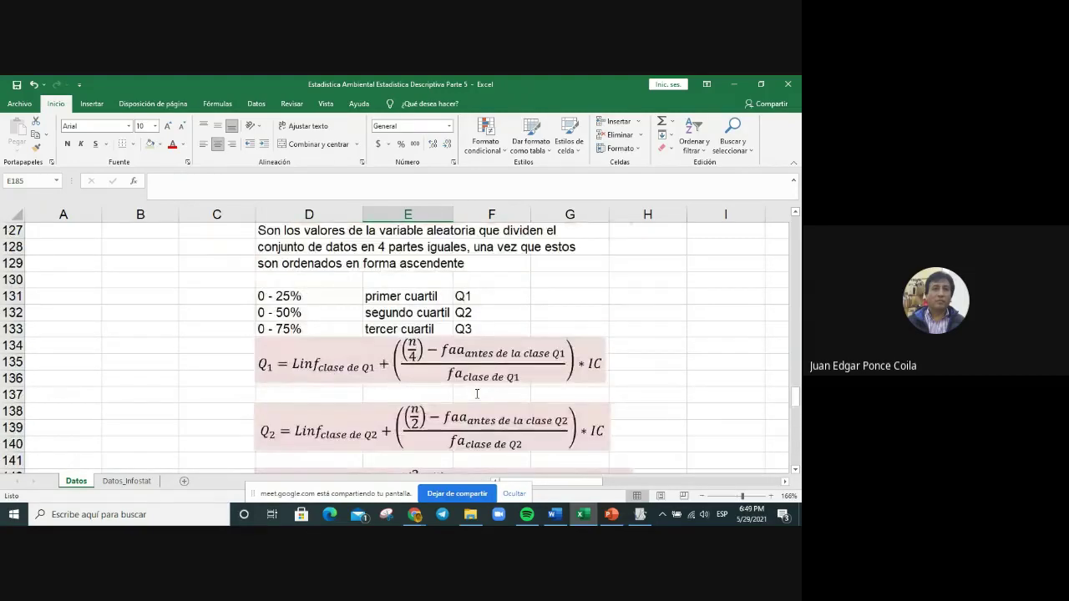
{"action": "left_click", "coordinate": [349, 339]}
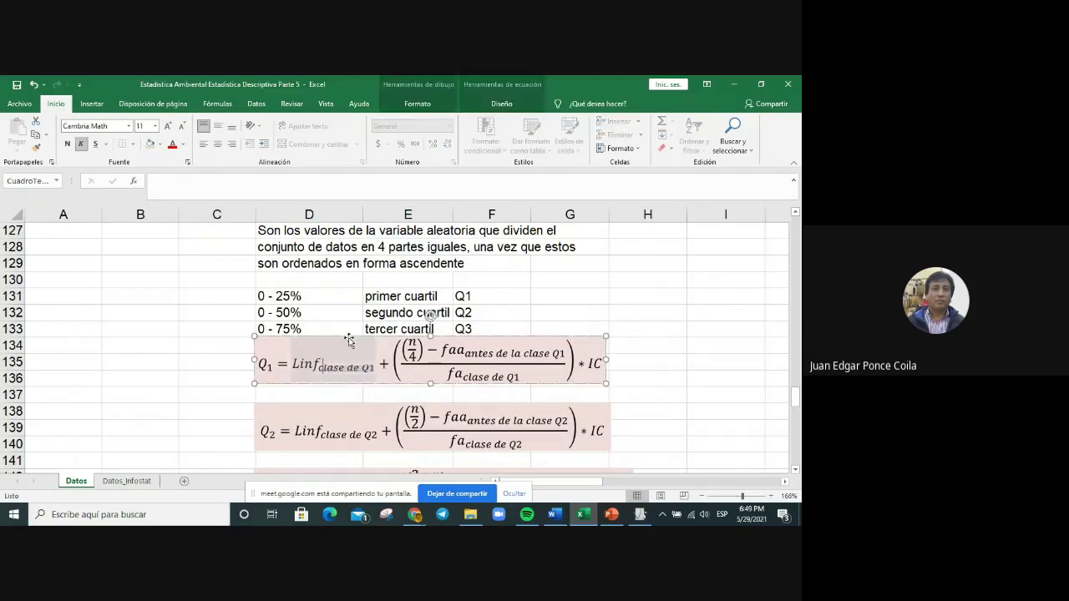
{"action": "right_click", "coordinate": [348, 338]}
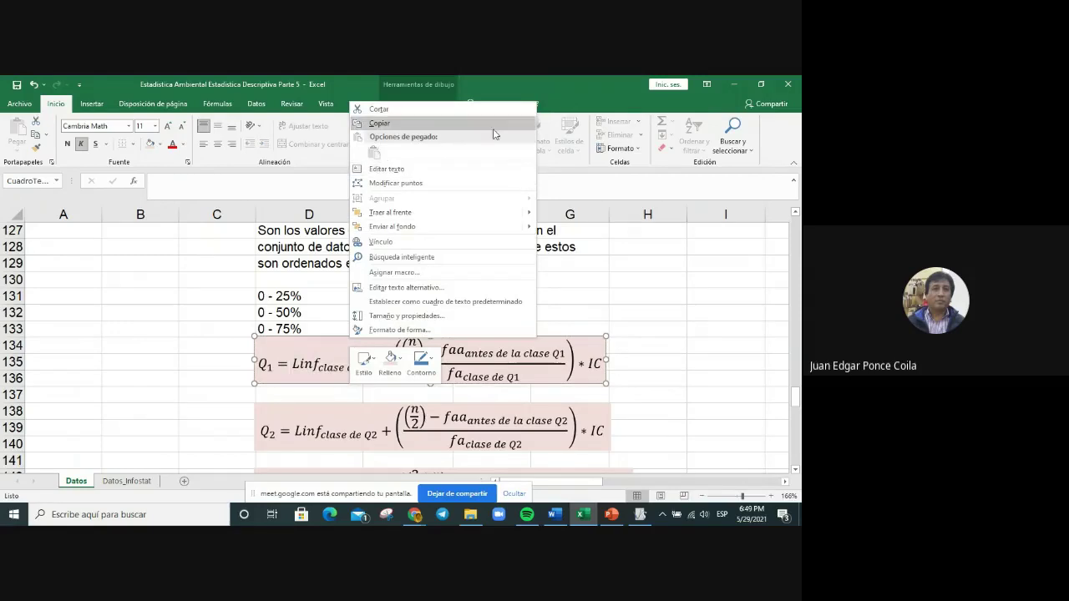
{"action": "left_click", "coordinate": [423, 125]}
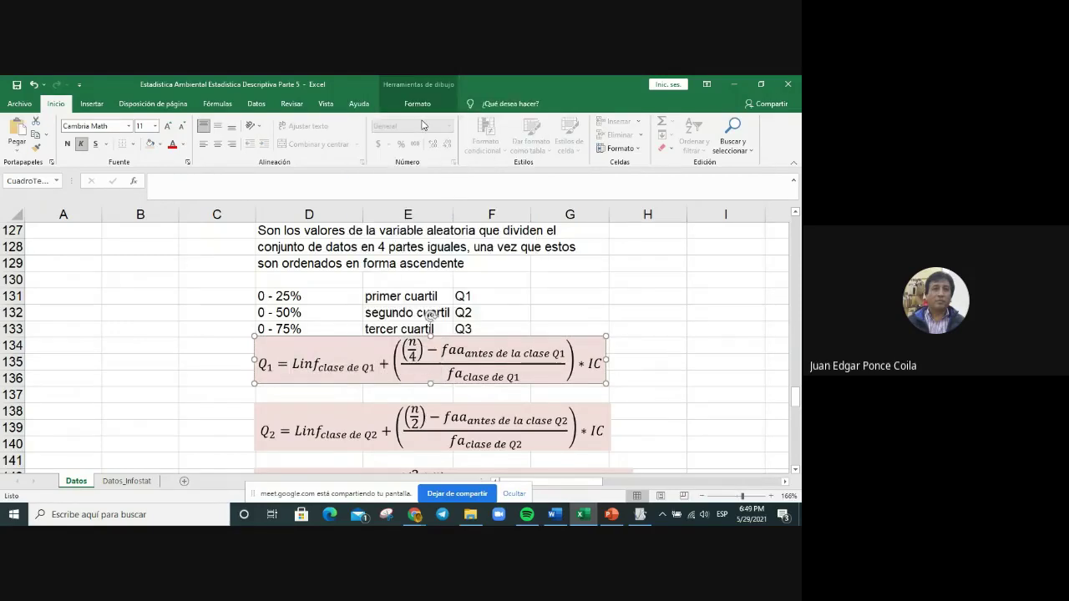
{"action": "key", "text": "ctrl+v"}
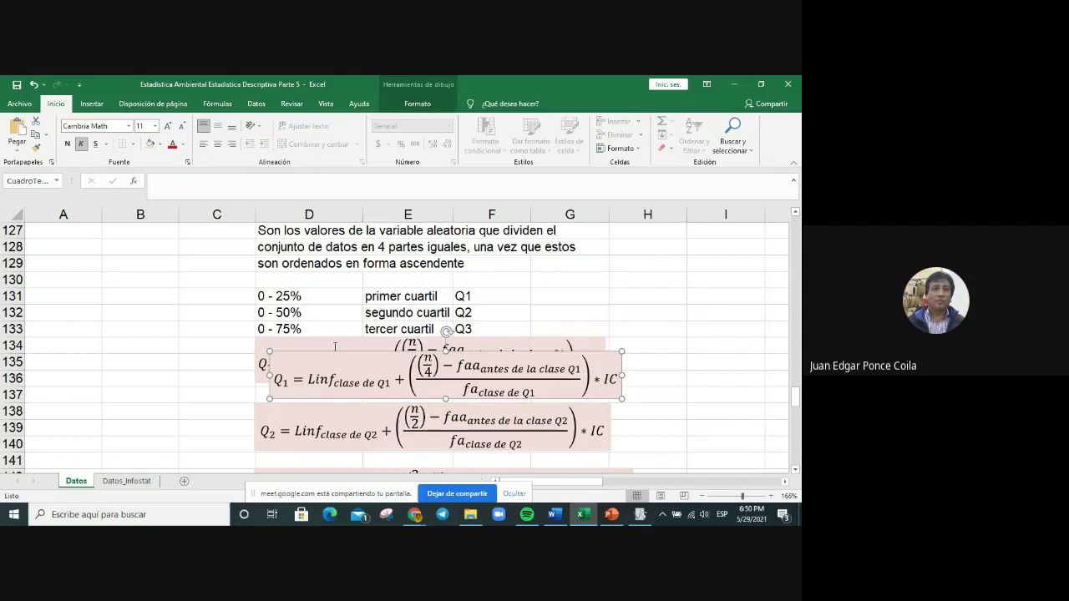
Step: Move the copied Q1 formula box down the sheet from the quartiles into the quintiles section, toward the quintile class list
{"action": "left_click_drag", "start_coordinate": [339, 355], "coordinate": [263, 412]}
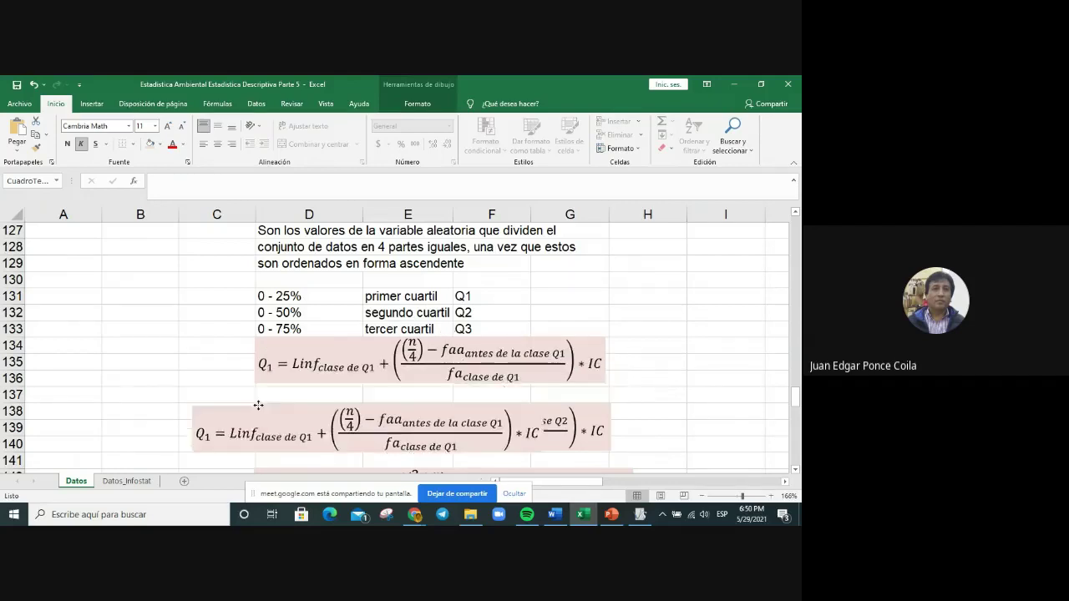
{"action": "scroll", "coordinate": [412, 355], "scroll_direction": "down", "scroll_amount": 5}
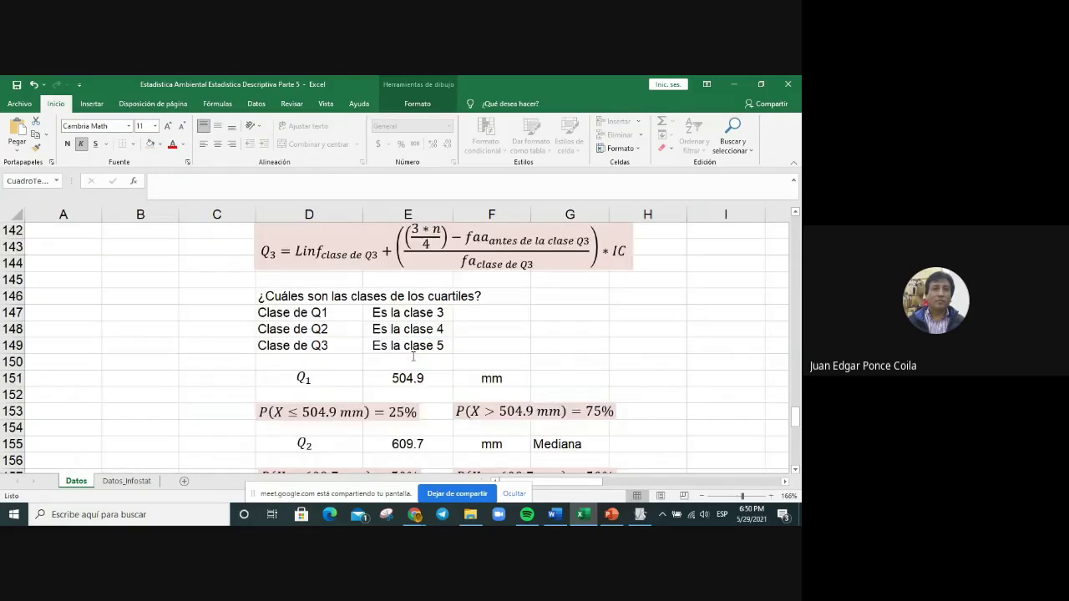
{"action": "scroll", "coordinate": [334, 299], "scroll_direction": "up", "scroll_amount": 2}
{"action": "left_click_drag", "start_coordinate": [307, 261], "coordinate": [299, 414]}
{"action": "scroll", "coordinate": [319, 393], "scroll_direction": "down", "scroll_amount": 5}
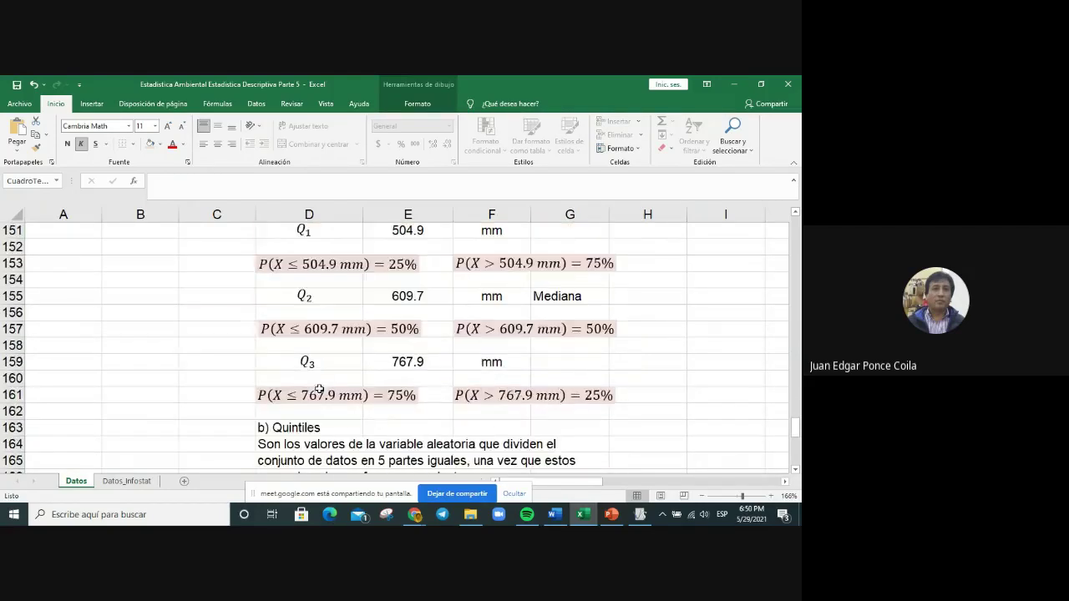
{"action": "scroll", "coordinate": [320, 388], "scroll_direction": "up", "scroll_amount": 3}
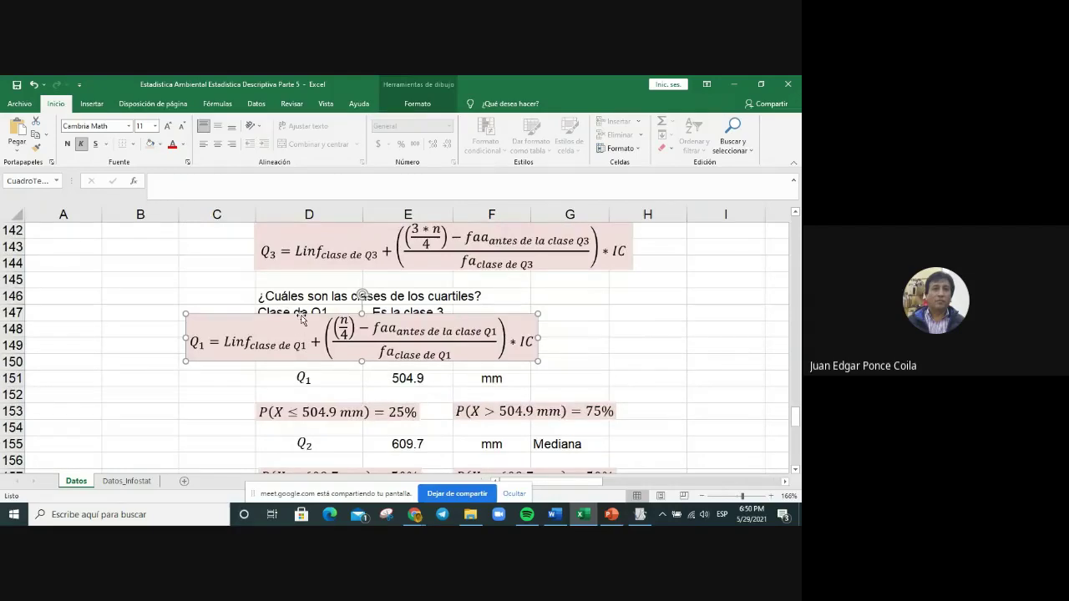
{"action": "left_click_drag", "start_coordinate": [300, 314], "coordinate": [307, 435]}
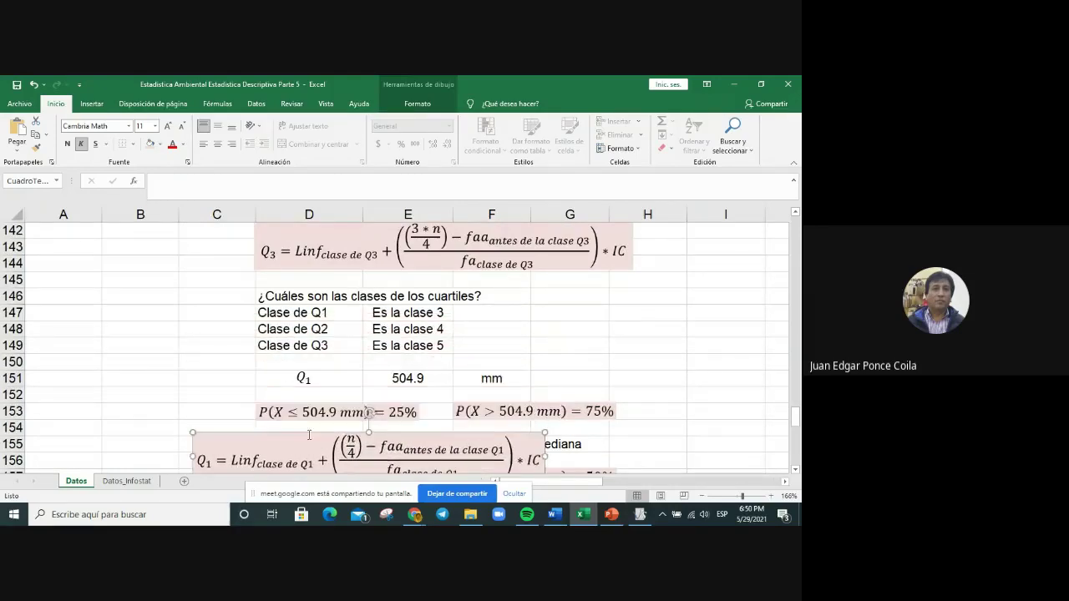
{"action": "scroll", "coordinate": [309, 435], "scroll_direction": "down", "scroll_amount": 4}
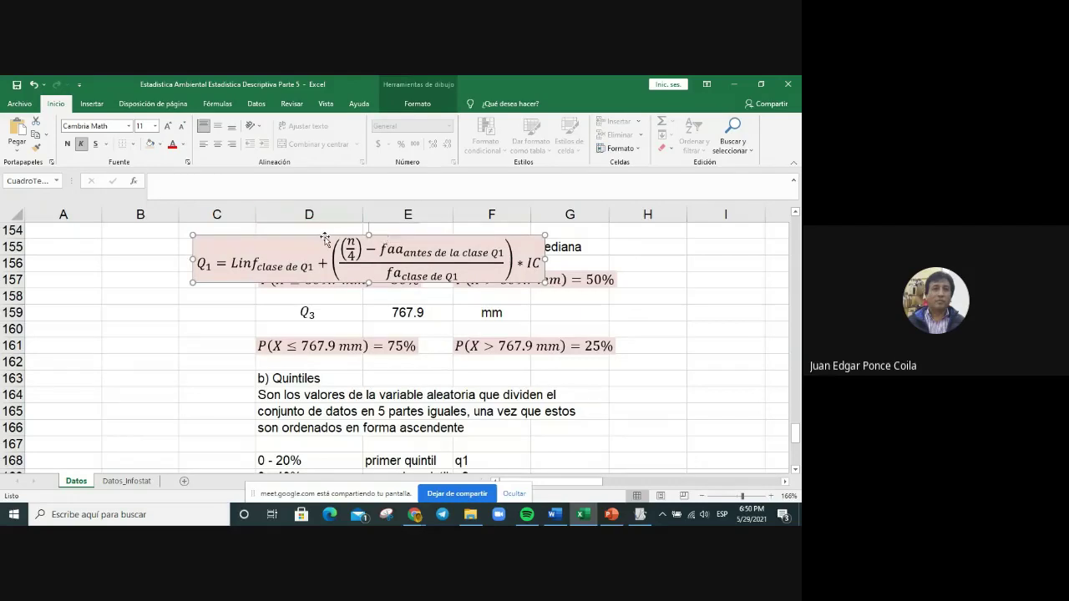
{"action": "left_click_drag", "start_coordinate": [325, 239], "coordinate": [310, 427]}
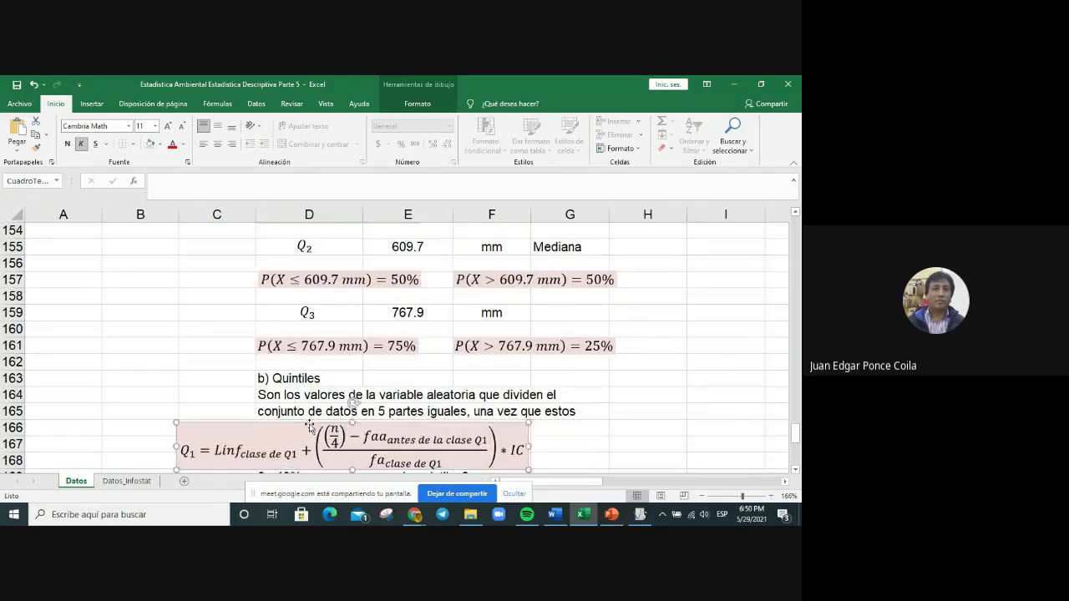
{"action": "scroll", "coordinate": [310, 427], "scroll_direction": "down", "scroll_amount": 3}
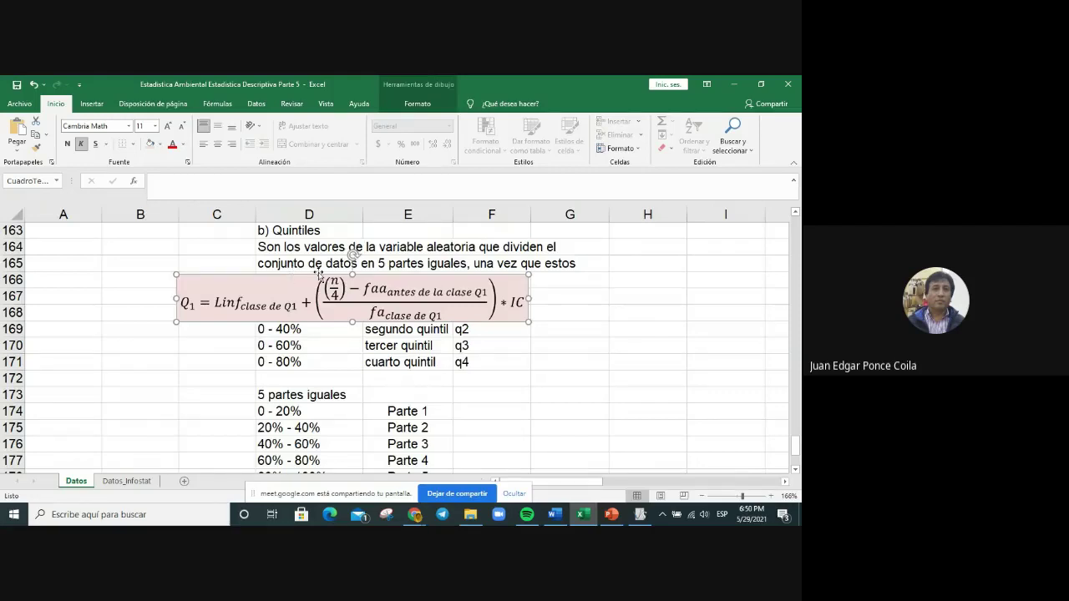
{"action": "left_click_drag", "start_coordinate": [311, 274], "coordinate": [311, 406]}
{"action": "scroll", "coordinate": [310, 406], "scroll_direction": "down", "scroll_amount": 3}
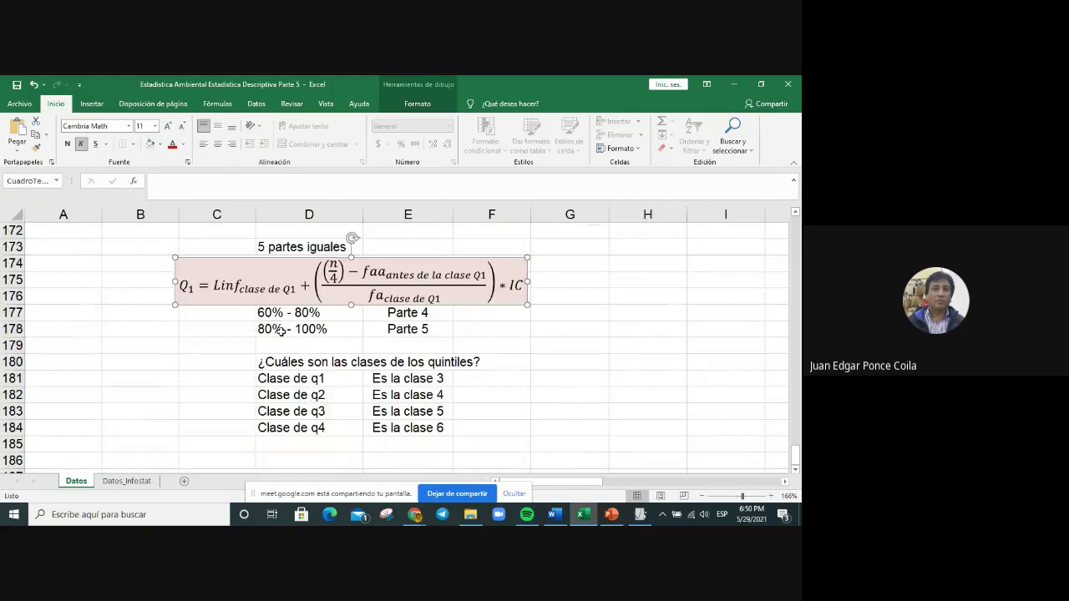
Step: Move the Q1 equation box below the list of quintile classes, to about rows 186–188 starting at column D
{"action": "left_click_drag", "start_coordinate": [298, 256], "coordinate": [350, 436]}
{"action": "scroll", "coordinate": [356, 389], "scroll_direction": "down", "scroll_amount": 2}
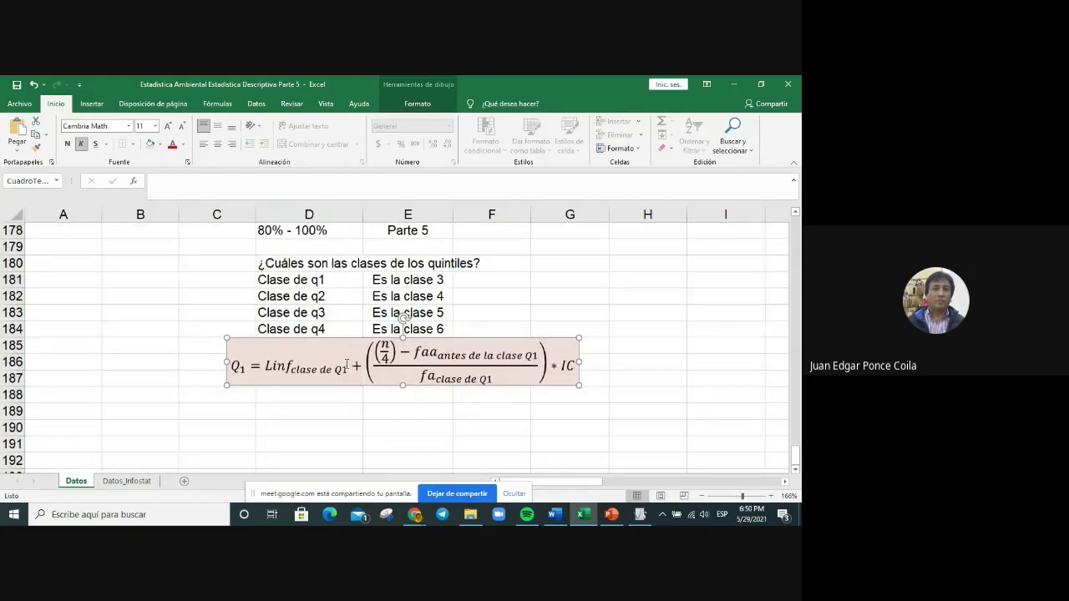
{"action": "left_click_drag", "start_coordinate": [349, 347], "coordinate": [378, 352]}
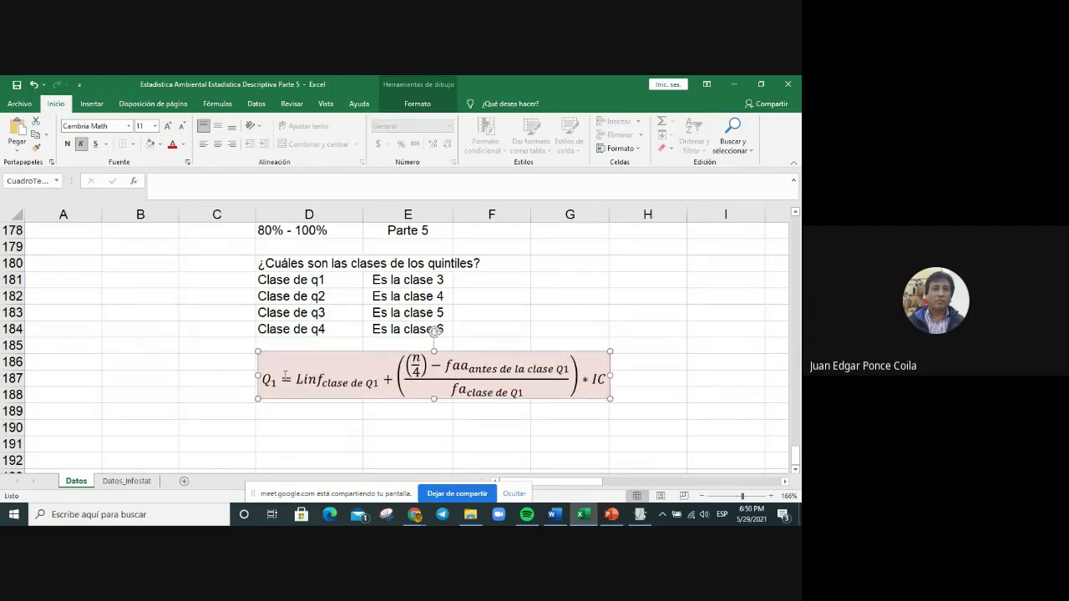
Step: Change the uppercase Q to lowercase q in the equation's result symbol and in the Linf subscript, giving q1 and "clase de q1"
{"action": "left_click", "coordinate": [318, 390]}
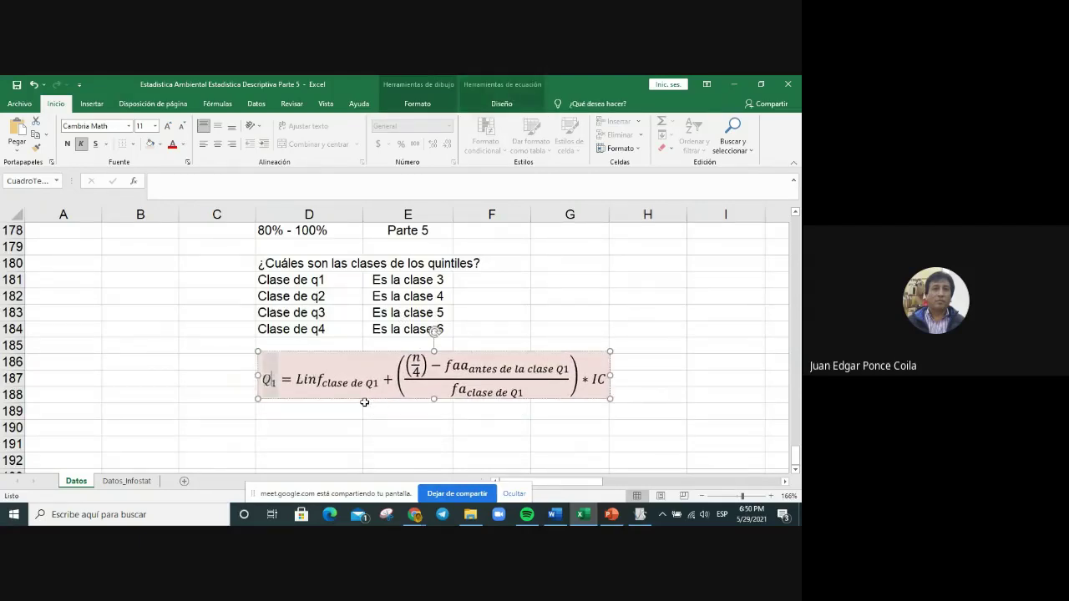
{"action": "type", "text": "q"}
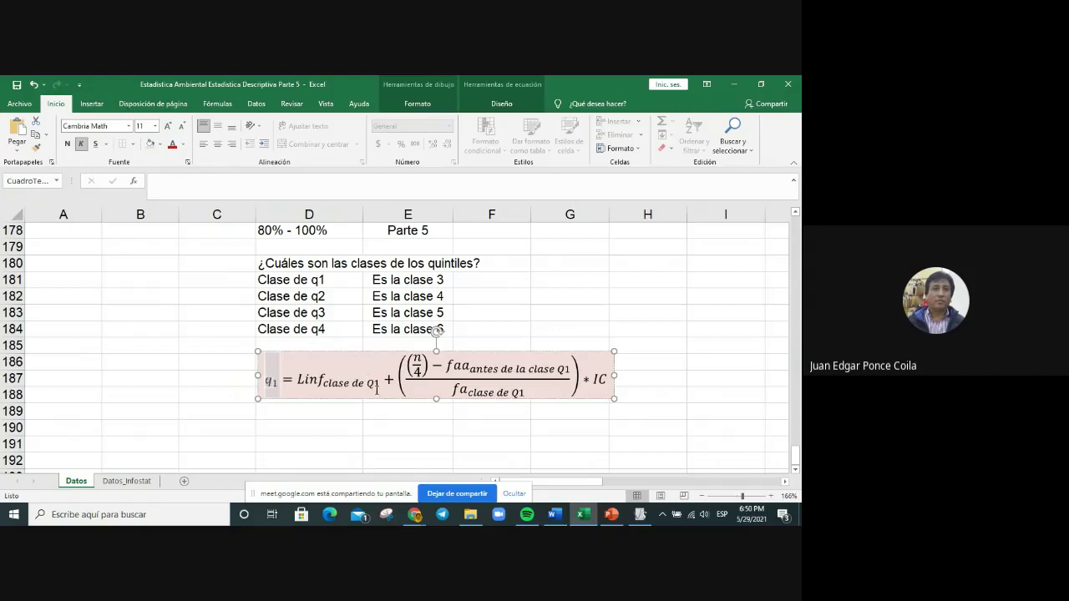
{"action": "left_click", "coordinate": [373, 383]}
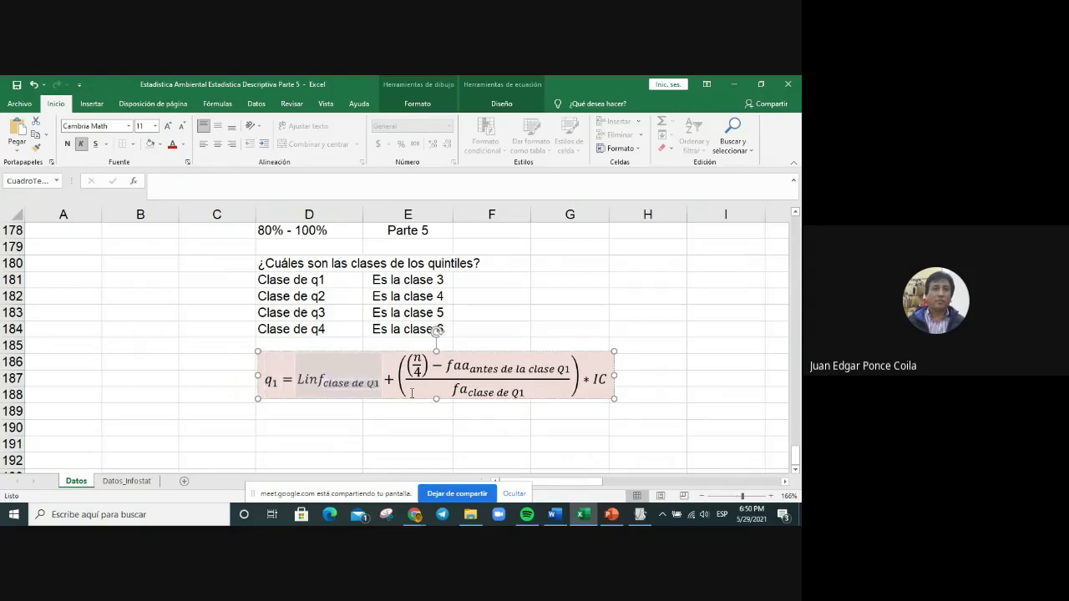
{"action": "key", "text": "BackSpace"}
{"action": "type", "text": "q"}
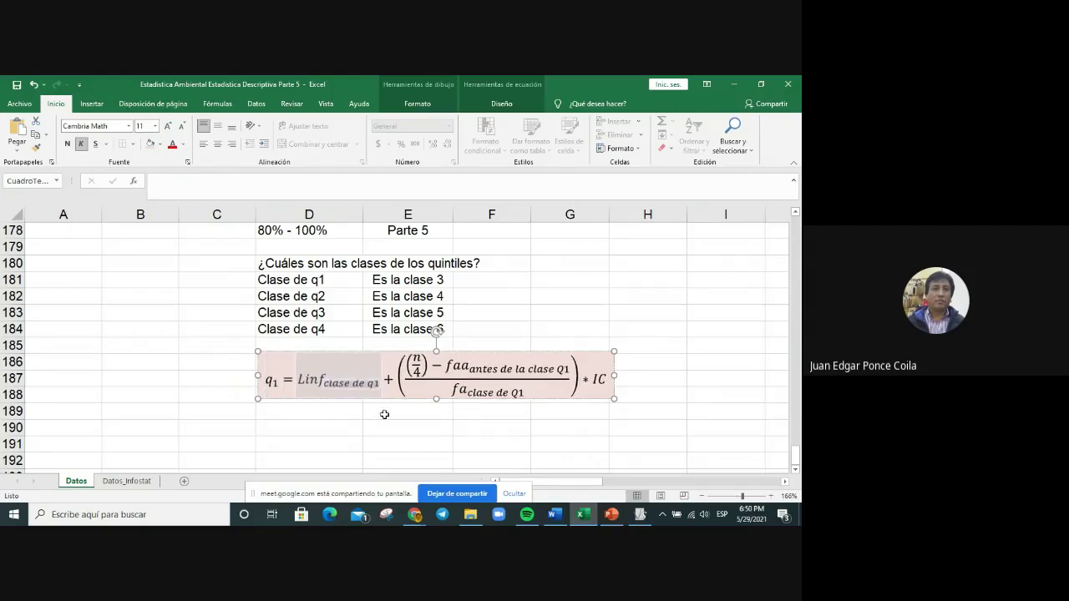
Step: Replace the n/4 fraction inside the equation's inner parentheses with n * 0.2
{"action": "left_click", "coordinate": [423, 371]}
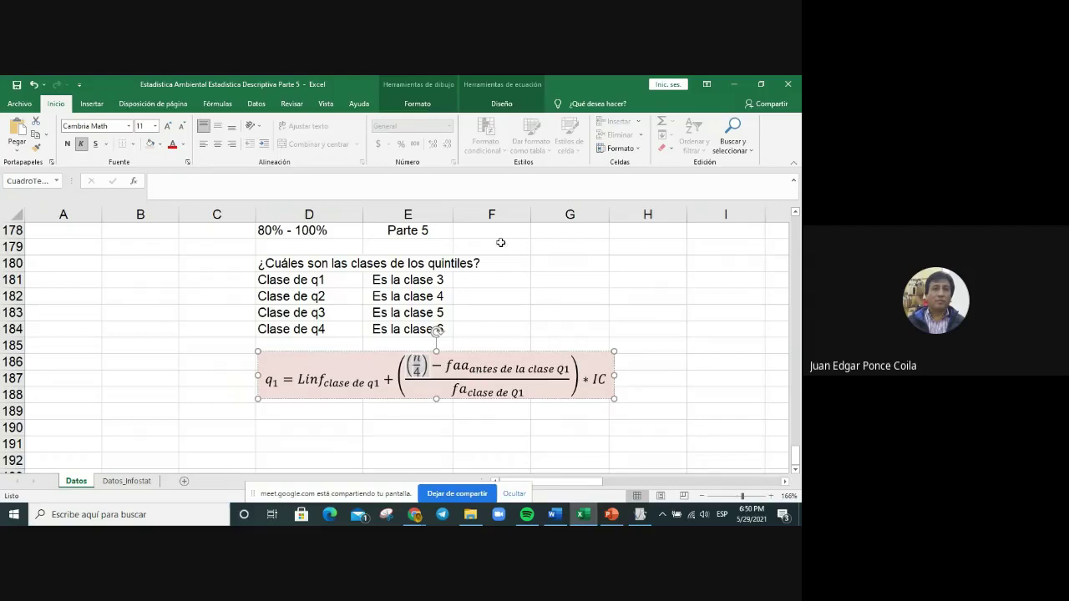
{"action": "scroll", "coordinate": [501, 238], "scroll_direction": "up", "scroll_amount": 3}
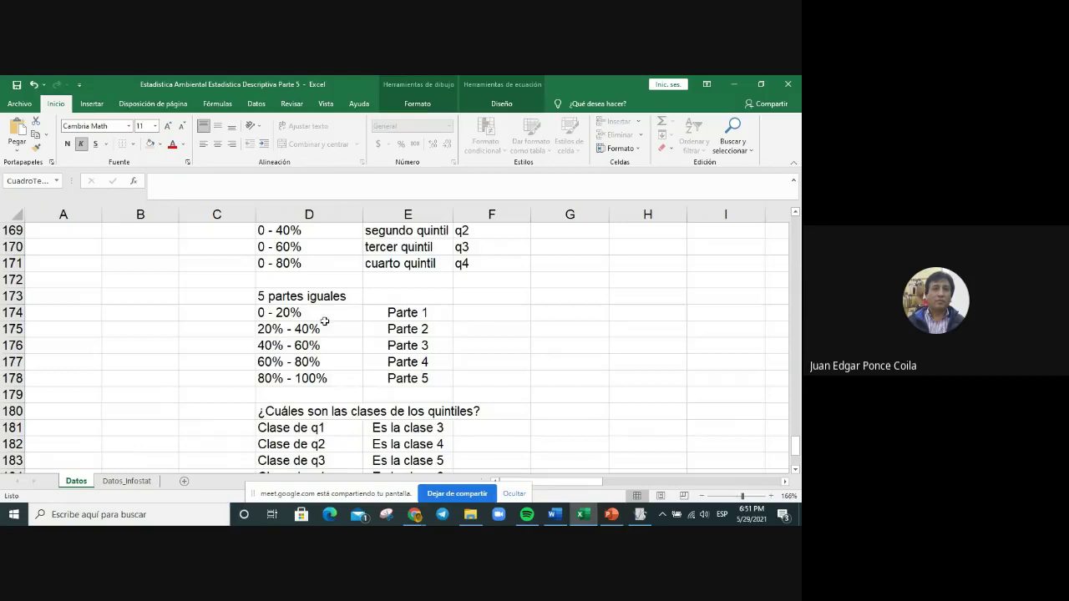
{"action": "scroll", "coordinate": [325, 320], "scroll_direction": "down", "scroll_amount": 3}
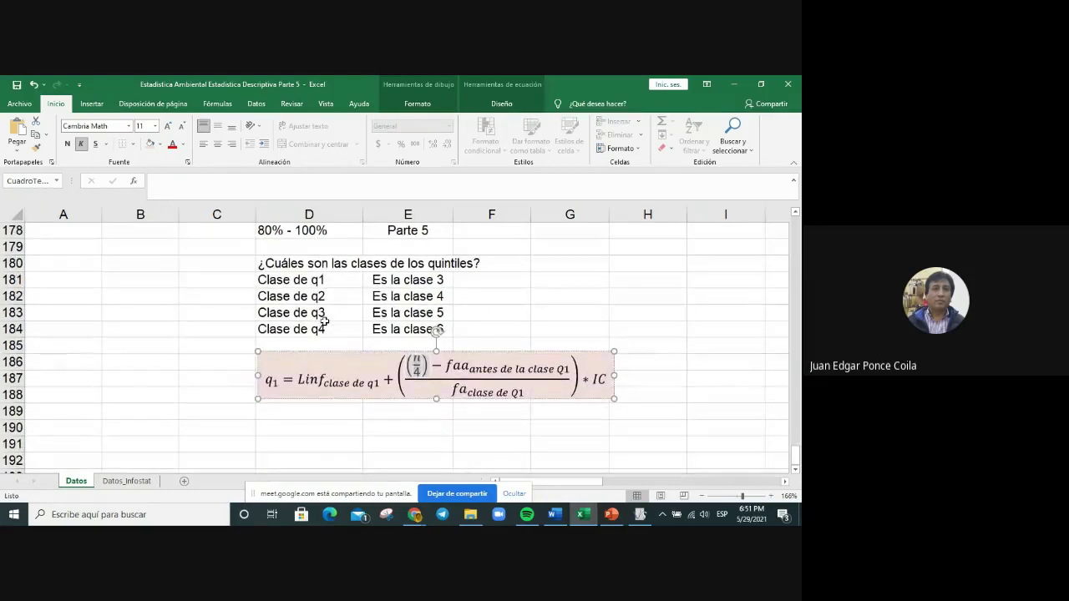
{"action": "scroll", "coordinate": [325, 320], "scroll_direction": "up", "scroll_amount": 1}
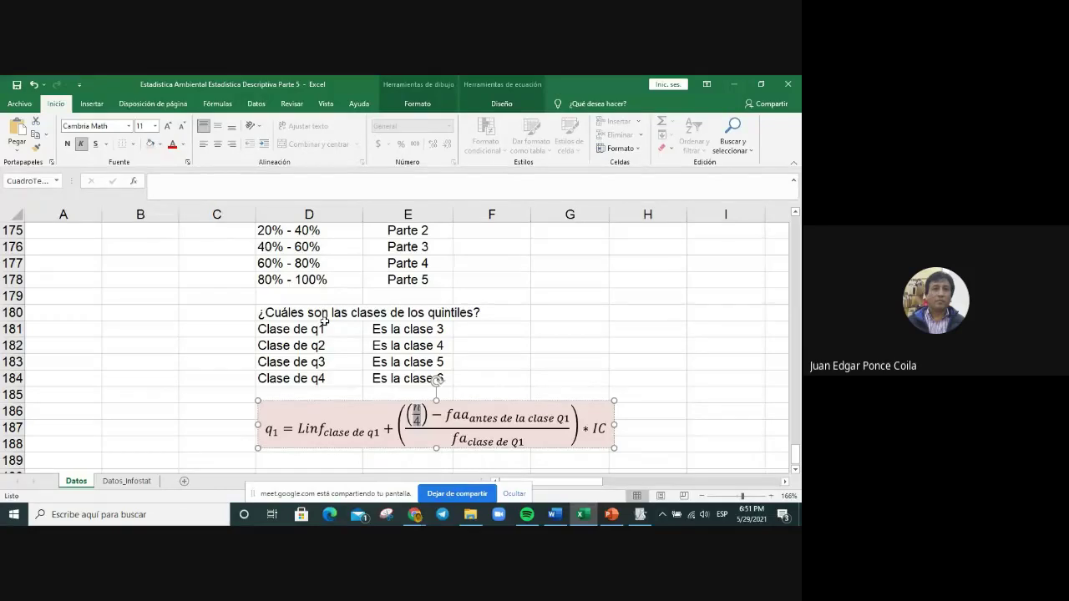
{"action": "key", "text": "BackSpace"}
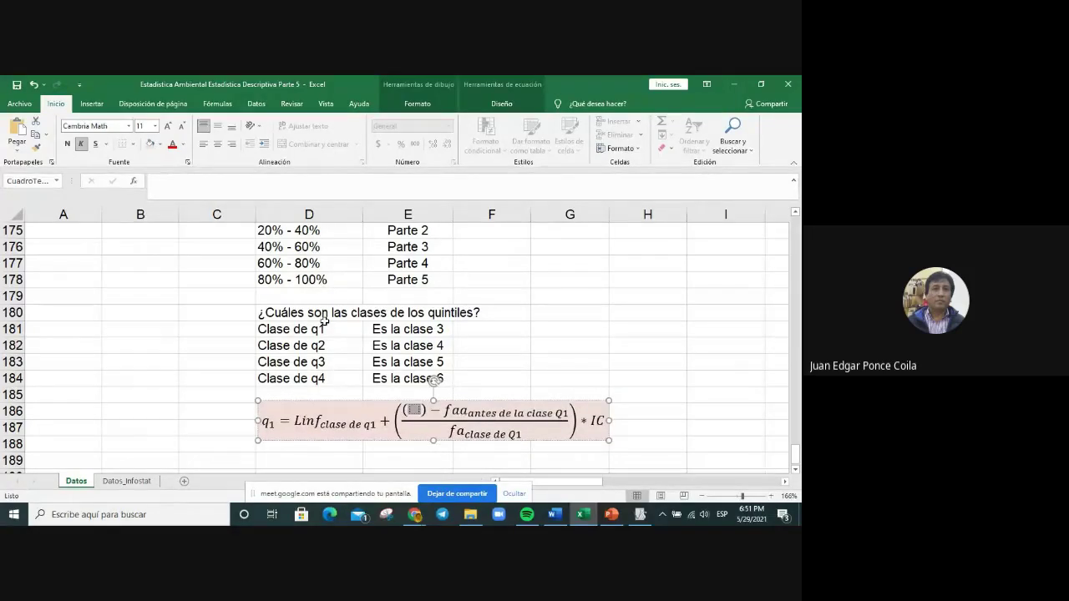
{"action": "type", "text": "n "}
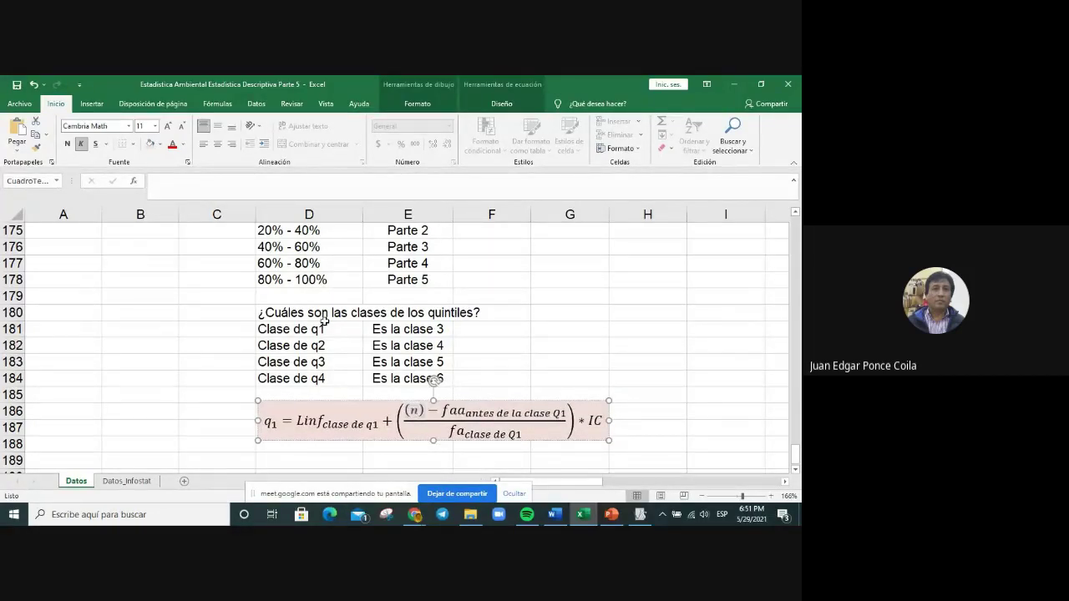
{"action": "type", "text": "* 0."}
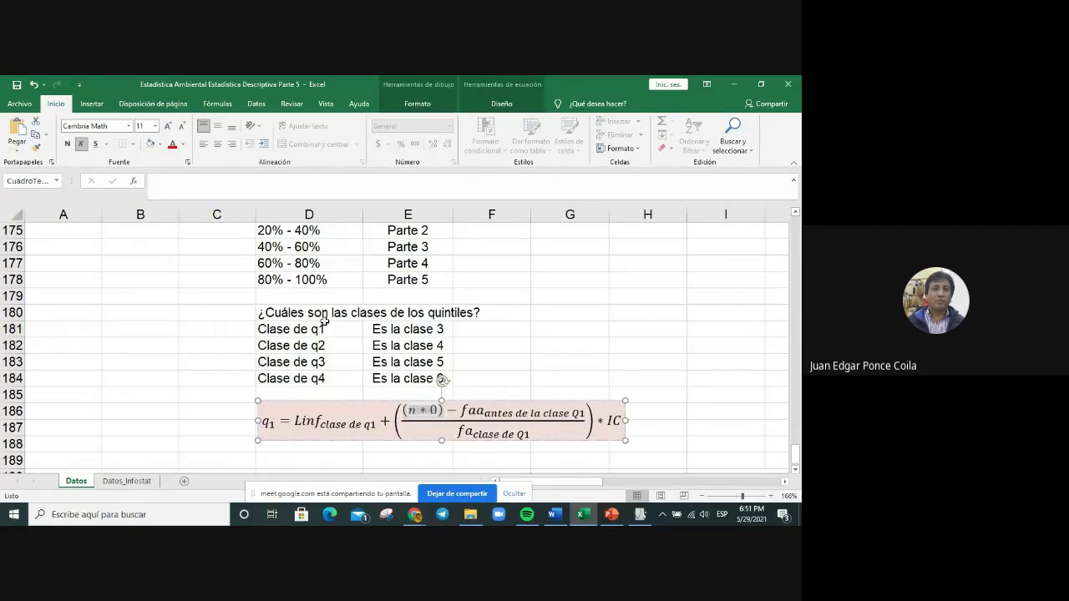
{"action": "type", "text": "2"}
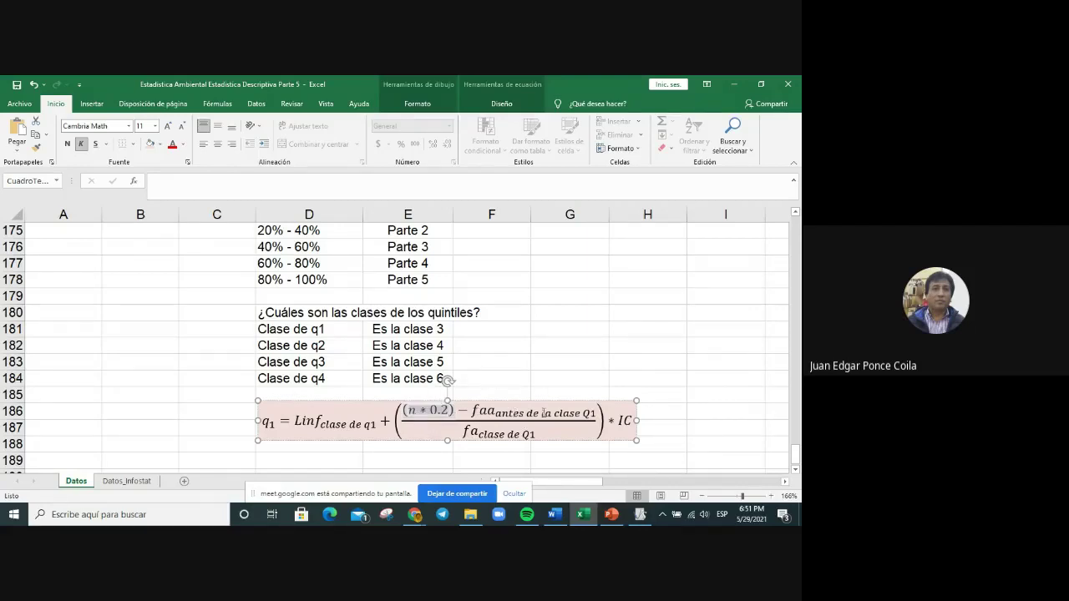
Step: Change Q1 to q1 in the faa and fa subscripts of the fraction and leave the equation
{"action": "left_click", "coordinate": [588, 413]}
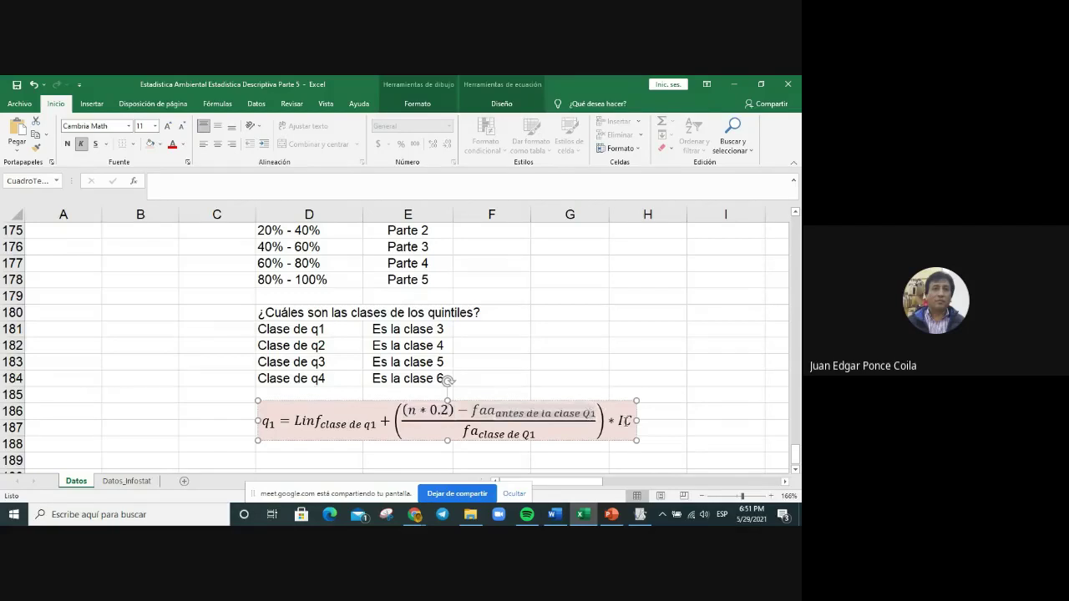
{"action": "key", "text": "BackSpace"}
{"action": "type", "text": "q"}
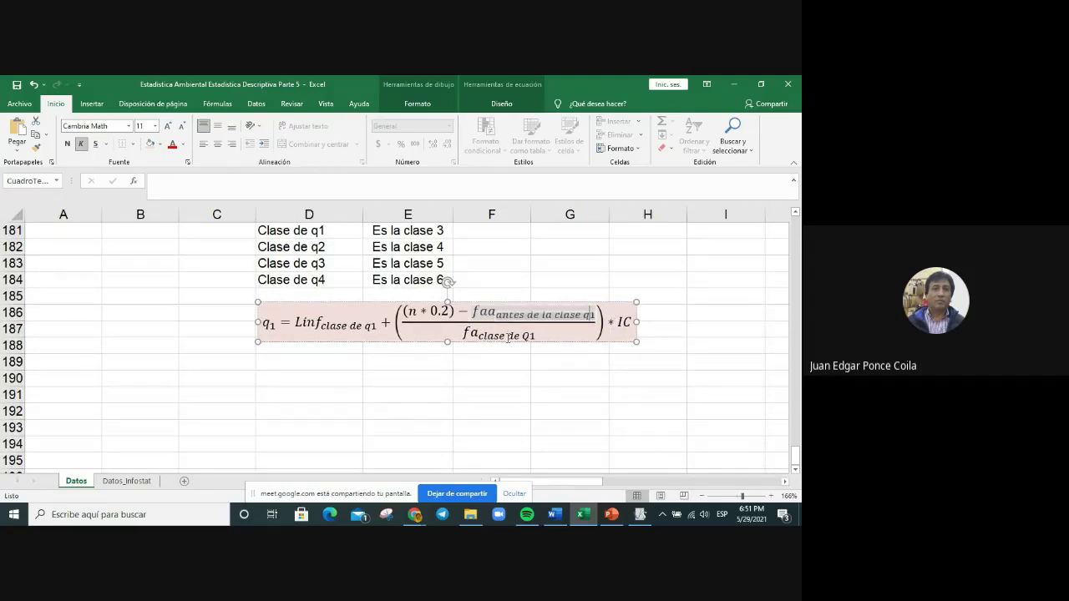
{"action": "left_click", "coordinate": [531, 336]}
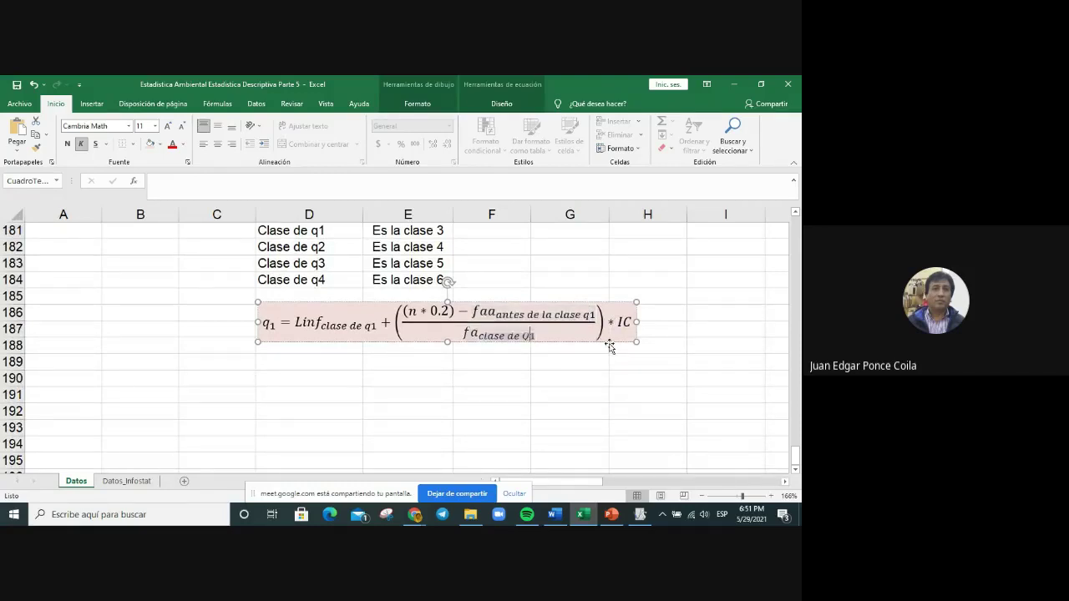
{"action": "key", "text": "BackSpace"}
{"action": "type", "text": "q"}
{"action": "left_click", "coordinate": [571, 359]}
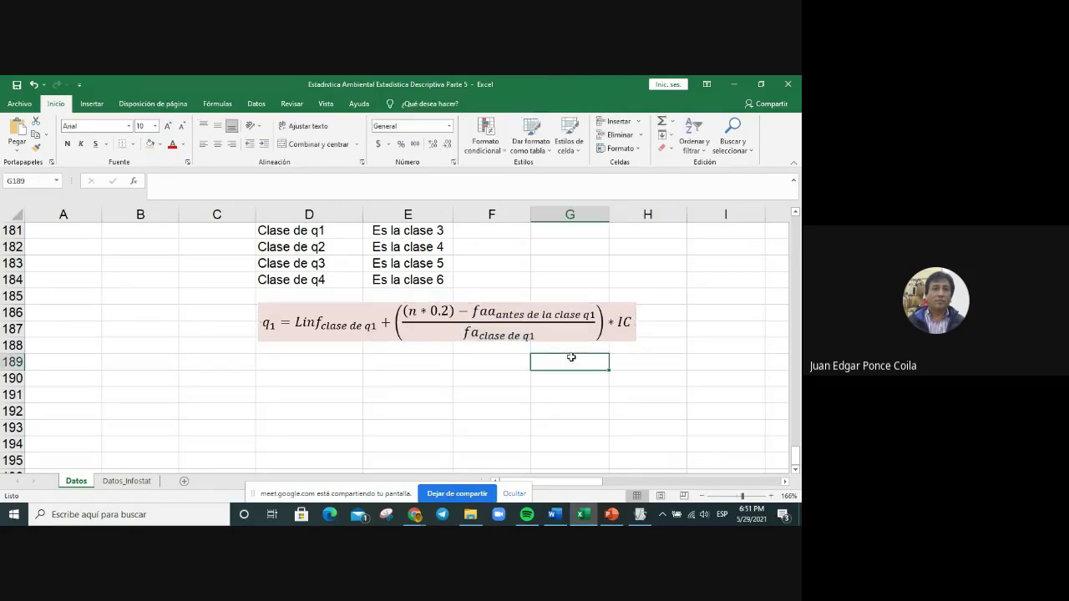
Step: Nudge the q1 equation box slightly, duplicate it, and align the copy directly below at about rows 189–191
{"action": "left_click", "coordinate": [310, 302]}
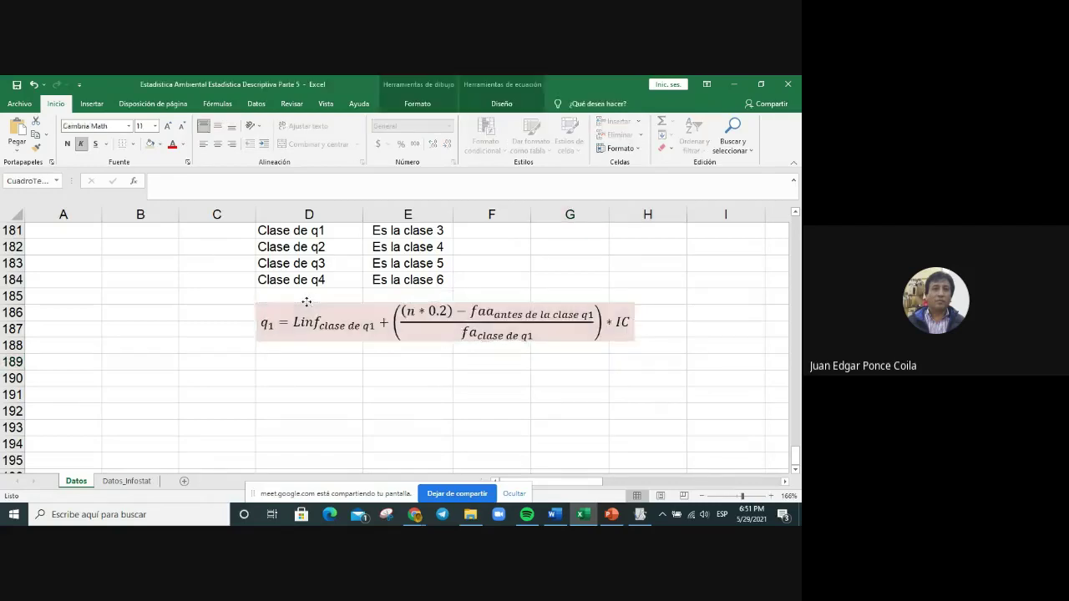
{"action": "left_click_drag", "start_coordinate": [311, 302], "coordinate": [308, 303]}
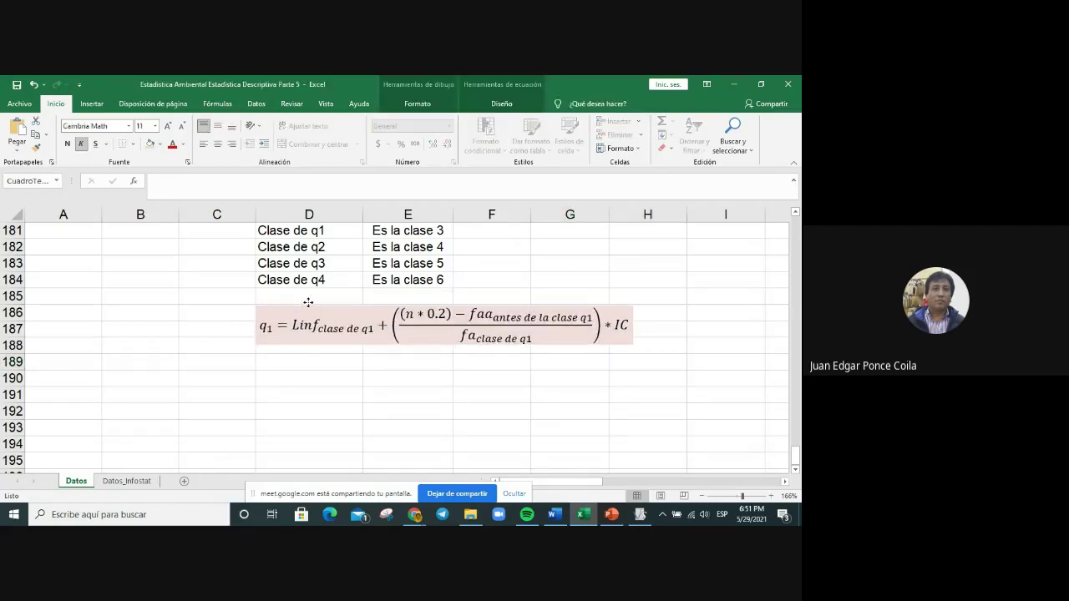
{"action": "right_click", "coordinate": [326, 305]}
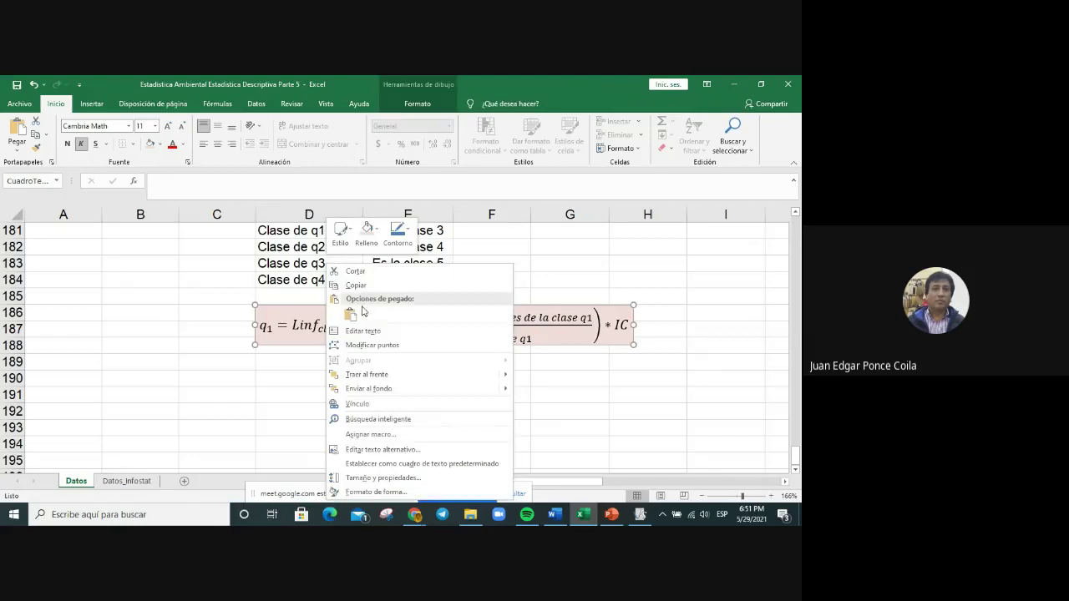
{"action": "left_click", "coordinate": [357, 286]}
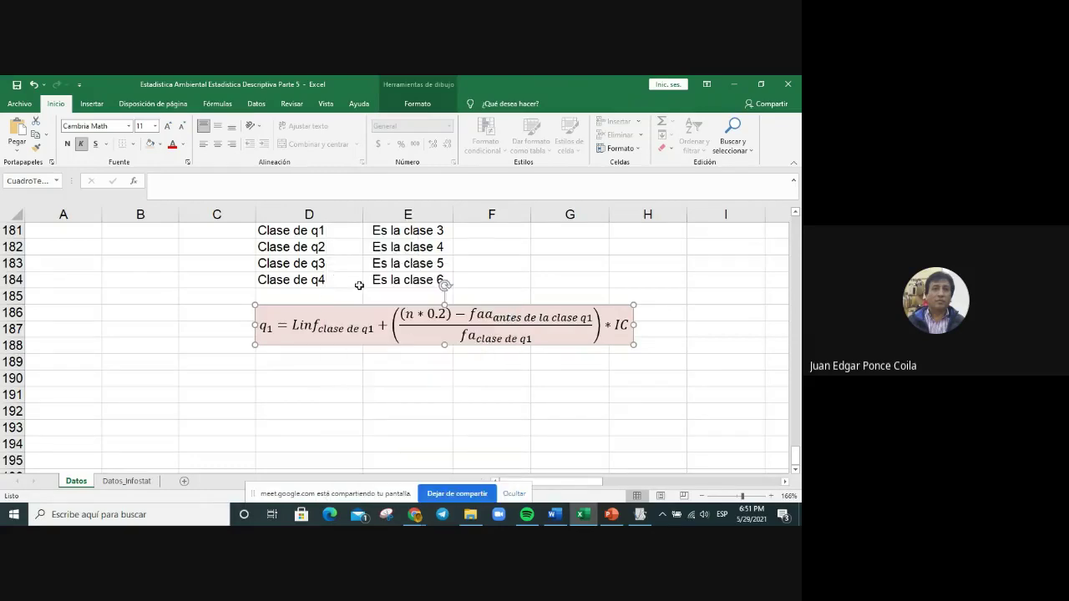
{"action": "key", "text": "ctrl+v"}
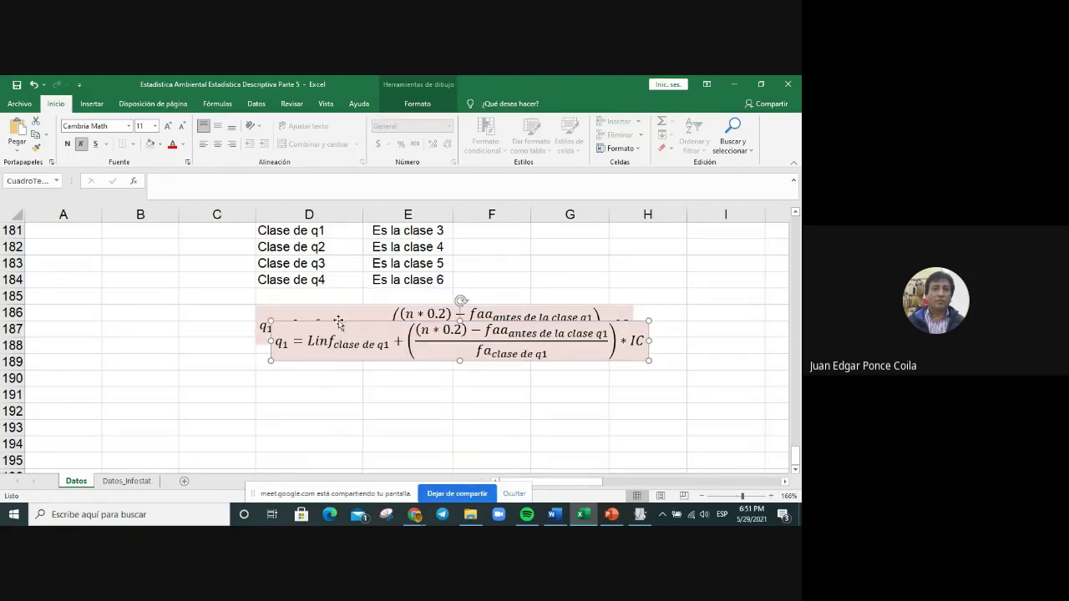
{"action": "left_click_drag", "start_coordinate": [339, 322], "coordinate": [324, 352]}
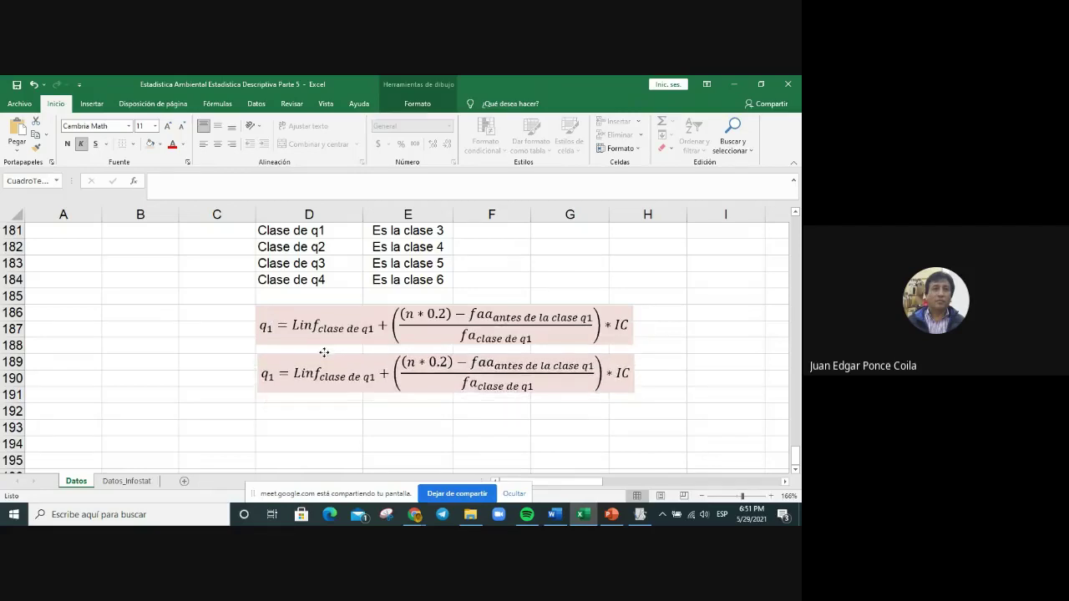
Step: In the copied equation, change the result symbol to q2 and the Linf subscript to "clase de q2"
{"action": "left_click", "coordinate": [265, 376]}
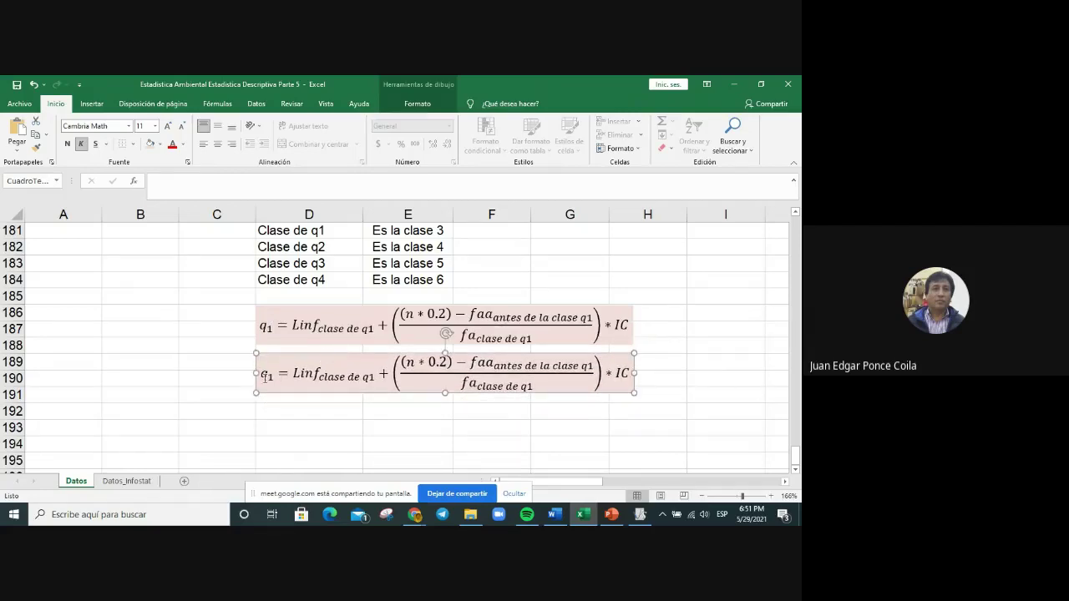
{"action": "left_click", "coordinate": [269, 375]}
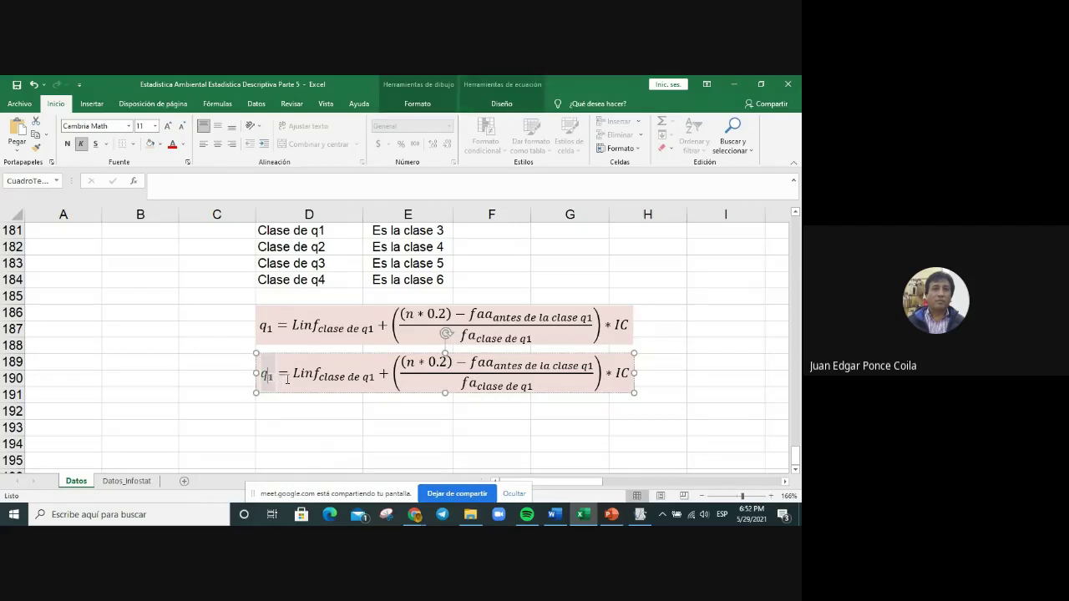
{"action": "key", "text": "BackSpace"}
{"action": "type", "text": "2"}
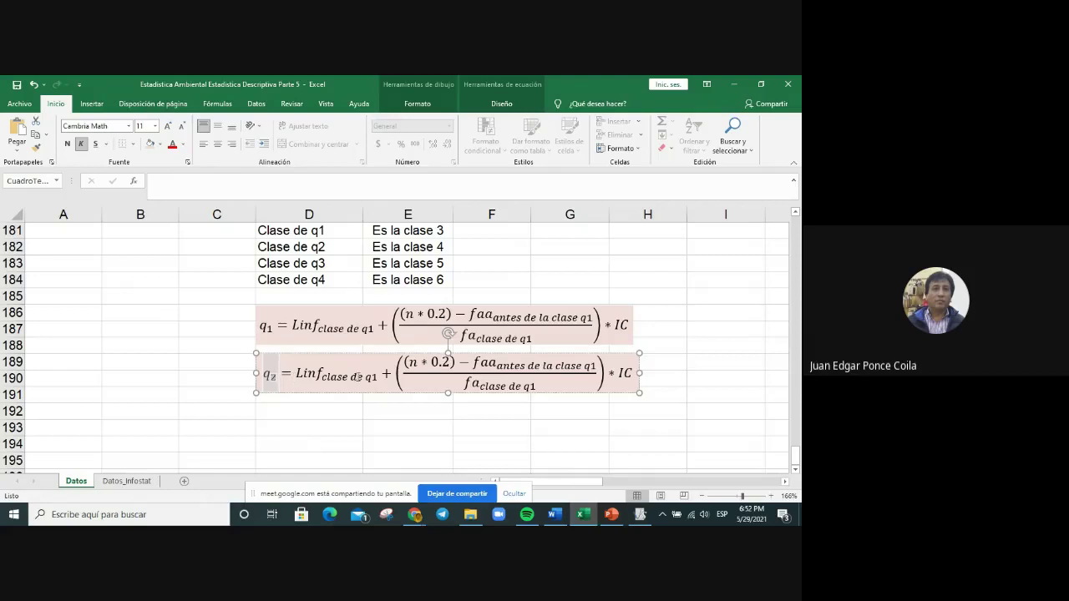
{"action": "double_click", "coordinate": [372, 378]}
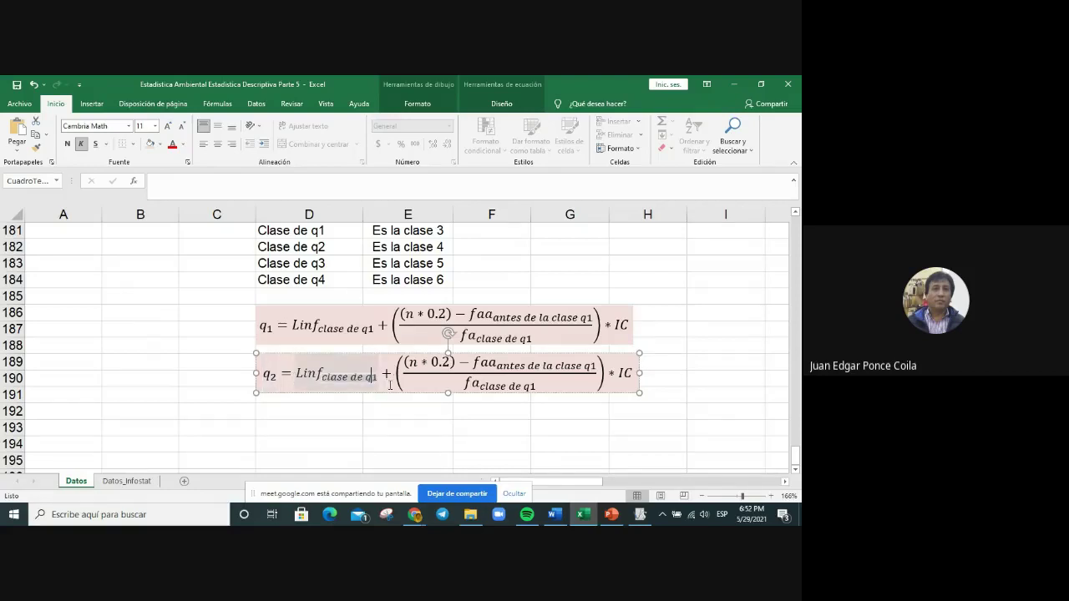
{"action": "type", "text": "2"}
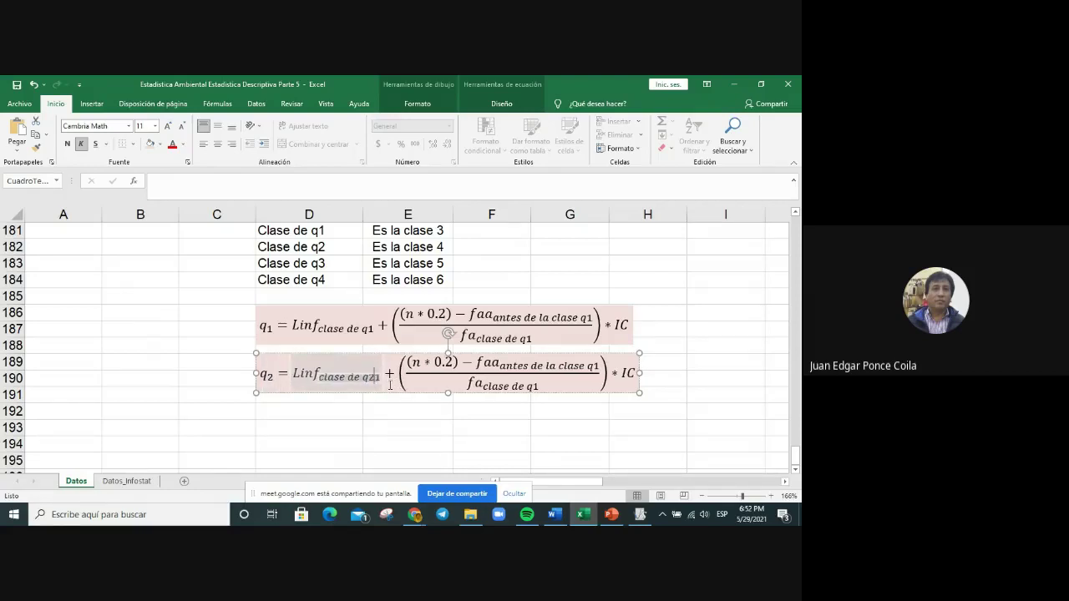
{"action": "key", "text": "Delete"}
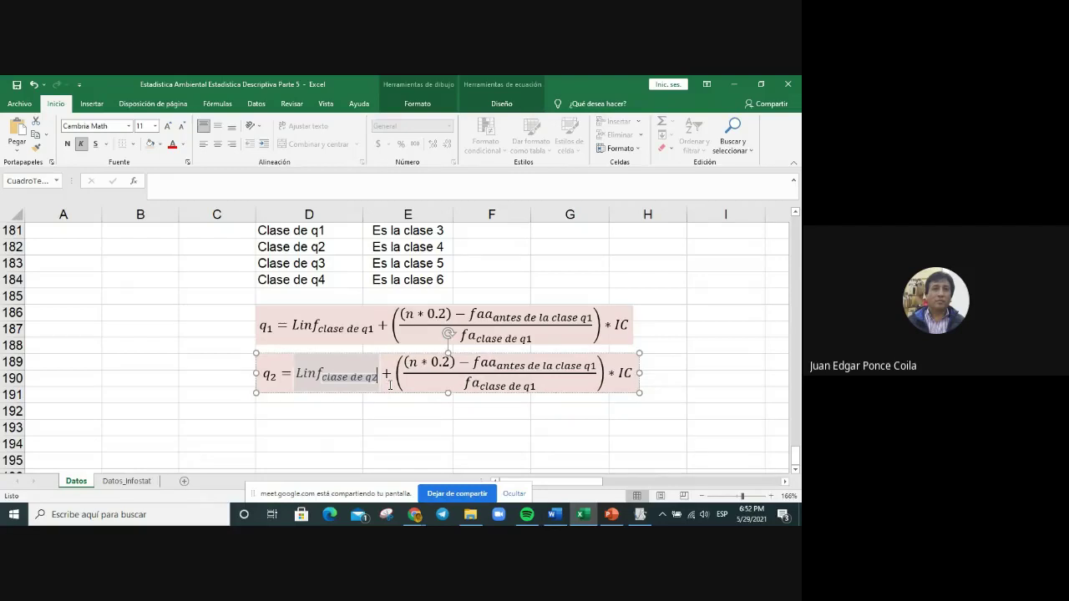
Step: Set the factor multiplying n in the q2 equation to 0.4
{"action": "left_click", "coordinate": [451, 362]}
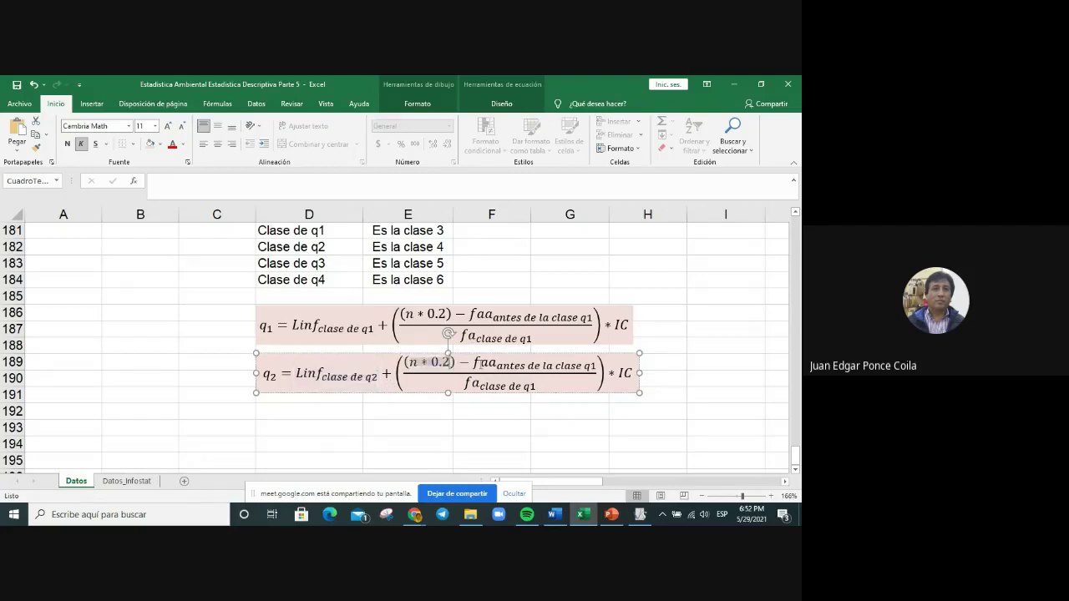
{"action": "key", "text": "BackSpace"}
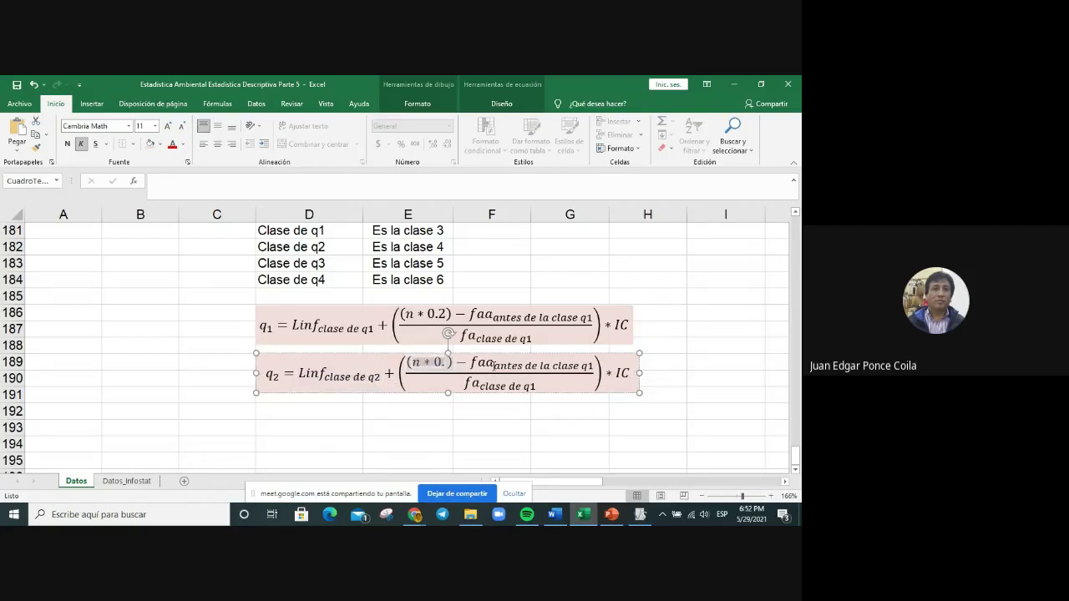
{"action": "type", "text": "4"}
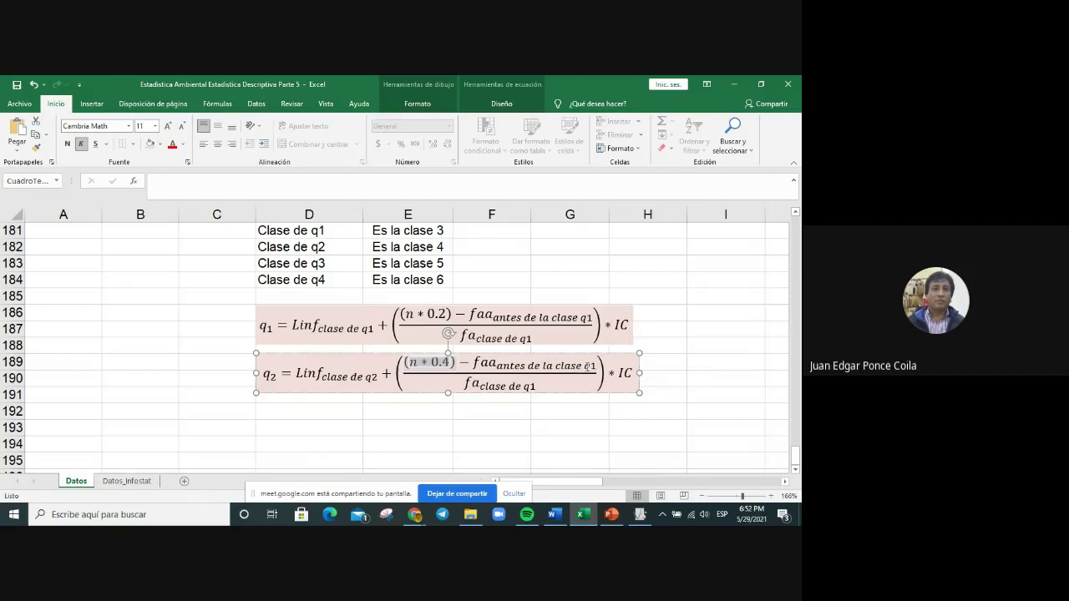
Step: Change q1 to q2 in the faa and fa subscripts of the q2 equation's fraction and leave the equation
{"action": "left_click", "coordinate": [591, 369]}
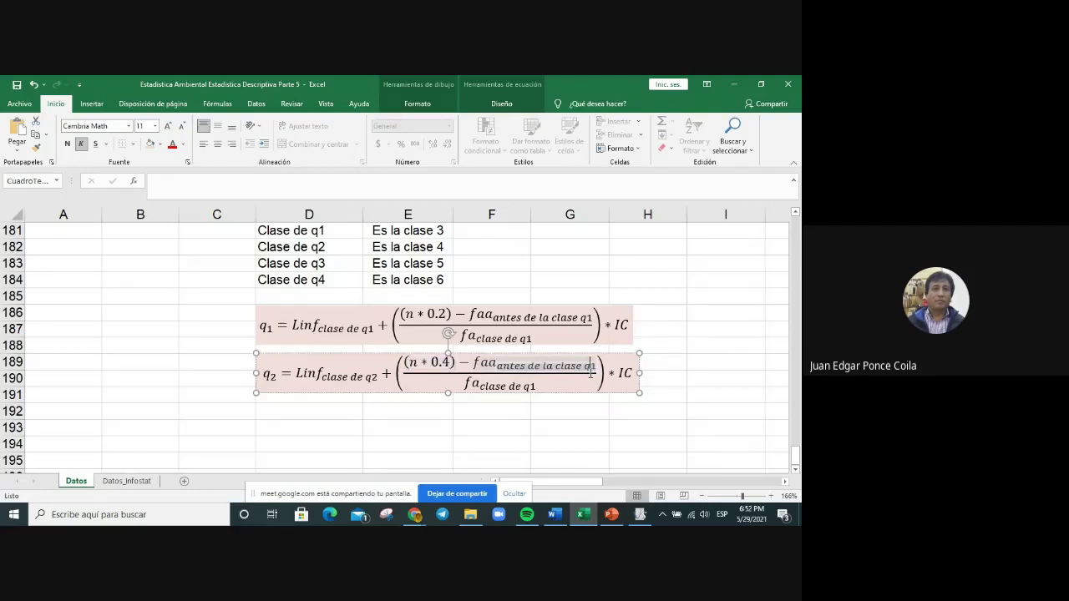
{"action": "type", "text": "2"}
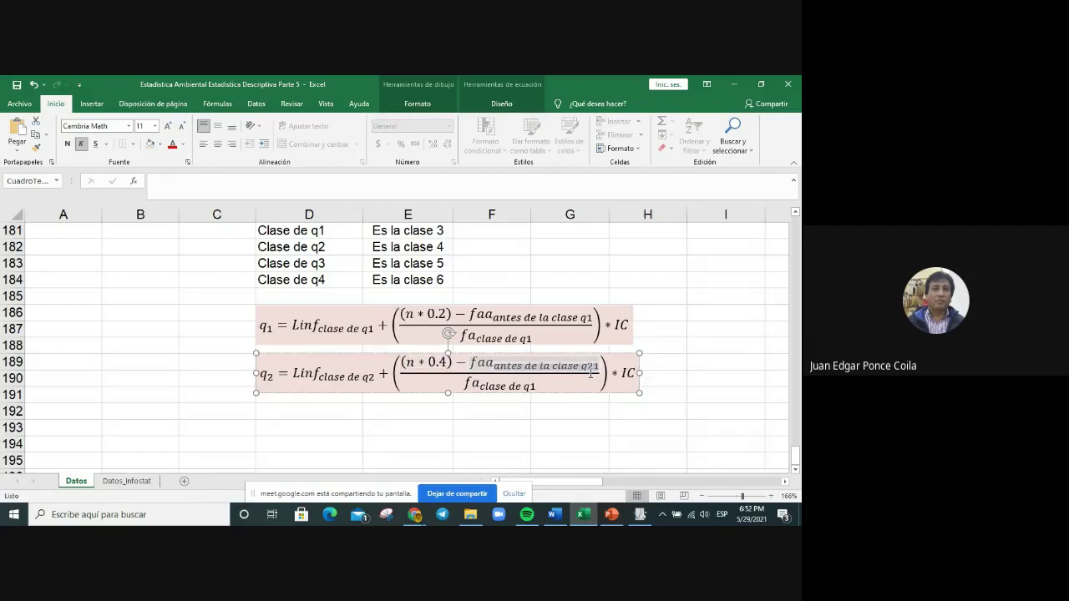
{"action": "key", "text": "Delete"}
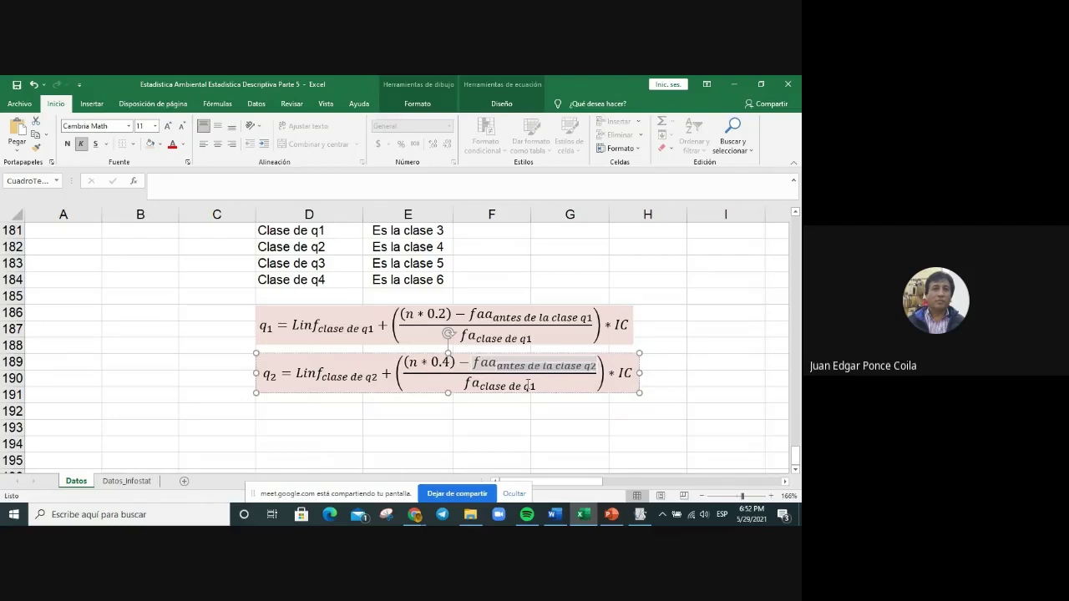
{"action": "left_click", "coordinate": [533, 386]}
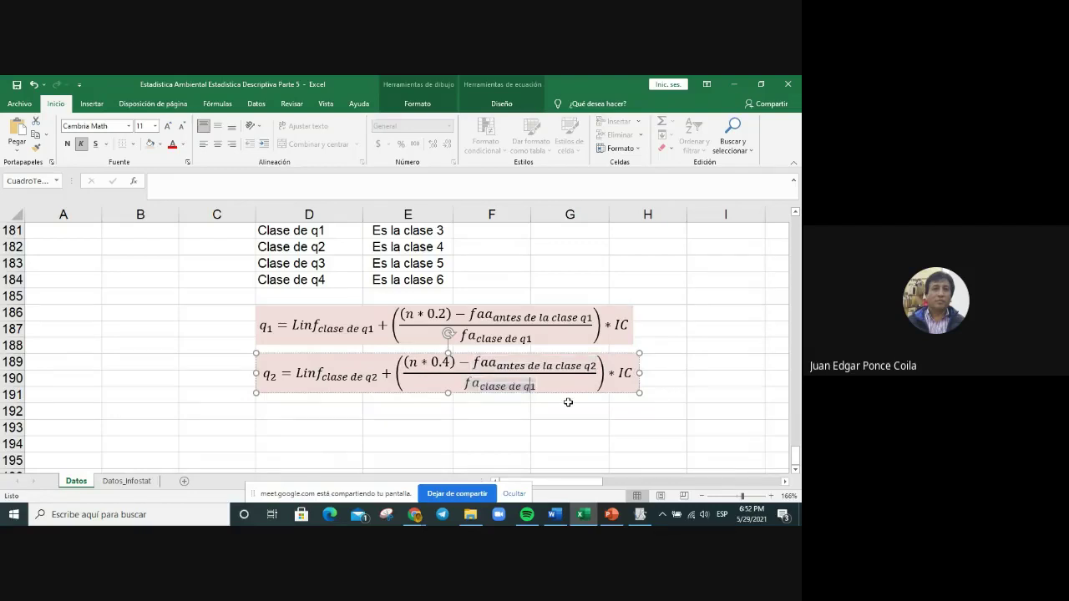
{"action": "type", "text": "2"}
{"action": "key", "text": "Delete"}
{"action": "left_click", "coordinate": [286, 422]}
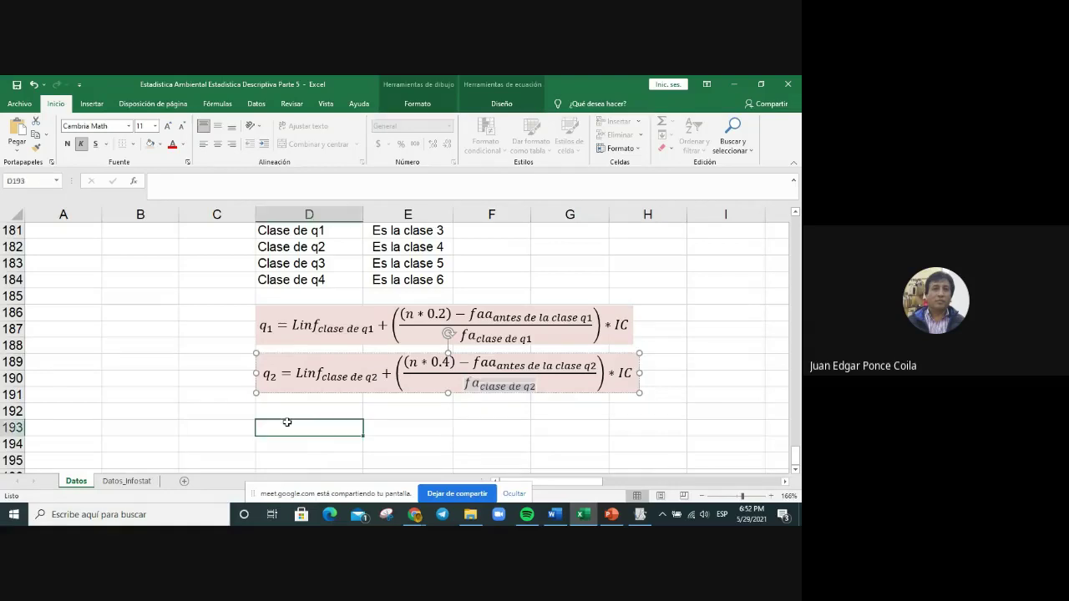
Step: Paste another copy of the q1 equation at cell D192 and change its result symbol to q3
{"action": "left_click", "coordinate": [287, 415]}
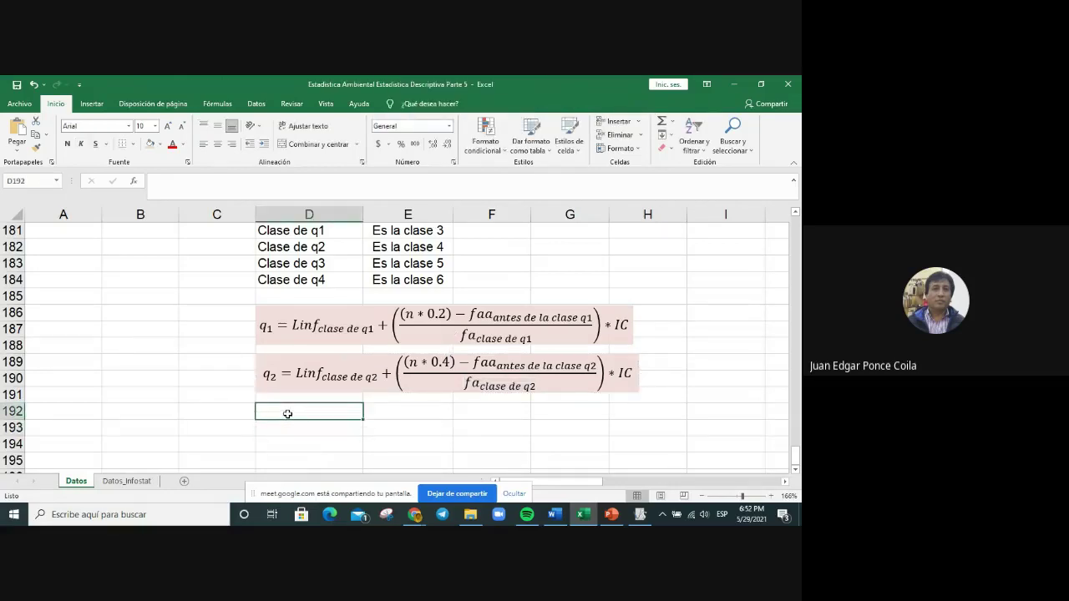
{"action": "key", "text": "ctrl+v"}
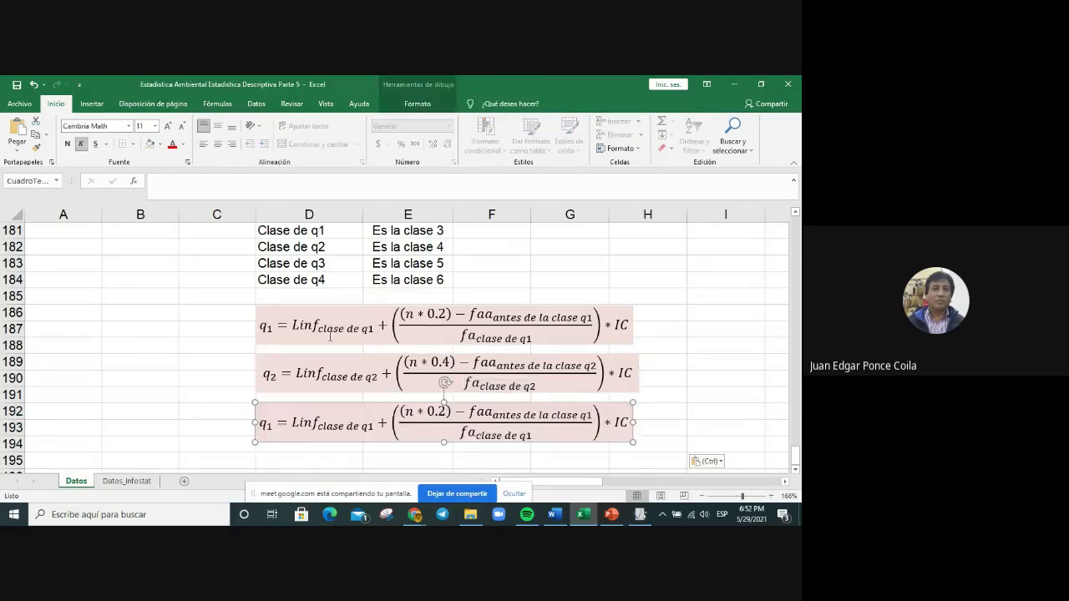
{"action": "left_click", "coordinate": [288, 433]}
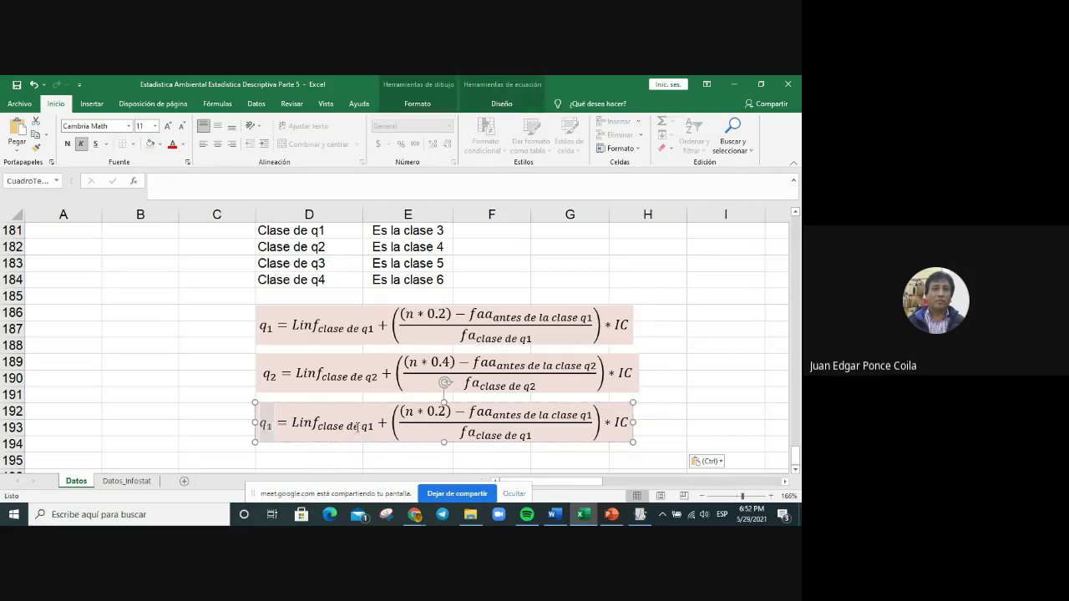
{"action": "key", "text": "BackSpace"}
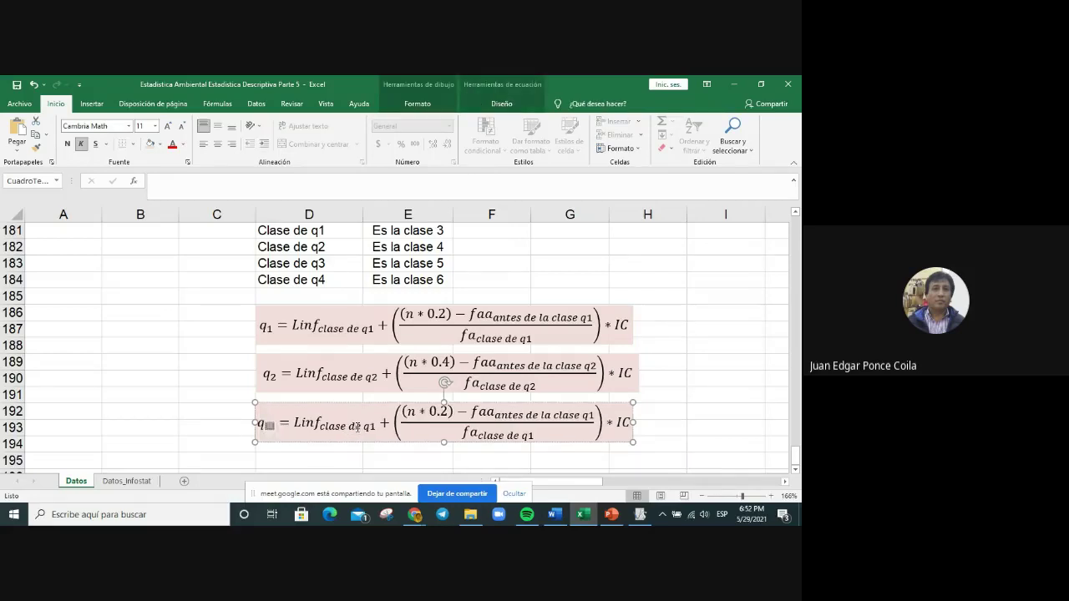
{"action": "type", "text": "3"}
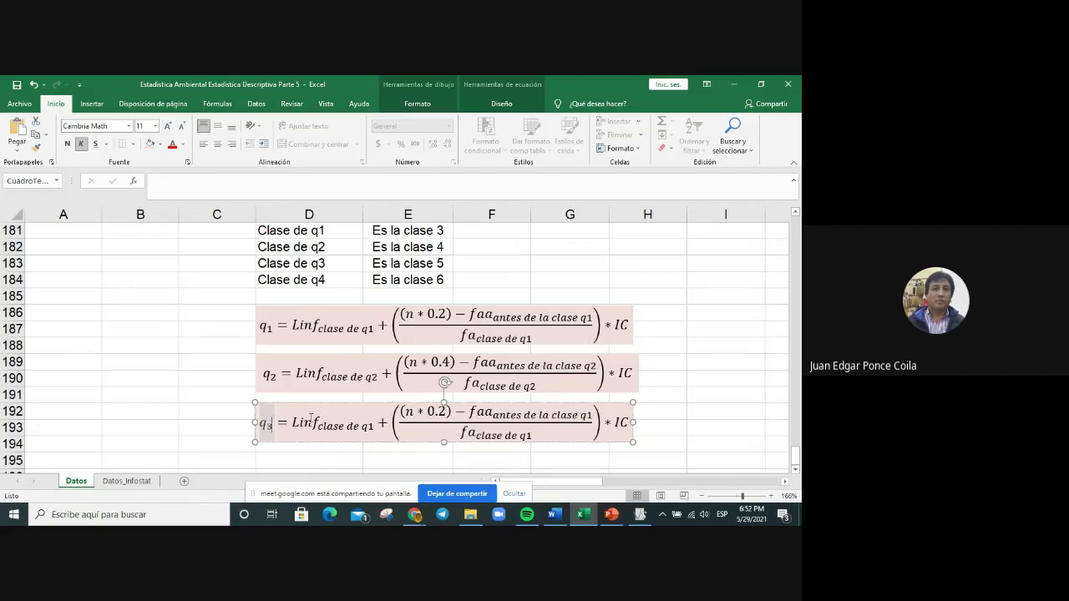
Step: In the q3 equation, change the Linf subscript to "clase de q3" and the factor multiplying n to 0.6
{"action": "left_click_drag", "start_coordinate": [370, 427], "coordinate": [292, 427]}
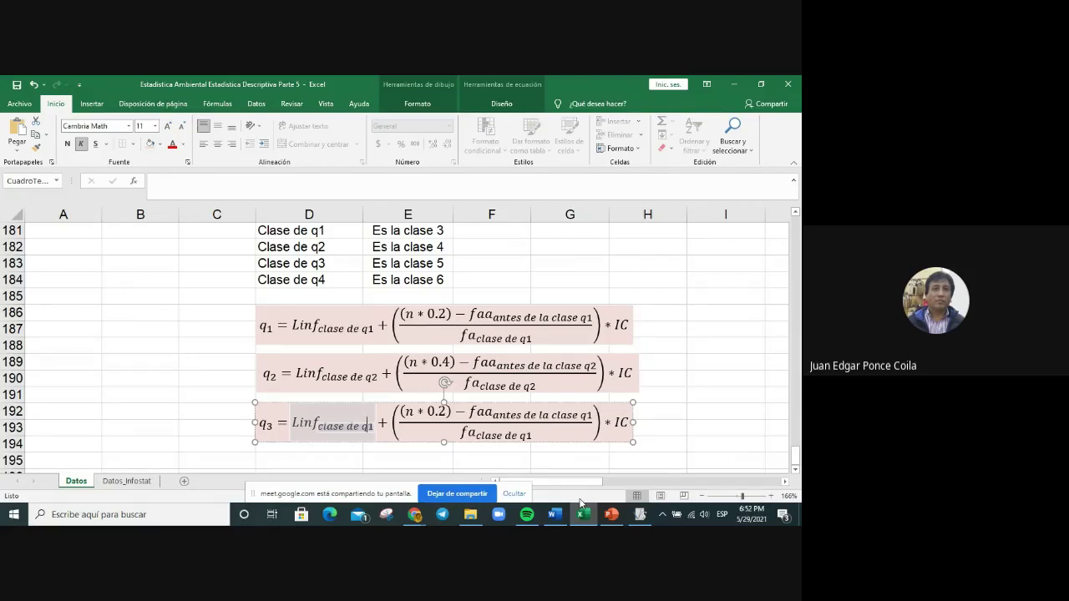
{"action": "type", "text": "3"}
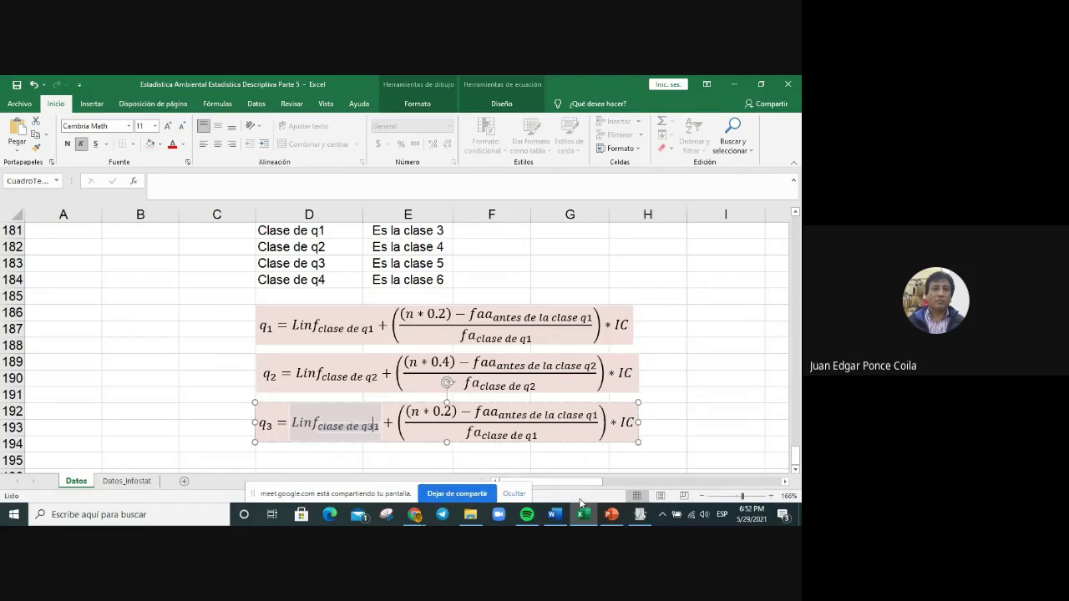
{"action": "key", "text": "Delete"}
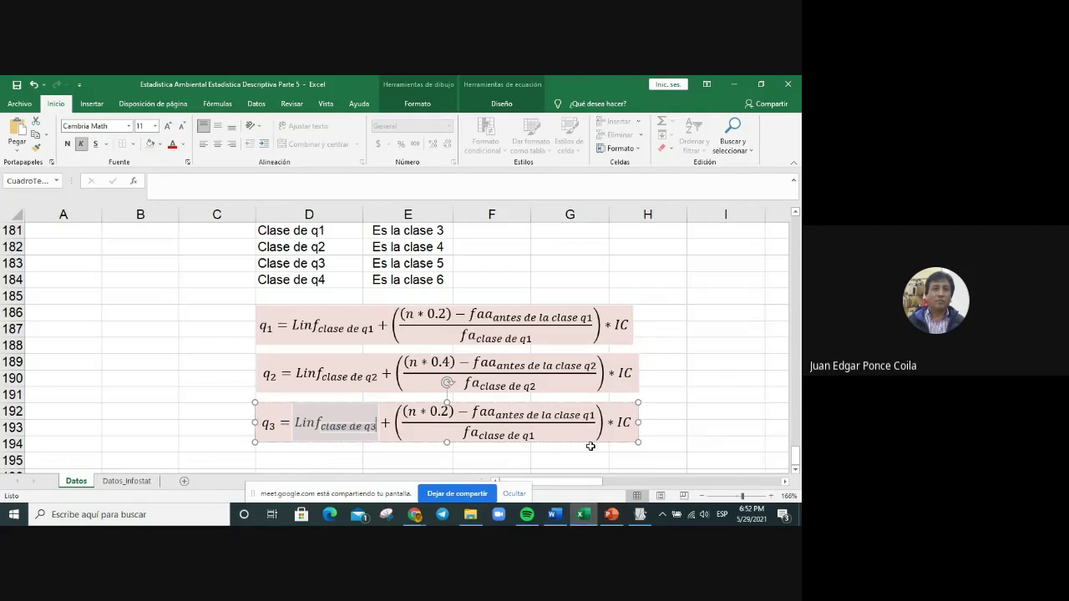
{"action": "left_click", "coordinate": [440, 411]}
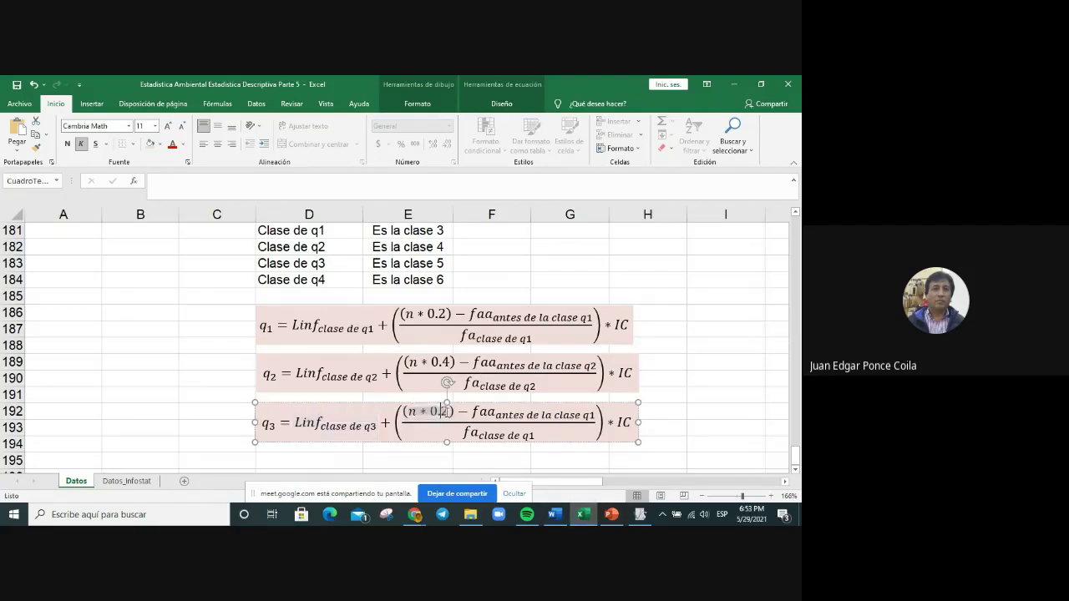
{"action": "type", "text": "6"}
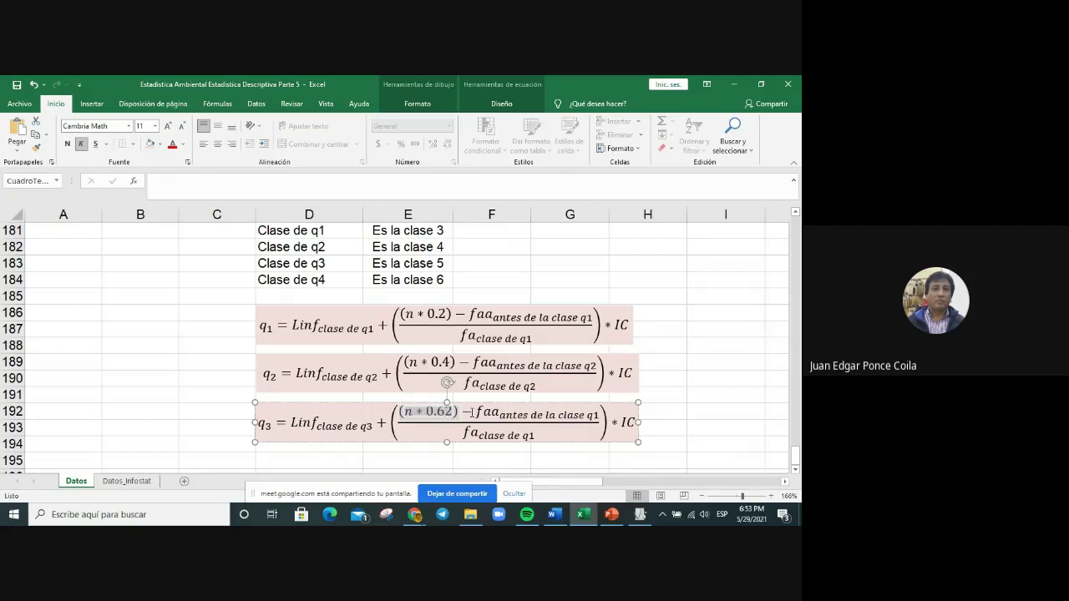
{"action": "key", "text": "Delete"}
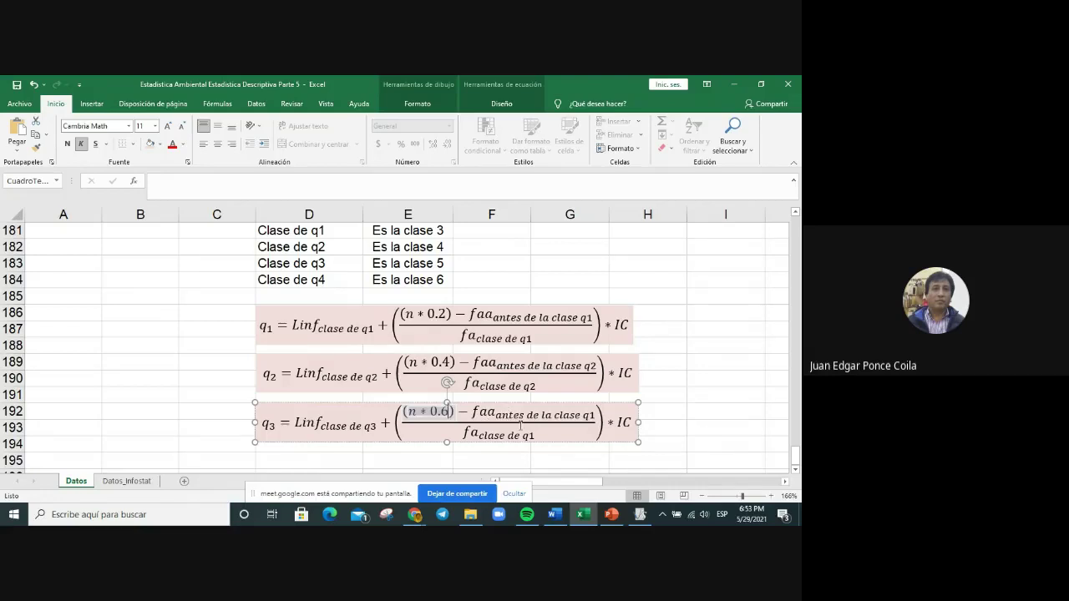
Step: Change q1 to q3 in the faa and fa subscripts of the q3 equation's fraction and leave the equation
{"action": "left_click", "coordinate": [591, 415]}
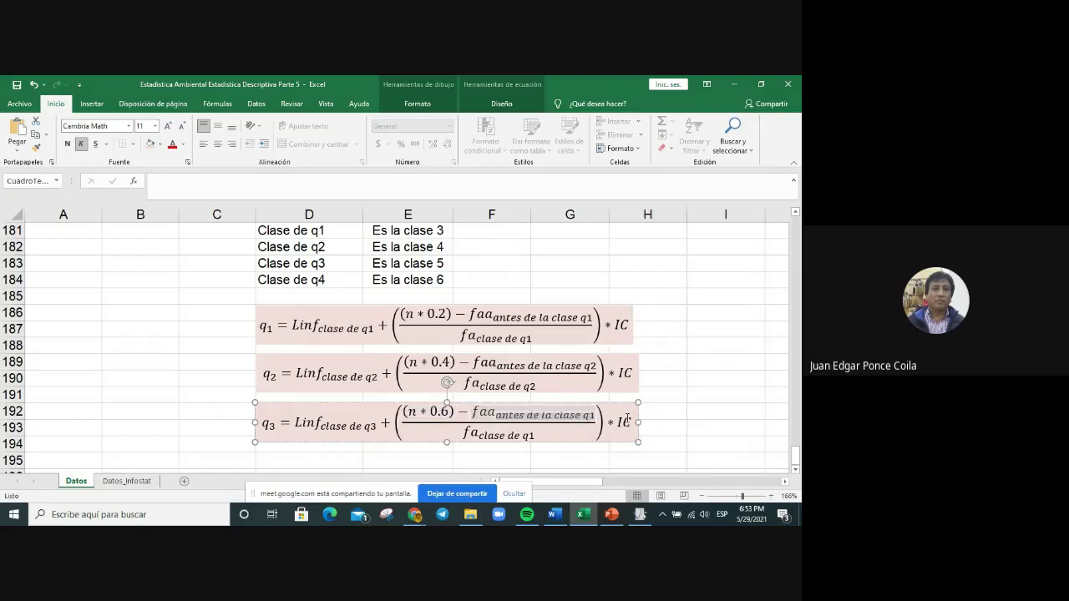
{"action": "type", "text": "3"}
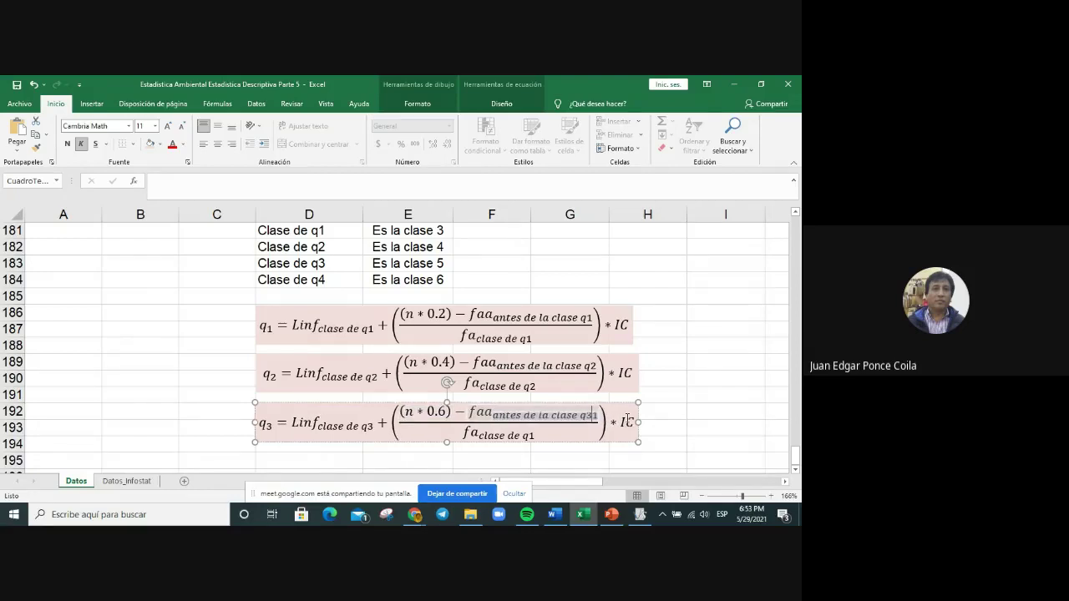
{"action": "key", "text": "Delete"}
{"action": "scroll", "coordinate": [614, 416], "scroll_direction": "down", "scroll_amount": 1}
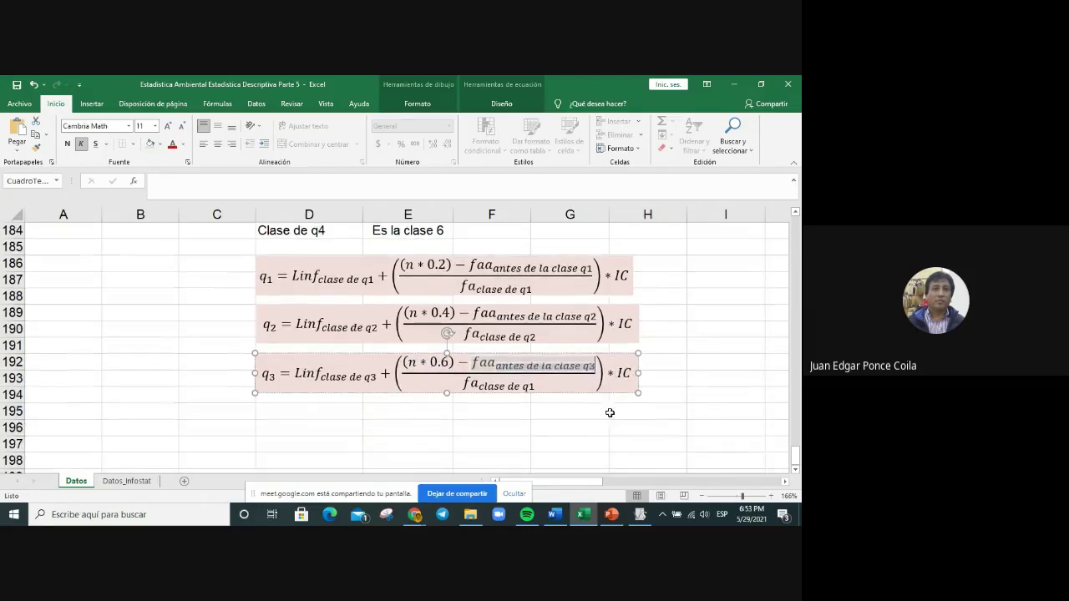
{"action": "left_click", "coordinate": [529, 385]}
{"action": "type", "text": "3"}
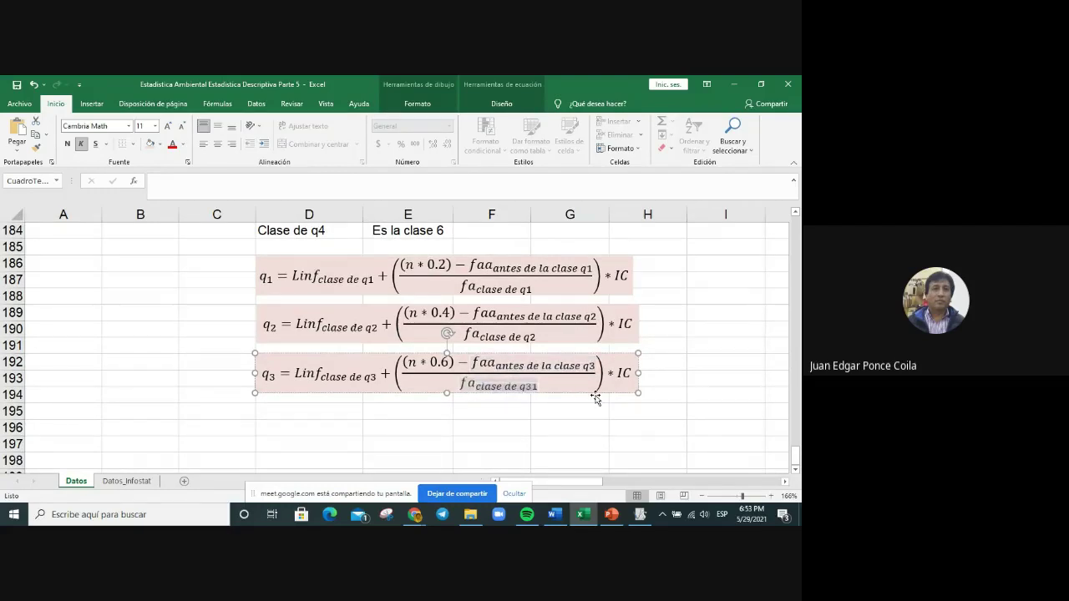
{"action": "key", "text": "Delete"}
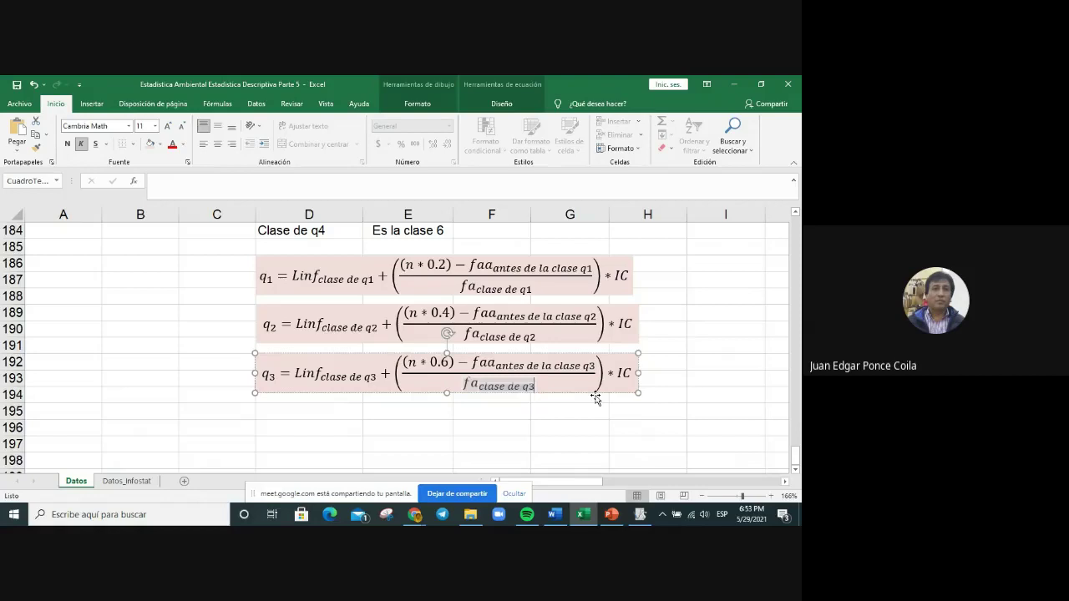
{"action": "left_click", "coordinate": [434, 418]}
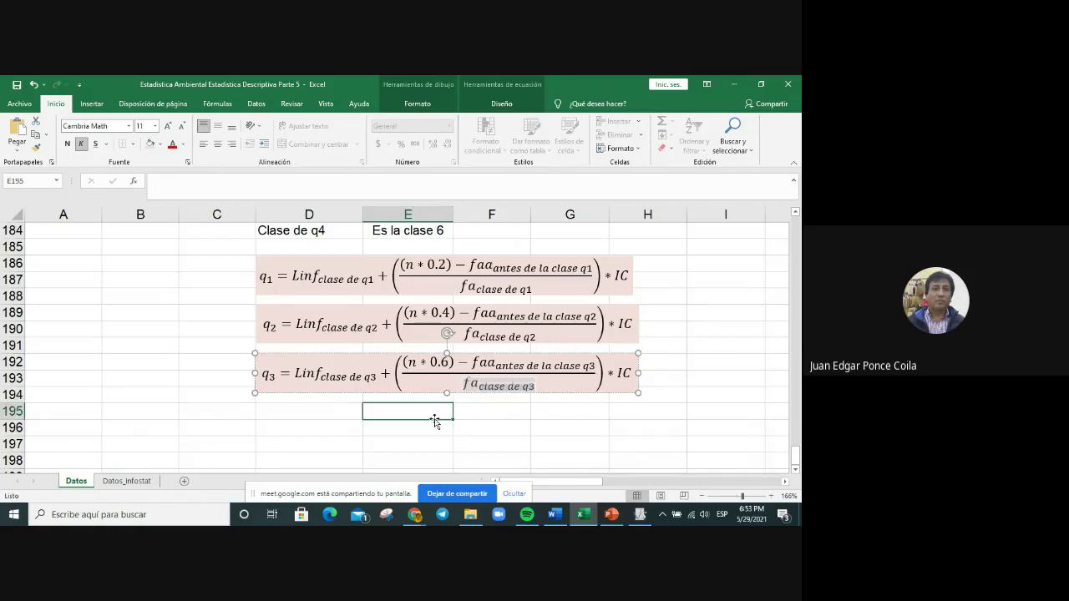
Step: Copy the q3 equation box and paste the duplicate directly below it at cell D195
{"action": "left_click", "coordinate": [350, 353]}
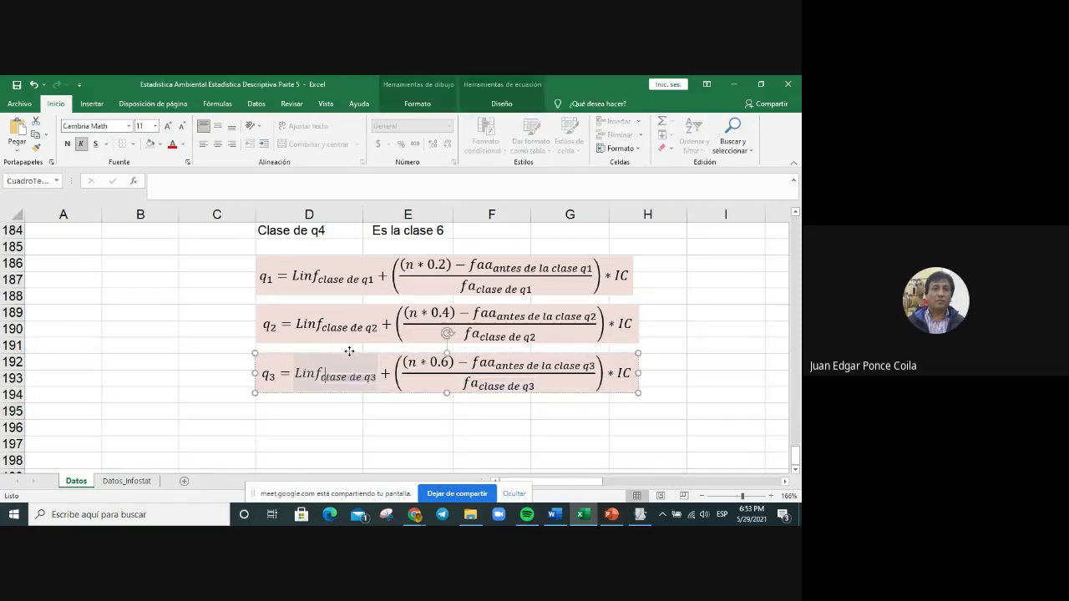
{"action": "right_click", "coordinate": [349, 352]}
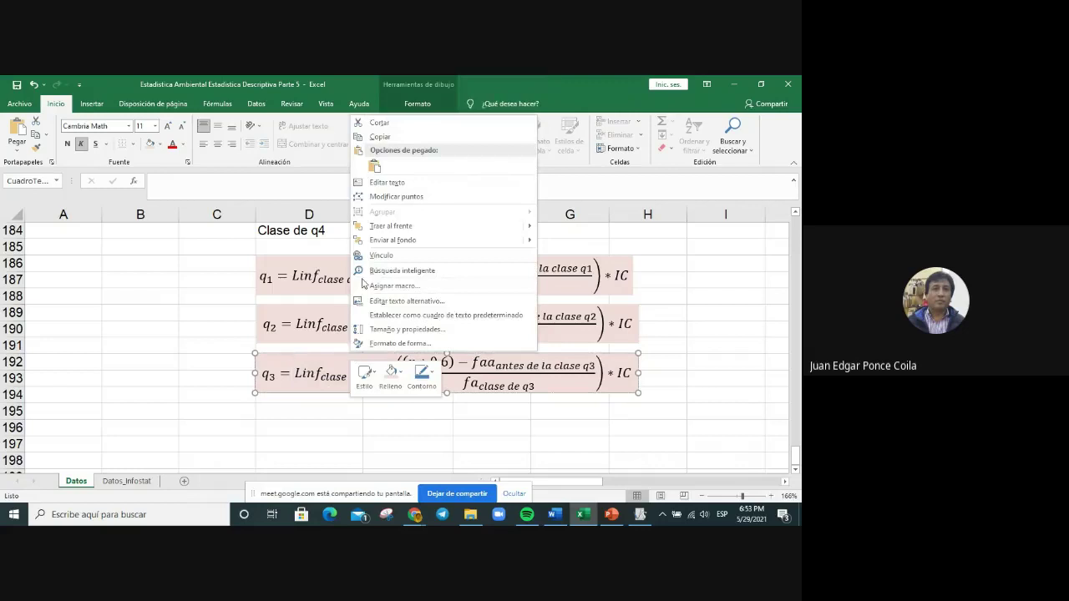
{"action": "left_click", "coordinate": [385, 135]}
{"action": "left_click", "coordinate": [288, 412]}
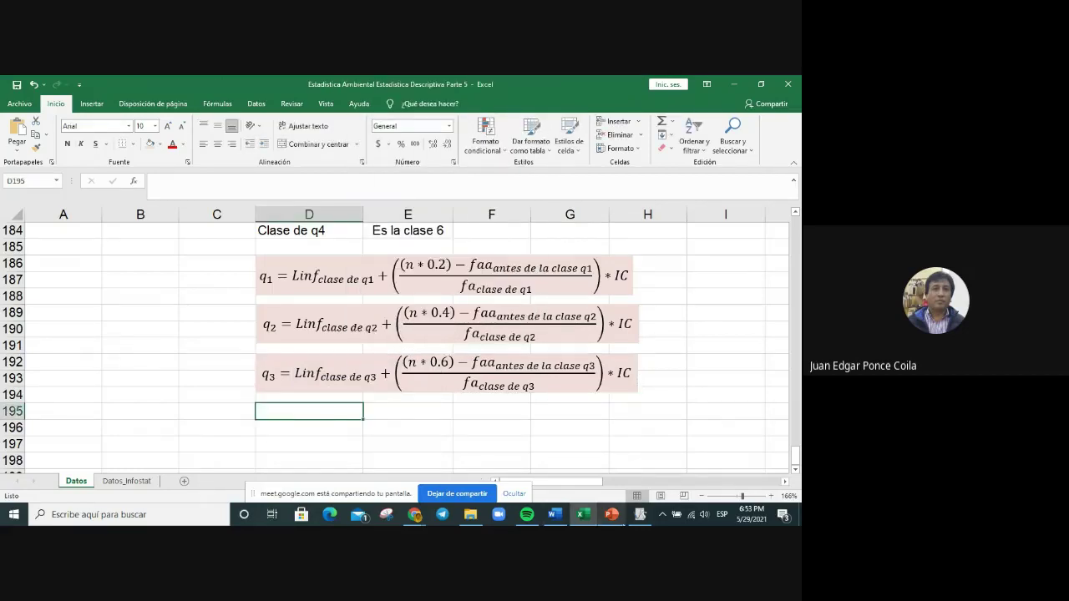
{"action": "key", "text": "ctrl+v"}
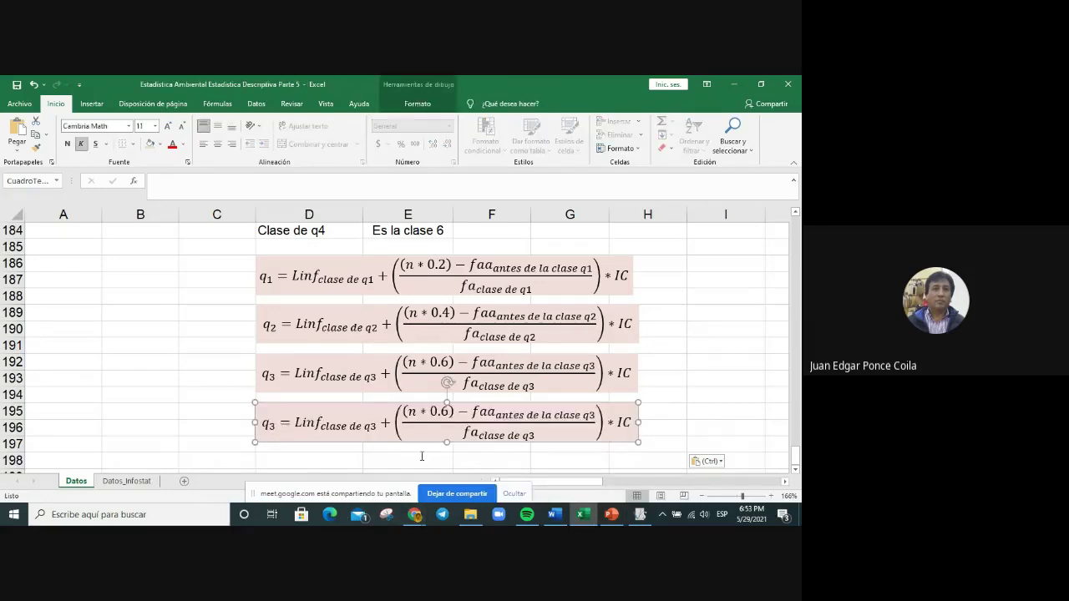
Step: In the copy at row 195, change the result symbol to q4 and the Linf subscript to "clase de q4"
{"action": "key", "text": "F2"}
{"action": "key", "text": "BackSpace"}
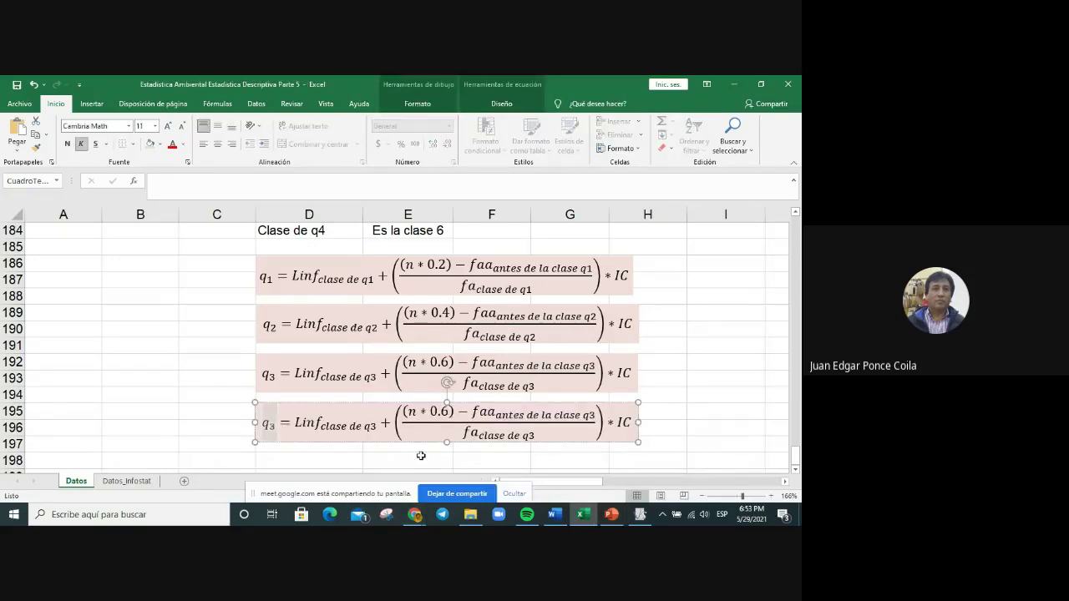
{"action": "type", "text": "4"}
{"action": "double_click", "coordinate": [373, 426]}
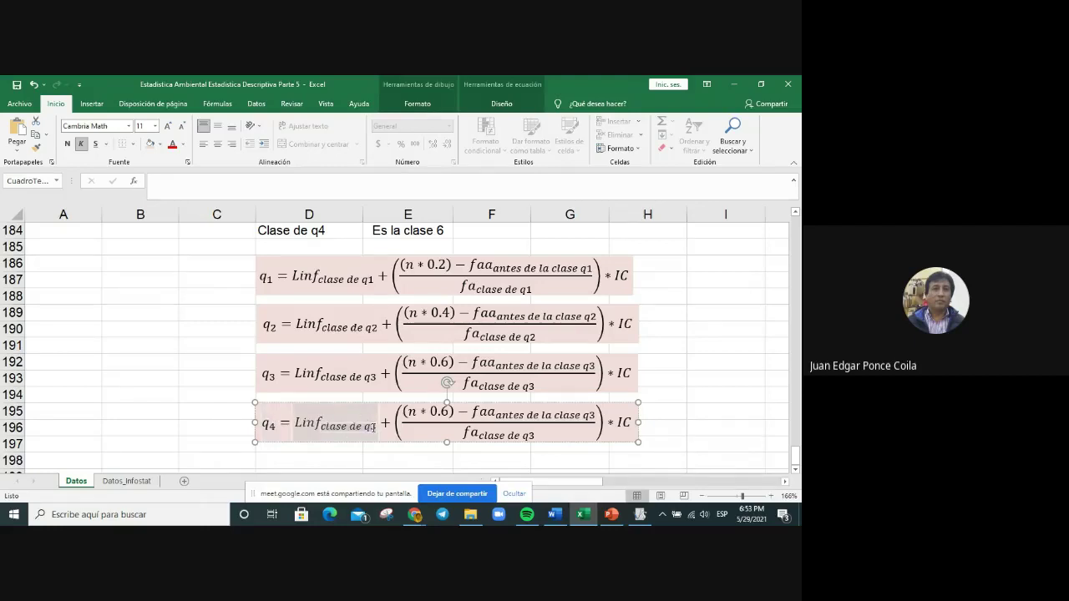
{"action": "type", "text": "3"}
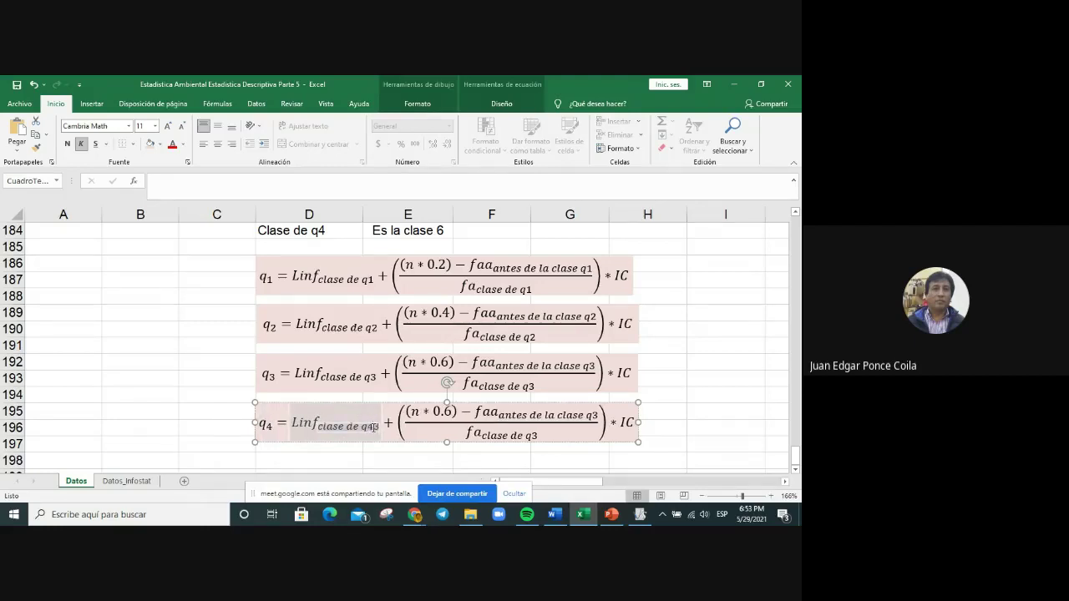
{"action": "key", "text": "BackSpace"}
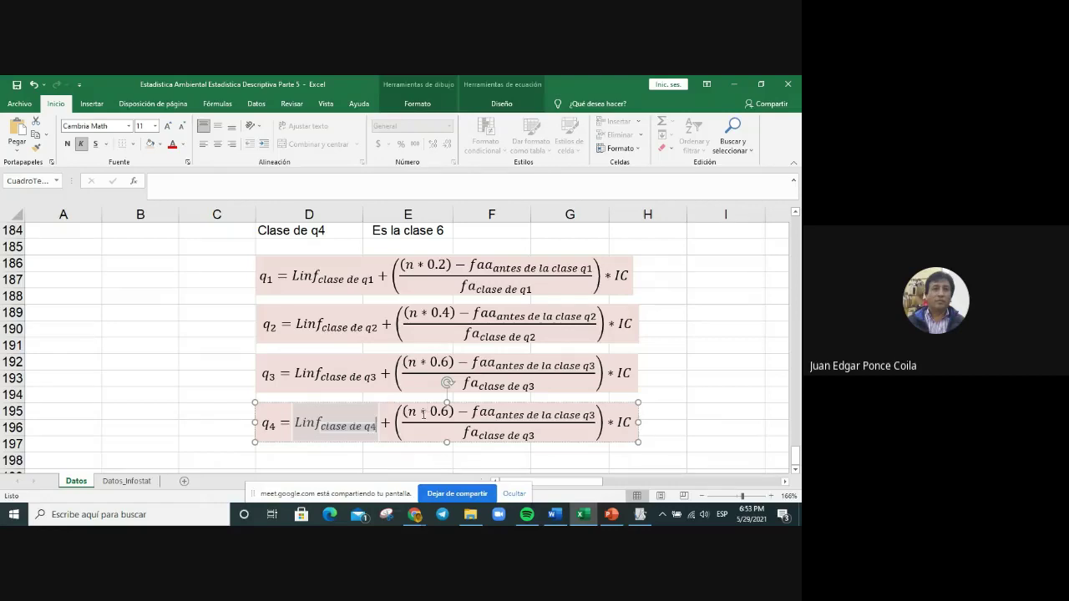
Step: Set the factor multiplying n in the q4 equation to 0.8
{"action": "left_click", "coordinate": [452, 413]}
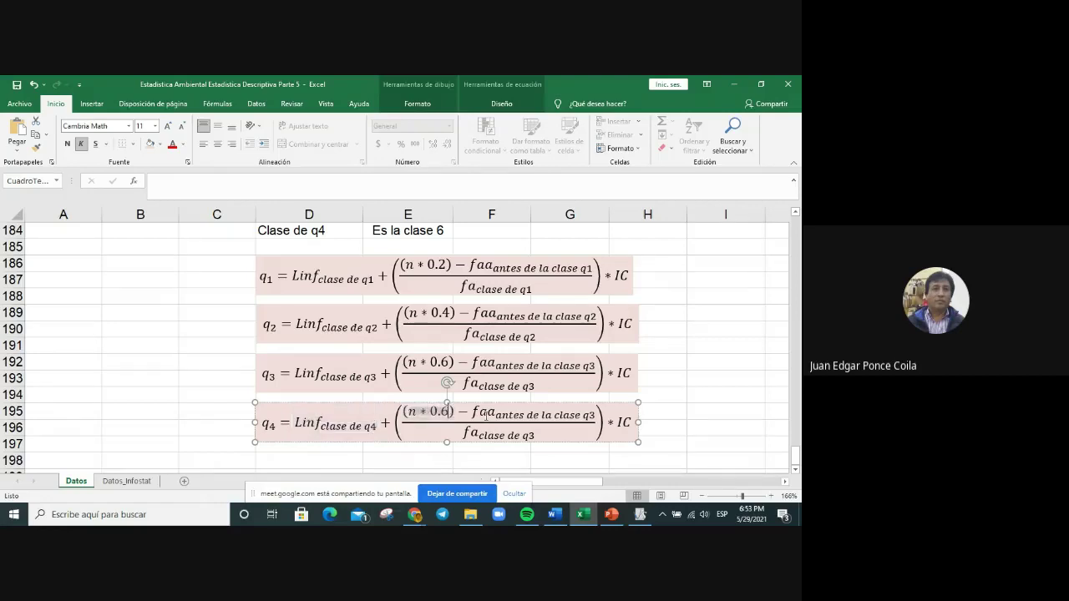
{"action": "key", "text": "BackSpace"}
{"action": "type", "text": "8"}
Step: Change q3 to q4 in the faa and fa subscripts of the q4 equation's fraction and leave the equation
{"action": "left_click", "coordinate": [590, 415]}
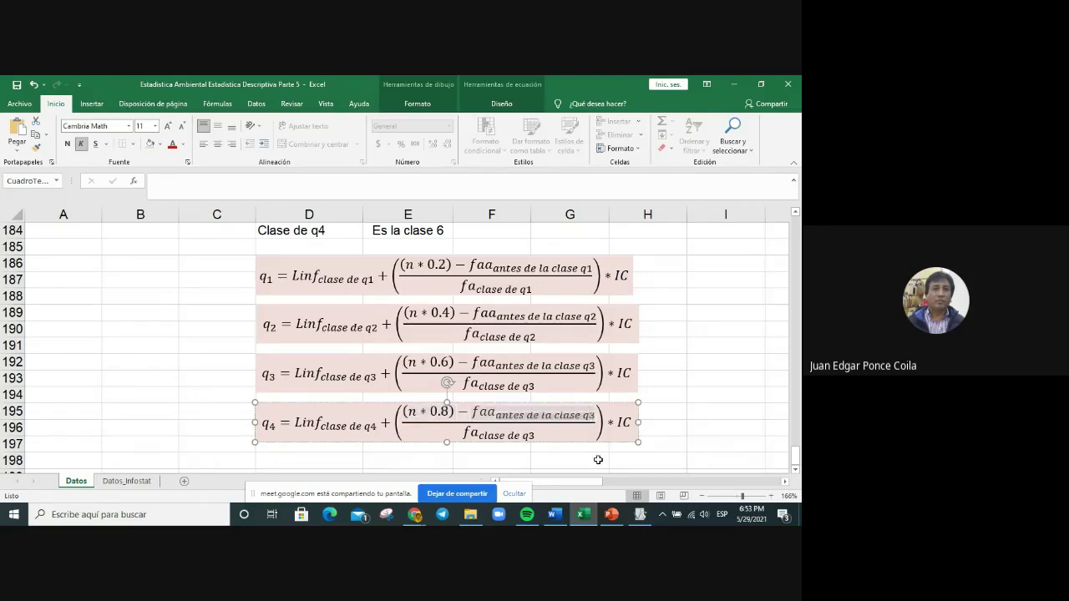
{"action": "type", "text": "4"}
{"action": "key", "text": "Delete"}
{"action": "left_click", "coordinate": [530, 441]}
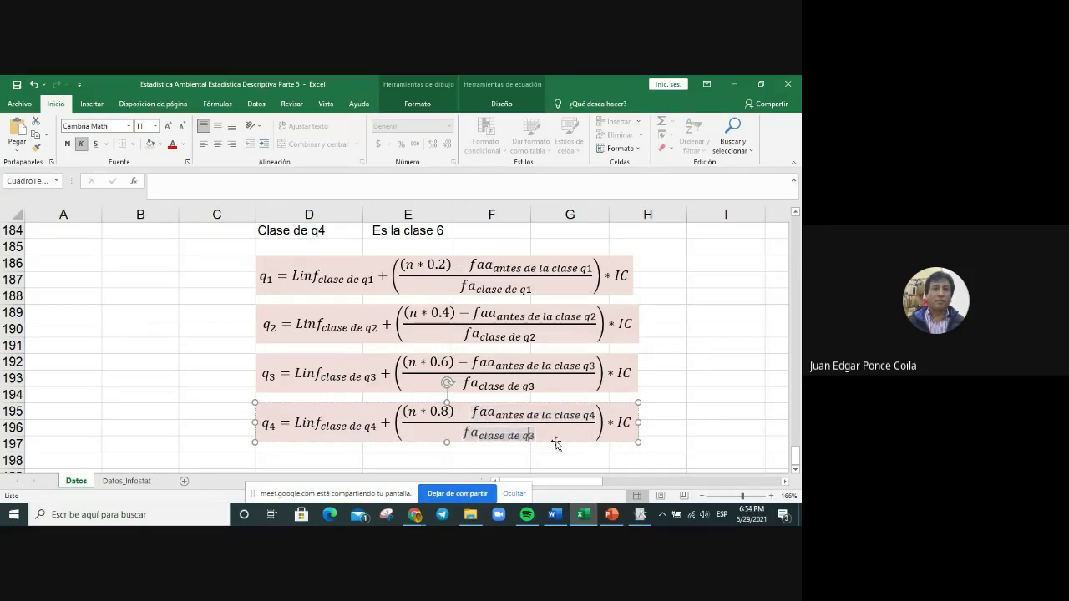
{"action": "type", "text": "4"}
{"action": "key", "text": "Delete"}
{"action": "left_click", "coordinate": [657, 413]}
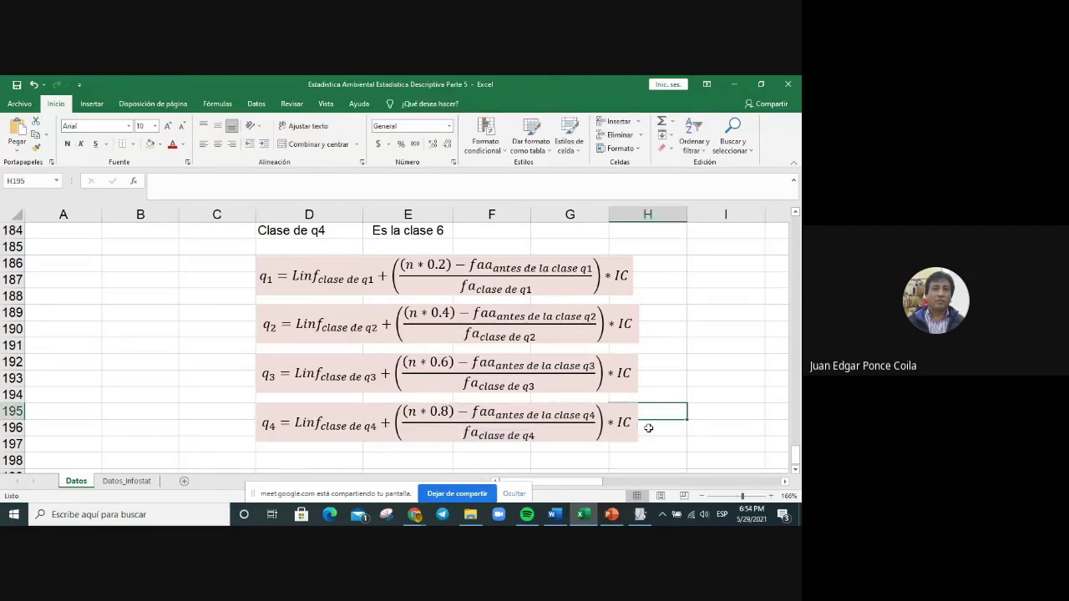
{"action": "scroll", "coordinate": [649, 428], "scroll_direction": "down", "scroll_amount": 1}
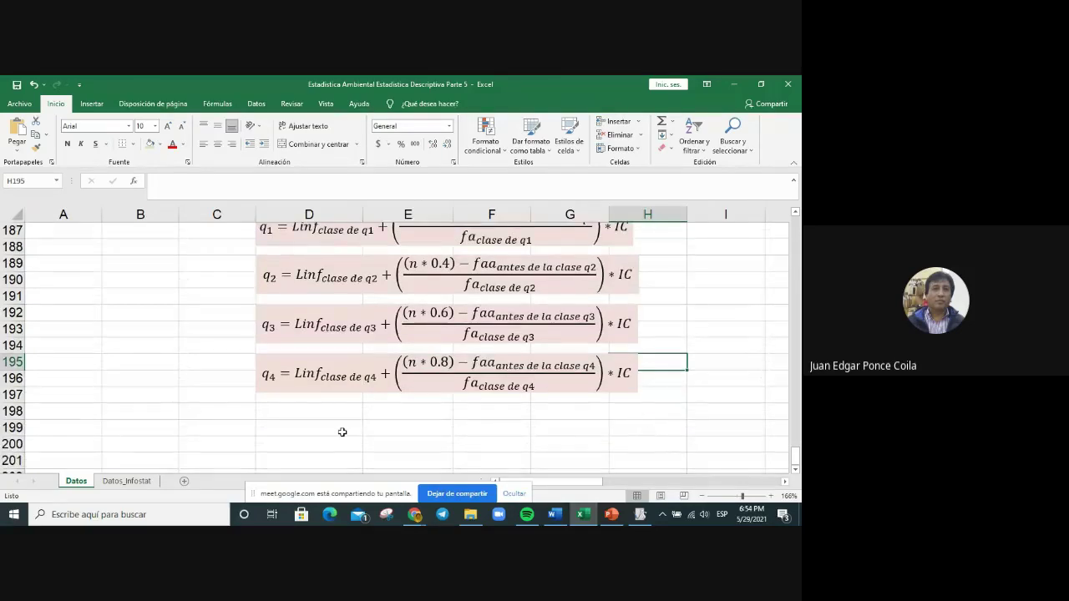
Step: Insert a new blank equation box and place it below the q4 equation, around cell E199
{"action": "left_click", "coordinate": [341, 432]}
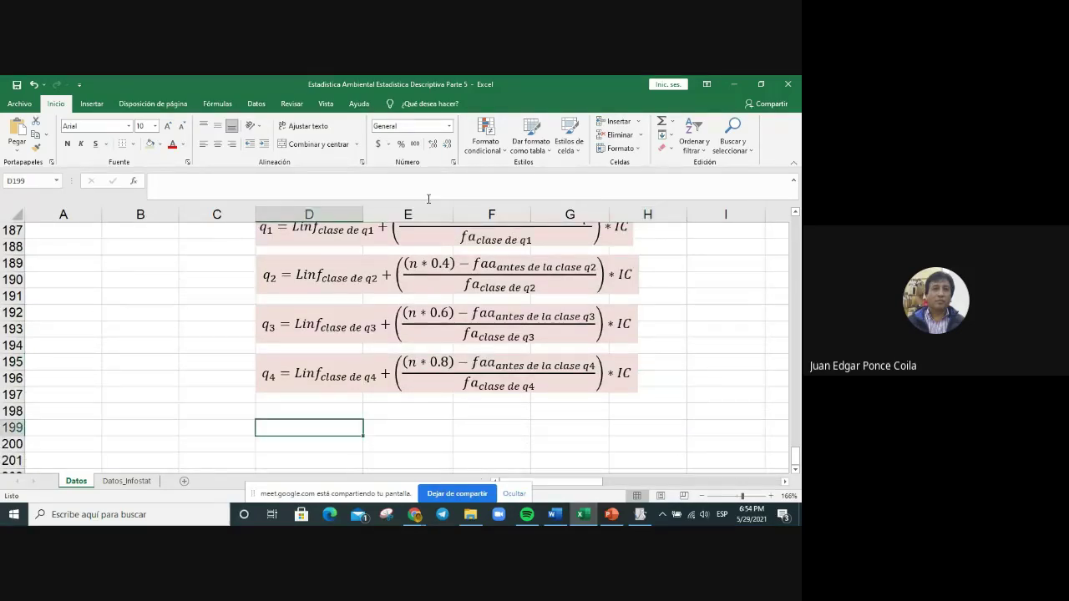
{"action": "scroll", "coordinate": [739, 285], "scroll_direction": "up", "scroll_amount": 3}
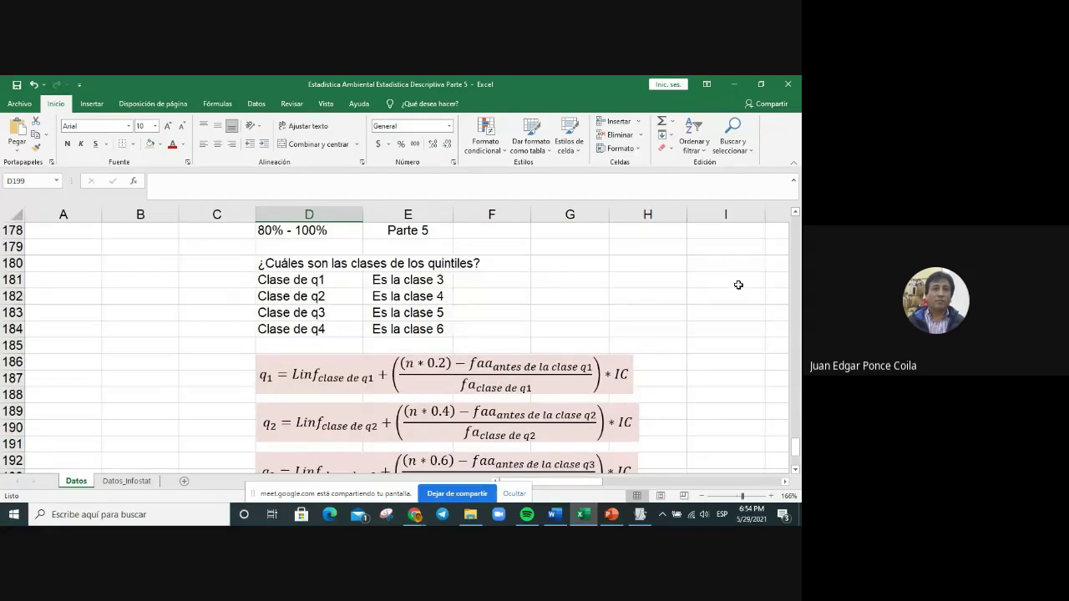
{"action": "scroll", "coordinate": [739, 285], "scroll_direction": "down", "scroll_amount": 1}
{"action": "scroll", "coordinate": [738, 284], "scroll_direction": "down", "scroll_amount": 2}
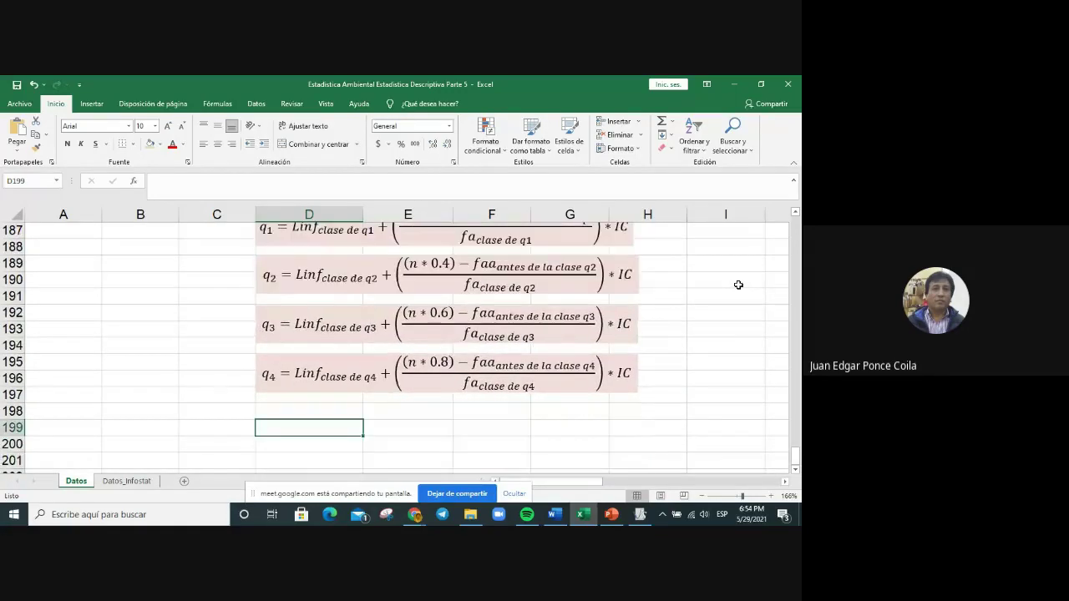
{"action": "left_click", "coordinate": [103, 106]}
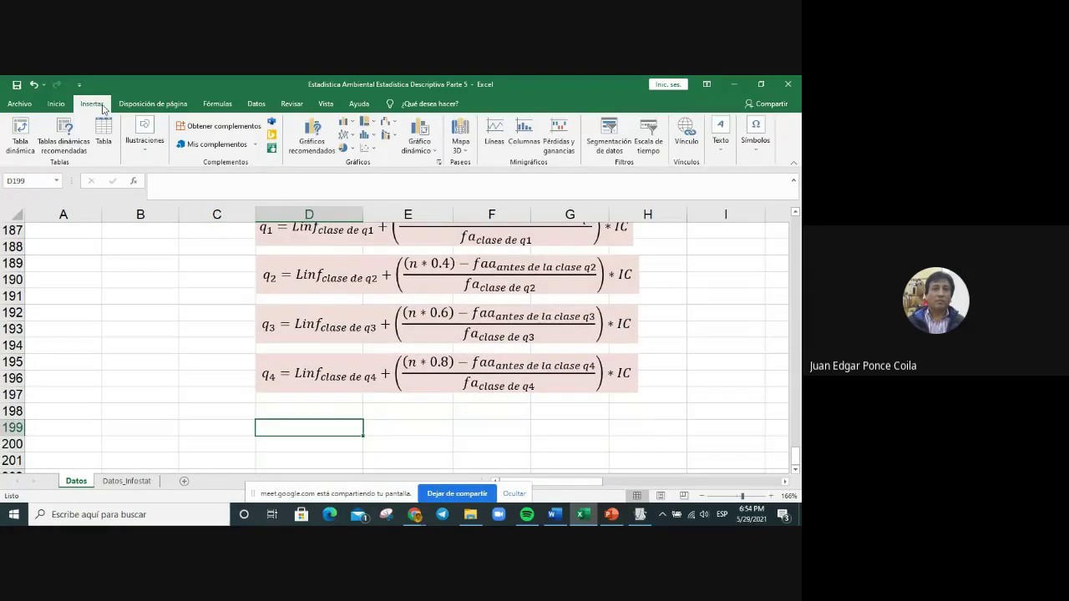
{"action": "left_click", "coordinate": [755, 134]}
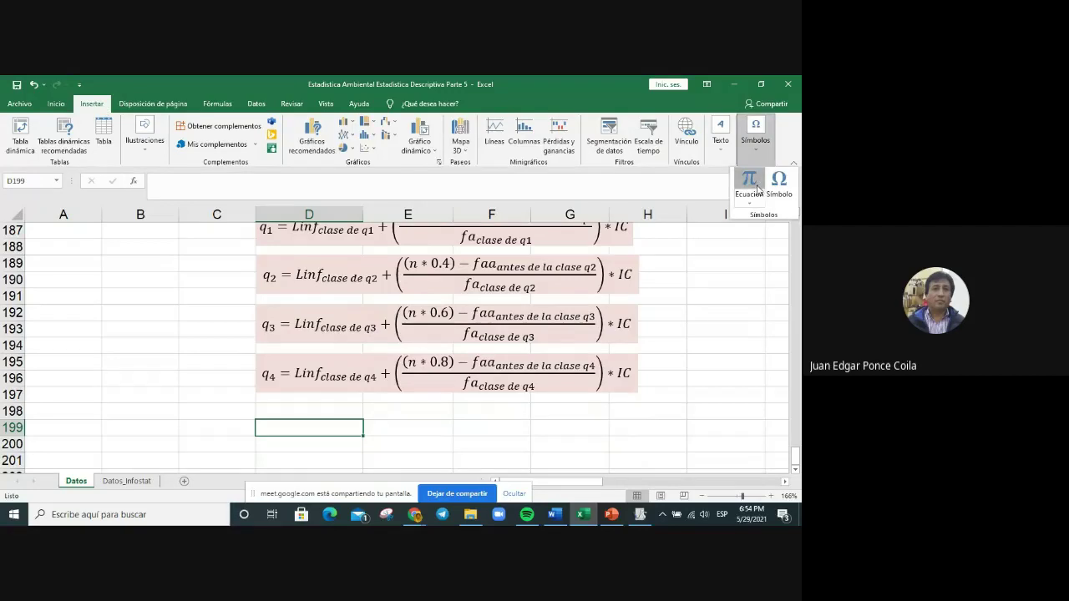
{"action": "left_click", "coordinate": [751, 184]}
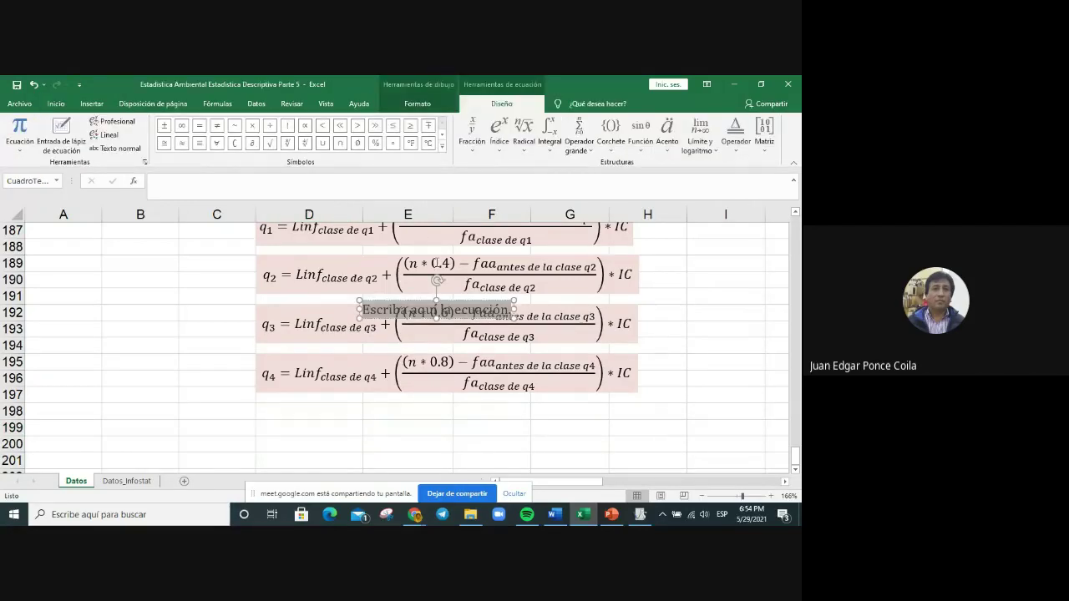
{"action": "left_click_drag", "start_coordinate": [426, 306], "coordinate": [443, 428]}
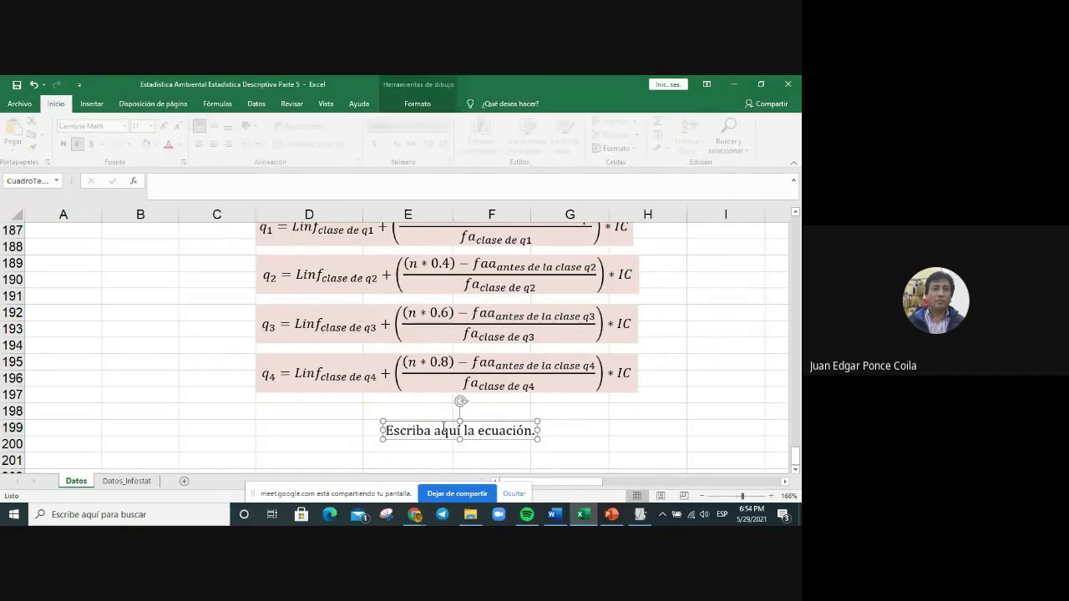
Step: Fill the new equation box with a subscript structure reading q with subscript 1
{"action": "left_click", "coordinate": [443, 428]}
{"action": "left_click", "coordinate": [501, 134]}
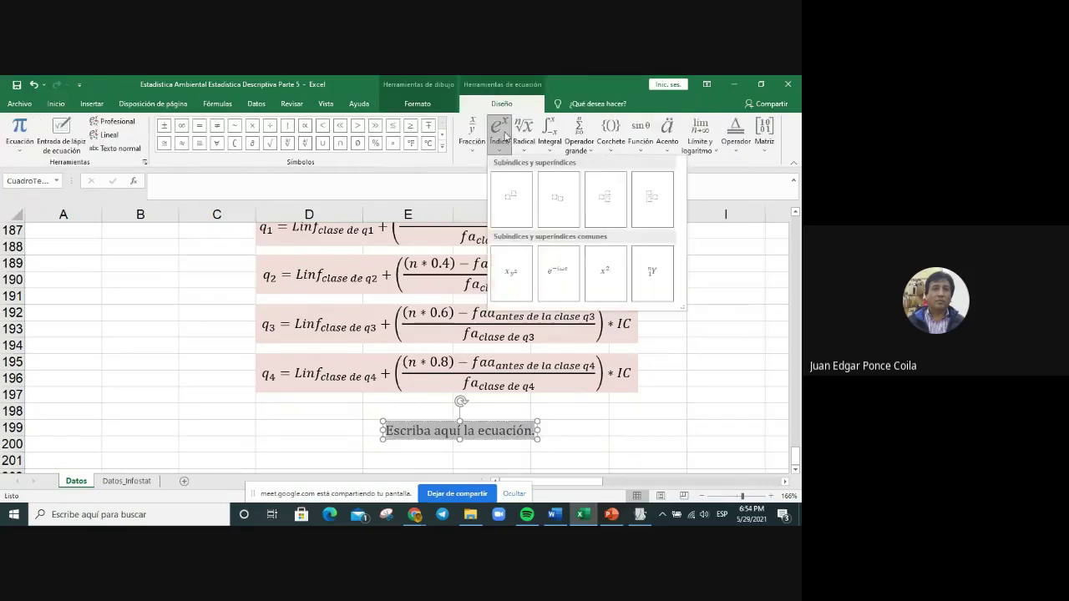
{"action": "left_click", "coordinate": [557, 209]}
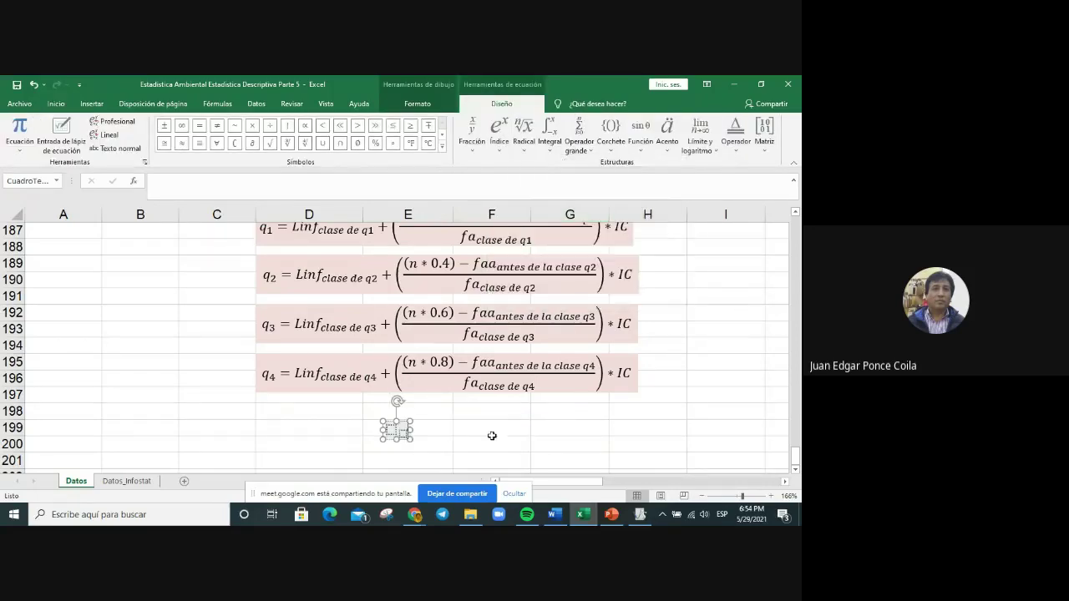
{"action": "left_click", "coordinate": [389, 430]}
{"action": "type", "text": "q"}
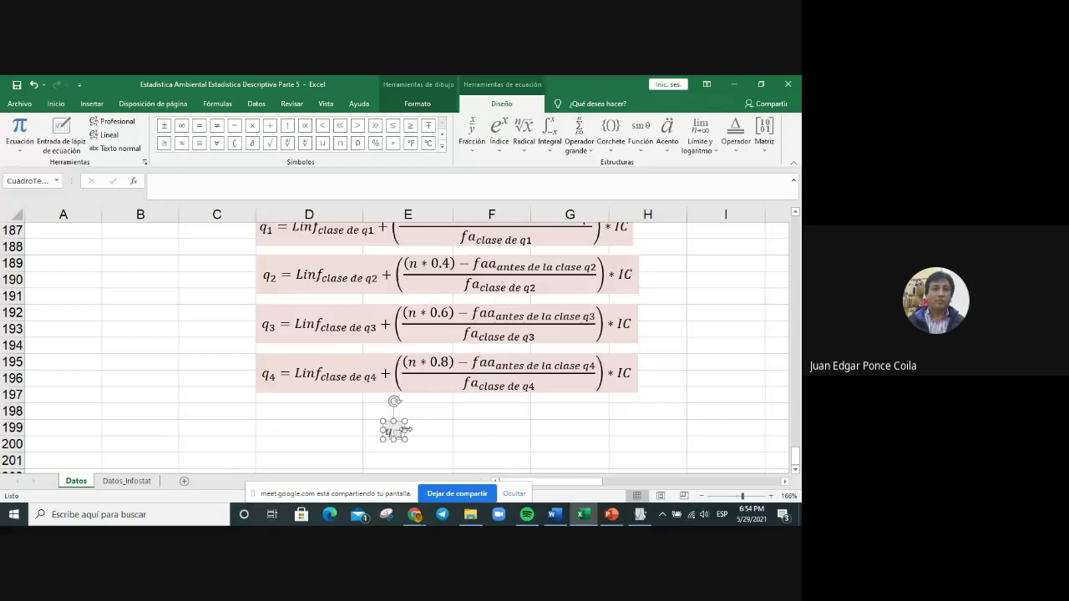
{"action": "left_click", "coordinate": [398, 433]}
{"action": "type", "text": "1"}
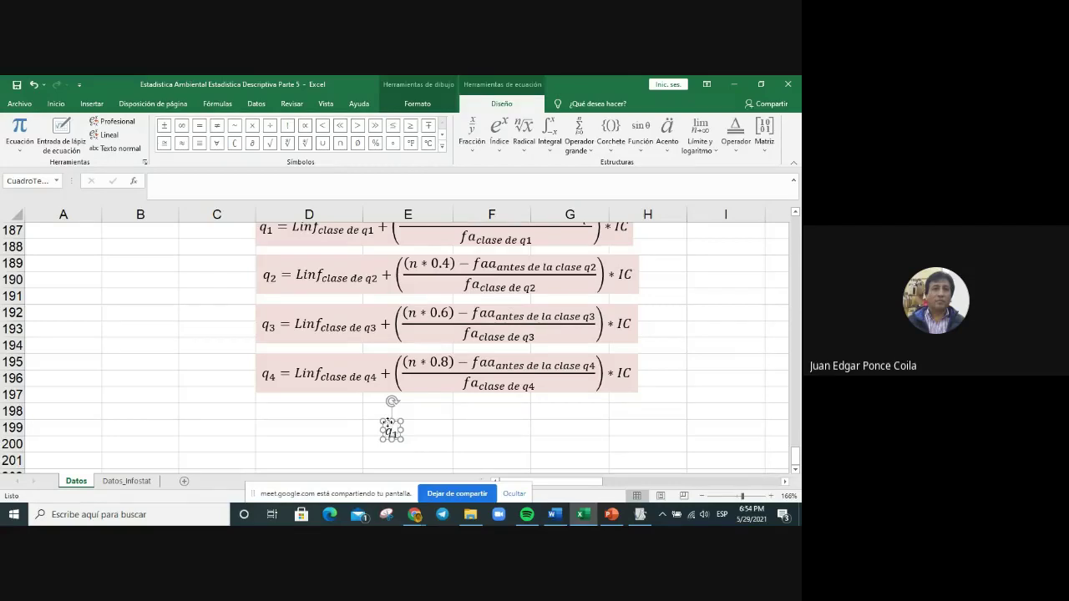
Step: Copy the small q1 label box and paste three duplicates of it below the equations
{"action": "right_click", "coordinate": [389, 423]}
{"action": "left_click", "coordinate": [416, 206]}
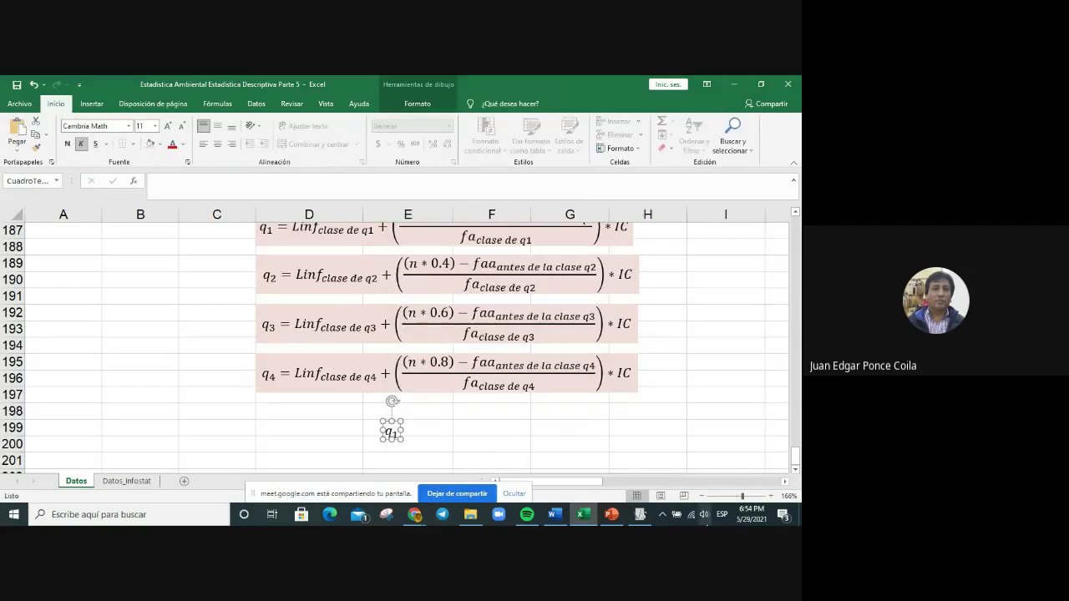
{"action": "key", "text": "ctrl+v"}
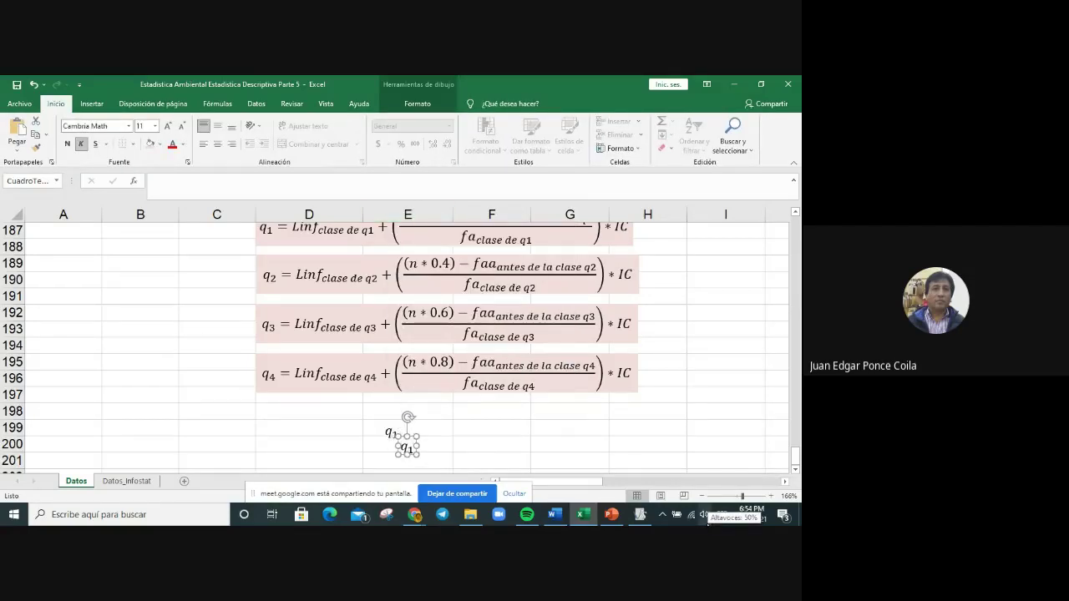
{"action": "key", "text": "ctrl+v"}
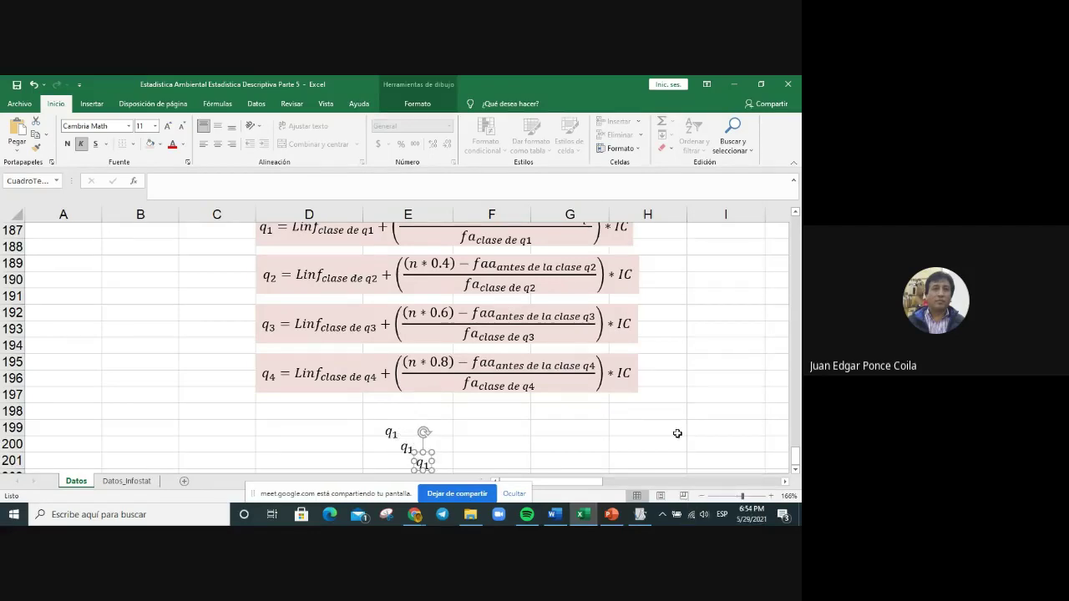
{"action": "scroll", "coordinate": [677, 434], "scroll_direction": "down", "scroll_amount": 1}
{"action": "key", "text": "ctrl+v"}
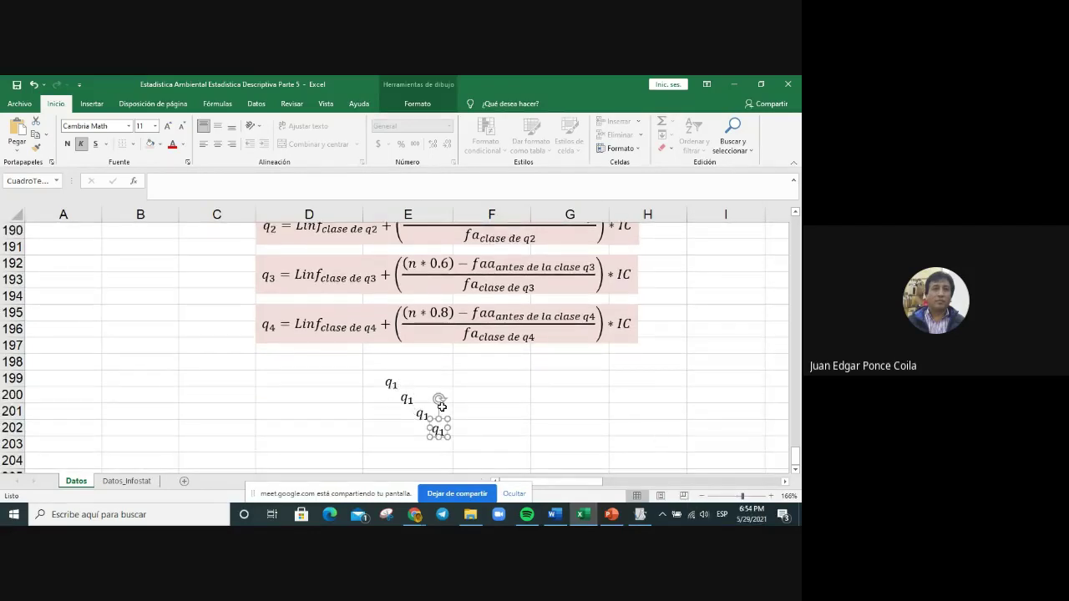
Step: Change the subscript of the first duplicated label to 2 so it reads q2
{"action": "left_click", "coordinate": [407, 400]}
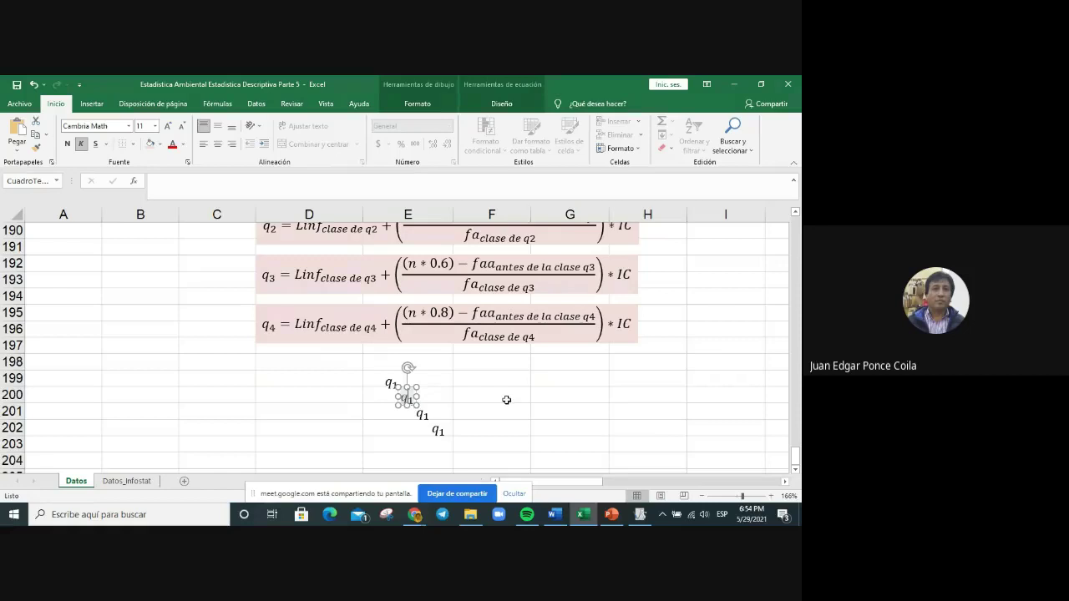
{"action": "type", "text": "2"}
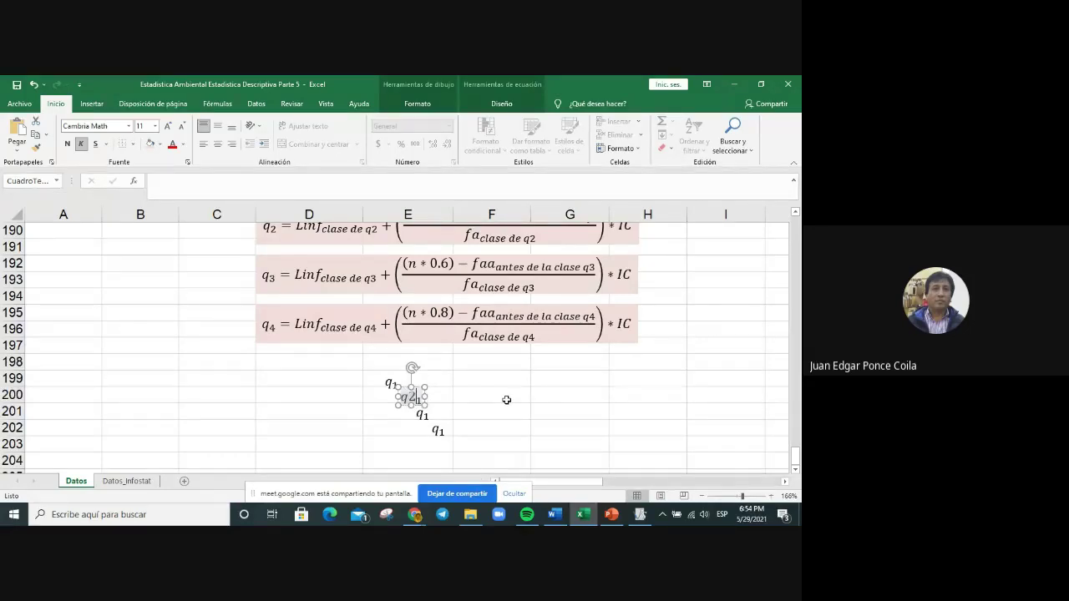
{"action": "key", "text": "BackSpace"}
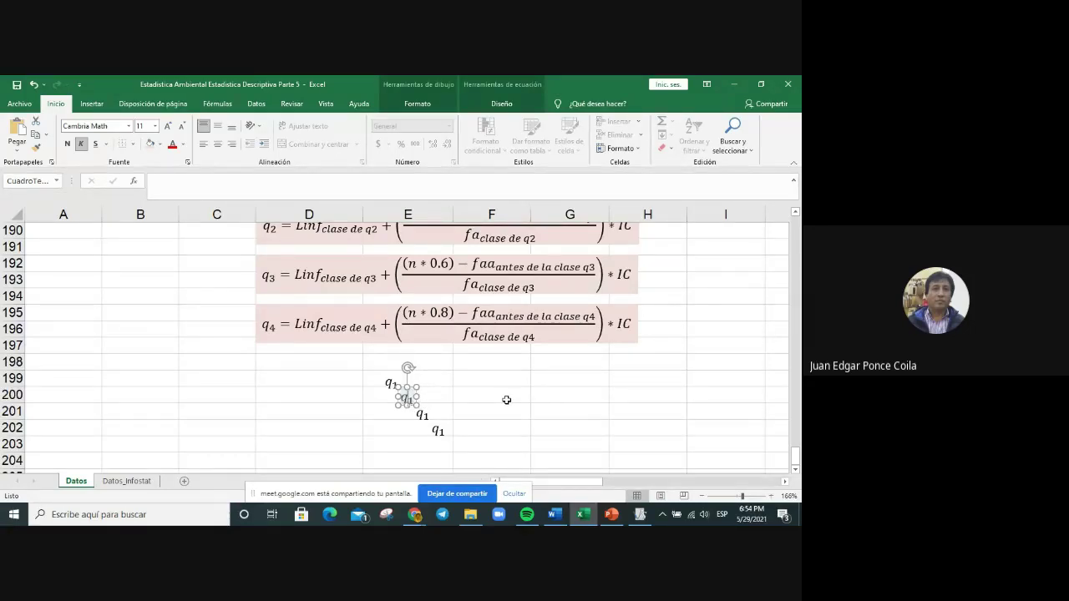
{"action": "type", "text": "2"}
{"action": "key", "text": "Delete"}
Step: Change the subscripts of the other two duplicated labels to 3 and 4, making them q3 and q4
{"action": "left_click", "coordinate": [425, 417]}
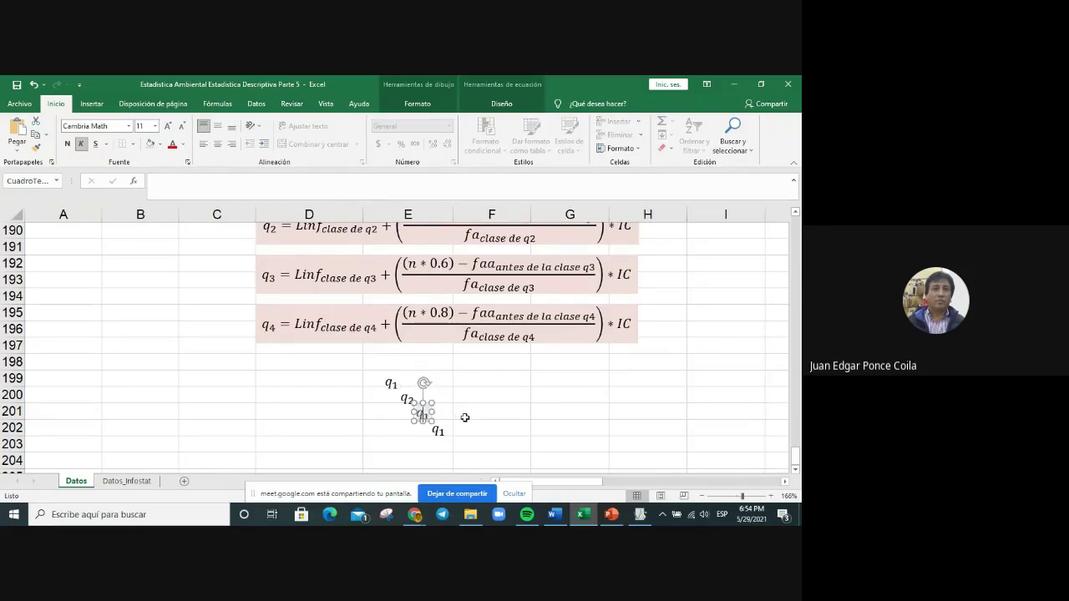
{"action": "key", "text": "BackSpace"}
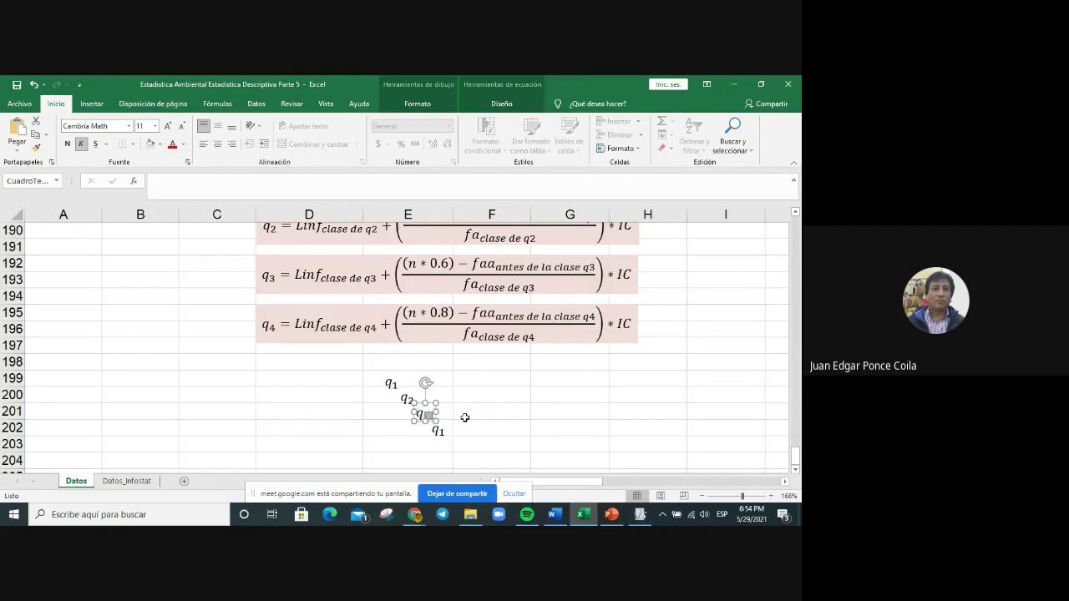
{"action": "type", "text": "3"}
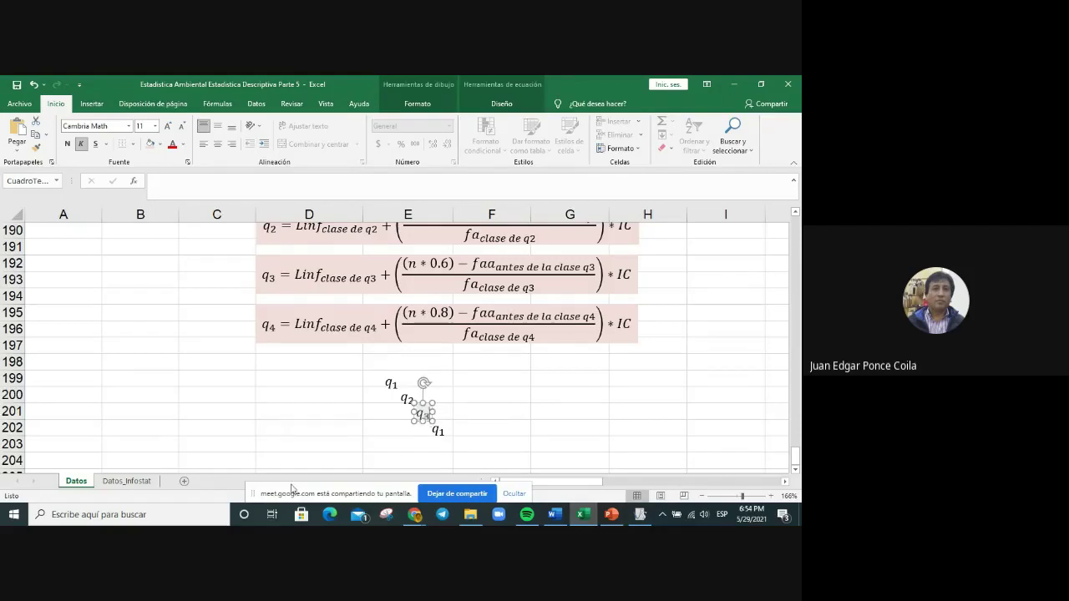
{"action": "left_click", "coordinate": [439, 429]}
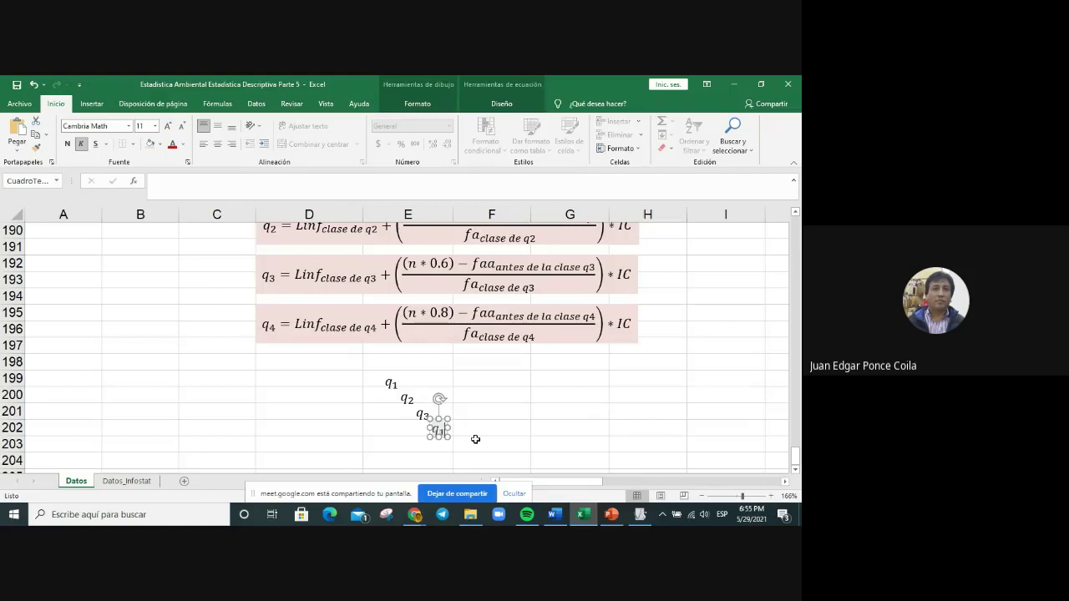
{"action": "key", "text": "BackSpace"}
{"action": "type", "text": "4"}
Step: Stack the q1, q2, q3 and q4 labels in column D, one per row from 199 to 202
{"action": "left_click", "coordinate": [392, 382]}
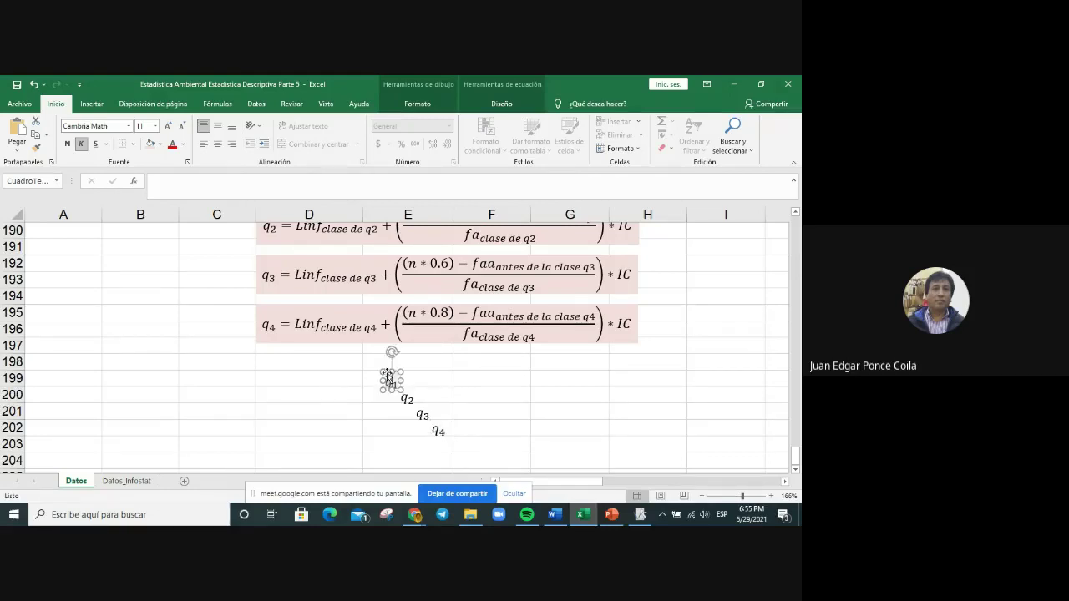
{"action": "left_click_drag", "start_coordinate": [387, 371], "coordinate": [295, 361]}
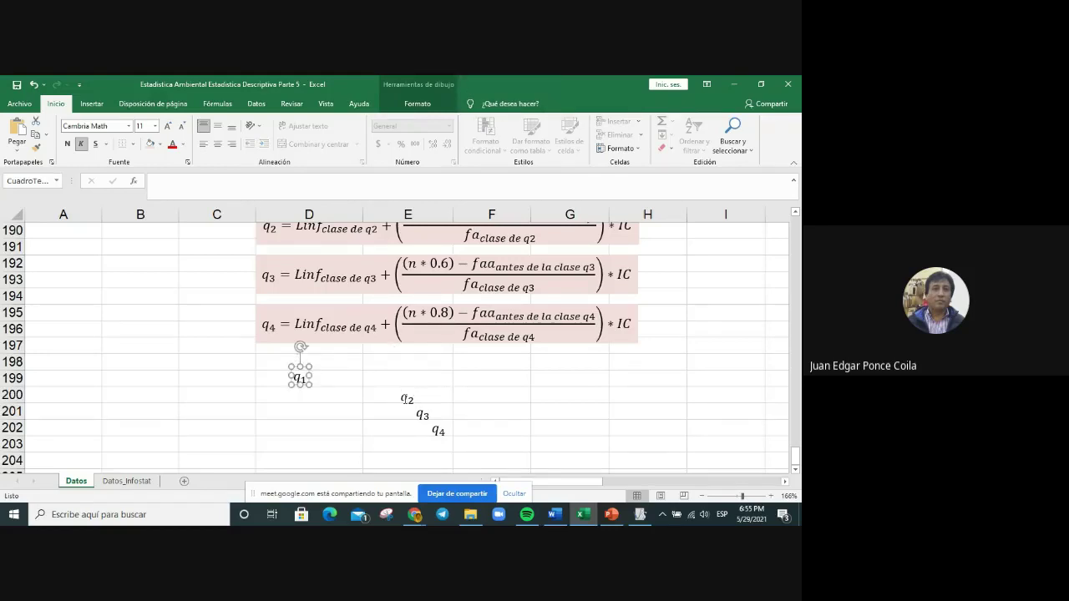
{"action": "left_click", "coordinate": [403, 396]}
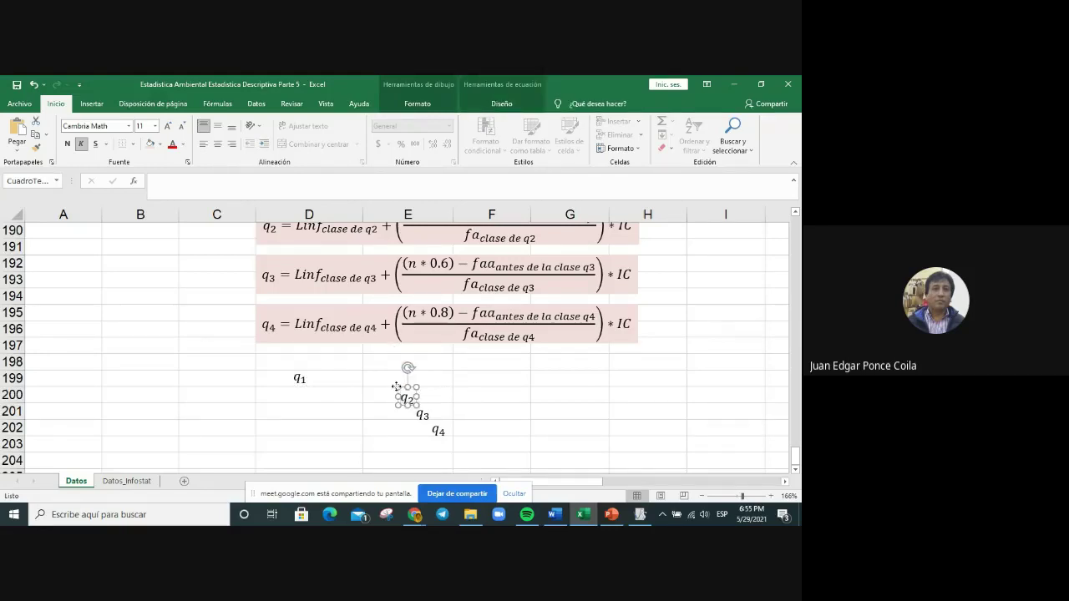
{"action": "left_click_drag", "start_coordinate": [396, 387], "coordinate": [288, 385]}
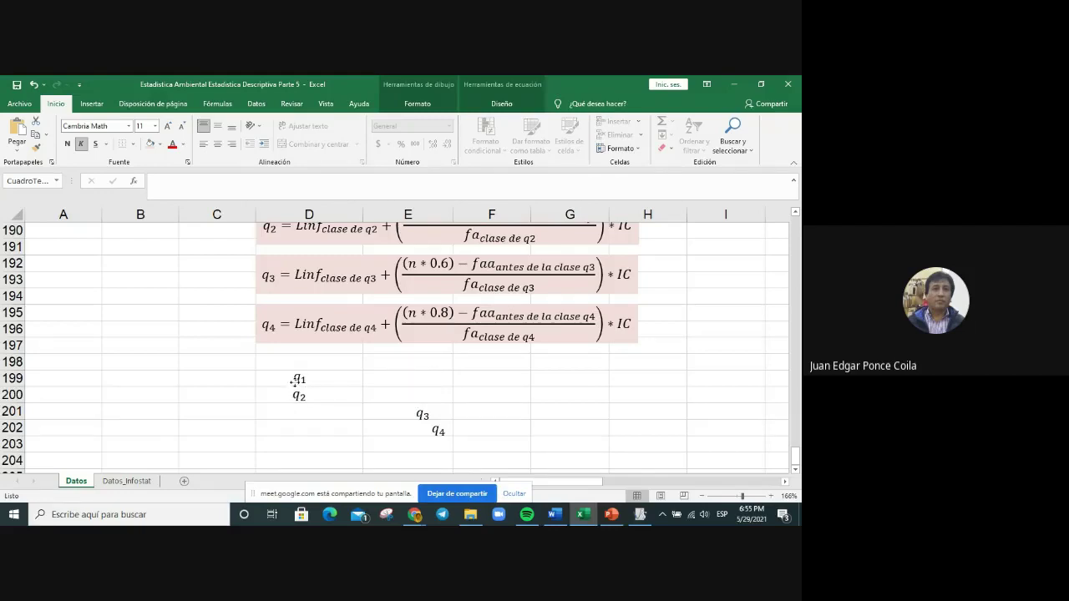
{"action": "left_click", "coordinate": [420, 411]}
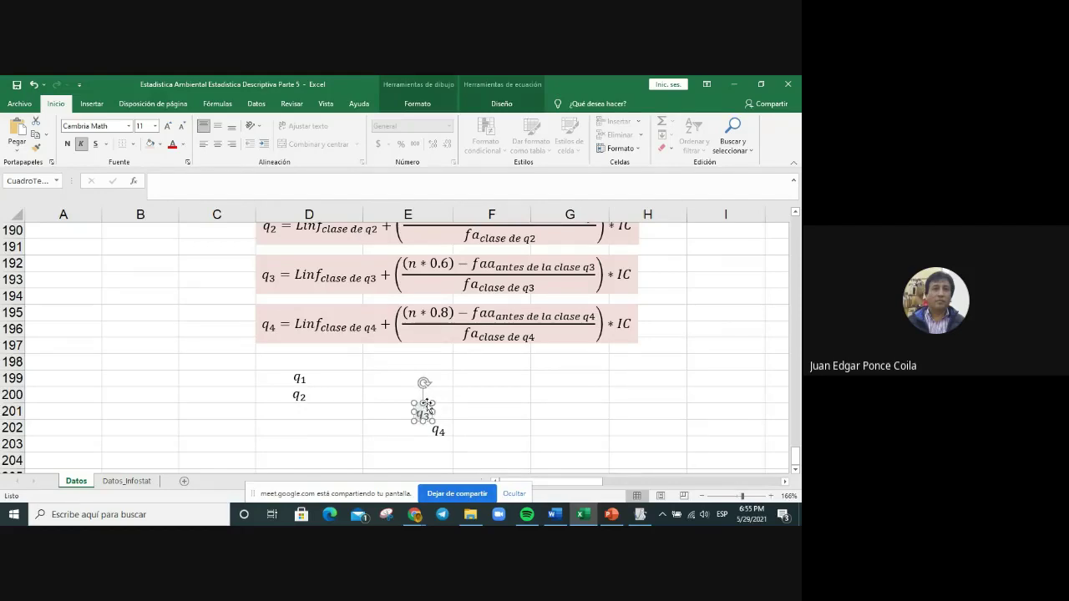
{"action": "left_click_drag", "start_coordinate": [424, 403], "coordinate": [303, 399]}
{"action": "left_click", "coordinate": [299, 395], "text": "shift"}
{"action": "left_click", "coordinate": [299, 378], "text": "shift"}
{"action": "left_click", "coordinate": [442, 434]}
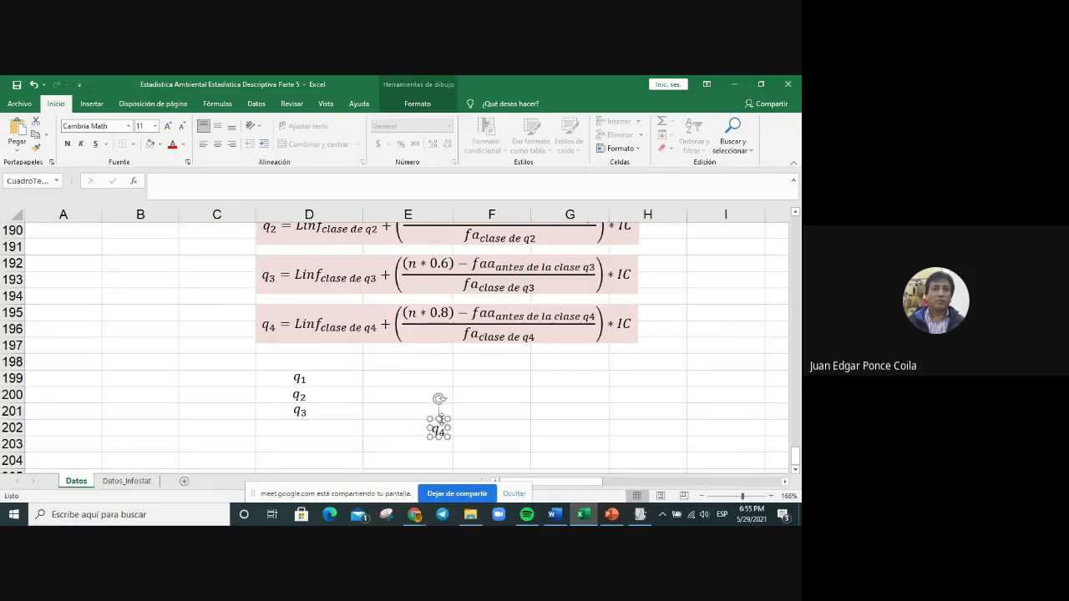
{"action": "left_click_drag", "start_coordinate": [443, 420], "coordinate": [303, 416]}
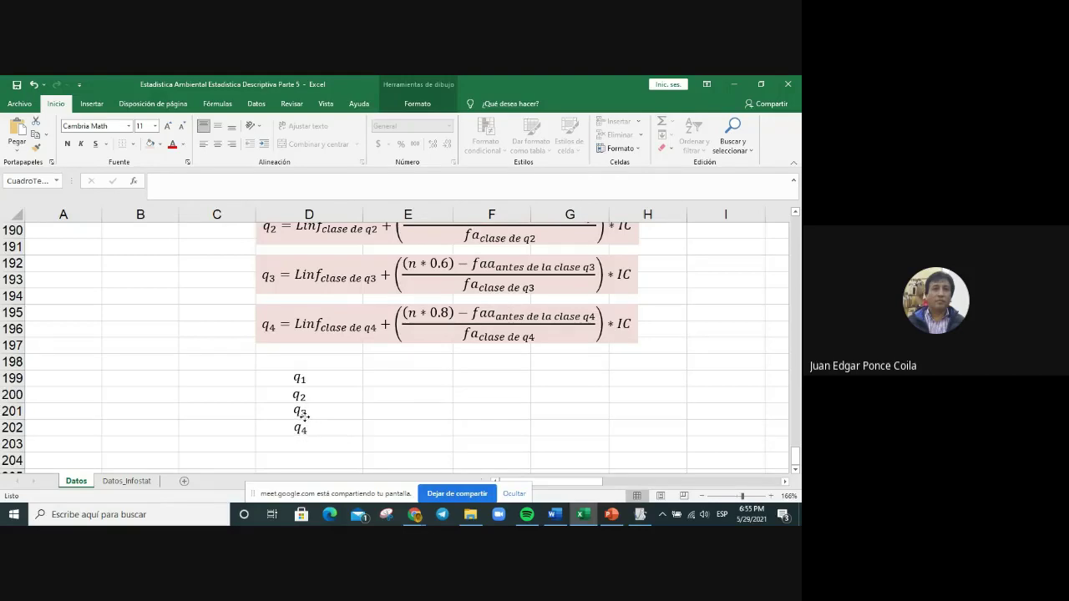
{"action": "left_click", "coordinate": [457, 430]}
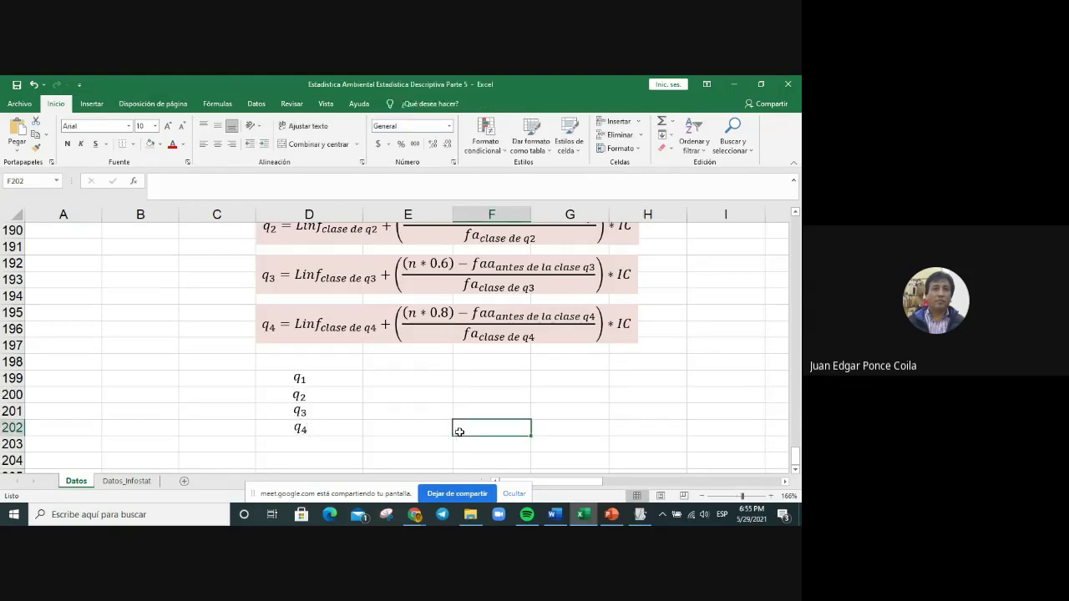
Step: Start the q1 formula in cell E199 with the lower limit of class 3, E14
{"action": "left_click", "coordinate": [387, 378]}
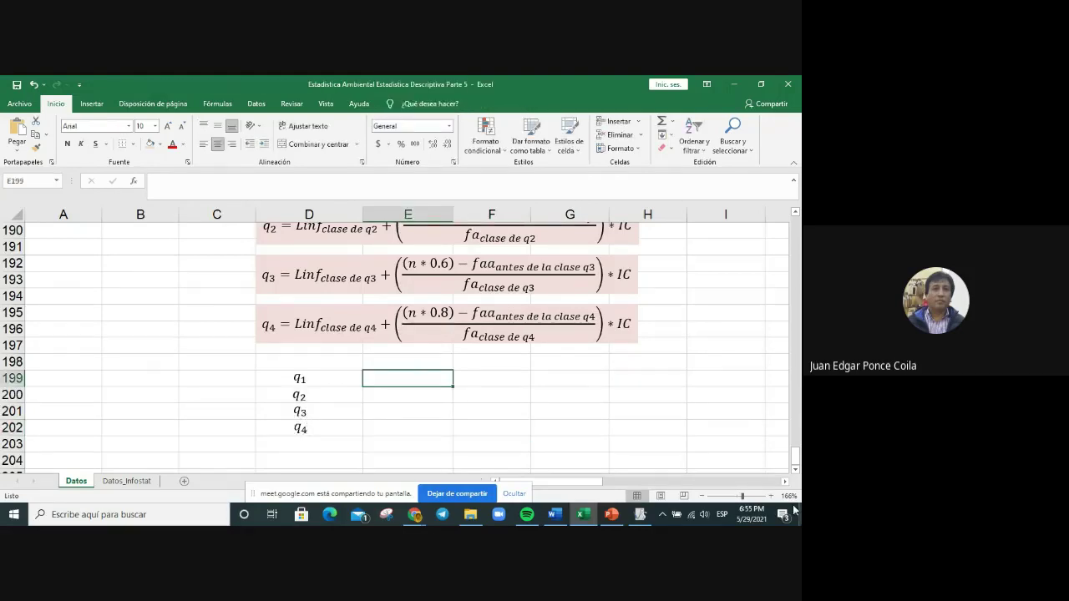
{"action": "scroll", "coordinate": [795, 469], "scroll_direction": "up", "scroll_amount": 4}
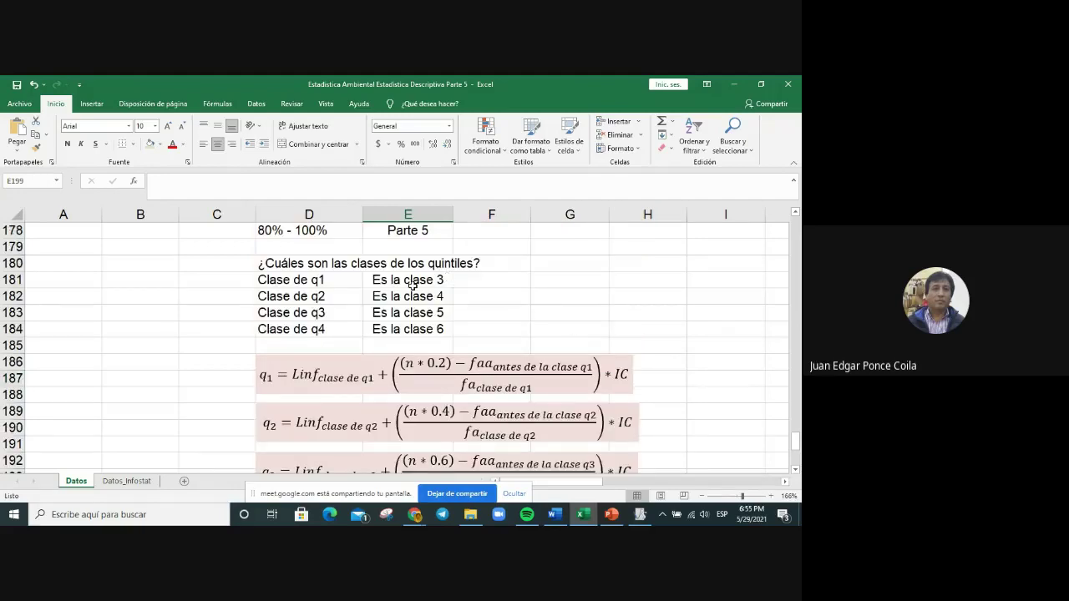
{"action": "scroll", "coordinate": [769, 321], "scroll_direction": "down", "scroll_amount": 6}
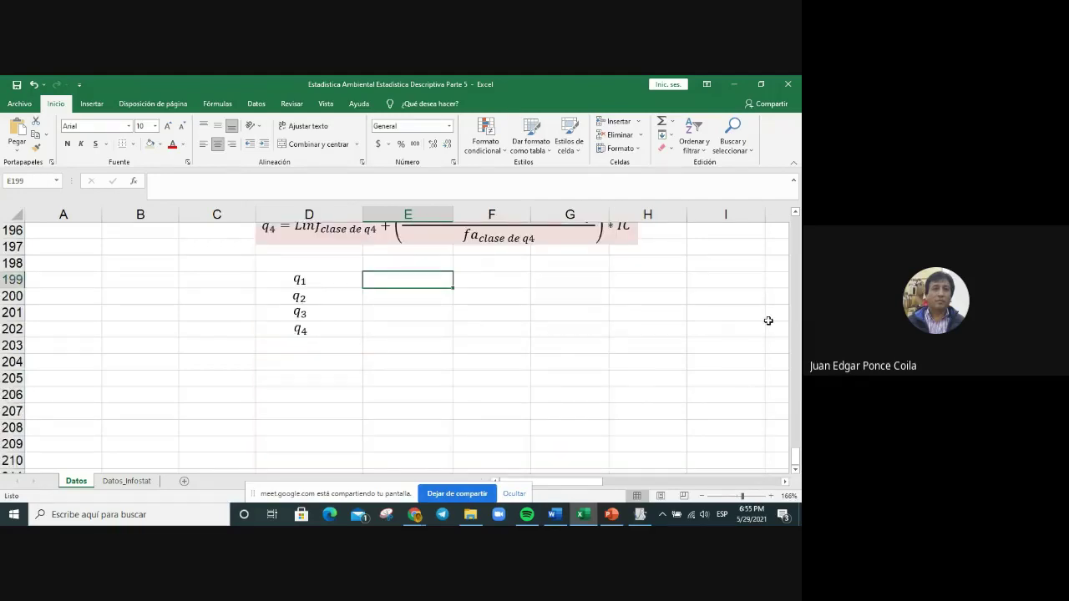
{"action": "type", "text": "="}
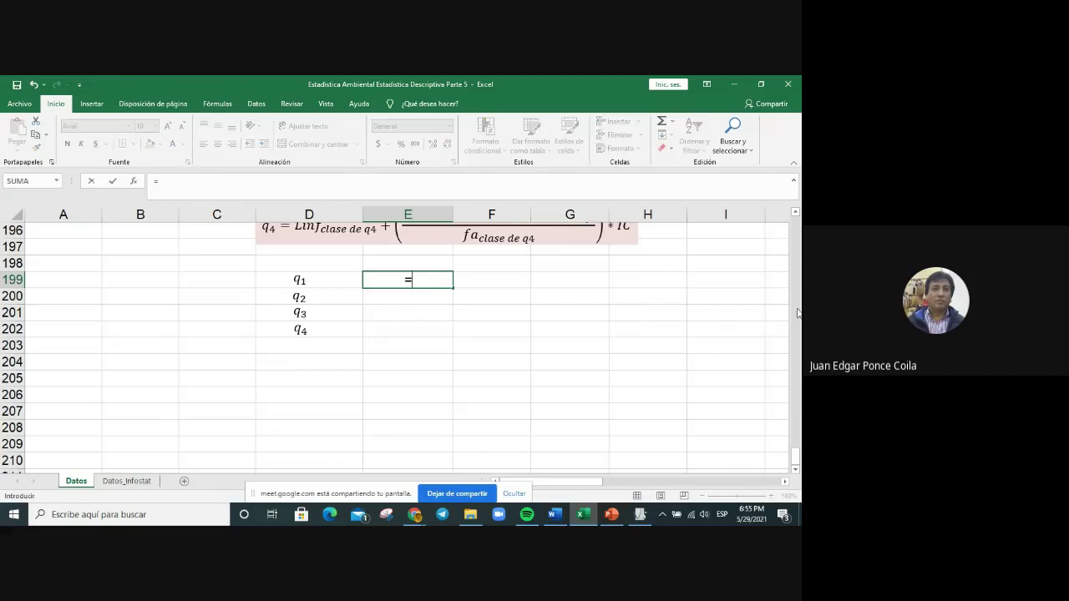
{"action": "scroll", "coordinate": [635, 314], "scroll_direction": "up", "scroll_amount": 4}
{"action": "scroll", "coordinate": [639, 314], "scroll_direction": "up", "scroll_amount": 20}
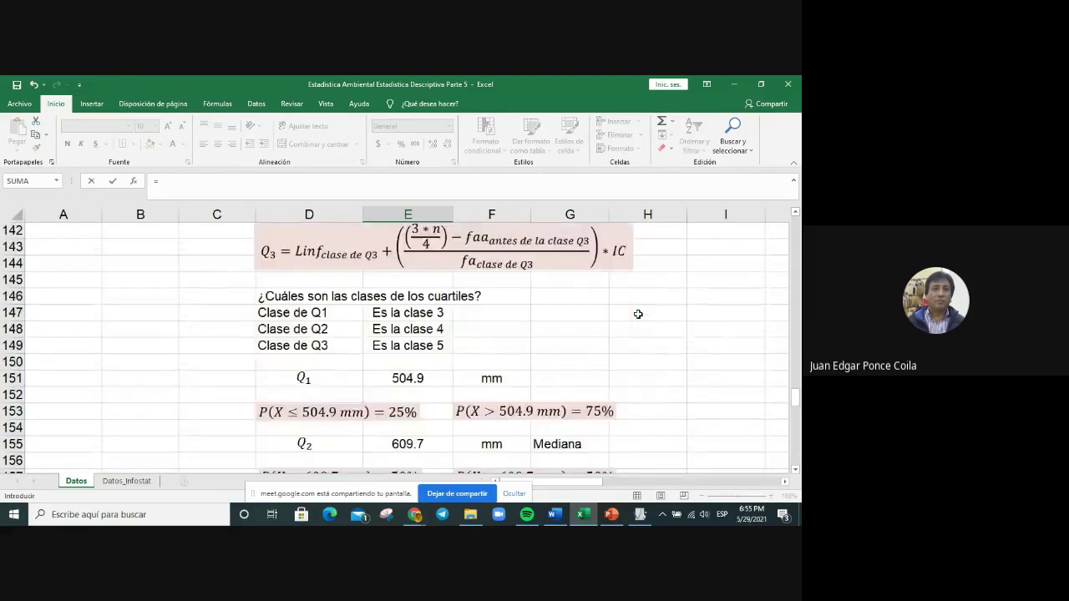
{"action": "scroll", "coordinate": [639, 314], "scroll_direction": "up", "scroll_amount": 20}
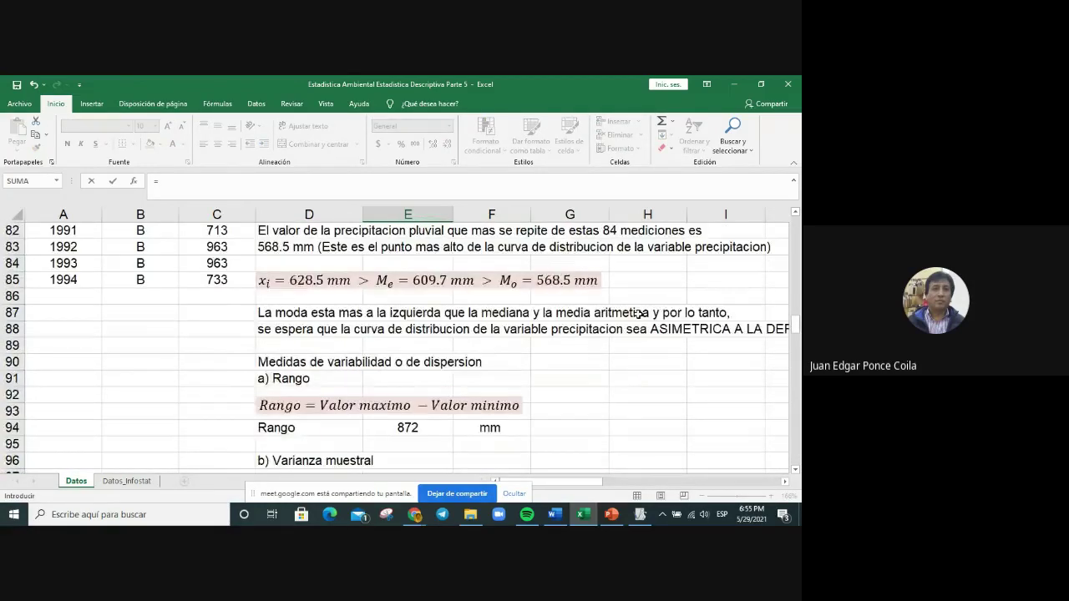
{"action": "scroll", "coordinate": [638, 316], "scroll_direction": "up", "scroll_amount": 13}
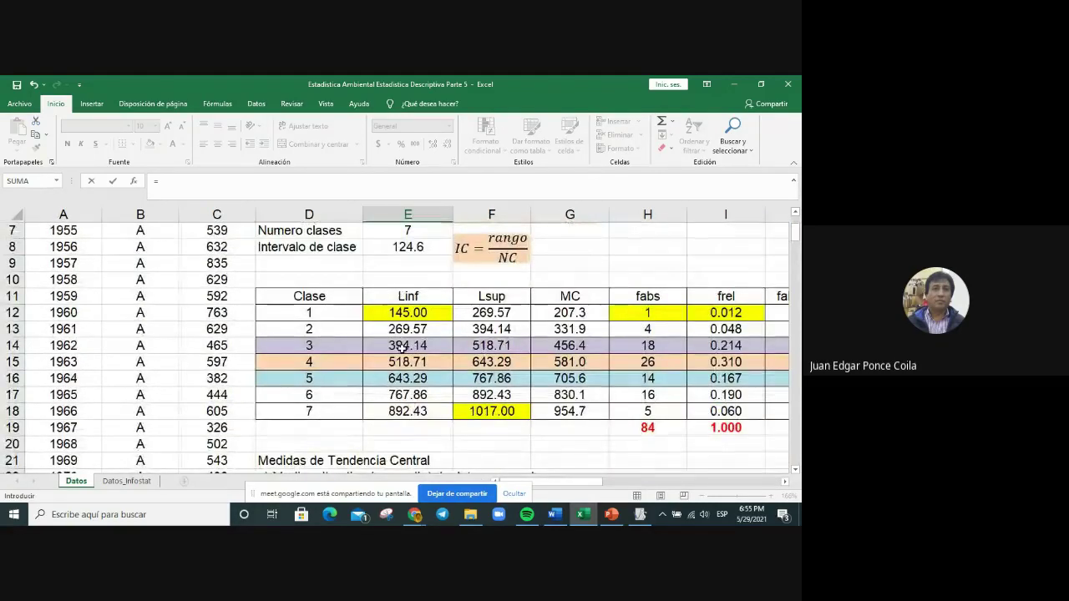
{"action": "left_click", "coordinate": [403, 348]}
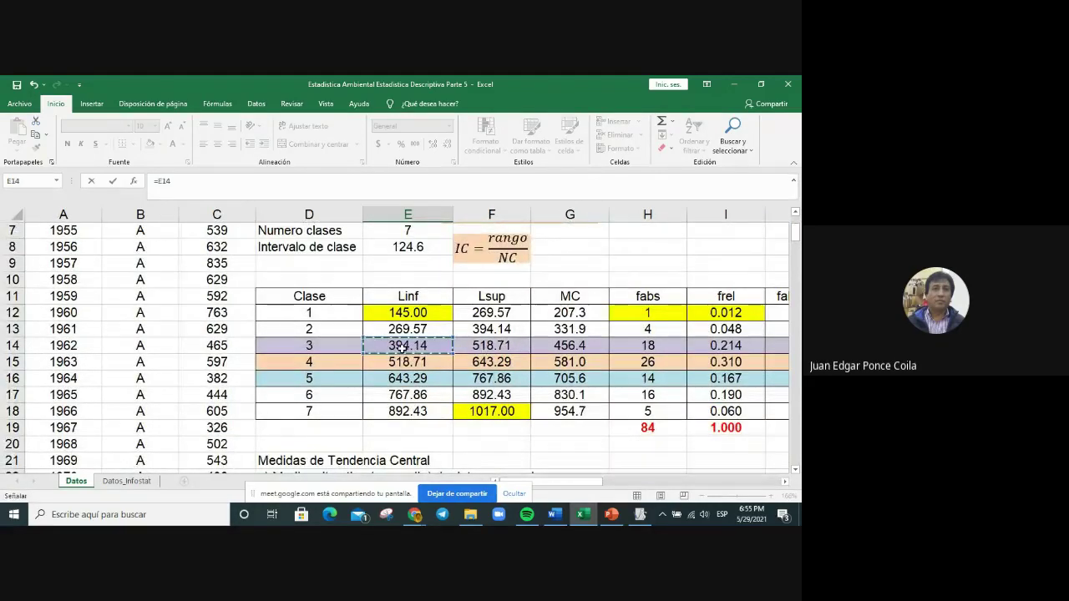
Step: Extend the q1 formula with +(((H19*0.2)-J13, using the total frequency and the cumulative frequency of class 2
{"action": "left_click", "coordinate": [193, 185]}
{"action": "type", "text": "+(("}
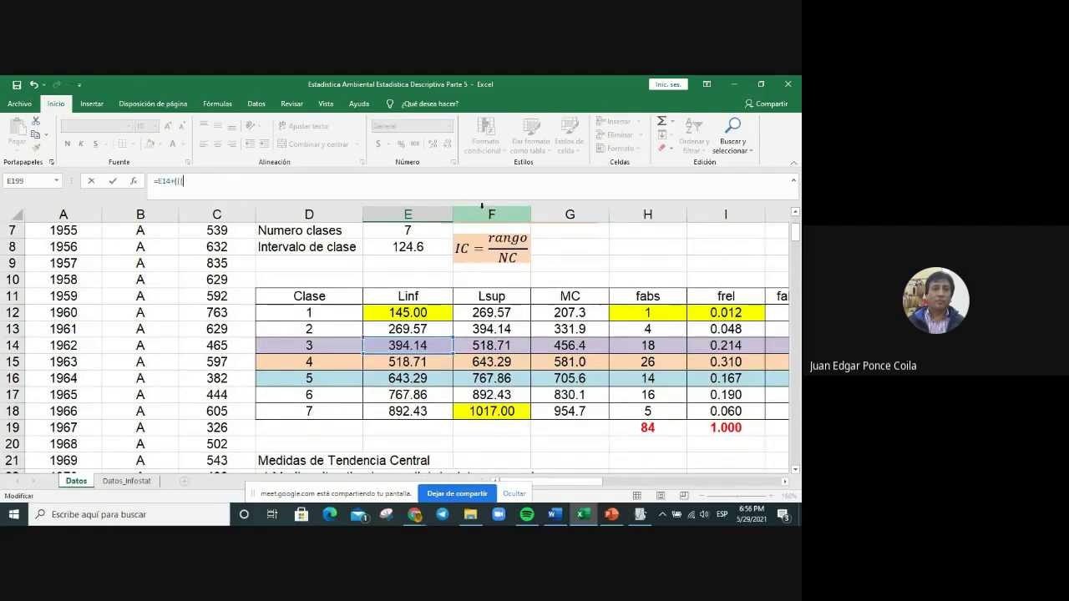
{"action": "type", "text": "("}
{"action": "left_click", "coordinate": [654, 427]}
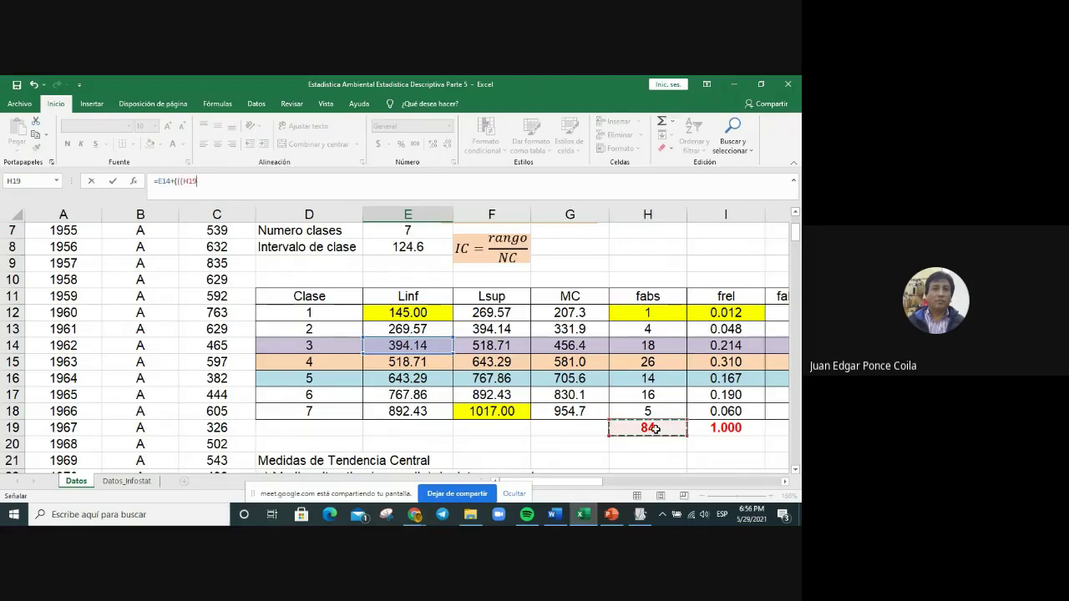
{"action": "type", "text": "*"}
{"action": "left_click", "coordinate": [785, 482]}
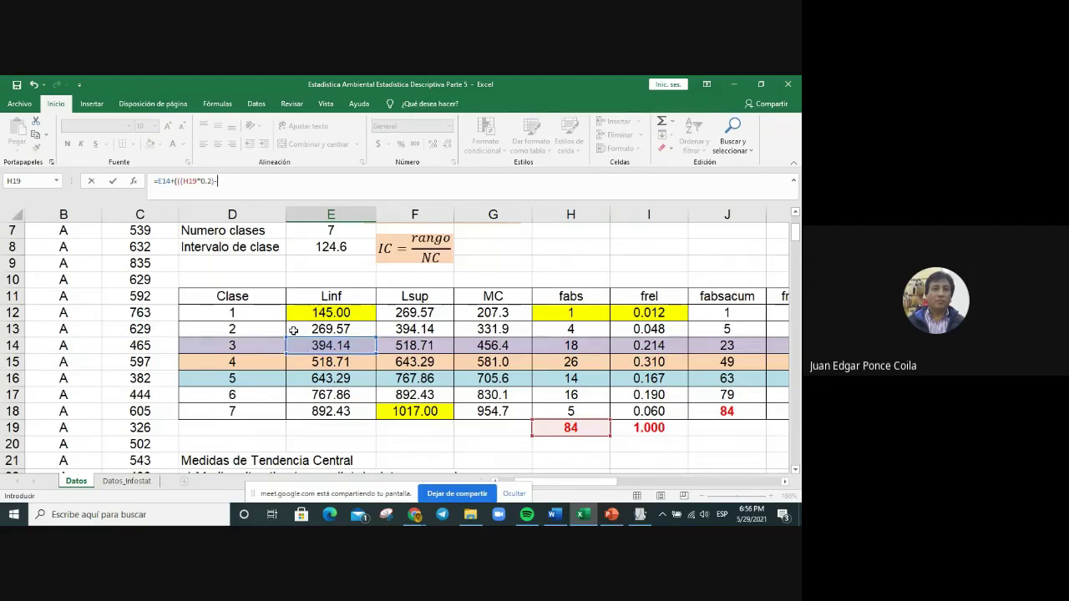
{"action": "left_click", "coordinate": [738, 330]}
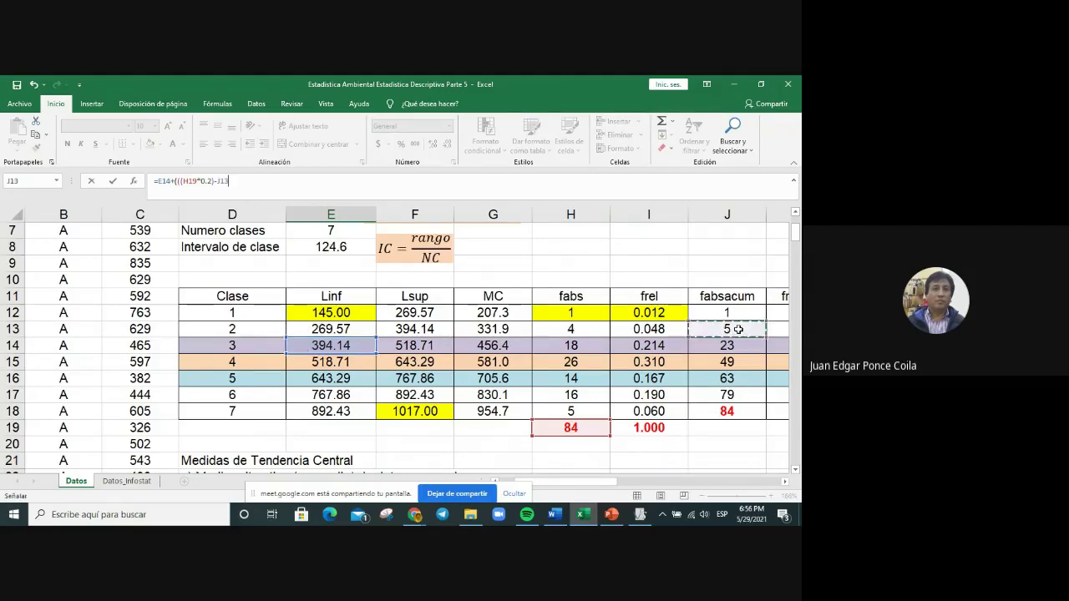
Step: Complete the q1 formula by dividing by the class 3 frequency H14 and multiplying by the class interval E8
{"action": "scroll", "coordinate": [739, 330], "scroll_direction": "up", "scroll_amount": 2}
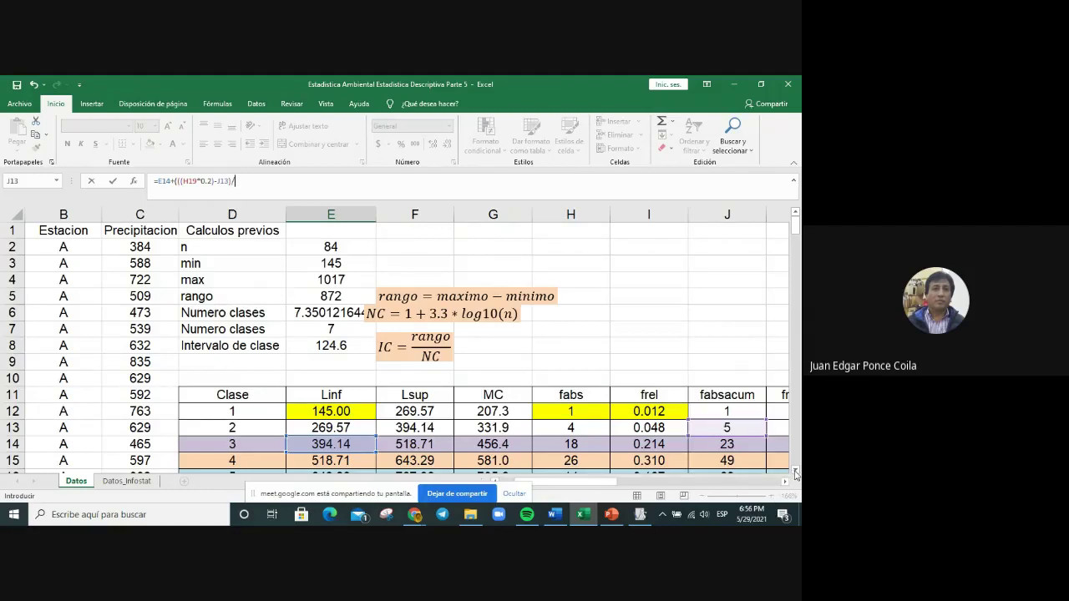
{"action": "left_click", "coordinate": [795, 473]}
{"action": "scroll", "coordinate": [209, 389], "scroll_direction": "down", "scroll_amount": 1}
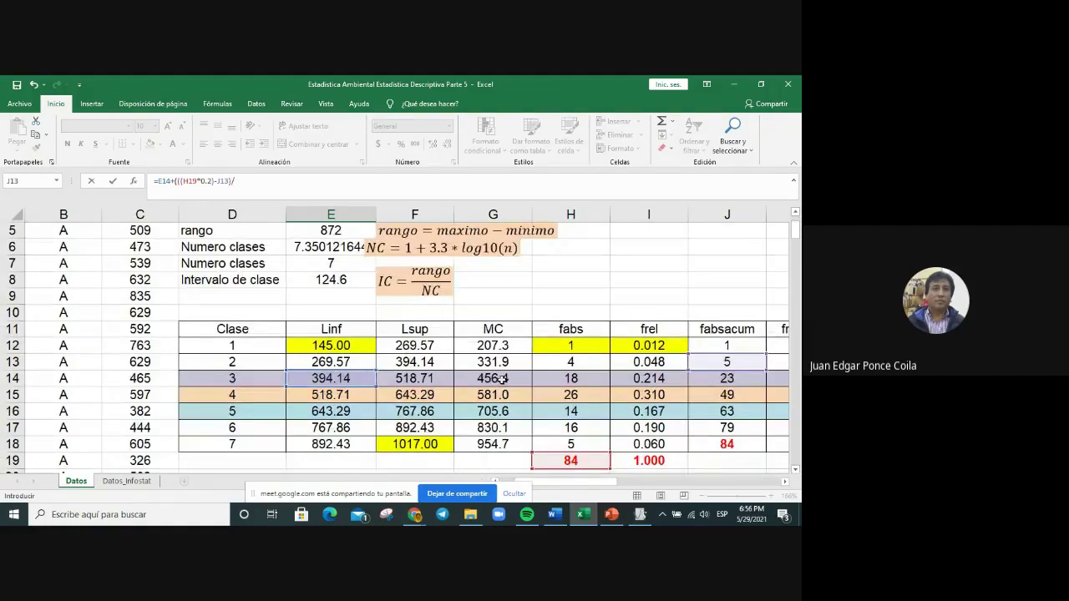
{"action": "left_click", "coordinate": [589, 380]}
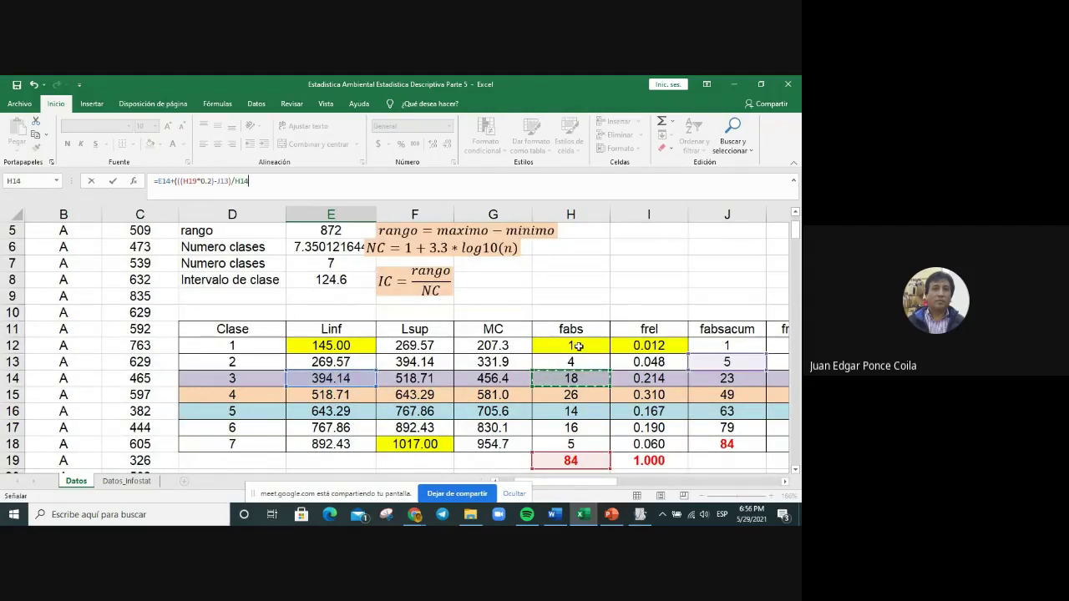
{"action": "key", "text": "F2"}
{"action": "type", "text": "*"}
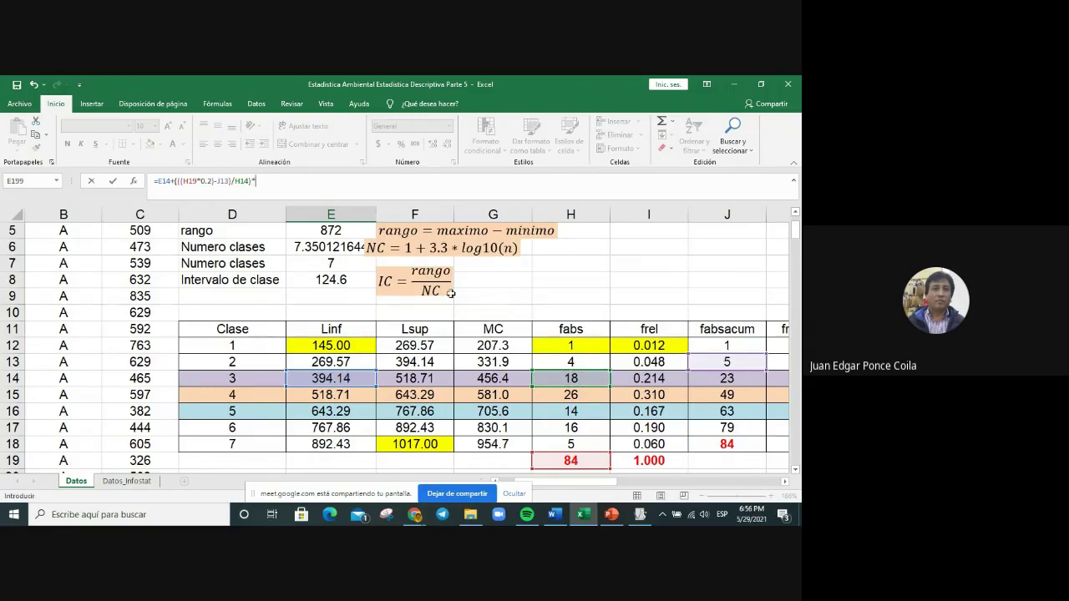
{"action": "left_click", "coordinate": [333, 280]}
{"action": "key", "text": "Return"}
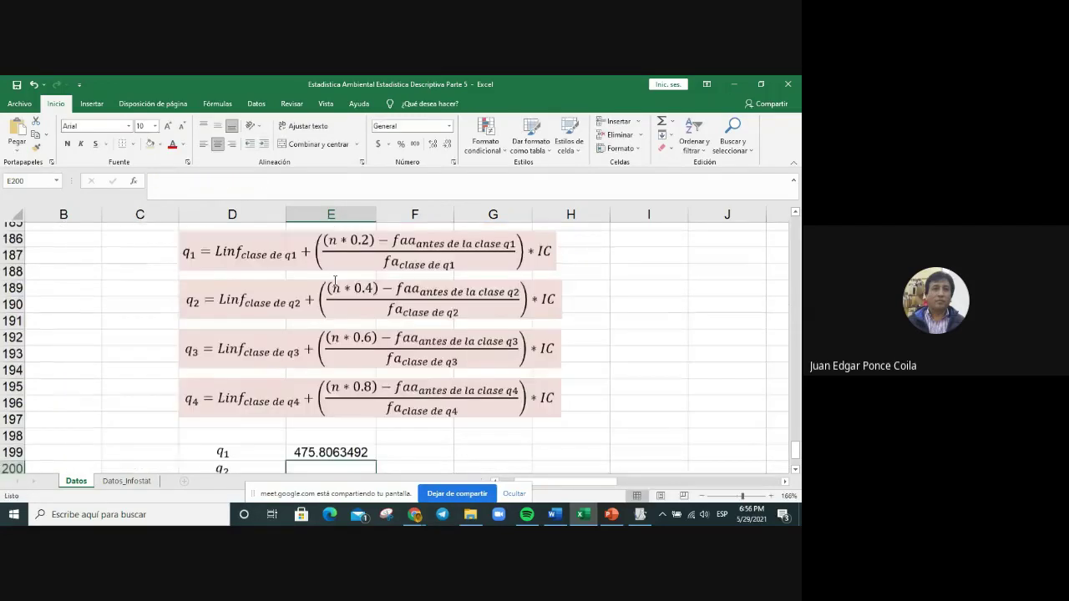
Step: Format the q1 result in E199 as a number with one decimal place
{"action": "left_click", "coordinate": [348, 448]}
{"action": "right_click", "coordinate": [347, 447]}
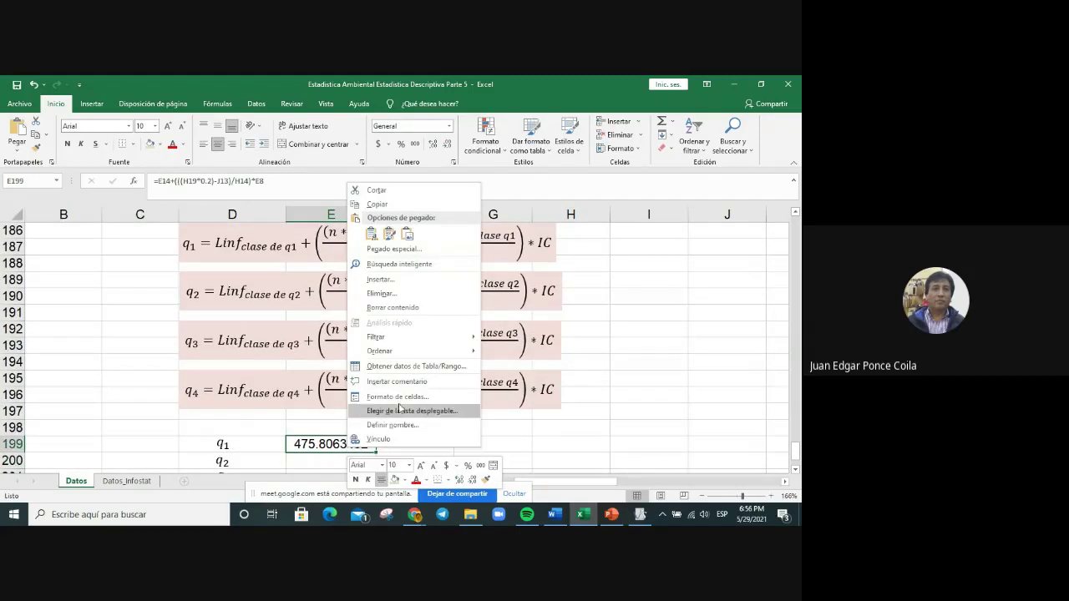
{"action": "key", "text": "Escape"}
{"action": "key", "text": "ctrl+1"}
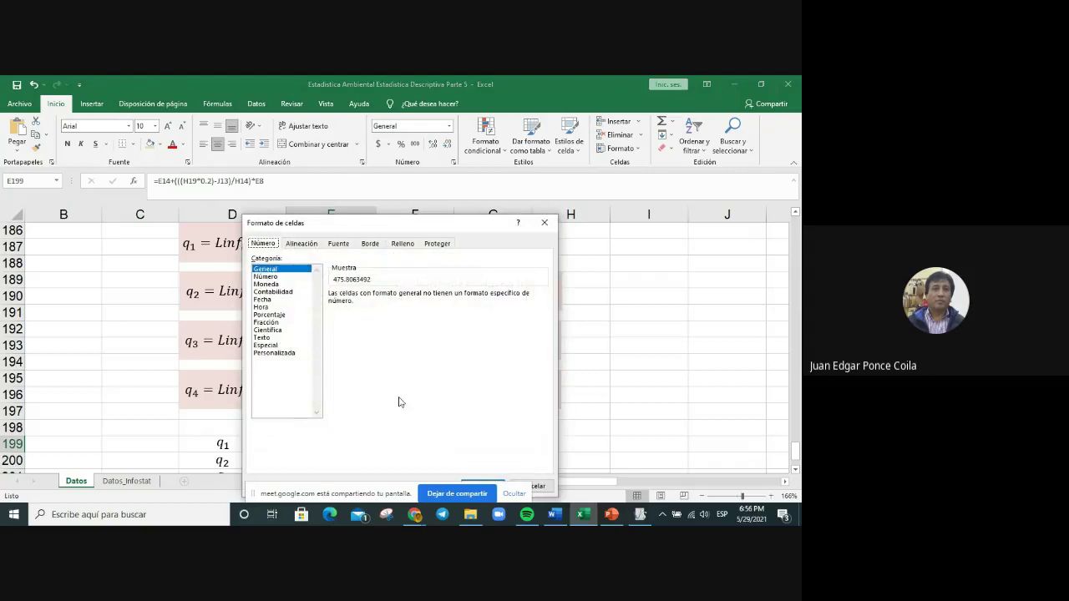
{"action": "left_click", "coordinate": [281, 277]}
{"action": "left_click", "coordinate": [428, 297]}
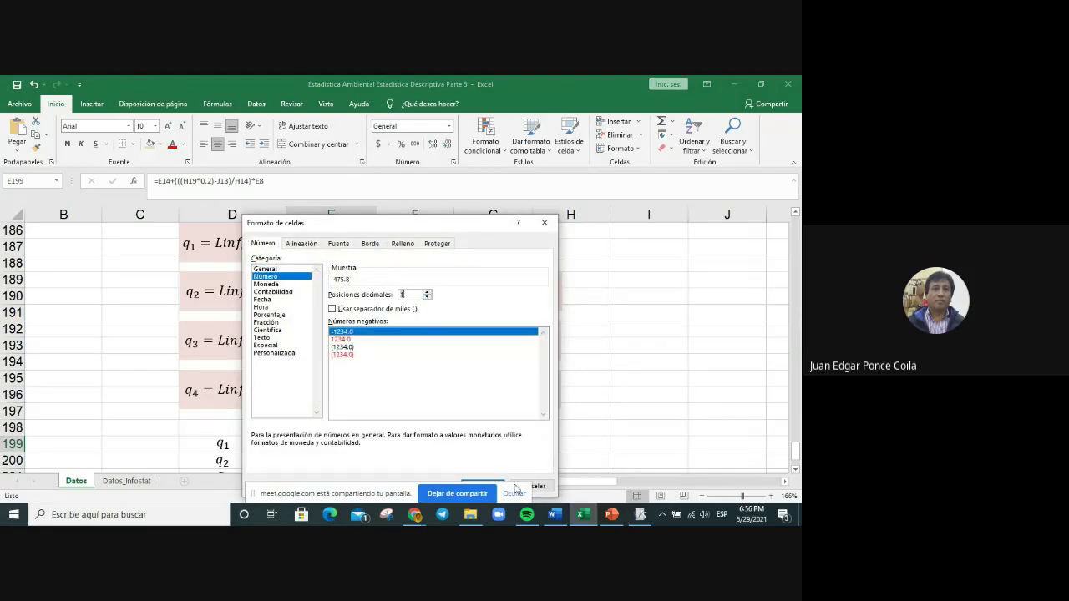
{"action": "key", "text": "Return"}
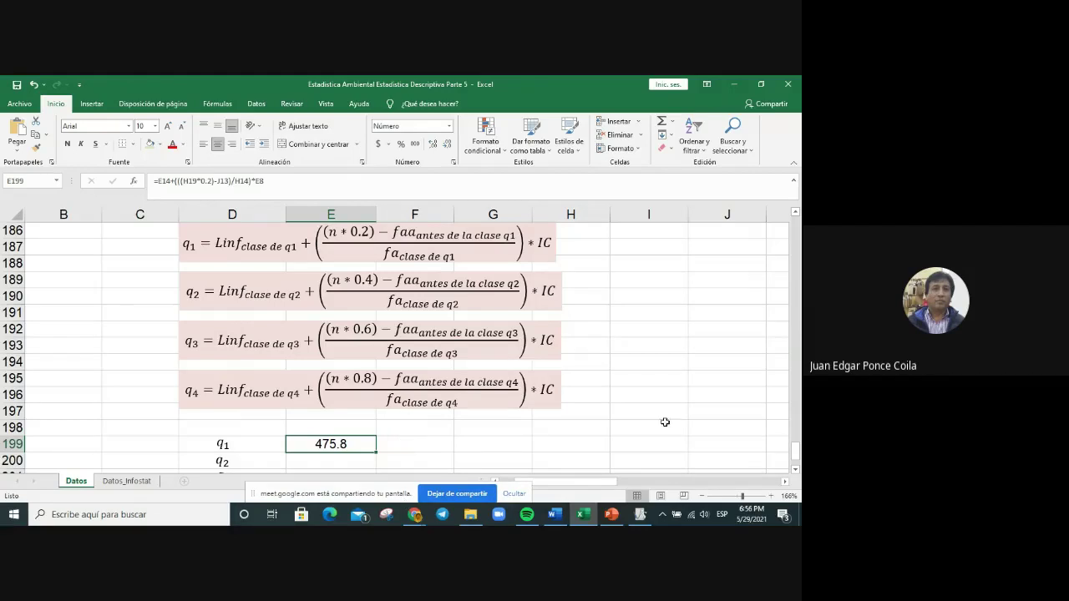
Step: Examine the class 3 row of the frequency table against the q1 result and the list of quintile classes
{"action": "scroll", "coordinate": [629, 410], "scroll_direction": "up", "scroll_amount": 5}
{"action": "scroll", "coordinate": [628, 410], "scroll_direction": "down", "scroll_amount": 5}
{"action": "scroll", "coordinate": [629, 410], "scroll_direction": "up", "scroll_amount": 16}
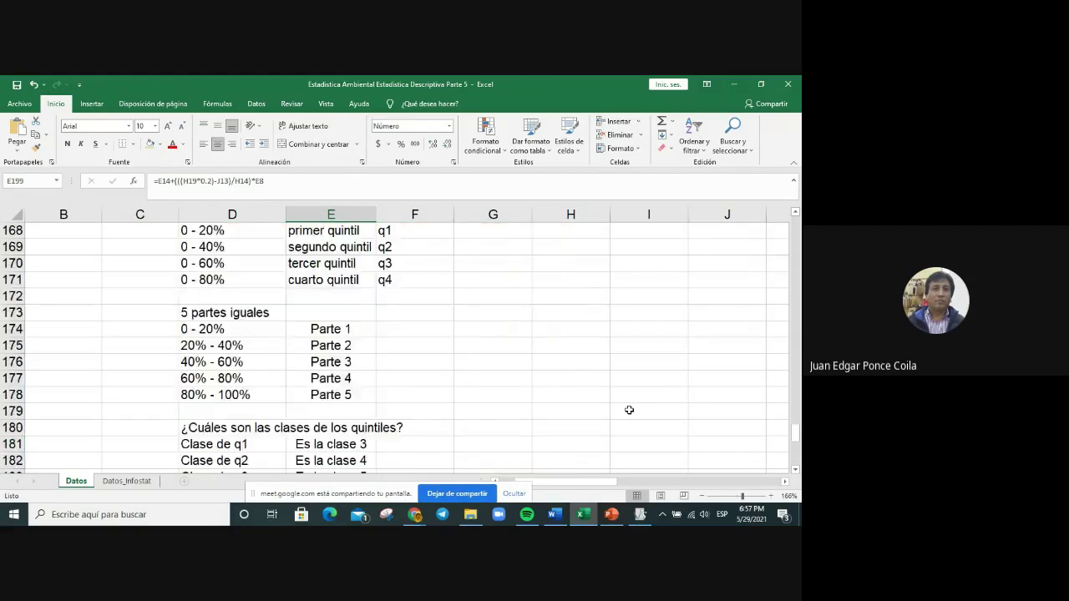
{"action": "scroll", "coordinate": [628, 410], "scroll_direction": "up", "scroll_amount": 20}
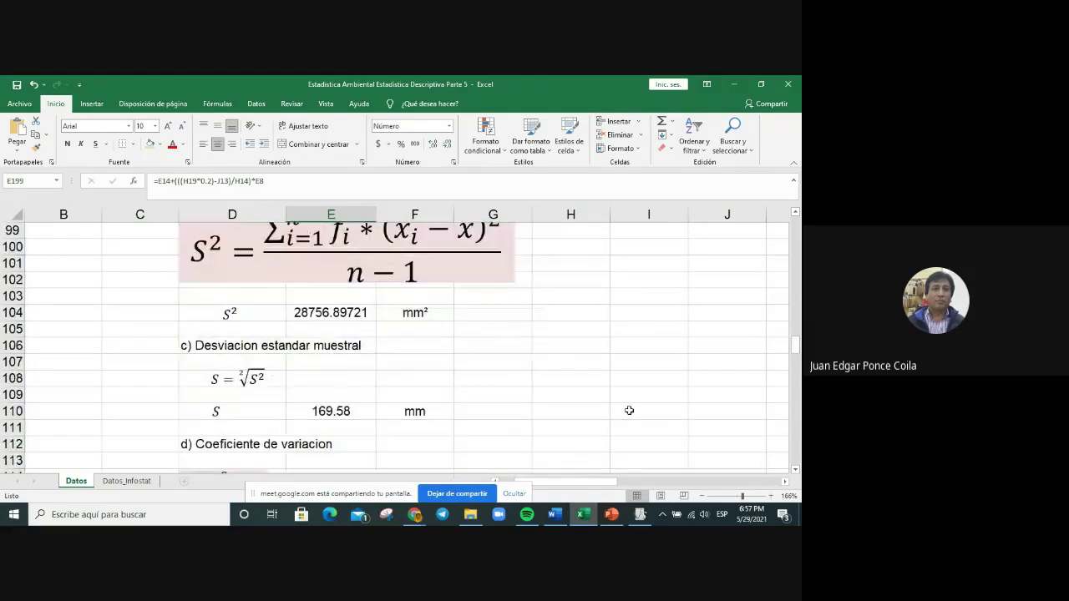
{"action": "scroll", "coordinate": [628, 410], "scroll_direction": "up", "scroll_amount": 14}
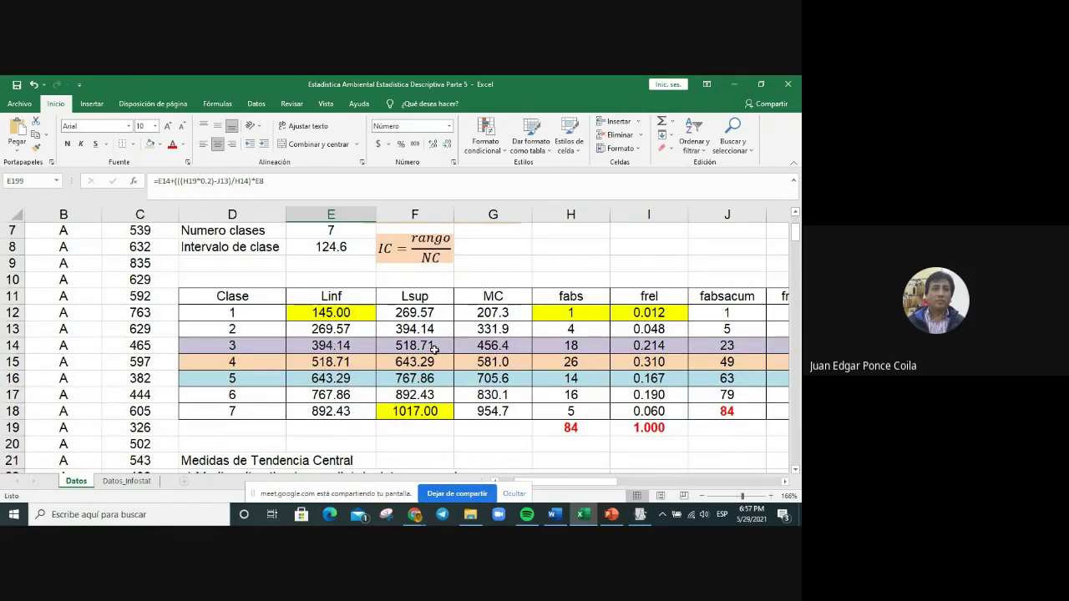
{"action": "scroll", "coordinate": [482, 386], "scroll_direction": "down", "scroll_amount": 5}
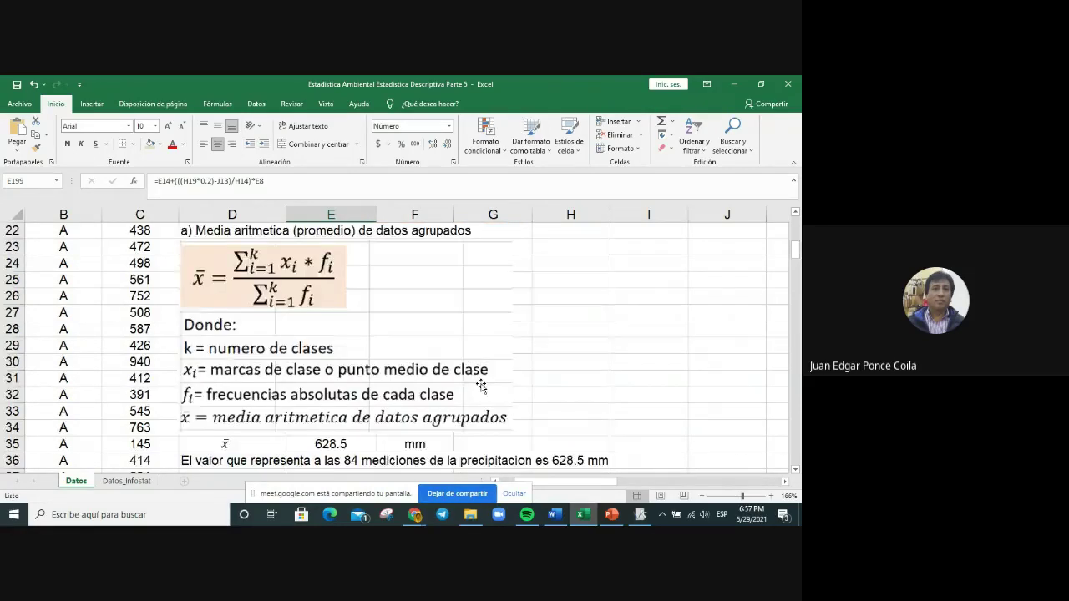
{"action": "scroll", "coordinate": [481, 386], "scroll_direction": "down", "scroll_amount": 20}
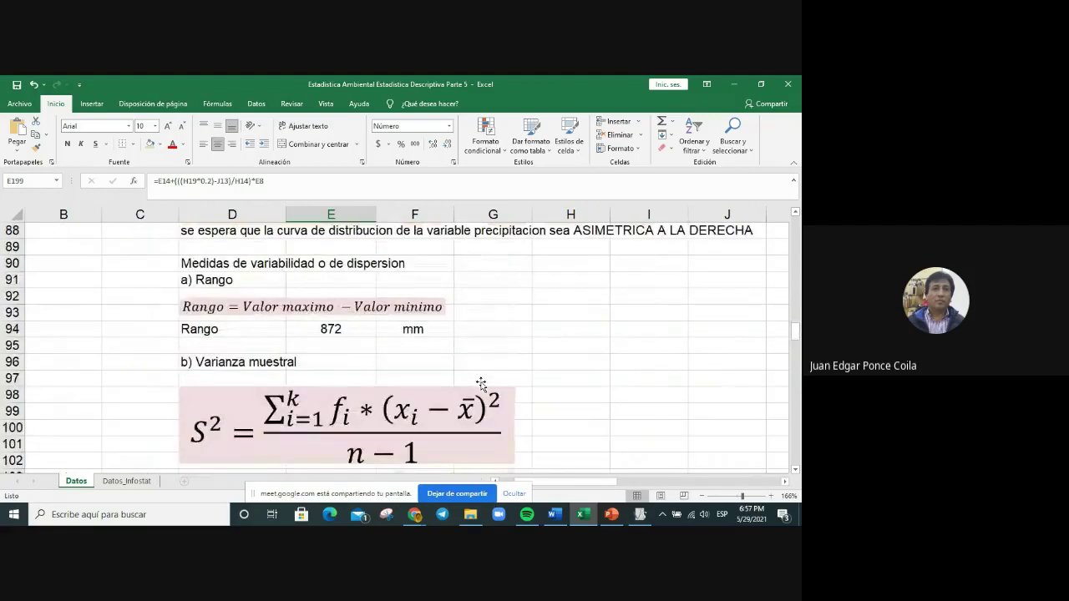
{"action": "scroll", "coordinate": [481, 384], "scroll_direction": "down", "scroll_amount": 20}
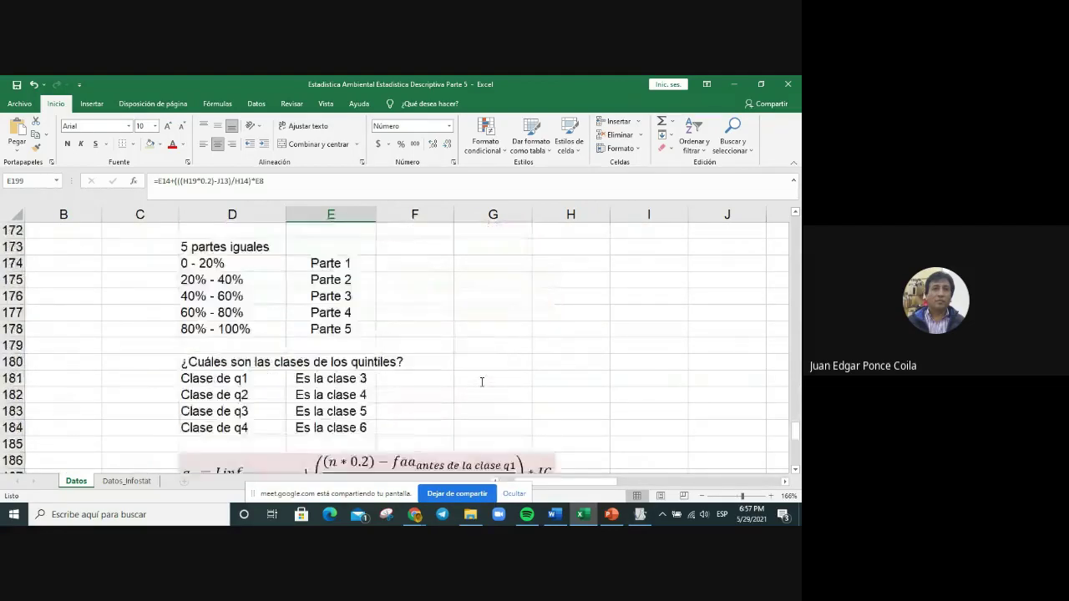
{"action": "scroll", "coordinate": [481, 382], "scroll_direction": "down", "scroll_amount": 6}
Step: Start the q2 formula in E200 with the lower limit of class 4, E15, from the frequency table
{"action": "left_click", "coordinate": [345, 394]}
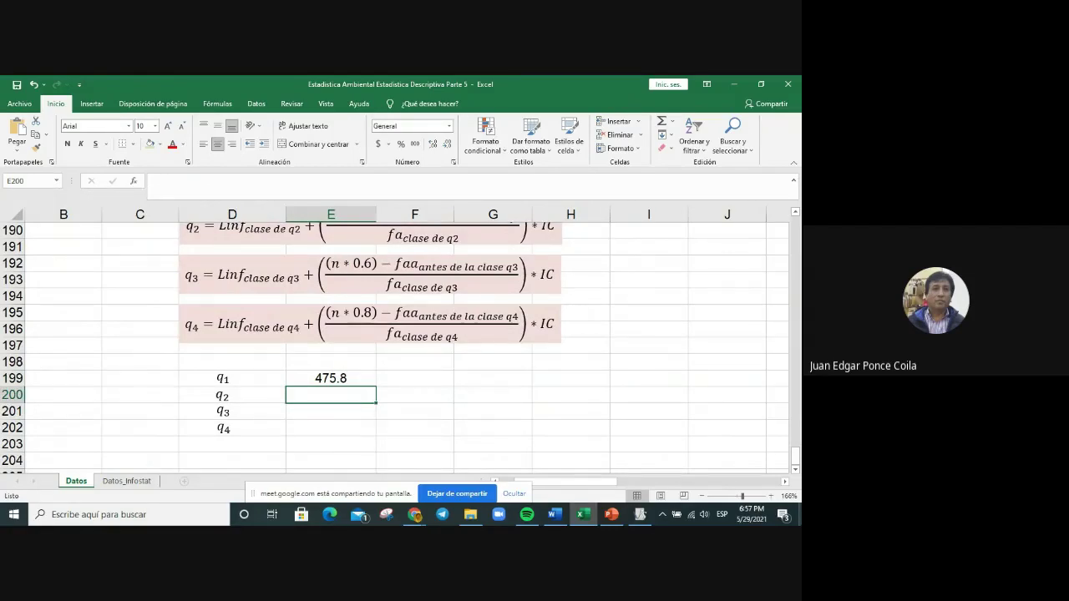
{"action": "scroll", "coordinate": [634, 439], "scroll_direction": "up", "scroll_amount": 6}
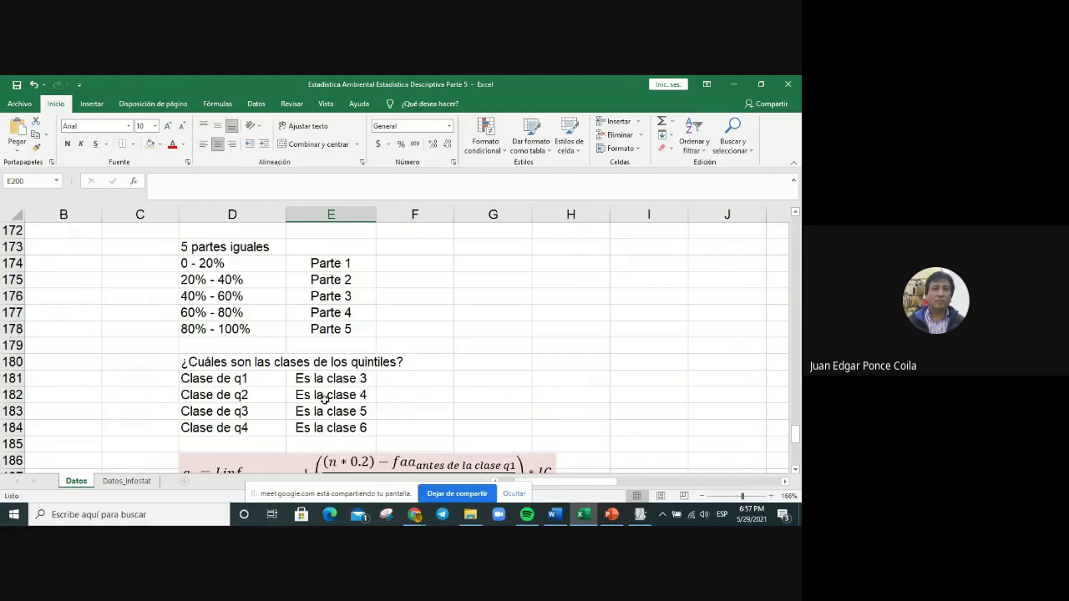
{"action": "scroll", "coordinate": [468, 398], "scroll_direction": "down", "scroll_amount": 10}
{"action": "scroll", "coordinate": [502, 397], "scroll_direction": "up", "scroll_amount": 3}
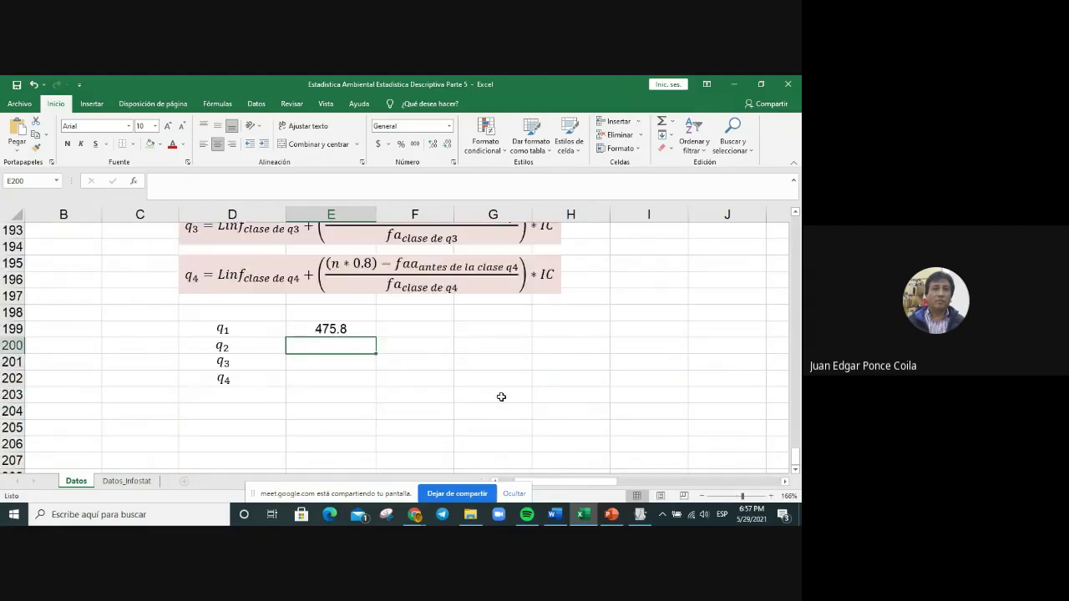
{"action": "type", "text": "="}
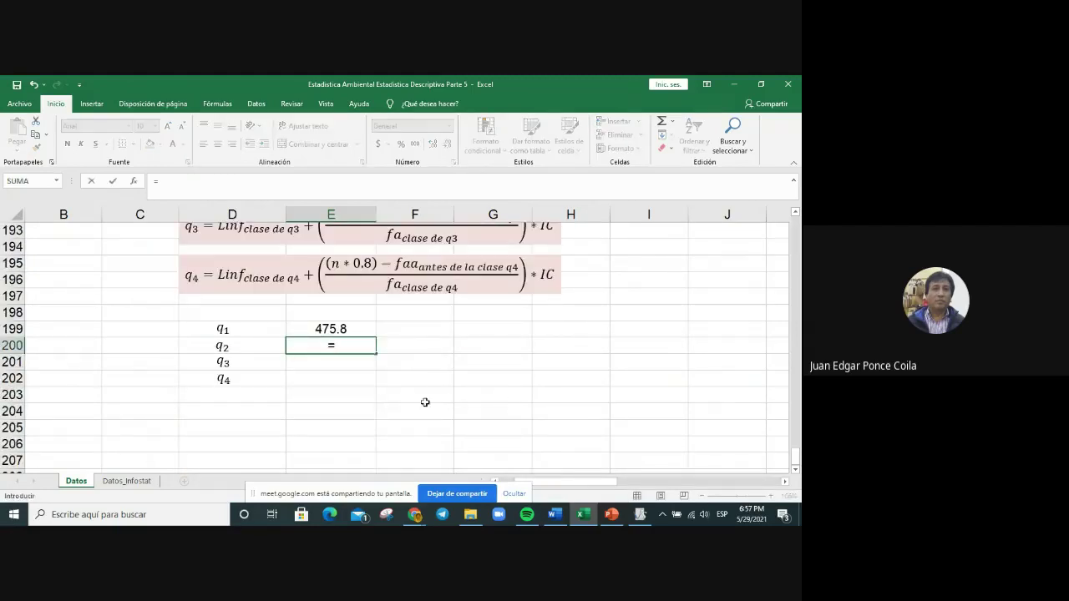
{"action": "scroll", "coordinate": [440, 329], "scroll_direction": "up", "scroll_amount": 13}
{"action": "scroll", "coordinate": [440, 329], "scroll_direction": "up", "scroll_amount": 20}
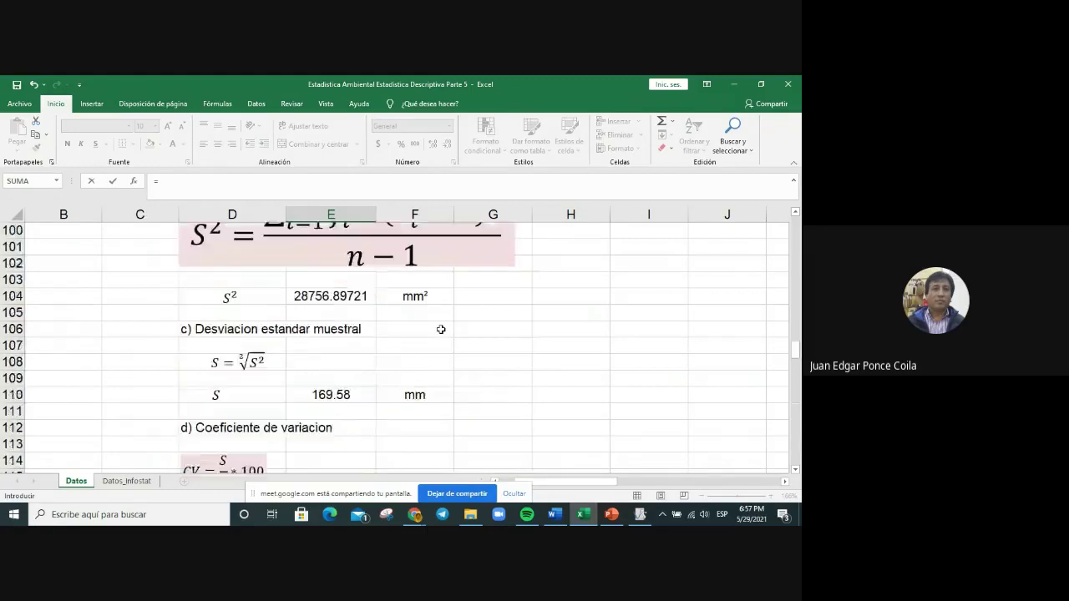
{"action": "scroll", "coordinate": [440, 329], "scroll_direction": "up", "scroll_amount": 16}
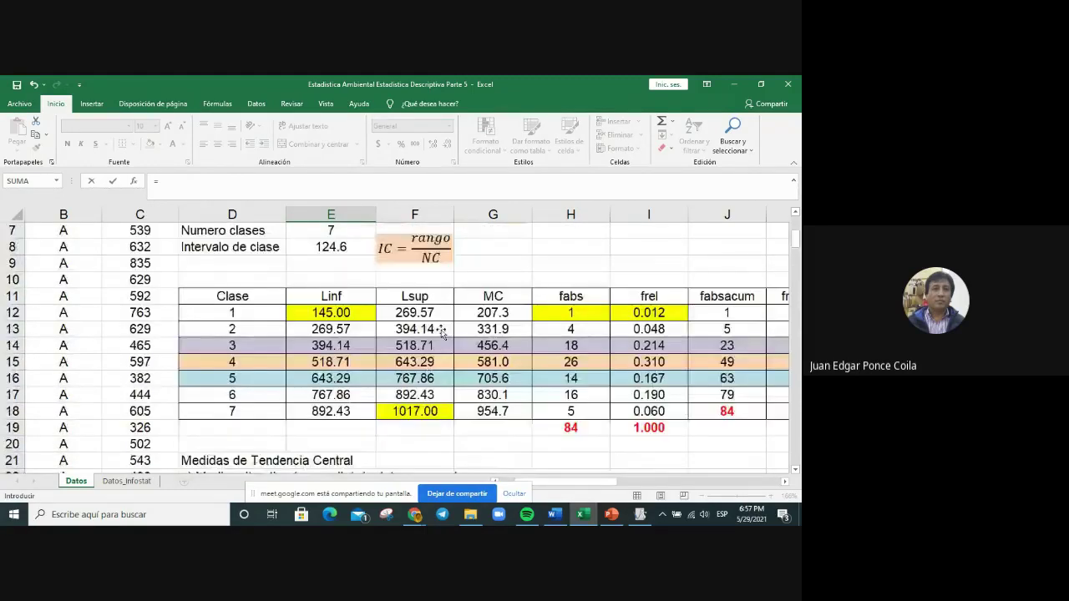
{"action": "scroll", "coordinate": [338, 395], "scroll_direction": "down", "scroll_amount": 2}
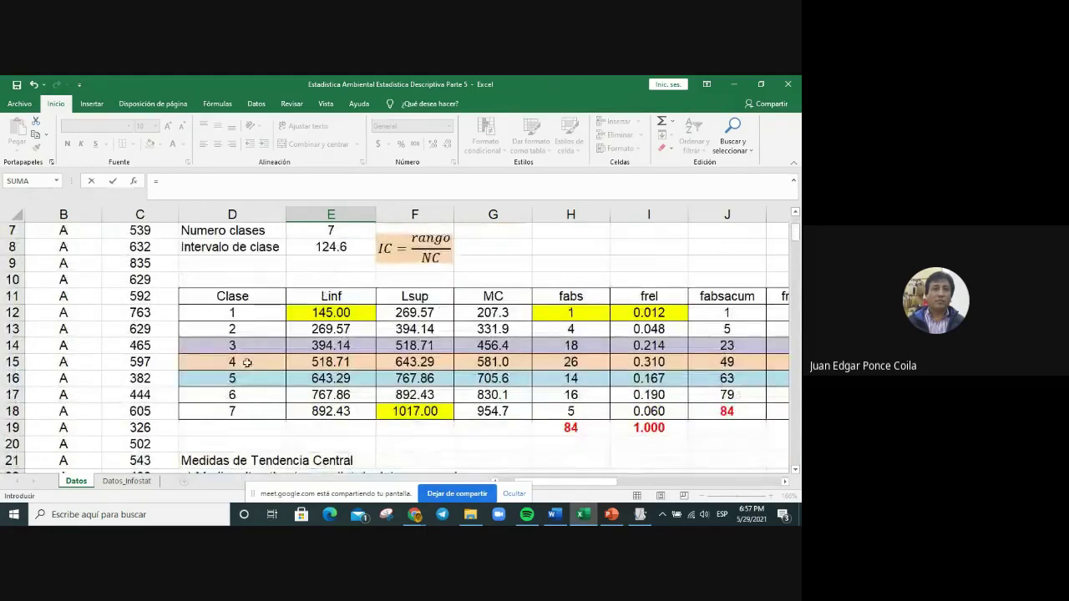
{"action": "left_click", "coordinate": [346, 361]}
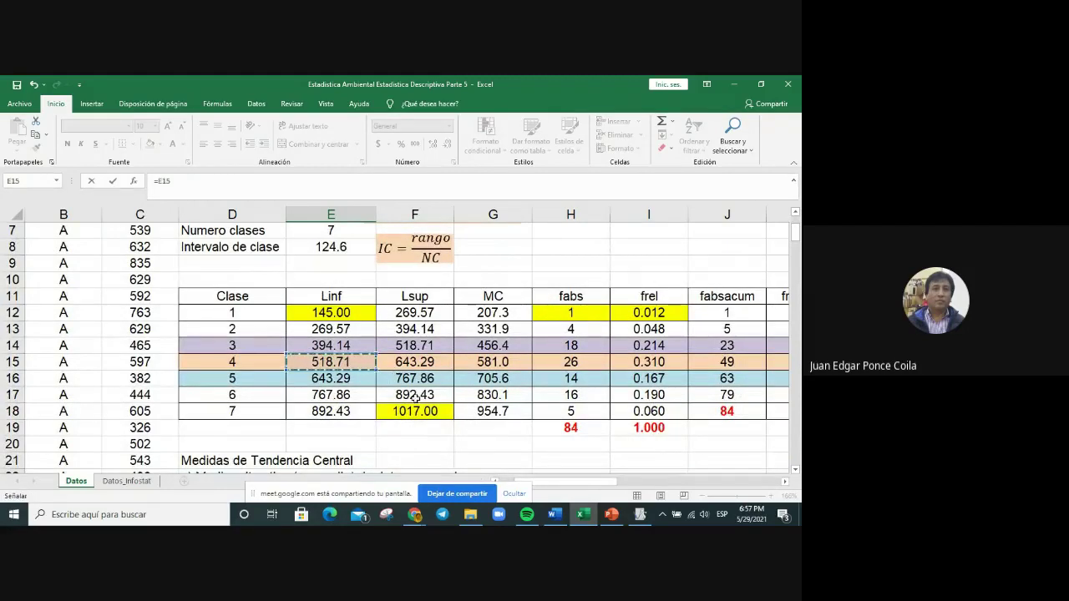
Step: Extend the q2 formula with +(((H19*0.4)-J14, using the total frequency and the cumulative frequency of class 3
{"action": "mouse_move", "coordinate": [583, 514]}
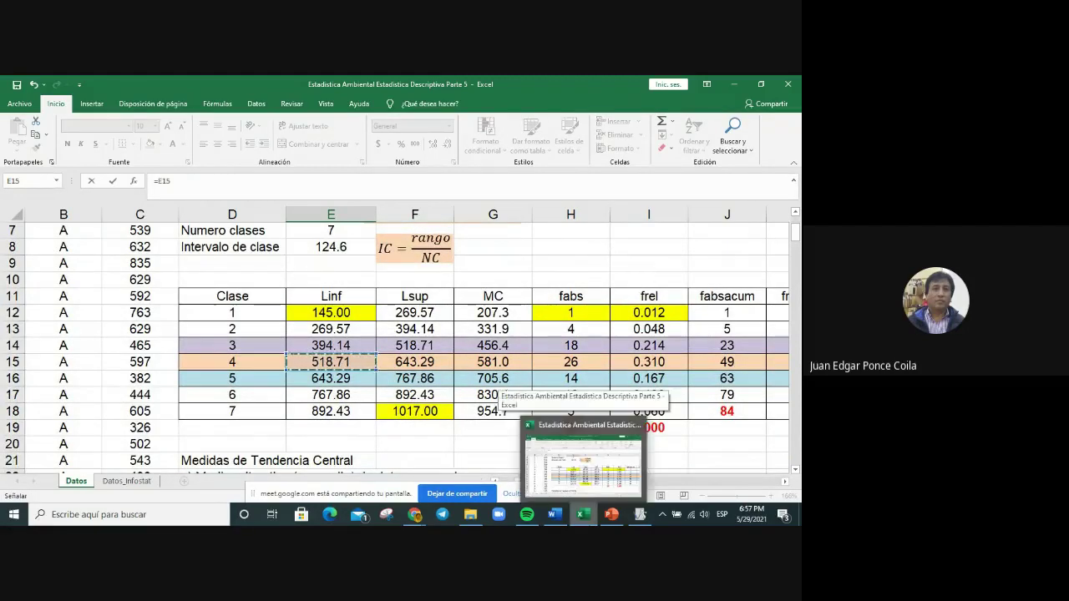
{"action": "type", "text": "+"}
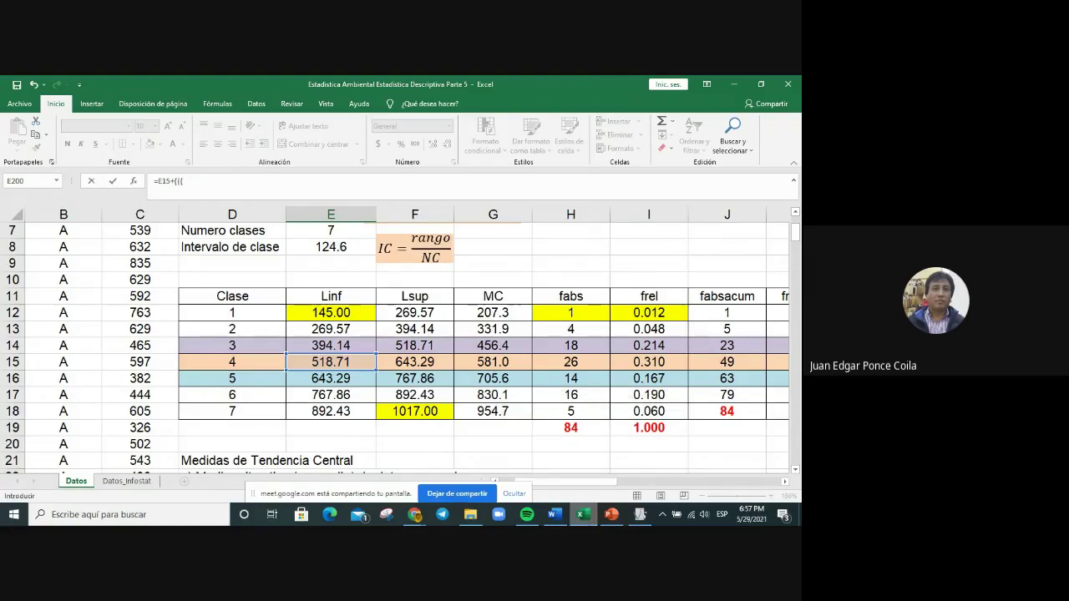
{"action": "type", "text": "((("}
{"action": "left_click", "coordinate": [571, 428]}
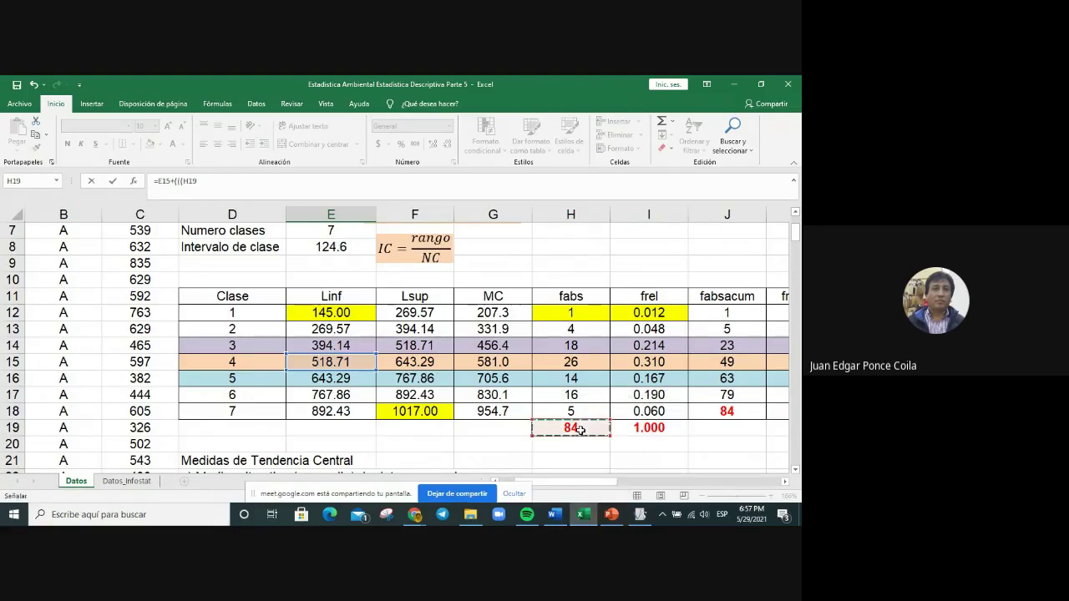
{"action": "type", "text": "*"}
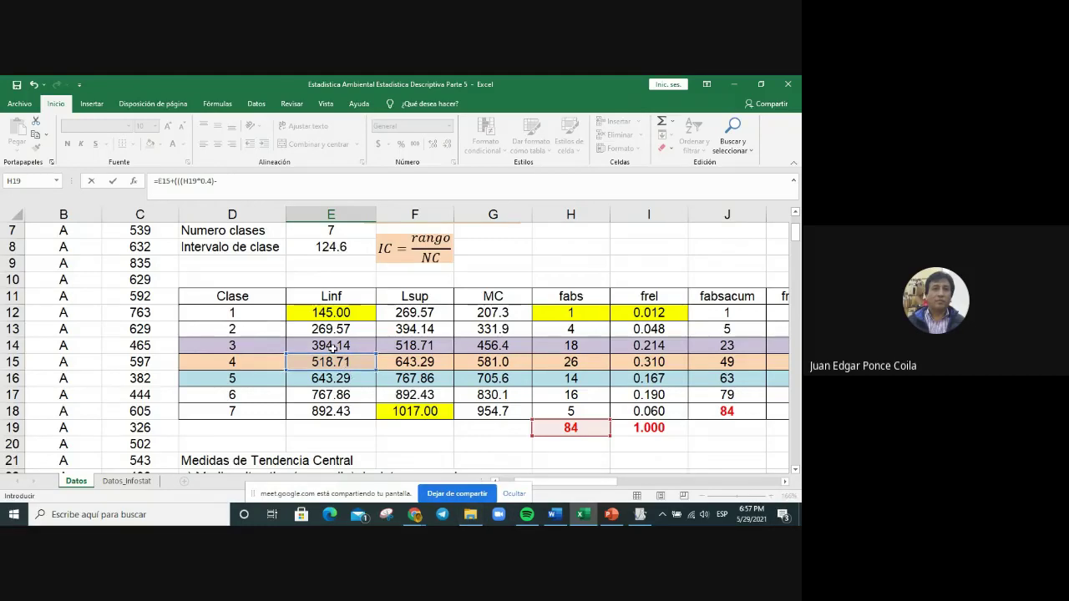
{"action": "left_click", "coordinate": [737, 344]}
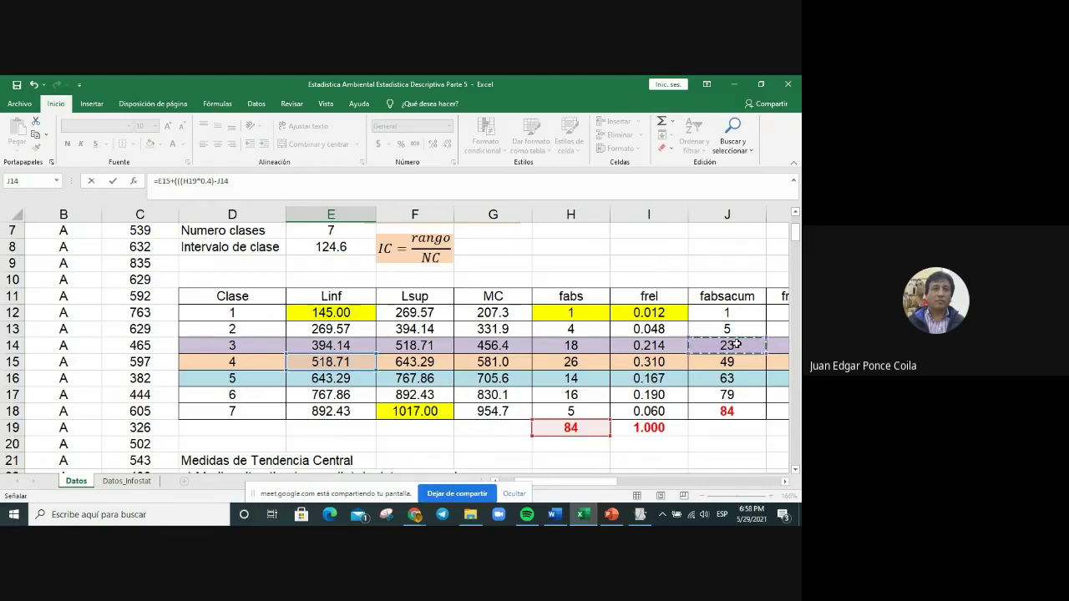
Step: Complete the q2 formula by dividing by the class 4 frequency H15 and multiplying by the class interval E8
{"action": "type", "text": "/"}
{"action": "left_click", "coordinate": [583, 361]}
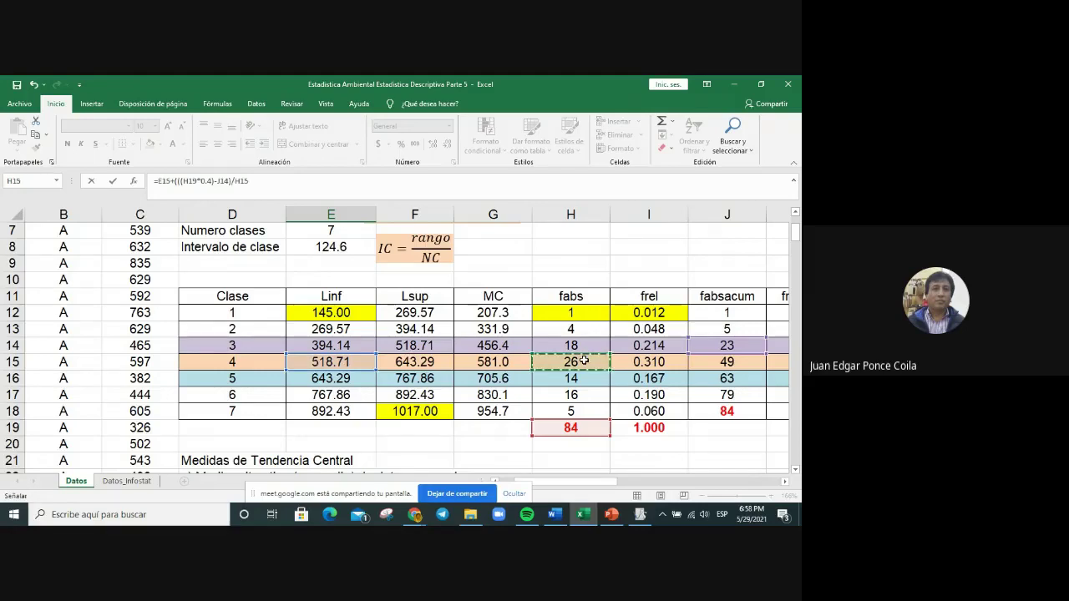
{"action": "type", "text": ")*"}
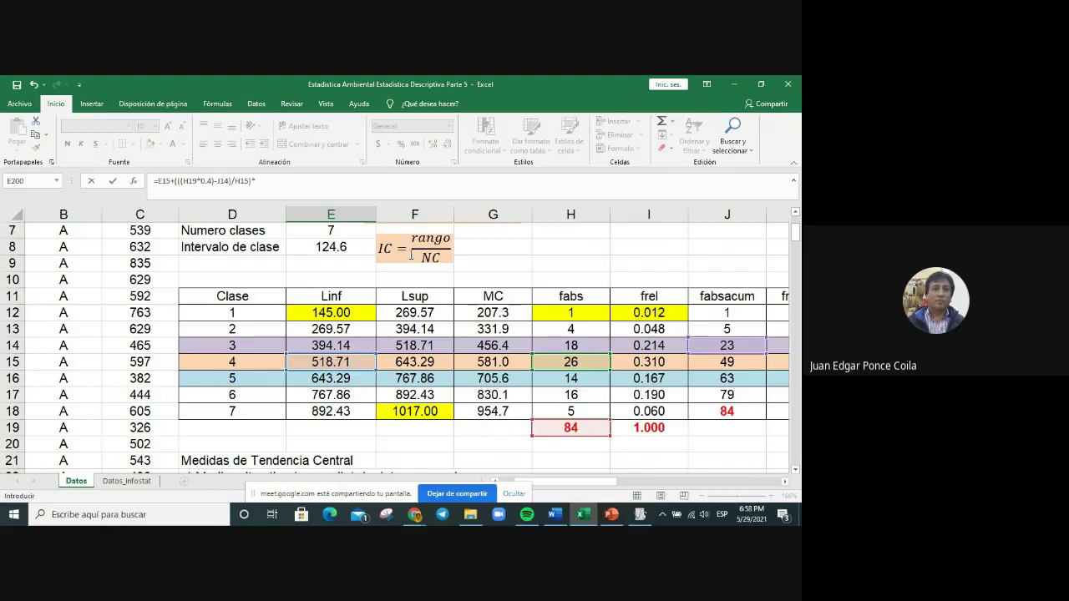
{"action": "left_click", "coordinate": [335, 249]}
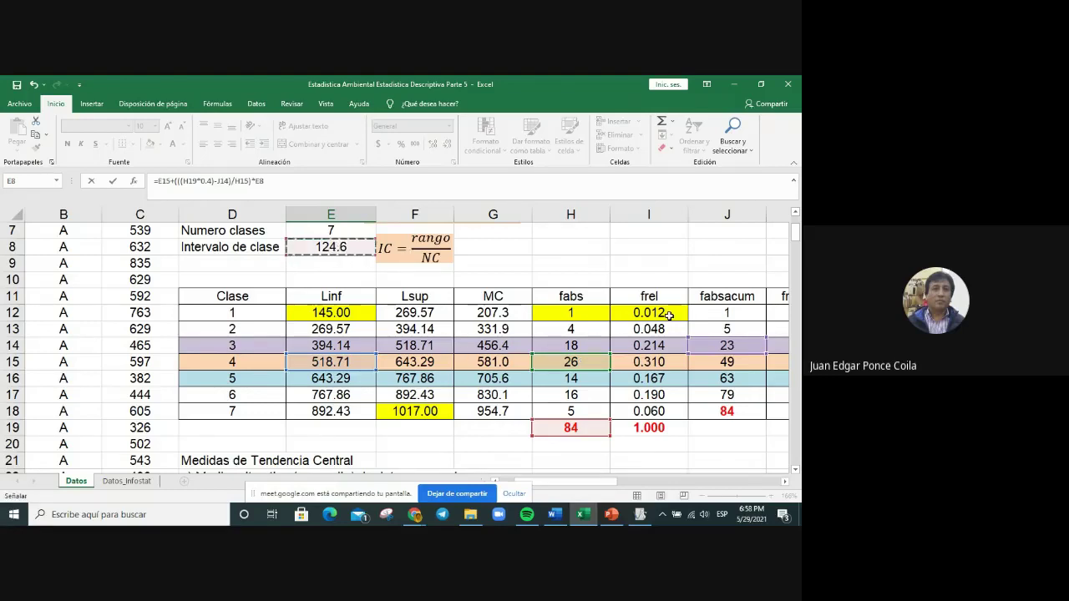
{"action": "key", "text": "Return"}
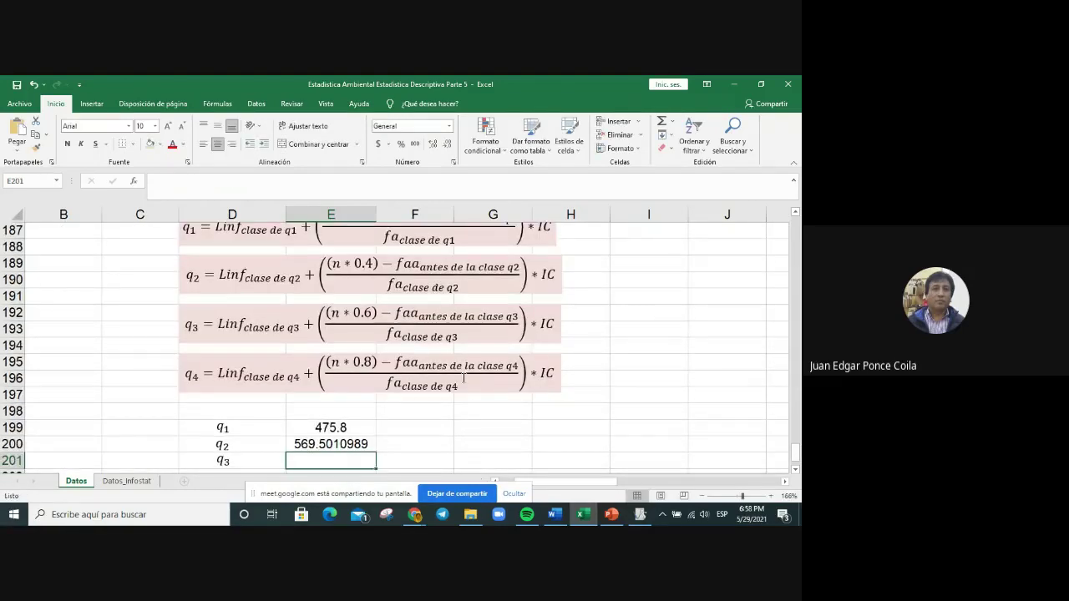
Step: Format the q2 result in E200 as a number with one decimal place
{"action": "left_click", "coordinate": [331, 443]}
{"action": "right_click", "coordinate": [331, 443]}
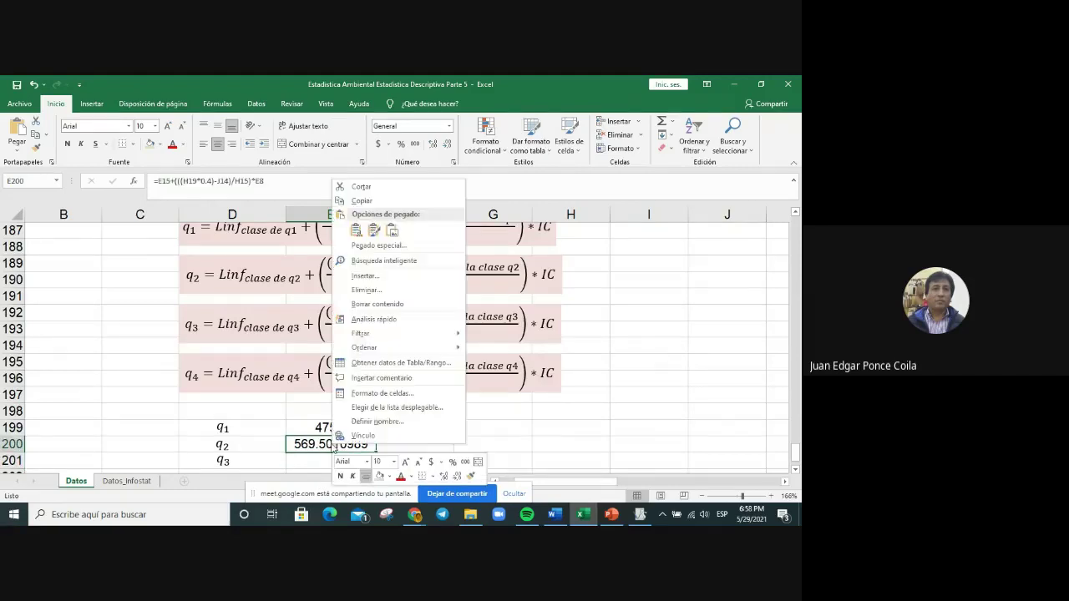
{"action": "left_click", "coordinate": [390, 394]}
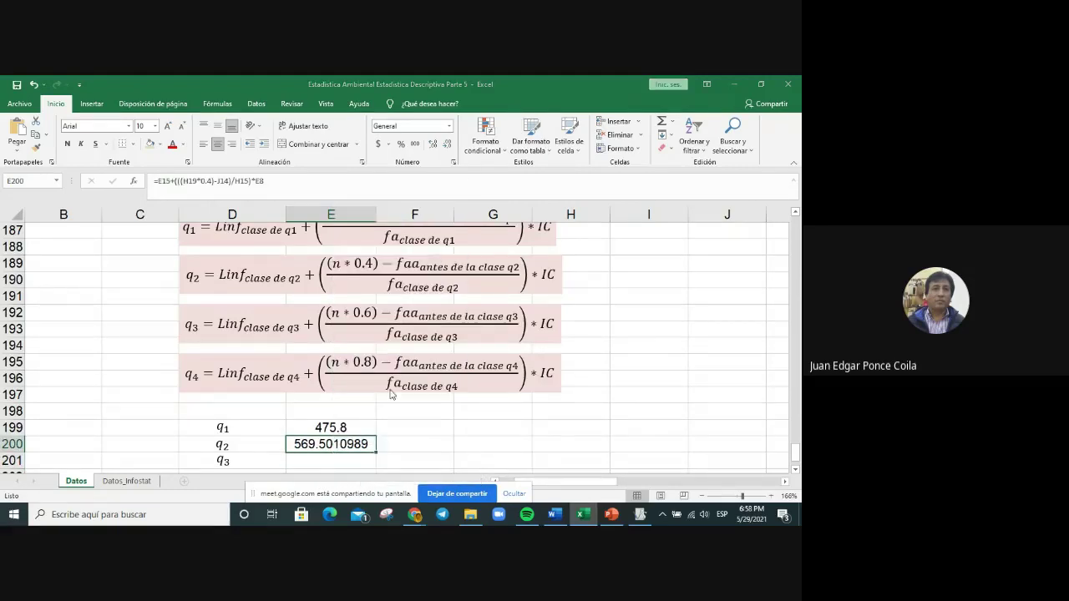
{"action": "left_click", "coordinate": [255, 275]}
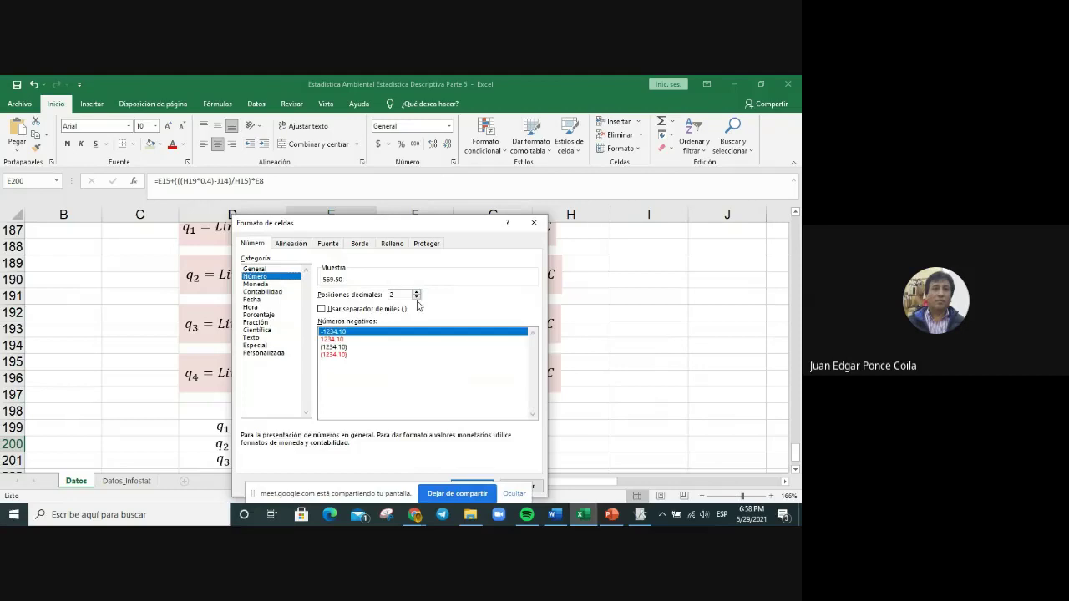
{"action": "left_click", "coordinate": [416, 299]}
{"action": "key", "text": "Return"}
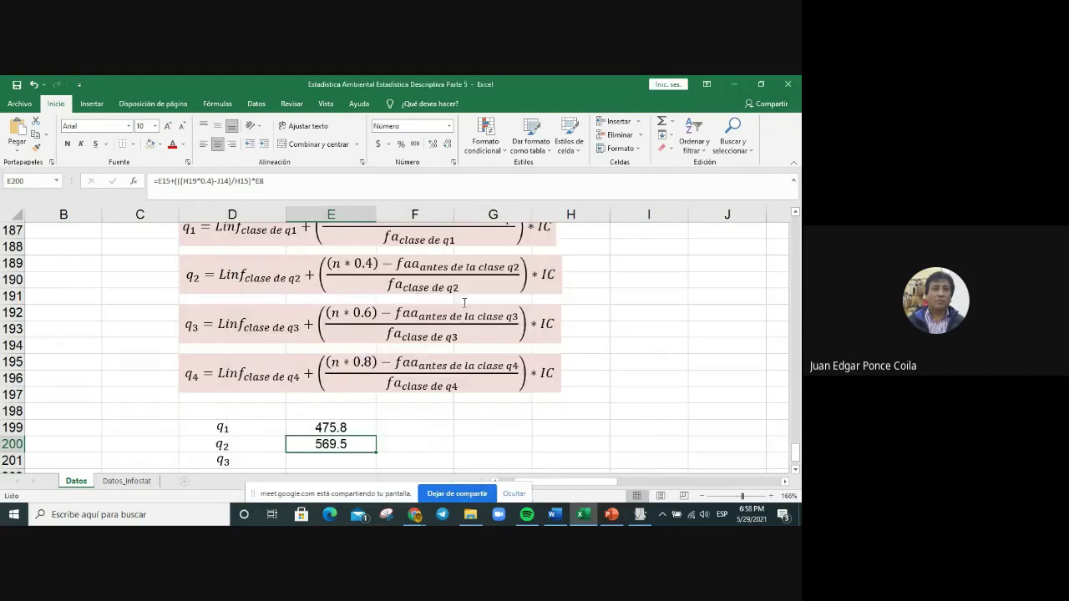
Step: Enter the unit mm beside the q1 and q2 results, in F199 and F200
{"action": "left_click", "coordinate": [435, 426]}
{"action": "type", "text": "MM"}
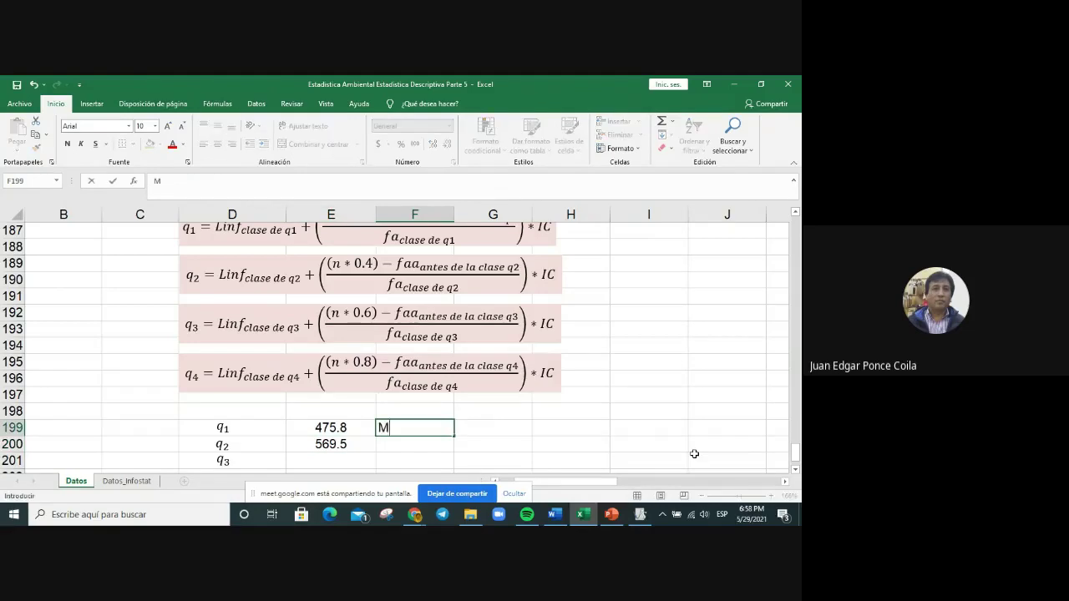
{"action": "key", "text": "BackSpace"}
{"action": "key", "text": "BackSpace"}
{"action": "type", "text": "mm"}
{"action": "key", "text": "Return"}
{"action": "type", "text": "mm"}
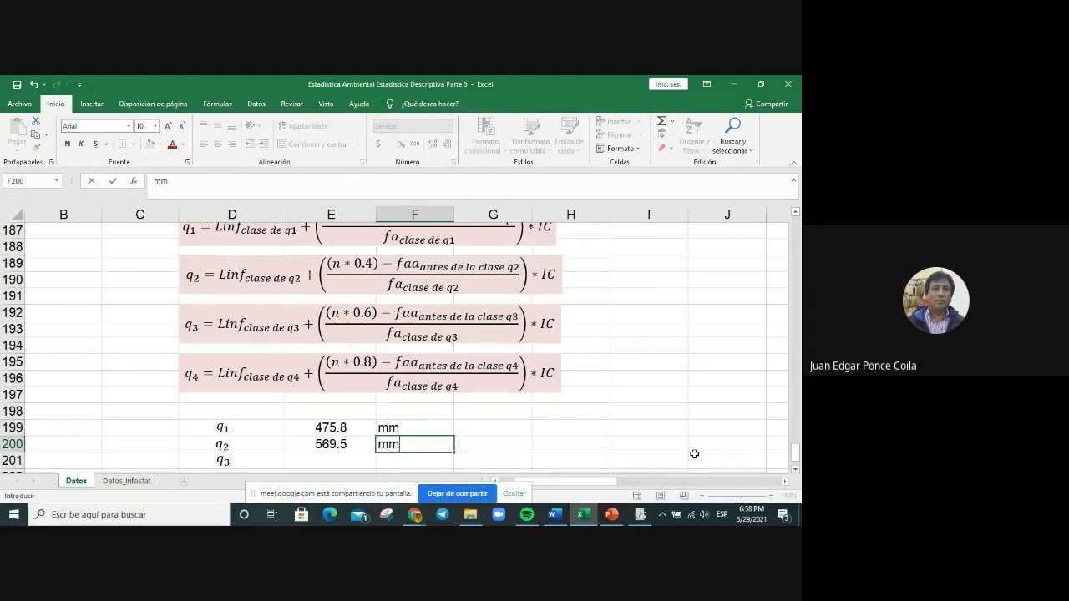
{"action": "key", "text": "Return"}
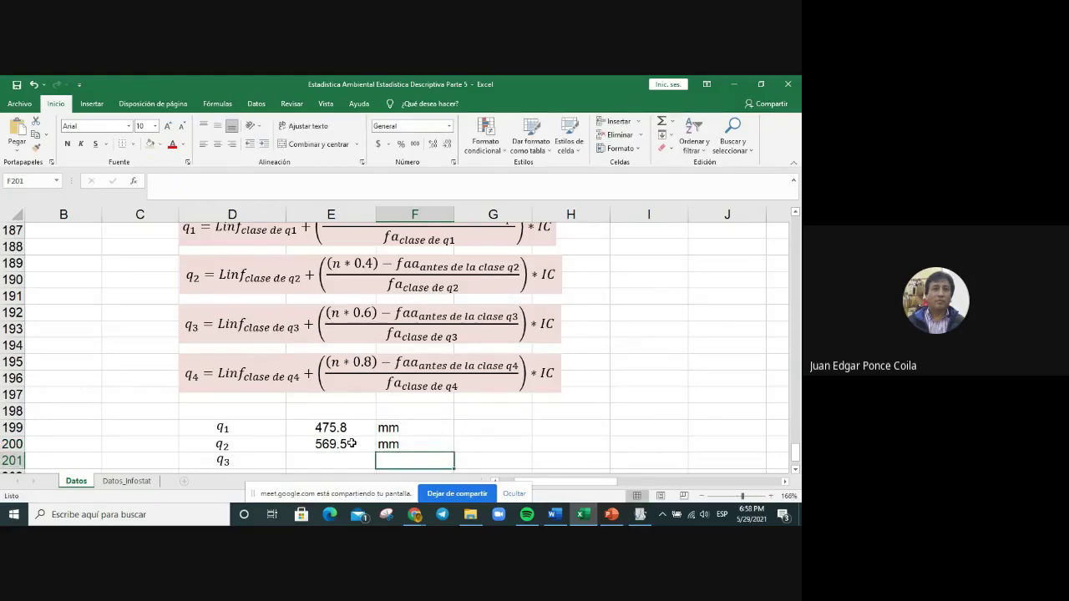
Step: Examine the class 4 row of the frequency table against the q2 result and the list of quintile classes
{"action": "scroll", "coordinate": [351, 443], "scroll_direction": "up", "scroll_amount": 5}
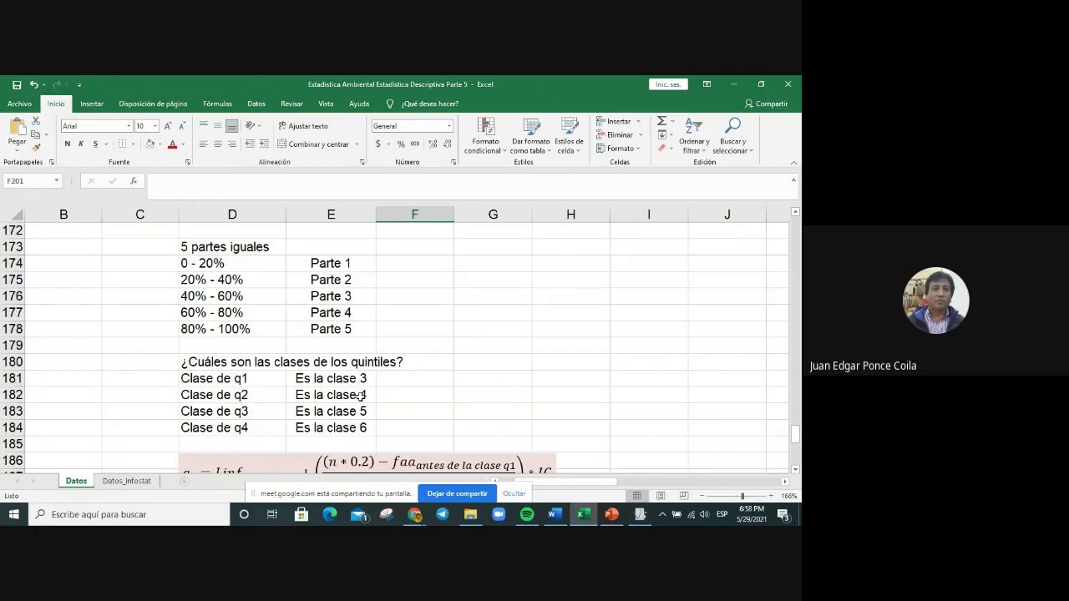
{"action": "scroll", "coordinate": [367, 397], "scroll_direction": "down", "scroll_amount": 7}
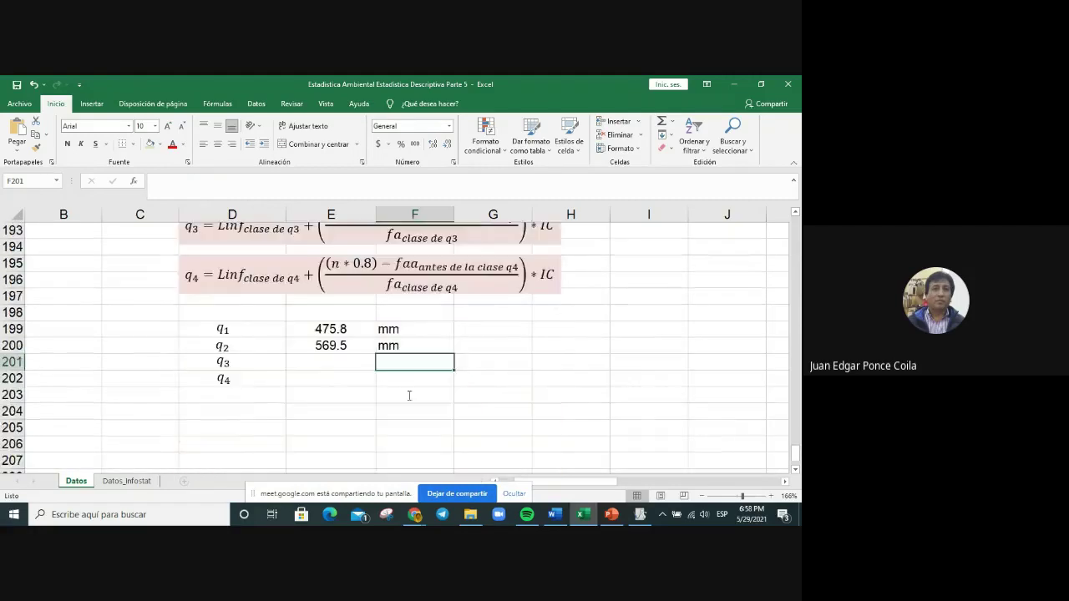
{"action": "scroll", "coordinate": [600, 356], "scroll_direction": "up", "scroll_amount": 15}
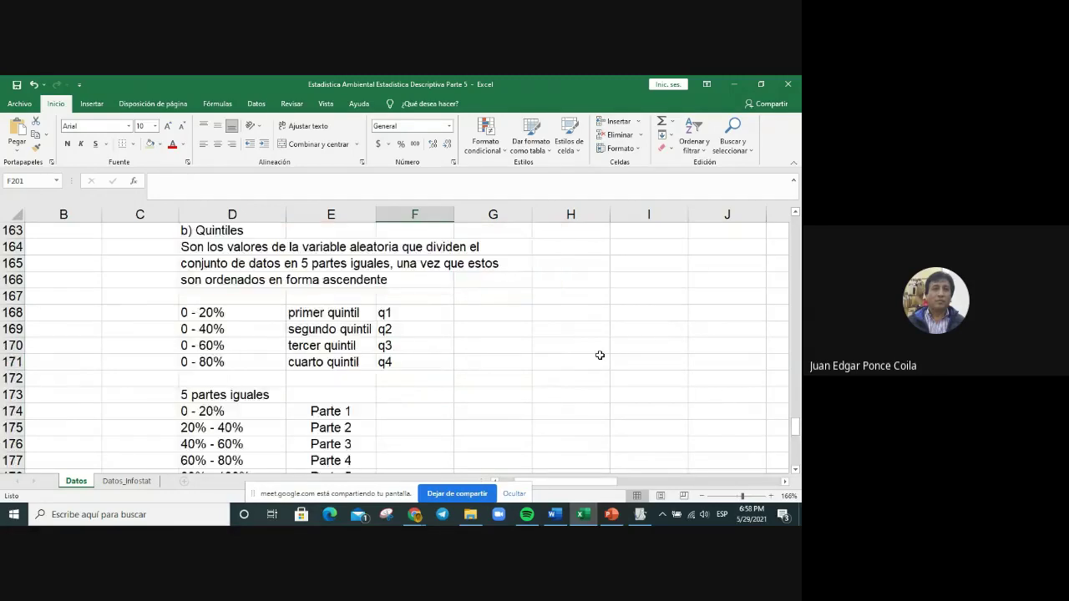
{"action": "scroll", "coordinate": [600, 356], "scroll_direction": "up", "scroll_amount": 18}
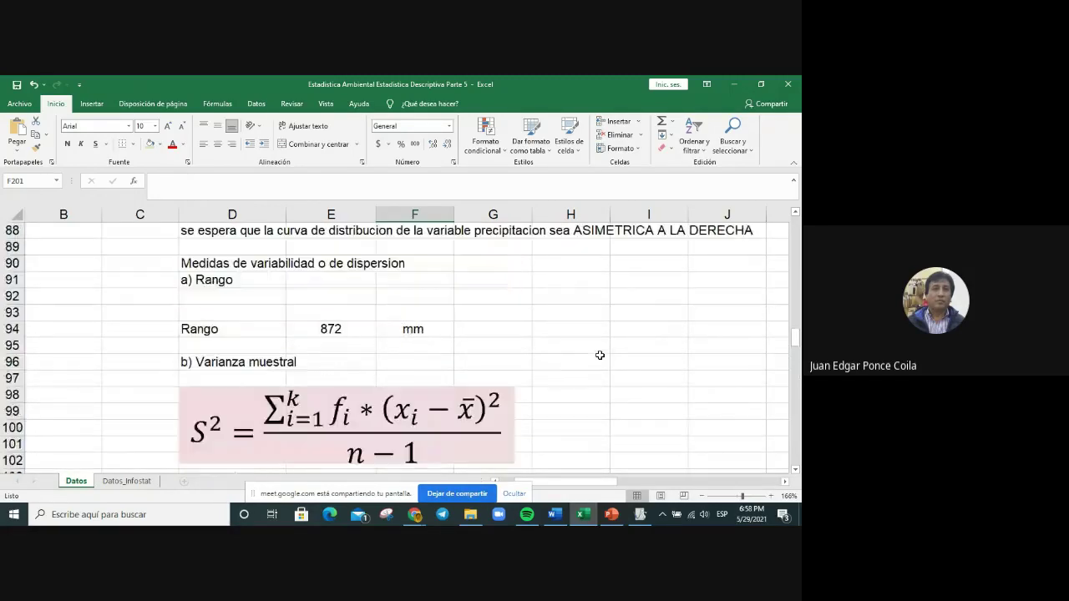
{"action": "scroll", "coordinate": [600, 355], "scroll_direction": "up", "scroll_amount": 20}
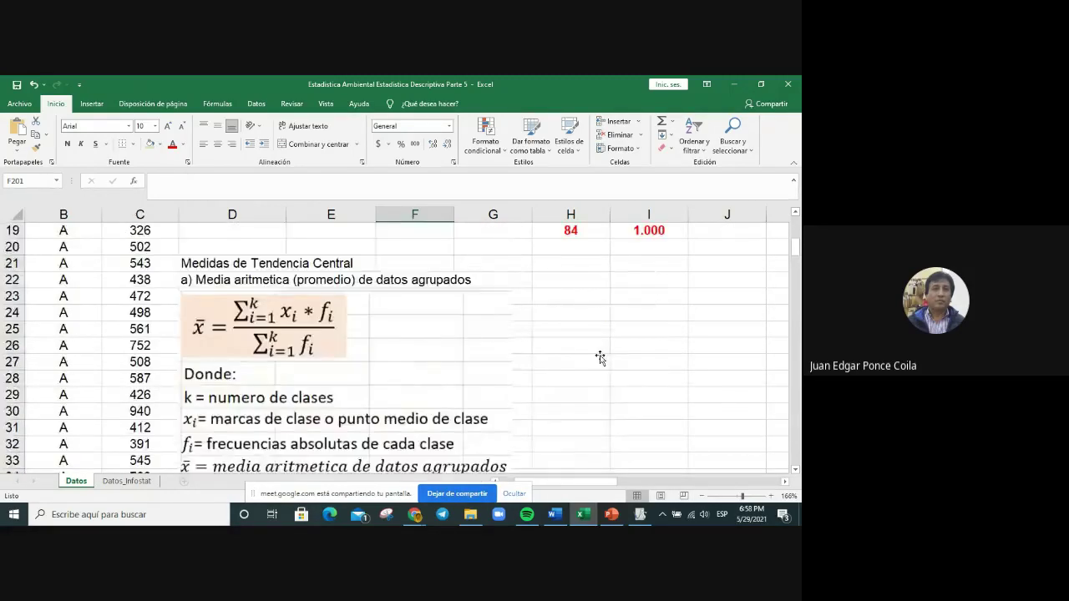
{"action": "scroll", "coordinate": [599, 356], "scroll_direction": "down", "scroll_amount": 1}
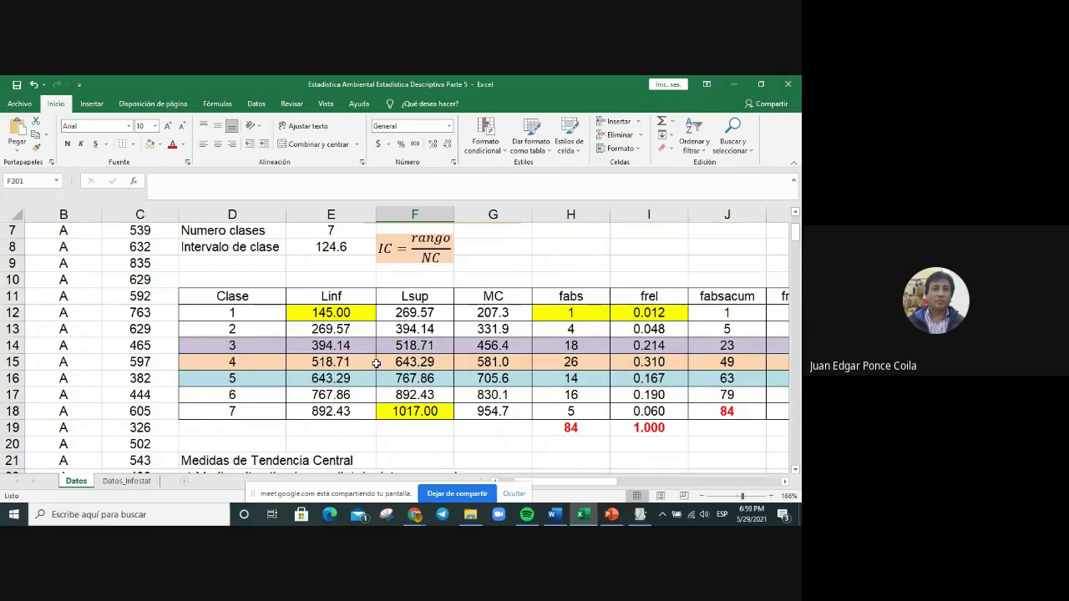
{"action": "scroll", "coordinate": [447, 375], "scroll_direction": "down", "scroll_amount": 20}
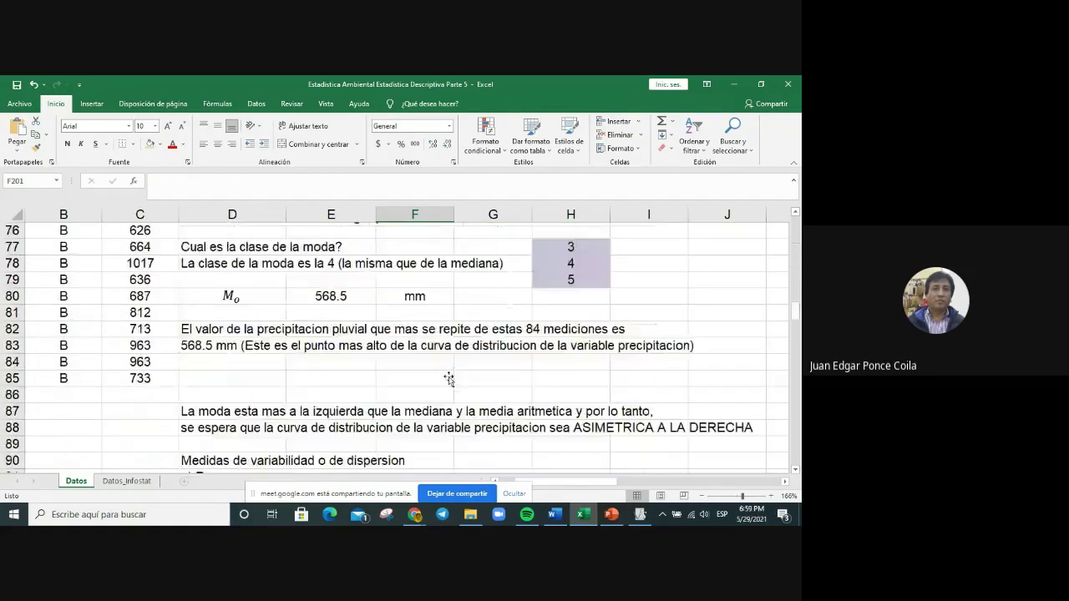
{"action": "scroll", "coordinate": [448, 379], "scroll_direction": "down", "scroll_amount": 20}
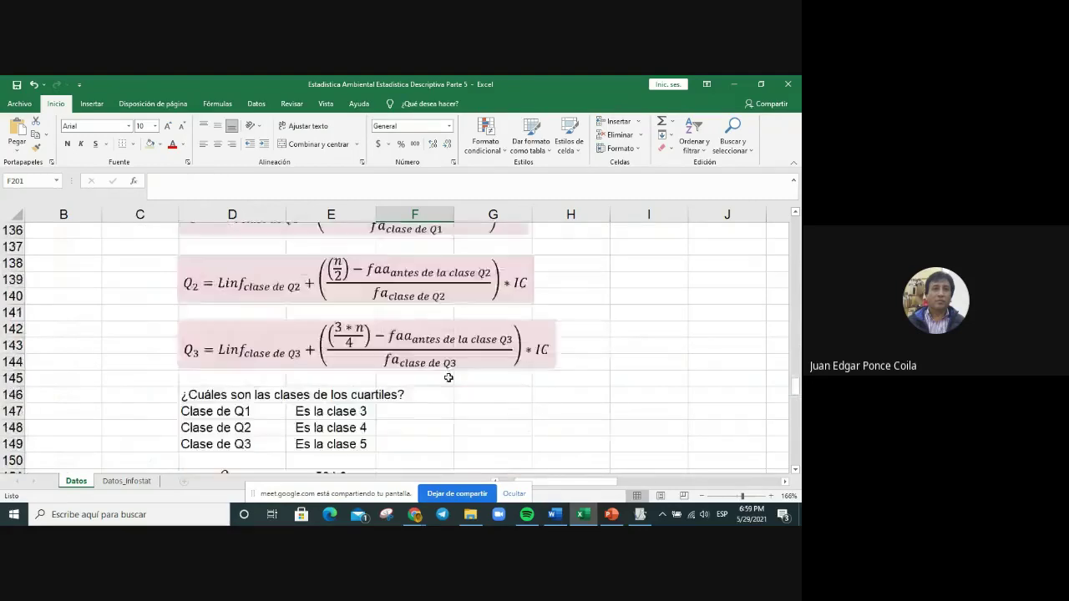
{"action": "scroll", "coordinate": [448, 379], "scroll_direction": "down", "scroll_amount": 8}
{"action": "scroll", "coordinate": [450, 378], "scroll_direction": "down", "scroll_amount": 4}
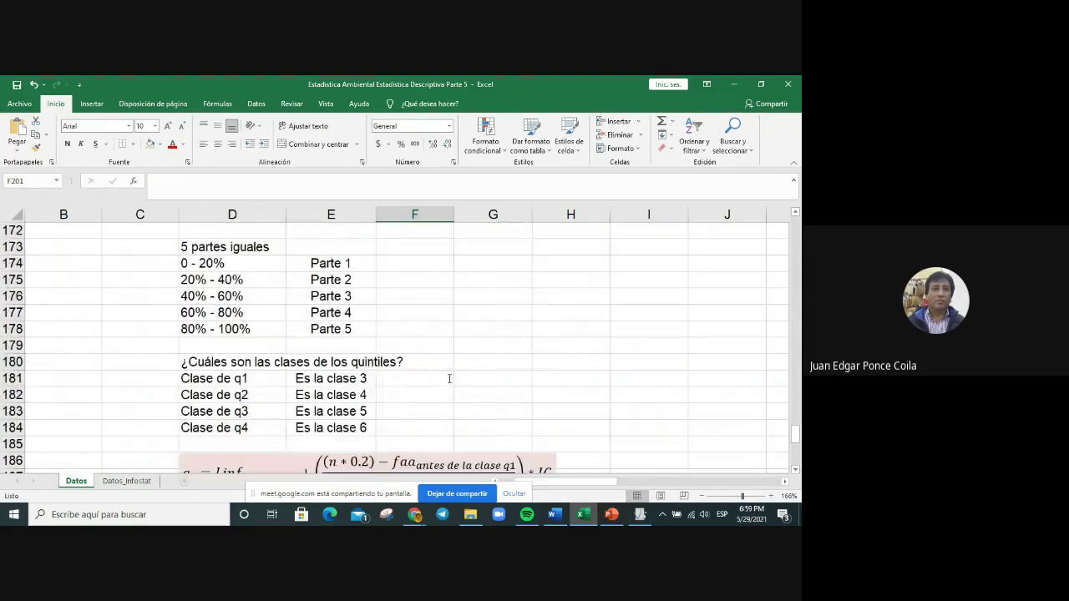
{"action": "scroll", "coordinate": [450, 378], "scroll_direction": "down", "scroll_amount": 9}
{"action": "scroll", "coordinate": [449, 385], "scroll_direction": "up", "scroll_amount": 2}
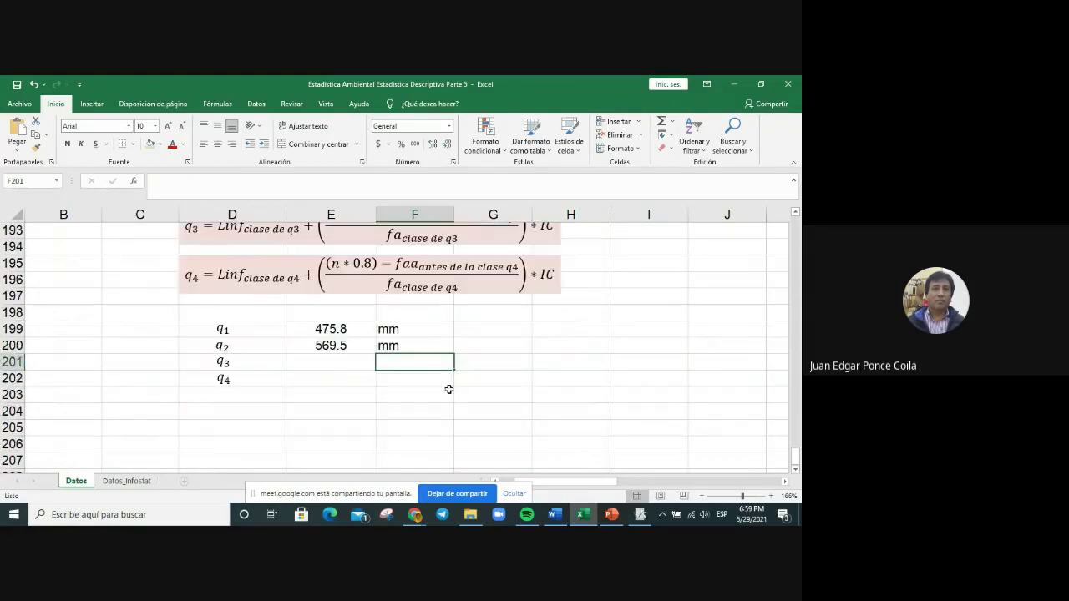
{"action": "scroll", "coordinate": [412, 371], "scroll_direction": "up", "scroll_amount": 2}
{"action": "scroll", "coordinate": [413, 368], "scroll_direction": "up", "scroll_amount": 4}
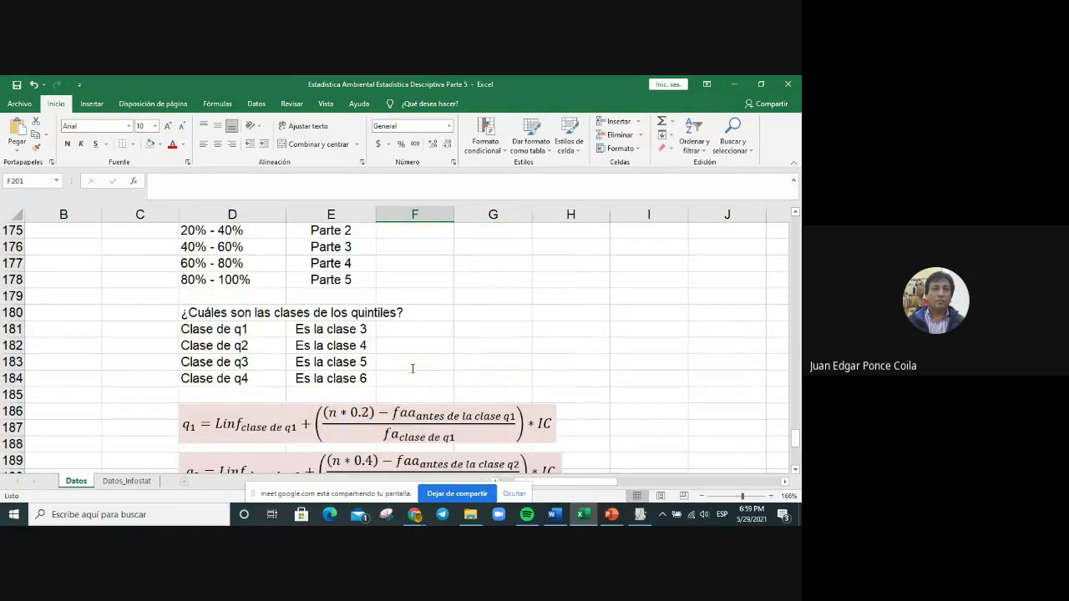
Step: Start the q3 formula in E201 with the class 5 lower limit E16 from the frequency table
{"action": "scroll", "coordinate": [377, 370], "scroll_direction": "down", "scroll_amount": 5}
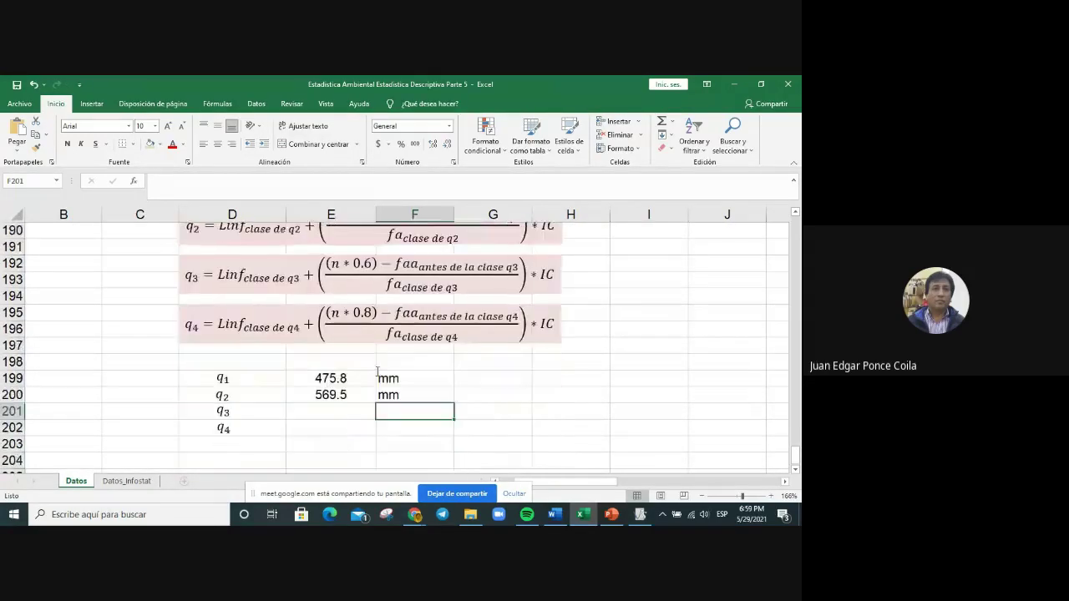
{"action": "left_click", "coordinate": [351, 416]}
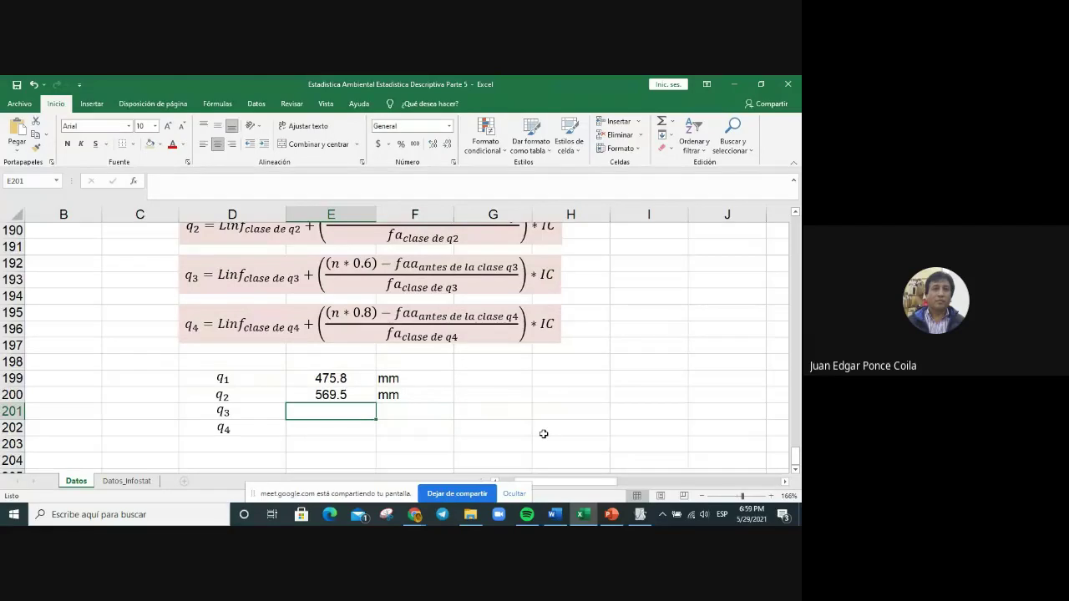
{"action": "type", "text": "="}
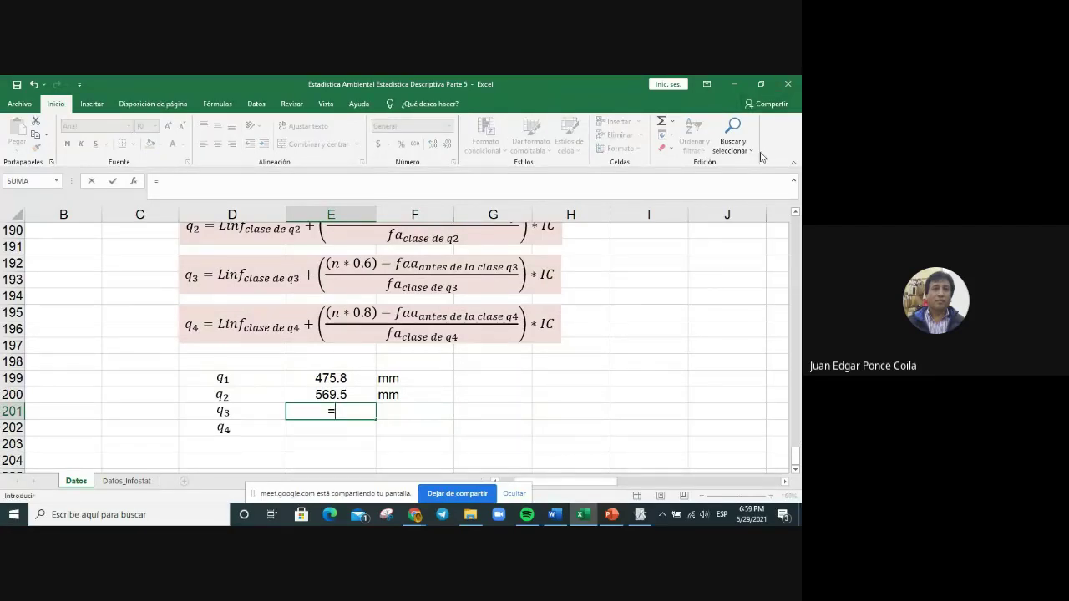
{"action": "scroll", "coordinate": [709, 297], "scroll_direction": "up", "scroll_amount": 19}
{"action": "scroll", "coordinate": [709, 296], "scroll_direction": "up", "scroll_amount": 20}
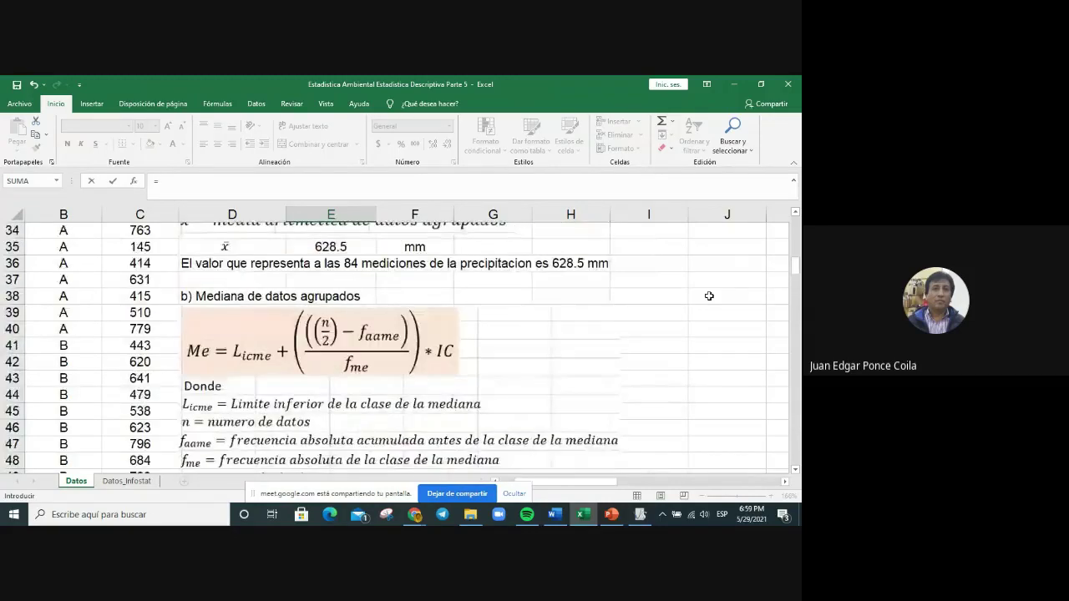
{"action": "scroll", "coordinate": [709, 296], "scroll_direction": "up", "scroll_amount": 9}
{"action": "scroll", "coordinate": [709, 297], "scroll_direction": "down", "scroll_amount": 1}
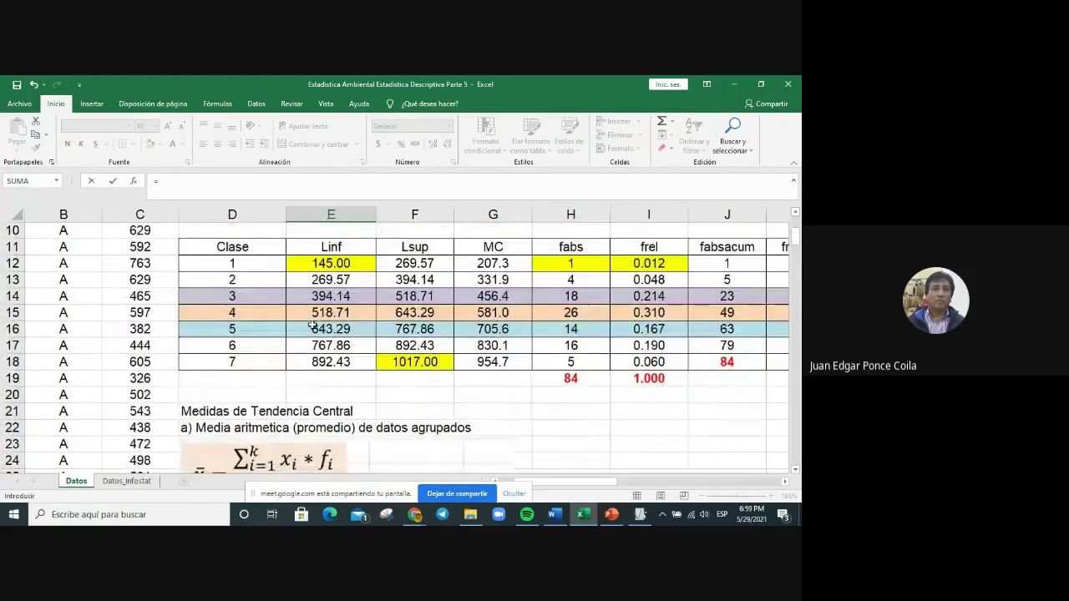
{"action": "left_click", "coordinate": [332, 328]}
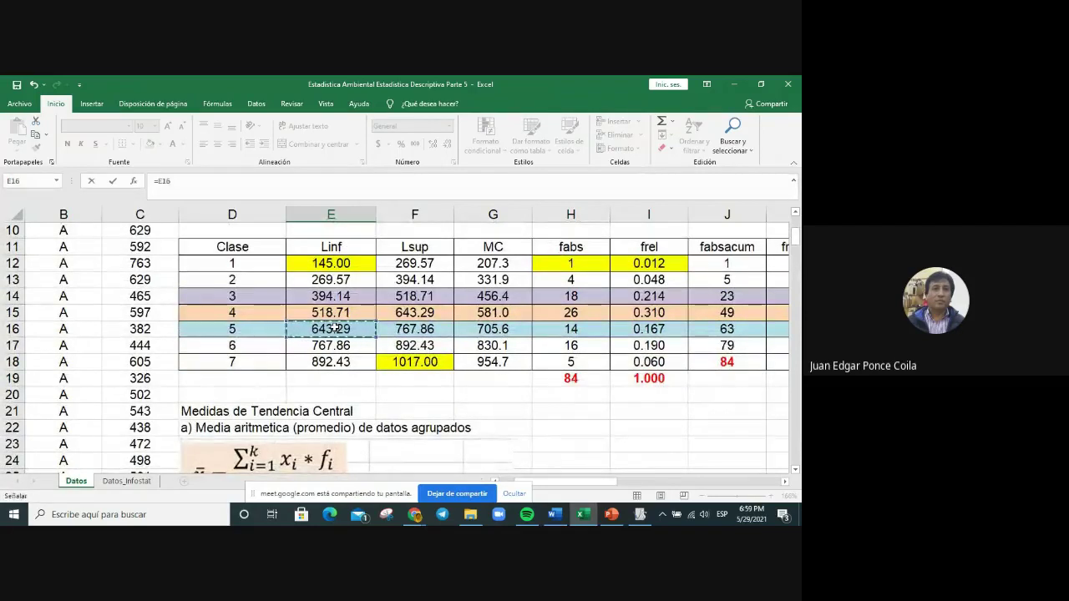
Step: Add to the q3 formula the total H19 times 0.6 minus the class 4 cumulative frequency J15, inside nested parentheses
{"action": "left_click", "coordinate": [238, 181]}
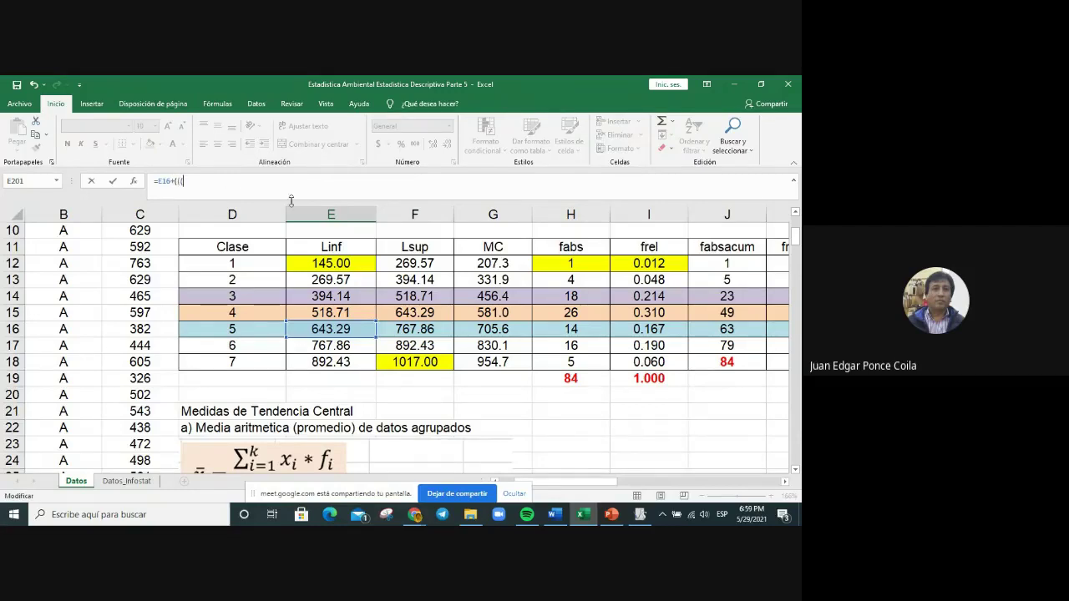
{"action": "type", "text": "+((("}
{"action": "left_click", "coordinate": [573, 379]}
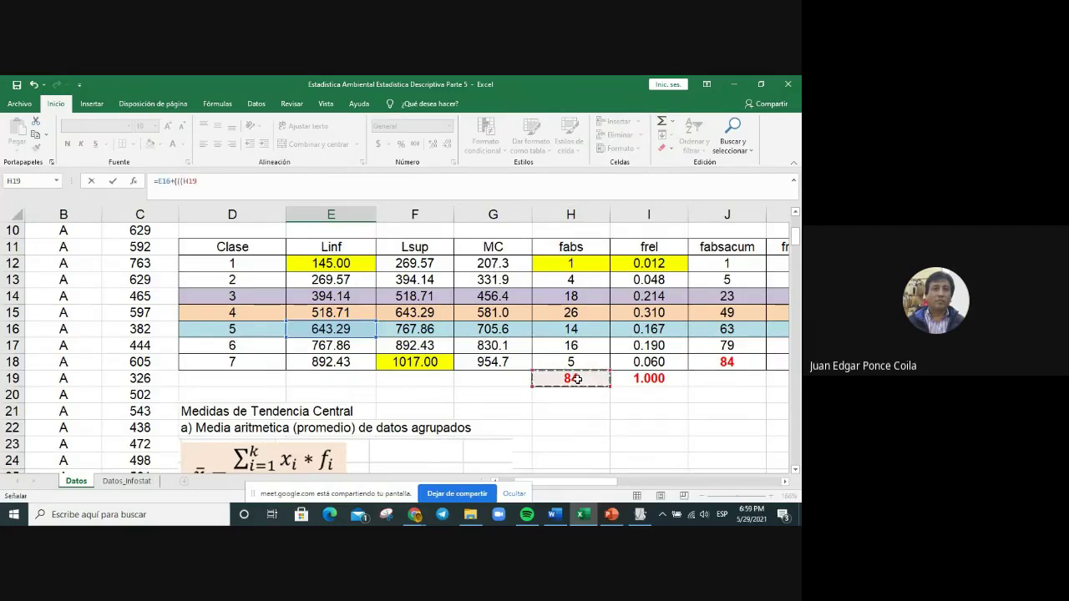
{"action": "type", "text": "*"}
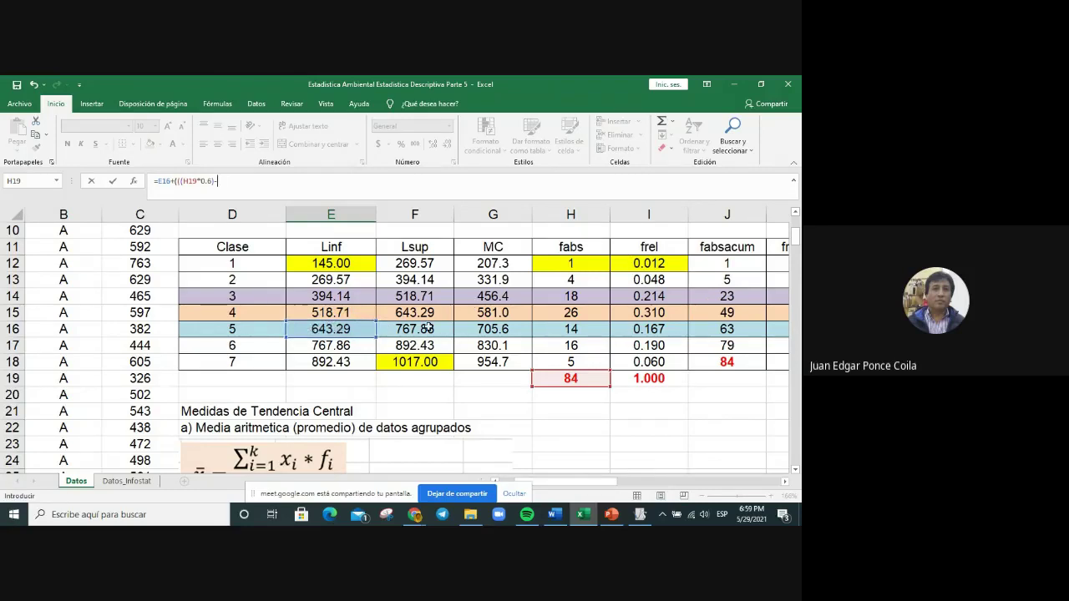
{"action": "left_click", "coordinate": [740, 311]}
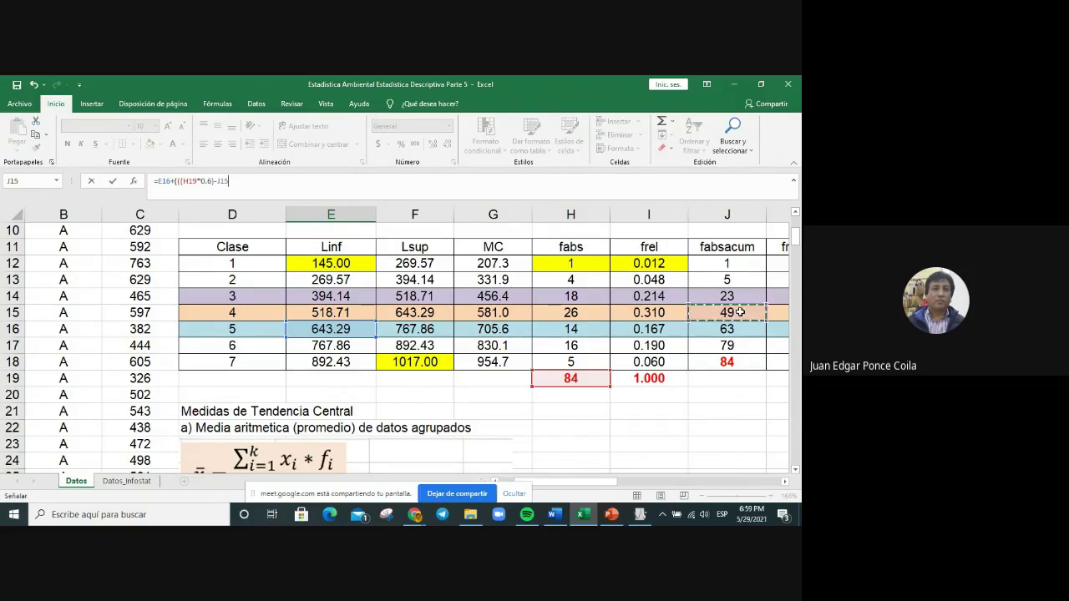
Step: Complete the q3 formula by dividing by the class 5 frequency H16 and multiplying by the class interval E8
{"action": "type", "text": ")/"}
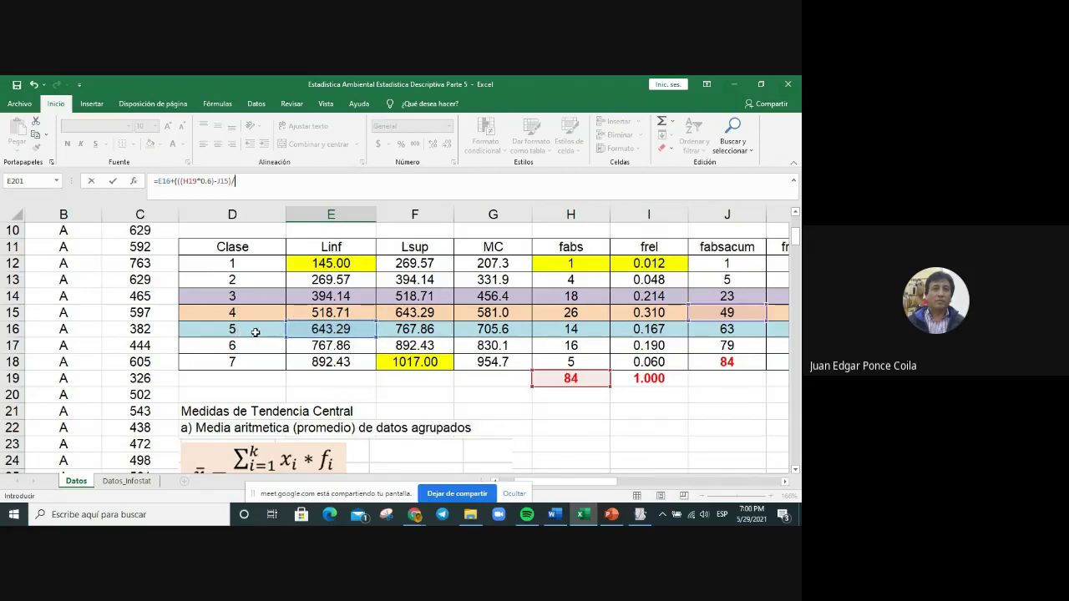
{"action": "left_click", "coordinate": [584, 331]}
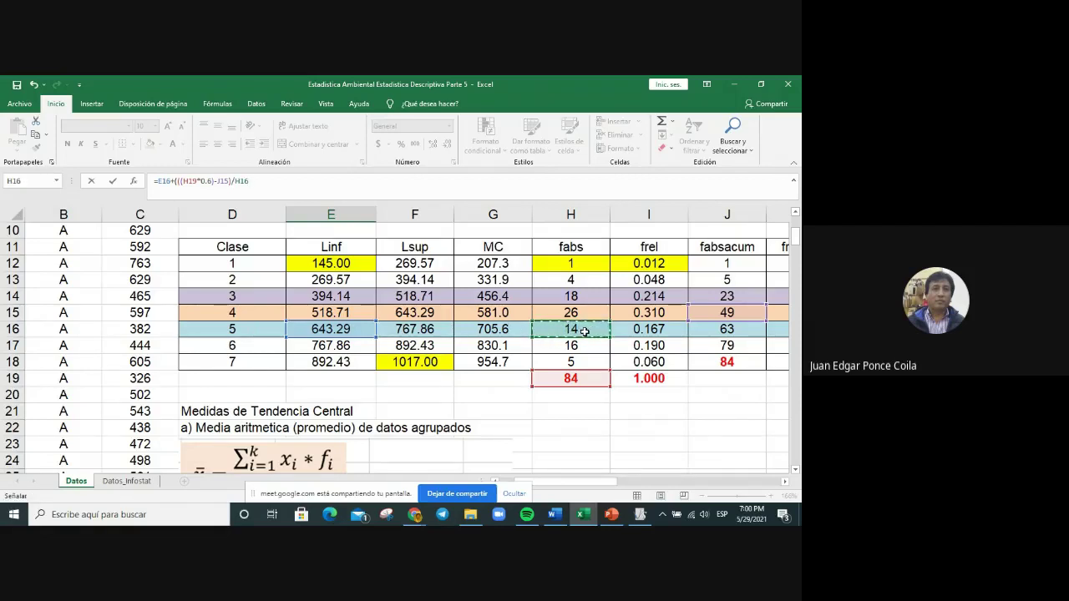
{"action": "type", "text": ")*"}
{"action": "scroll", "coordinate": [401, 336], "scroll_direction": "up", "scroll_amount": 2}
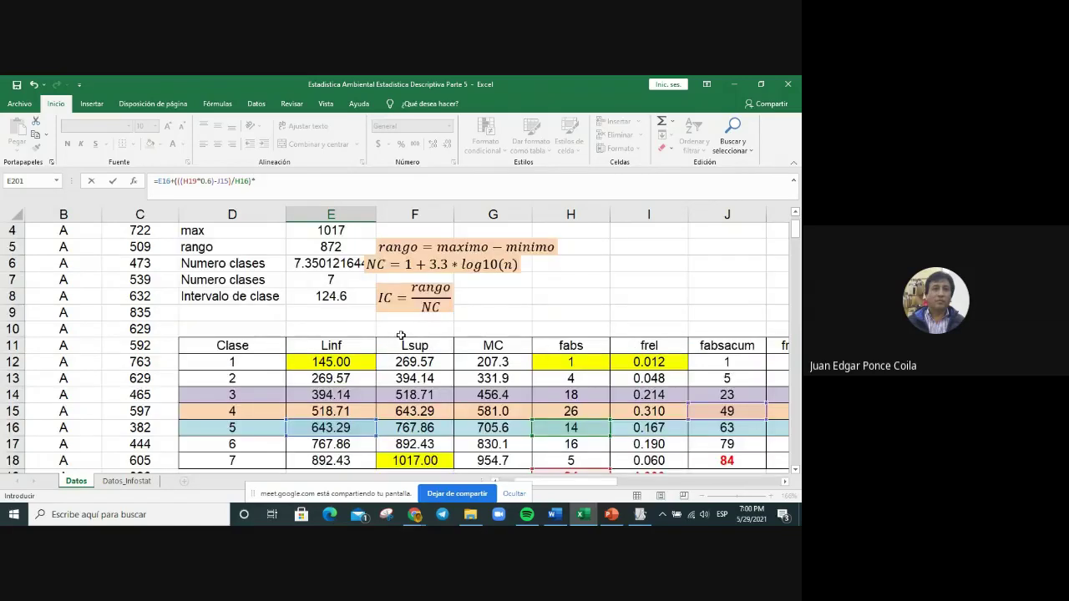
{"action": "left_click", "coordinate": [348, 298]}
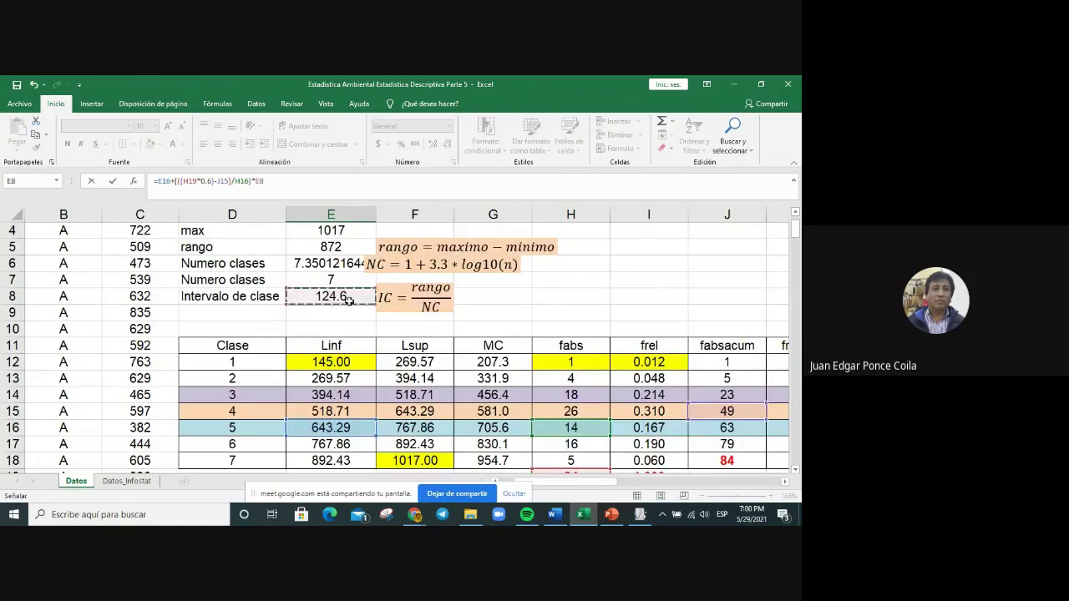
{"action": "key", "text": "Return"}
Step: Format the q3 result in E201 as a number with one decimal place
{"action": "left_click", "coordinate": [336, 450]}
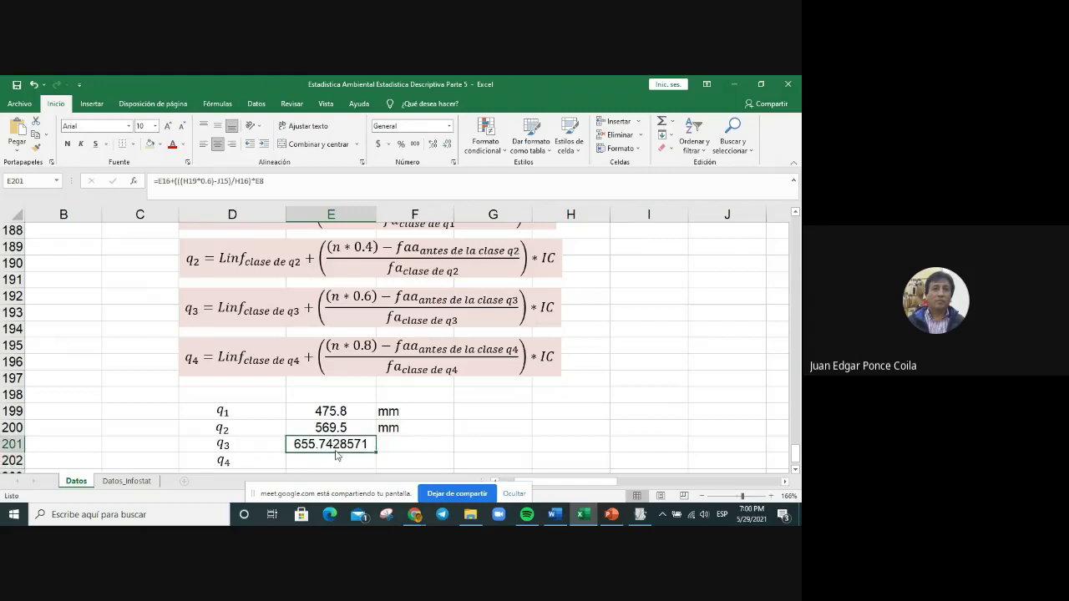
{"action": "right_click", "coordinate": [336, 454]}
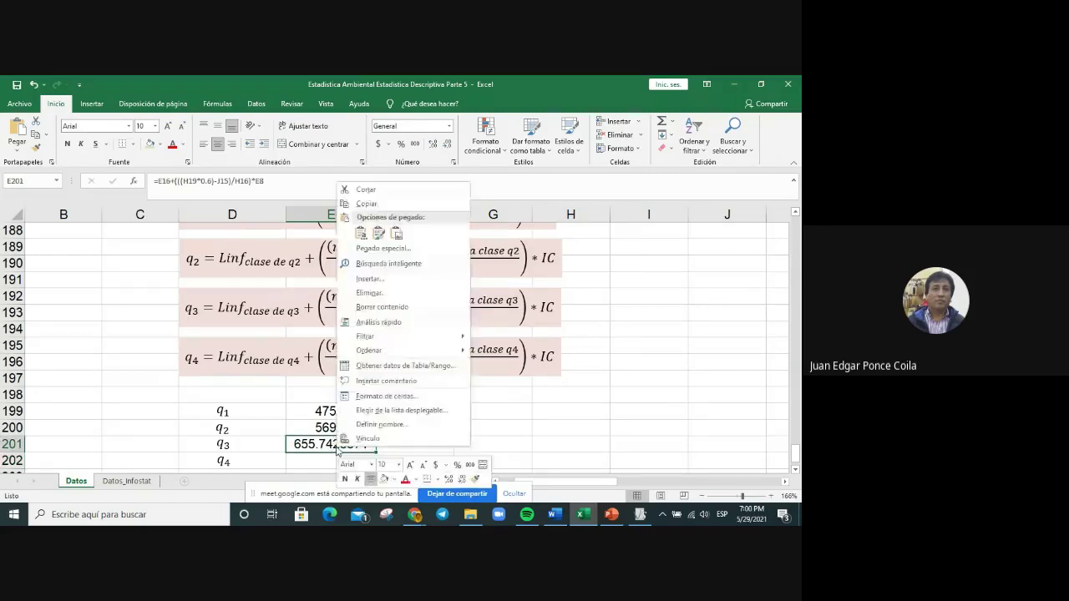
{"action": "left_click", "coordinate": [384, 397]}
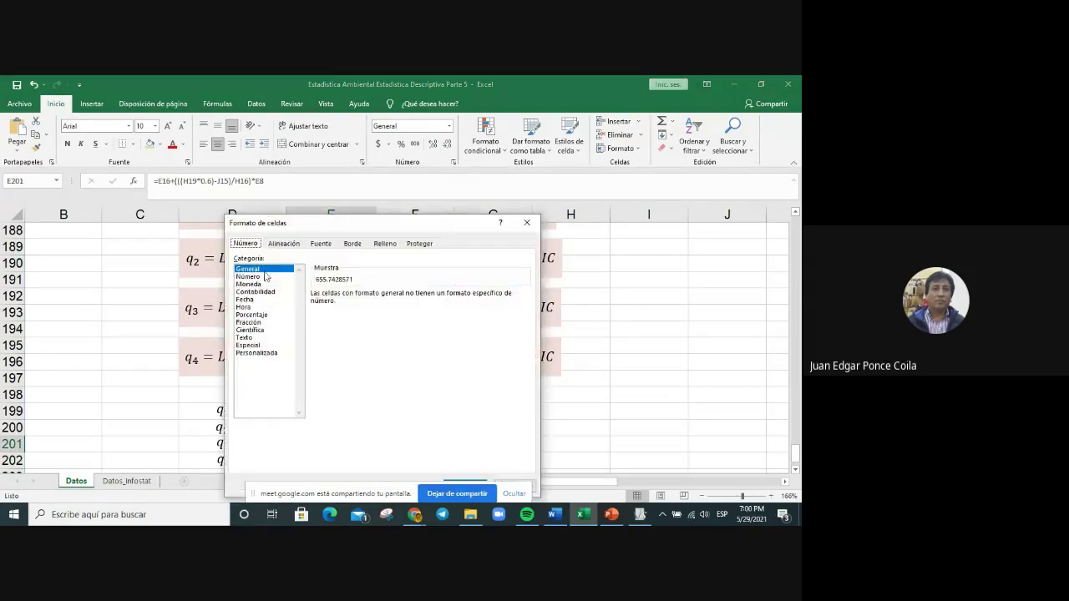
{"action": "left_click", "coordinate": [265, 278]}
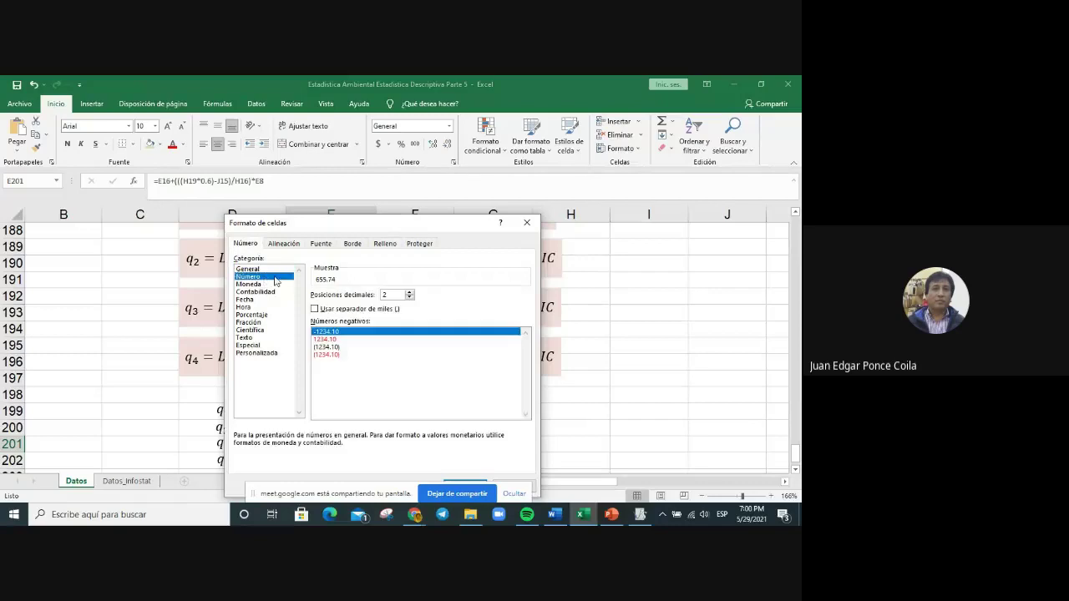
{"action": "left_click", "coordinate": [409, 299]}
{"action": "key", "text": "Return"}
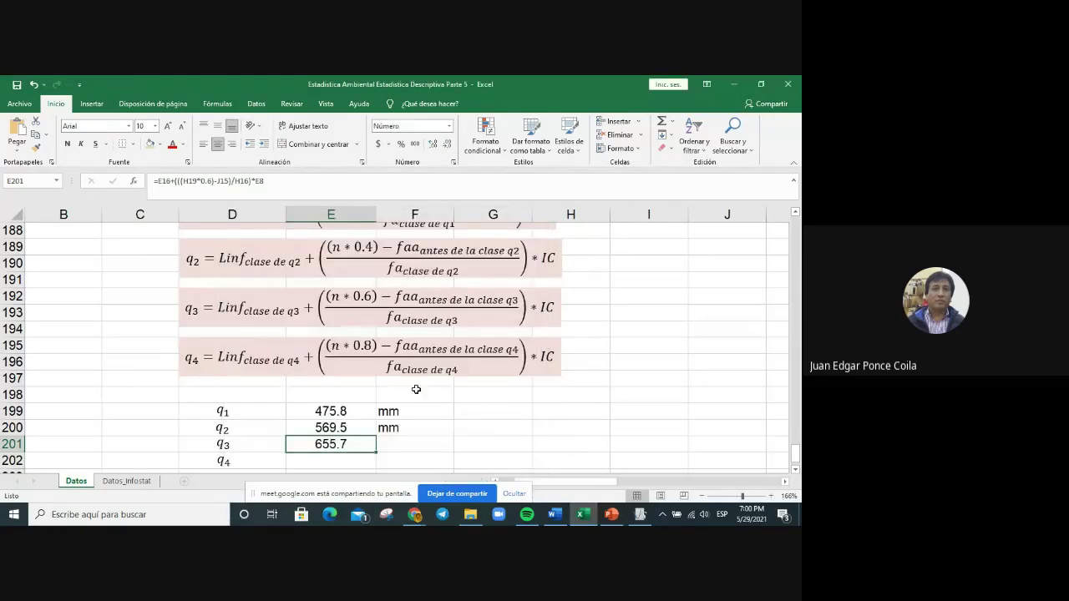
Step: Enter the unit mm beside the q3 result, in F201
{"action": "left_click", "coordinate": [428, 444]}
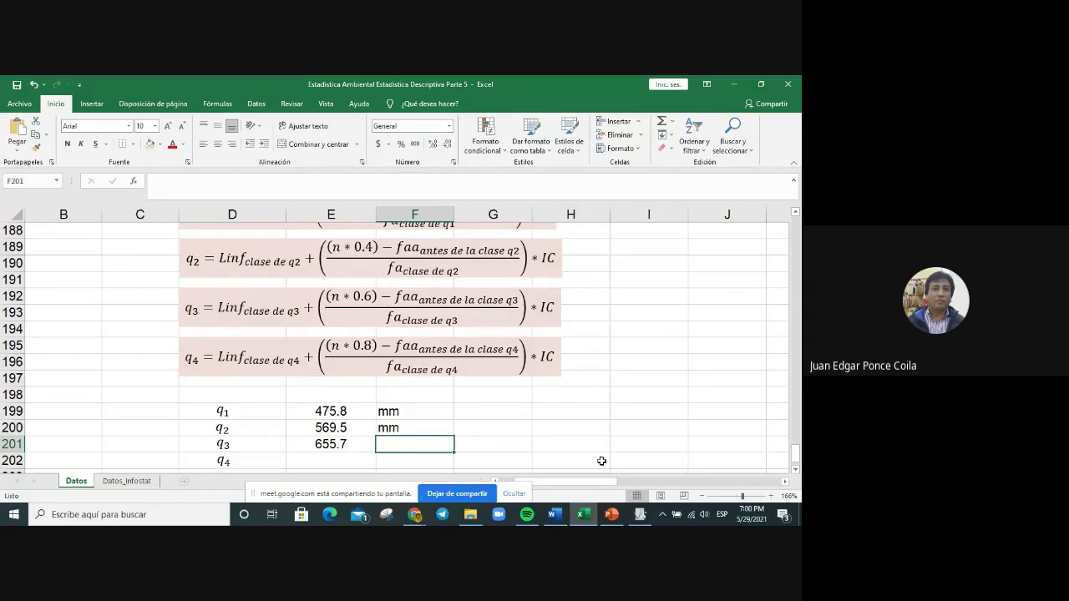
{"action": "type", "text": "mm"}
{"action": "key", "text": "Return"}
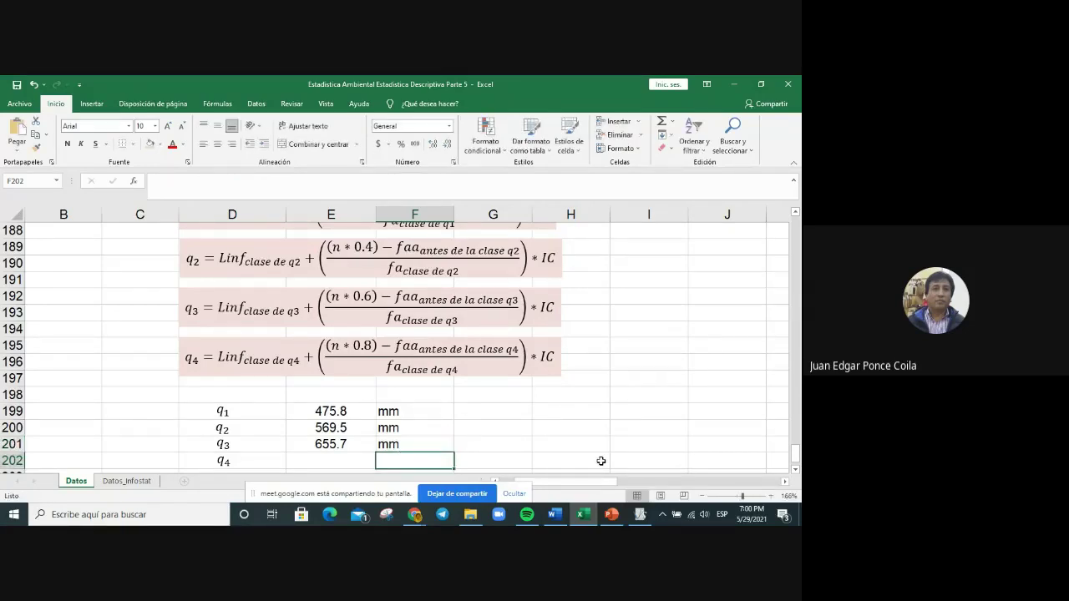
Step: Examine the class 5 limits in the frequency table against the q3 result
{"action": "left_click", "coordinate": [343, 445]}
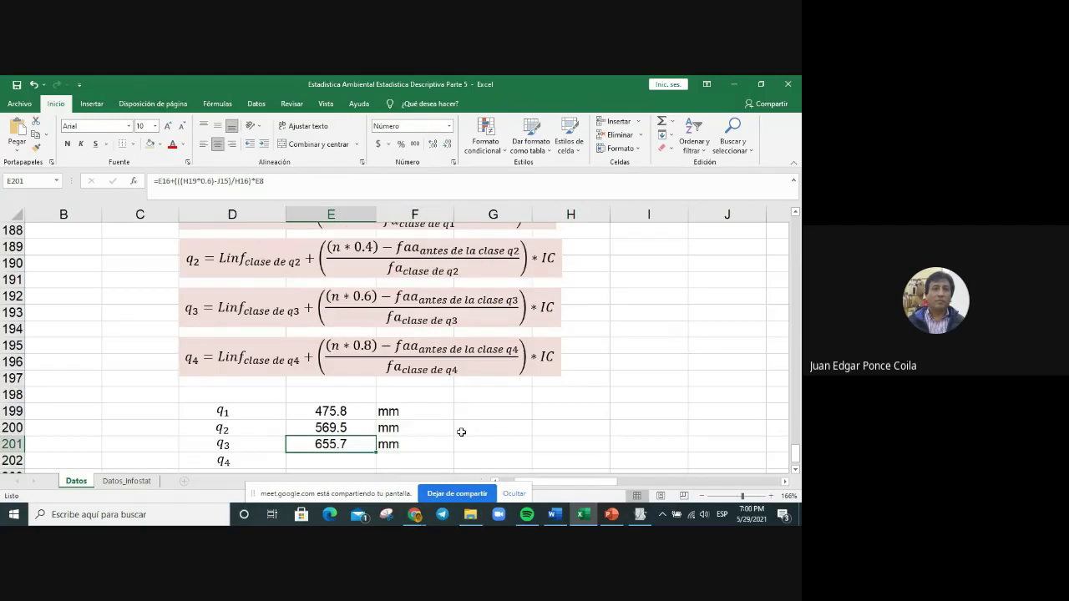
{"action": "scroll", "coordinate": [461, 432], "scroll_direction": "up", "scroll_amount": 4}
{"action": "scroll", "coordinate": [418, 346], "scroll_direction": "up", "scroll_amount": 13}
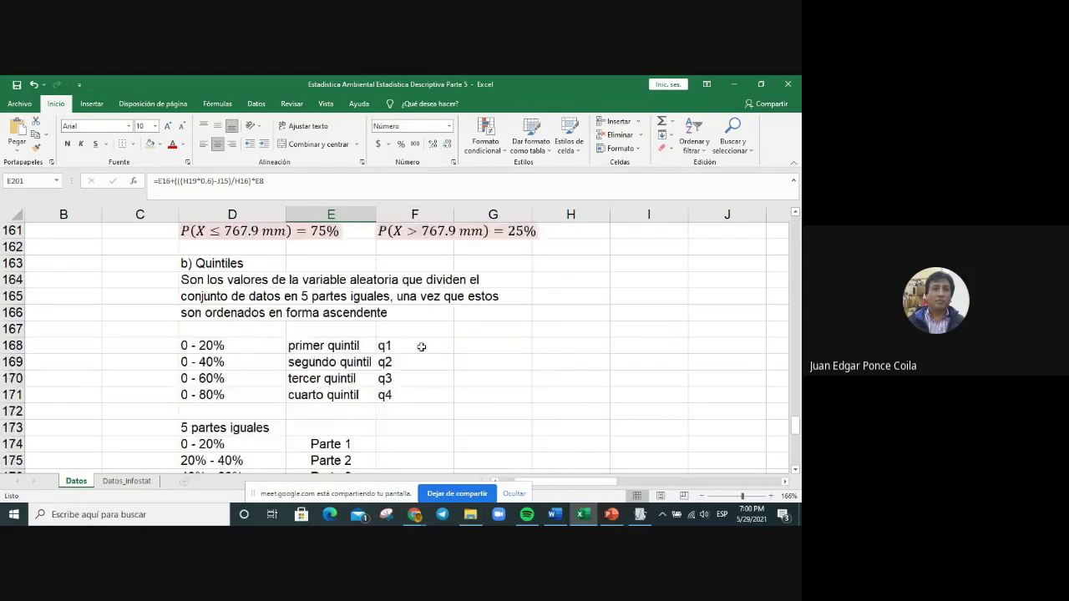
{"action": "scroll", "coordinate": [423, 346], "scroll_direction": "up", "scroll_amount": 20}
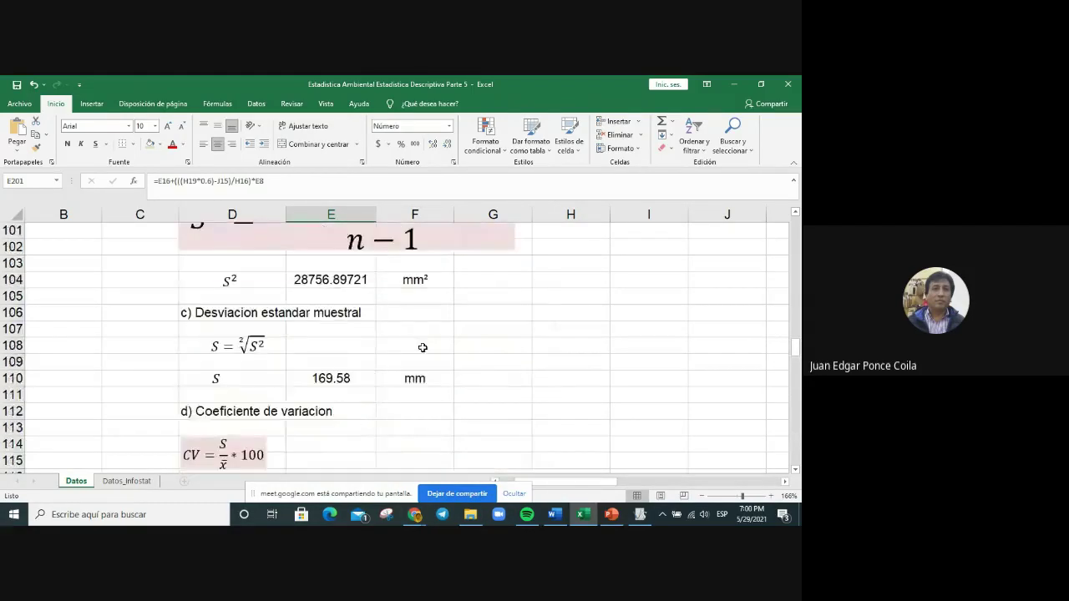
{"action": "scroll", "coordinate": [423, 347], "scroll_direction": "up", "scroll_amount": 20}
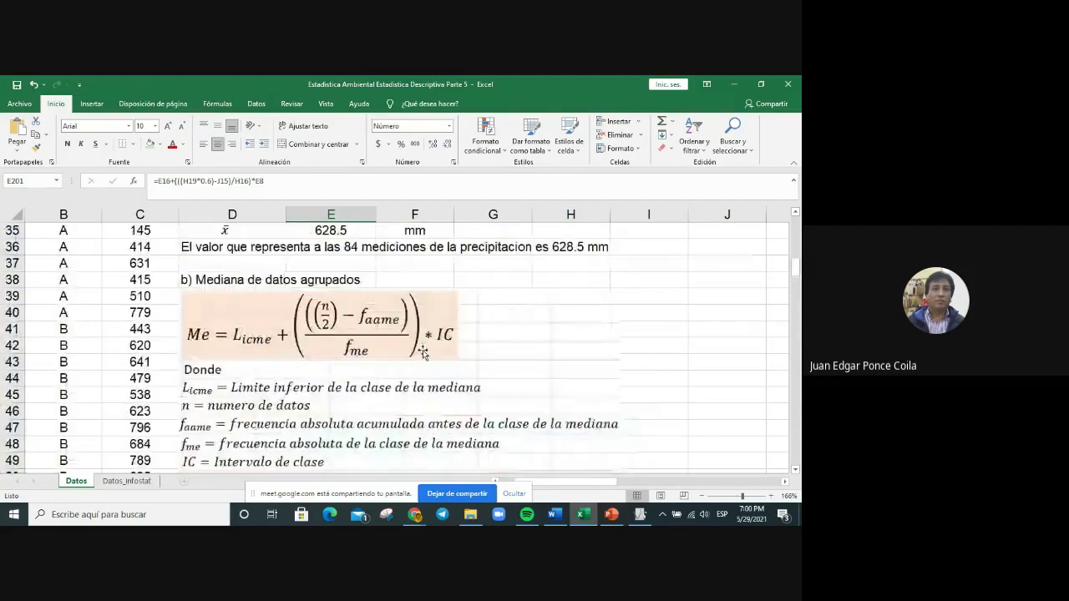
{"action": "scroll", "coordinate": [423, 354], "scroll_direction": "down", "scroll_amount": 2}
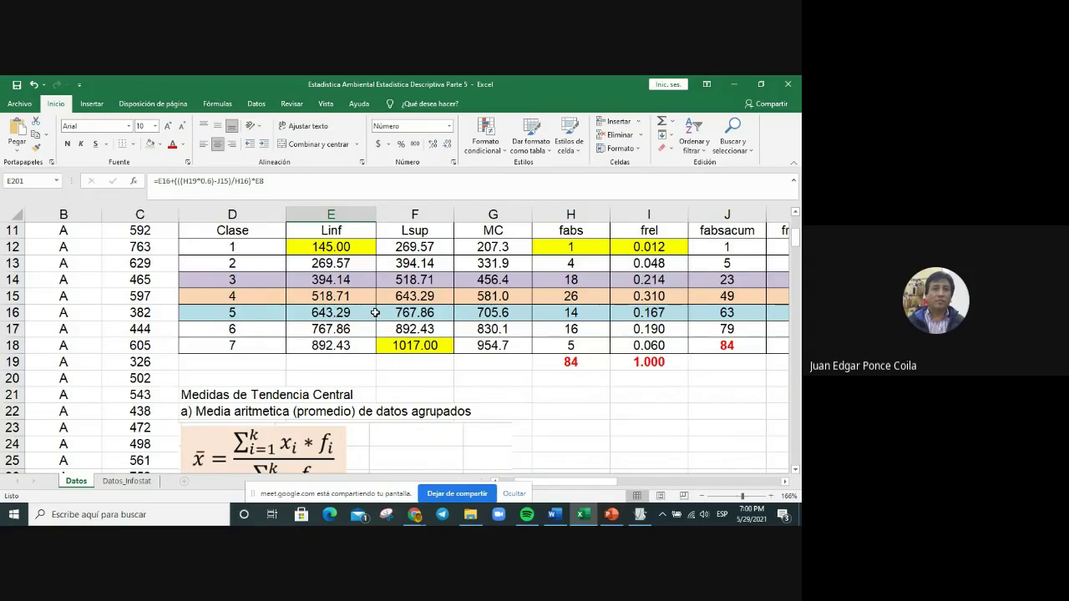
{"action": "scroll", "coordinate": [456, 349], "scroll_direction": "down", "scroll_amount": 4}
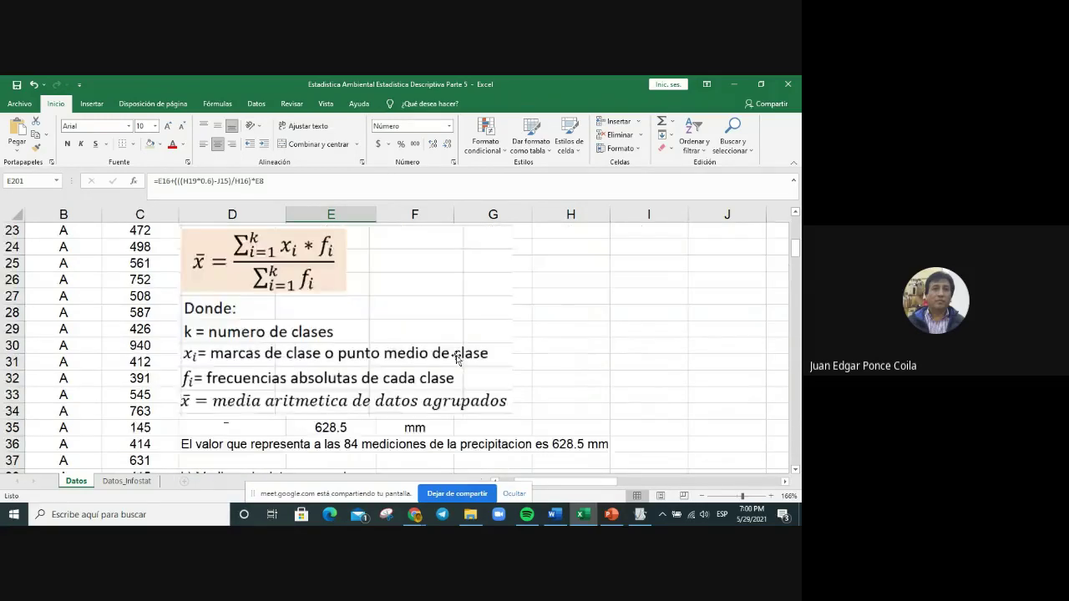
{"action": "scroll", "coordinate": [458, 358], "scroll_direction": "down", "scroll_amount": 20}
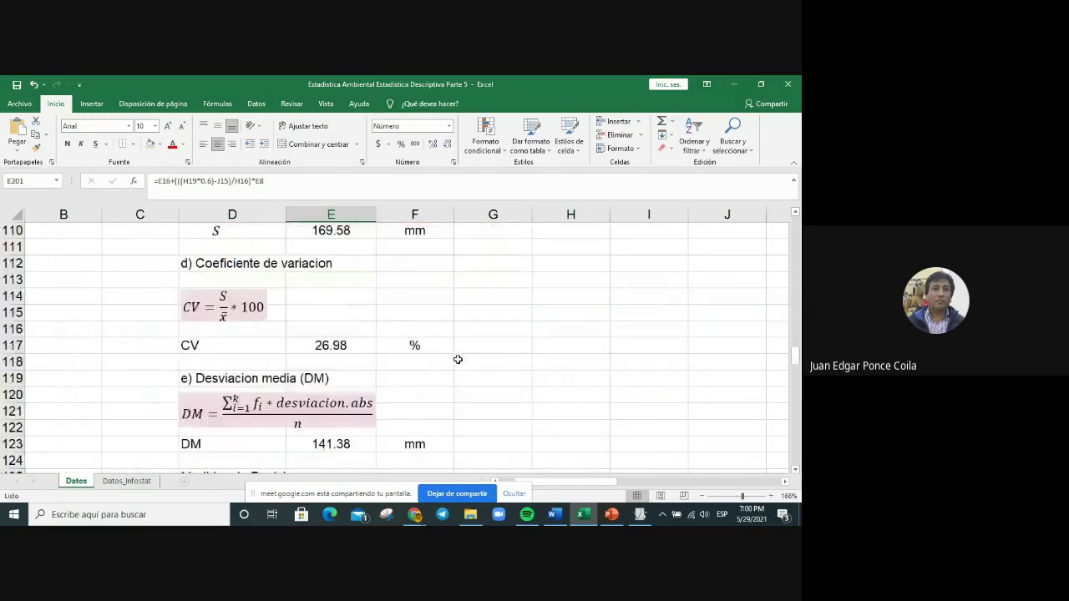
{"action": "scroll", "coordinate": [457, 359], "scroll_direction": "down", "scroll_amount": 16}
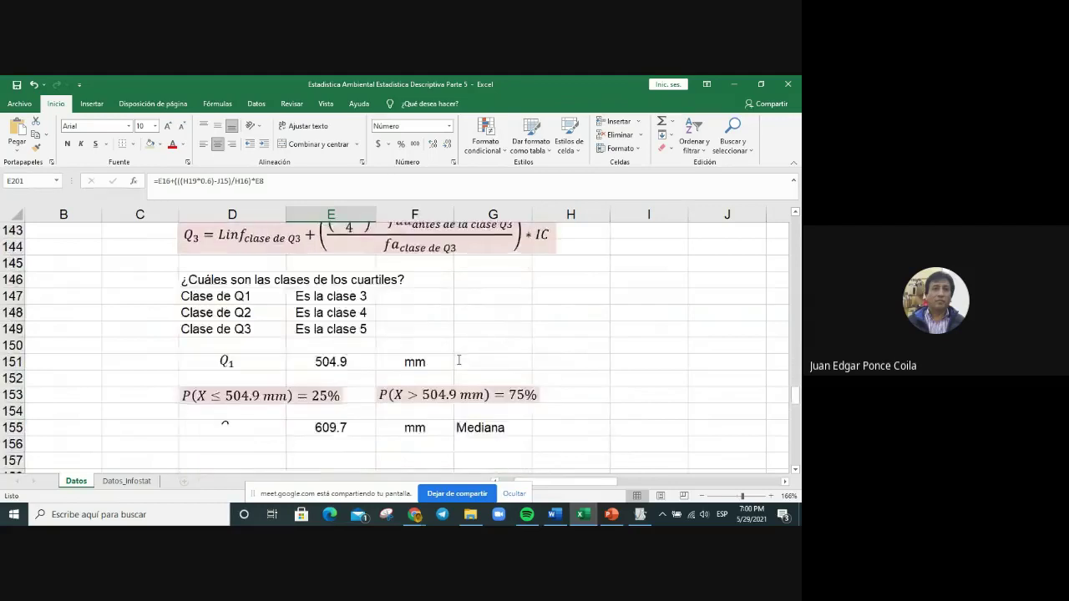
{"action": "scroll", "coordinate": [459, 360], "scroll_direction": "down", "scroll_amount": 11}
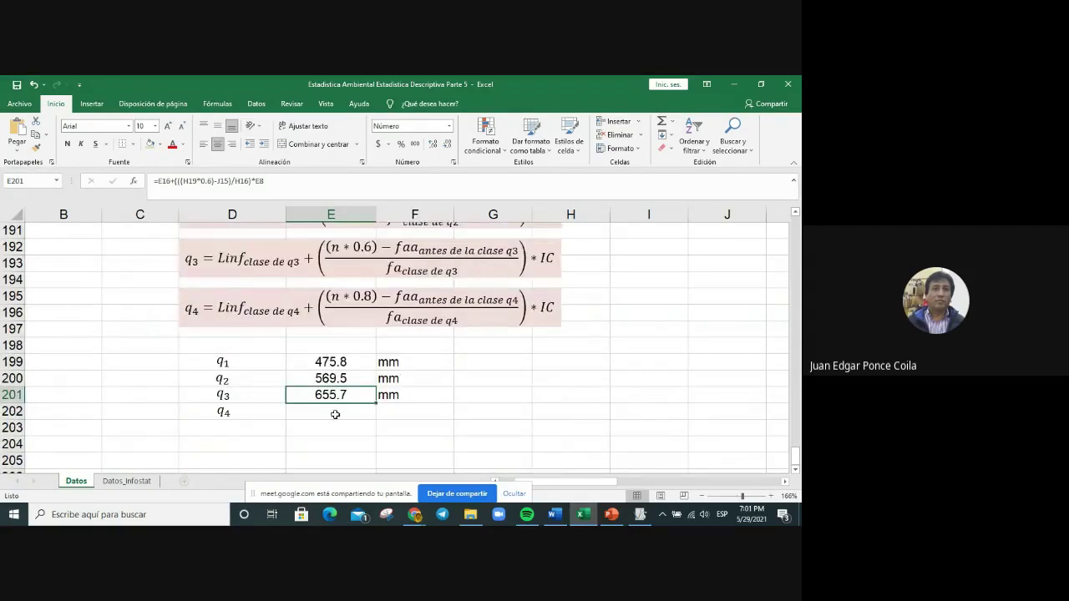
Step: Start the q4 formula in E202 with the lower limit of class 6, cell E17 of the frequency table
{"action": "left_click", "coordinate": [336, 411]}
{"action": "scroll", "coordinate": [761, 425], "scroll_direction": "up", "scroll_amount": 5}
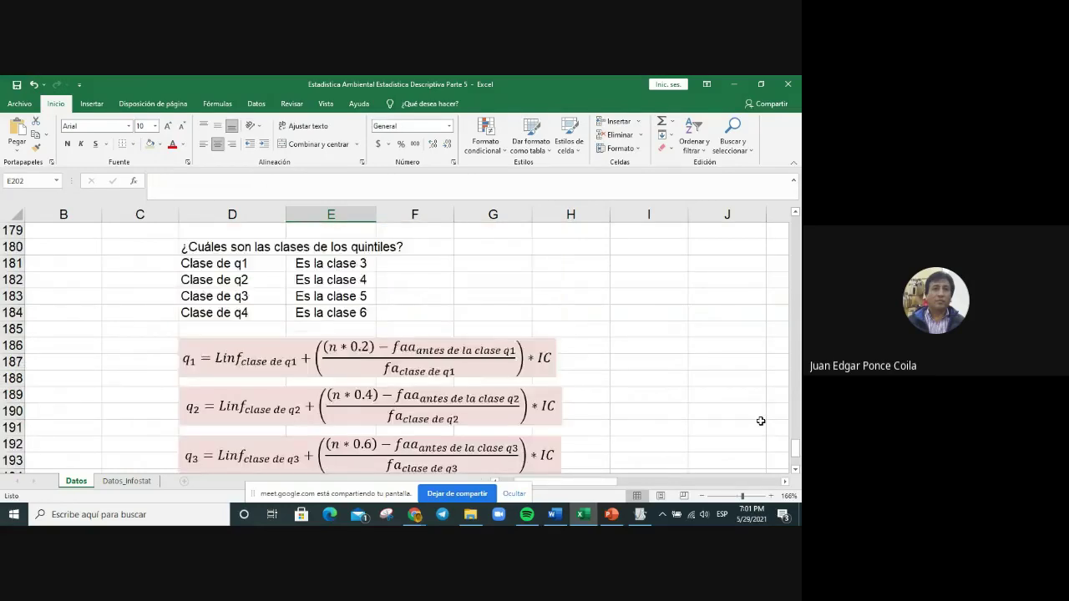
{"action": "scroll", "coordinate": [618, 385], "scroll_direction": "down", "scroll_amount": 6}
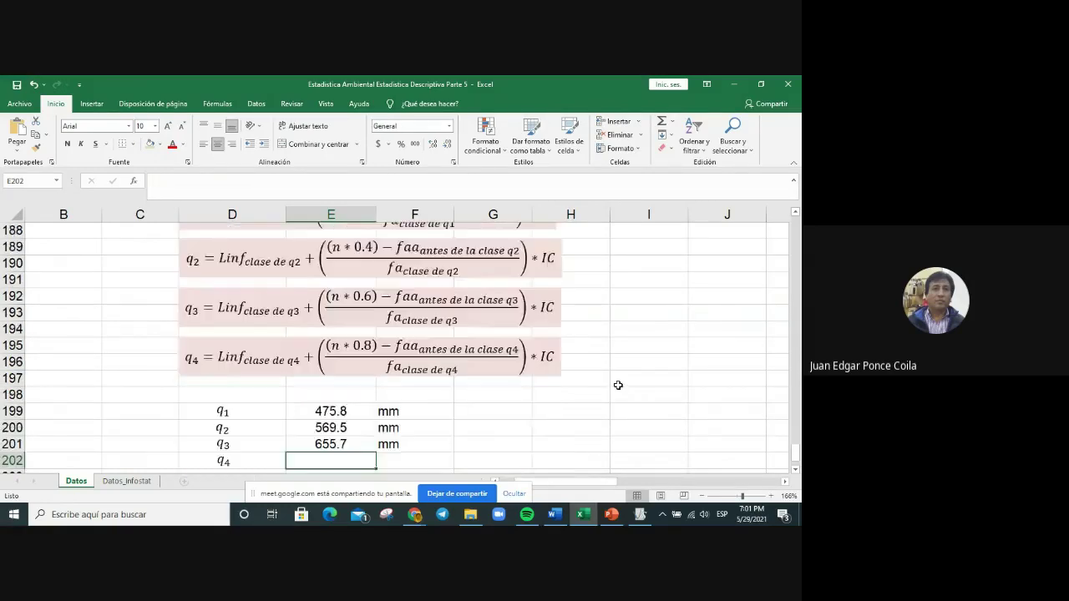
{"action": "type", "text": "="}
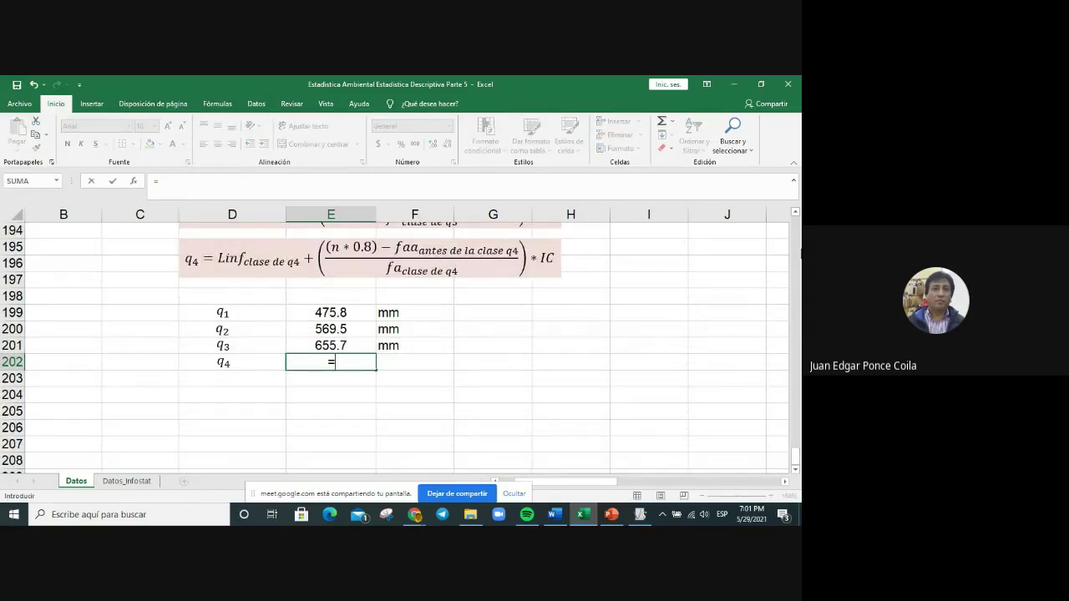
{"action": "scroll", "coordinate": [796, 231], "scroll_direction": "up", "scroll_amount": 20}
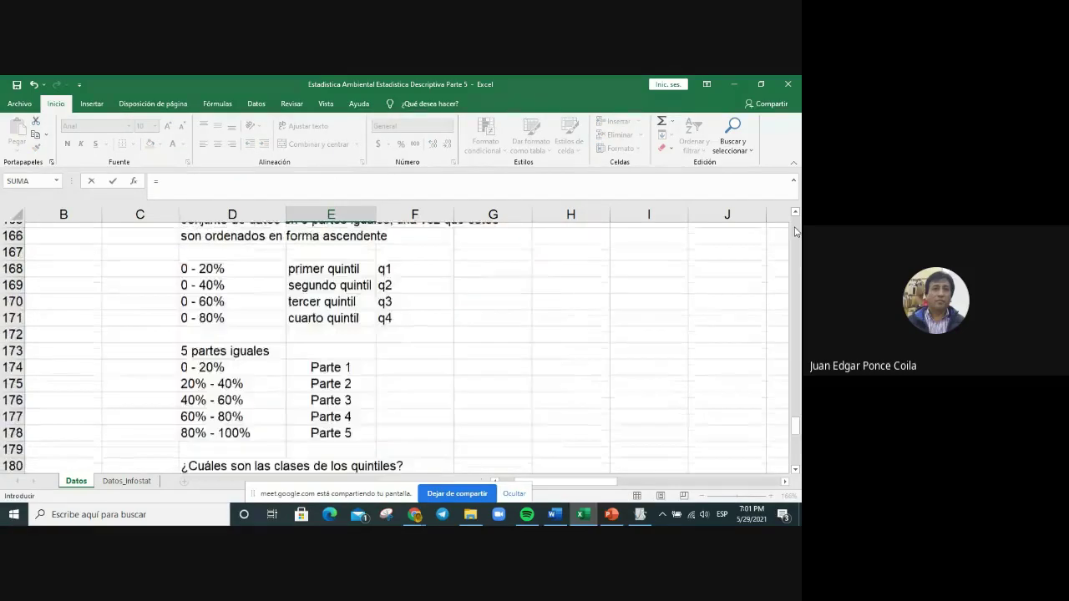
{"action": "scroll", "coordinate": [796, 232], "scroll_direction": "up", "scroll_amount": 20}
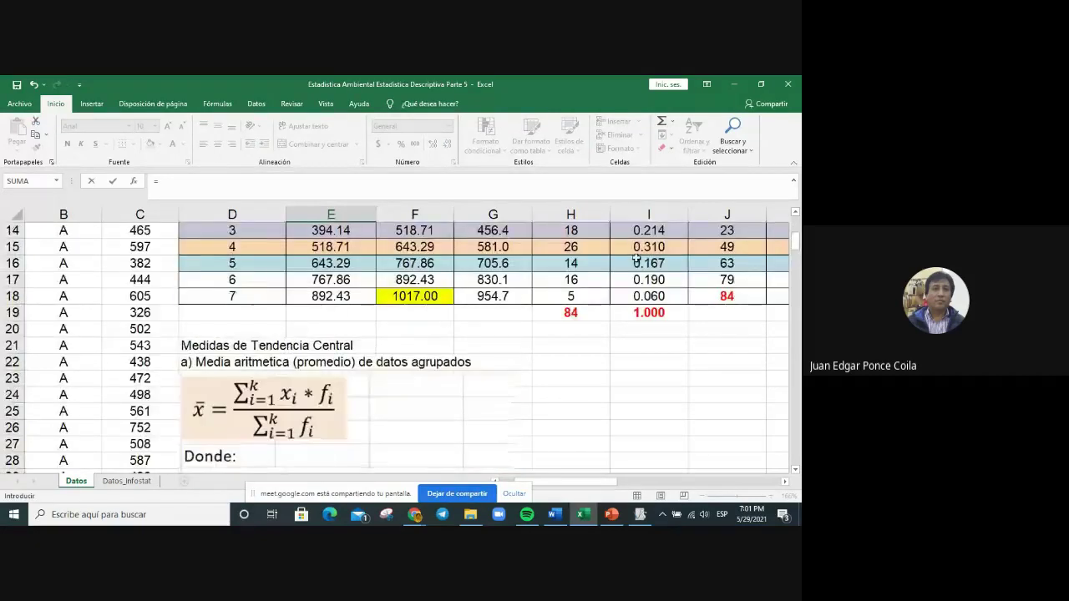
{"action": "scroll", "coordinate": [343, 278], "scroll_direction": "up", "scroll_amount": 2}
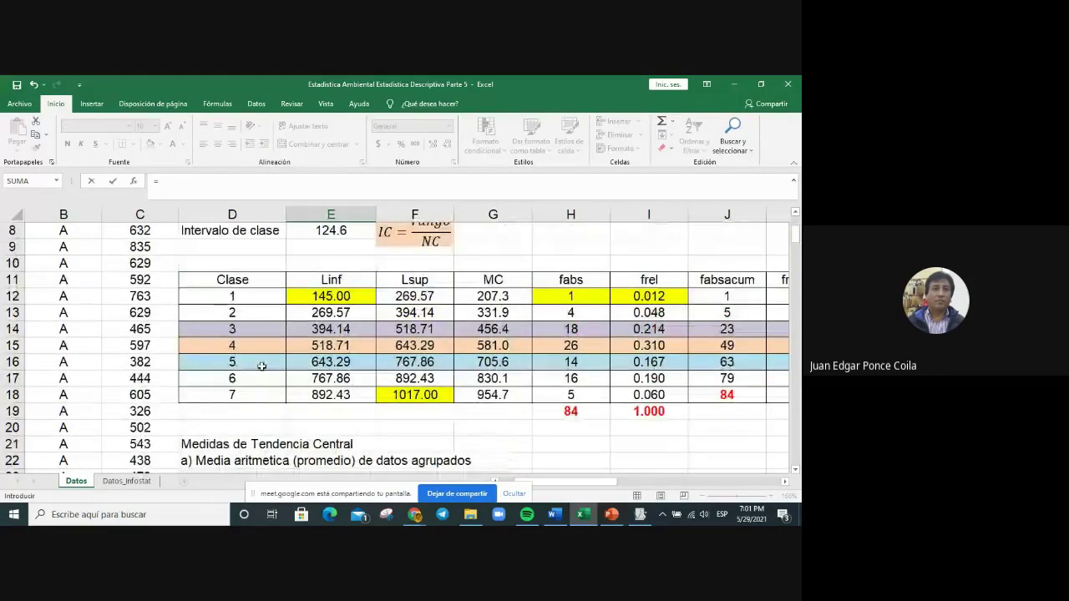
{"action": "left_click", "coordinate": [316, 380]}
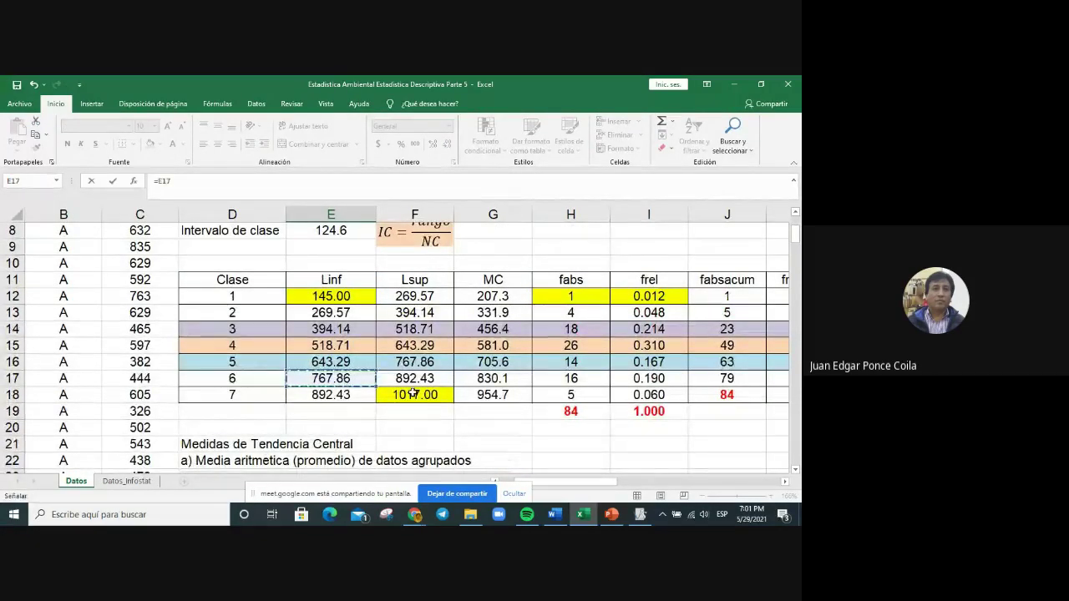
Step: Add to the q4 formula the total frequency H19 times 0.8, minus the class 5 cumulative frequency J16
{"action": "type", "text": "+((("}
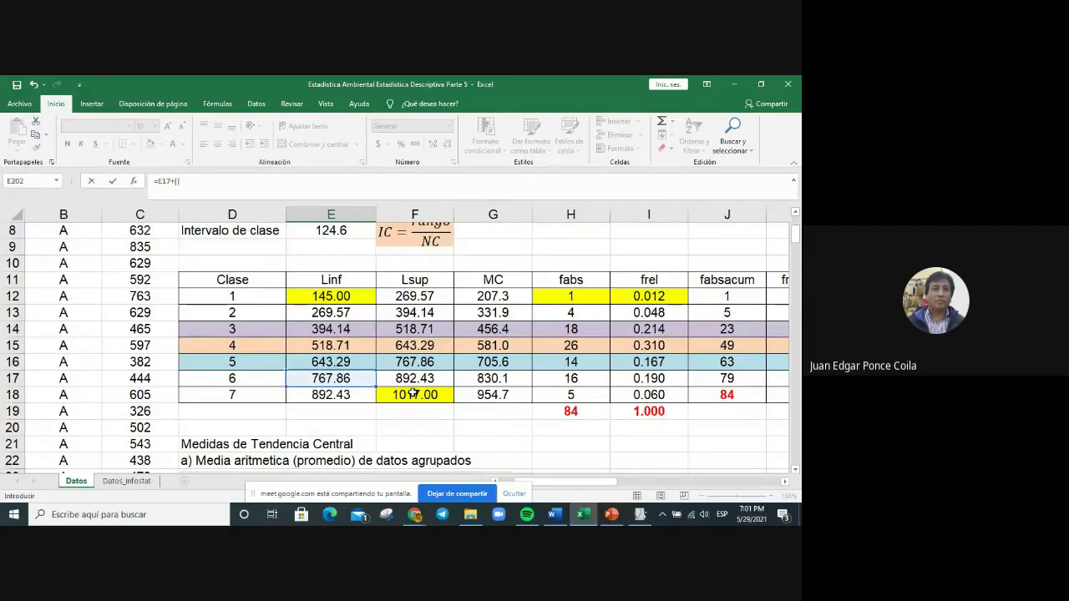
{"action": "left_click", "coordinate": [585, 414]}
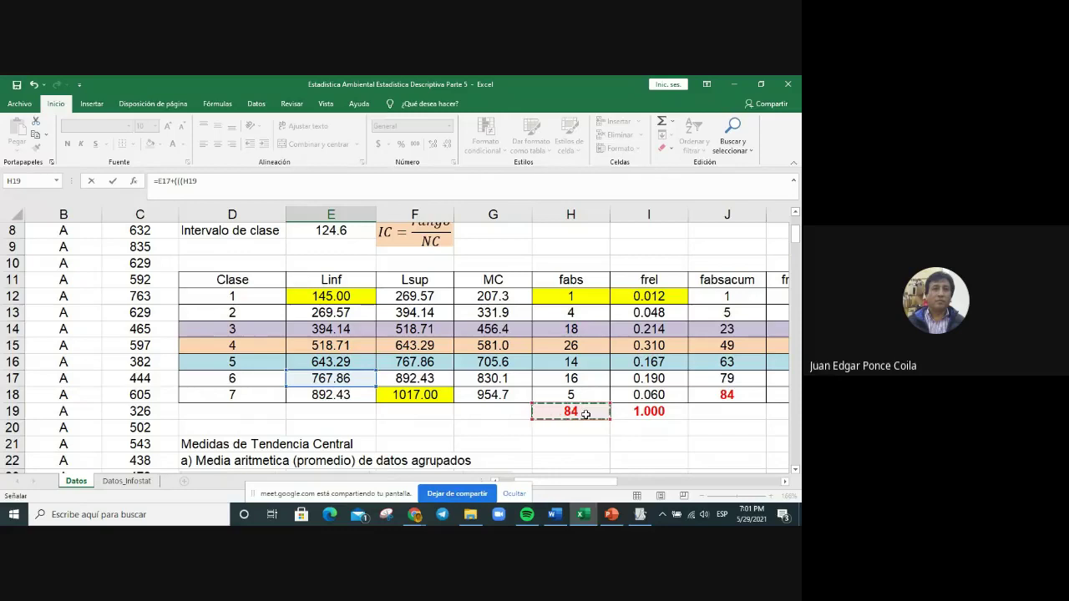
{"action": "type", "text": "*0.8)-"}
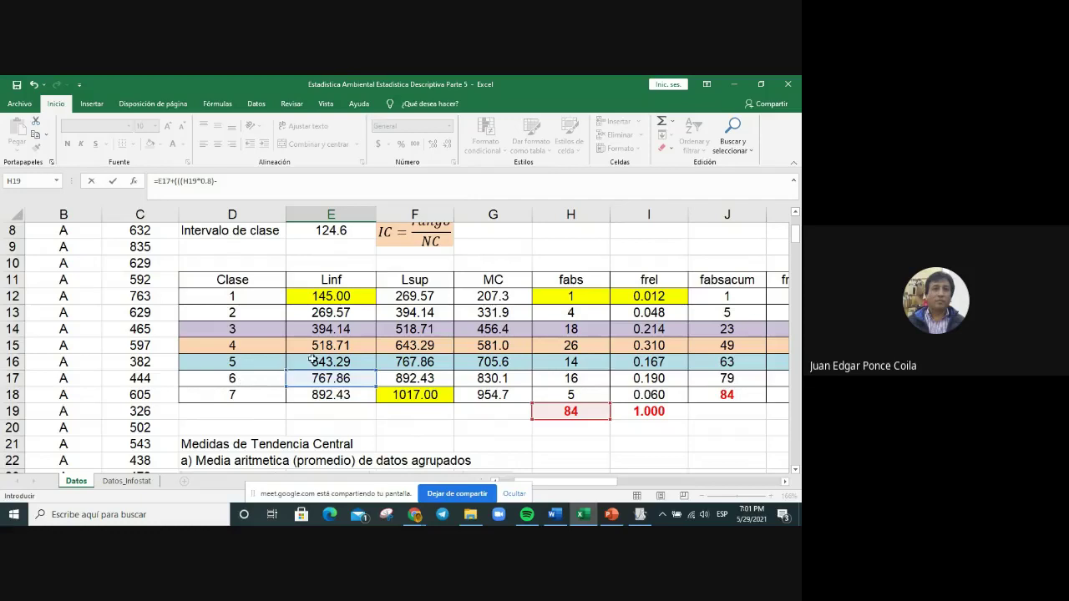
{"action": "left_click", "coordinate": [744, 360]}
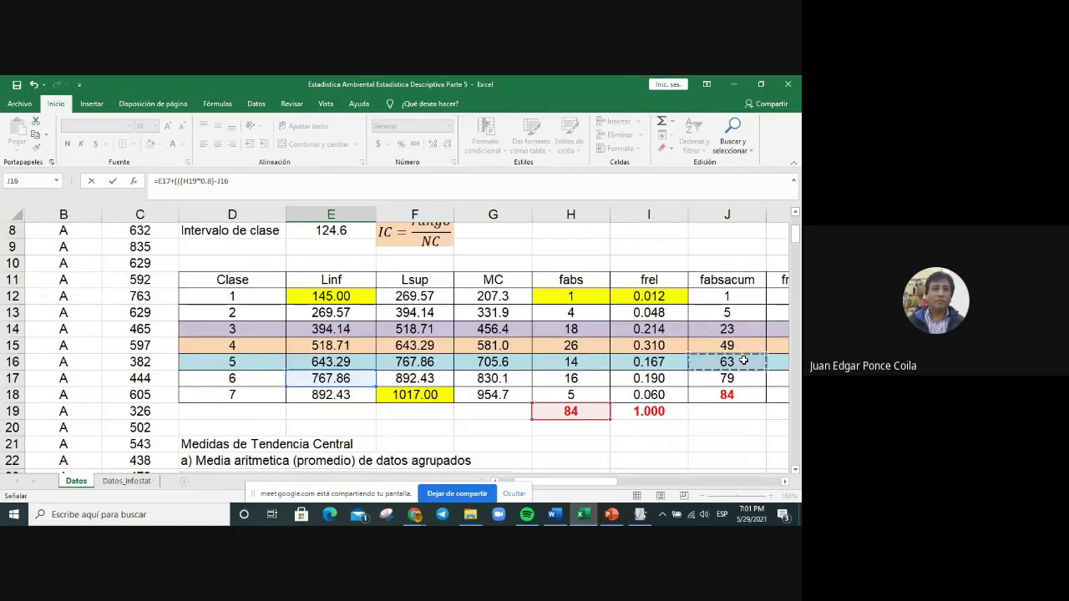
Step: Complete the q4 formula by dividing by the class 6 frequency H17 and multiplying by the class interval E8
{"action": "type", "text": ")/"}
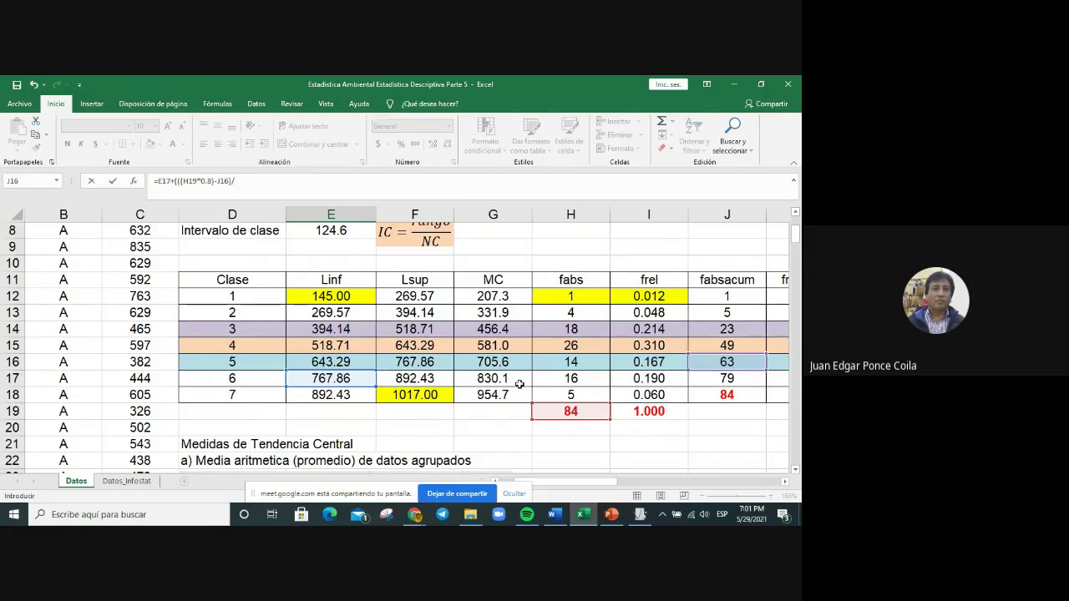
{"action": "left_click", "coordinate": [586, 378]}
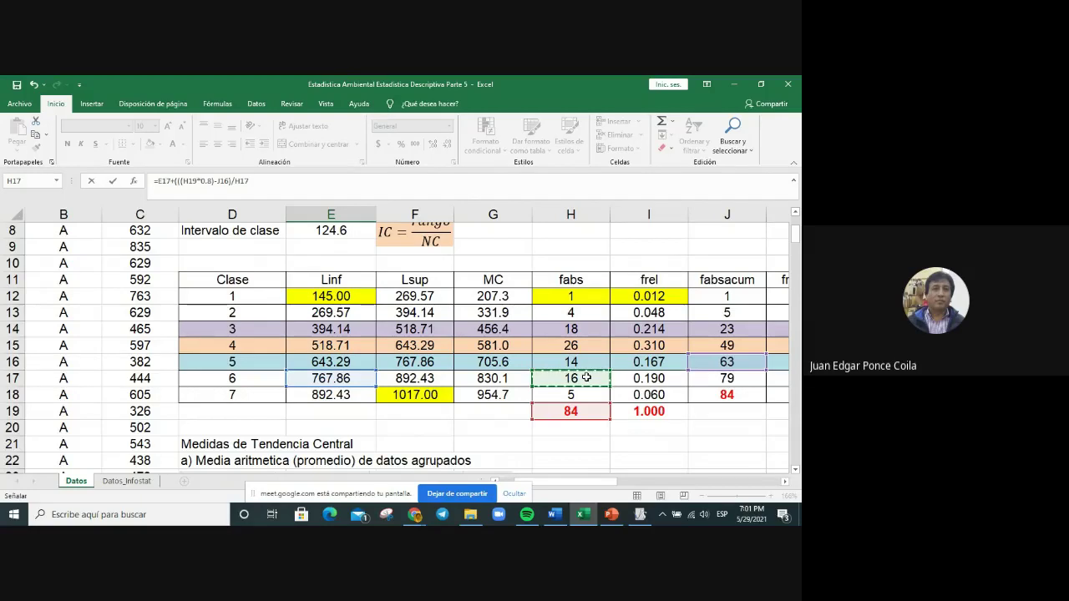
{"action": "type", "text": ")*"}
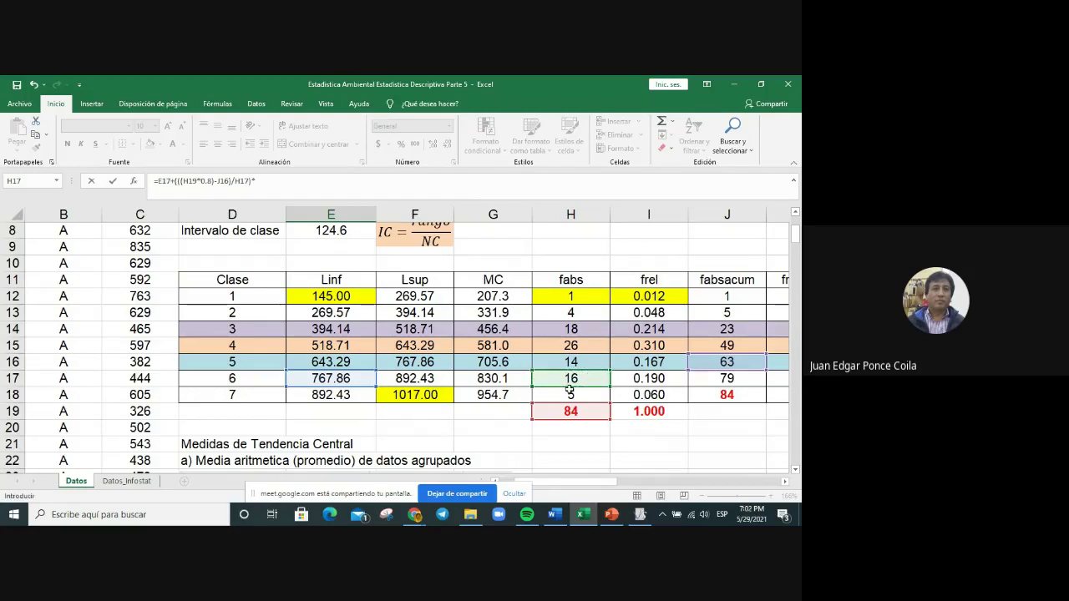
{"action": "left_click", "coordinate": [334, 233]}
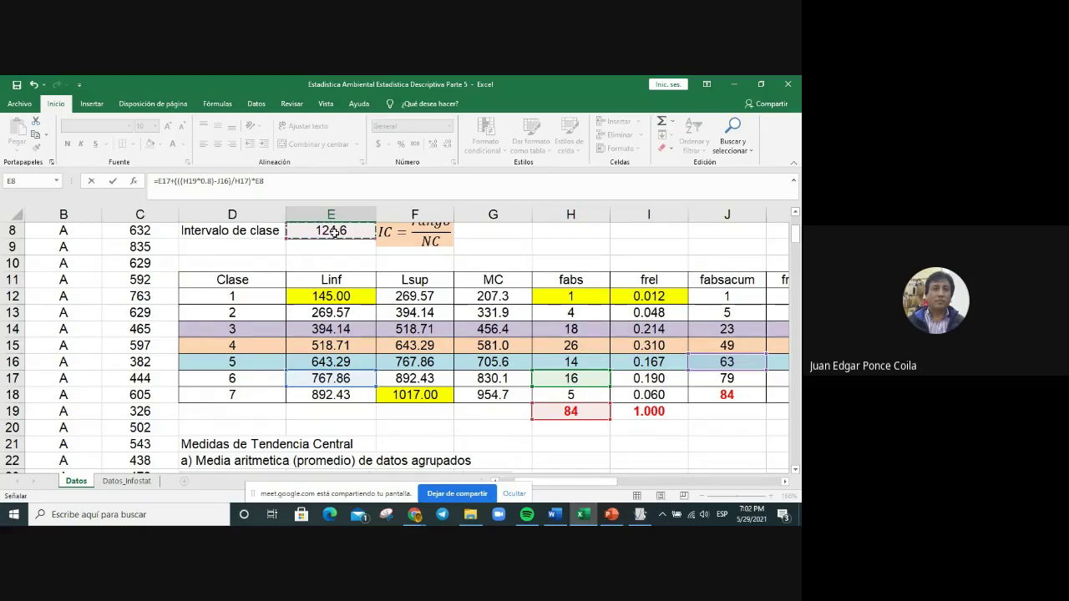
{"action": "key", "text": "Return"}
Step: Format the q4 result in E202 as a number with one decimal place and enter the unit mm in F202
{"action": "scroll", "coordinate": [354, 391], "scroll_direction": "down", "scroll_amount": 1}
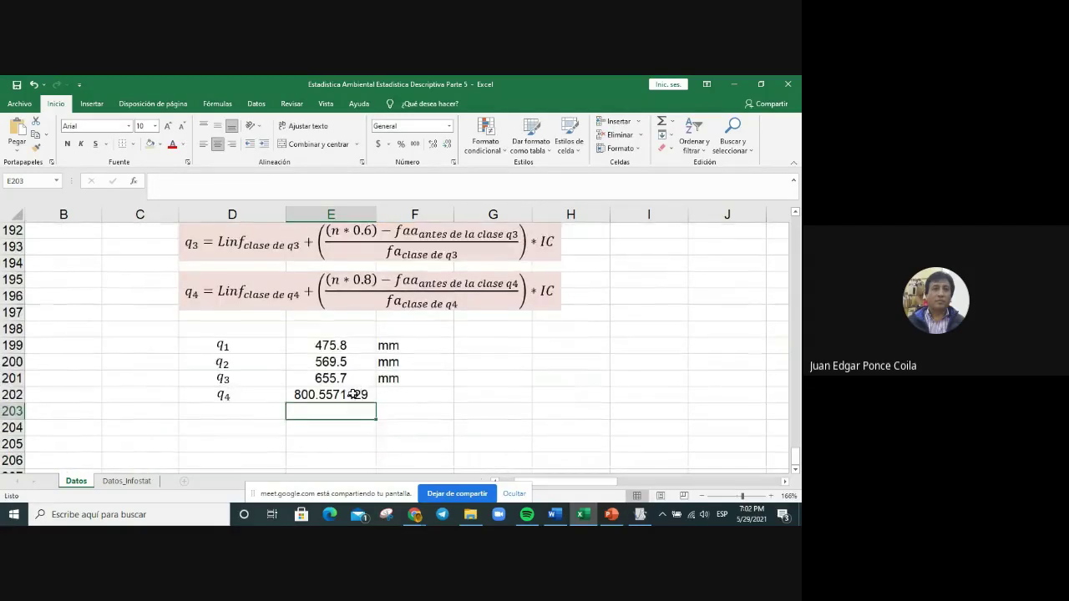
{"action": "left_click", "coordinate": [344, 395]}
{"action": "right_click", "coordinate": [344, 395]}
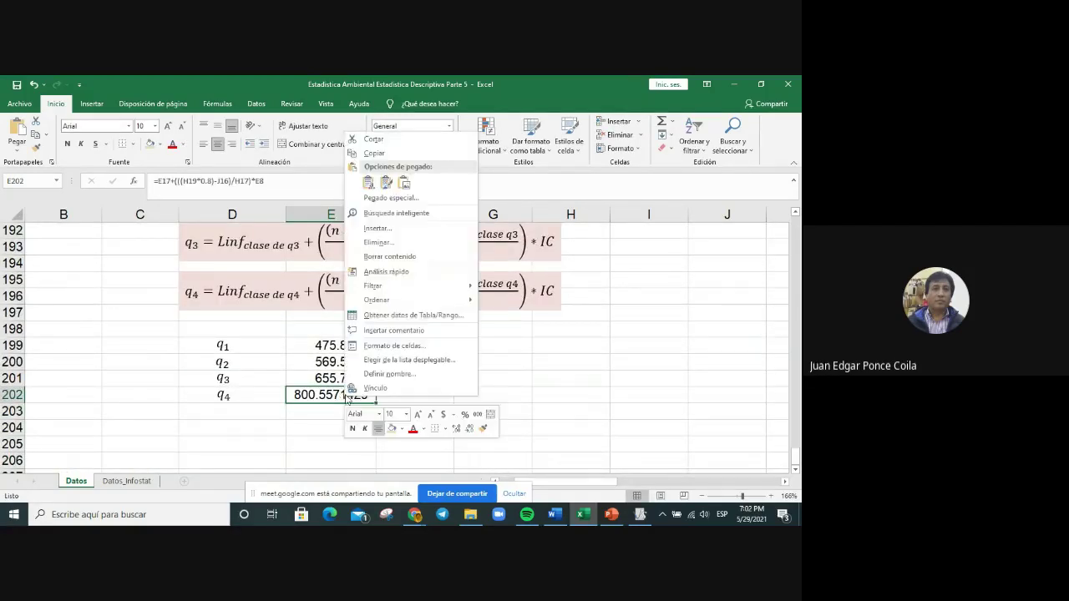
{"action": "left_click", "coordinate": [399, 347]}
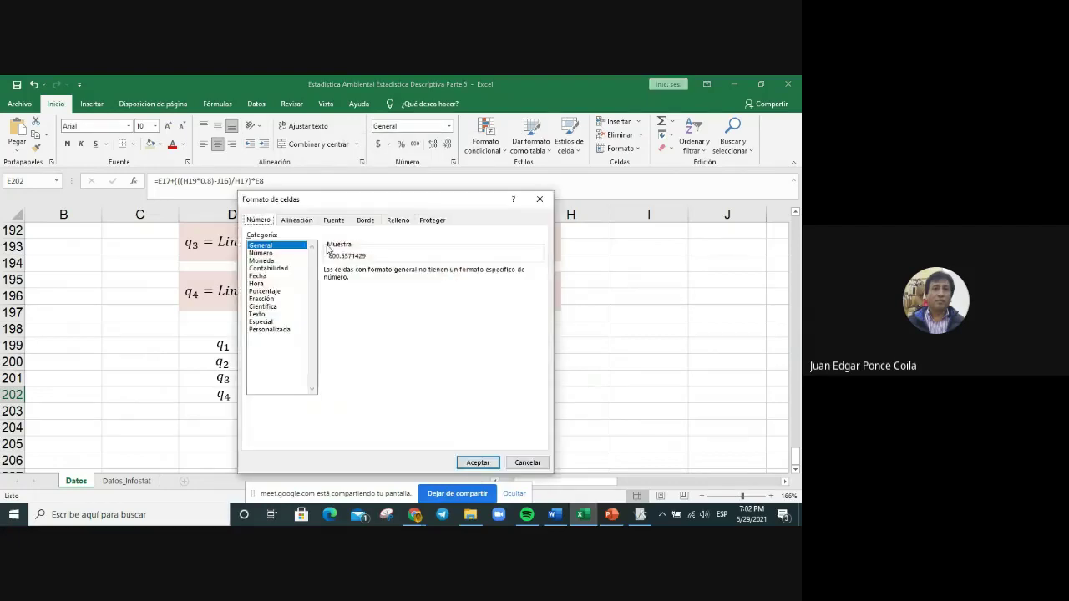
{"action": "left_click", "coordinate": [260, 254]}
{"action": "left_click", "coordinate": [424, 274]}
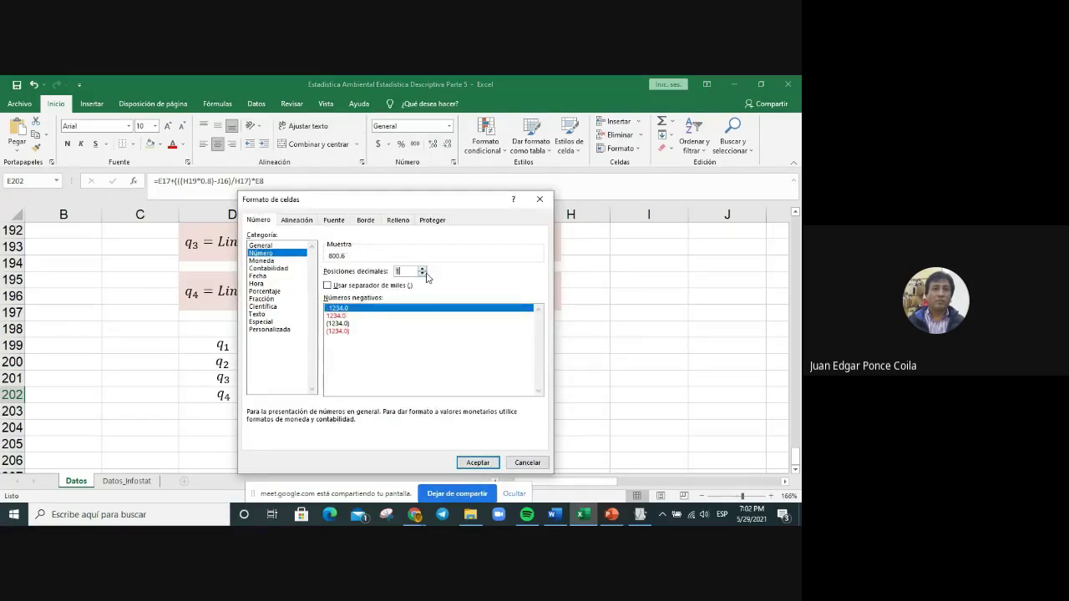
{"action": "key", "text": "Return"}
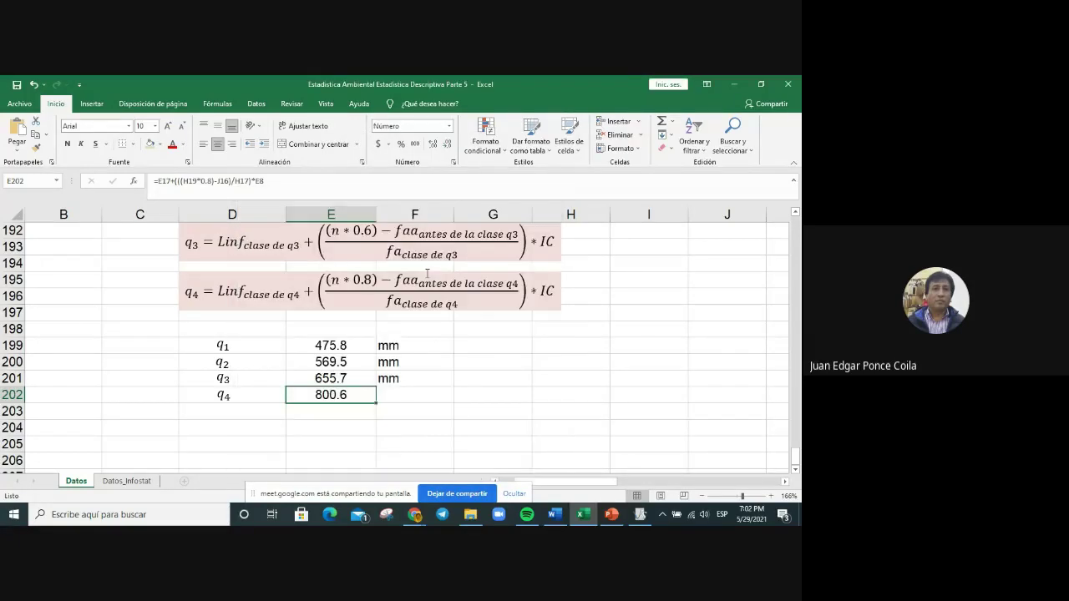
{"action": "left_click", "coordinate": [412, 394]}
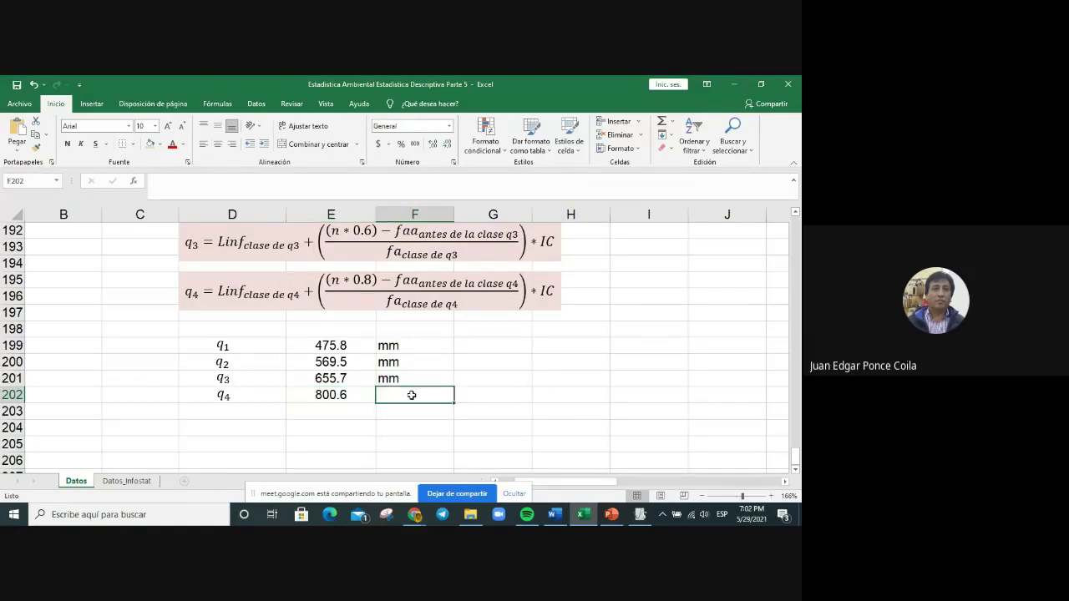
{"action": "type", "text": "mm"}
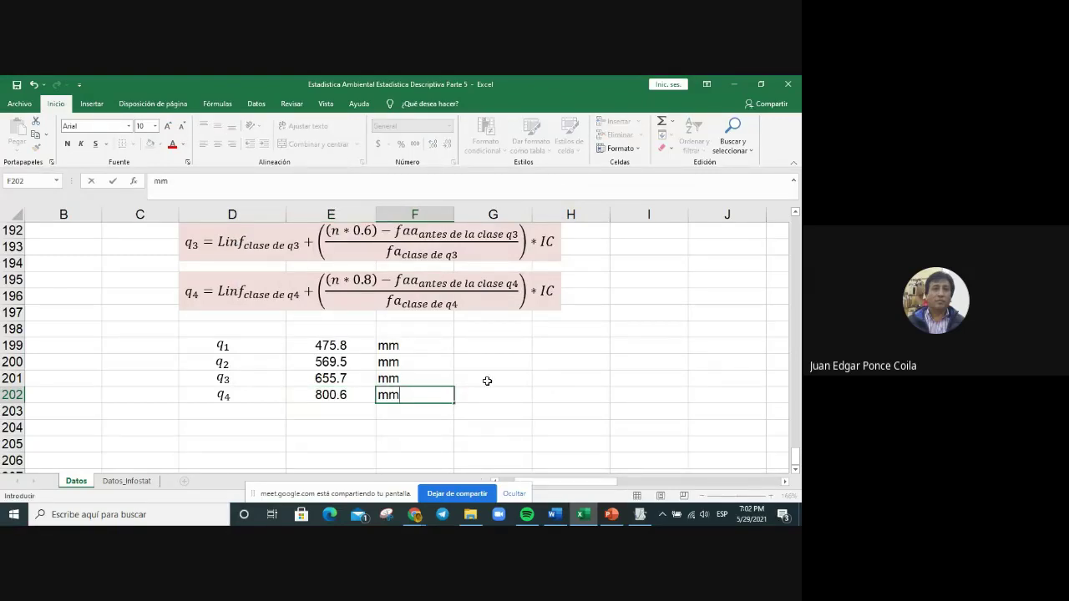
Step: Examine the class 6 limits in the frequency table against the q4 result
{"action": "scroll", "coordinate": [567, 391], "scroll_direction": "up", "scroll_amount": 7}
{"action": "scroll", "coordinate": [567, 391], "scroll_direction": "up", "scroll_amount": 20}
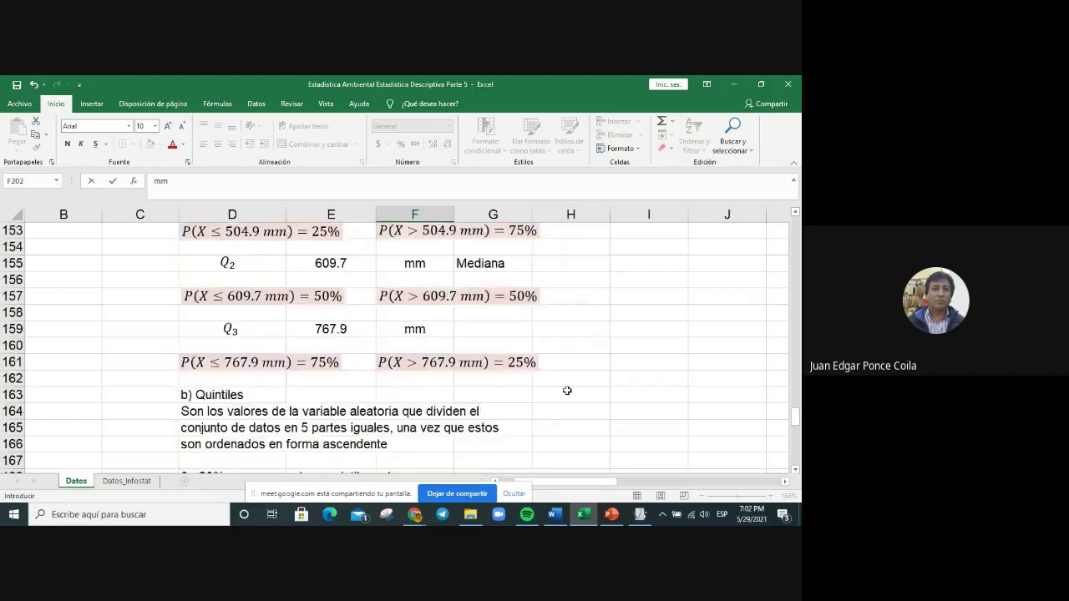
{"action": "scroll", "coordinate": [567, 391], "scroll_direction": "up", "scroll_amount": 20}
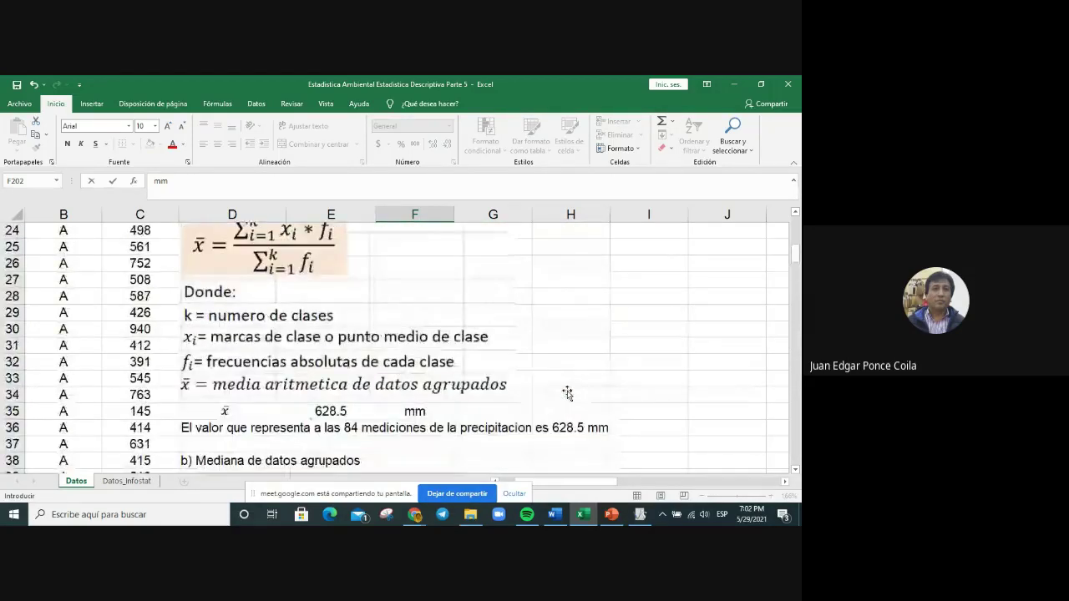
{"action": "scroll", "coordinate": [567, 391], "scroll_direction": "up", "scroll_amount": 6}
{"action": "left_click", "coordinate": [316, 412]}
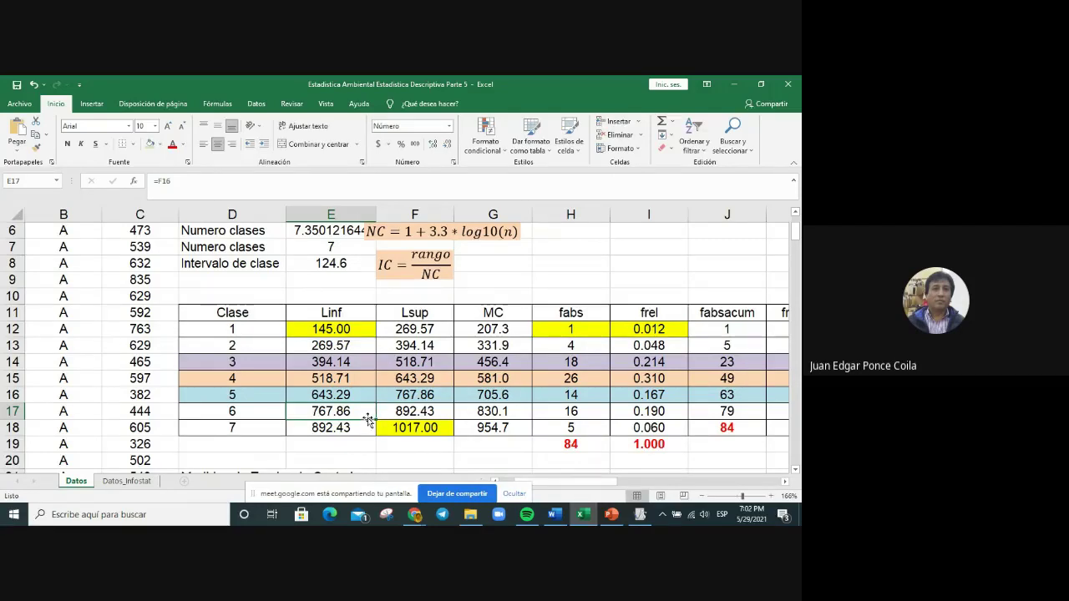
{"action": "scroll", "coordinate": [446, 413], "scroll_direction": "down", "scroll_amount": 6}
{"action": "scroll", "coordinate": [446, 413], "scroll_direction": "down", "scroll_amount": 20}
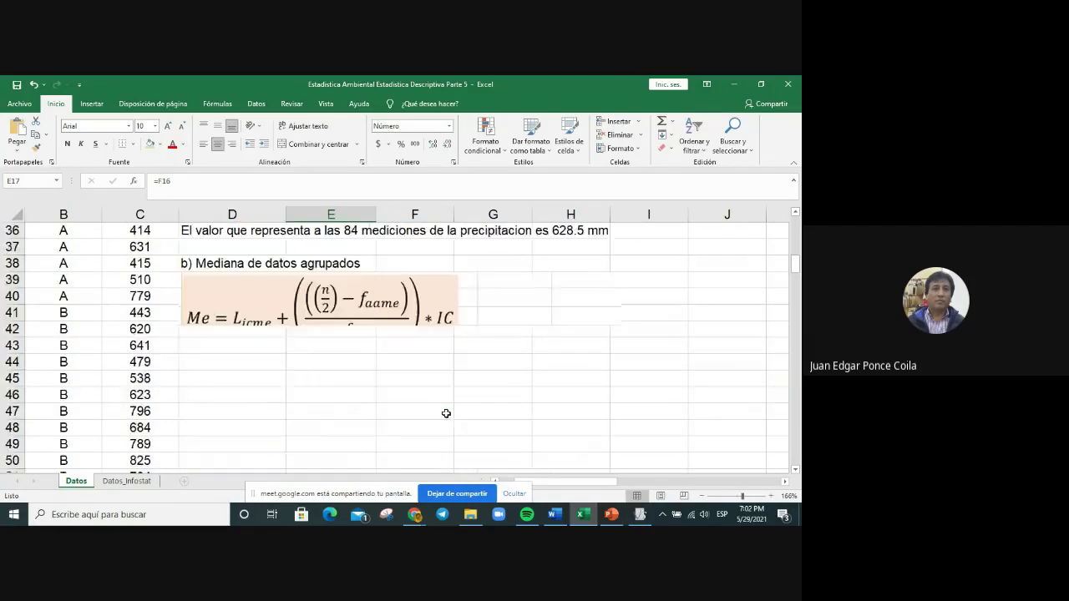
{"action": "scroll", "coordinate": [446, 415], "scroll_direction": "down", "scroll_amount": 20}
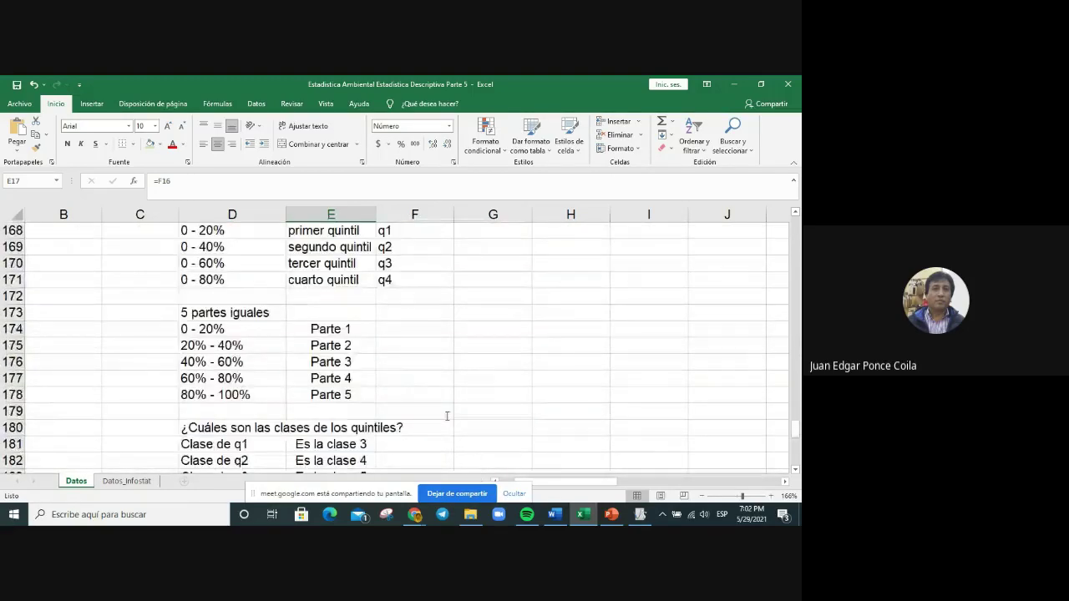
{"action": "scroll", "coordinate": [446, 415], "scroll_direction": "down", "scroll_amount": 8}
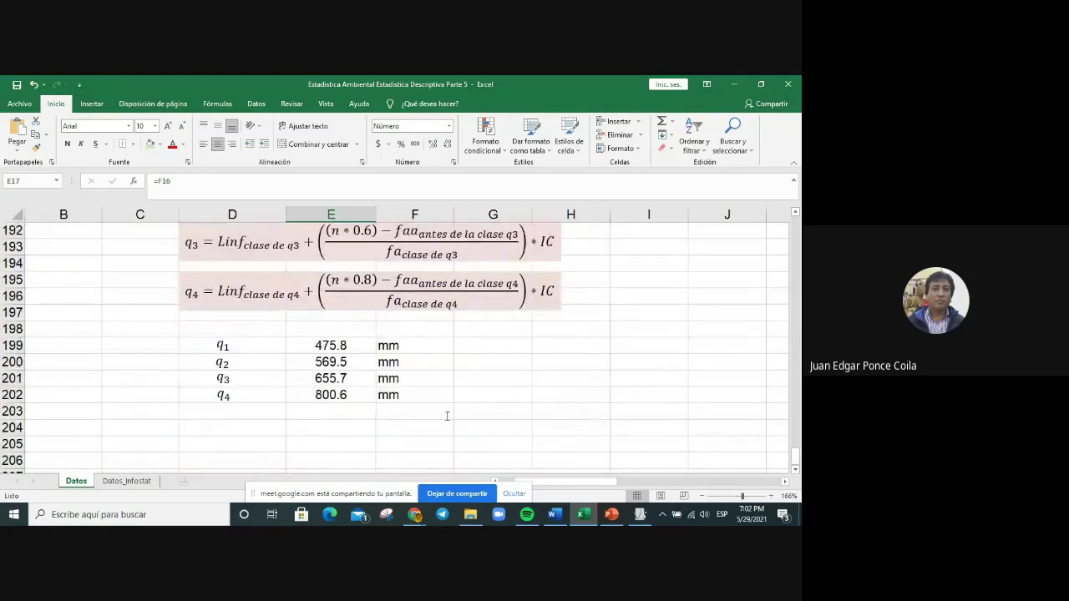
{"action": "scroll", "coordinate": [447, 415], "scroll_direction": "down", "scroll_amount": 1}
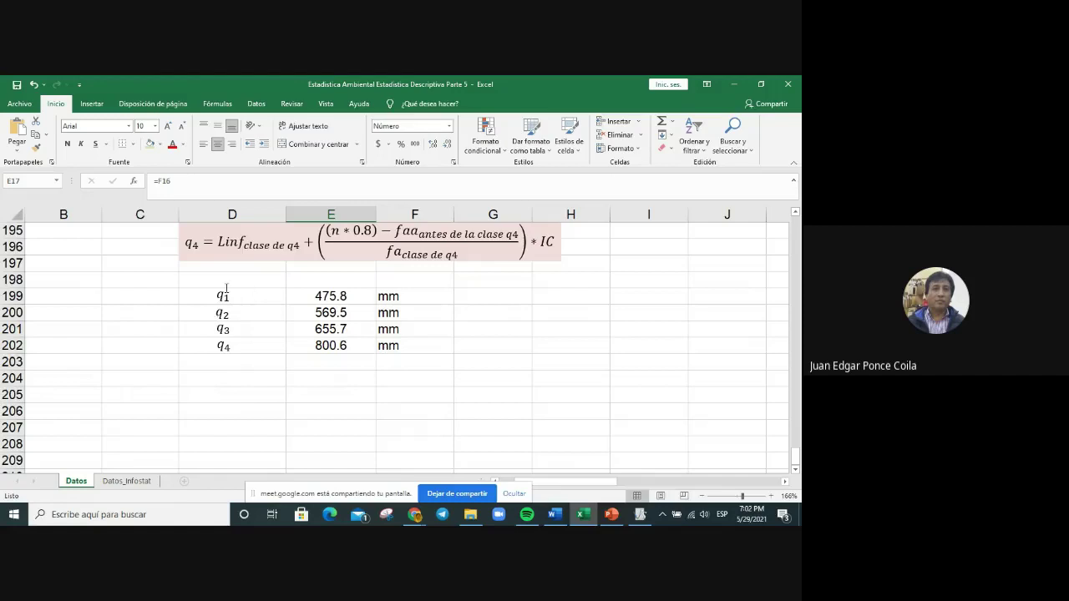
Step: Copy the first quartile's statement P(X ≤ 504.9 mm) = 25% and paste it at D204 below the quintile results
{"action": "left_click", "coordinate": [254, 379]}
{"action": "scroll", "coordinate": [470, 368], "scroll_direction": "up", "scroll_amount": 5}
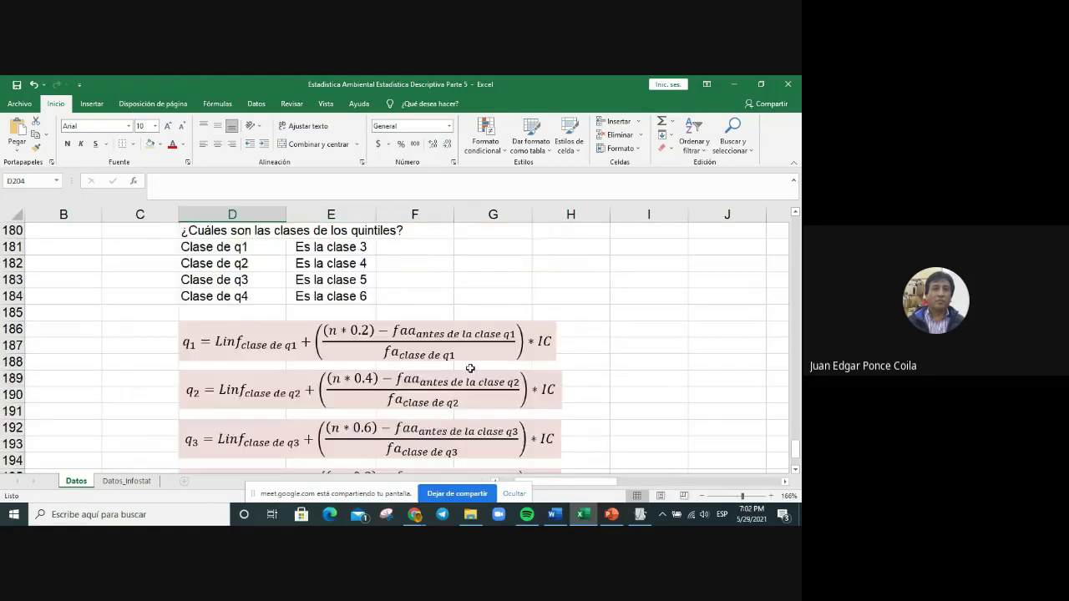
{"action": "scroll", "coordinate": [470, 368], "scroll_direction": "up", "scroll_amount": 10}
{"action": "scroll", "coordinate": [470, 368], "scroll_direction": "down", "scroll_amount": 2}
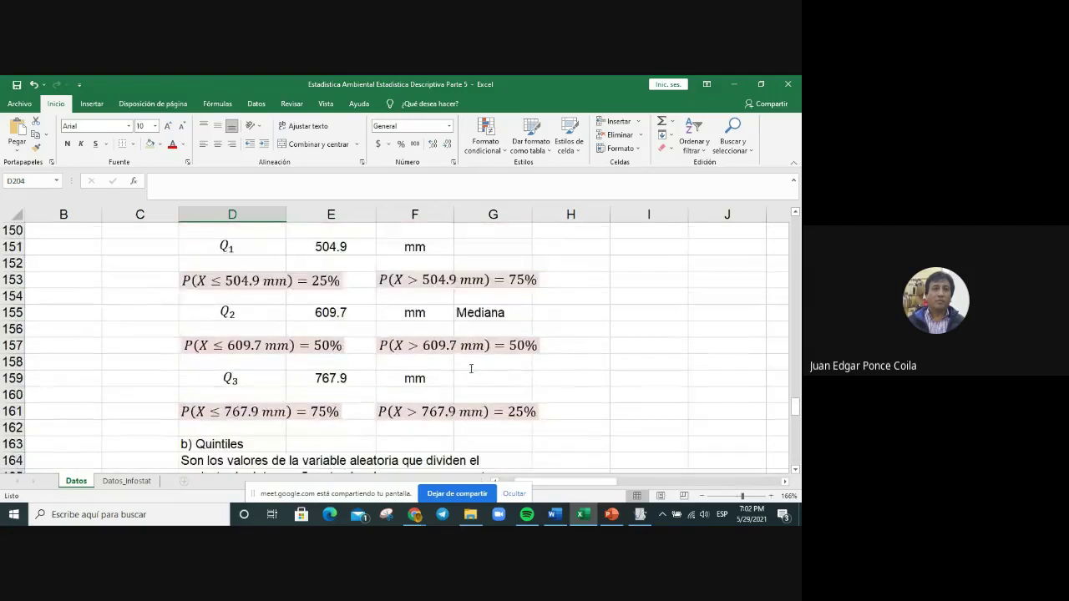
{"action": "left_click", "coordinate": [263, 277]}
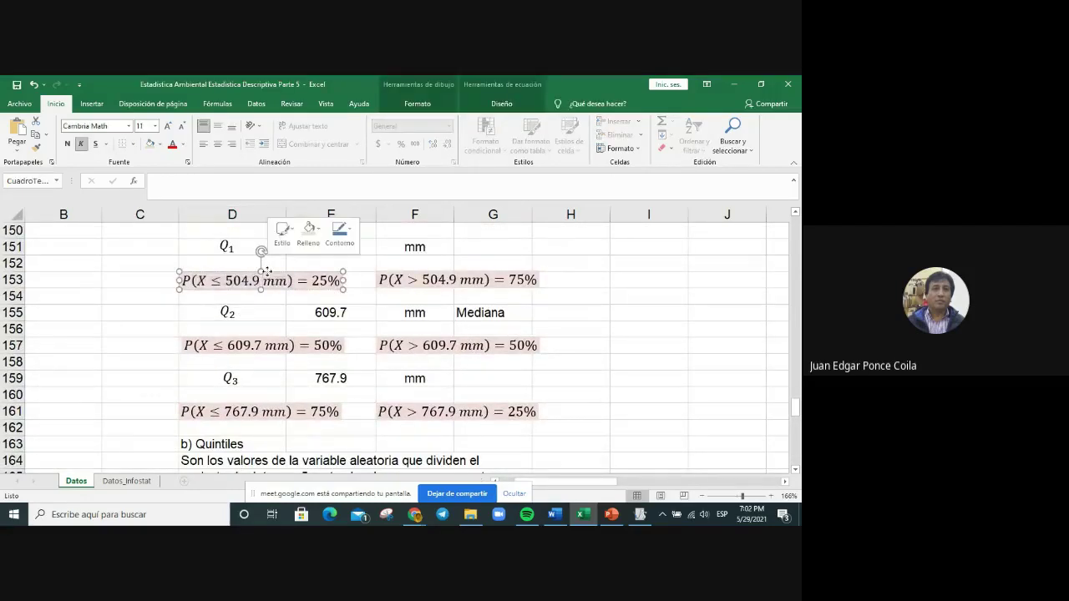
{"action": "right_click", "coordinate": [263, 272]}
{"action": "scroll", "coordinate": [388, 341], "scroll_direction": "down", "scroll_amount": 10}
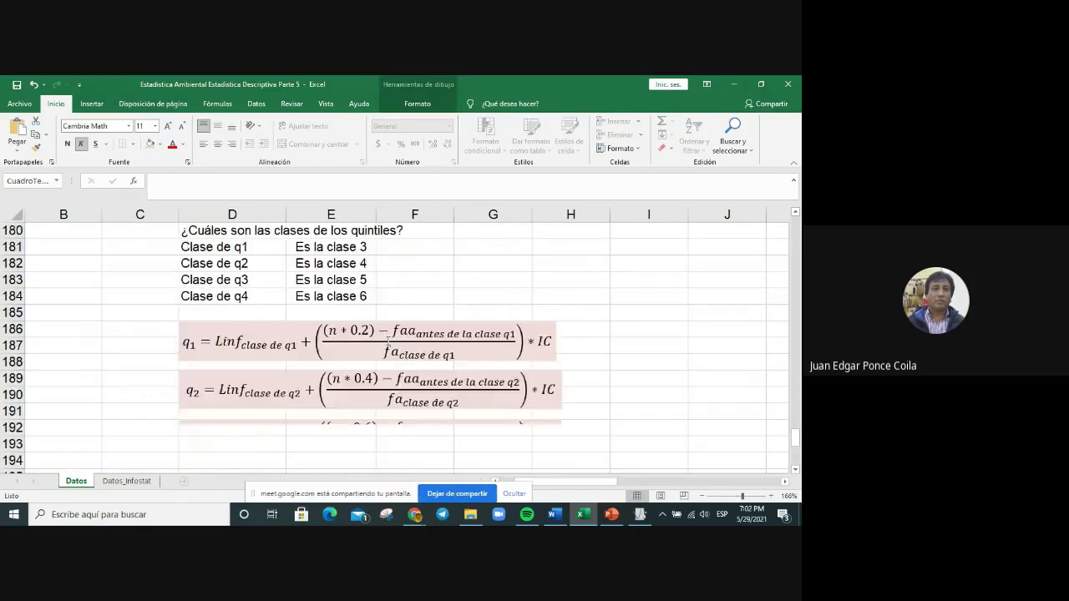
{"action": "scroll", "coordinate": [387, 340], "scroll_direction": "down", "scroll_amount": 7}
{"action": "scroll", "coordinate": [388, 340], "scroll_direction": "up", "scroll_amount": 3}
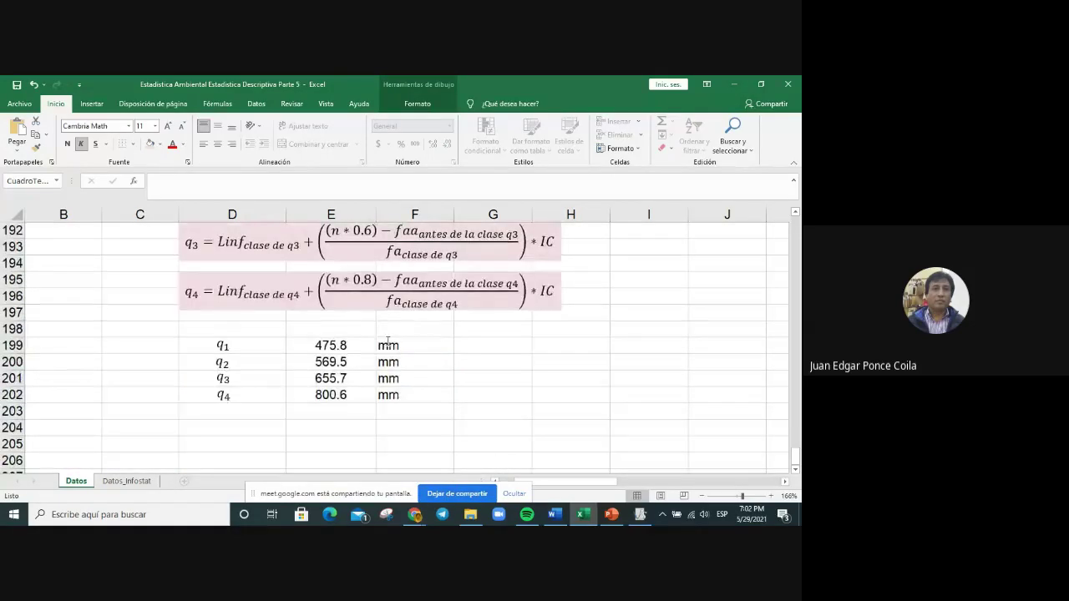
{"action": "scroll", "coordinate": [387, 340], "scroll_direction": "down", "scroll_amount": 1}
{"action": "left_click", "coordinate": [239, 377]}
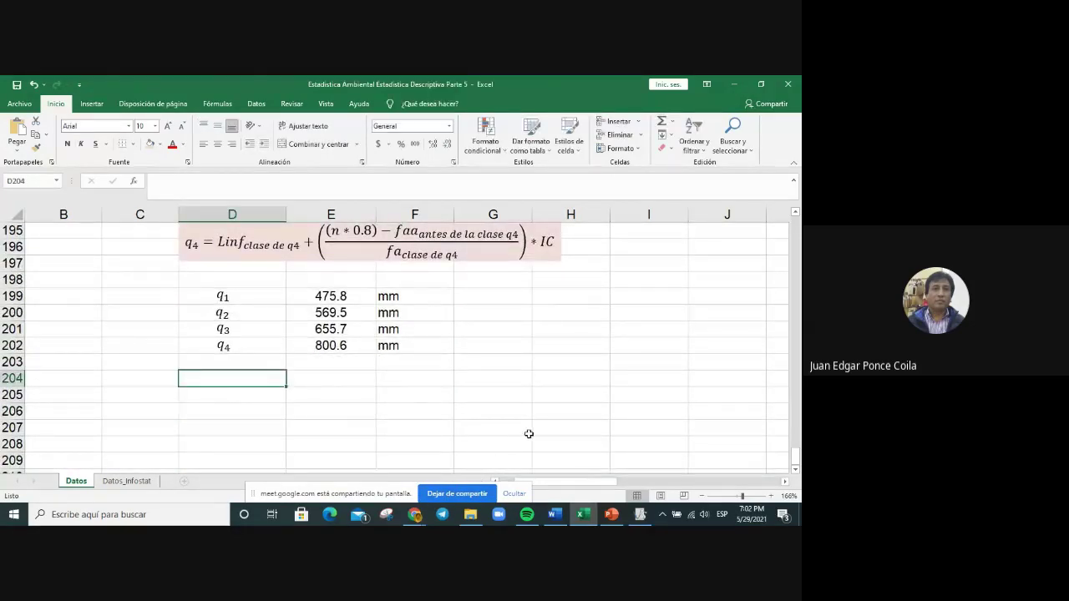
{"action": "key", "text": "ctrl+v"}
Step: Change the value inside the pasted probability statement at D204 to 475.8 mm, the q1 result
{"action": "left_click", "coordinate": [208, 379]}
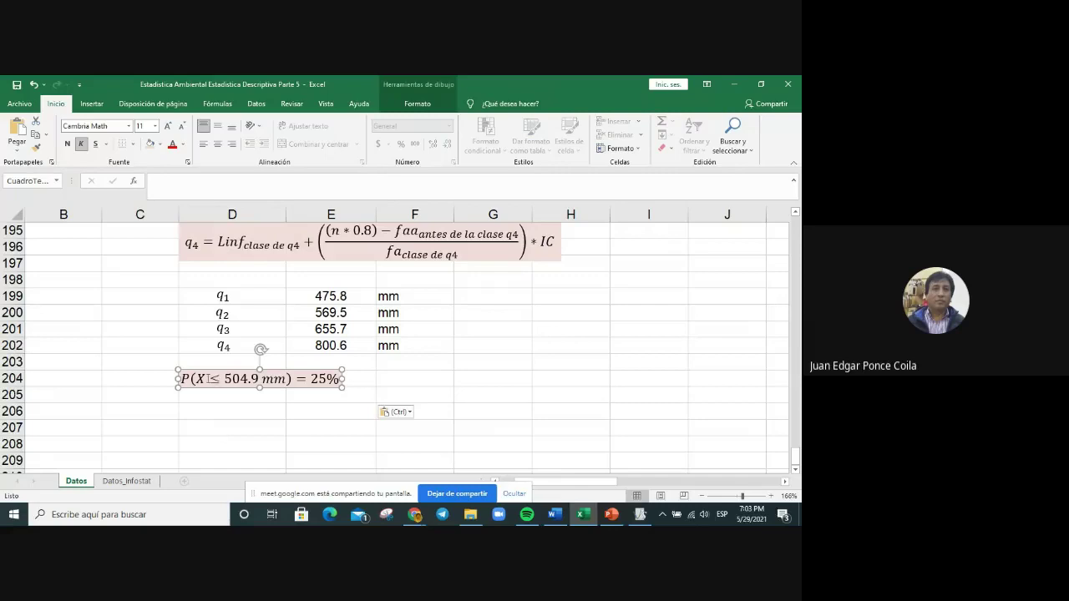
{"action": "left_click", "coordinate": [223, 378]}
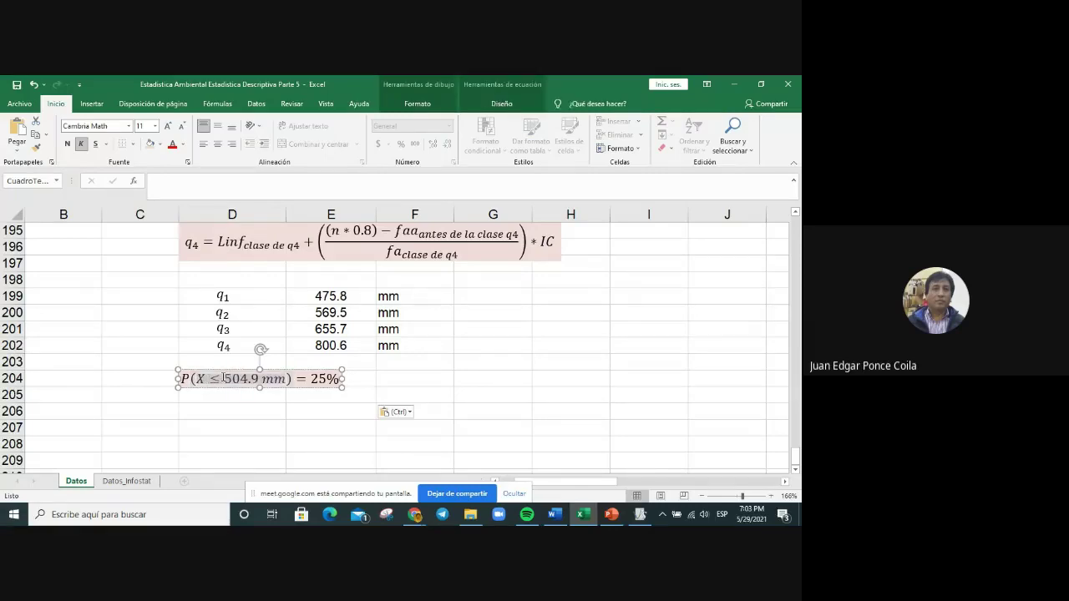
{"action": "key", "text": "Right"}
{"action": "type", "text": "4"}
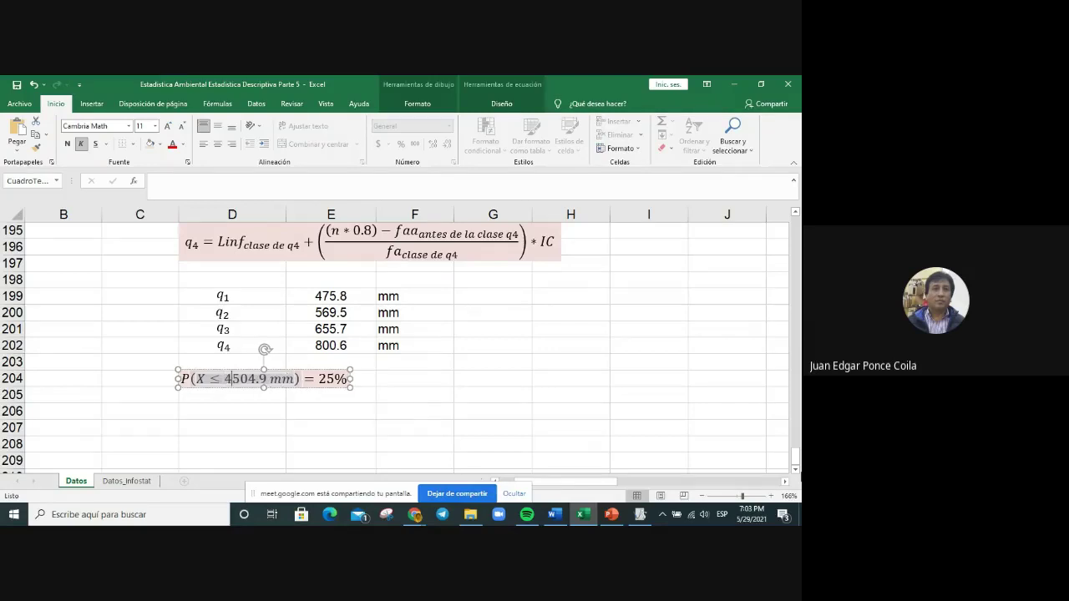
{"action": "type", "text": "75"}
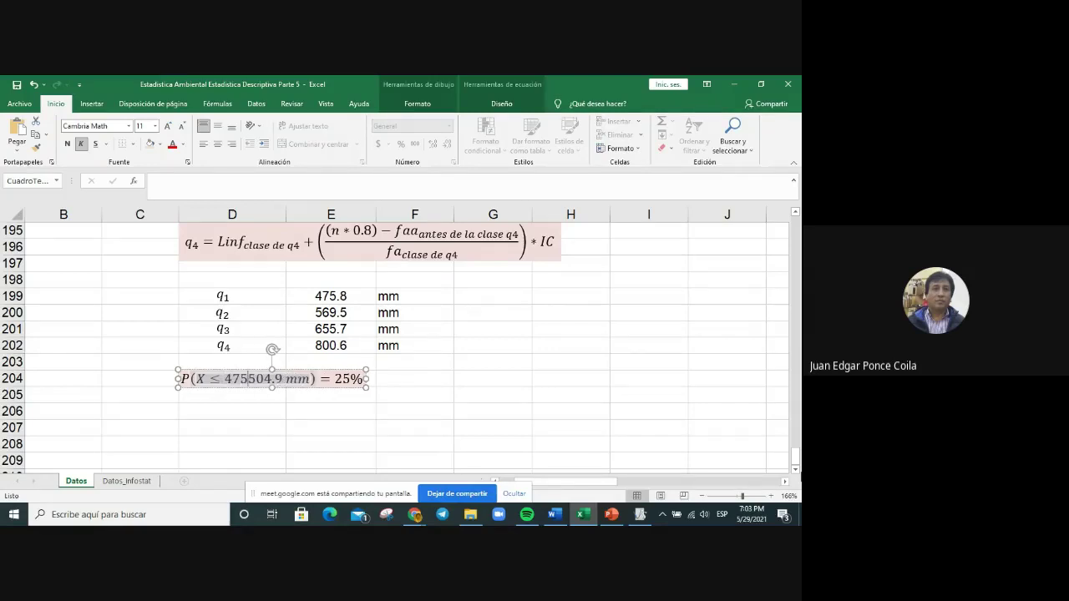
{"action": "type", "text": ".8"}
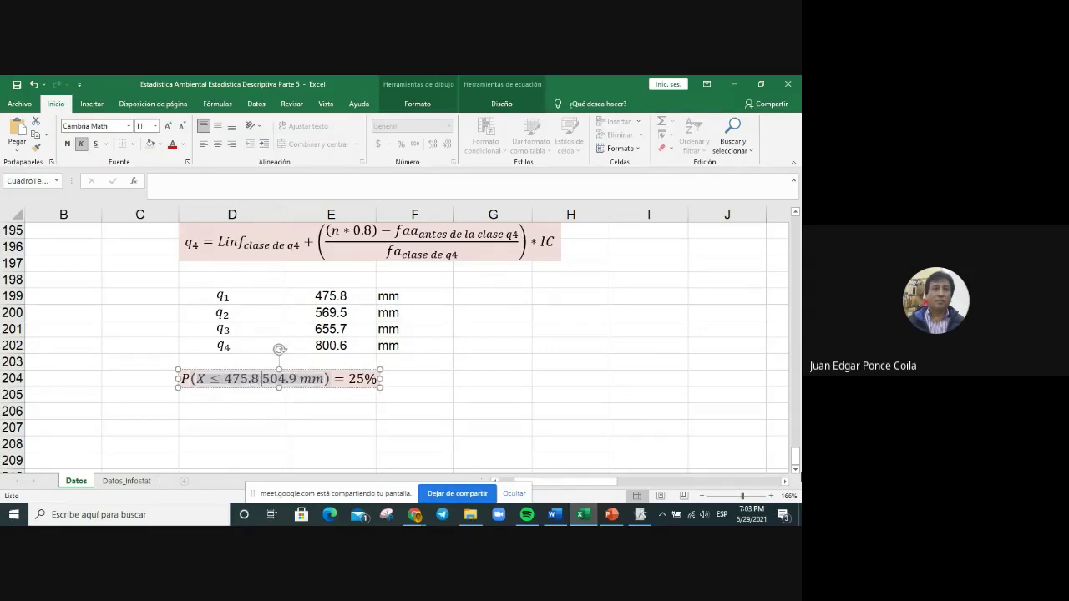
{"action": "key", "text": "Delete"}
{"action": "key", "text": "Delete"}
{"action": "key", "text": "Delete"}
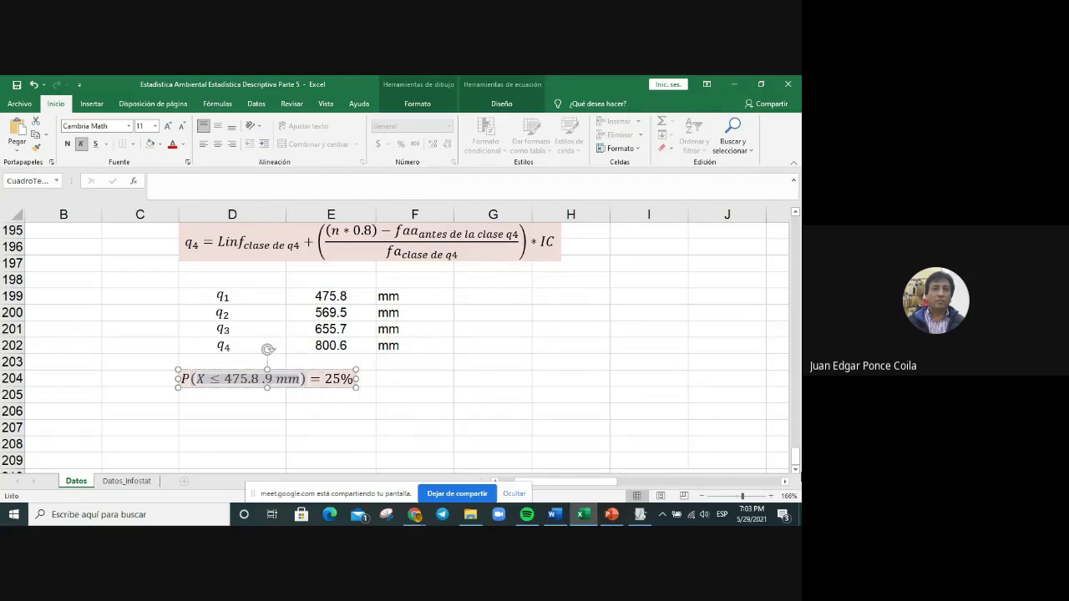
{"action": "key", "text": "Delete"}
{"action": "key", "text": "Delete"}
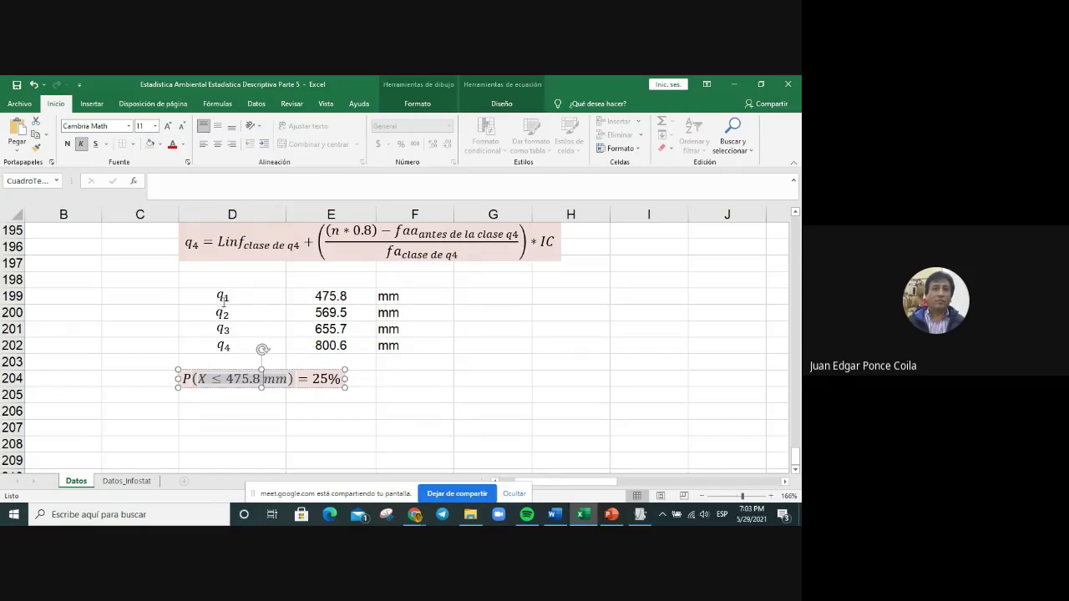
Step: Set the percentage of the q1 probability statement at D204 to 20%
{"action": "left_click", "coordinate": [326, 378]}
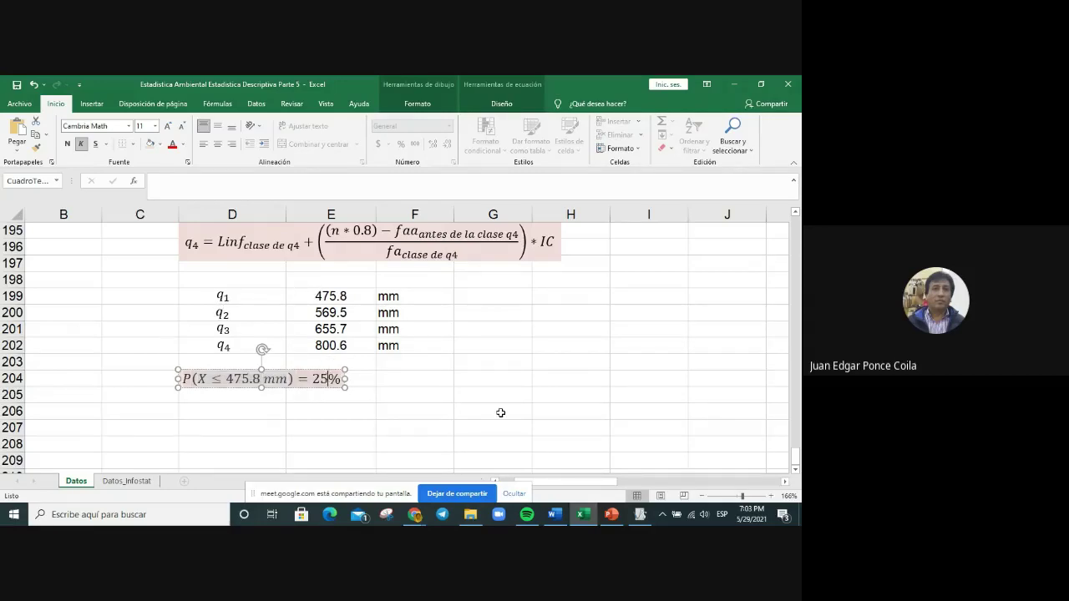
{"action": "key", "text": "BackSpace"}
{"action": "type", "text": "0"}
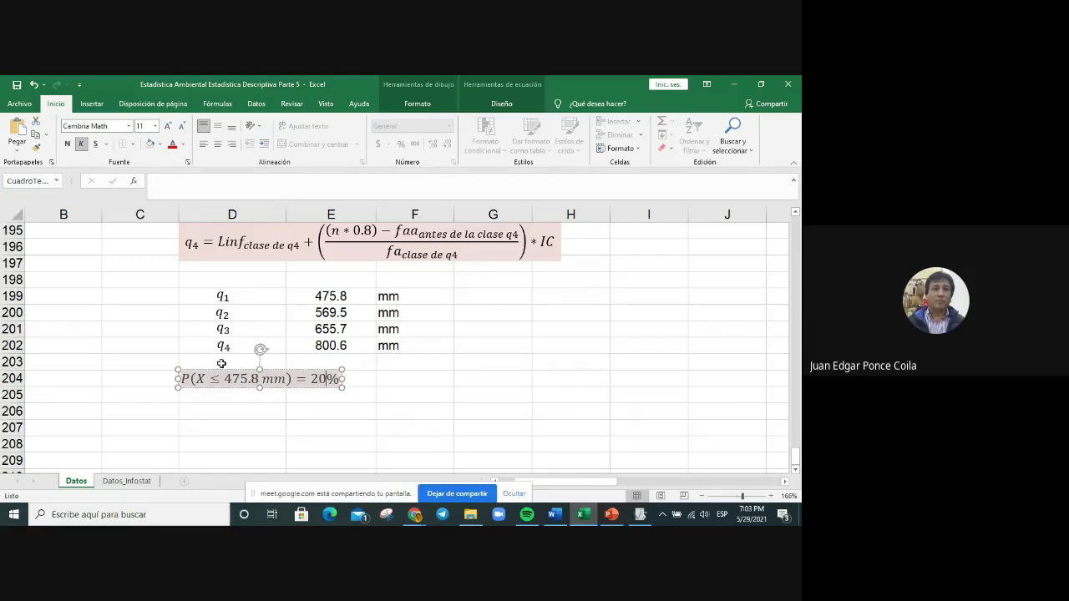
Step: Duplicate the q1 statement P(X ≤ 475.8 mm) = 20% at F204, in the same row as the original
{"action": "right_click", "coordinate": [220, 370]}
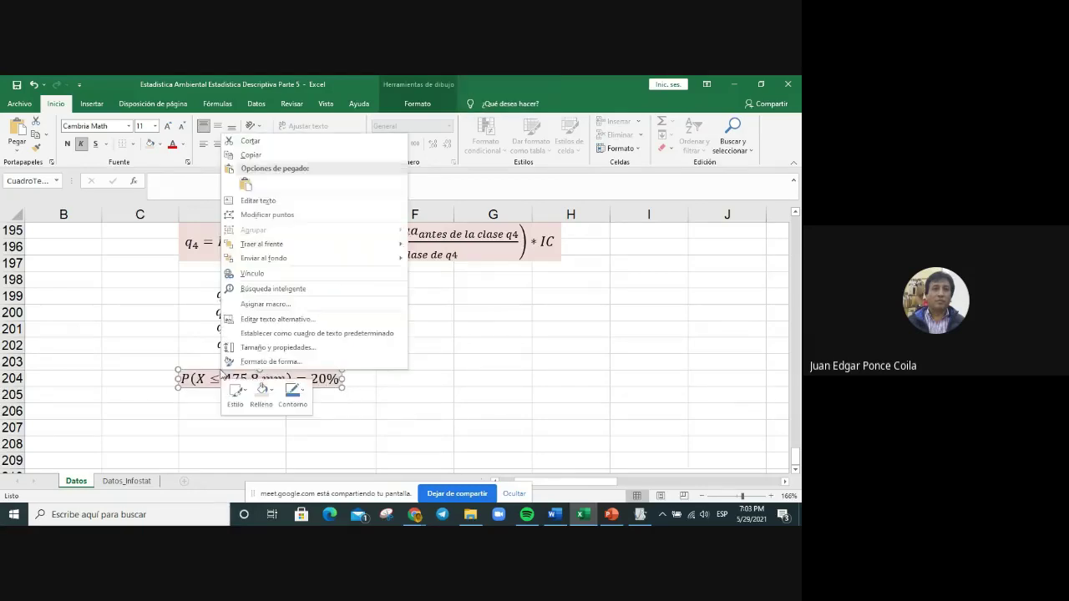
{"action": "left_click", "coordinate": [252, 159]}
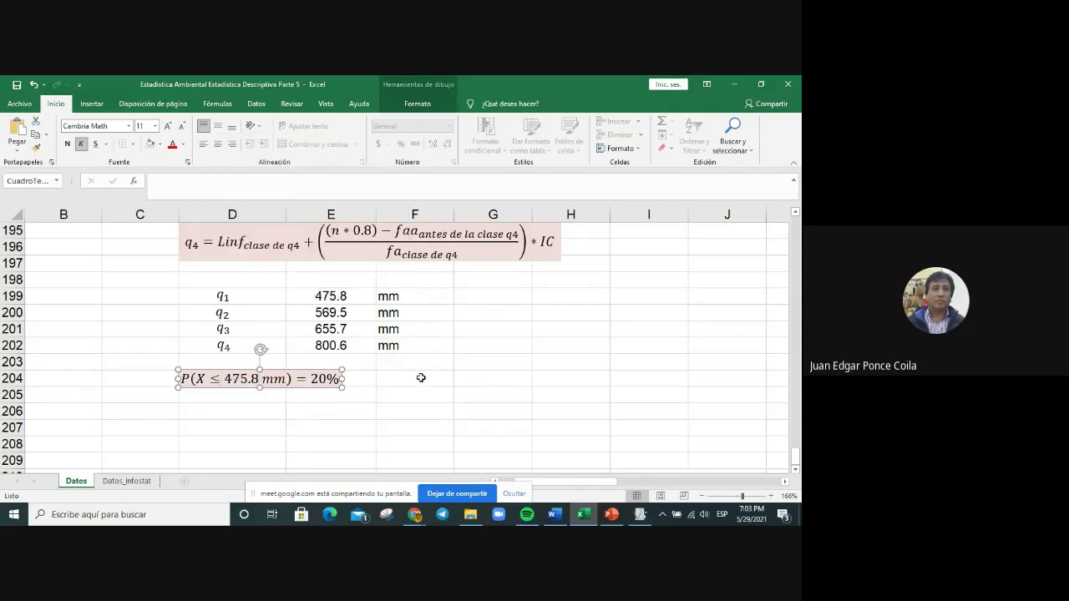
{"action": "left_click", "coordinate": [422, 376]}
{"action": "key", "text": "ctrl+v"}
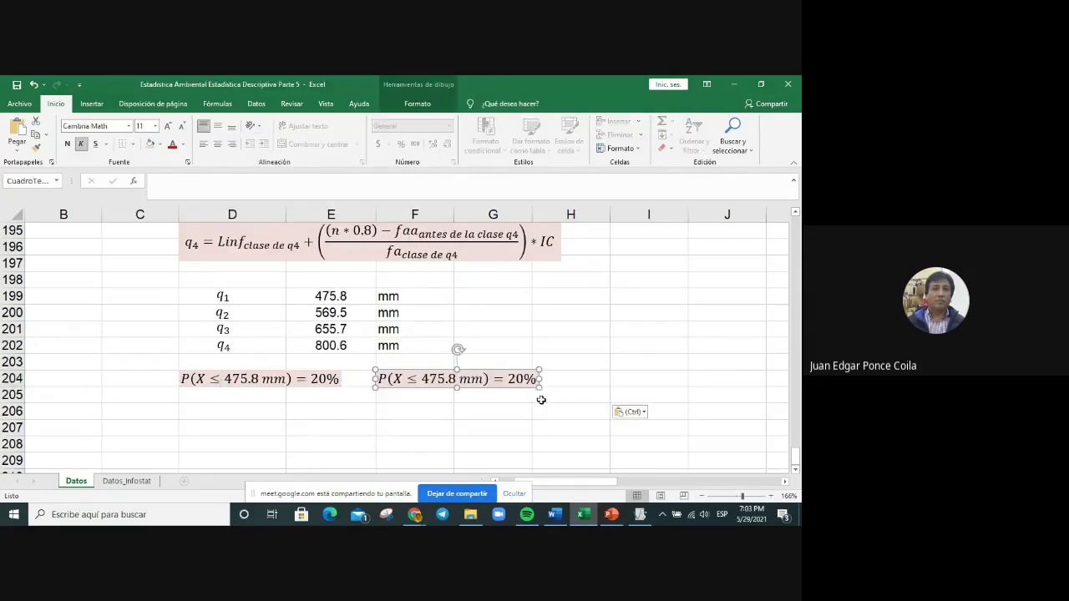
Step: Edit the copy at F204 into the complementary statement P(X > 475.8 mm) = 80%
{"action": "left_click", "coordinate": [406, 380]}
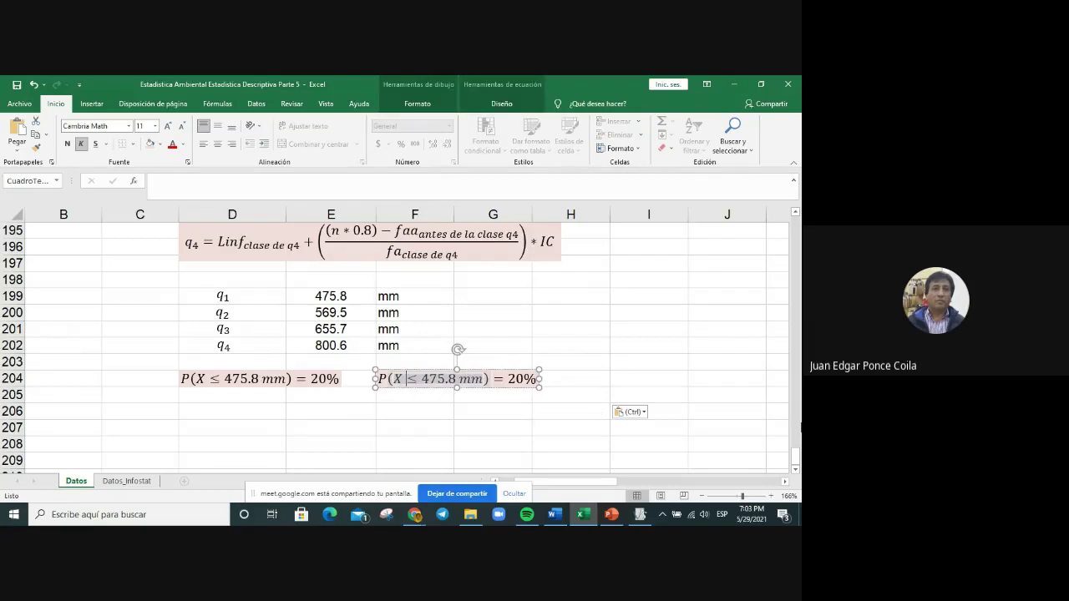
{"action": "key", "text": "ctrl"}
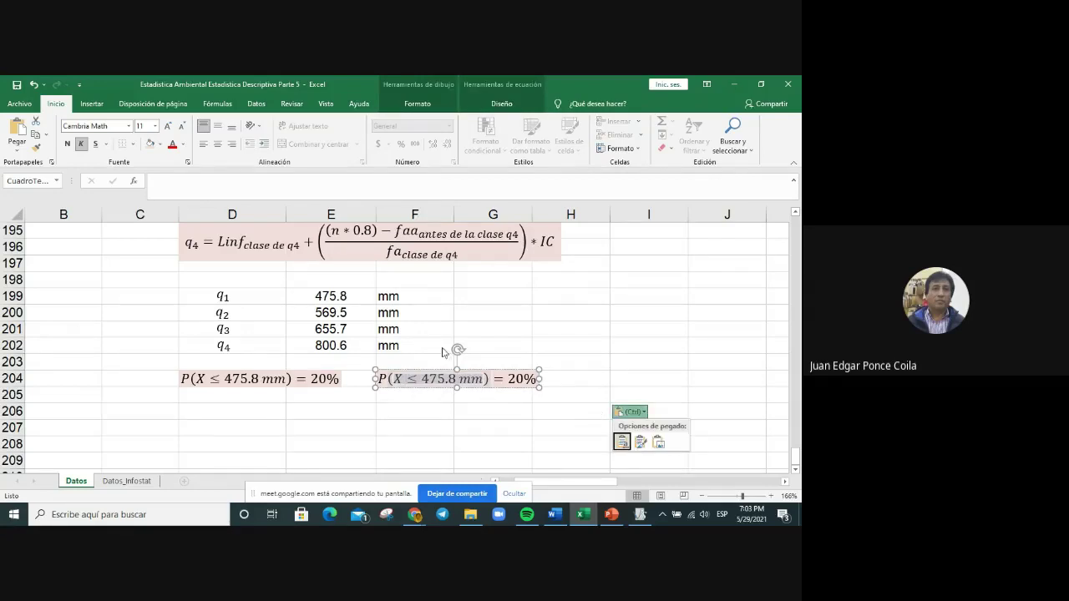
{"action": "key", "text": "ctrl"}
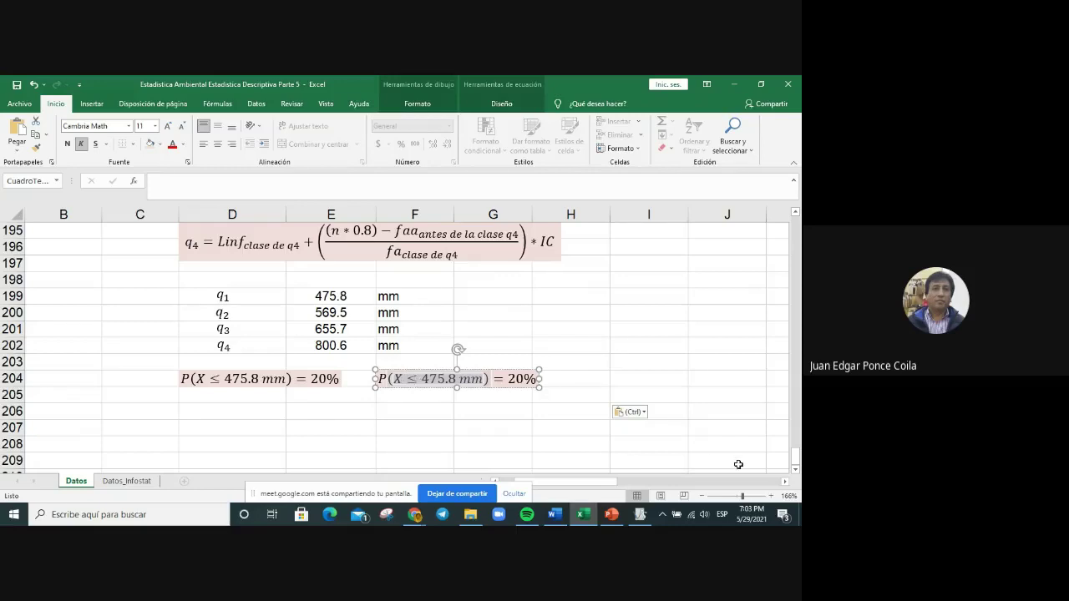
{"action": "type", "text": ">"}
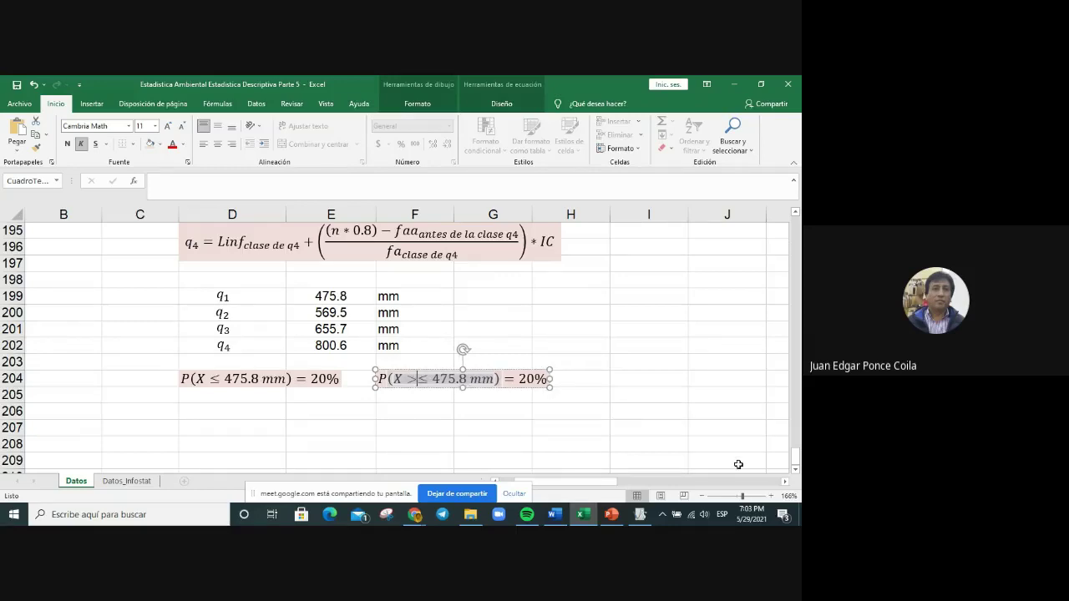
{"action": "key", "text": "Delete"}
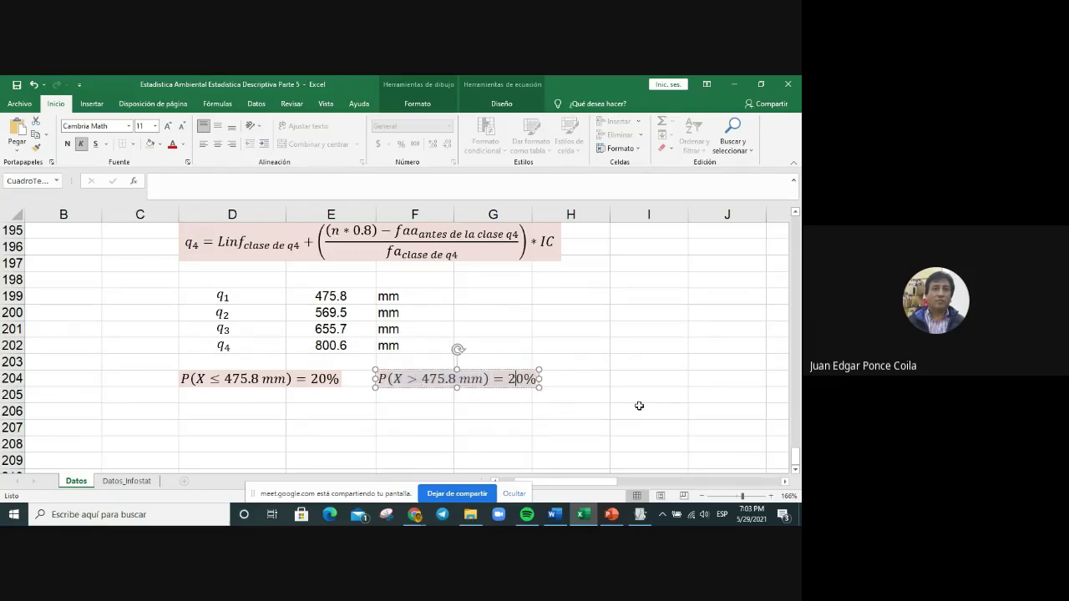
{"action": "key", "text": "BackSpace"}
{"action": "type", "text": "8"}
{"action": "left_click", "coordinate": [298, 417]}
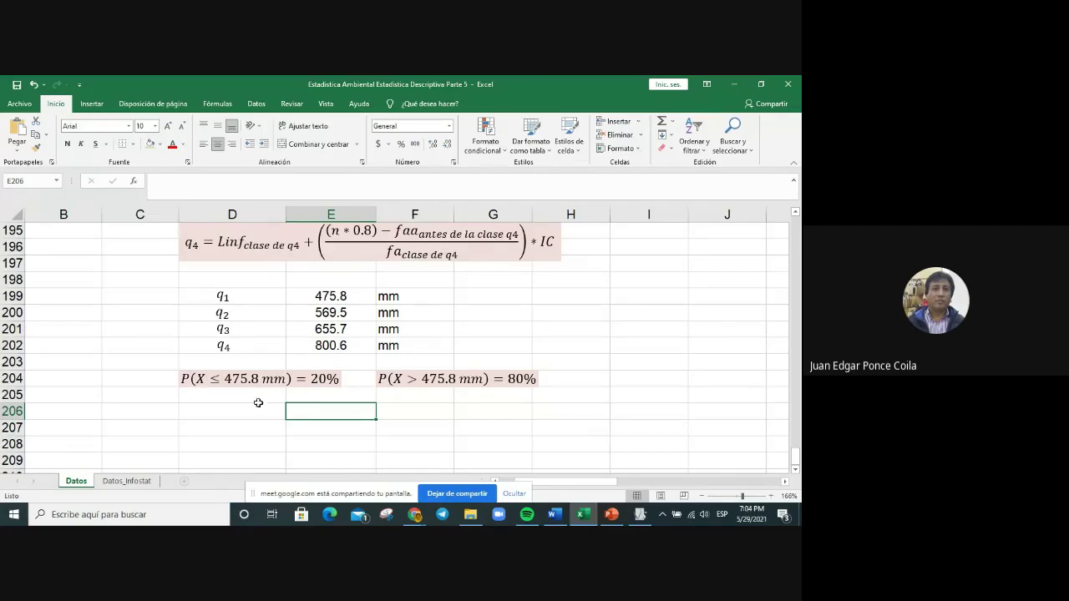
Step: Duplicate the q1 statement P(X ≤ 475.8 mm) = 20% and place the copy at D206, aligned under the original
{"action": "left_click", "coordinate": [238, 317]}
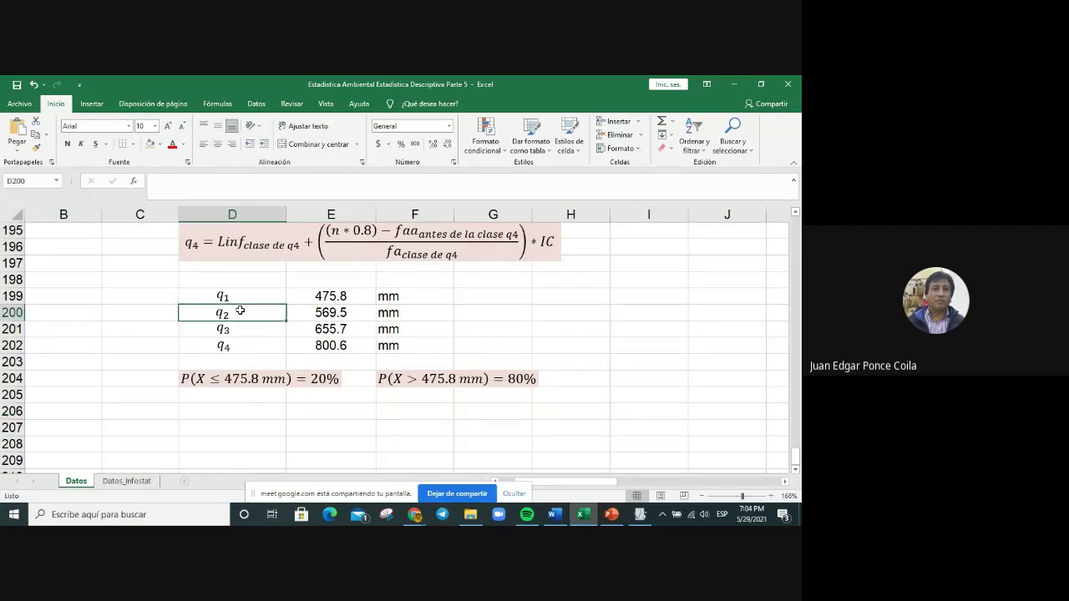
{"action": "left_click", "coordinate": [224, 378]}
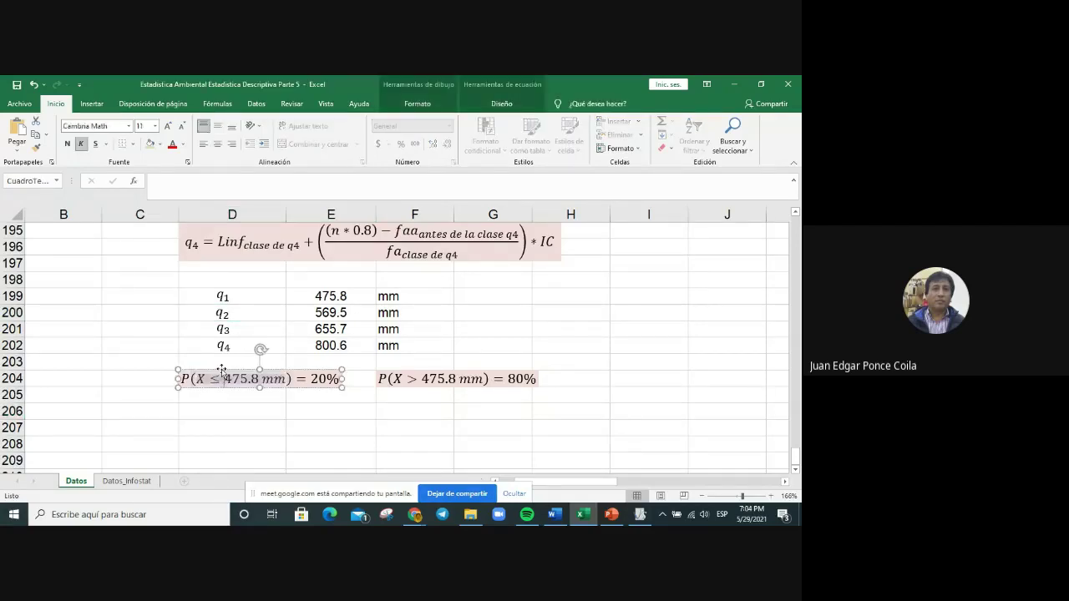
{"action": "right_click", "coordinate": [224, 378]}
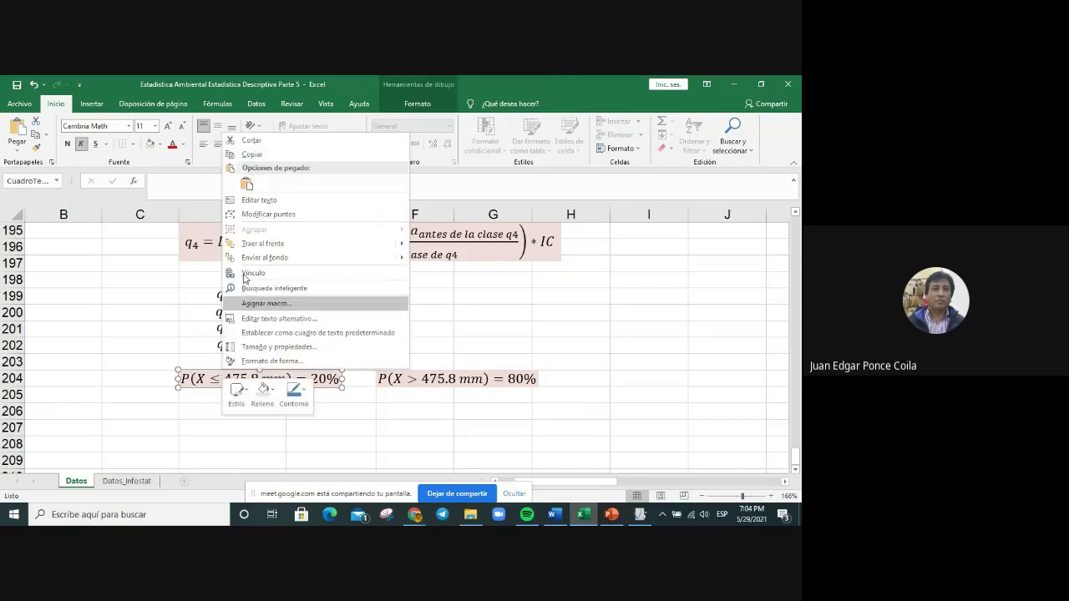
{"action": "left_click", "coordinate": [251, 154]}
{"action": "key", "text": "ctrl+v"}
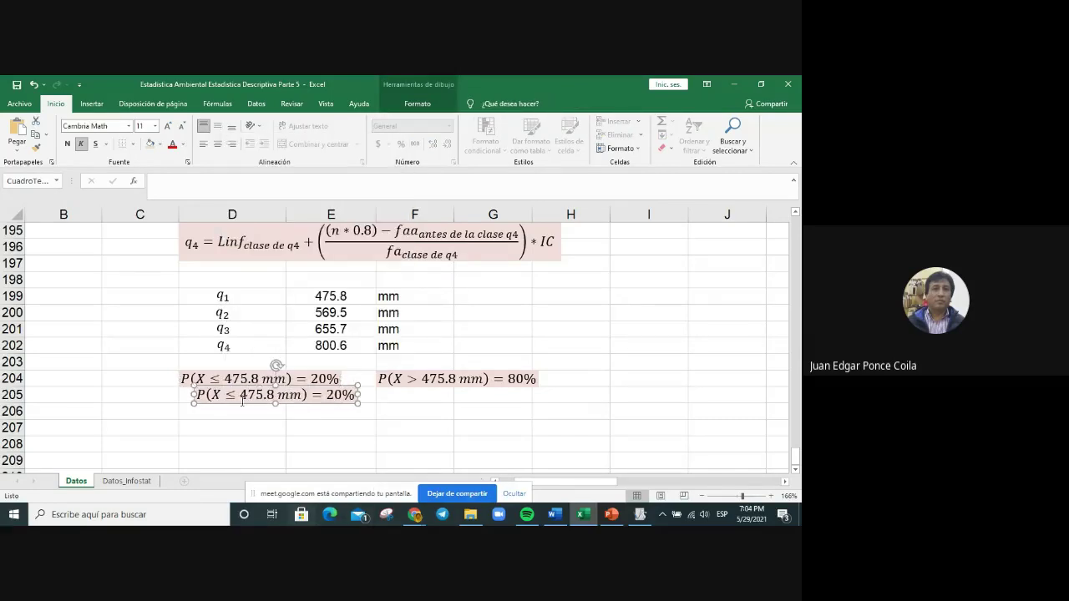
{"action": "left_click_drag", "start_coordinate": [228, 389], "coordinate": [213, 399]}
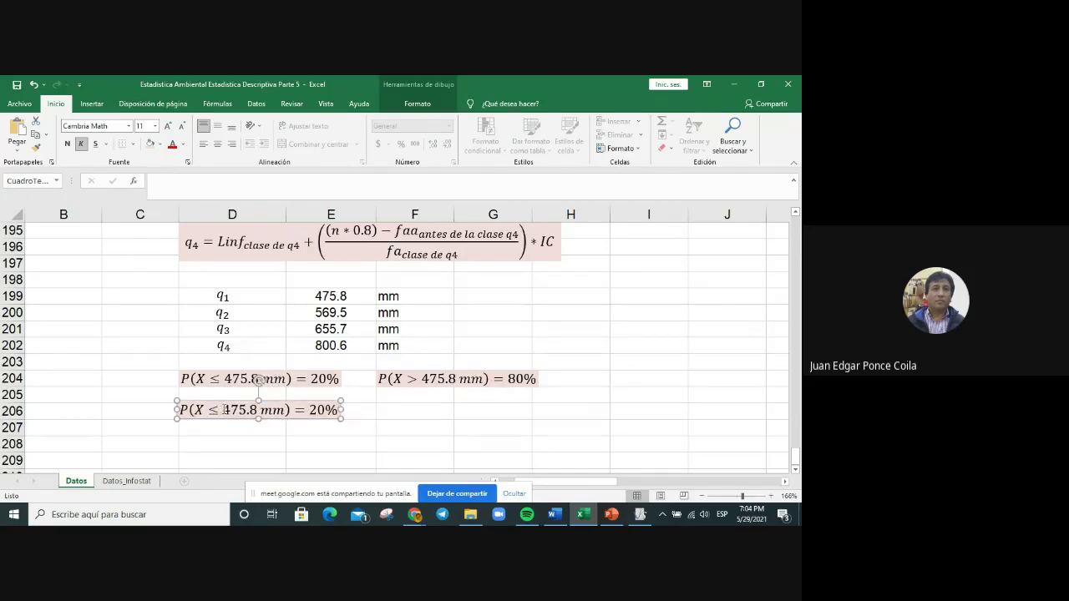
Step: Change the value inside the copied statement at D206 to 569.5 mm, the q2 result
{"action": "left_click", "coordinate": [224, 409]}
{"action": "mouse_move", "coordinate": [533, 515]}
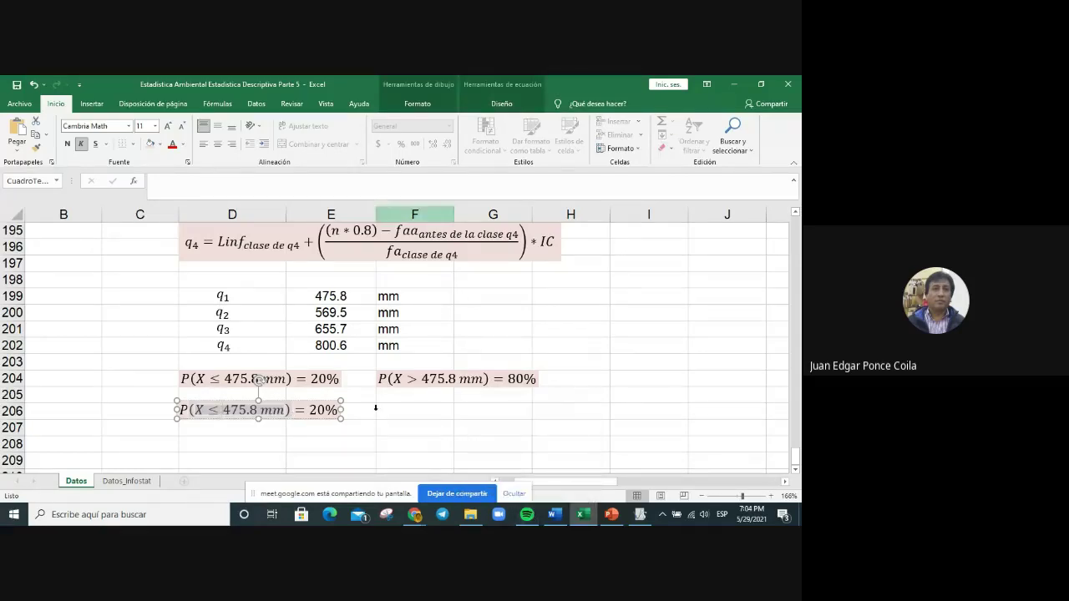
{"action": "type", "text": "569"}
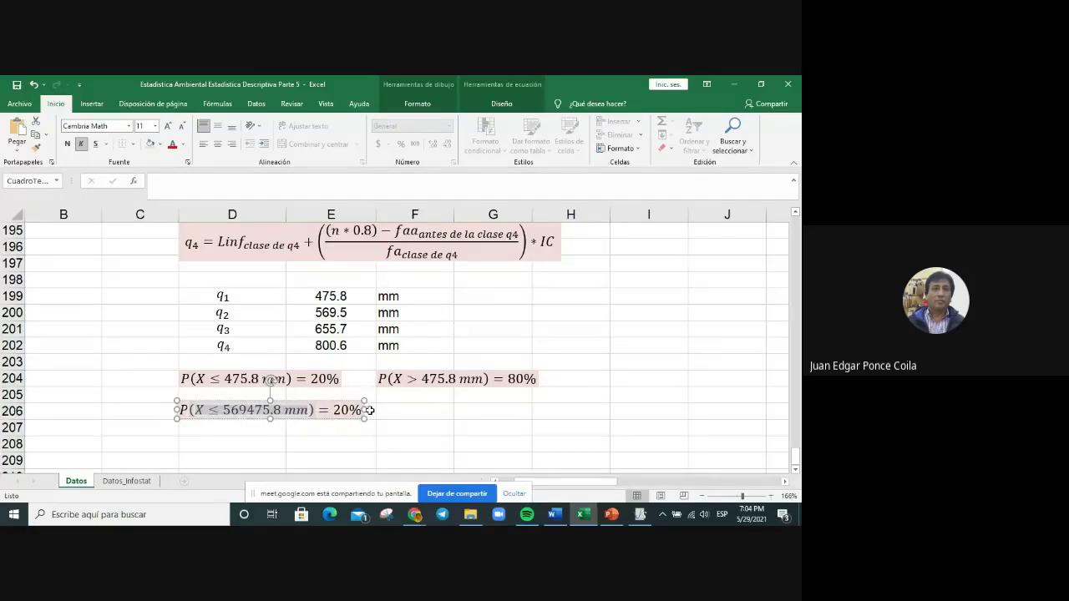
{"action": "type", "text": ".5"}
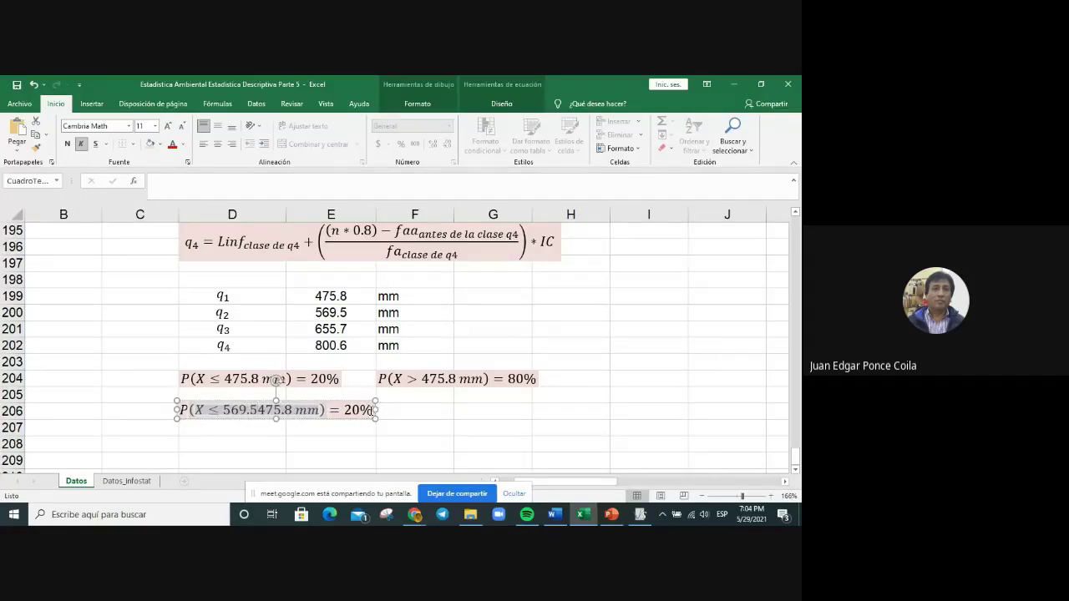
{"action": "key", "text": "Delete"}
{"action": "key", "text": "Delete"}
{"action": "key", "text": "Delete"}
{"action": "key", "text": "Delete"}
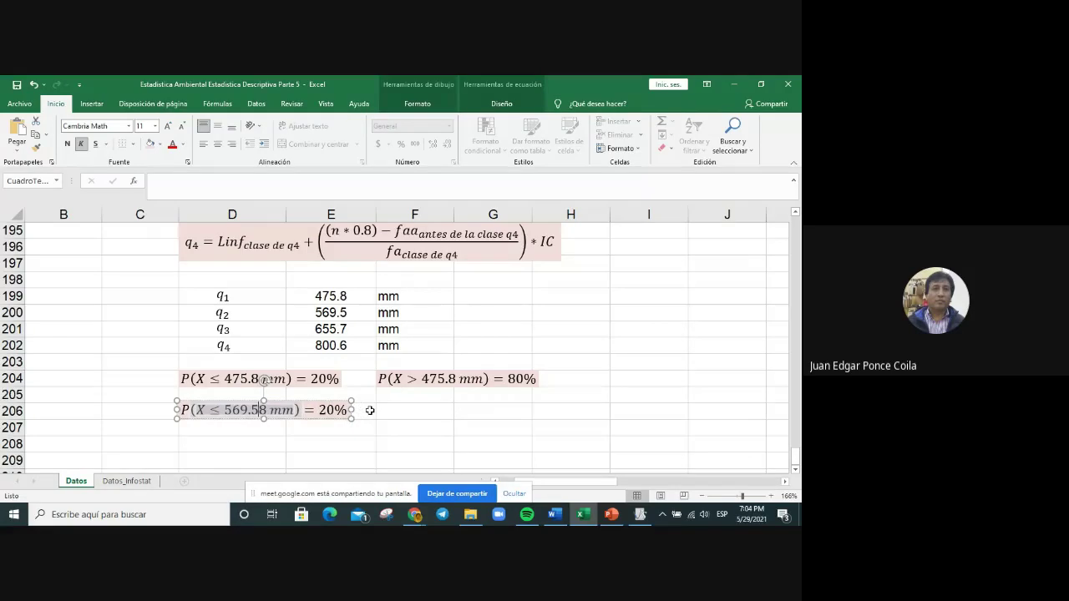
{"action": "key", "text": "Delete"}
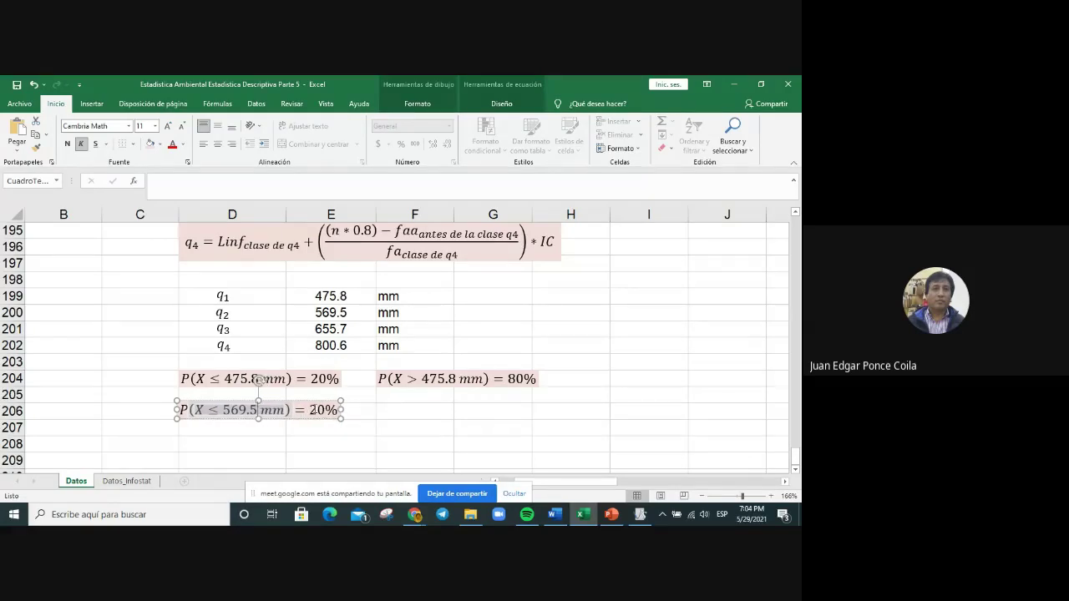
Step: Set the percentage of the q2 probability statement at D206 to 40%
{"action": "left_click", "coordinate": [318, 411]}
{"action": "key", "text": "BackSpace"}
{"action": "type", "text": "4"}
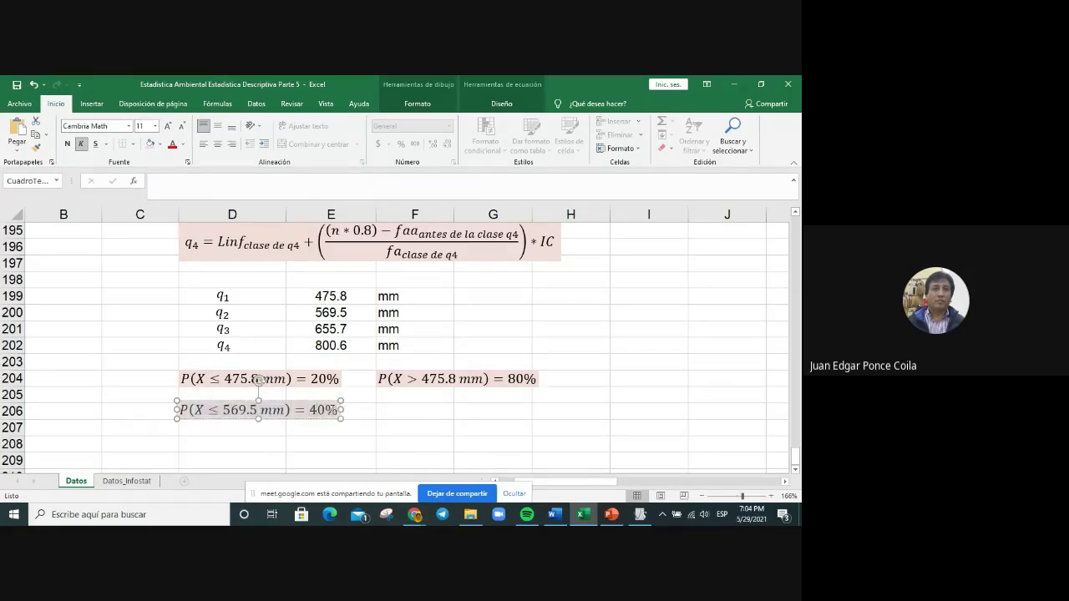
Step: Duplicate the q2 statement P(X ≤ 569.5 mm) = 40% and place the copy at F206, beside the original
{"action": "left_click", "coordinate": [272, 400]}
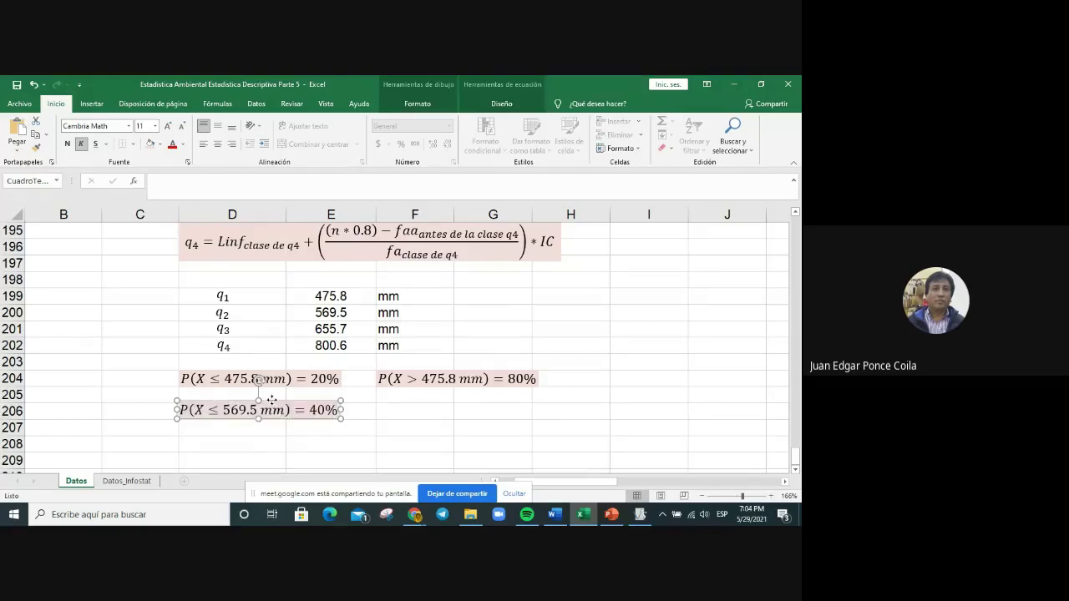
{"action": "right_click", "coordinate": [271, 400]}
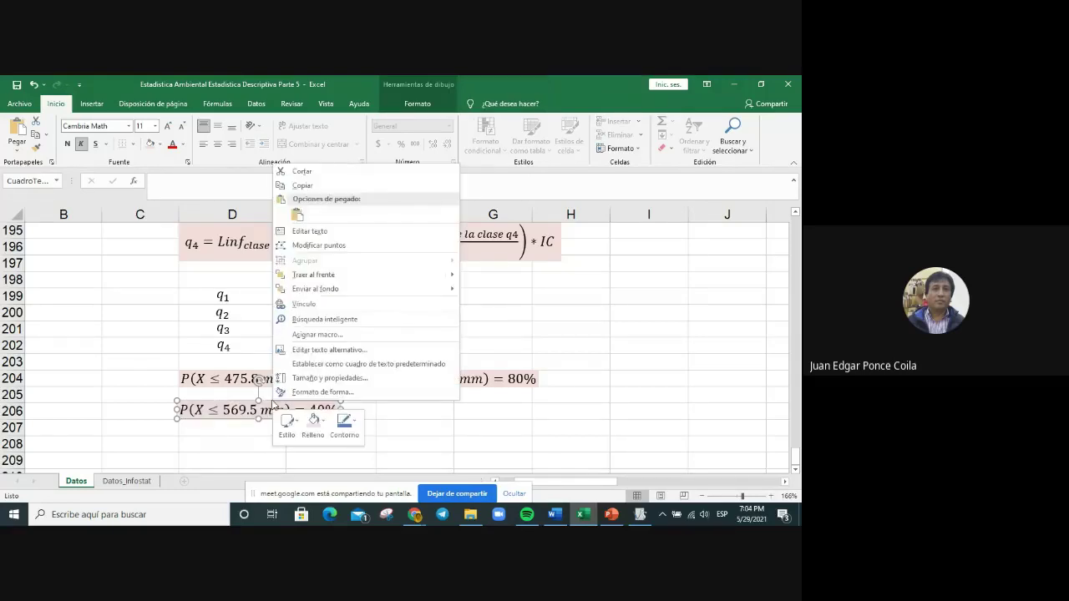
{"action": "left_click", "coordinate": [307, 187]}
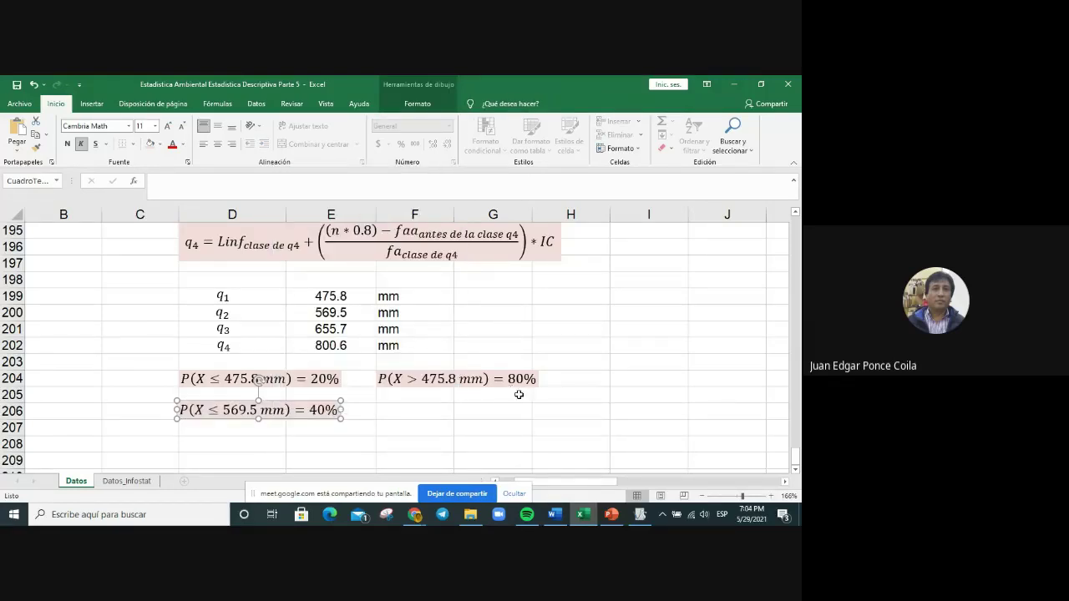
{"action": "key", "text": "ctrl+v"}
{"action": "left_click_drag", "start_coordinate": [280, 422], "coordinate": [505, 412]}
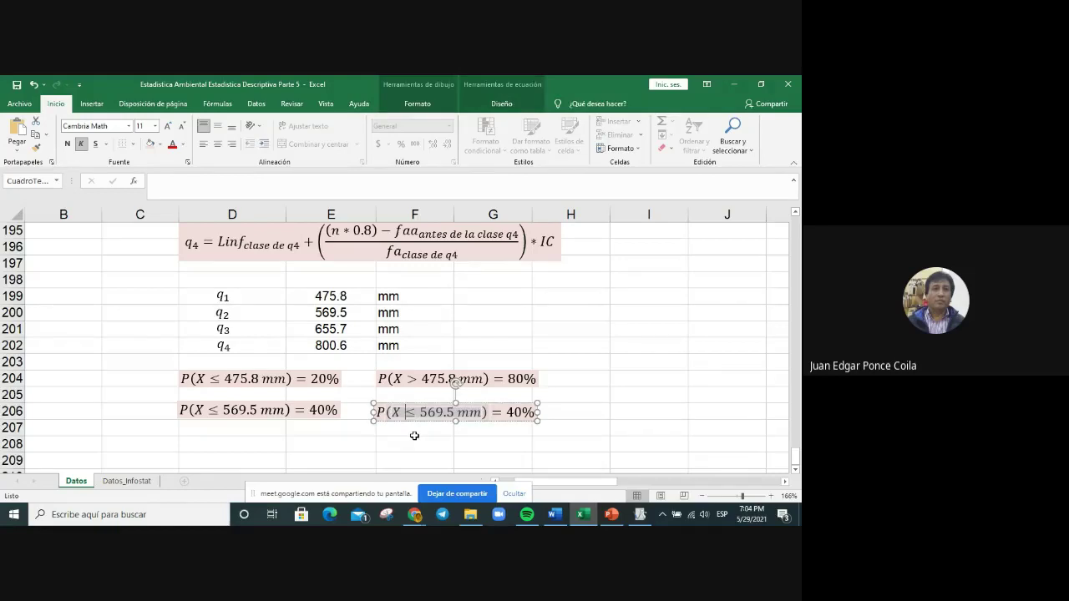
Step: Edit the copy at F206 into the complementary statement P(X > 569.5 mm) = 60%
{"action": "type", "text": ">"}
{"action": "left_click", "coordinate": [517, 411]}
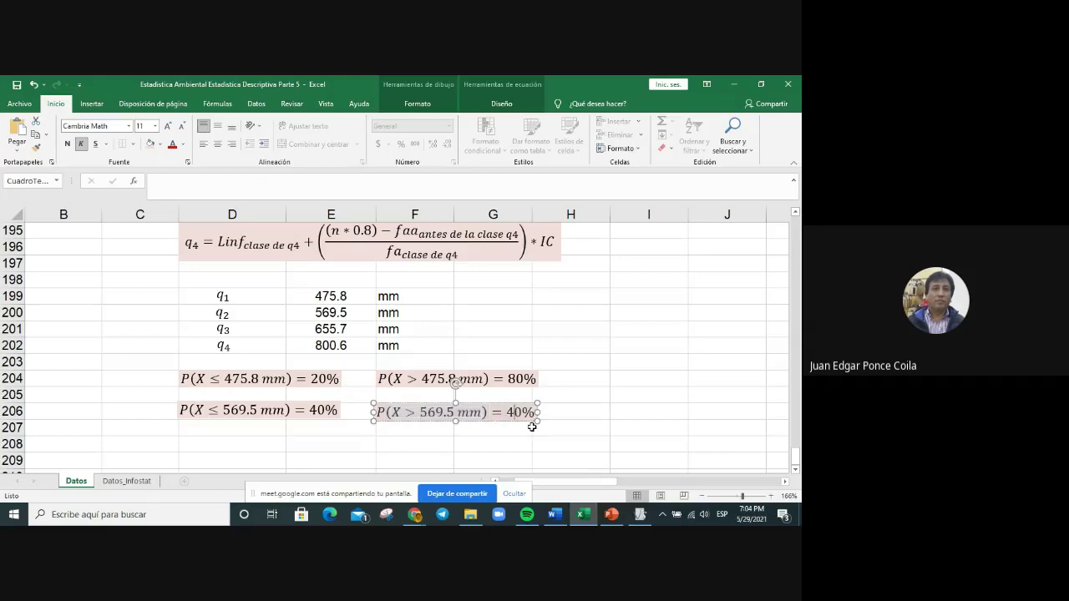
{"action": "key", "text": "BackSpace"}
{"action": "type", "text": "6"}
{"action": "left_click", "coordinate": [582, 407]}
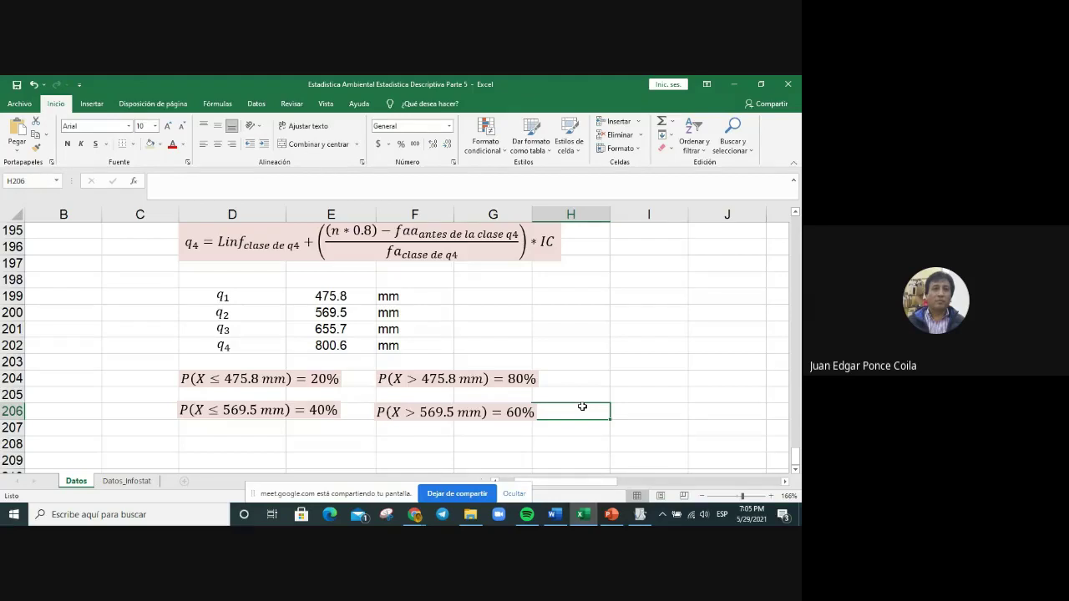
Step: Duplicate the q2 statement P(X ≤ 569.5 mm) = 40% and place the copy at D208, aligned under the original
{"action": "scroll", "coordinate": [400, 365], "scroll_direction": "down", "scroll_amount": 1}
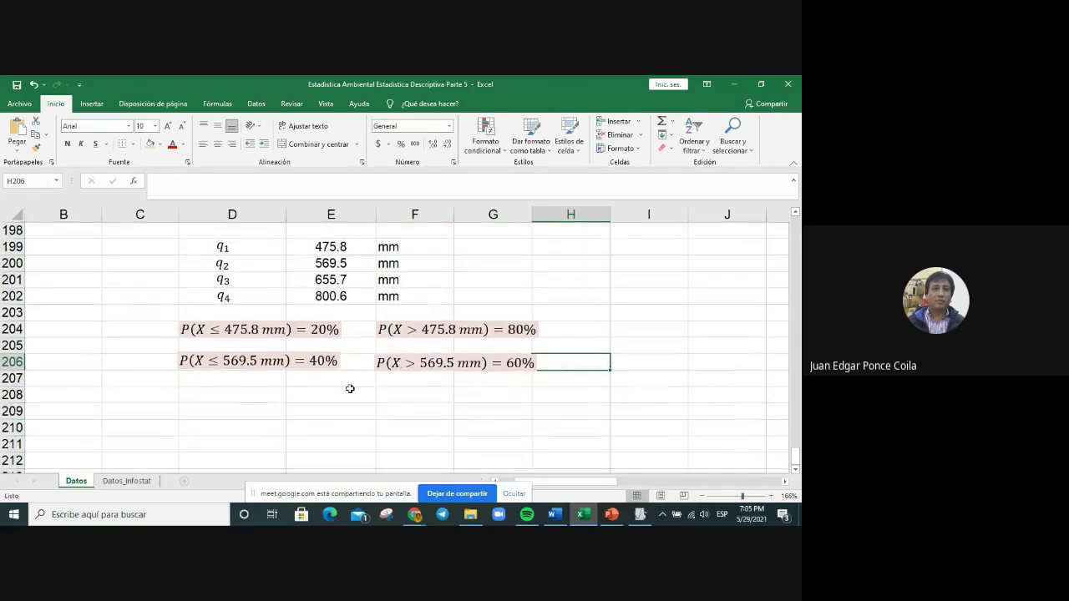
{"action": "left_click", "coordinate": [244, 394]}
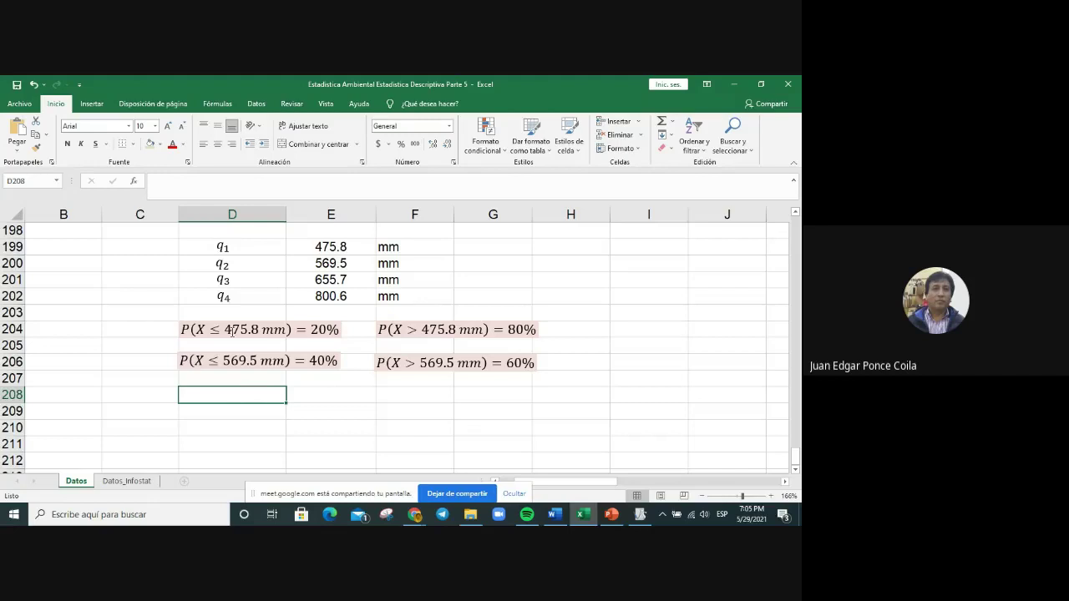
{"action": "left_click", "coordinate": [231, 357]}
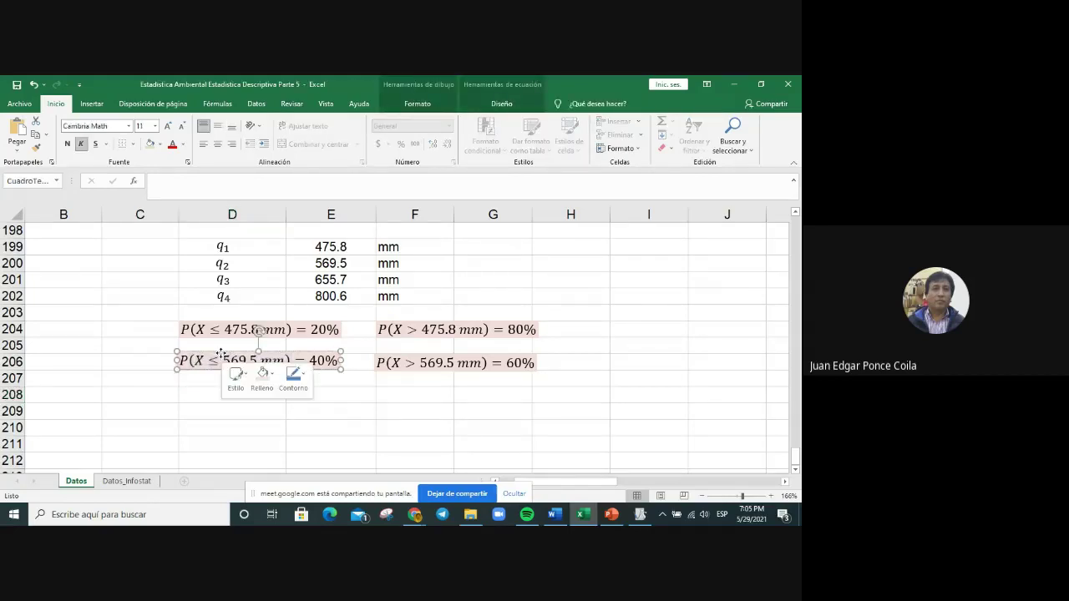
{"action": "right_click", "coordinate": [221, 353]}
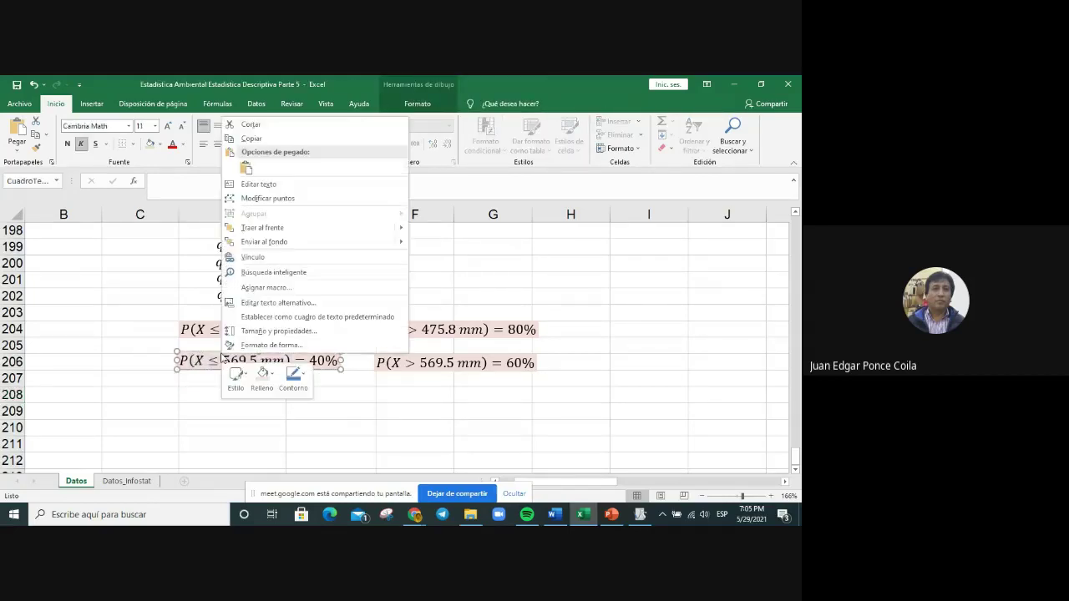
{"action": "left_click", "coordinate": [271, 140]}
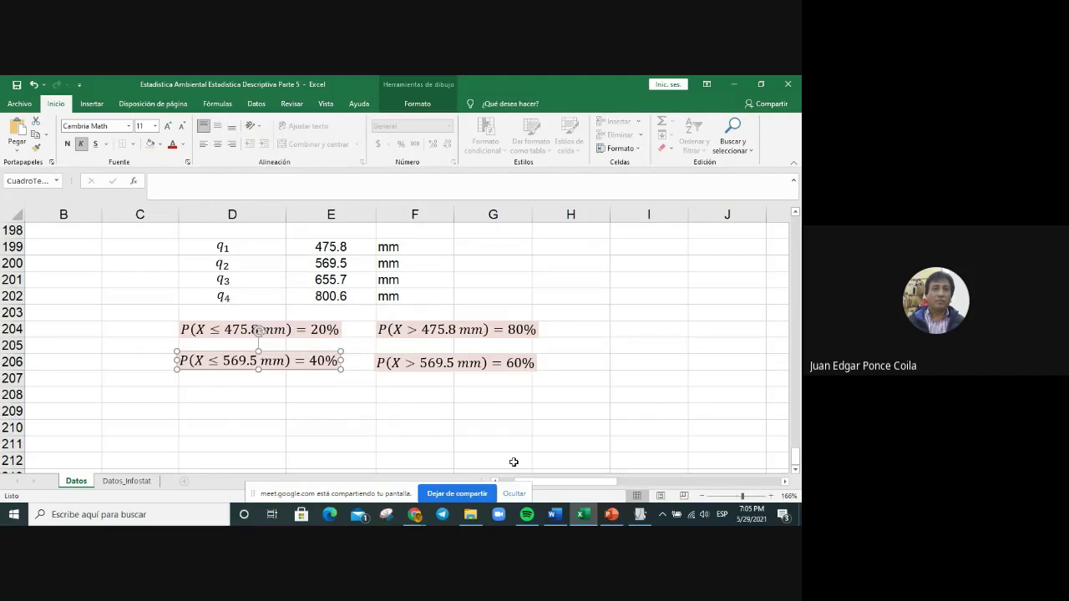
{"action": "key", "text": "ctrl+v"}
{"action": "left_click_drag", "start_coordinate": [233, 368], "coordinate": [219, 389]}
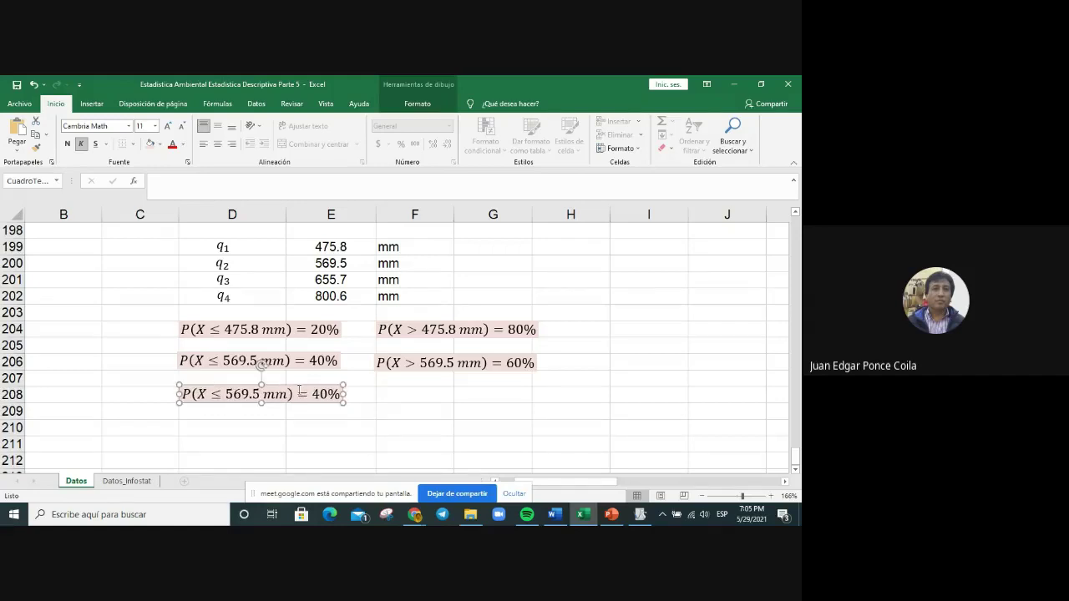
{"action": "left_click", "coordinate": [419, 393]}
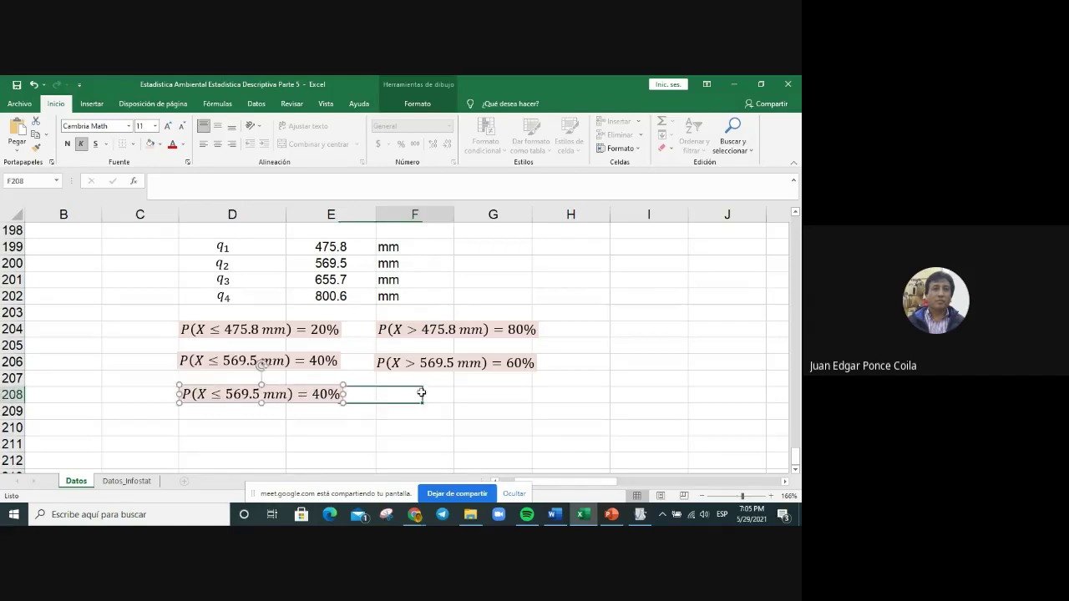
{"action": "left_click", "coordinate": [242, 394]}
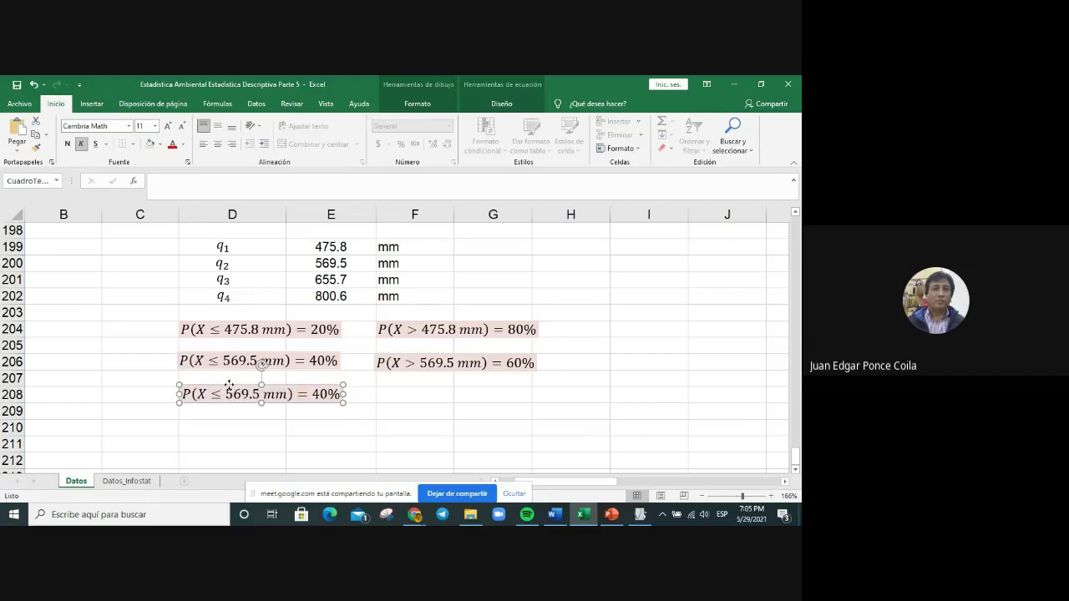
{"action": "left_click_drag", "start_coordinate": [229, 384], "coordinate": [229, 386]}
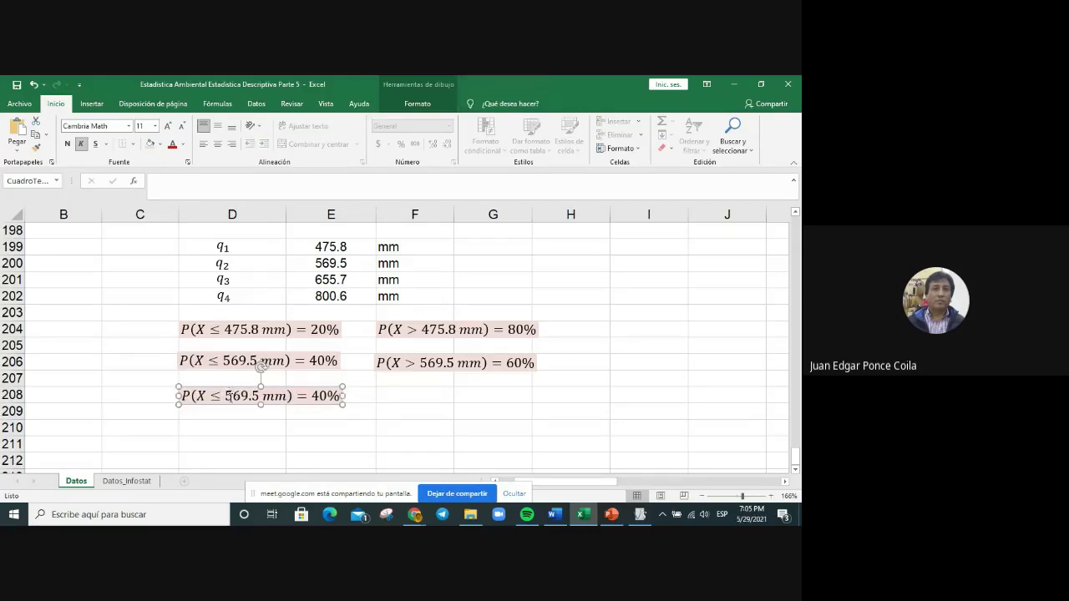
Step: Edit the copy at D208 into the q3 statement P(X ≤ 655.7 mm) = 60%
{"action": "left_click", "coordinate": [228, 396]}
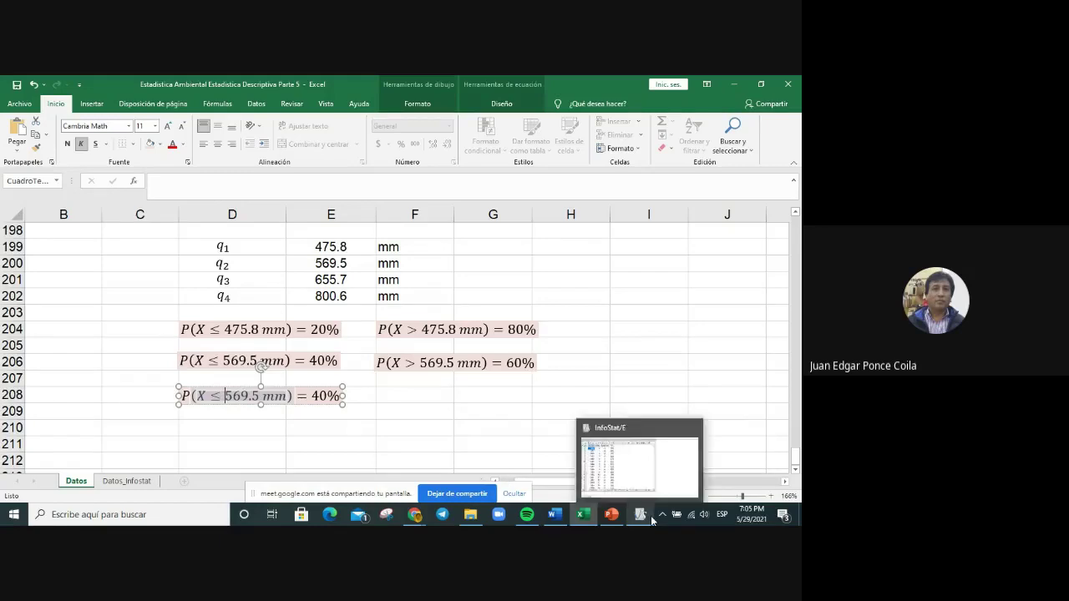
{"action": "type", "text": "655.7"}
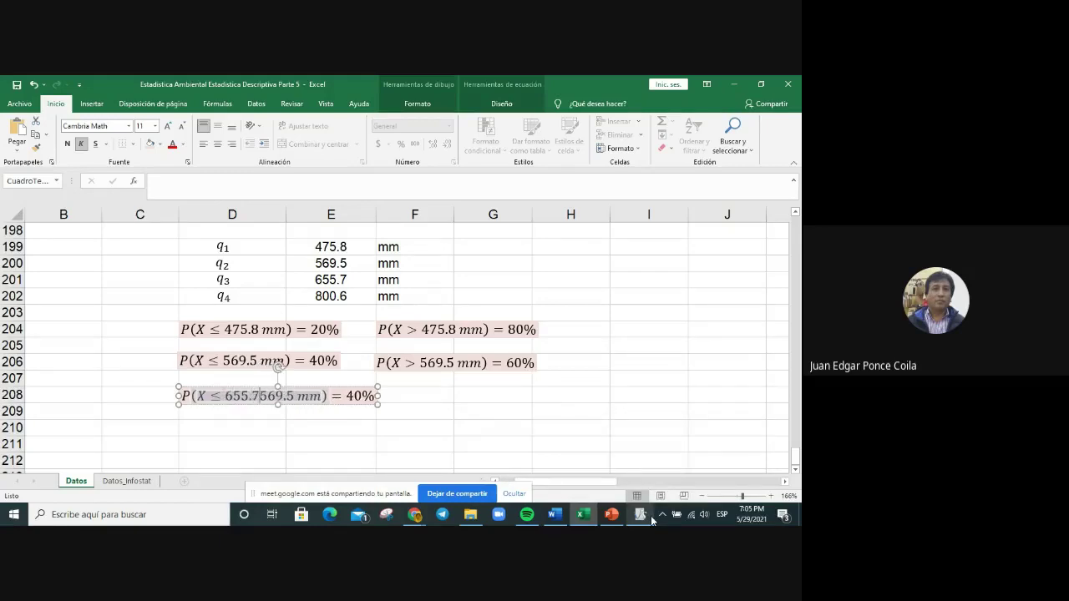
{"action": "key", "text": "Delete"}
{"action": "key", "text": "Delete"}
{"action": "key", "text": "Delete"}
{"action": "key", "text": "Delete"}
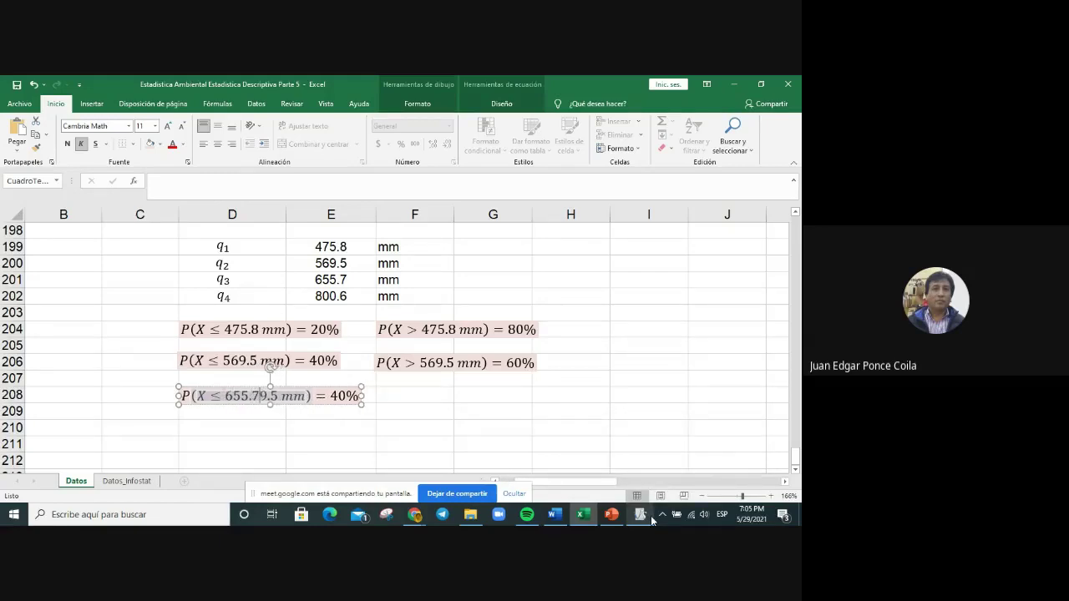
{"action": "key", "text": "Delete"}
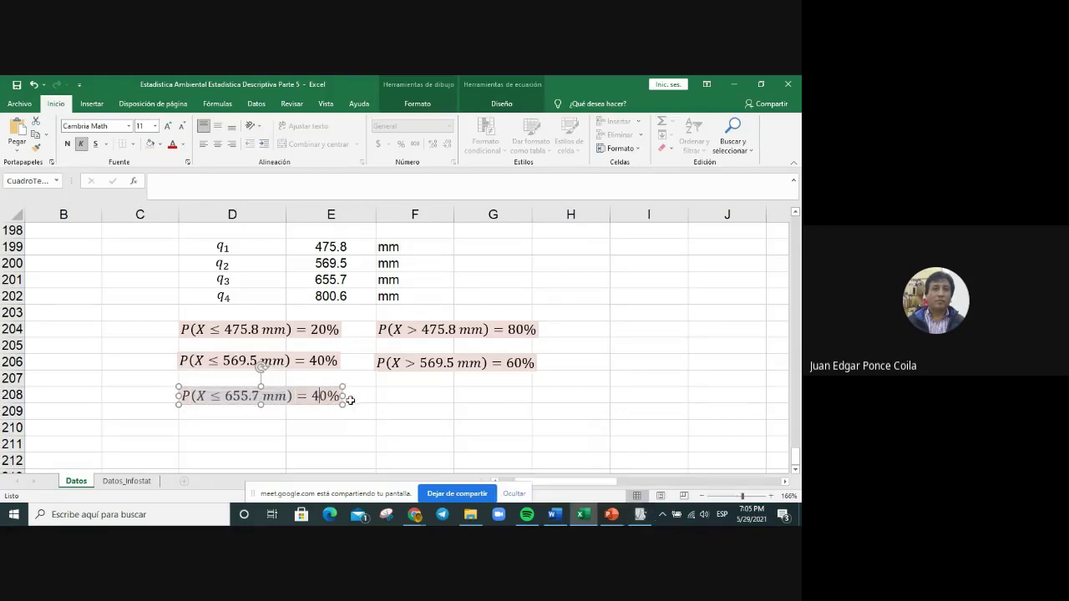
{"action": "key", "text": "Delete"}
{"action": "type", "text": "6"}
Step: Duplicate the q3 statement P(X ≤ 655.7 mm) = 60% and place the copy at F208, beside the original
{"action": "right_click", "coordinate": [292, 389]}
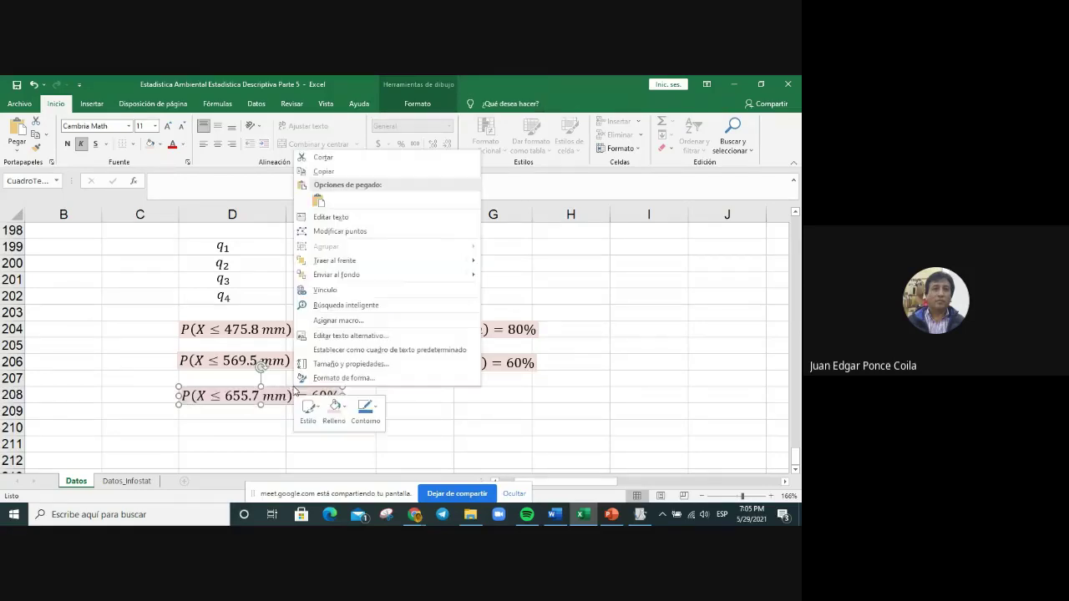
{"action": "left_click", "coordinate": [310, 172]}
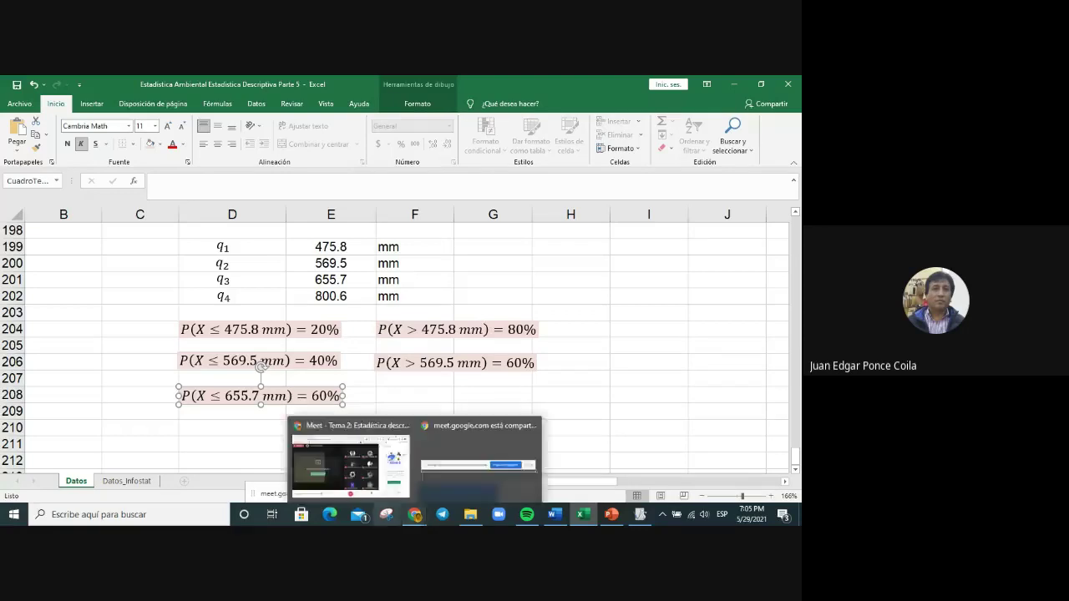
{"action": "key", "text": "ctrl+v"}
{"action": "left_click_drag", "start_coordinate": [306, 403], "coordinate": [489, 388]}
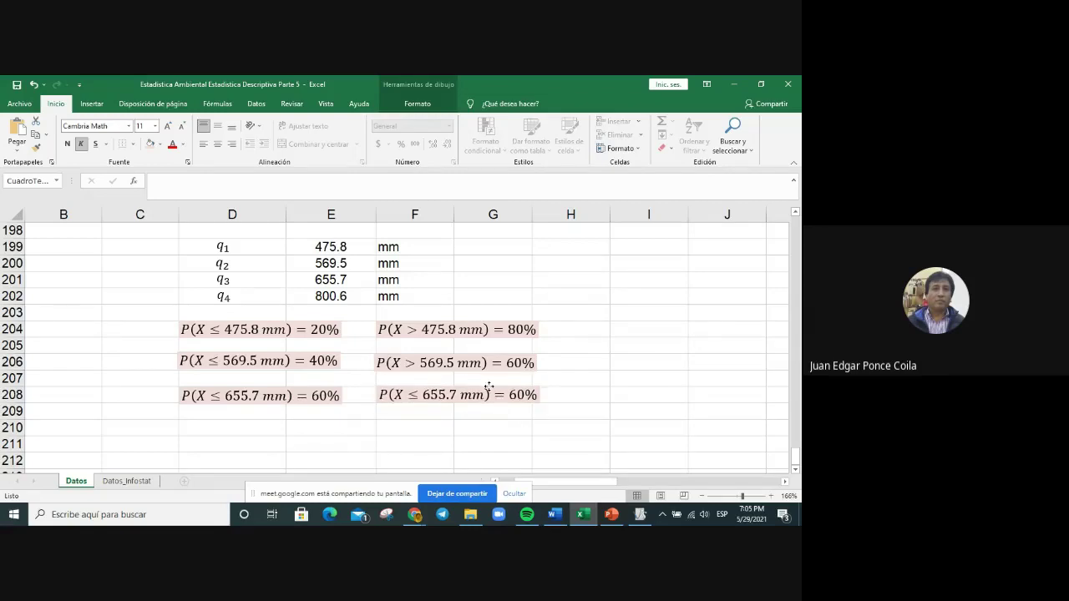
Step: Edit the copy at F208 into the complementary statement P(X > 655.7 mm) = 40%
{"action": "left_click", "coordinate": [407, 395]}
{"action": "left_click_drag", "start_coordinate": [401, 395], "coordinate": [413, 395]}
{"action": "left_click", "coordinate": [409, 395]}
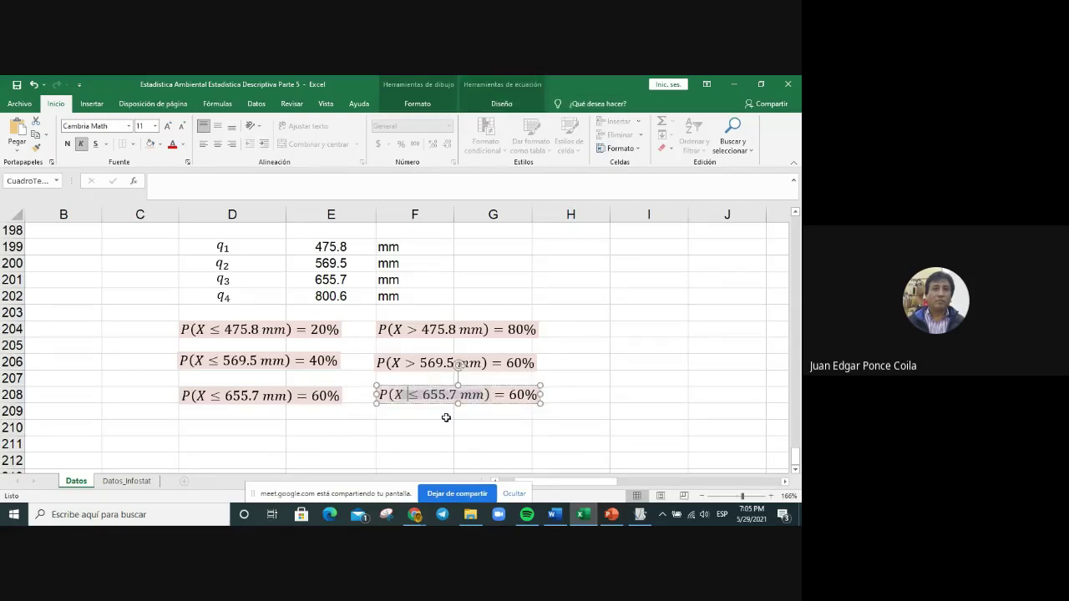
{"action": "type", "text": ">"}
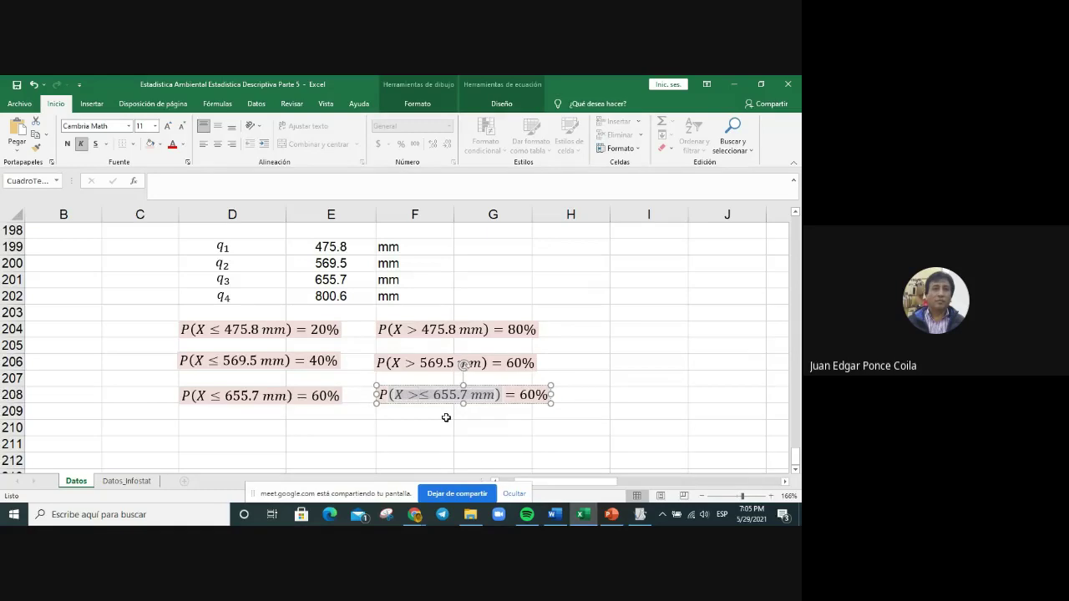
{"action": "key", "text": "Delete"}
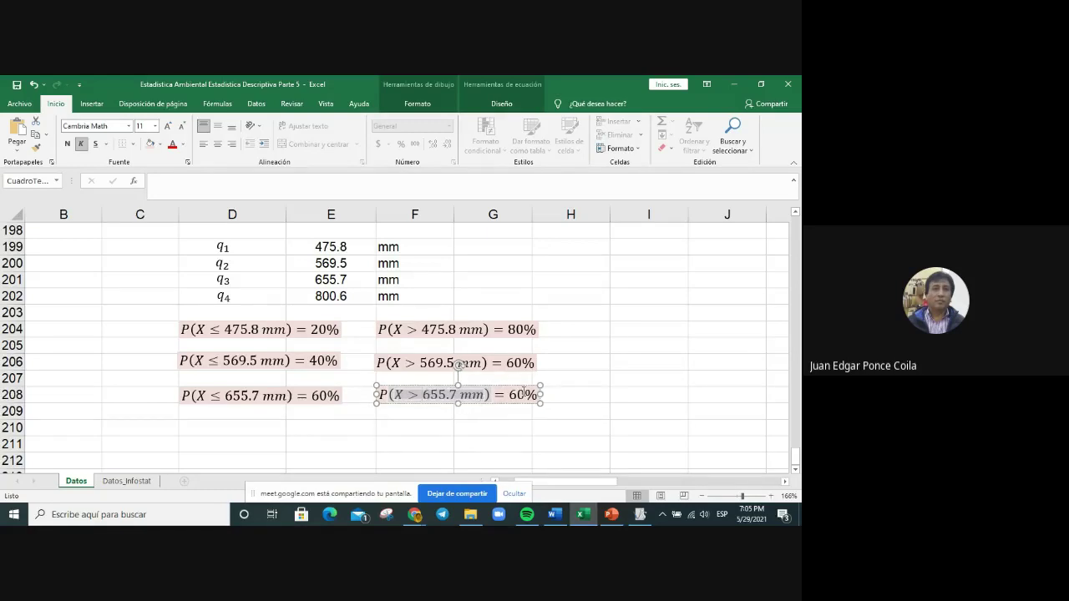
{"action": "left_click", "coordinate": [516, 394]}
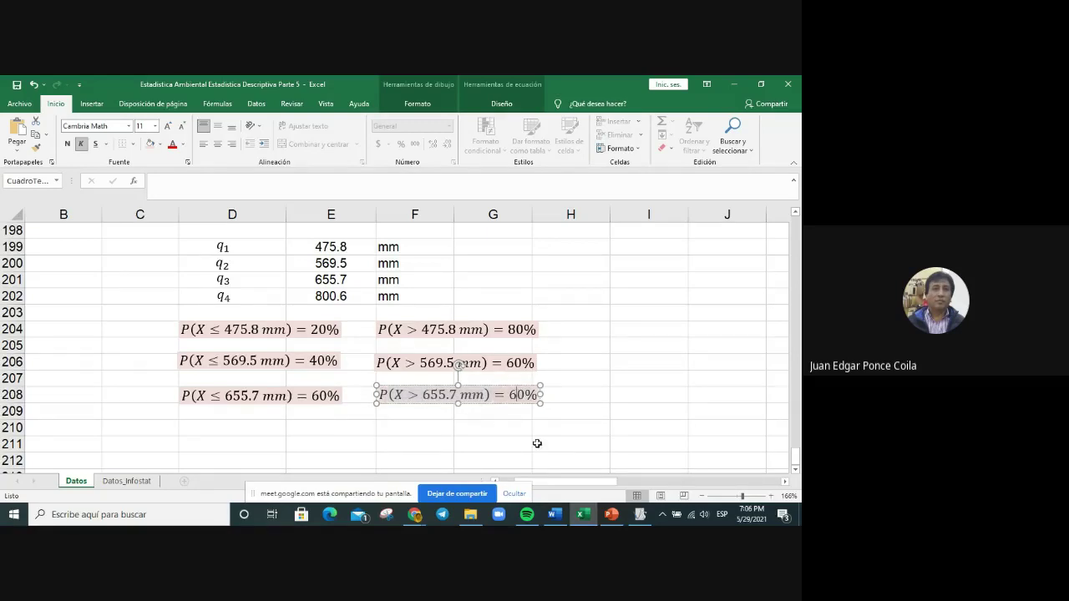
{"action": "key", "text": "BackSpace"}
{"action": "type", "text": "4"}
{"action": "left_click", "coordinate": [400, 440]}
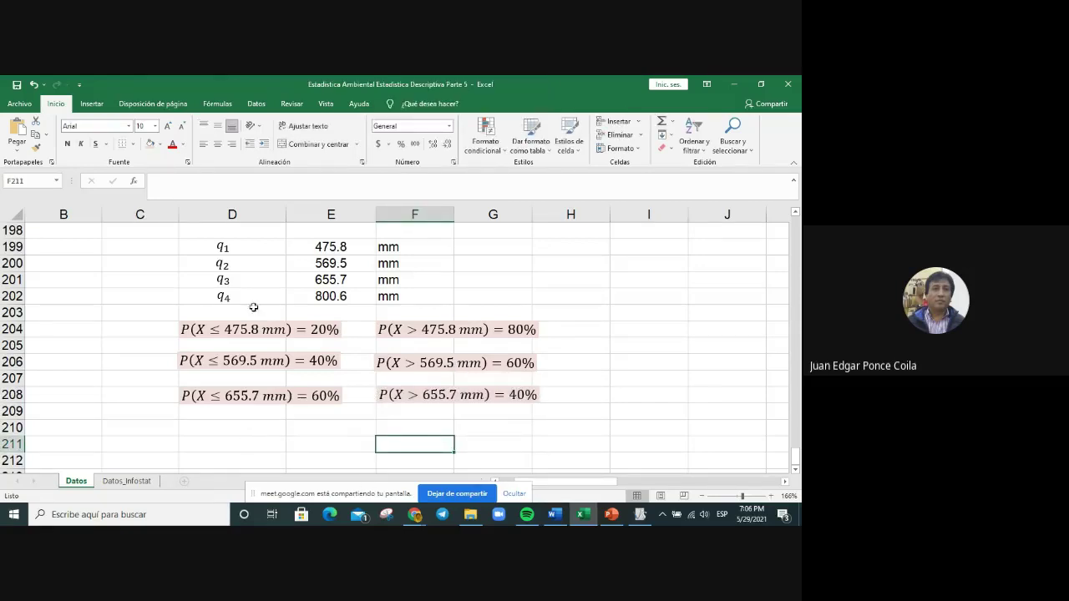
Step: Duplicate the q3 statement P(X ≤ 655.7 mm) = 60% and place the copy at D210, under the original
{"action": "left_click", "coordinate": [228, 396]}
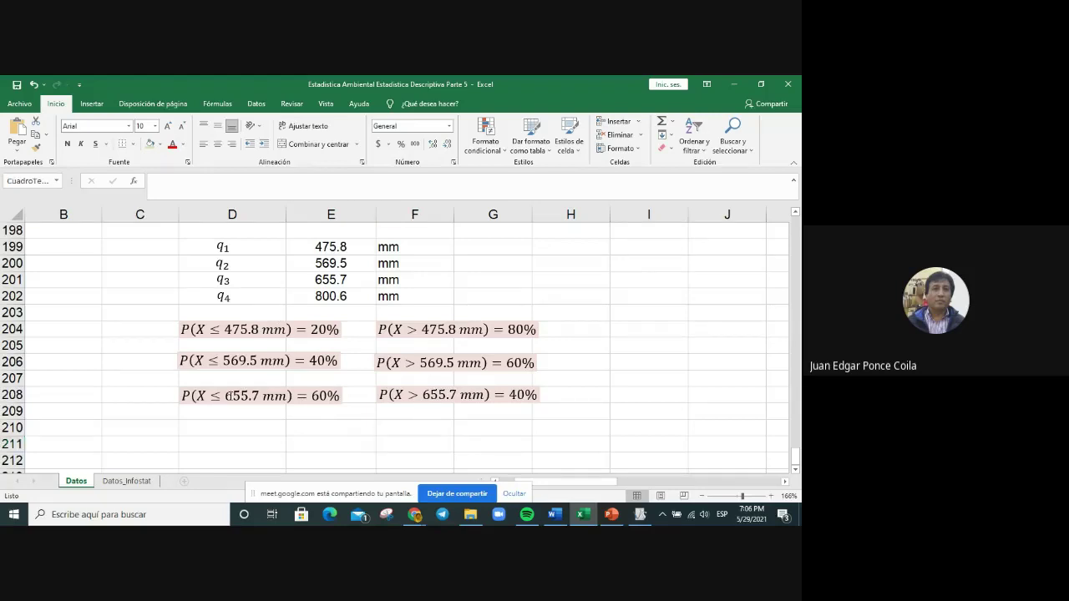
{"action": "right_click", "coordinate": [222, 386]}
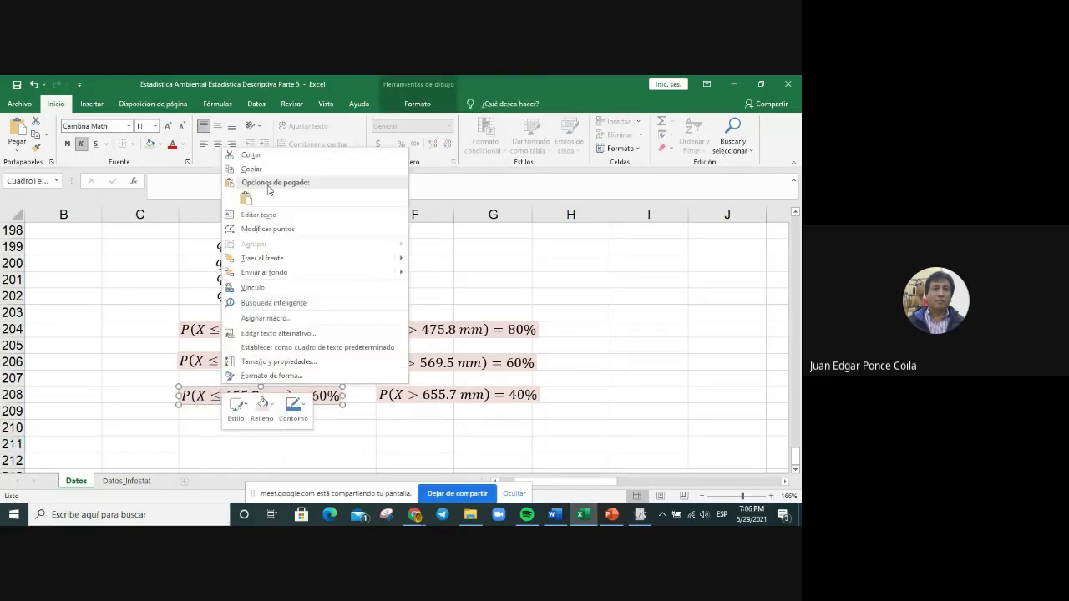
{"action": "left_click", "coordinate": [252, 169]}
{"action": "left_click", "coordinate": [255, 422]}
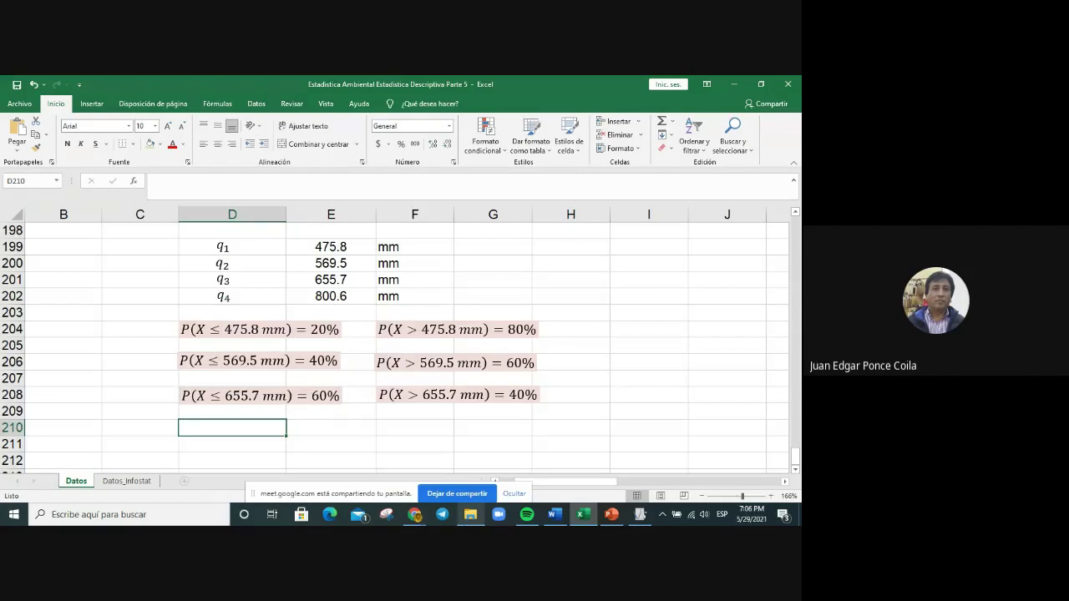
{"action": "key", "text": "ctrl+v"}
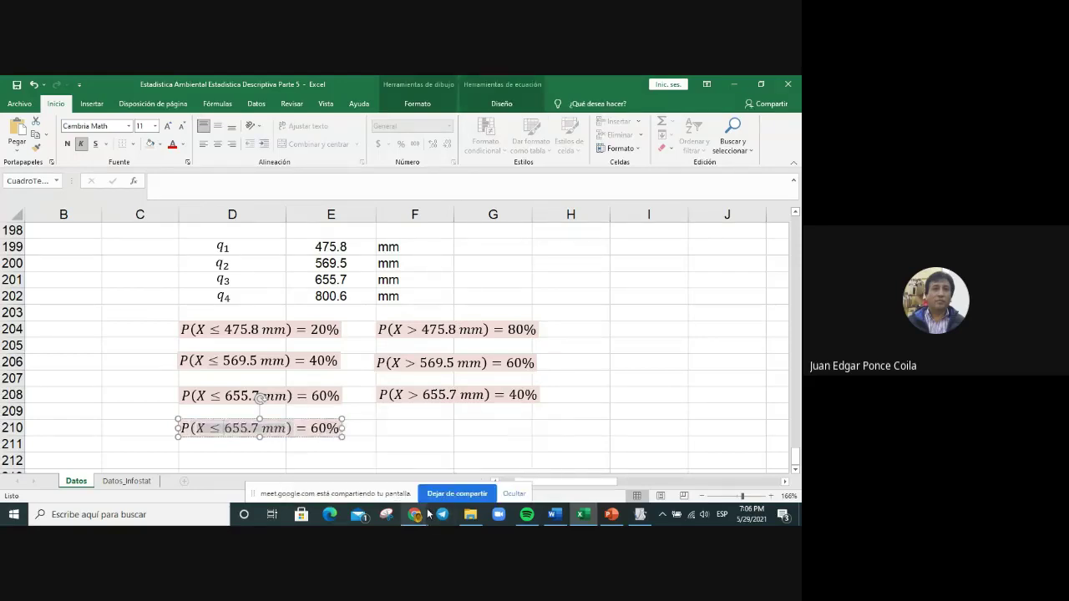
Step: Change the value inside the copied statement at D210 to 800.6 mm, the q4 result
{"action": "type", "text": "800"}
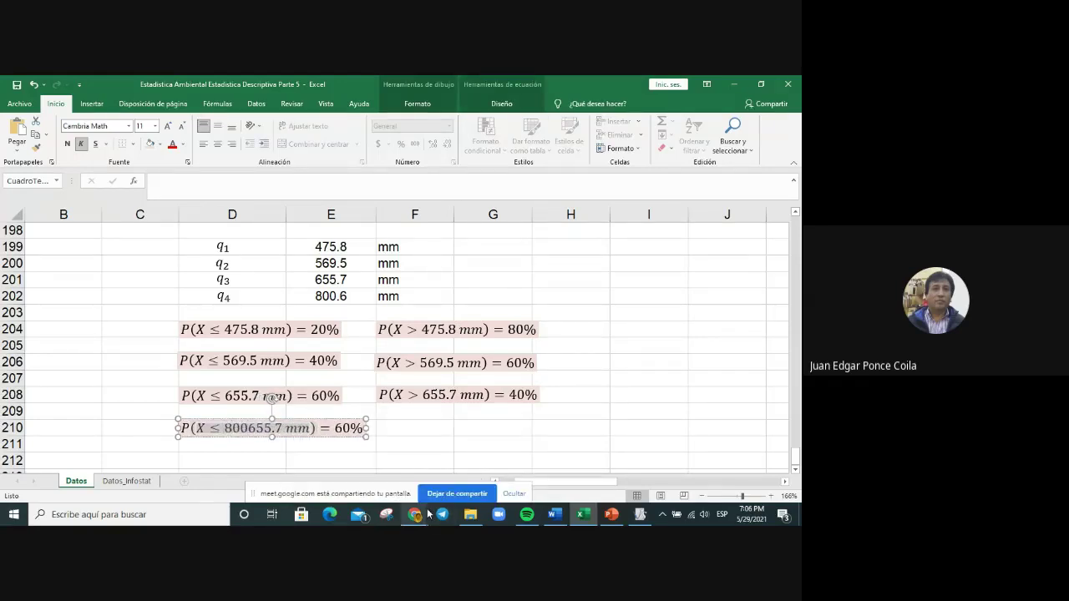
{"action": "type", "text": ".6"}
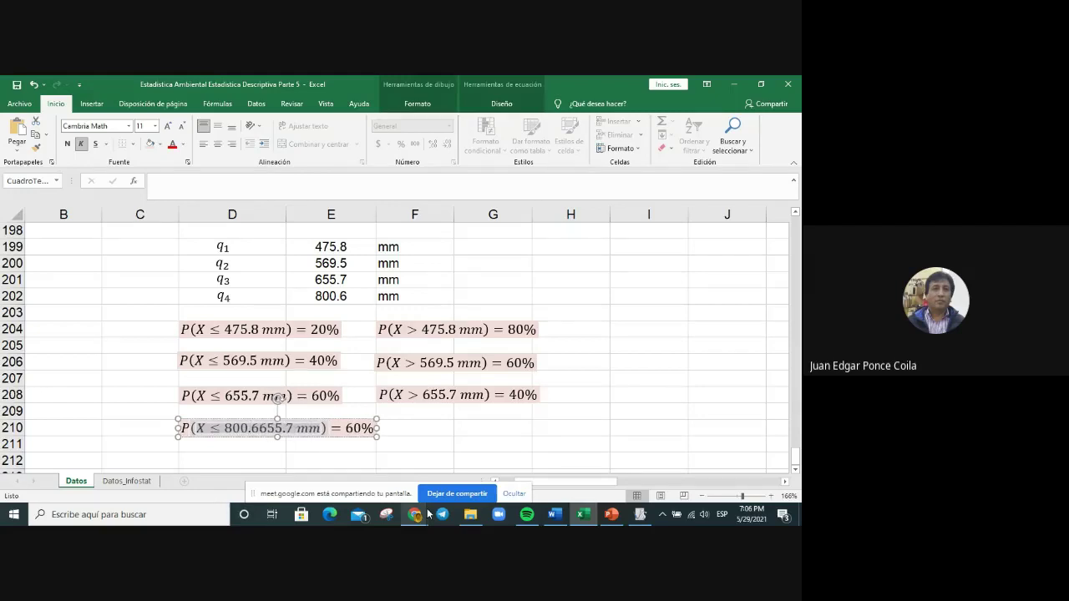
{"action": "key", "text": "Right"}
{"action": "key", "text": "Delete"}
{"action": "key", "text": "Delete"}
{"action": "key", "text": "Delete"}
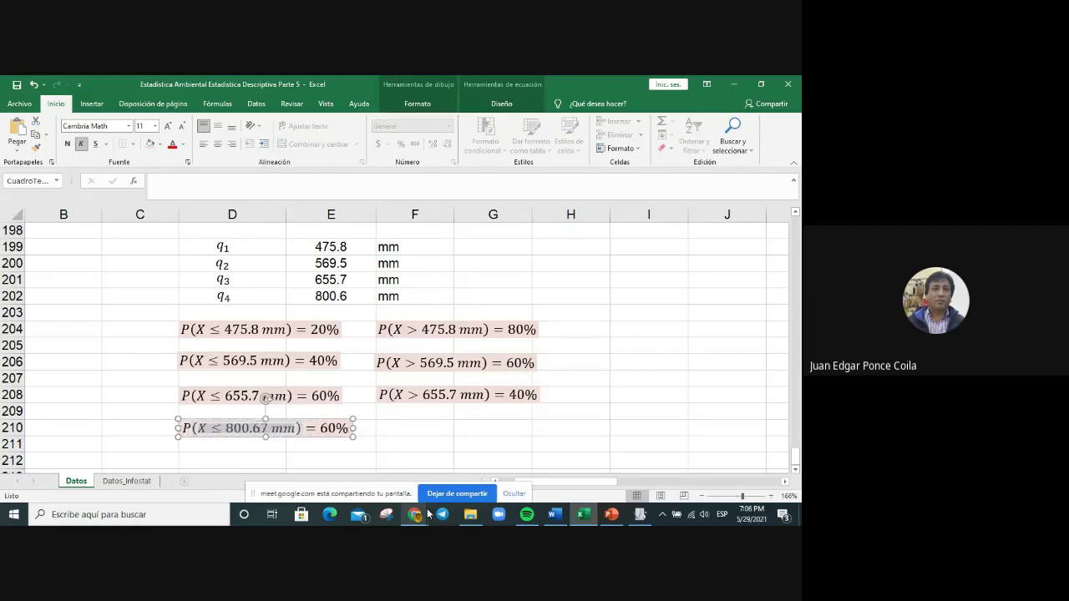
{"action": "key", "text": "Delete"}
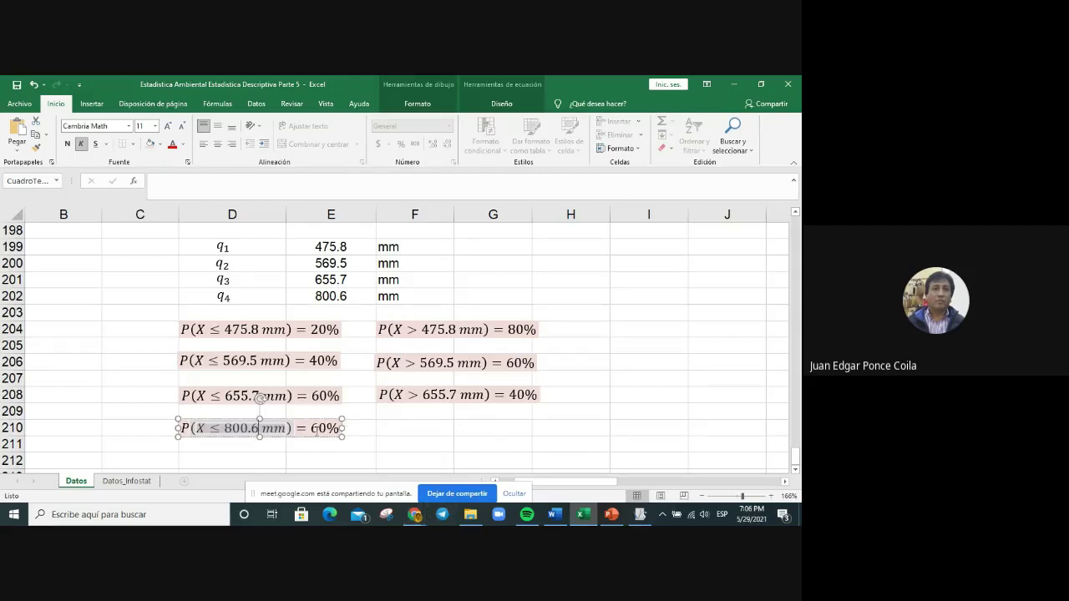
Step: Set the probability in the q4 statement P(X ≤ 800.6 mm) at D210 to 80%
{"action": "left_click", "coordinate": [318, 429]}
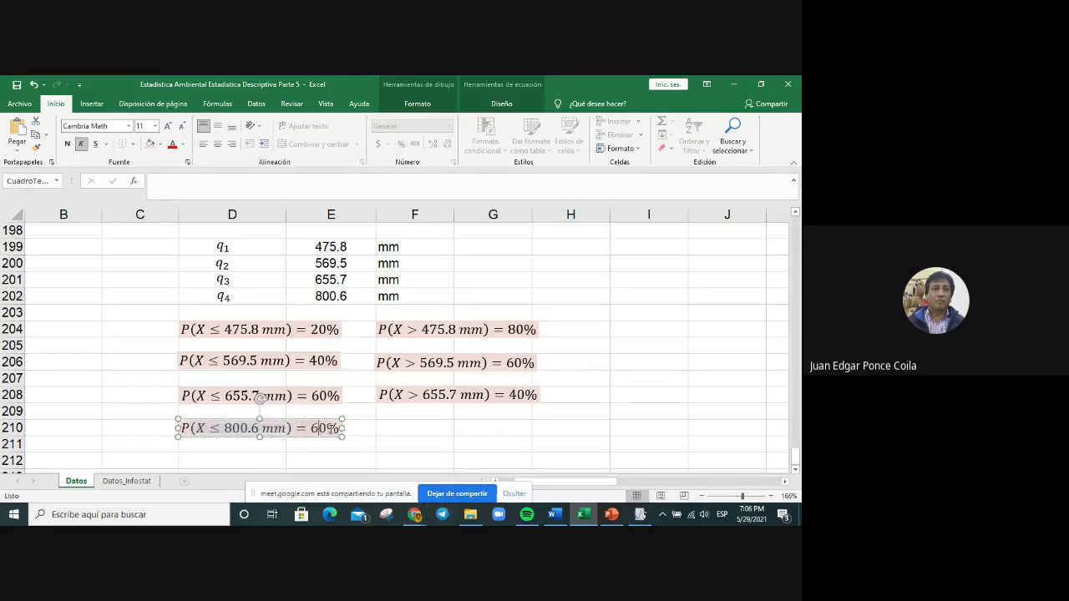
{"action": "key", "text": "BackSpace"}
{"action": "type", "text": "8"}
{"action": "left_click", "coordinate": [327, 428]}
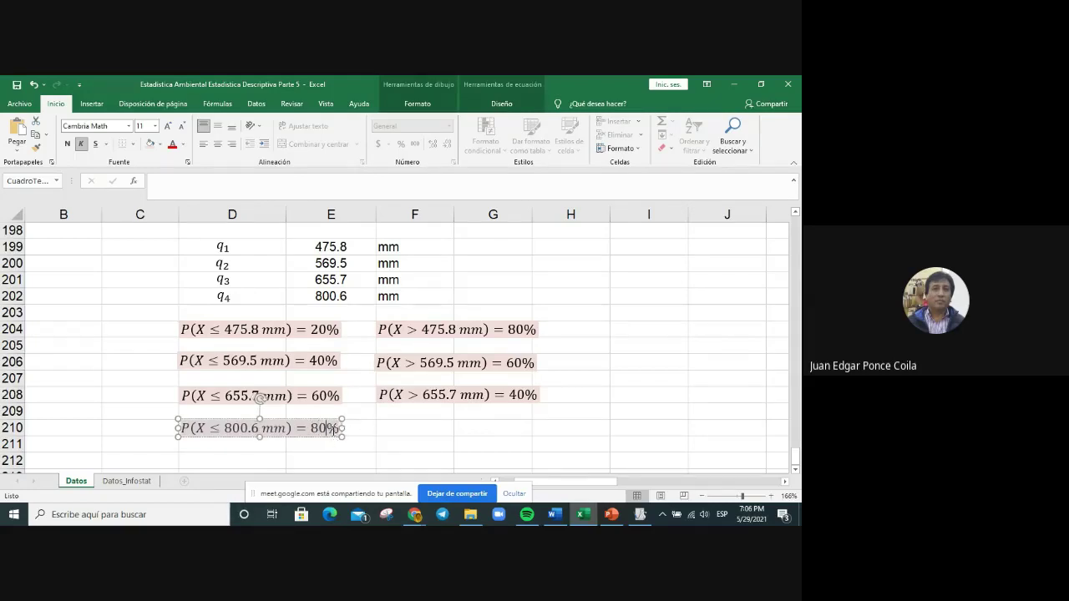
Step: Duplicate the q4 statement P(X ≤ 800.6 mm) = 80% and place the copy at F210, beside the original
{"action": "right_click", "coordinate": [223, 420]}
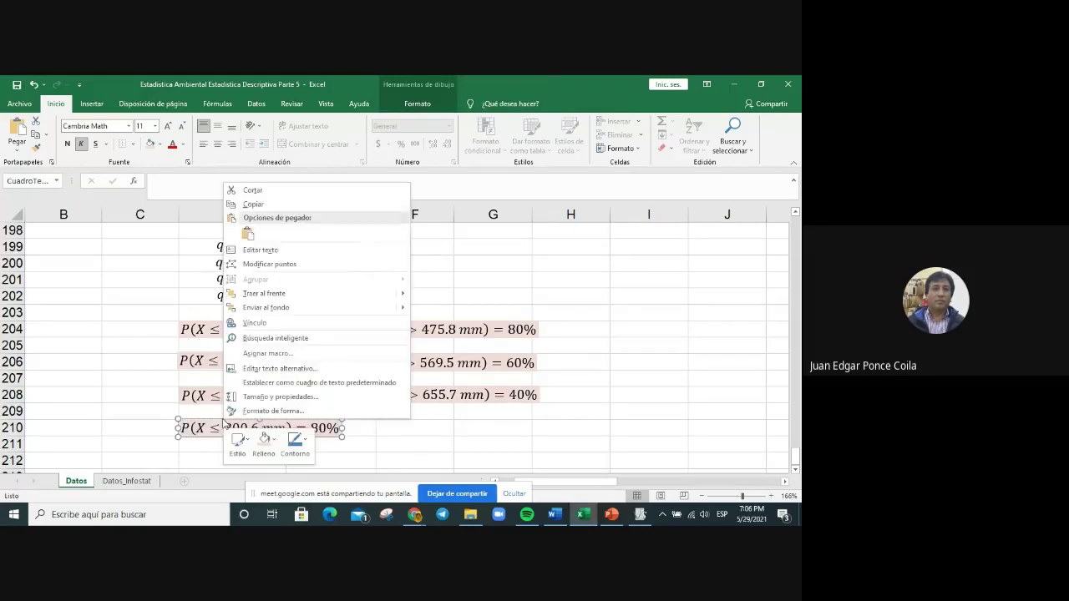
{"action": "left_click", "coordinate": [252, 203]}
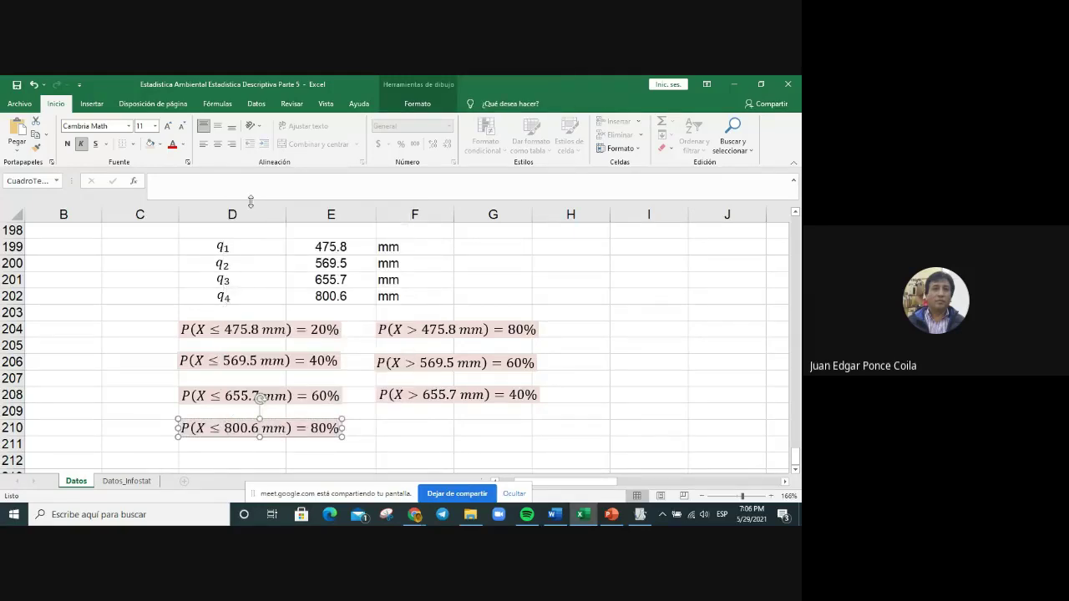
{"action": "key", "text": "ctrl+v"}
{"action": "left_click_drag", "start_coordinate": [254, 436], "coordinate": [482, 416]}
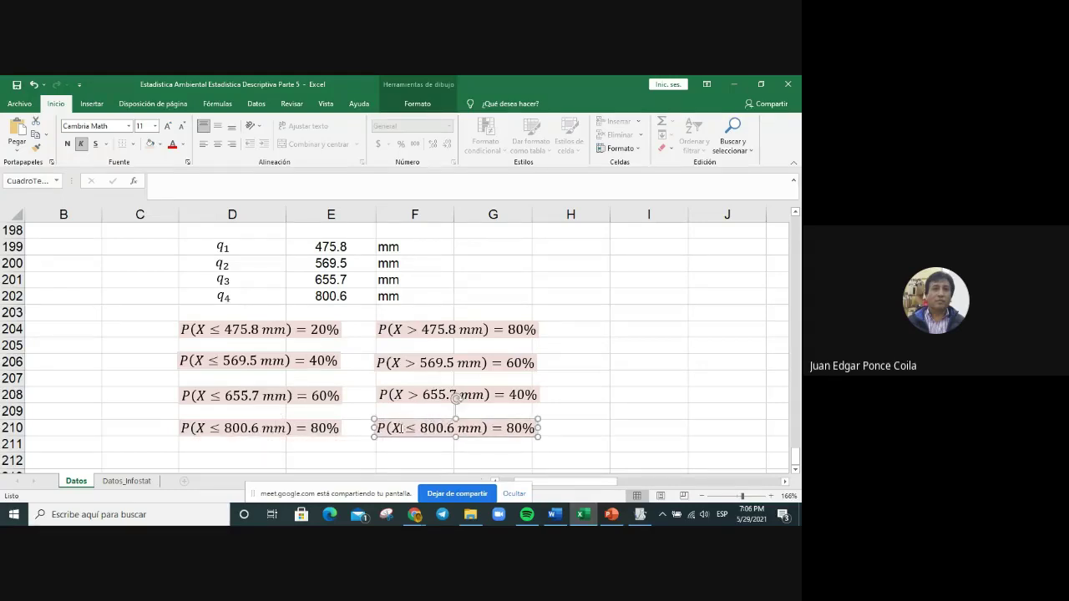
Step: Edit the copy at F210 into the complementary statement P(X > 800.6 mm) = 20%
{"action": "left_click", "coordinate": [401, 429]}
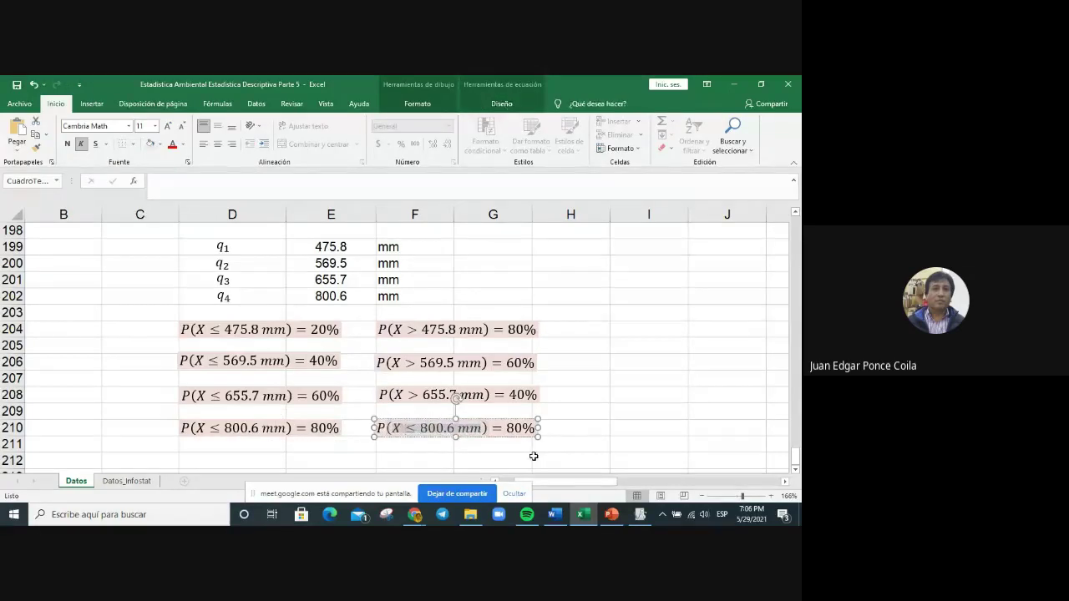
{"action": "key", "text": "Delete"}
{"action": "type", "text": ">"}
{"action": "left_click", "coordinate": [518, 428]}
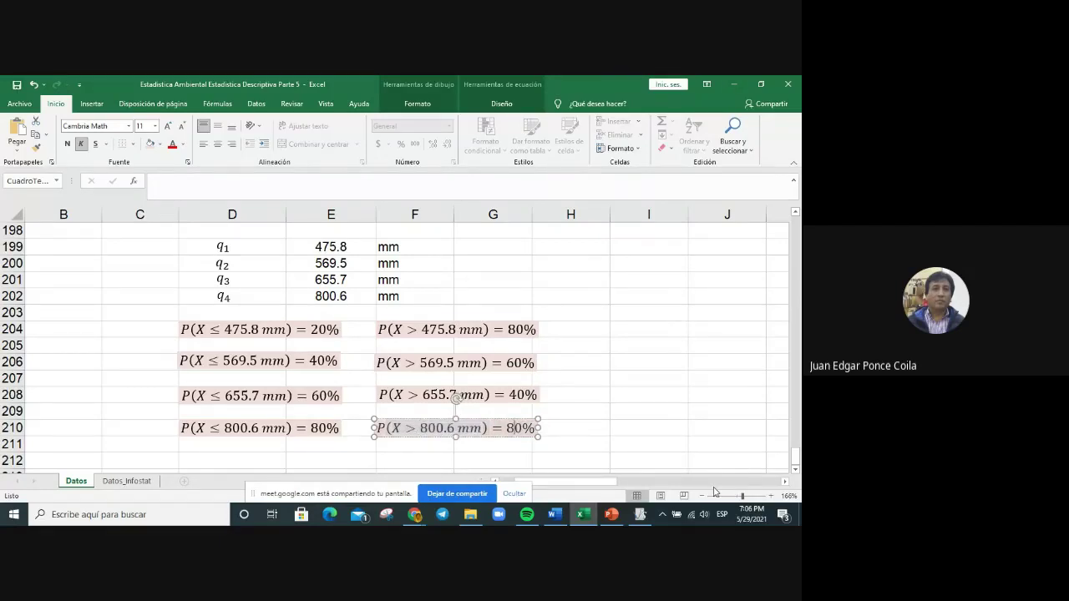
{"action": "key", "text": "BackSpace"}
{"action": "type", "text": "2"}
{"action": "left_click", "coordinate": [618, 418]}
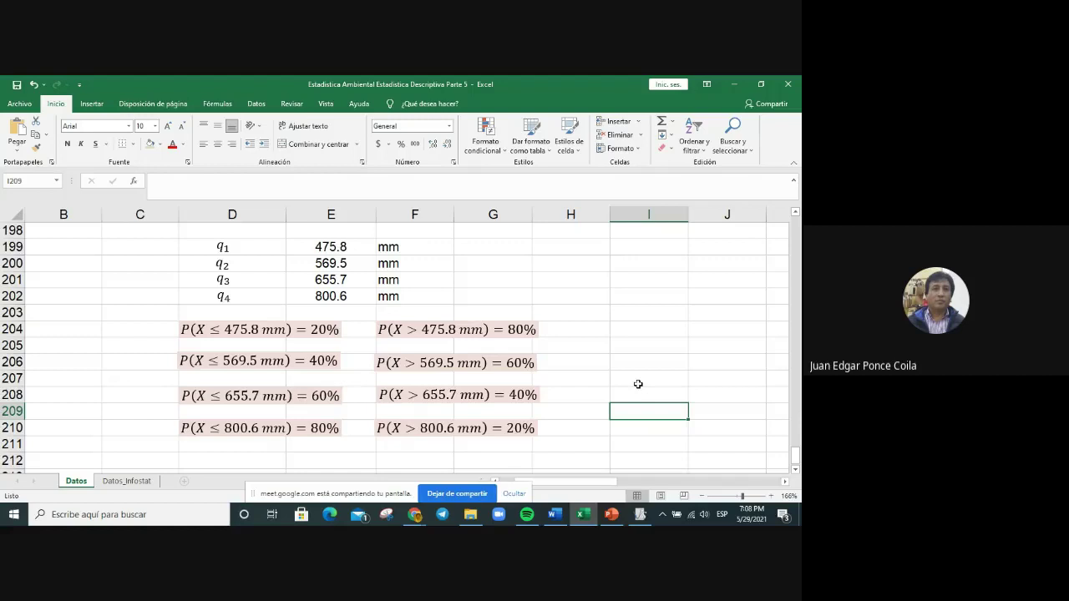
{"action": "left_click", "coordinate": [457, 493]}
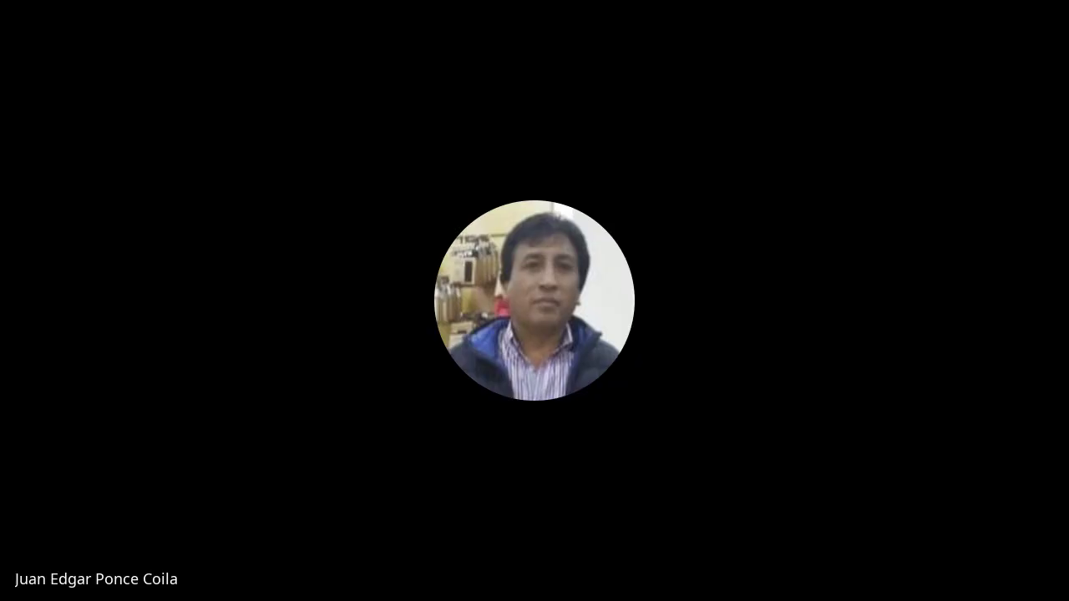